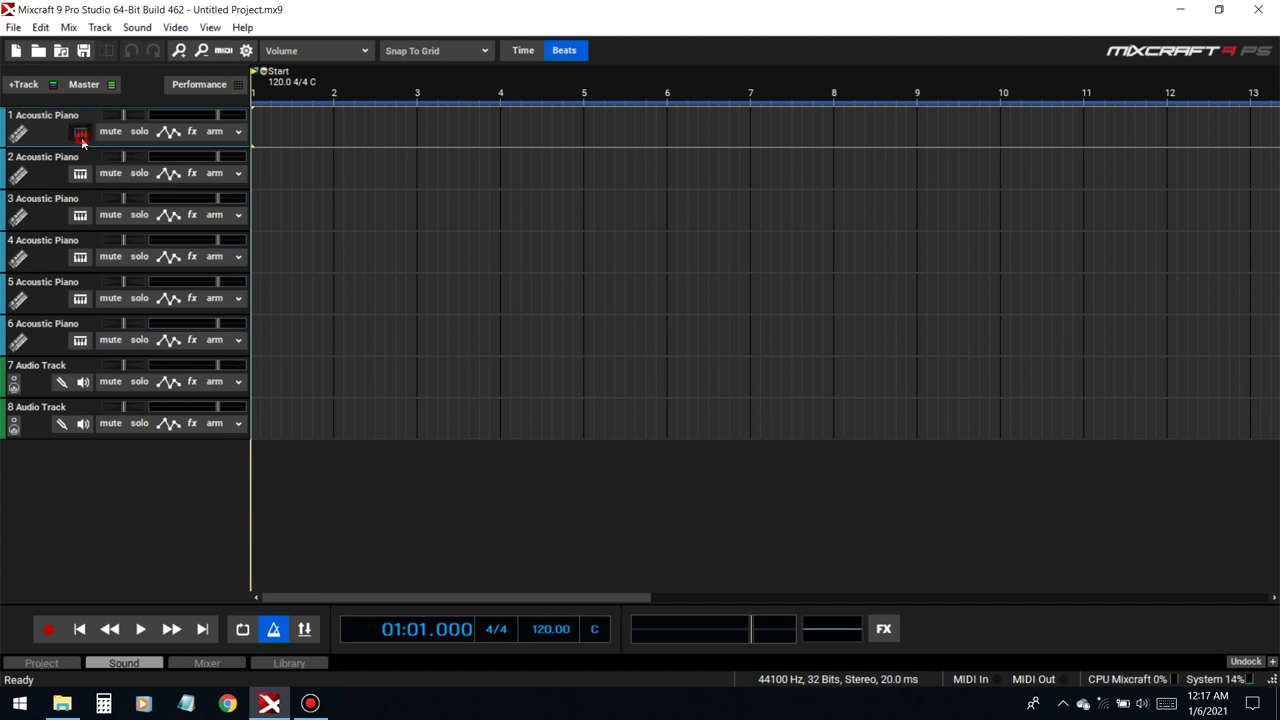
# - Open the instrument settings of the first Acoustic Piano track and browse the instrument categories down to the synth groups
pyautogui.click(81, 137)
pyautogui.scroll(-8, 448, 233)
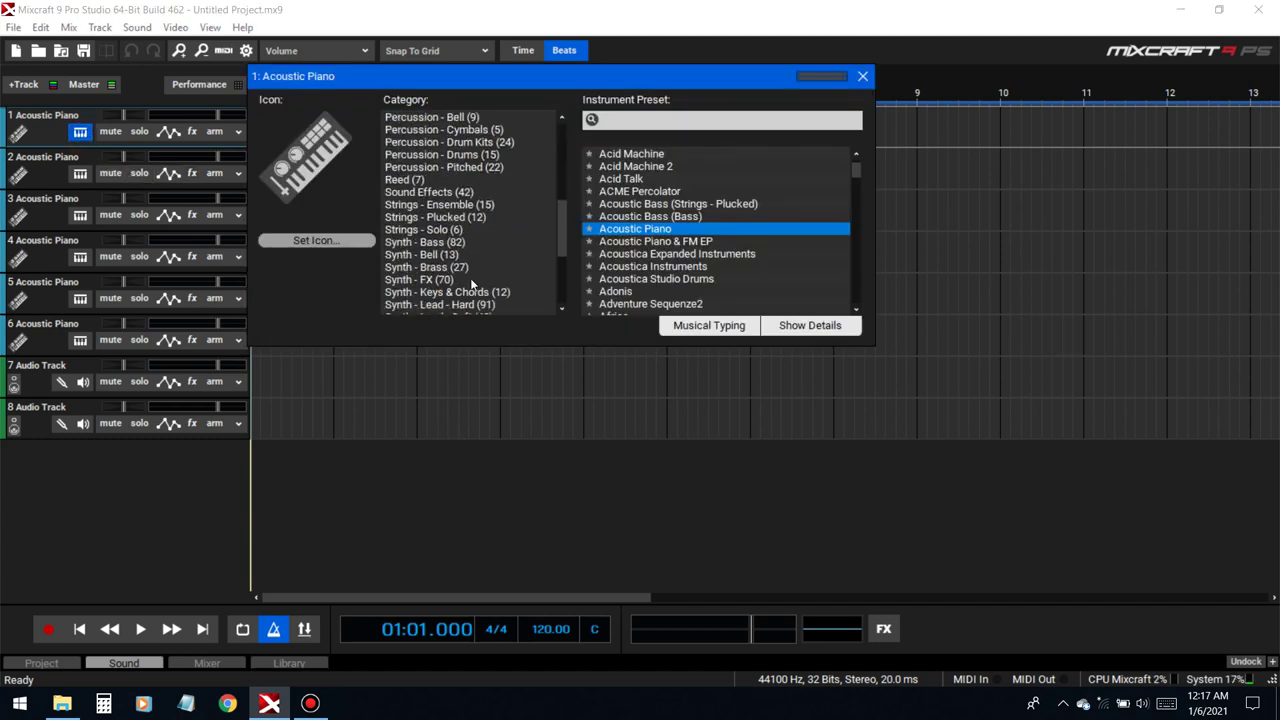
pyautogui.scroll(-4, 472, 286)
pyautogui.scroll(6, 478, 284)
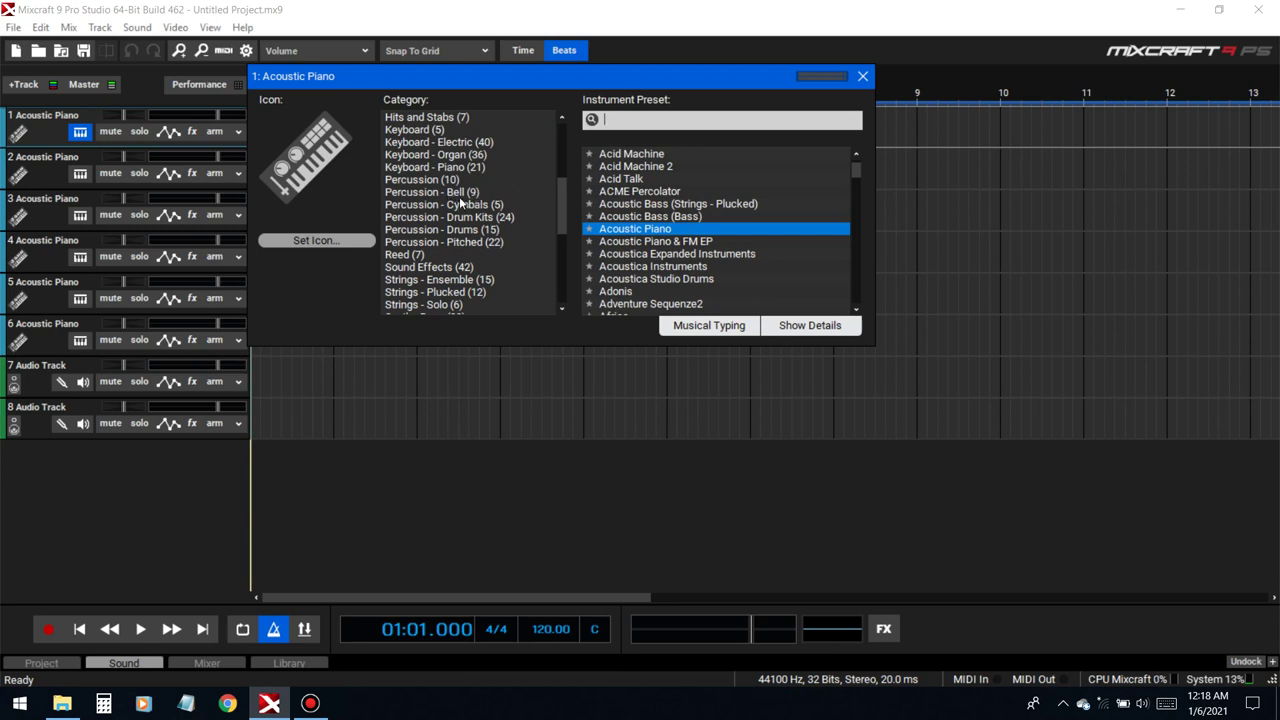
pyautogui.scroll(-3, 513, 260)
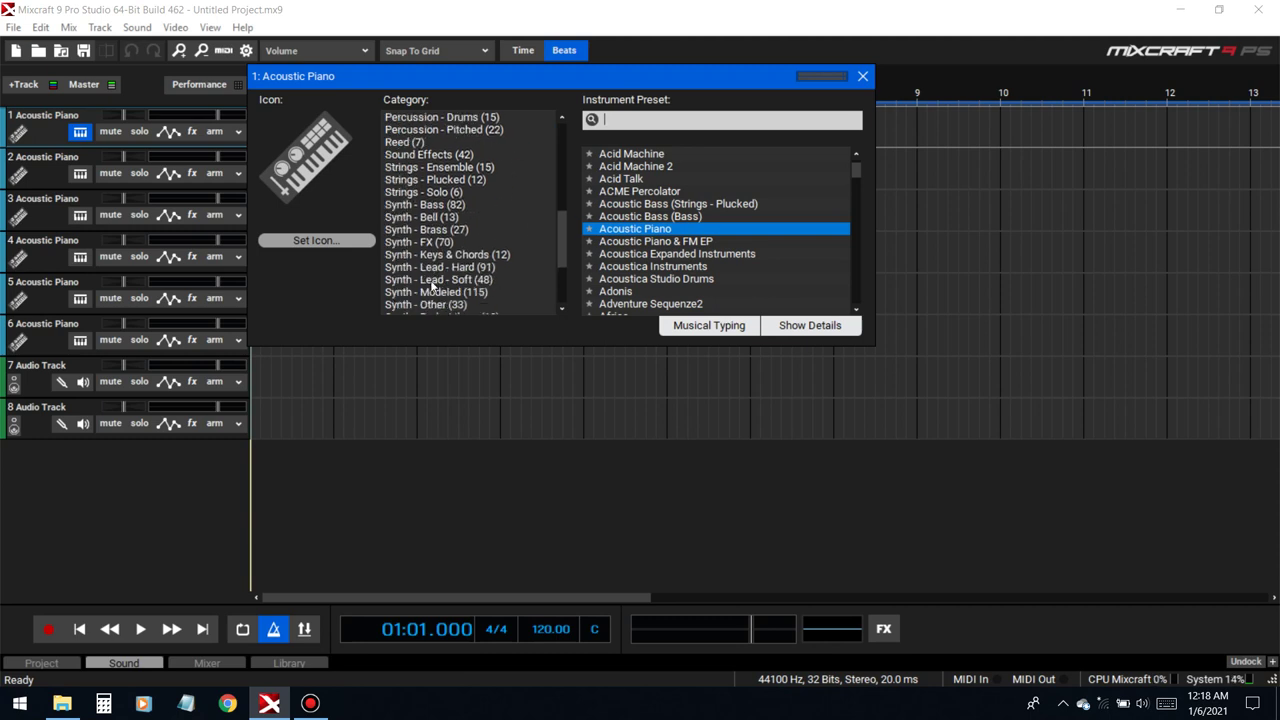
pyautogui.scroll(-3, 470, 260)
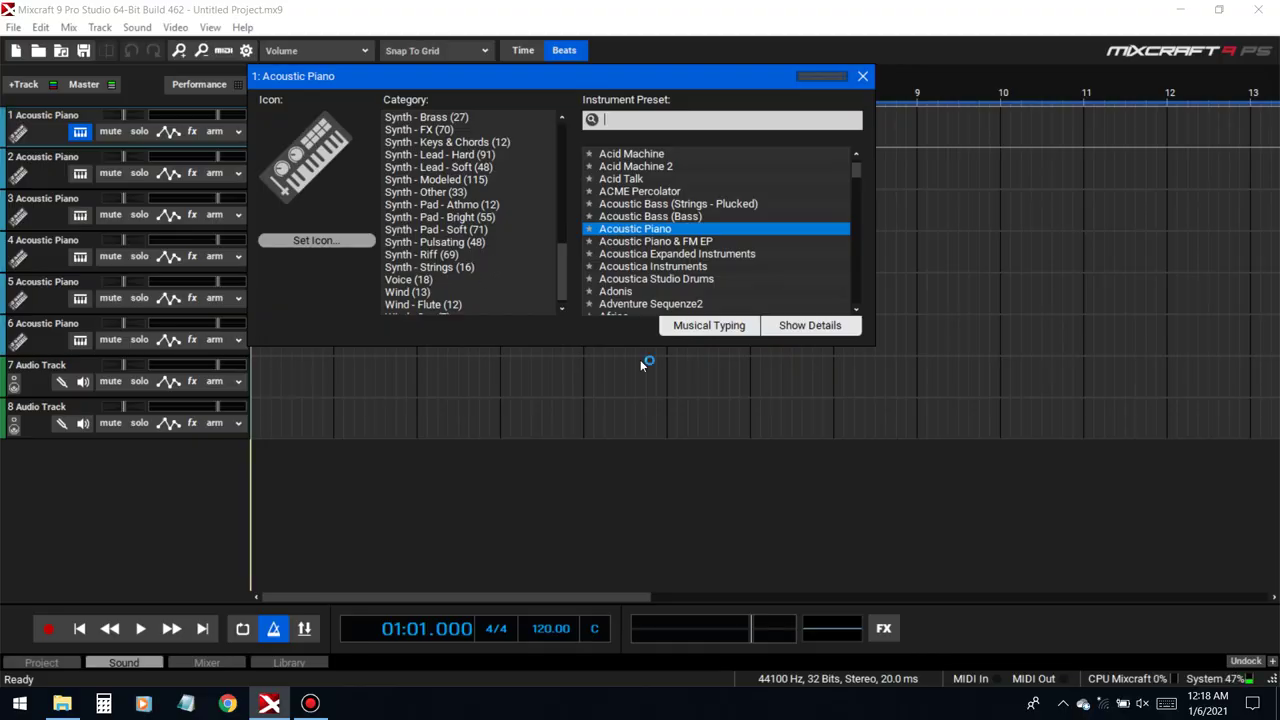
pyautogui.click(310, 703)
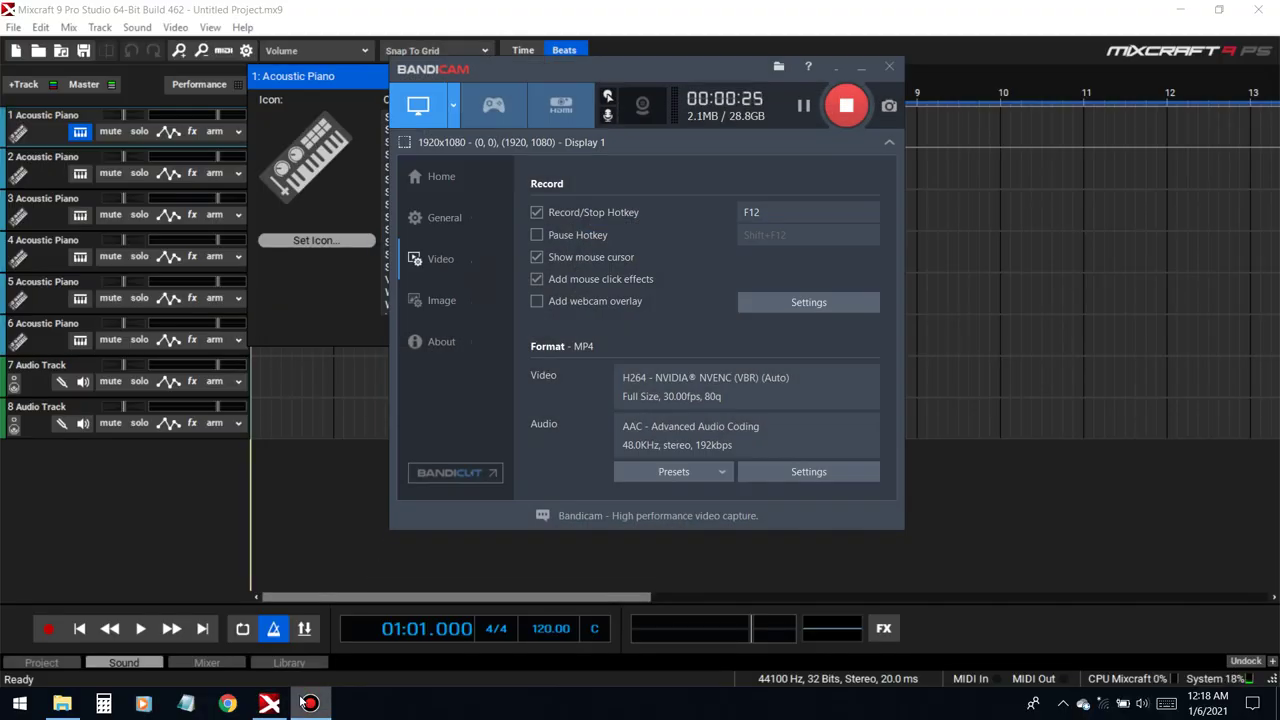
pyautogui.click(851, 76)
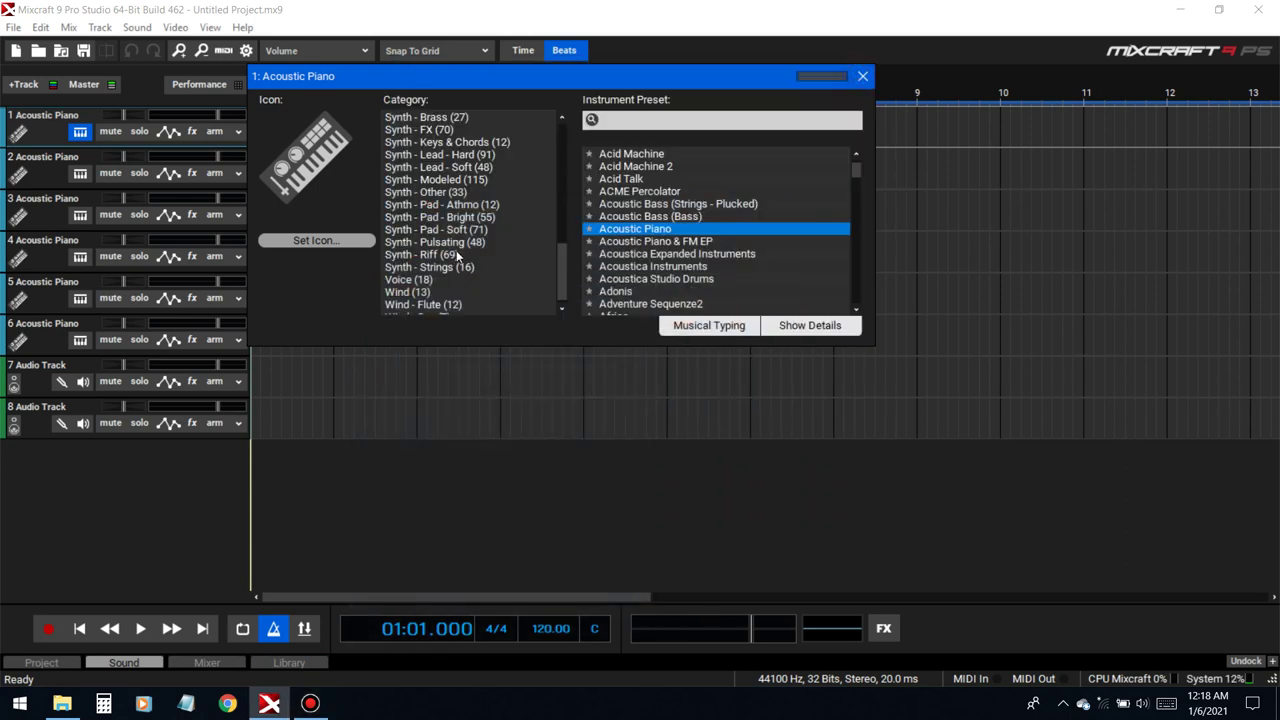
# - Assign the After Dawn preset from the Synth - Pad - Soft category to track 1 and open Musical Typing
pyautogui.scroll(-1, 460, 257)
pyautogui.click(455, 216)
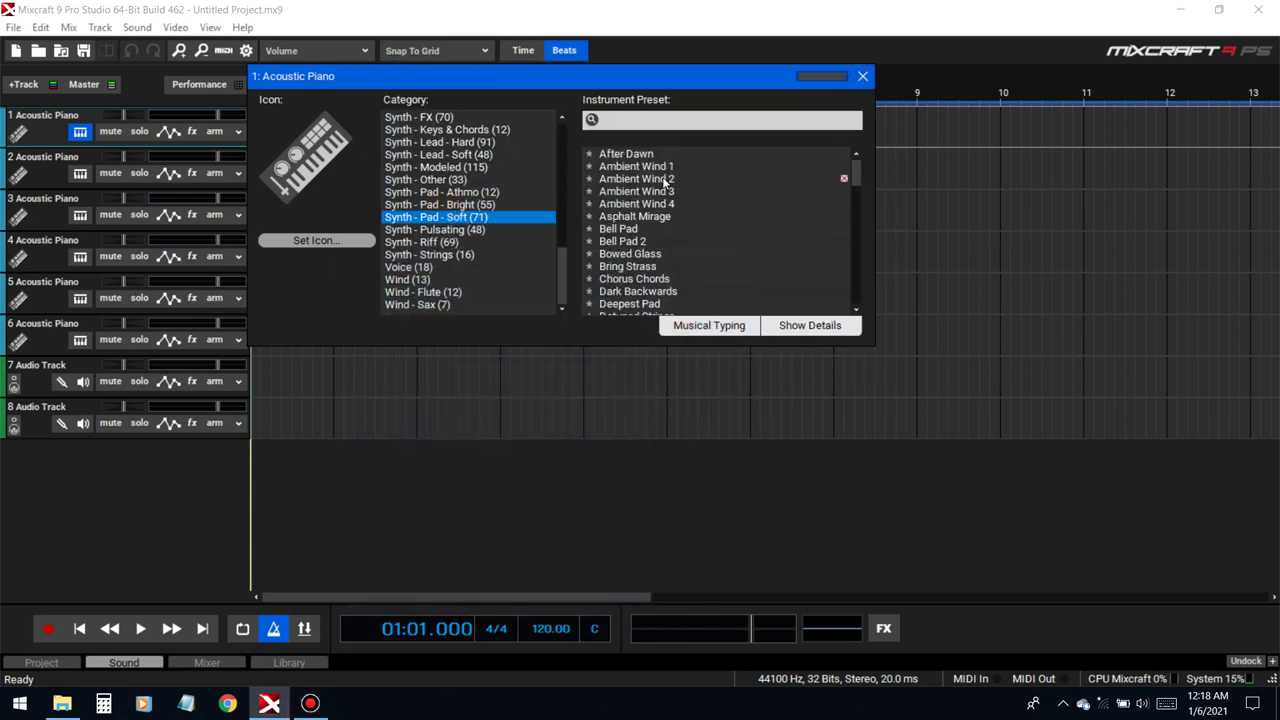
pyautogui.click(635, 155)
pyautogui.click(690, 325)
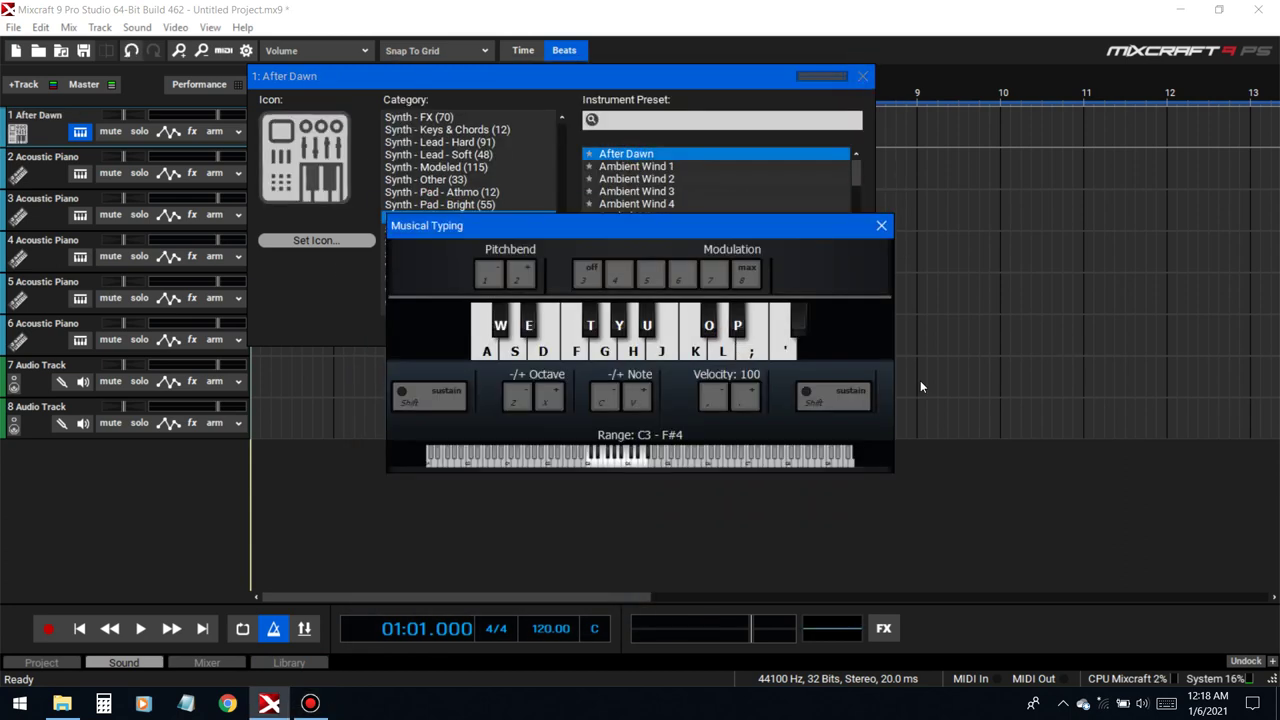
# - Audition the After Dawn preset by playing notes in the C3 - F#4 range
pyautogui.press('a')
pyautogui.press('g')
pyautogui.press('e')
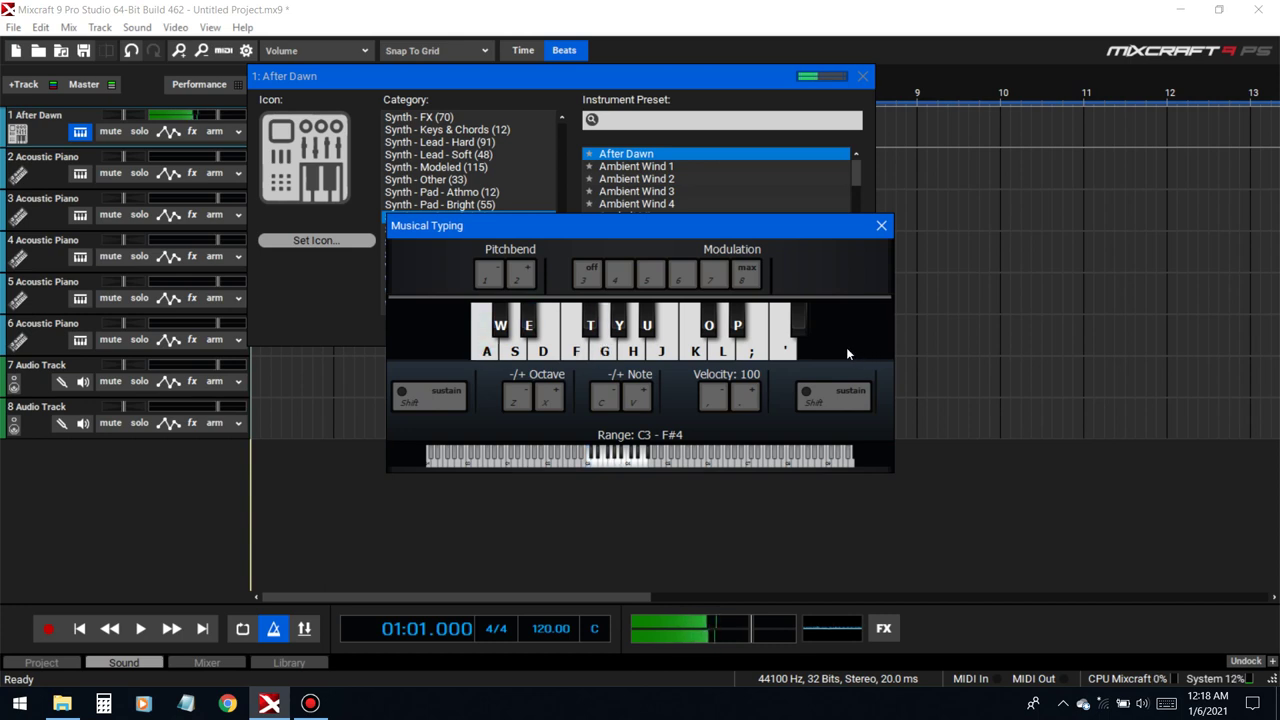
pyautogui.press('s')
pyautogui.press('a')
pyautogui.press('a')
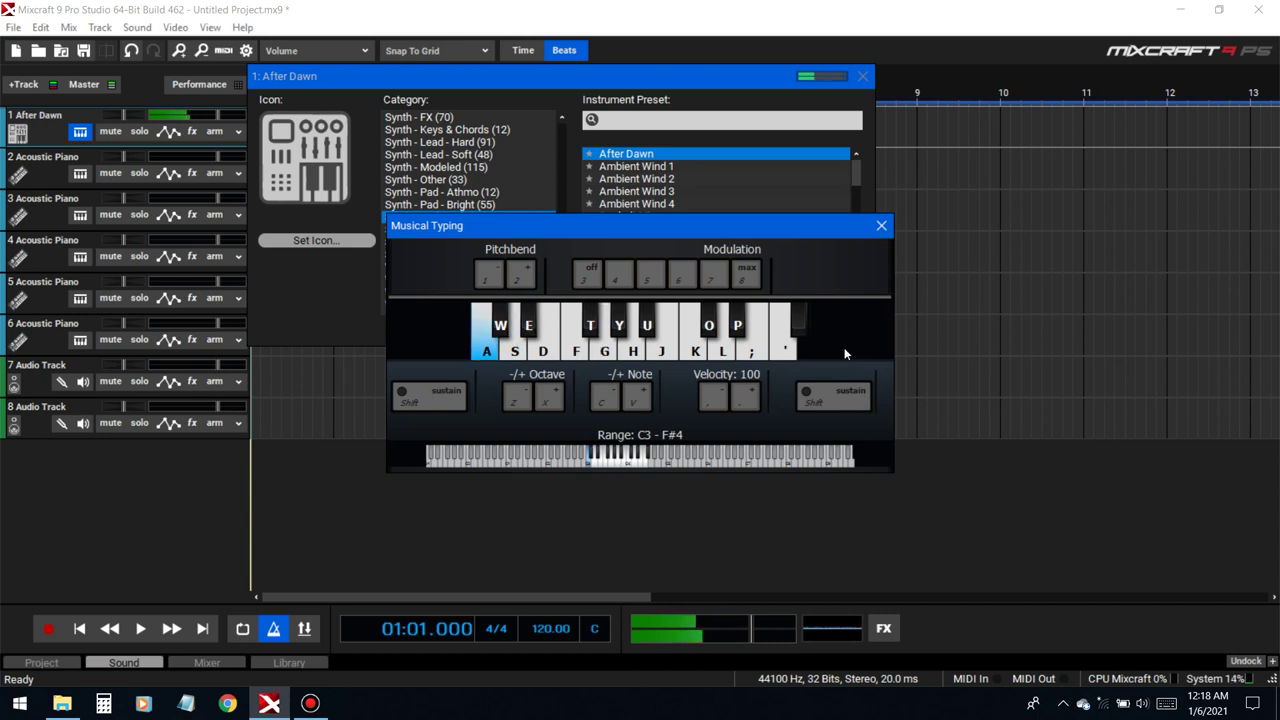
pyautogui.press('e')
pyautogui.press('g')
pyautogui.press('s')
pyautogui.press('g')
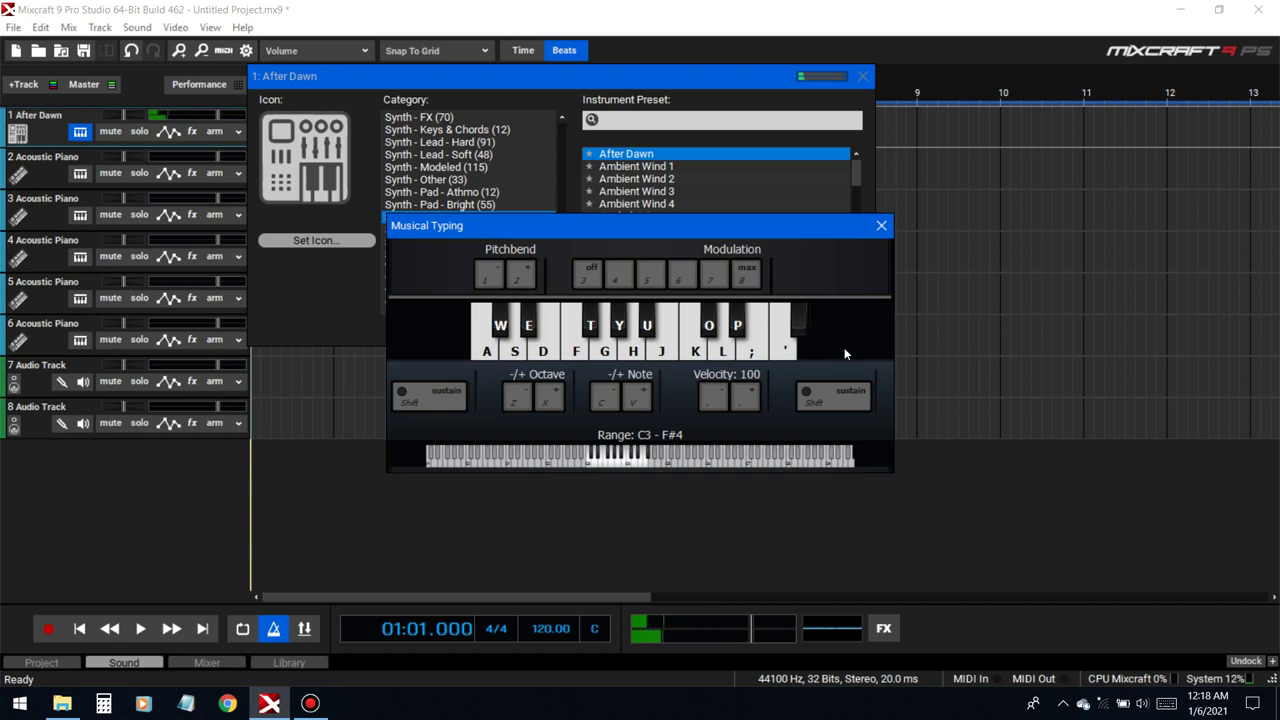
# - Raise the Musical Typing range to C4 - F#5 and audition After Dawn one octave higher
pyautogui.press('x')
pyautogui.press('a')
pyautogui.press('e')
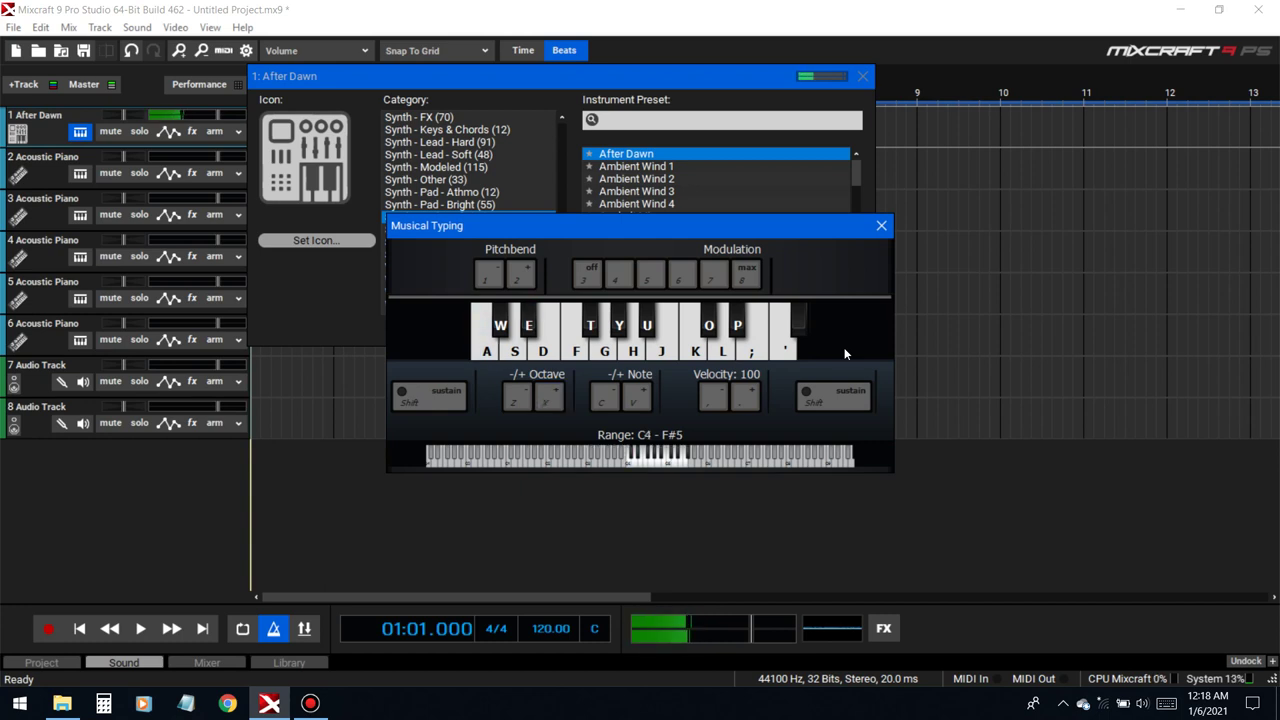
pyautogui.press('g')
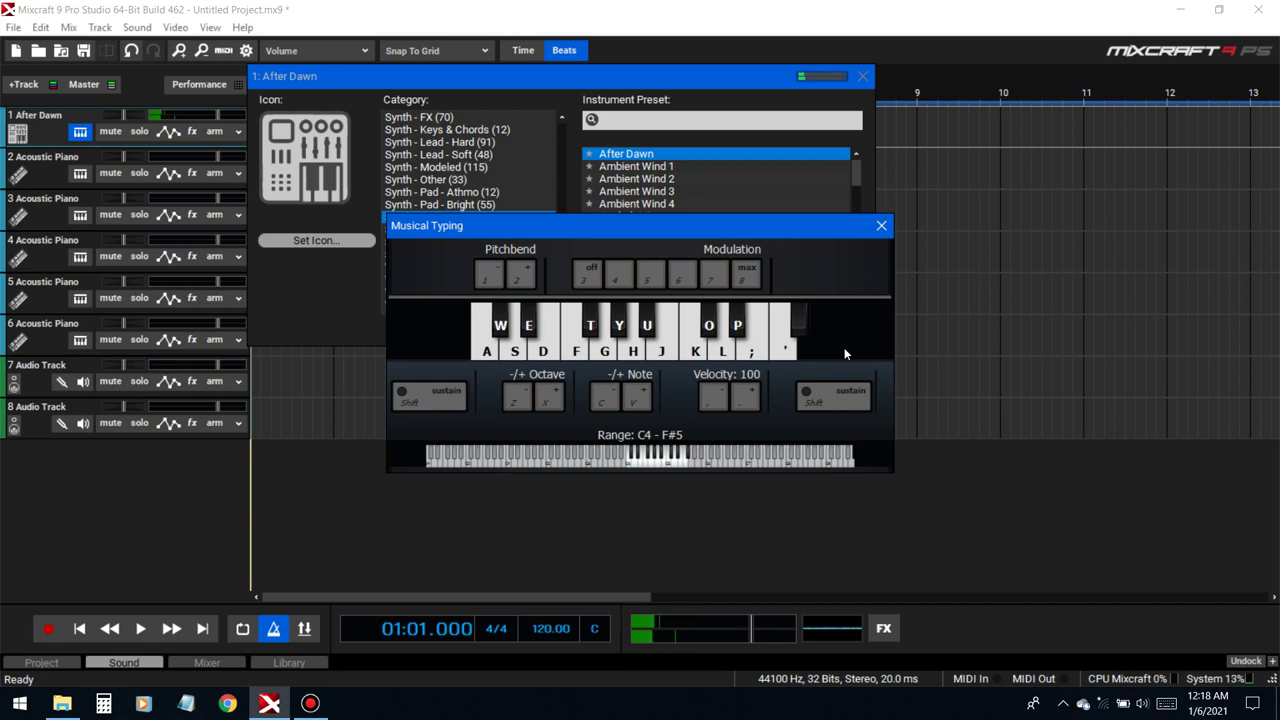
pyautogui.press('f')
pyautogui.press('f')
pyautogui.press('y')
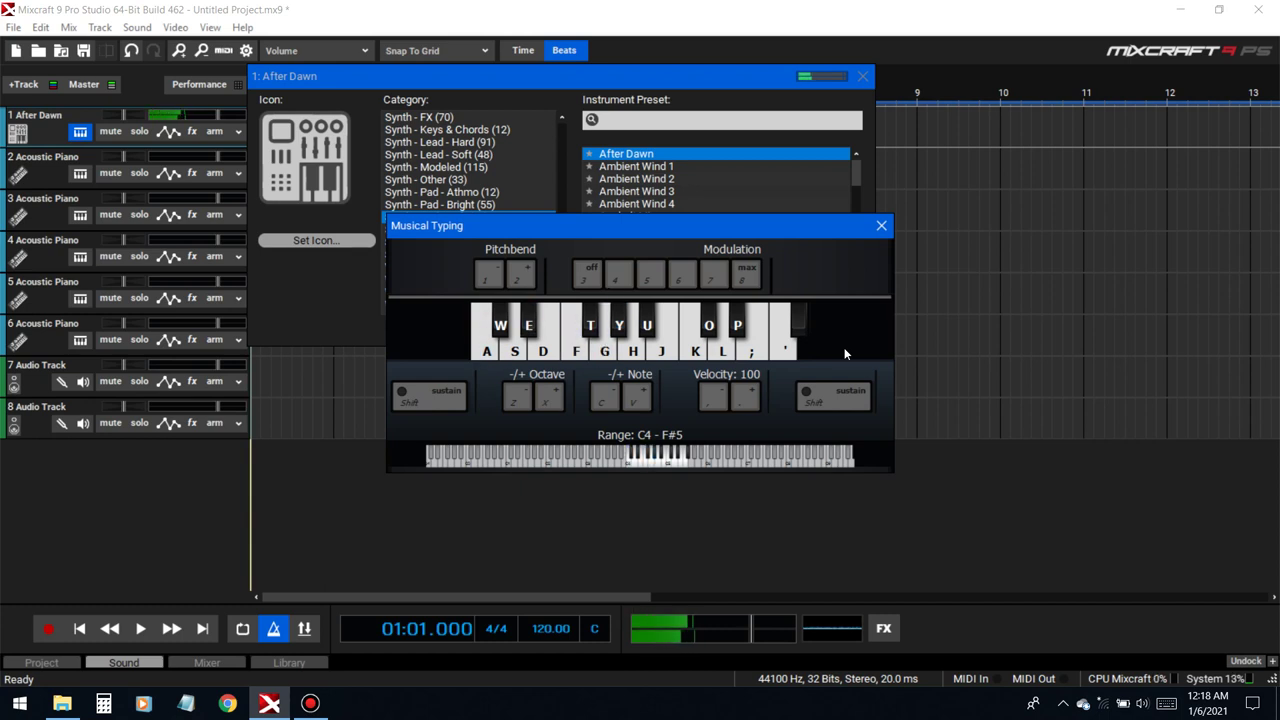
pyautogui.press('f')
pyautogui.press('g')
pyautogui.press('a')
# - Lower the Musical Typing range to C3 - F#4 and play more After Dawn notes
pyautogui.press('z')
pyautogui.press('f')
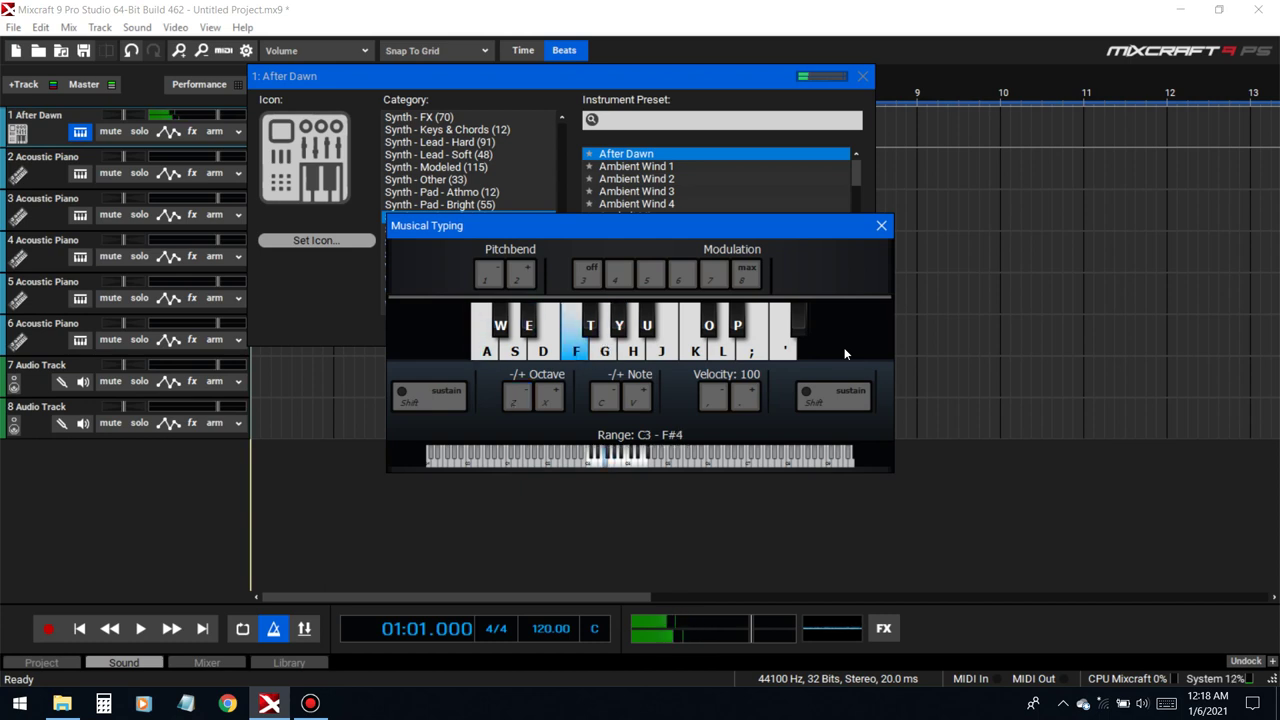
pyautogui.press('g')
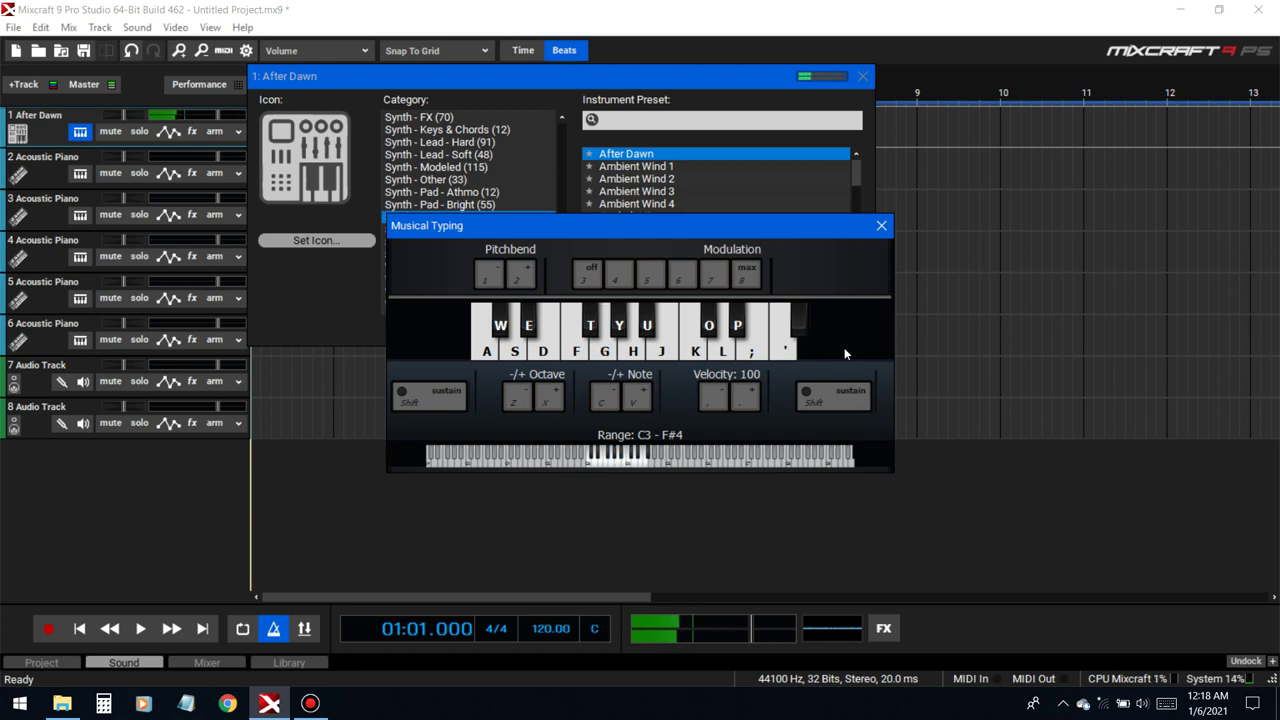
pyautogui.press('g')
pyautogui.press('a')
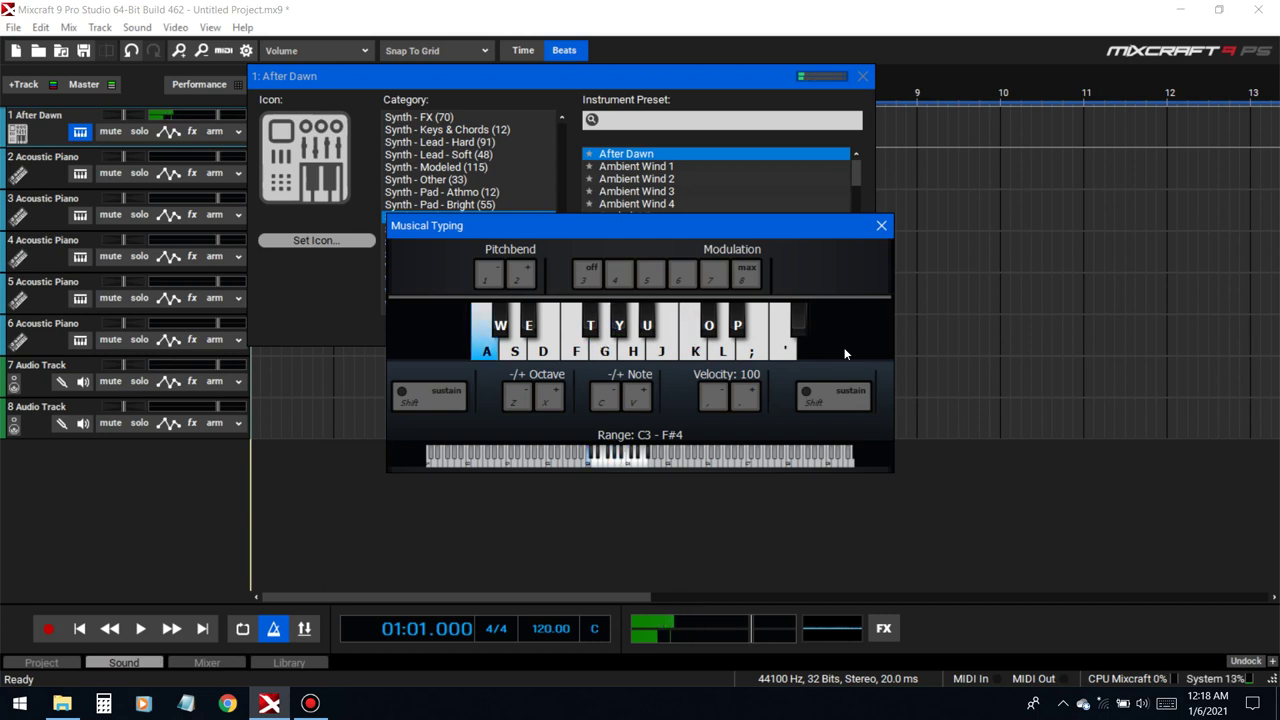
pyautogui.press('g')
pyautogui.press('s')
pyautogui.press('g')
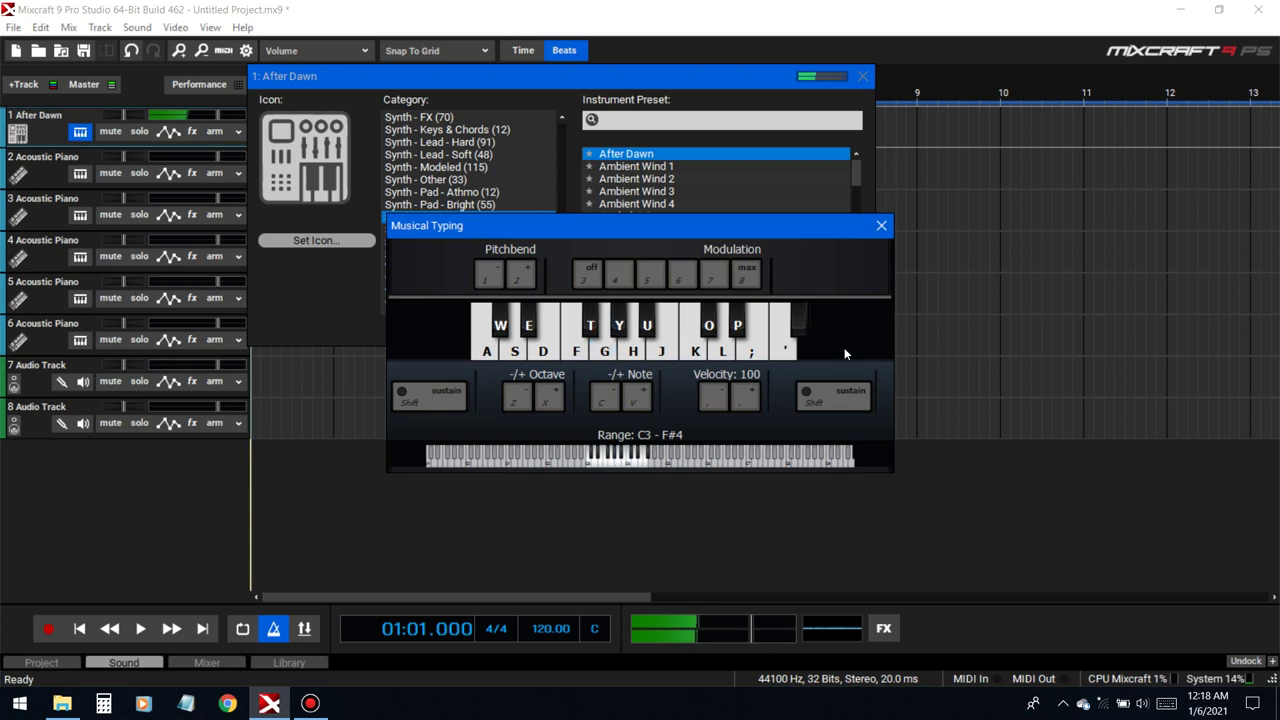
# - Raise the Musical Typing range two octaves to C5 - F#6 and audition After Dawn's high notes
pyautogui.press('x')
pyautogui.press('x')
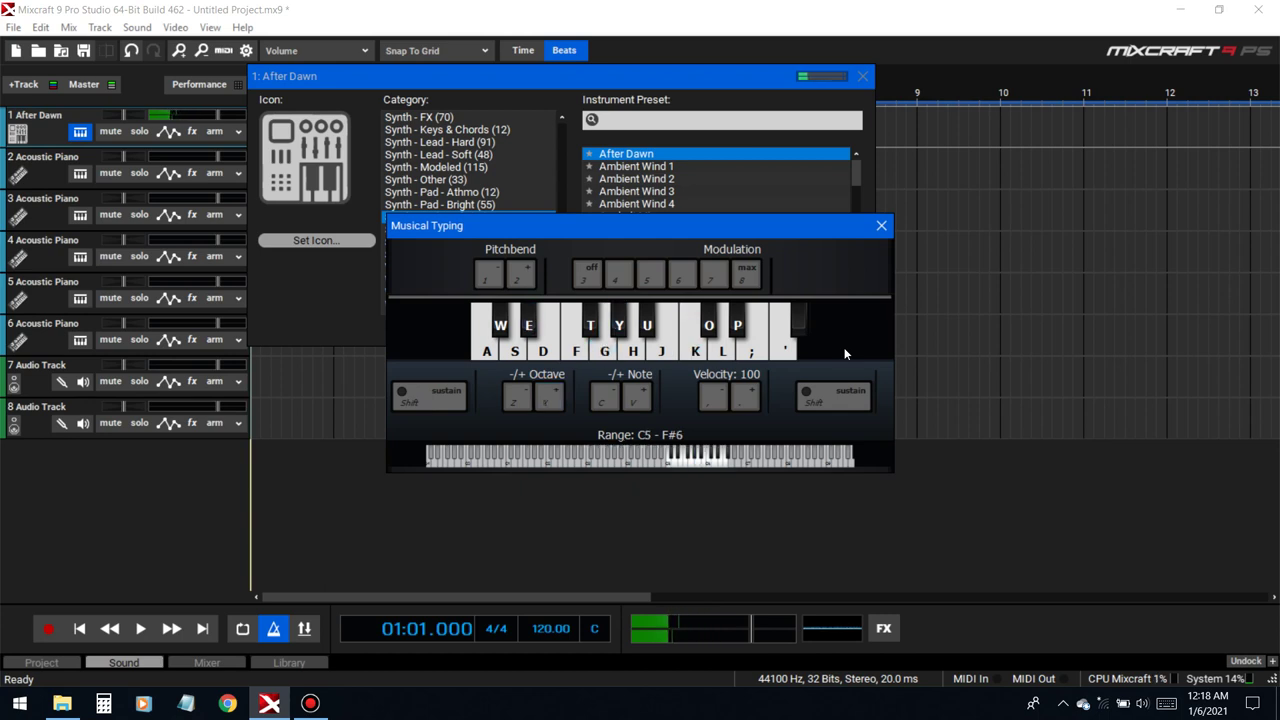
pyautogui.press('a')
pyautogui.press('a')
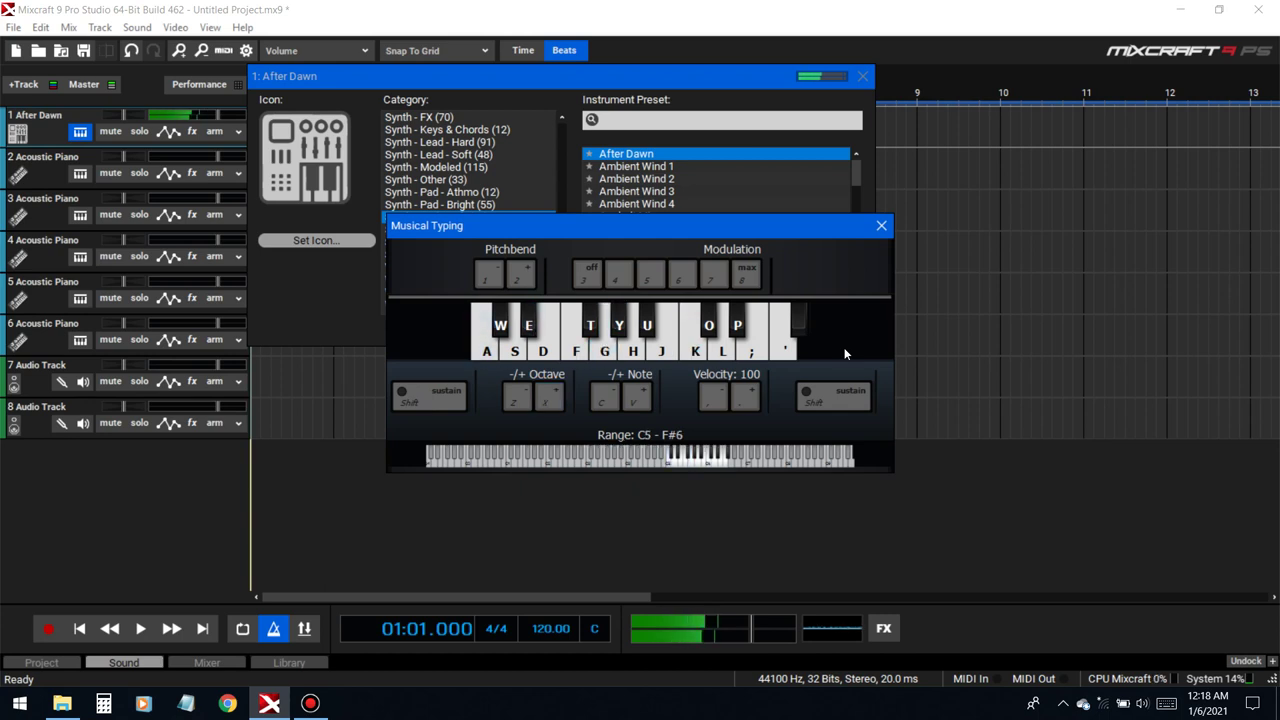
pyautogui.press('s')
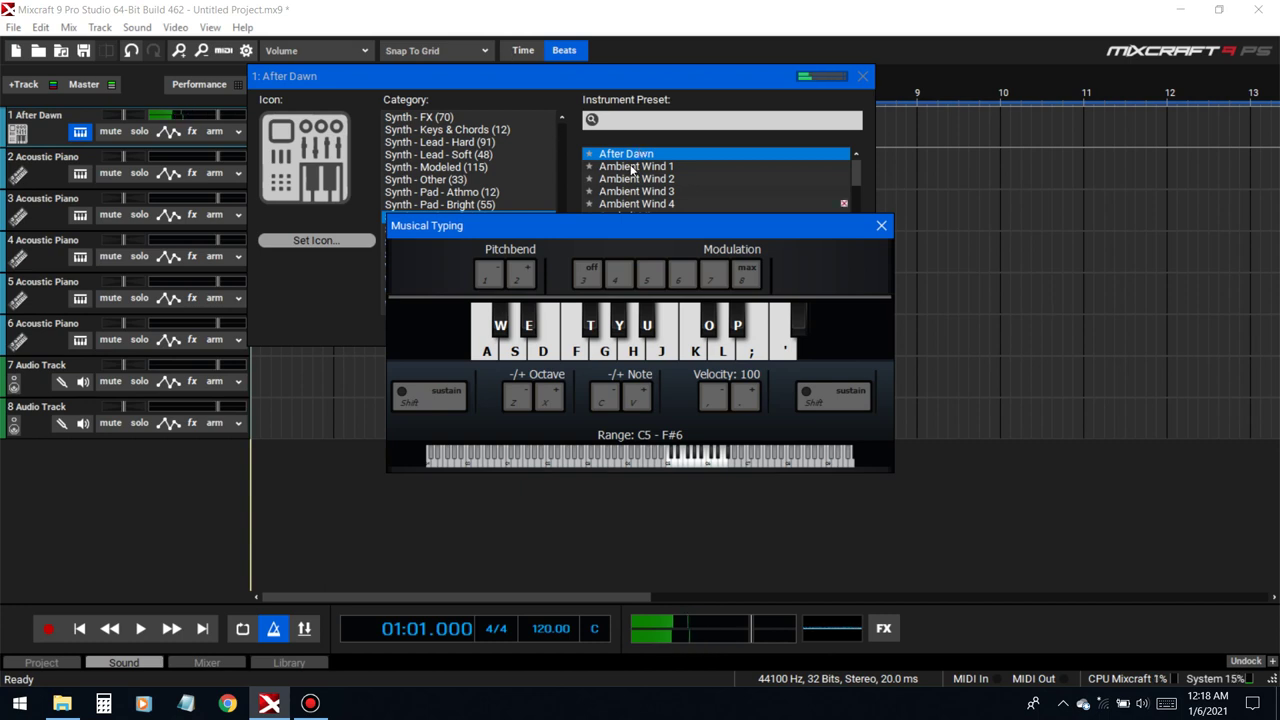
# - Switch track 1 to the Bell Pad preset and audition it while lowering the Musical Typing range to C3 - F#4
pyautogui.click(613, 86)
pyautogui.click(631, 232)
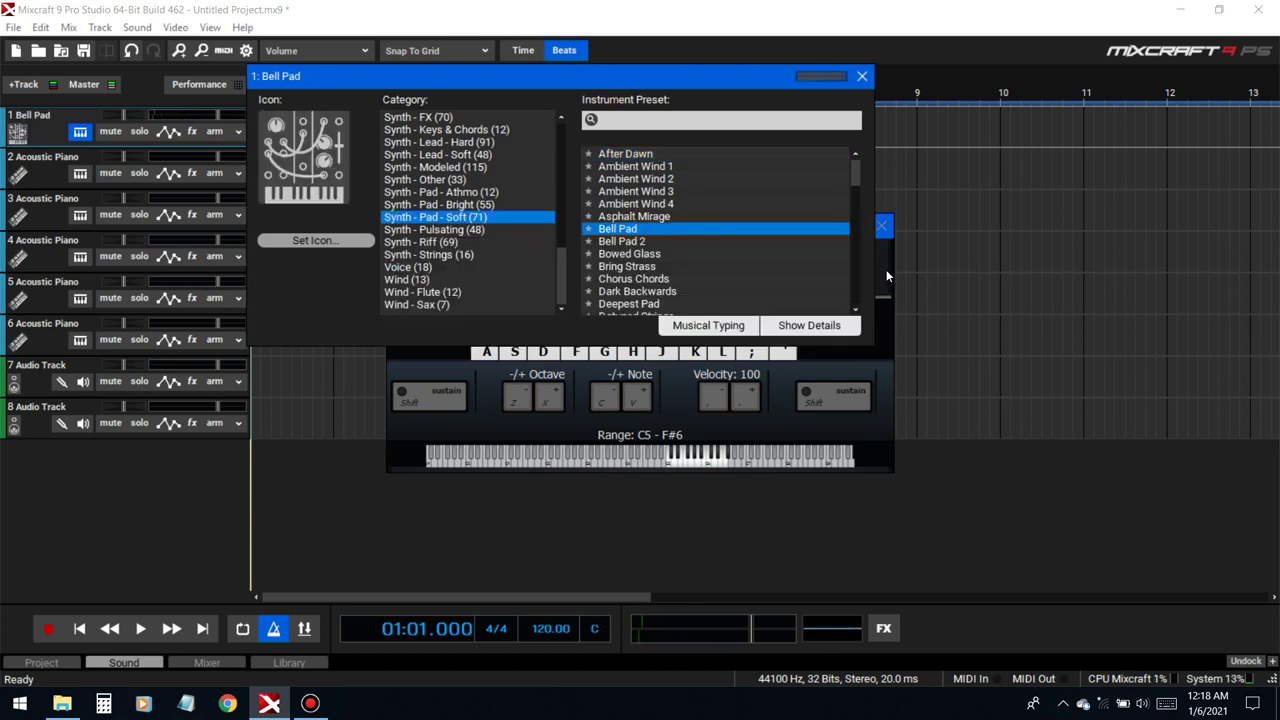
pyautogui.click(884, 269)
pyautogui.press('a')
pyautogui.press('z')
pyautogui.press('a')
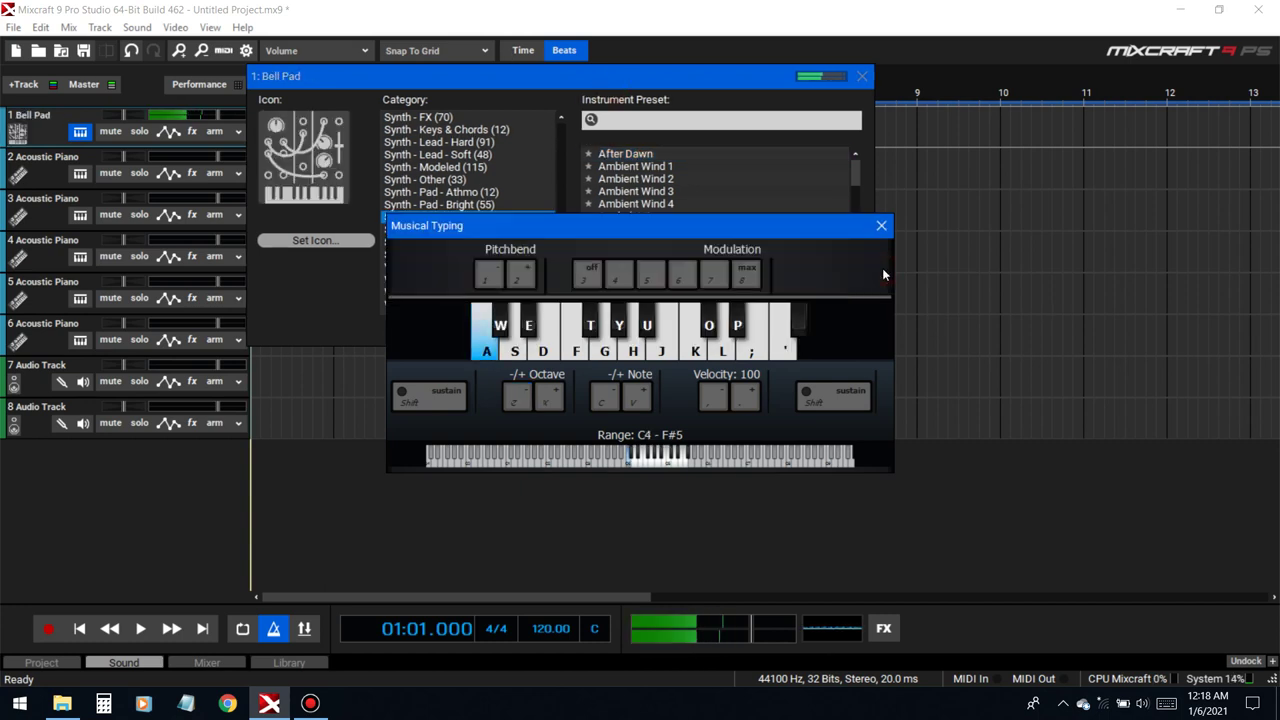
pyautogui.press('z')
pyautogui.press('a')
pyautogui.press('a')
# - Audition the Bell Pad preset with single notes and two-note chords in the C3 - F#4 range
pyautogui.click(349, 281)
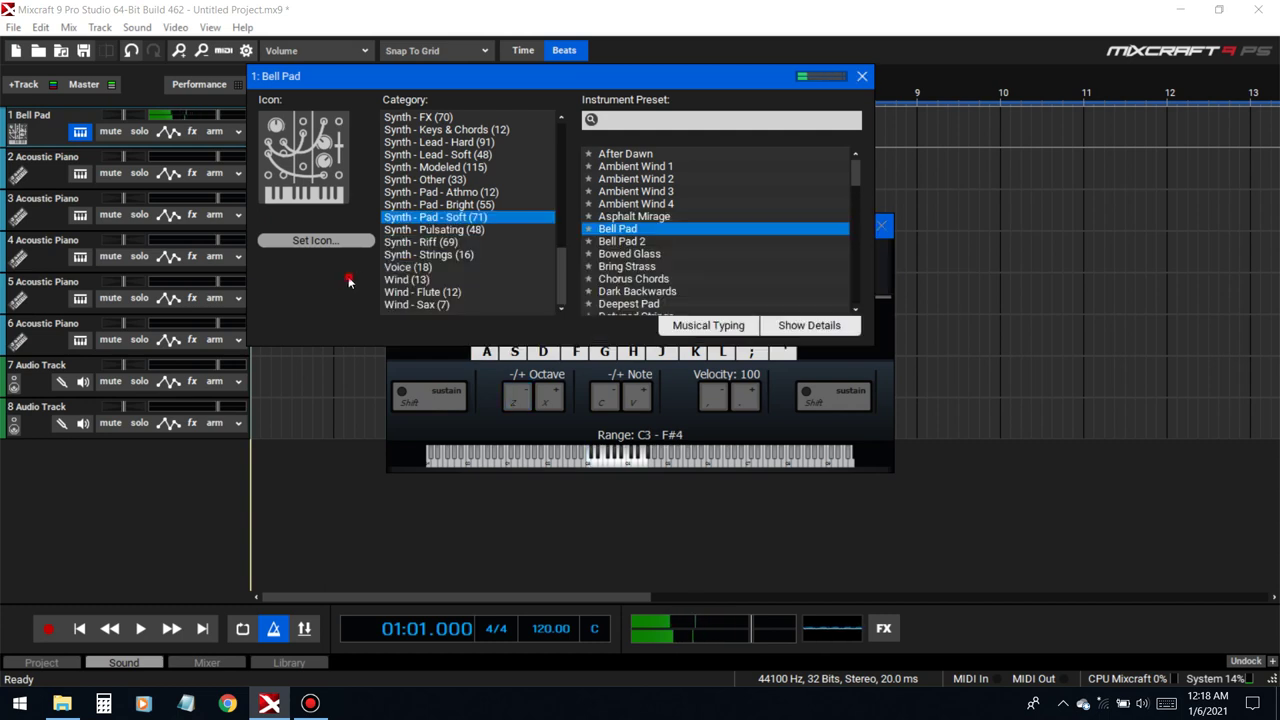
pyautogui.click(442, 358)
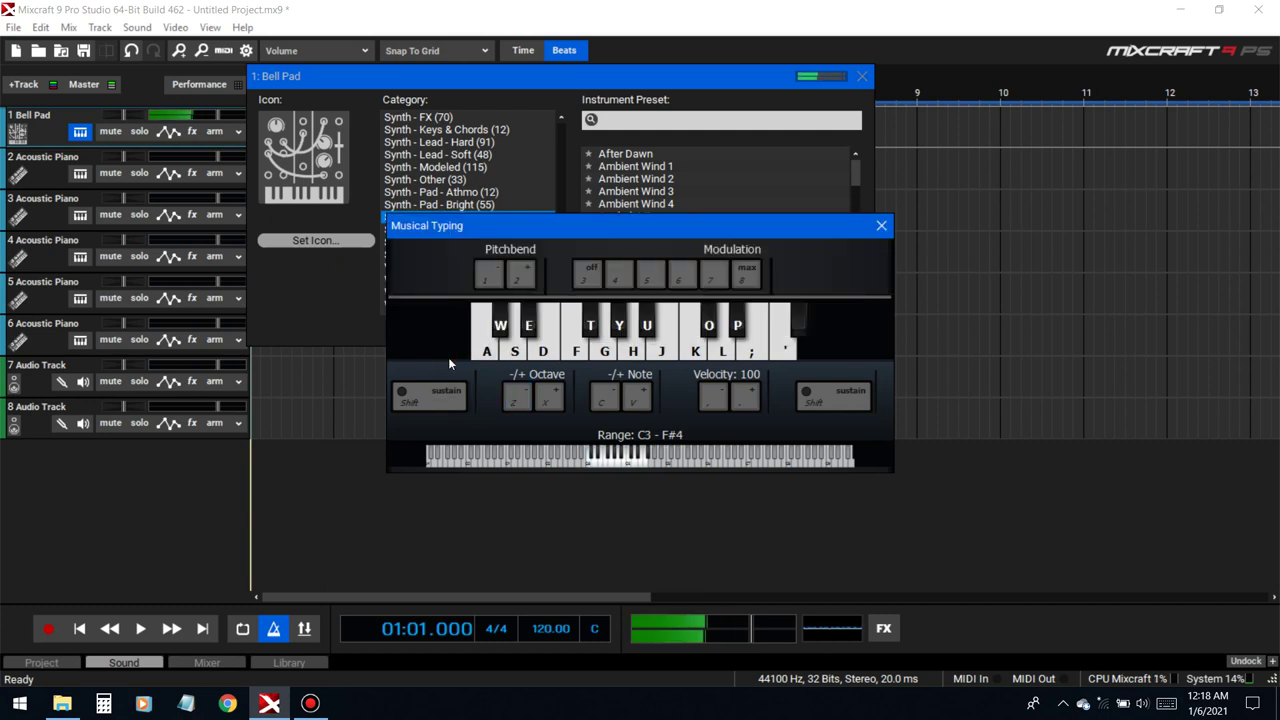
pyautogui.press('s')
pyautogui.press('g')
pyautogui.press('j')
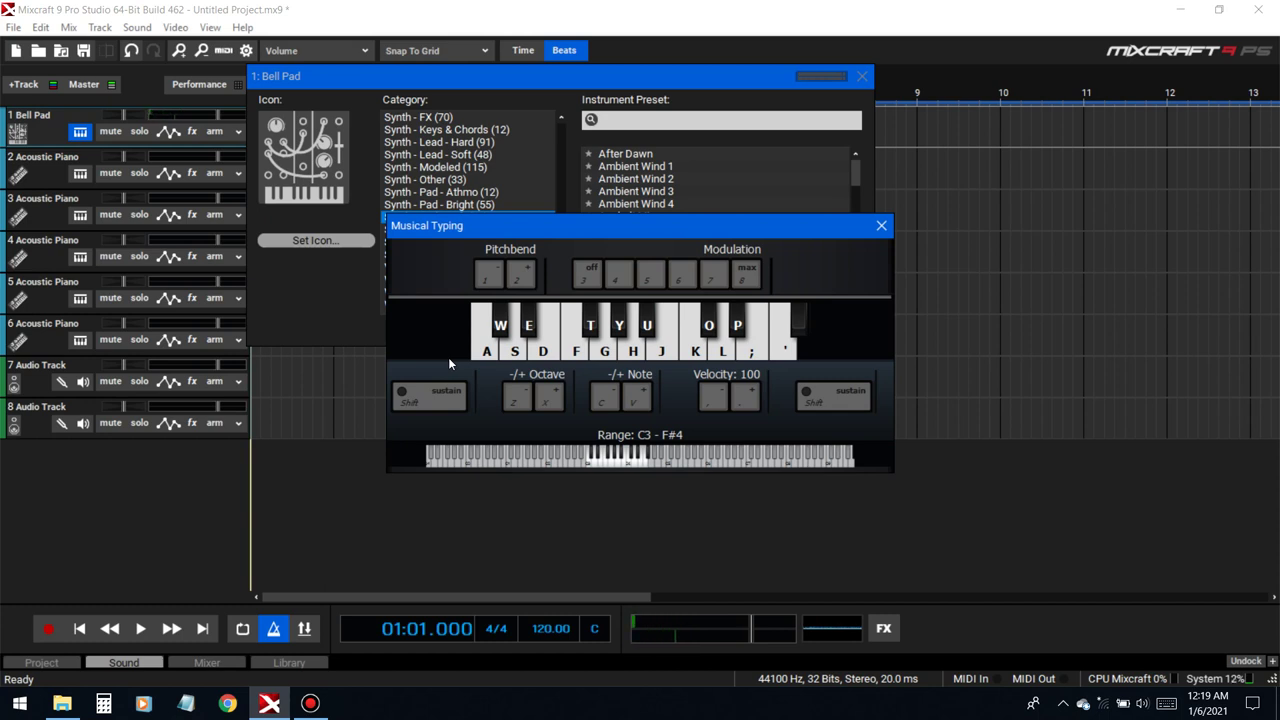
pyautogui.hotkey('f', 'k')
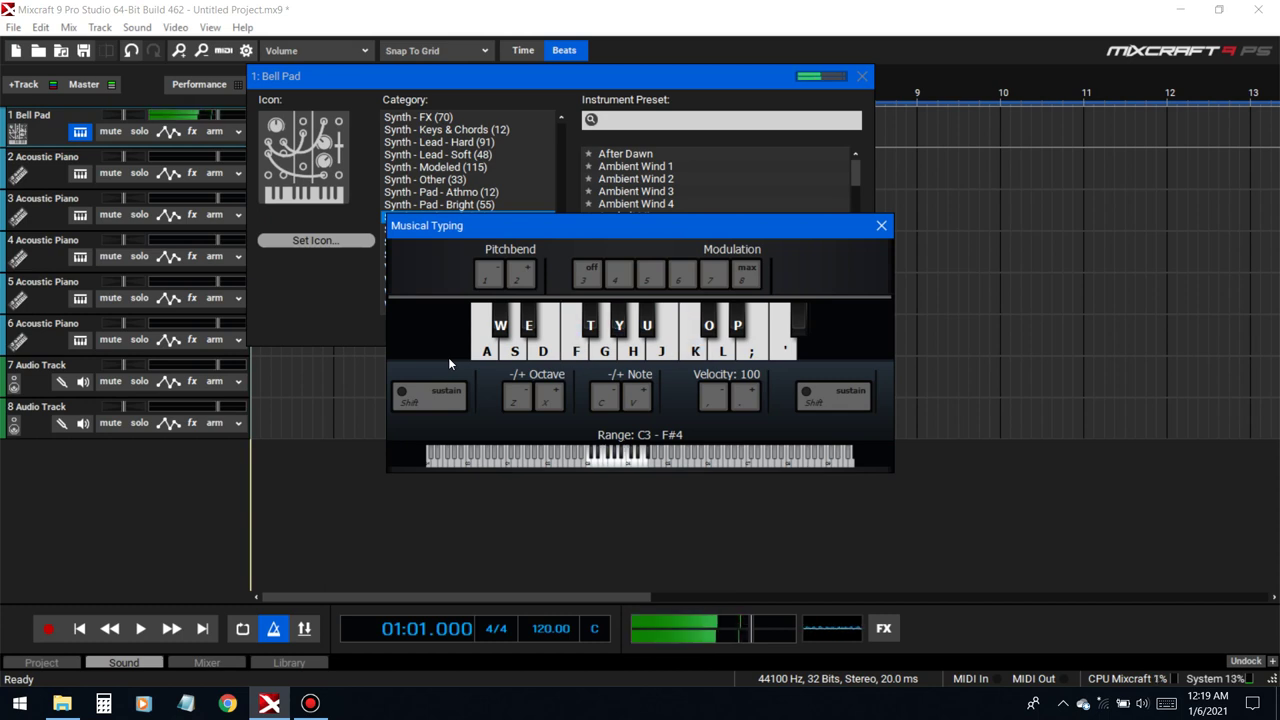
pyautogui.hotkey('f', 'k')
pyautogui.hotkey('g', 'u')
pyautogui.hotkey('f', 'y')
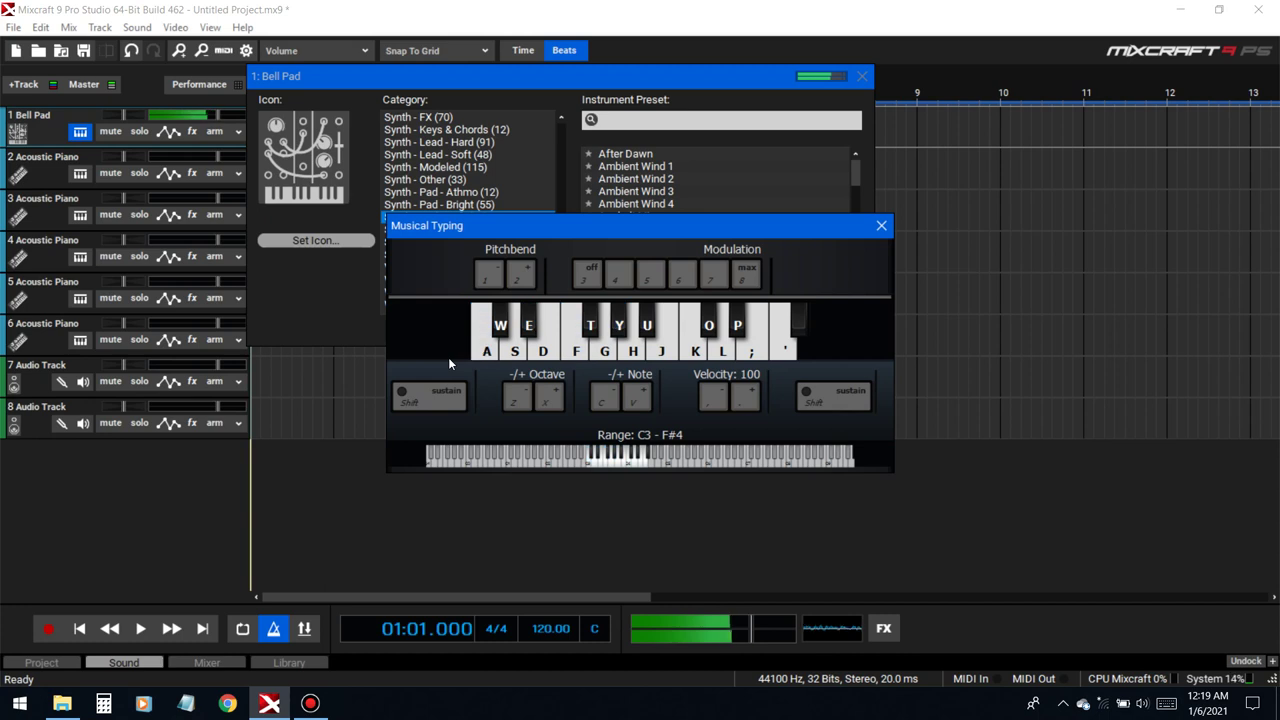
# - Switch track 1 to the Ambient Wind 1 preset and audition it with two-note chords and single notes
pyautogui.click(645, 167)
pyautogui.click(877, 368)
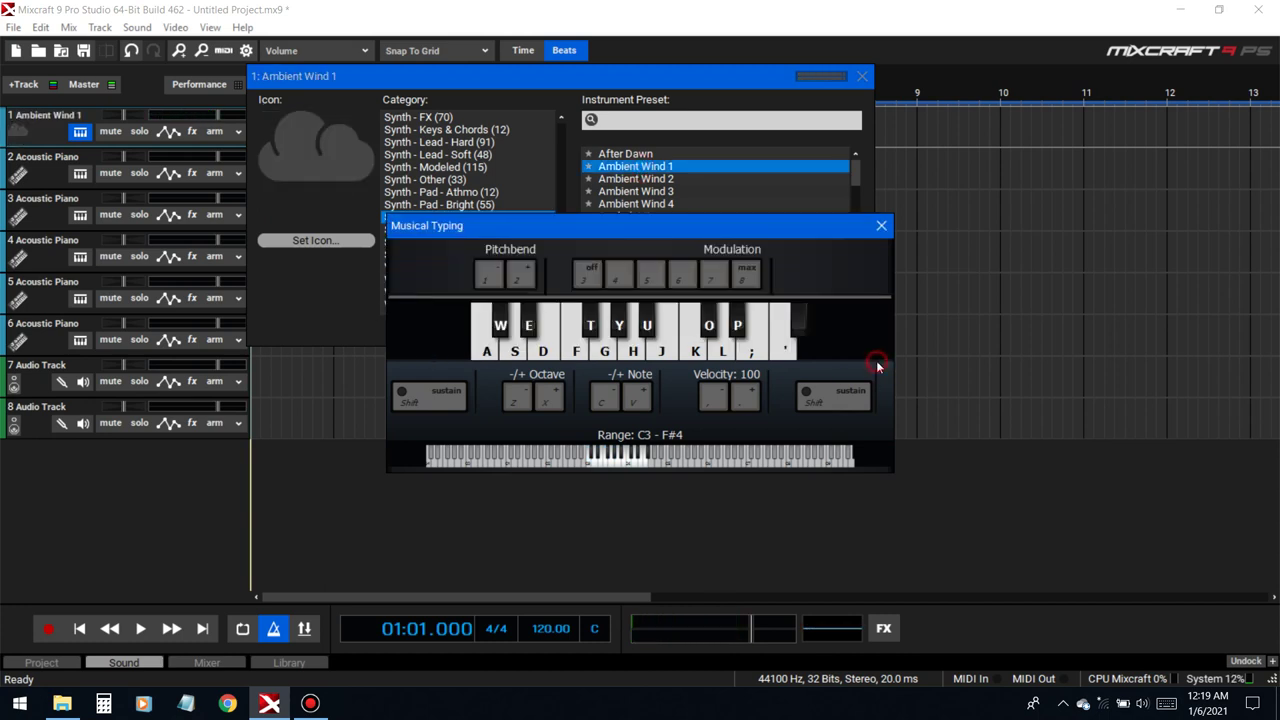
pyautogui.hotkey('a', 'e')
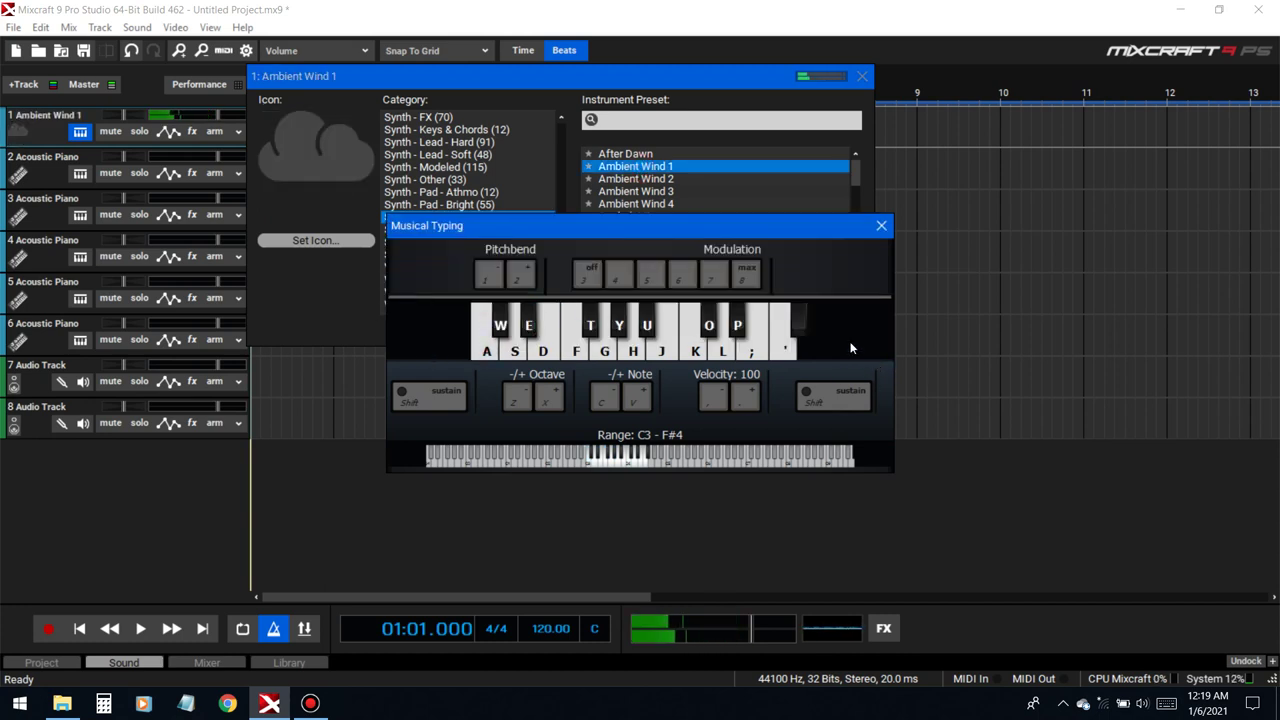
pyautogui.hotkey('f', 'y')
pyautogui.hotkey('g', 'u')
pyautogui.hotkey('a', 'e')
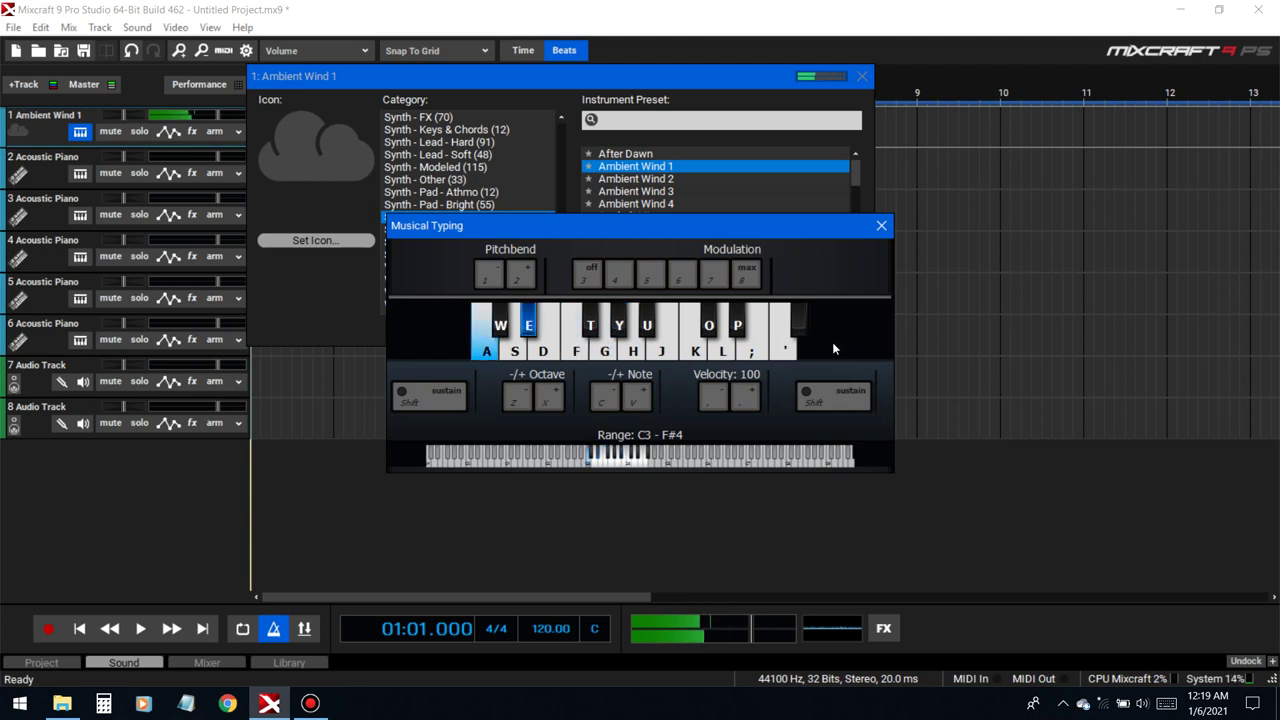
pyautogui.hotkey('f', 'y')
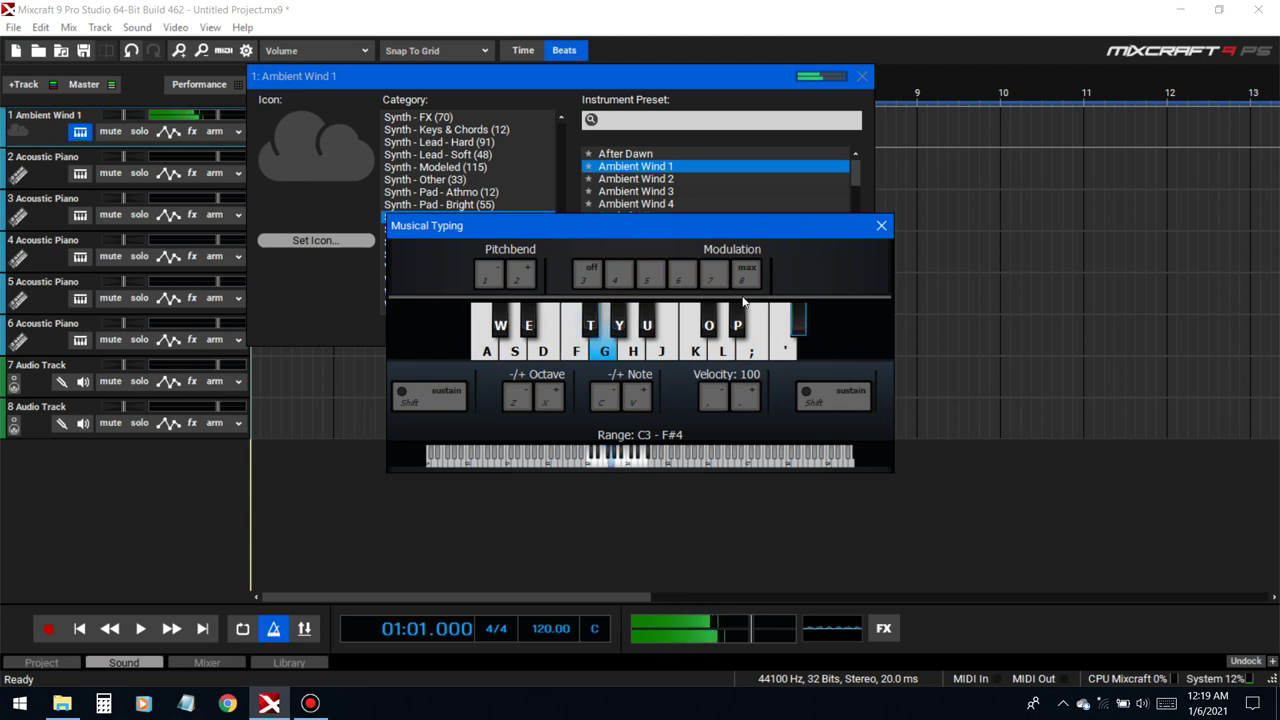
pyautogui.hotkey('g', 'u')
pyautogui.click(302, 297)
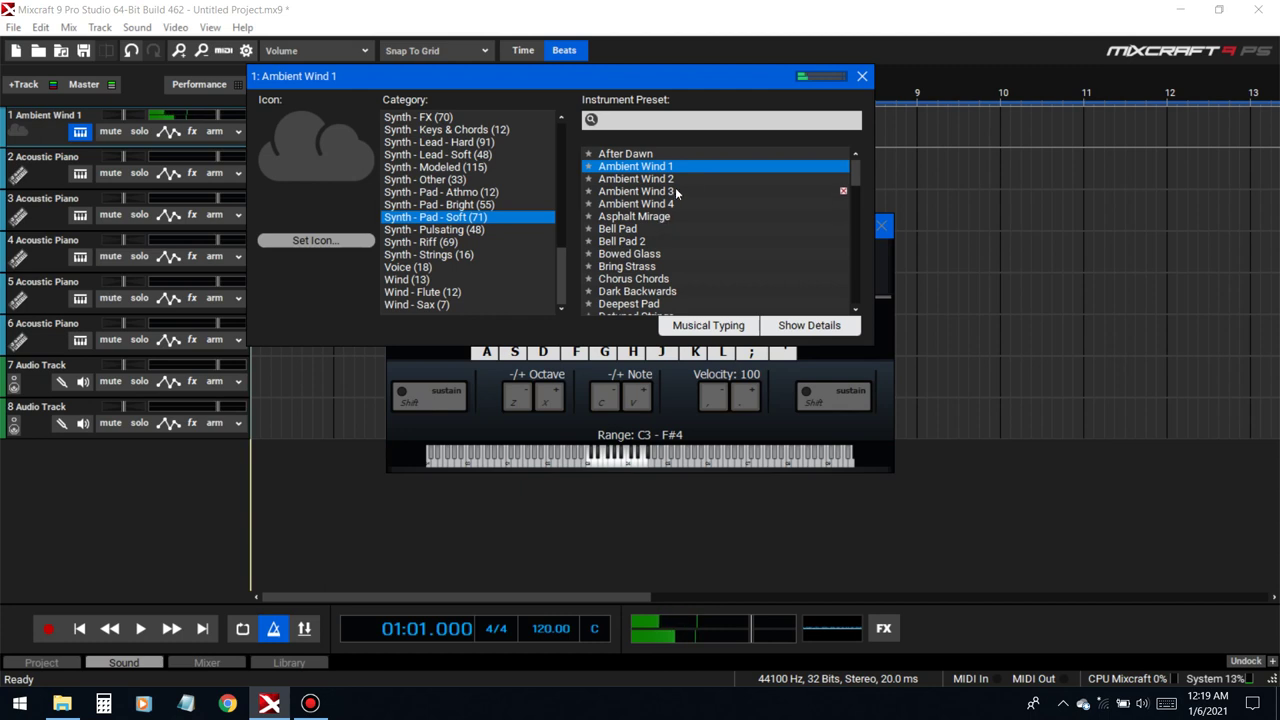
pyautogui.press('a')
pyautogui.press('a')
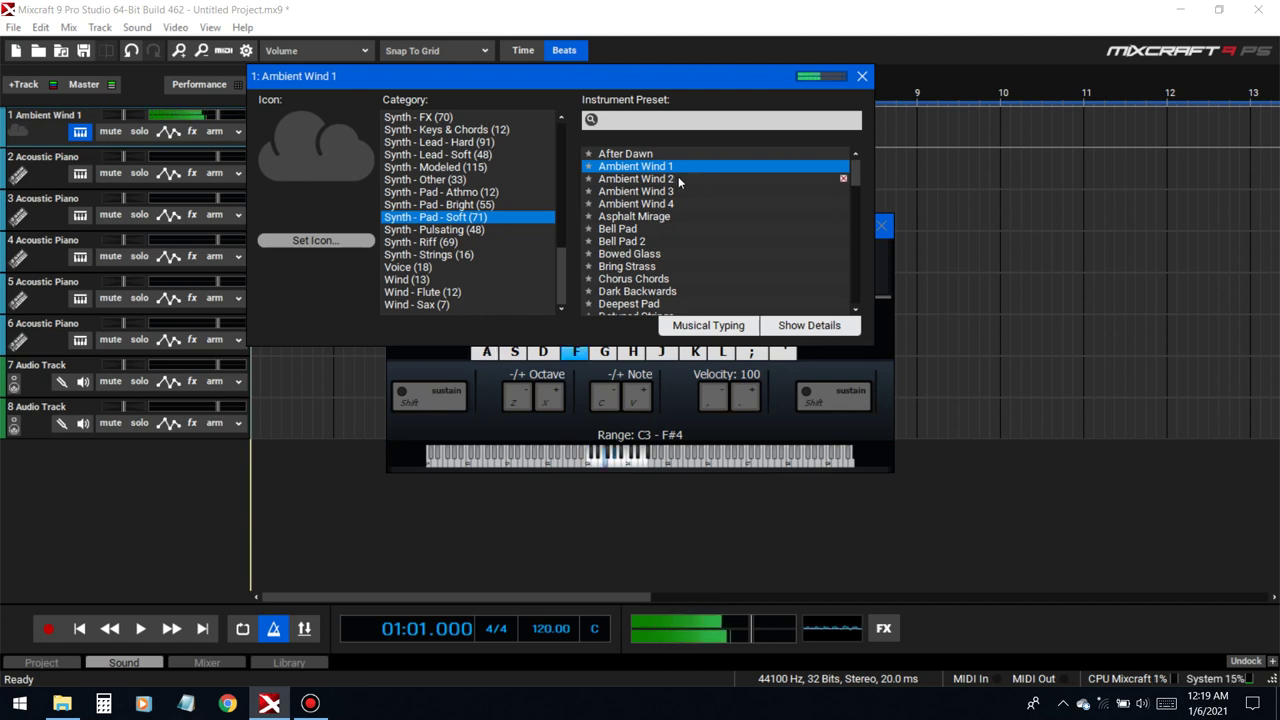
# - Switch track 1 to the Ambient Wind 2 preset and audition it with the chords C3-Eb3, F3-Ab3 and G3-Bb3
pyautogui.click(640, 182)
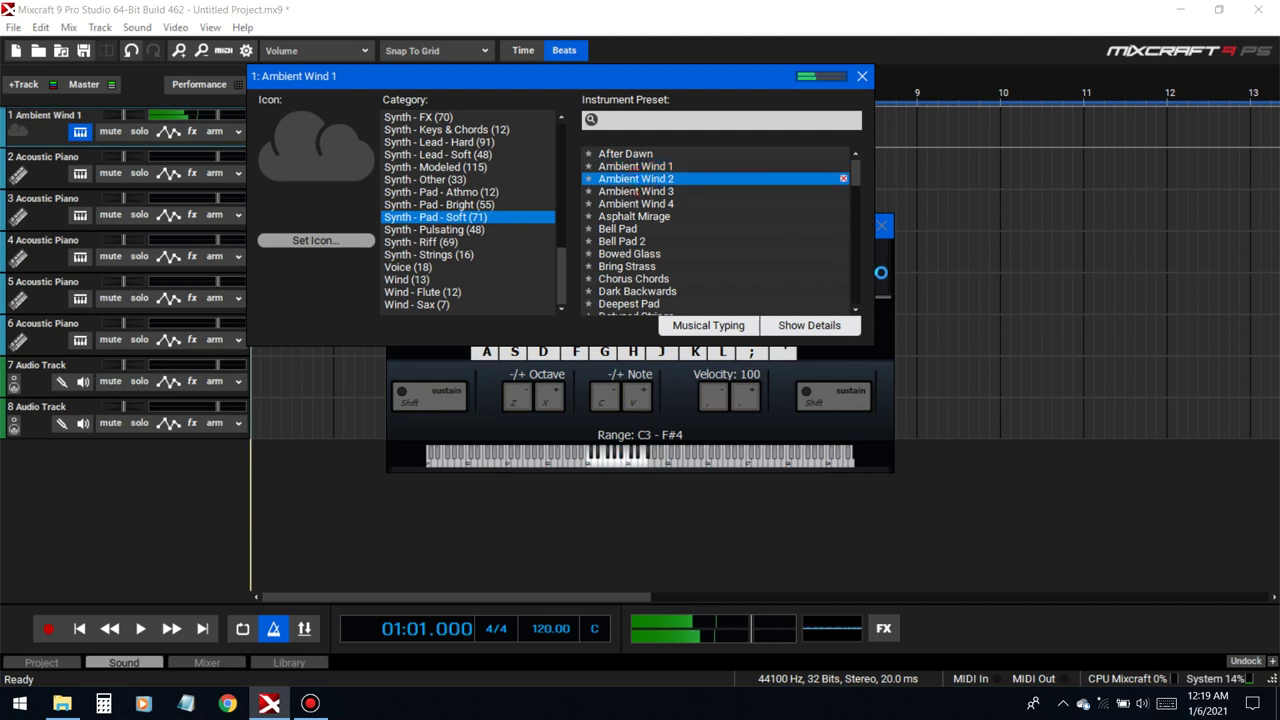
pyautogui.click(884, 270)
pyautogui.press('a')
pyautogui.press('e')
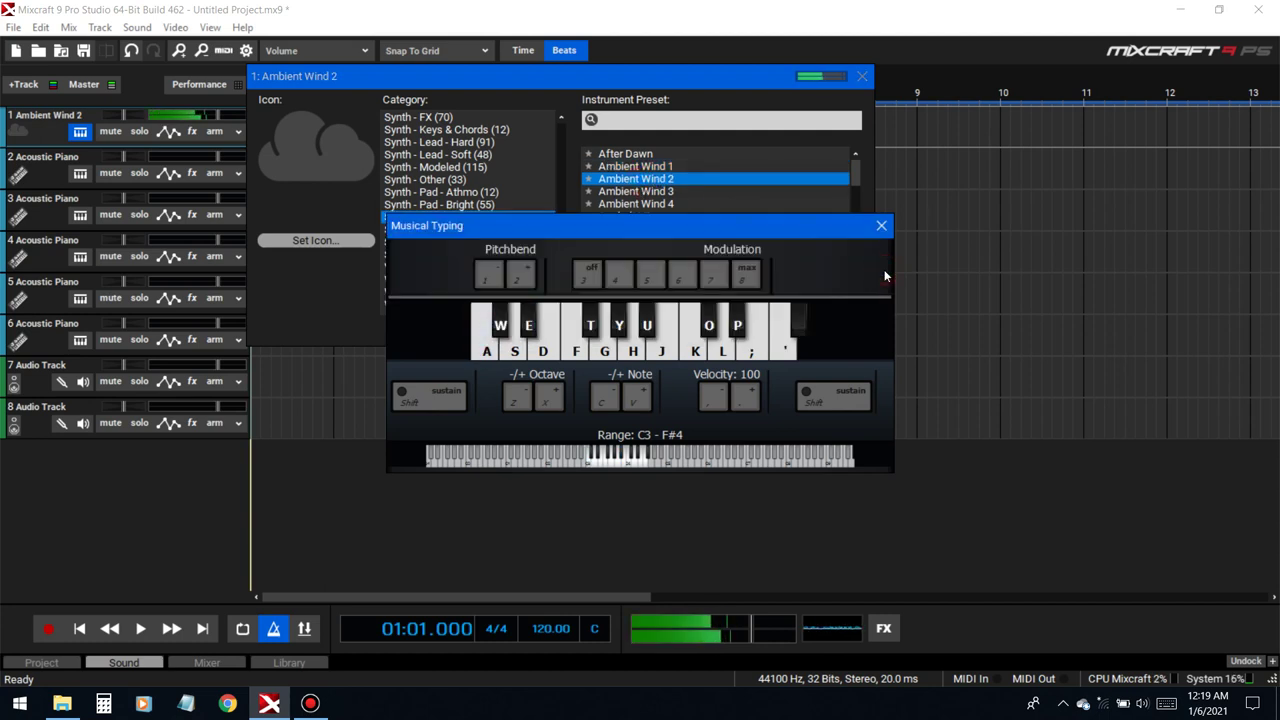
pyautogui.press('f')
pyautogui.press('y')
pyautogui.press('g')
pyautogui.press('u')
# - Switch track 1 to the Ambient Wind 3 preset and audition it with a C3-Eb3 chord
pyautogui.click(643, 192)
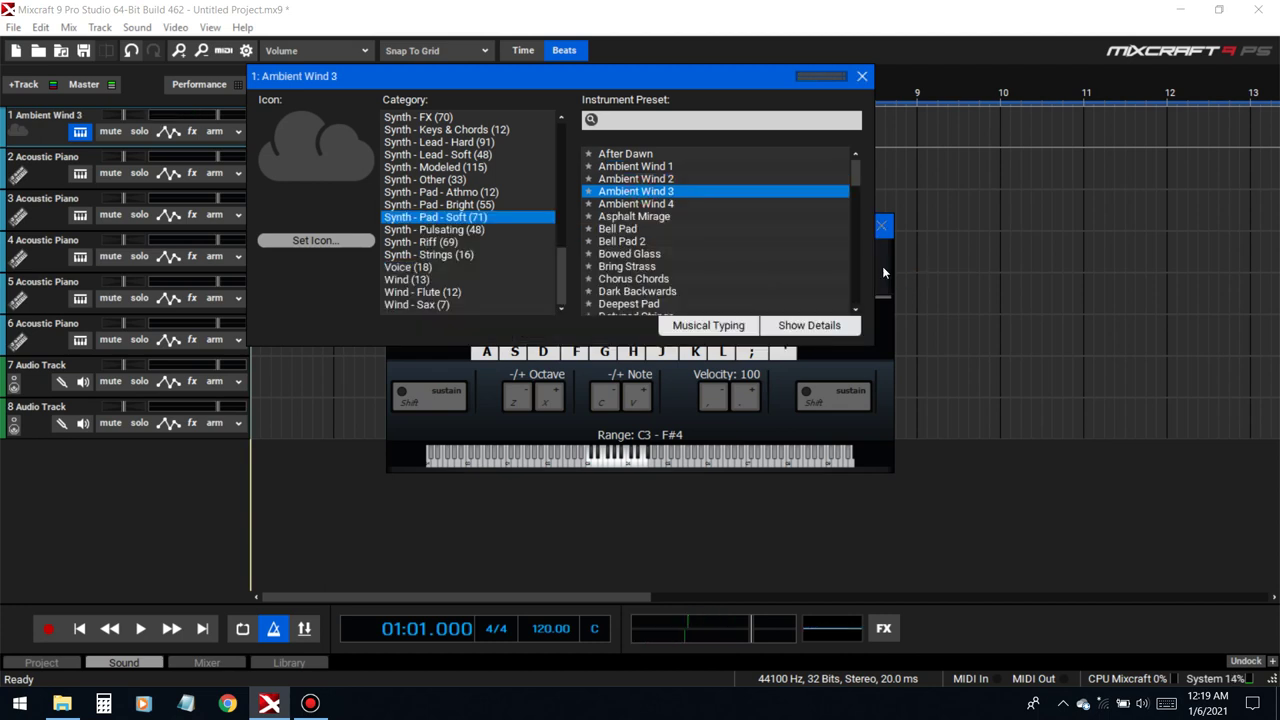
pyautogui.click(882, 268)
pyautogui.press('a')
pyautogui.press('e')
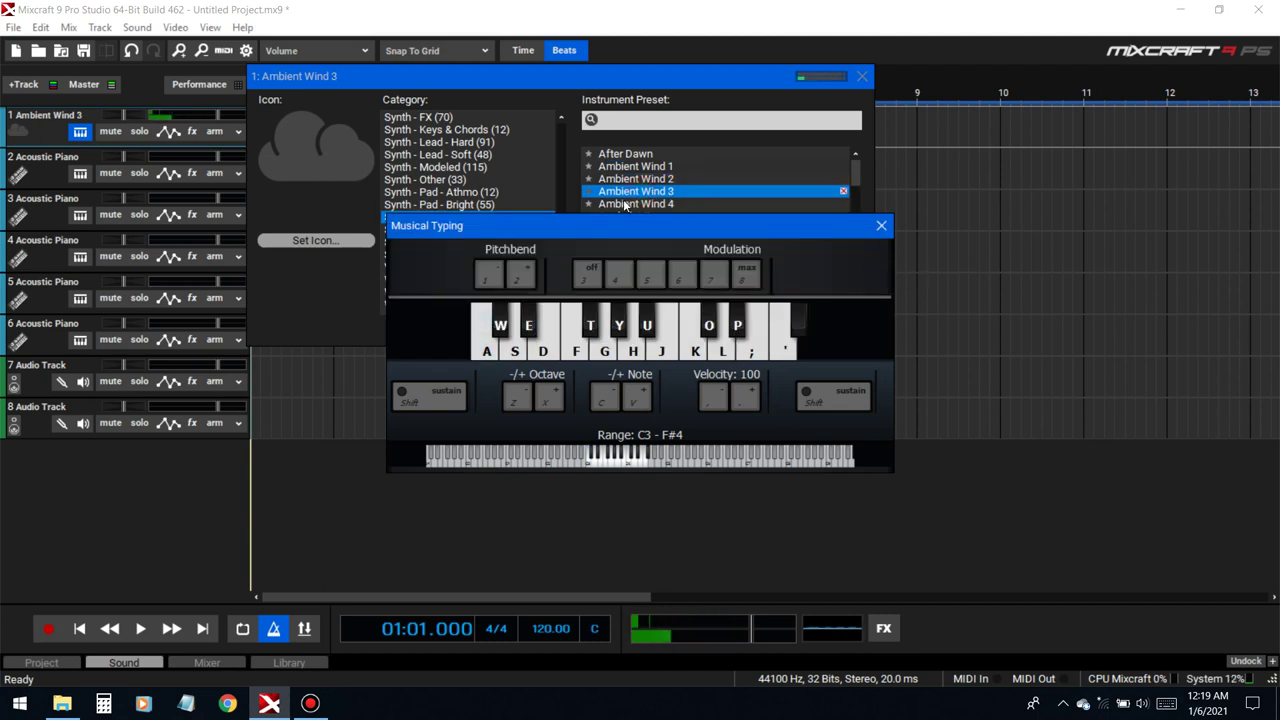
# - Switch track 1 to the Ambient Wind 4 preset and audition it with the chords C3-Eb3, F3-Ab3 and G3-Bb3
pyautogui.click(632, 204)
pyautogui.click(884, 262)
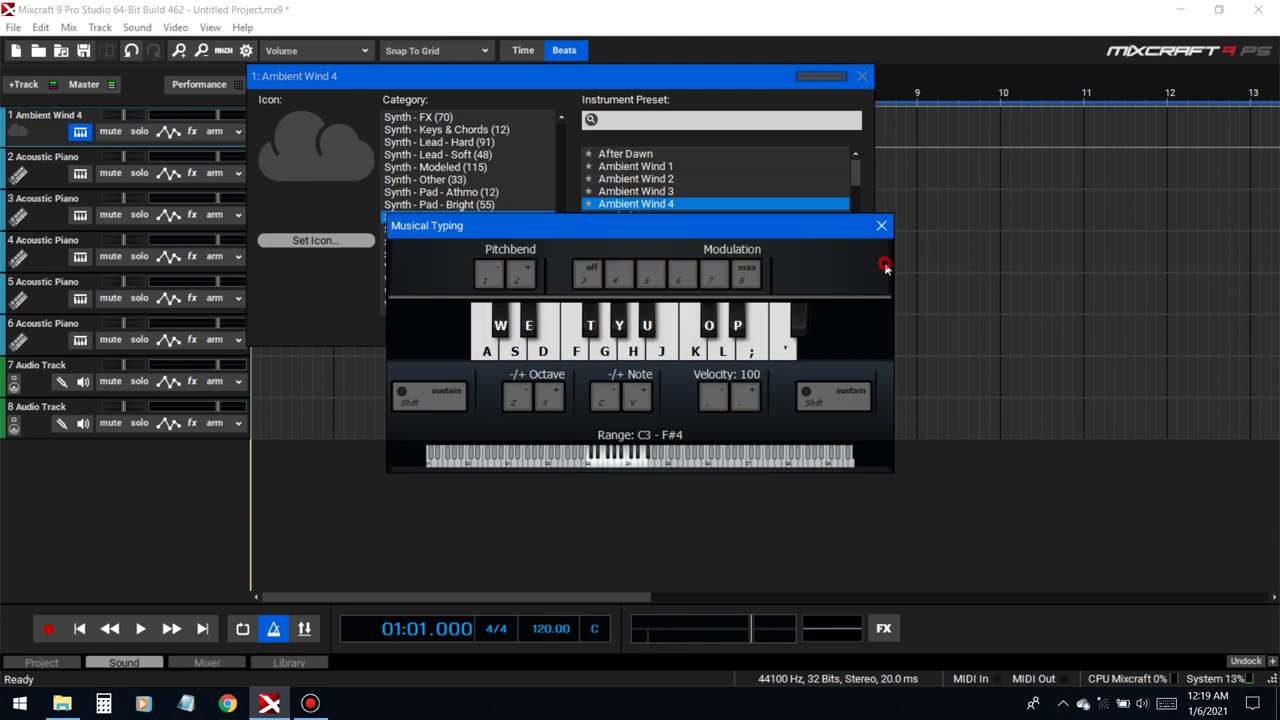
pyautogui.press('a')
pyautogui.press('e')
pyautogui.press('f')
pyautogui.press('y')
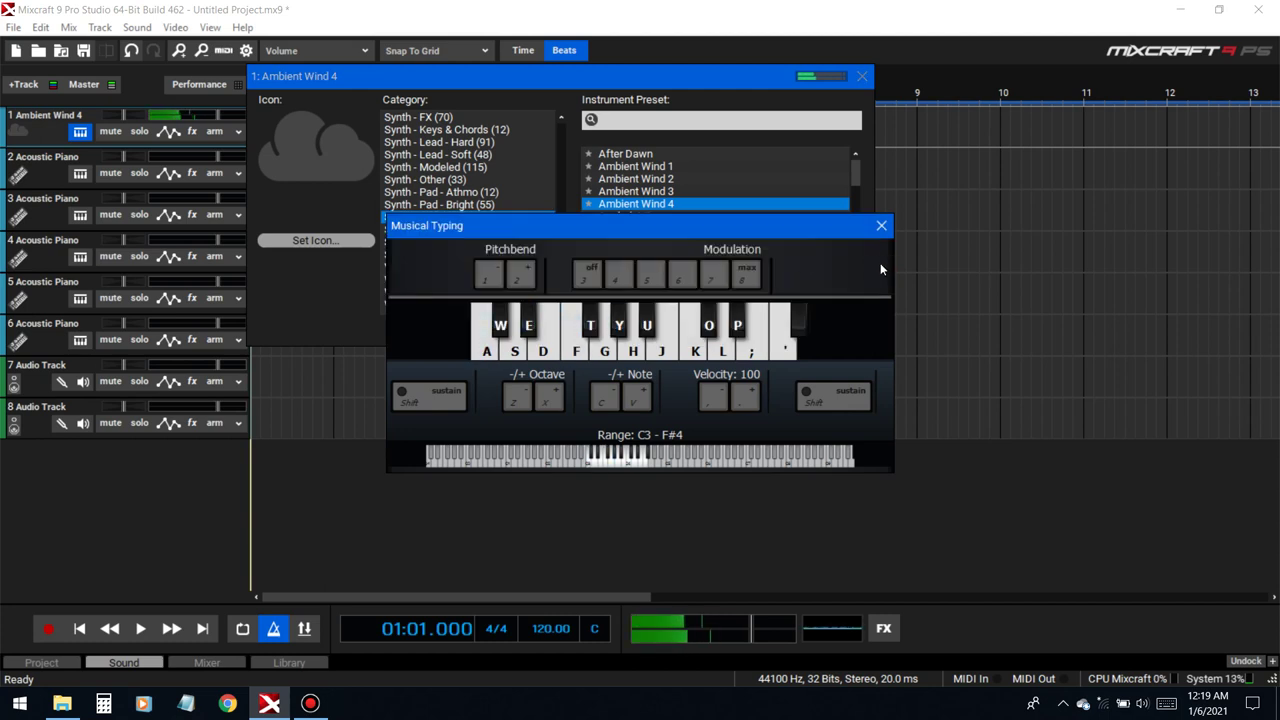
pyautogui.press('g')
pyautogui.press('u')
# - Switch track 1 to the Asphalt Mirage preset and audition it with the chords C3-Eb3 and F3-Ab3
pyautogui.click(350, 287)
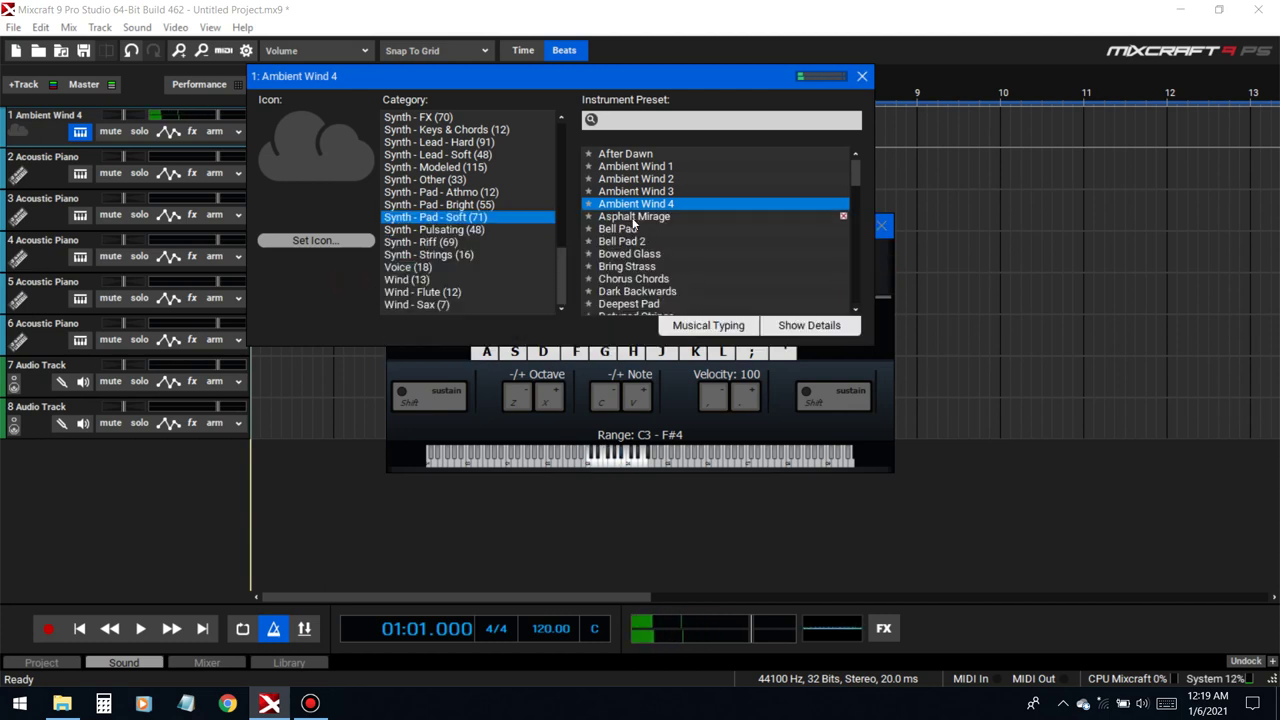
pyautogui.click(634, 218)
pyautogui.click(883, 266)
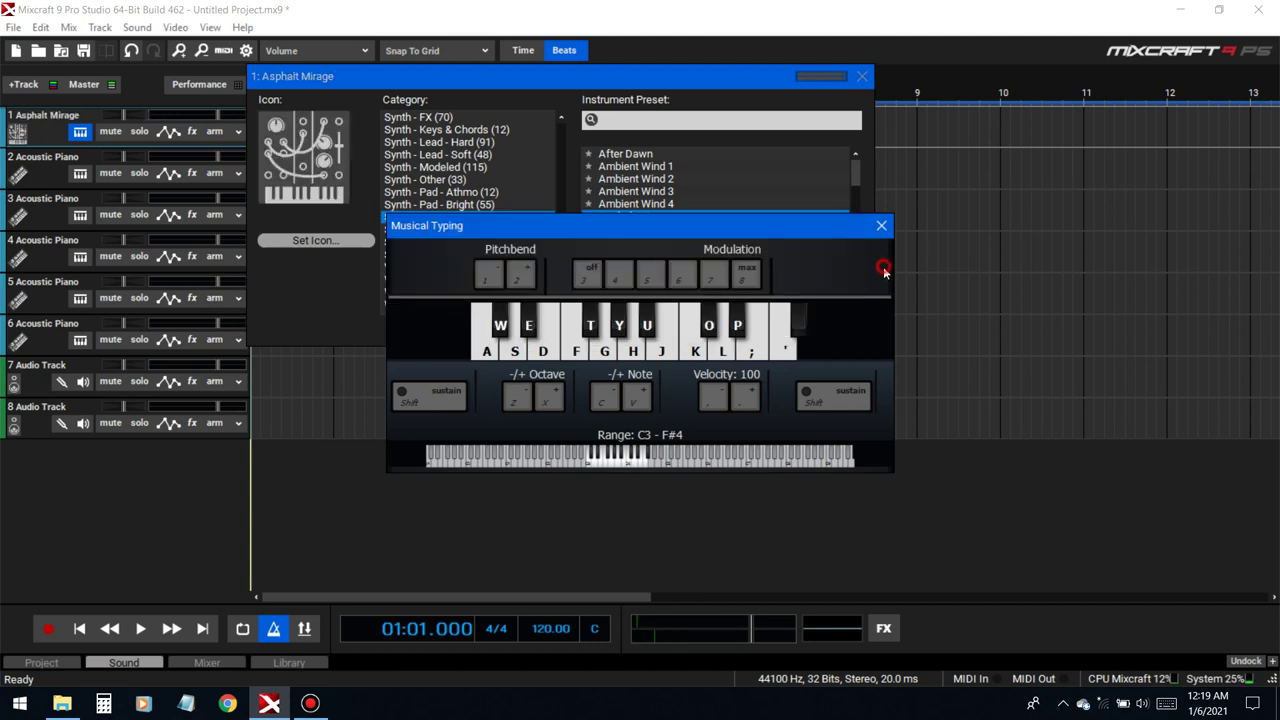
pyautogui.press('a')
pyautogui.press('e')
pyautogui.press('f')
pyautogui.press('y')
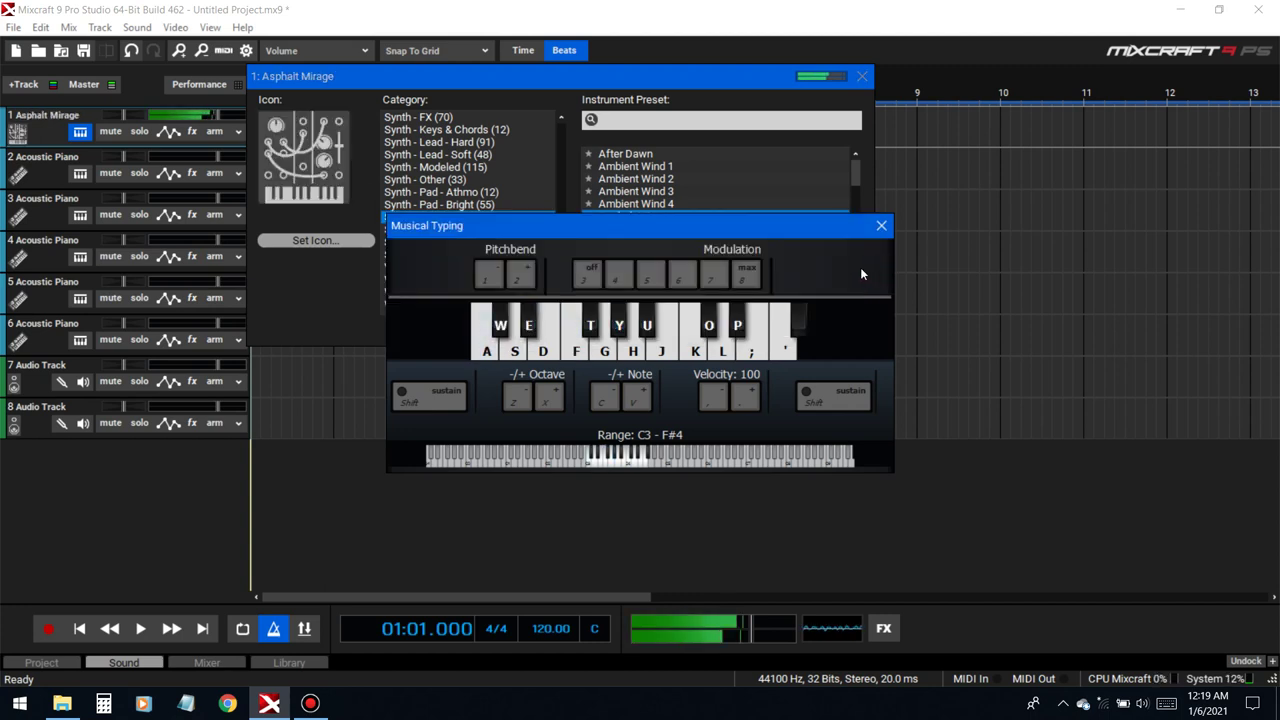
# - Switch track 1 to the Chorus Chords preset and audition it with the C3-Eb3, F3-Ab3, G3-Bb3 chord sequence
pyautogui.click(337, 261)
pyautogui.scroll(-3, 627, 280)
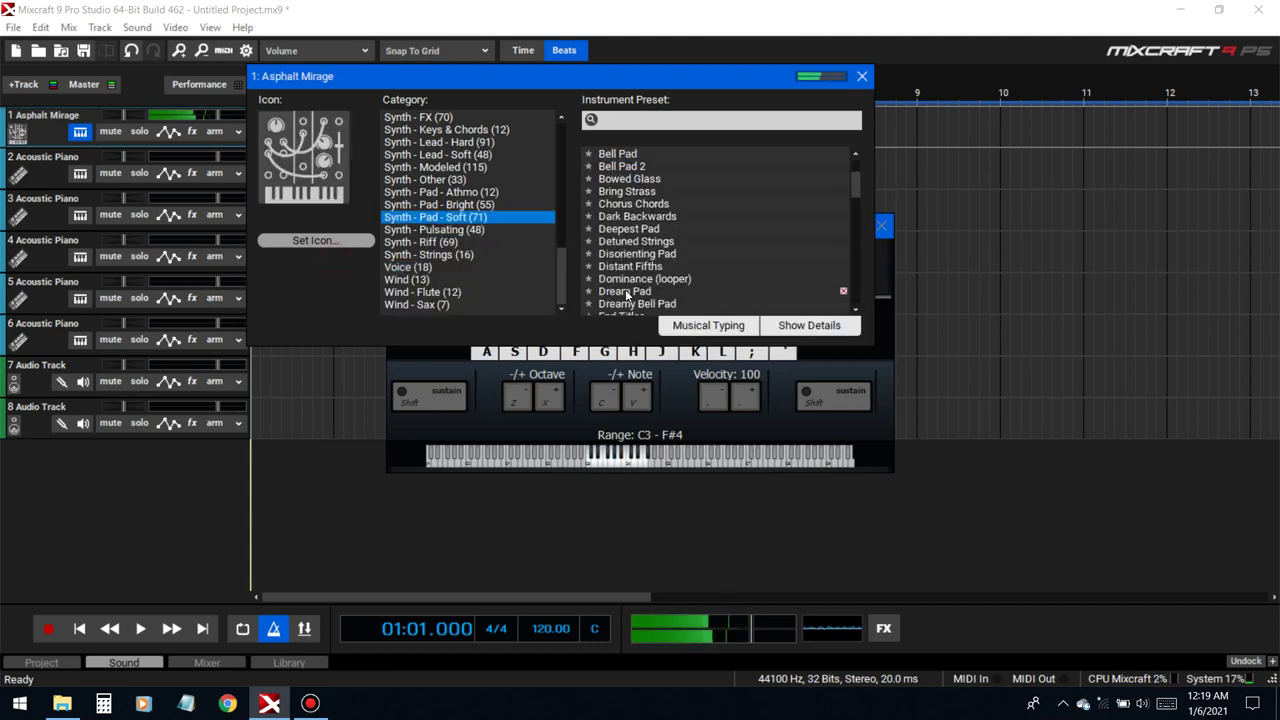
pyautogui.scroll(-1, 631, 260)
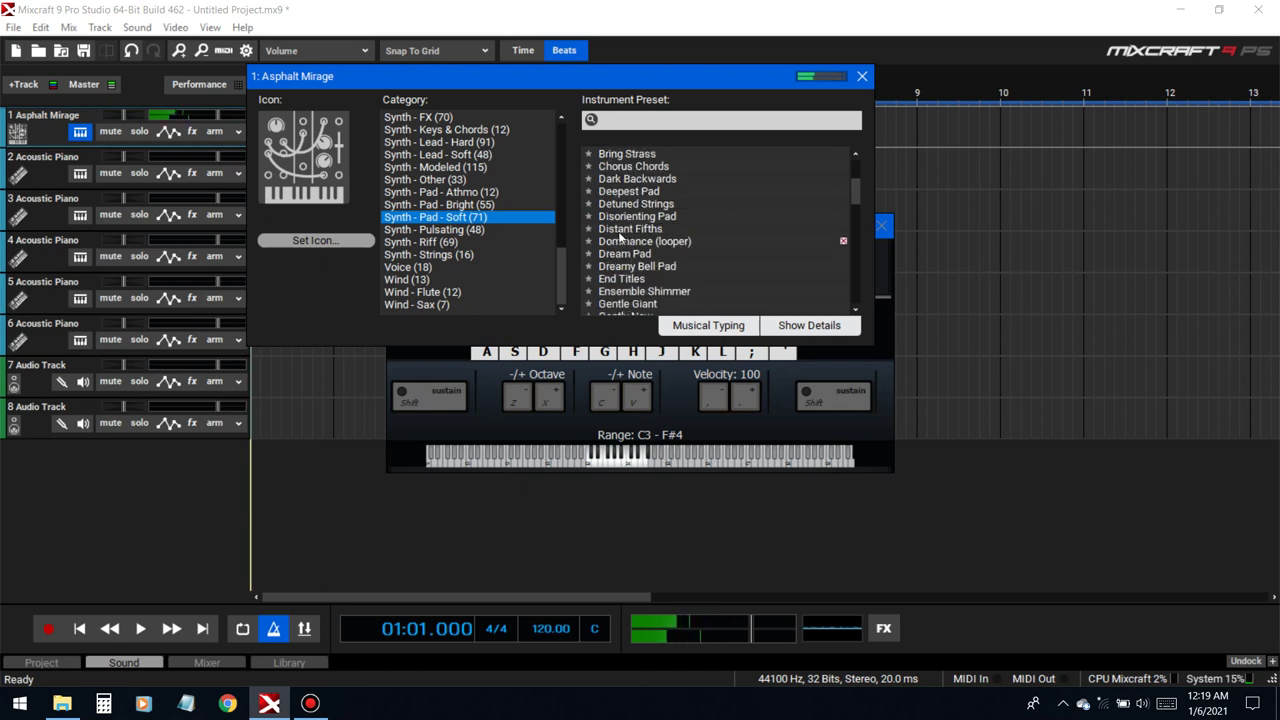
pyautogui.click(627, 167)
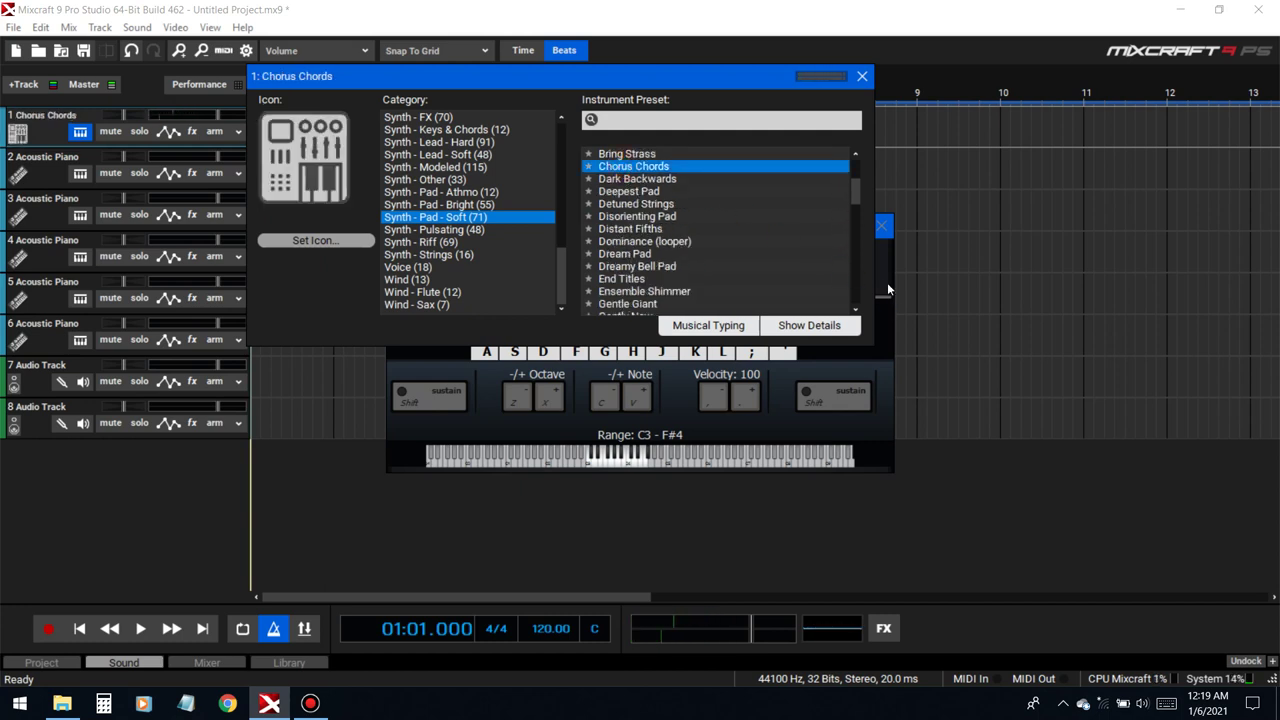
pyautogui.click(882, 277)
pyautogui.press('a')
pyautogui.press('a')
pyautogui.press('e')
pyautogui.press('f')
pyautogui.press('y')
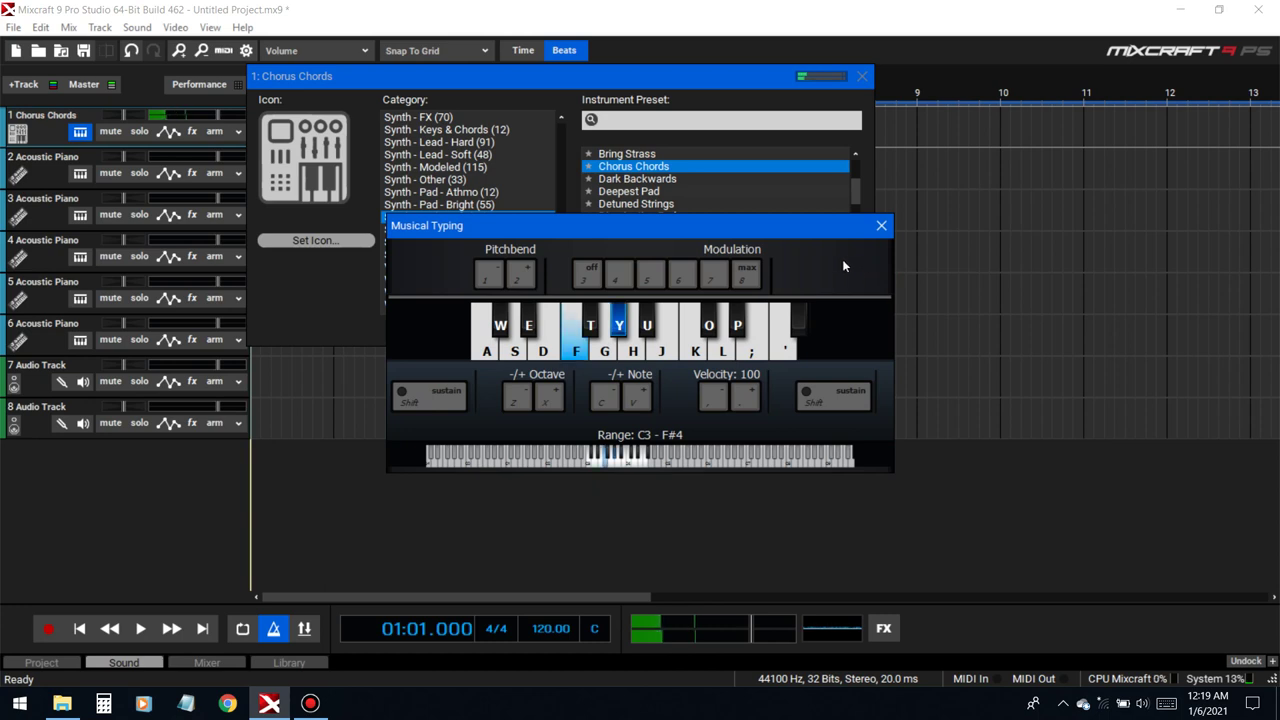
pyautogui.press('g')
pyautogui.press('u')
# - Switch track 1 to the Hardly There preset and audition it with the C3-Eb3, F3-Ab3, G3-Bb3 chord sequence
pyautogui.click(344, 283)
pyautogui.scroll(-4, 771, 259)
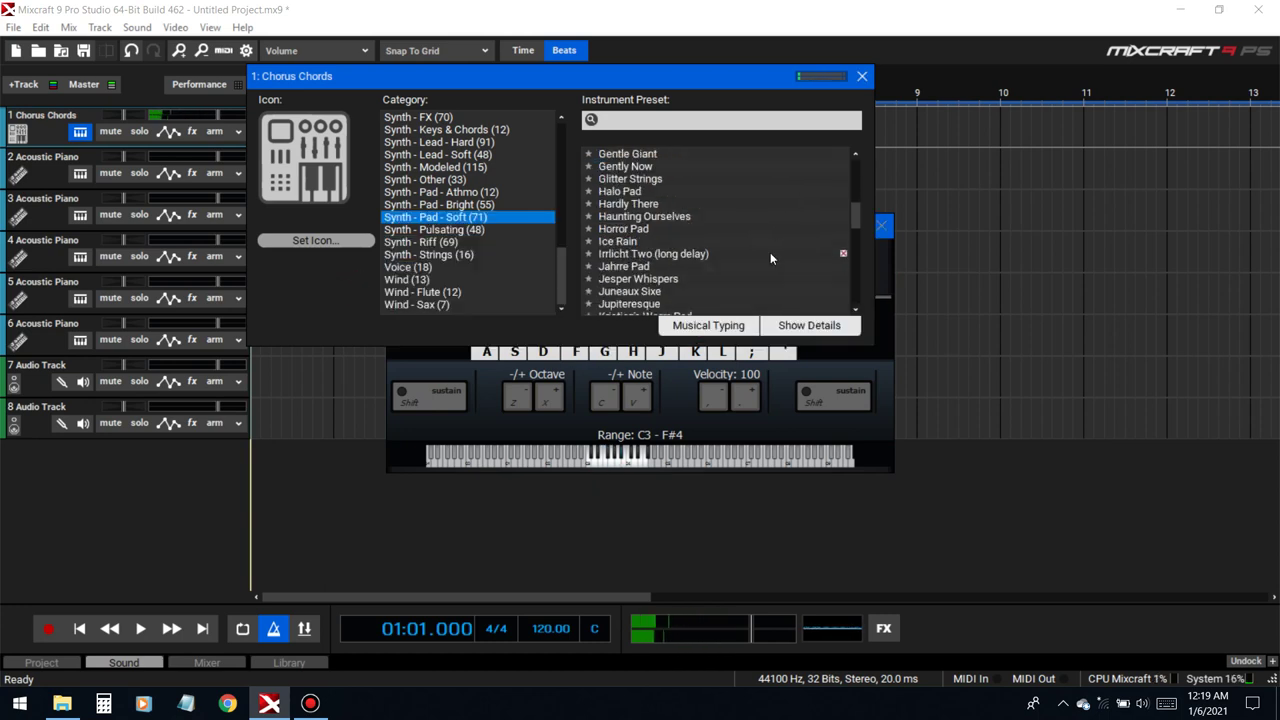
pyautogui.click(628, 204)
pyautogui.click(885, 279)
pyautogui.press('a')
pyautogui.press('e')
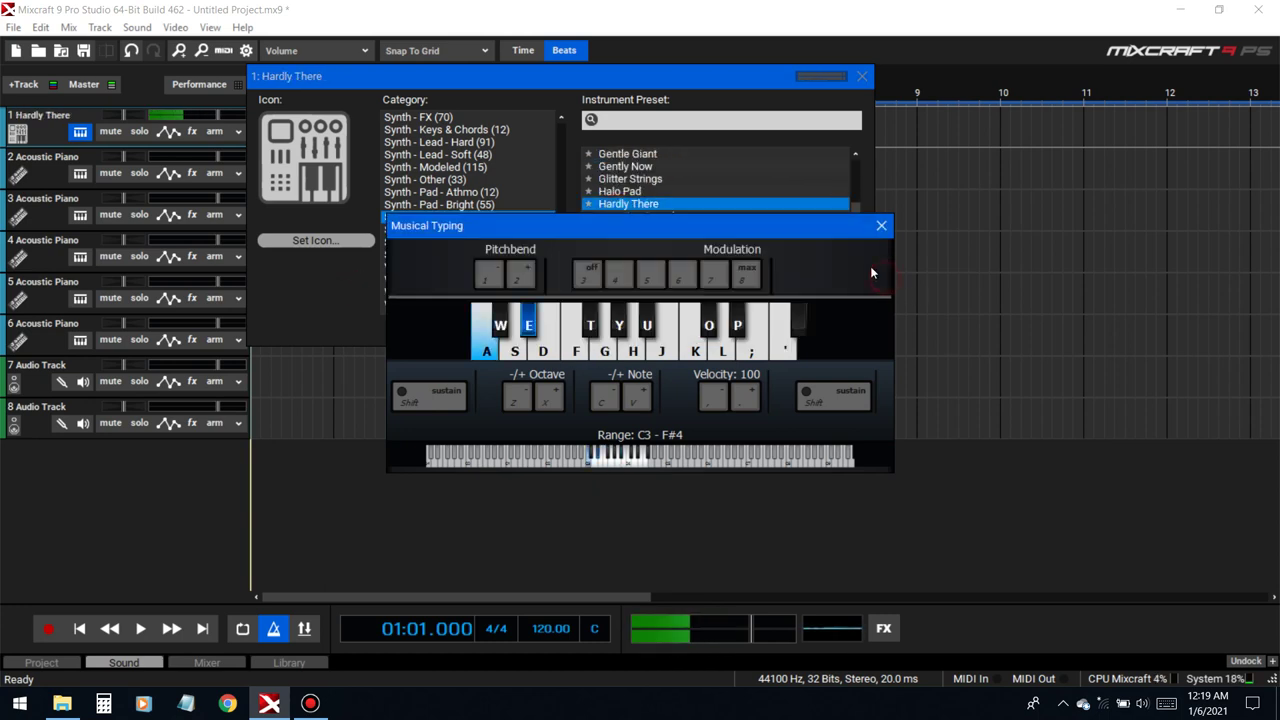
pyautogui.press('f')
pyautogui.press('y')
pyautogui.press('g')
pyautogui.press('u')
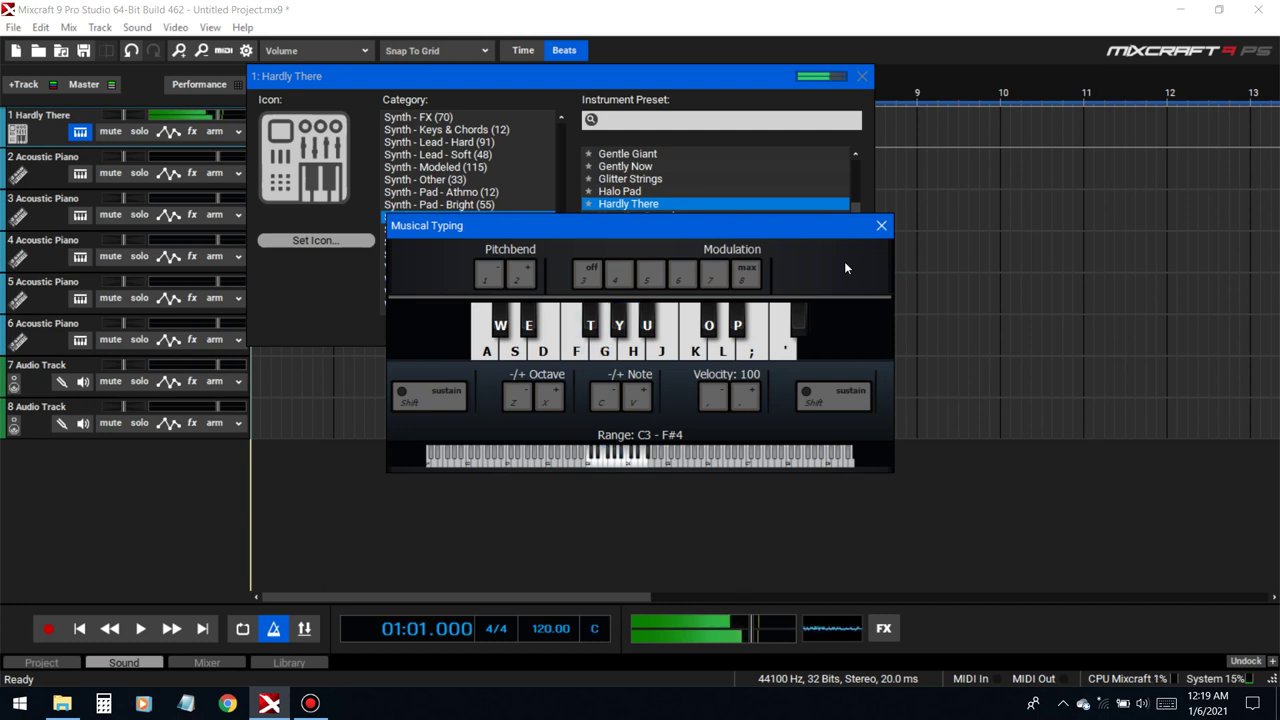
# - Switch track 1 to the Halo Pad preset and audition it with the chords C3-Eb3, F3-Ab3 and G3-Bb3
pyautogui.click(620, 191)
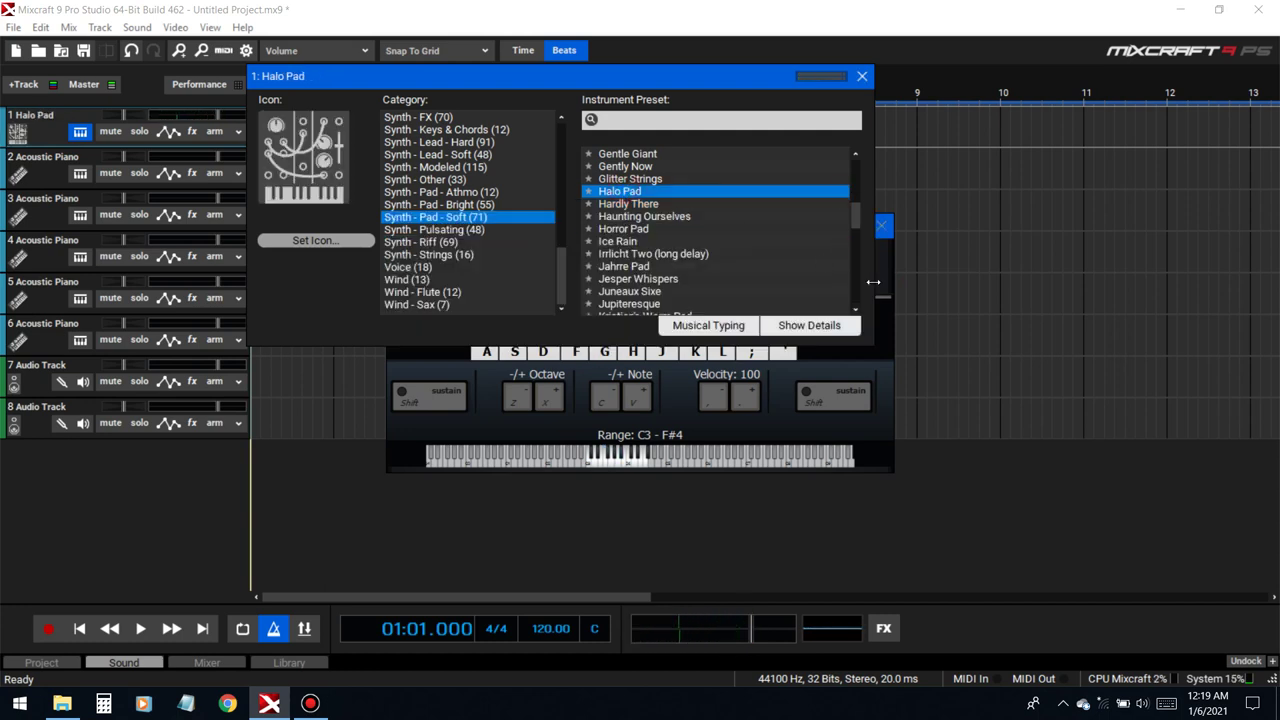
pyautogui.click(870, 270)
pyautogui.press('a')
pyautogui.press('e')
pyautogui.press('f')
pyautogui.press('y')
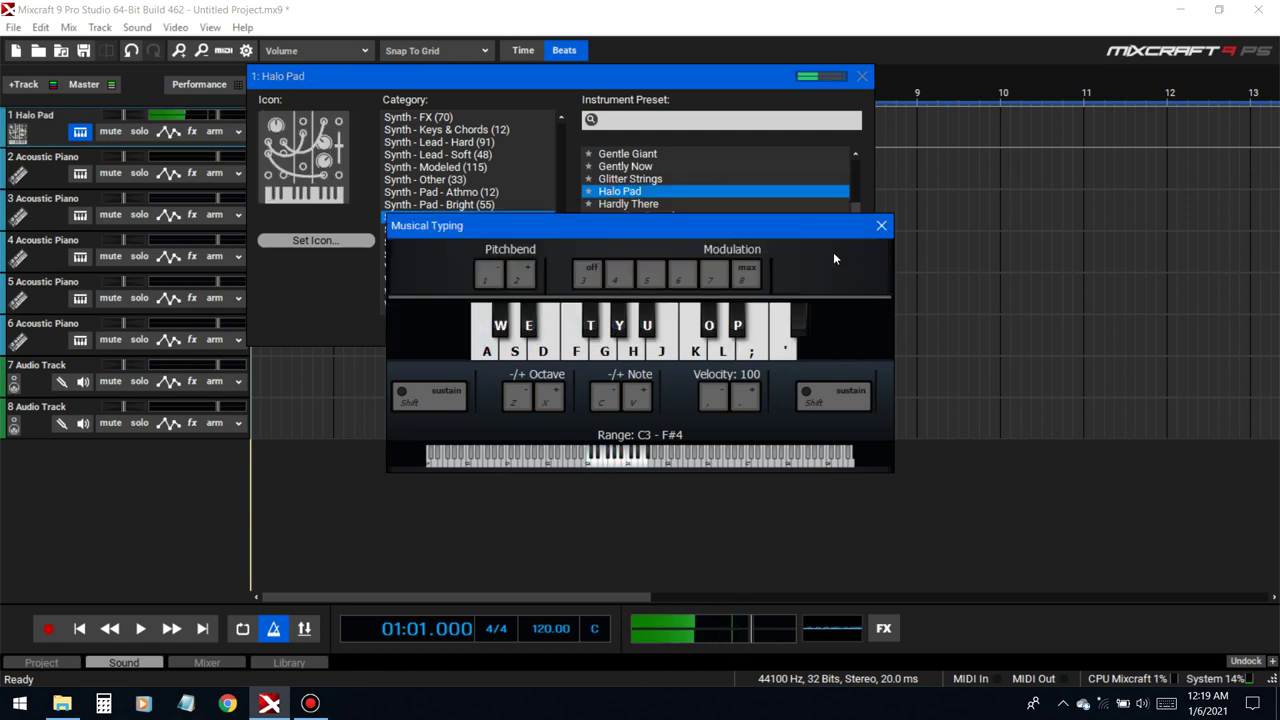
pyautogui.press('g')
pyautogui.press('u')
# - Rehearse the C3-Eb3, F3-Ab3, G3-Bb3 chord sequence again on Halo Pad, returning to the C3-Eb3 chord
pyautogui.press('a')
pyautogui.press('e')
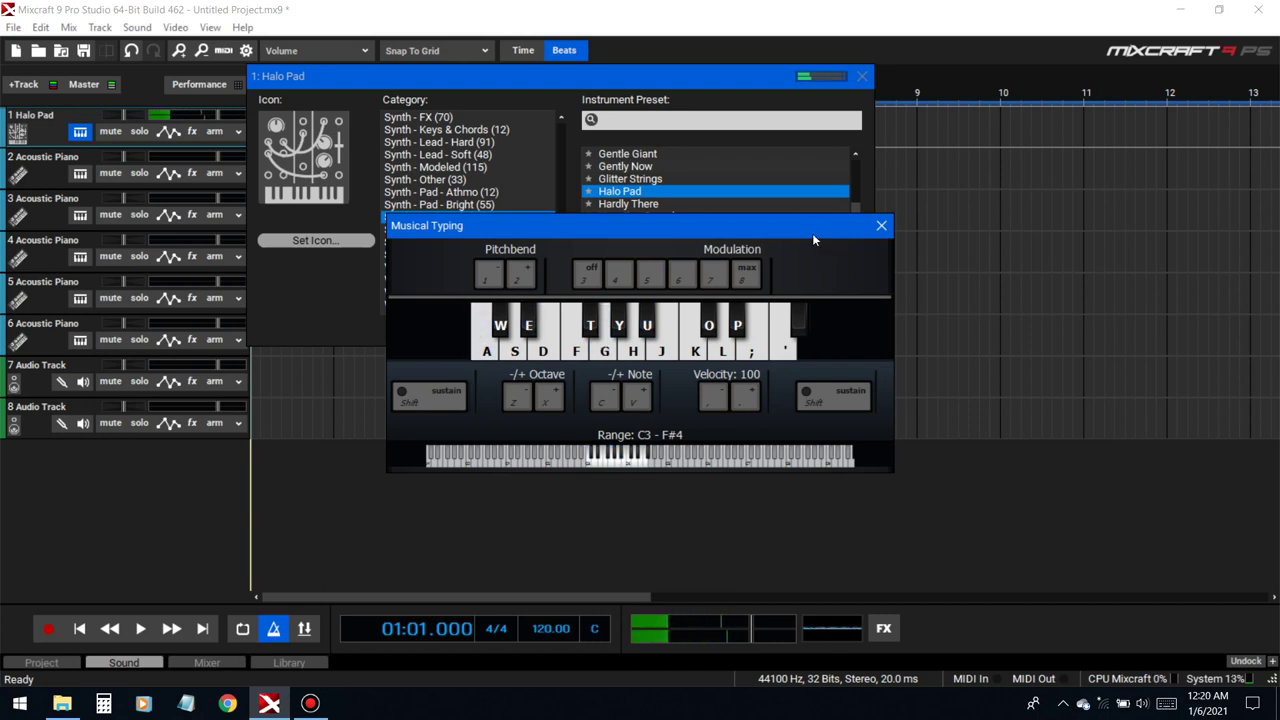
pyautogui.press('f')
pyautogui.press('y')
pyautogui.press('g')
pyautogui.press('u')
pyautogui.press('a')
pyautogui.press('e')
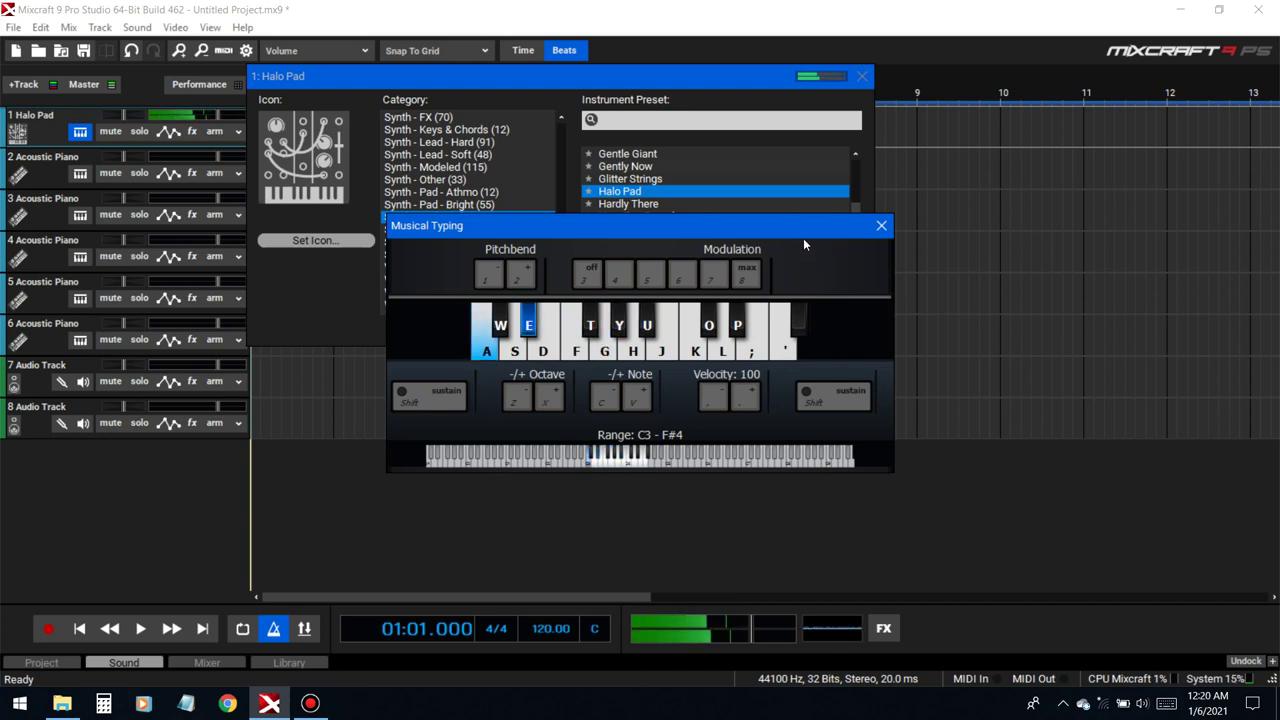
# - Compare Halo Pad's C-Eb chord one octave lower and back in the C3 - F#4 range
pyautogui.press('z')
pyautogui.press('a')
pyautogui.press('e')
pyautogui.press('x')
pyautogui.press('a')
pyautogui.press('e')
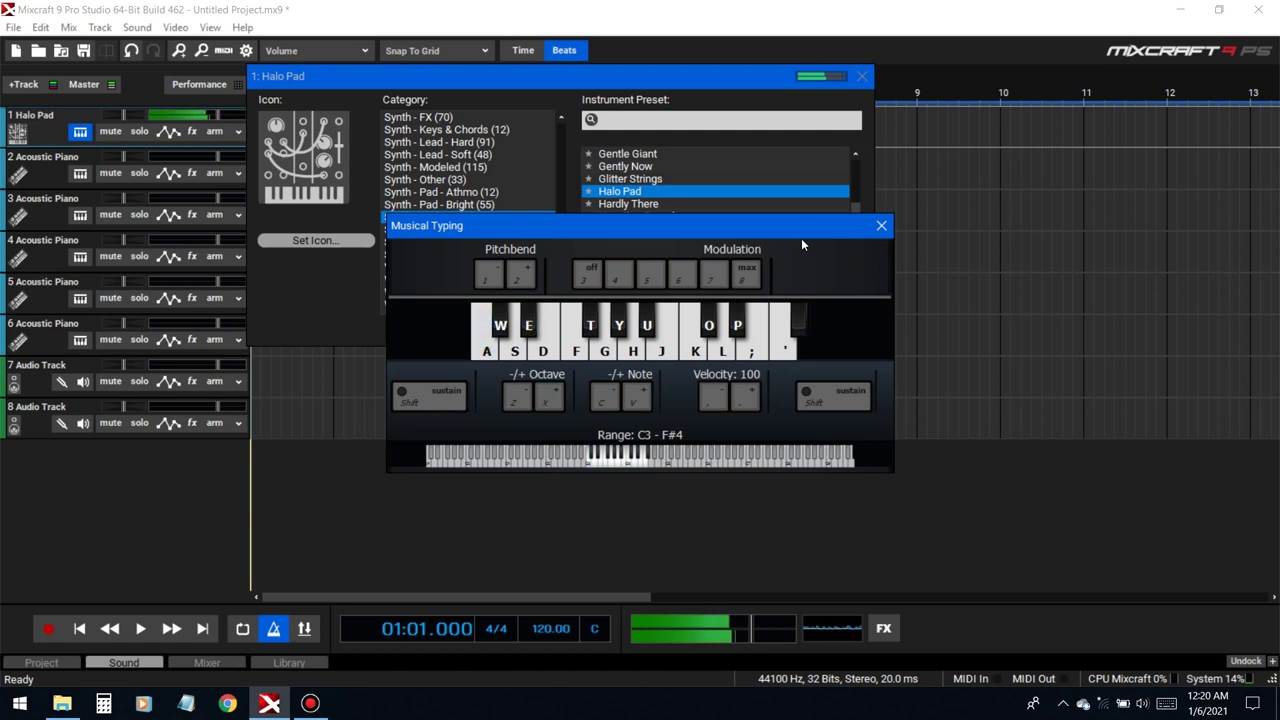
pyautogui.press('a')
pyautogui.press('e')
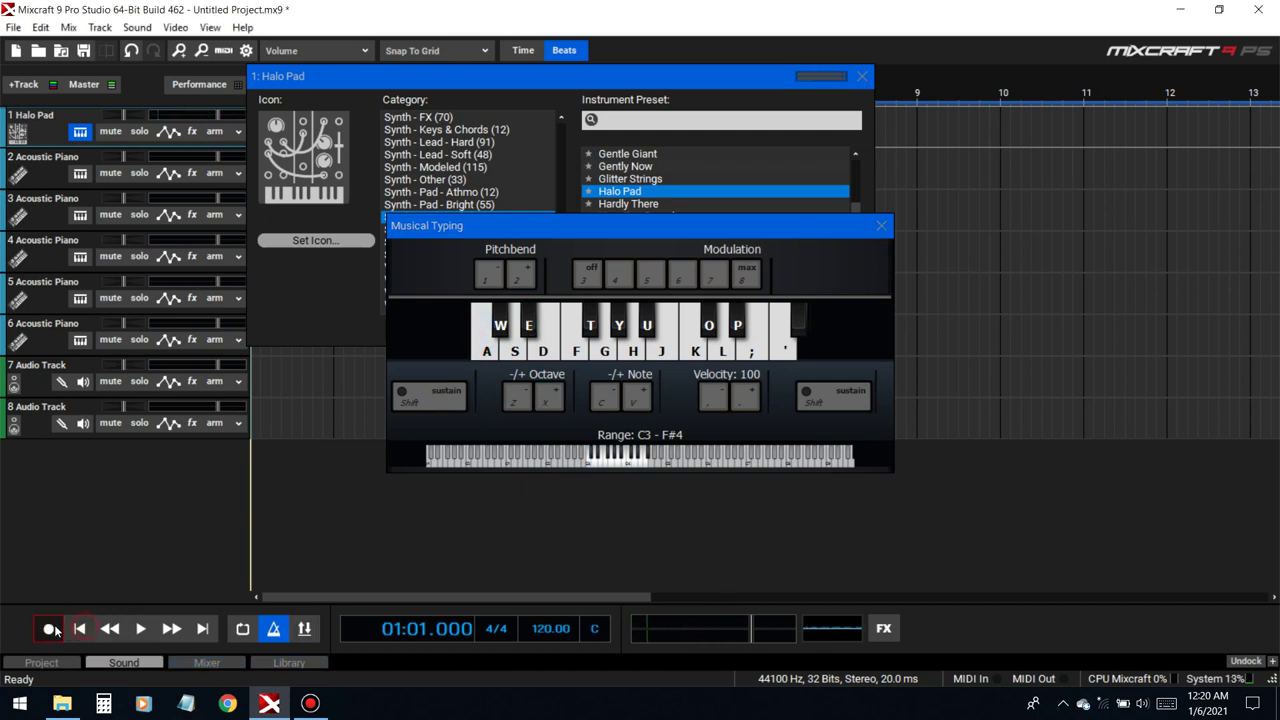
# - Set the project tempo to 177 BPM
pyautogui.click(557, 630)
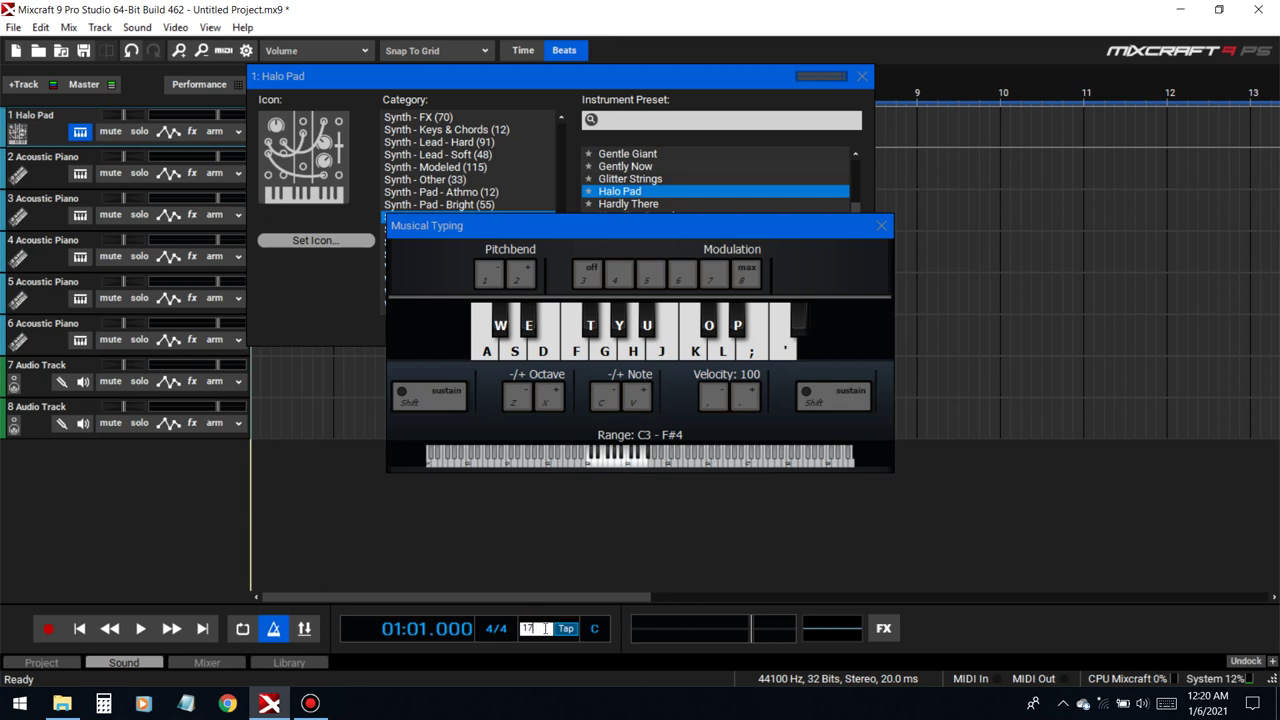
pyautogui.write('7')
pyautogui.press('Return')
# - Abort a first recording take during its count-in, and clear the timeline by closing the Halo Pad preset window and shifting Musical Typing
pyautogui.click(49, 628)
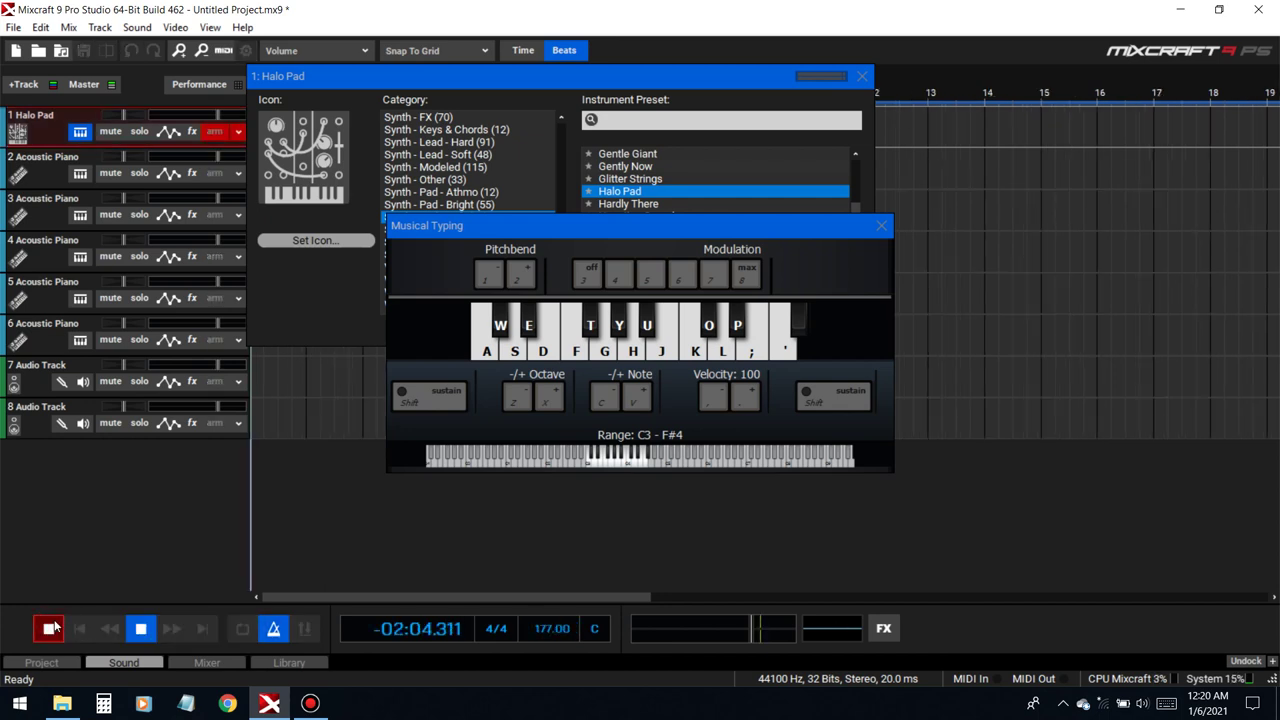
pyautogui.press('space')
pyautogui.click(862, 76)
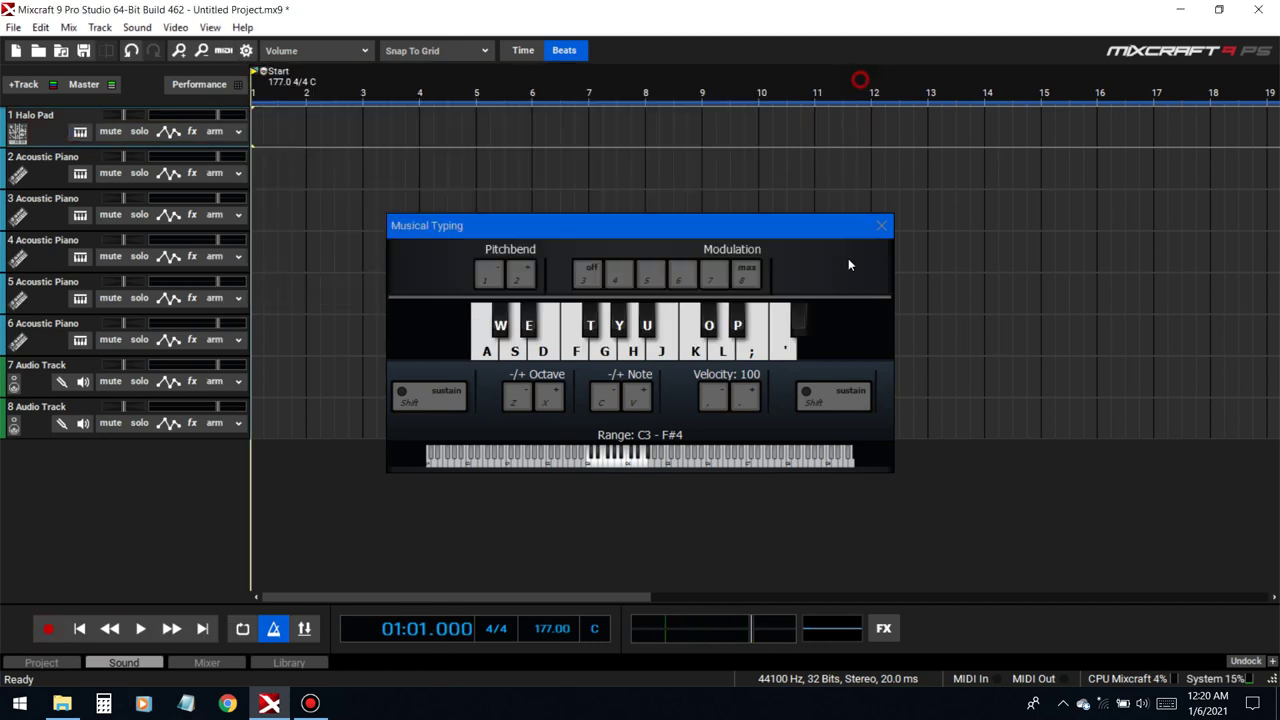
pyautogui.moveTo(816, 226); pyautogui.dragTo(840, 243)
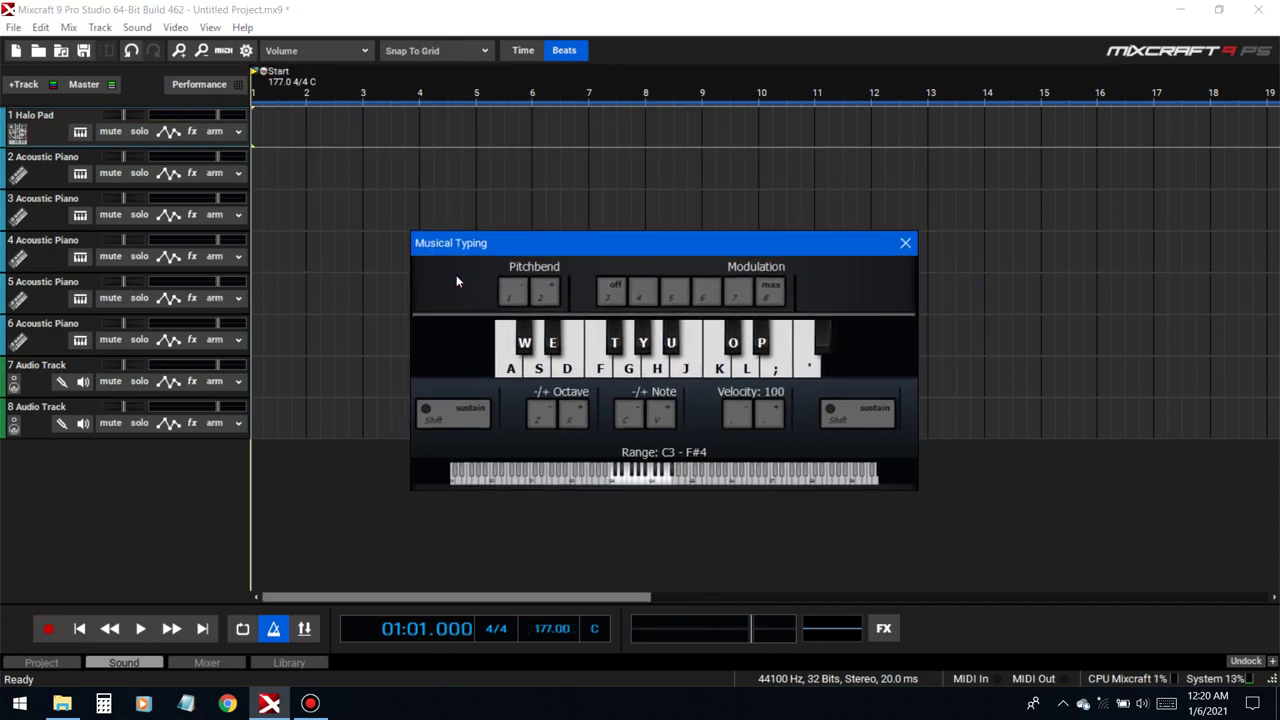
# - Record the C3-Eb3, F3-Ab3, G3-Bb3 chord sequence twice on the Halo Pad track with Musical Typing, ending around bar 5
pyautogui.click(48, 628)
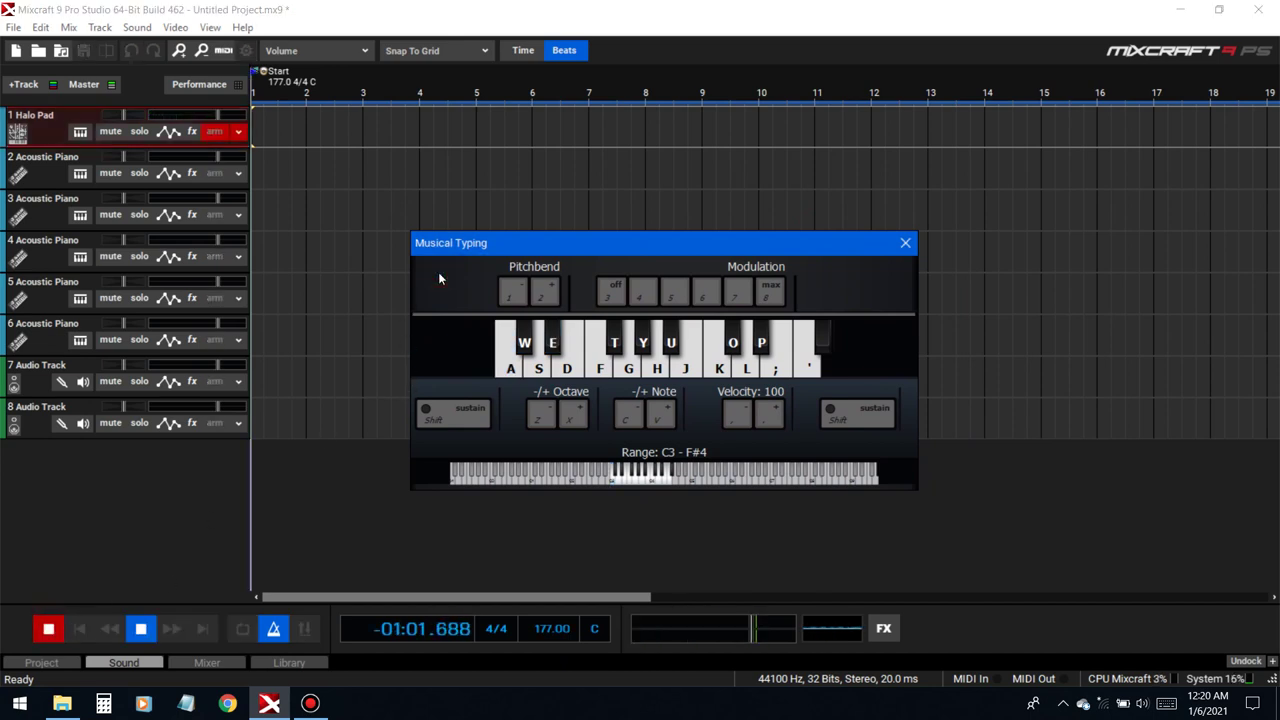
pyautogui.press('a')
pyautogui.press('e')
pyautogui.press('f')
pyautogui.press('y')
pyautogui.press('g')
pyautogui.press('u')
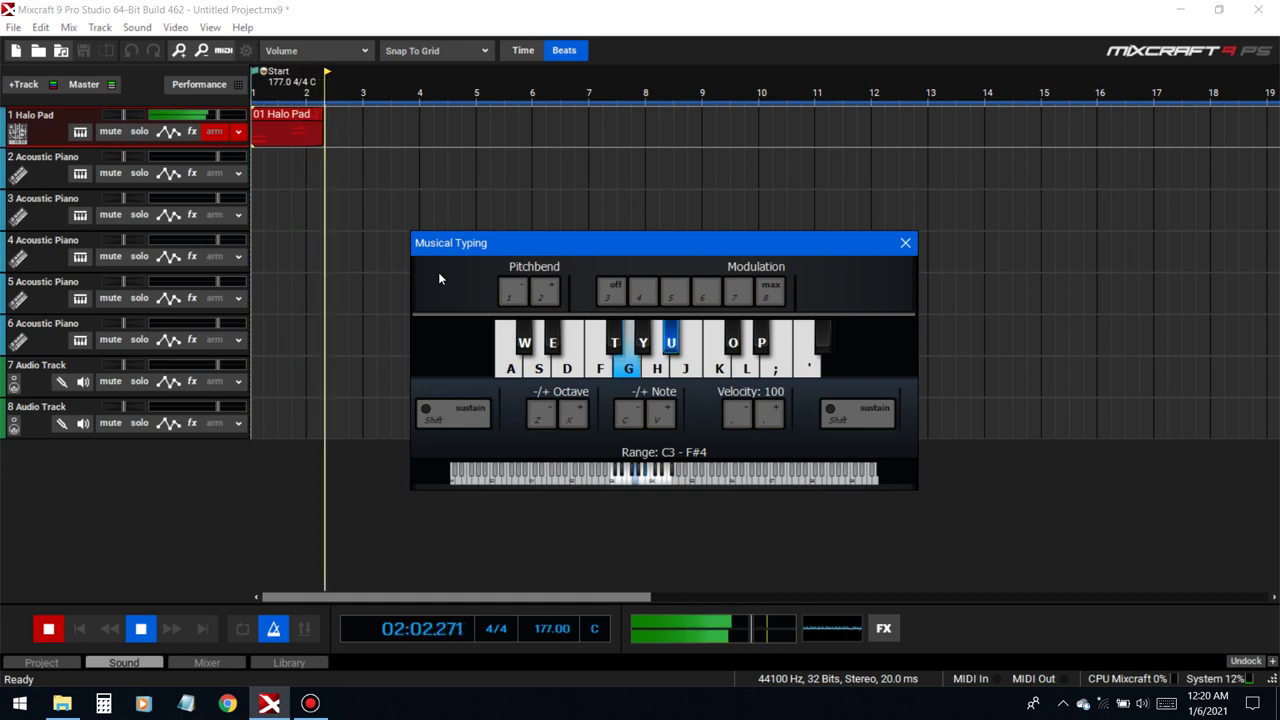
pyautogui.press('a')
pyautogui.press('e')
pyautogui.press('f')
pyautogui.press('y')
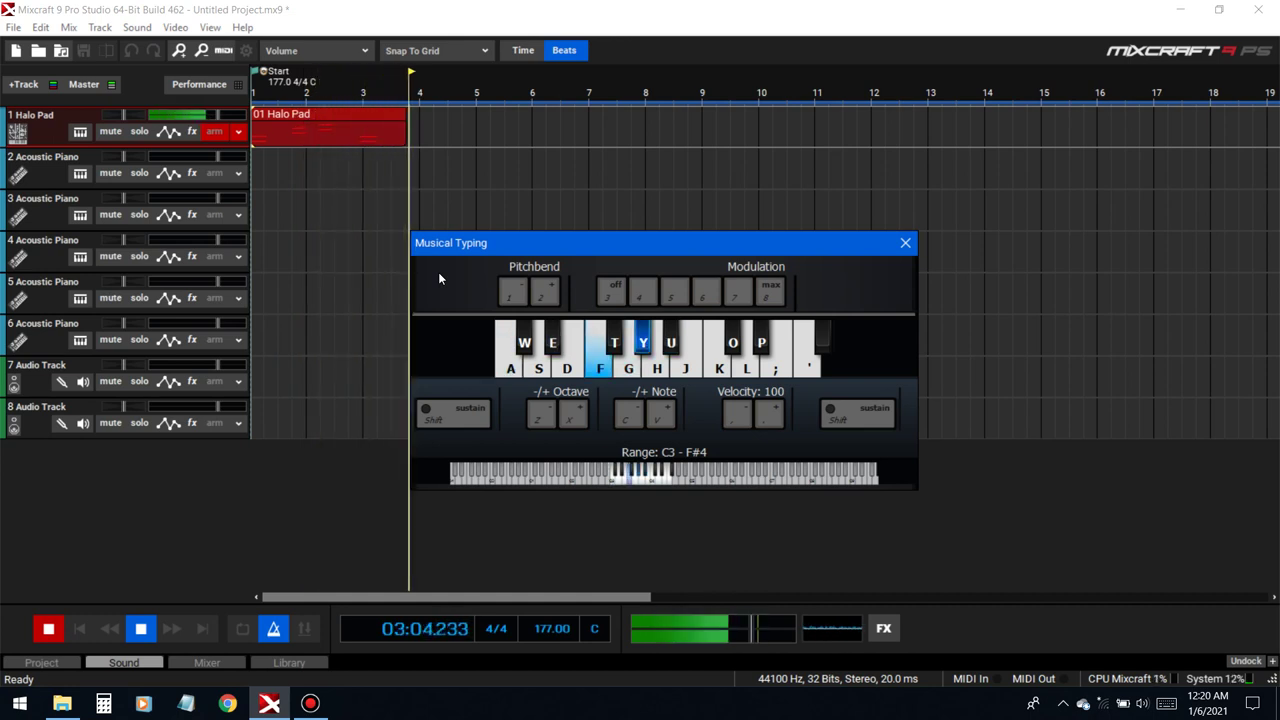
pyautogui.press('g')
pyautogui.press('u')
pyautogui.press('space')
pyautogui.click(901, 241)
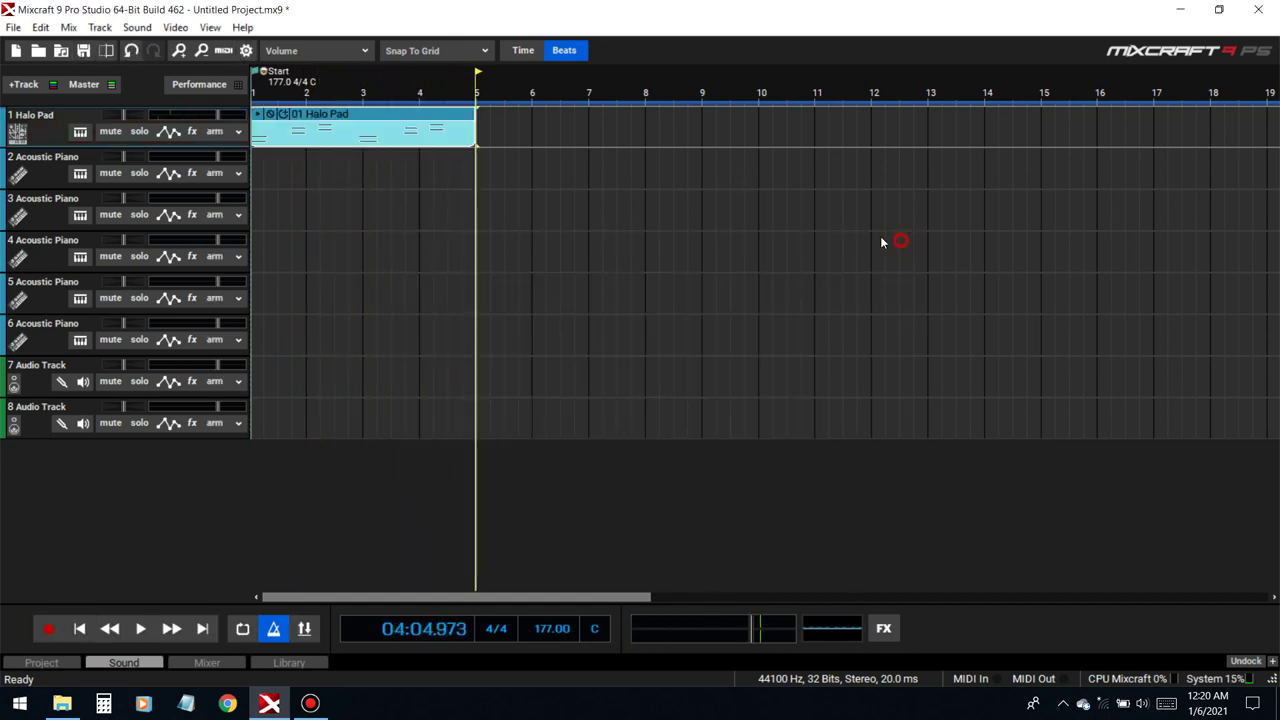
# - Open the recorded Halo Pad clip and quantize all its note starts and ends to 1/8 notes at 100% strength
pyautogui.doubleClick(380, 126)
pyautogui.click(705, 443)
pyautogui.click(706, 460)
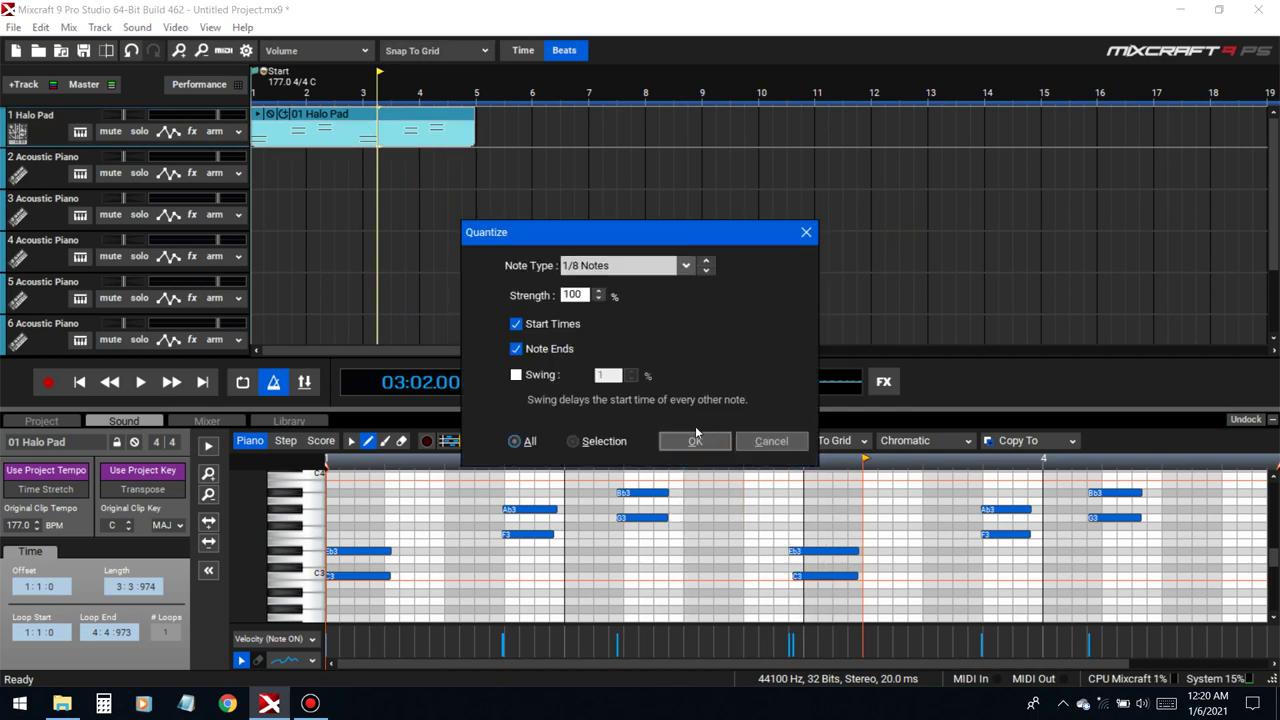
pyautogui.click(701, 441)
# - Play the quantized Halo Pad clip from the start while enlarging the piano roll to show the whole clip
pyautogui.click(84, 390)
pyautogui.press('space')
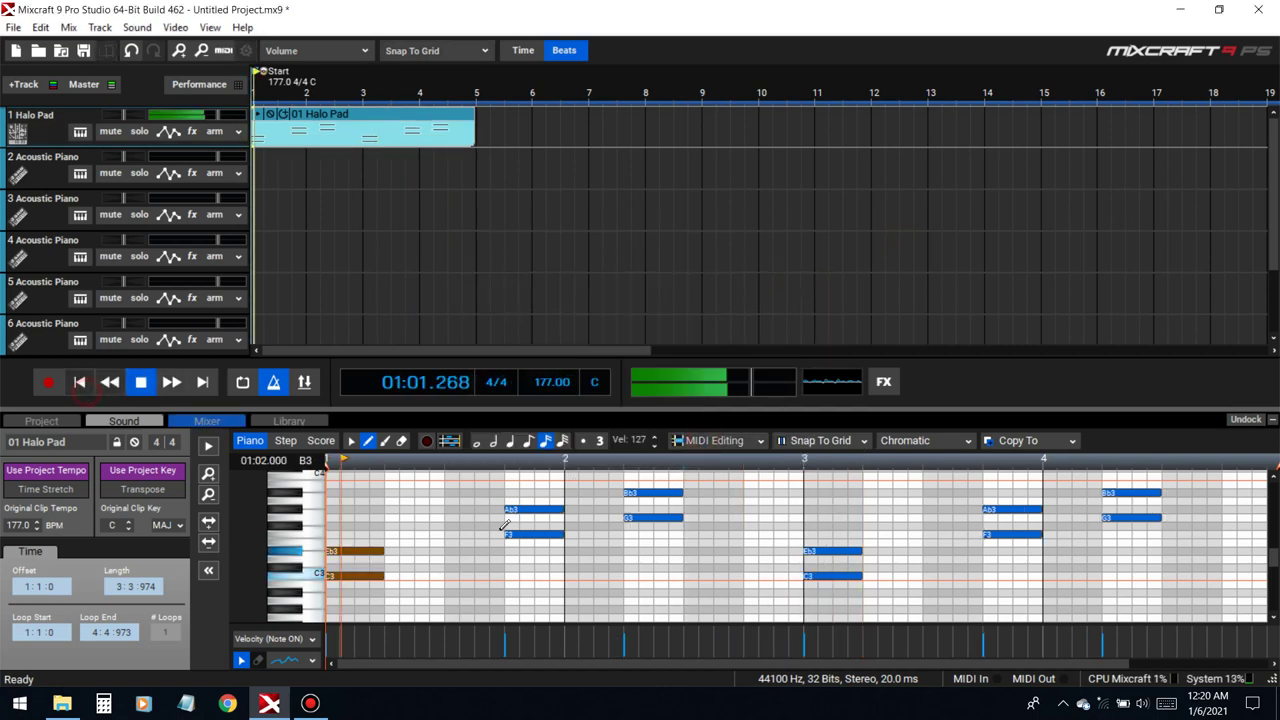
pyautogui.scroll(-2, 505, 527)
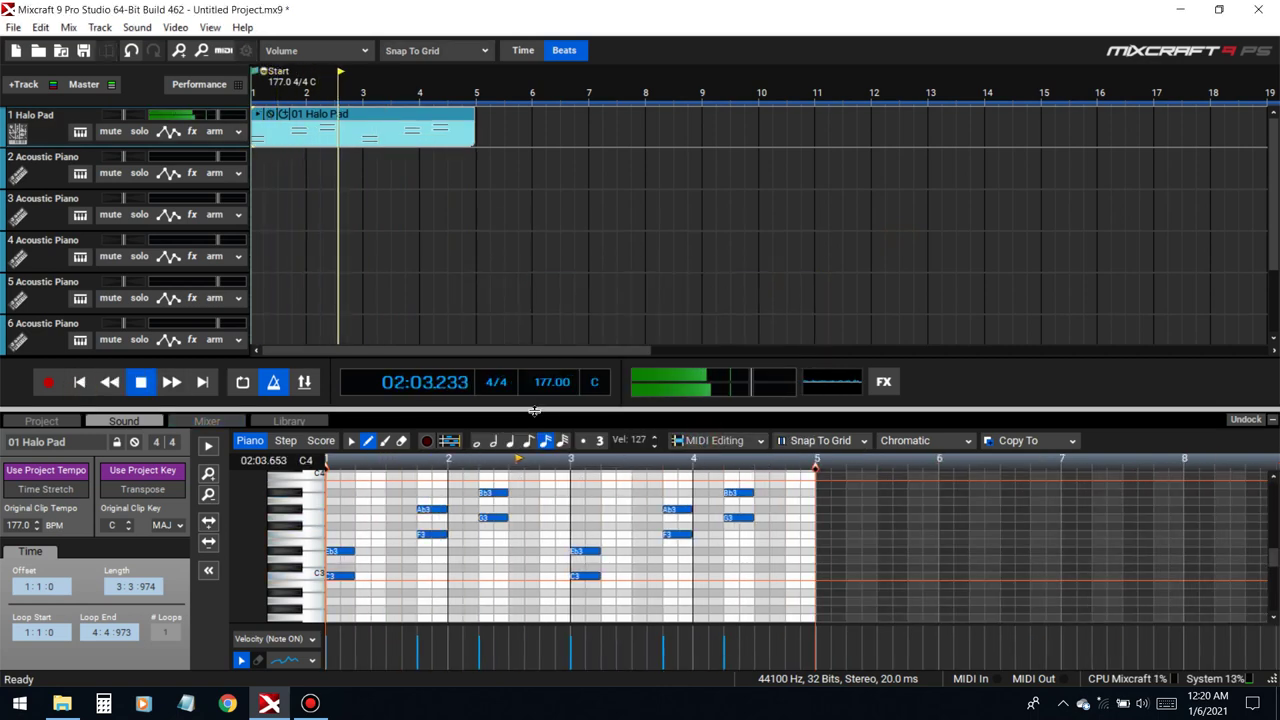
pyautogui.moveTo(535, 410); pyautogui.dragTo(535, 318)
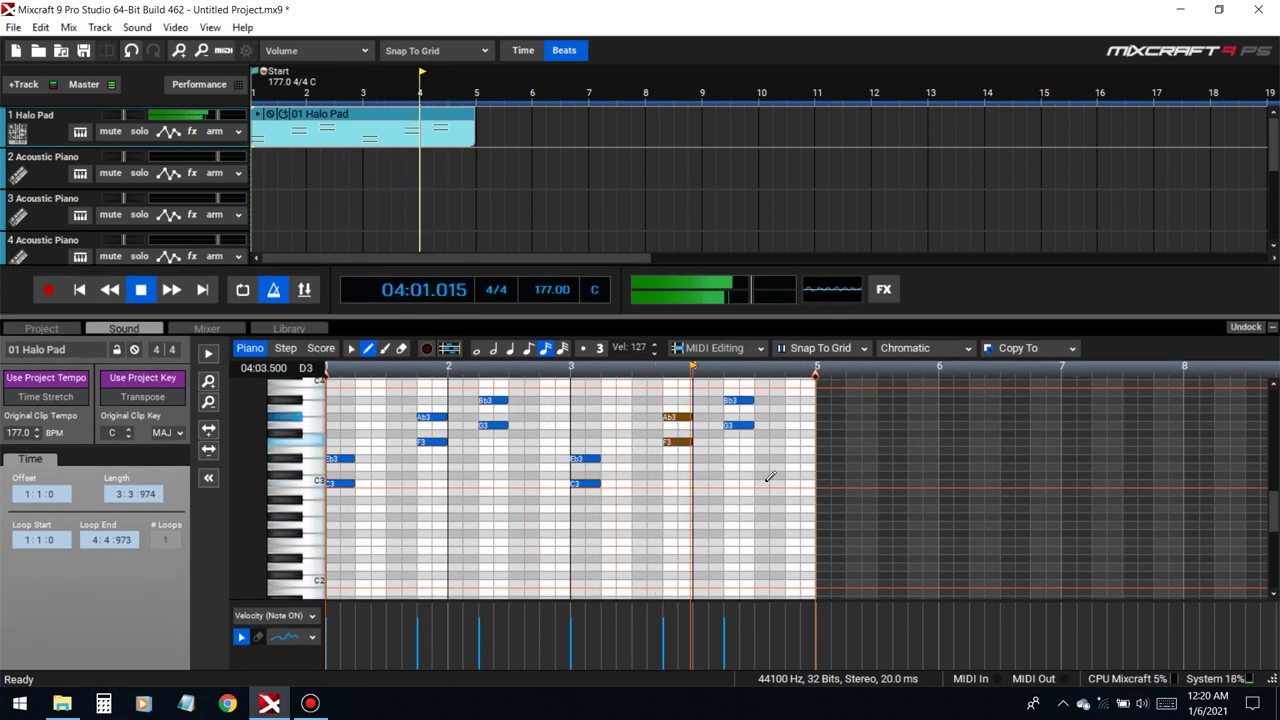
pyautogui.press('space')
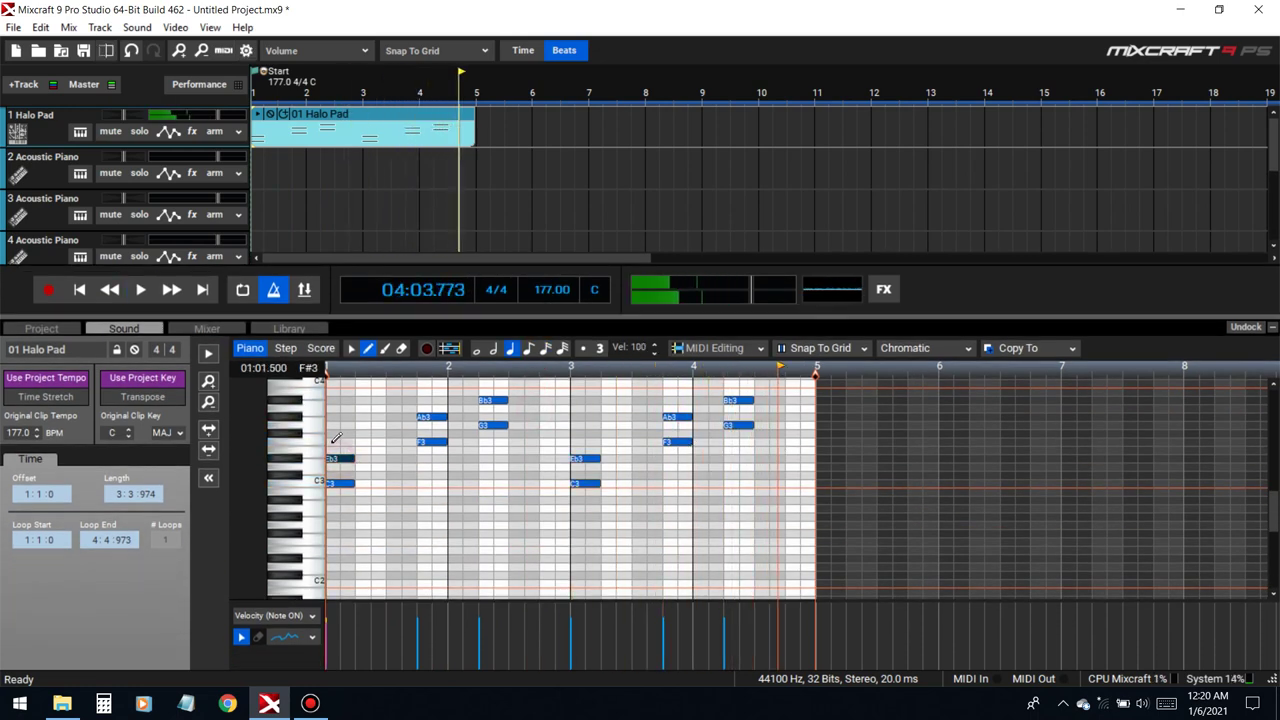
# - Select every note in the Halo Pad clip and transpose them down three semitones, previewing the clip between shifts
pyautogui.click(335, 483)
pyautogui.click(334, 459)
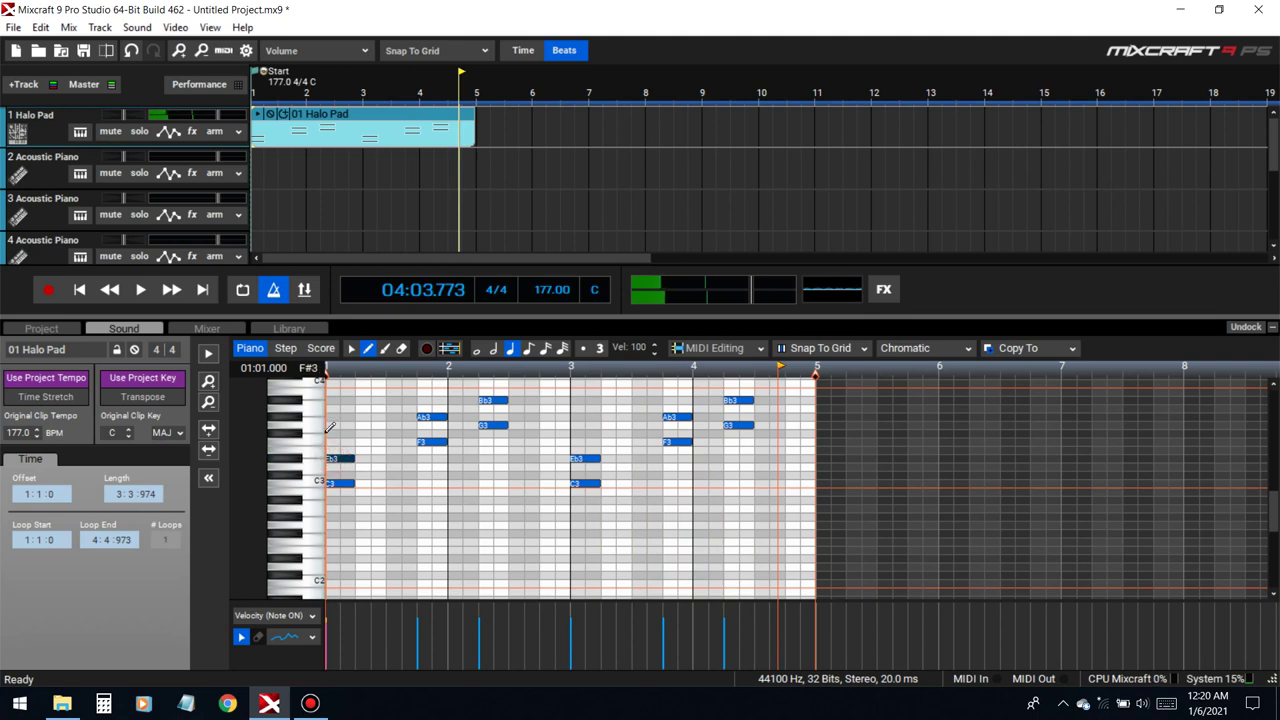
pyautogui.click(351, 348)
pyautogui.moveTo(340, 388); pyautogui.dragTo(398, 430)
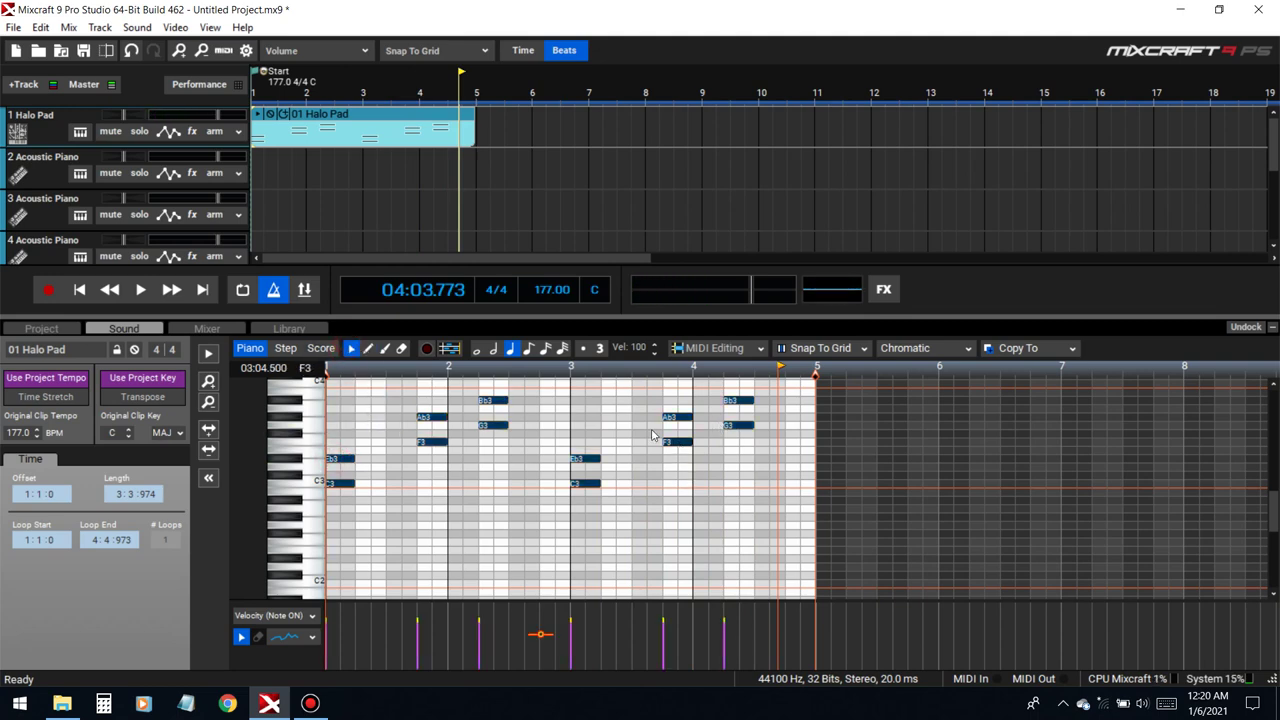
pyautogui.press('Down')
pyautogui.click(210, 353)
pyautogui.click(211, 354)
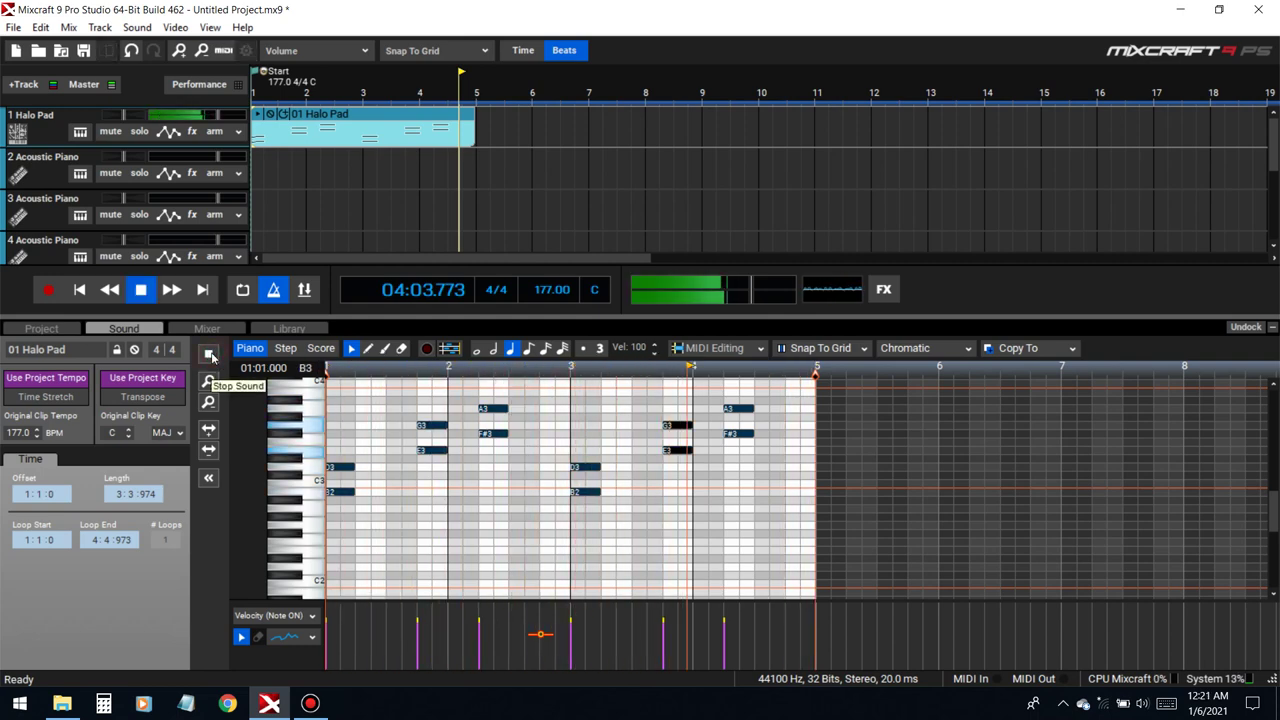
pyautogui.press('Down')
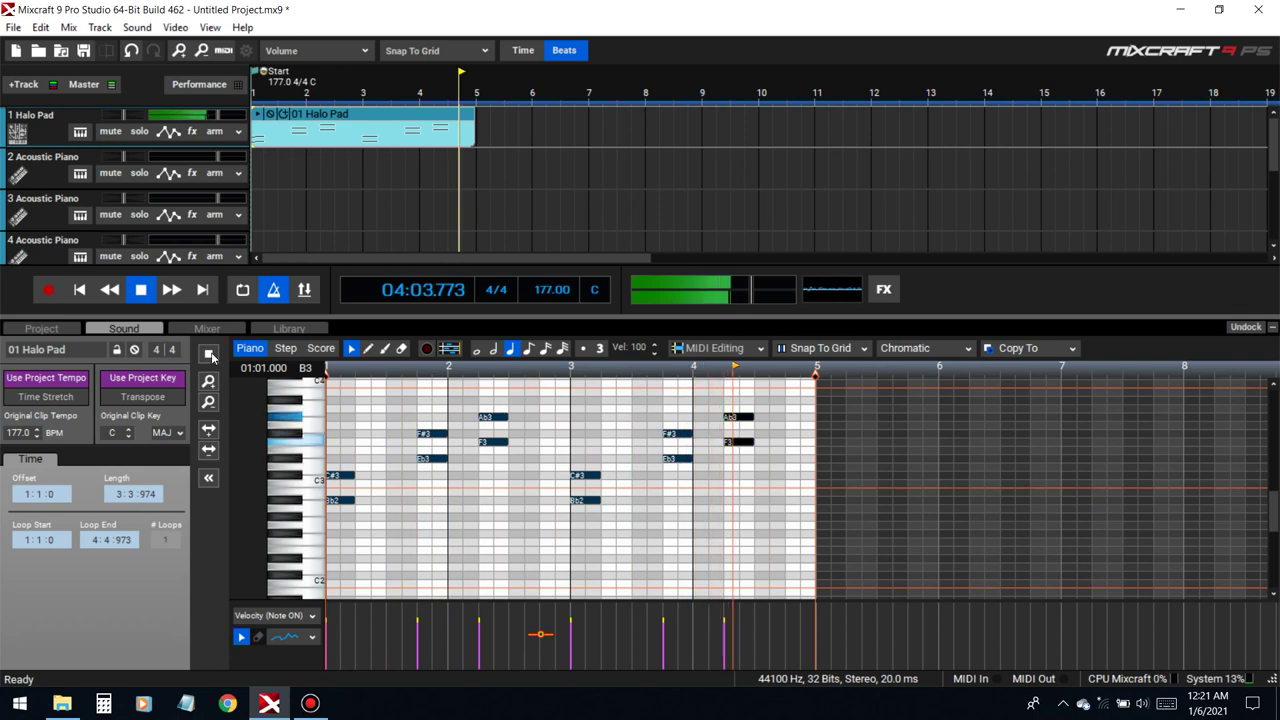
pyautogui.press('Down')
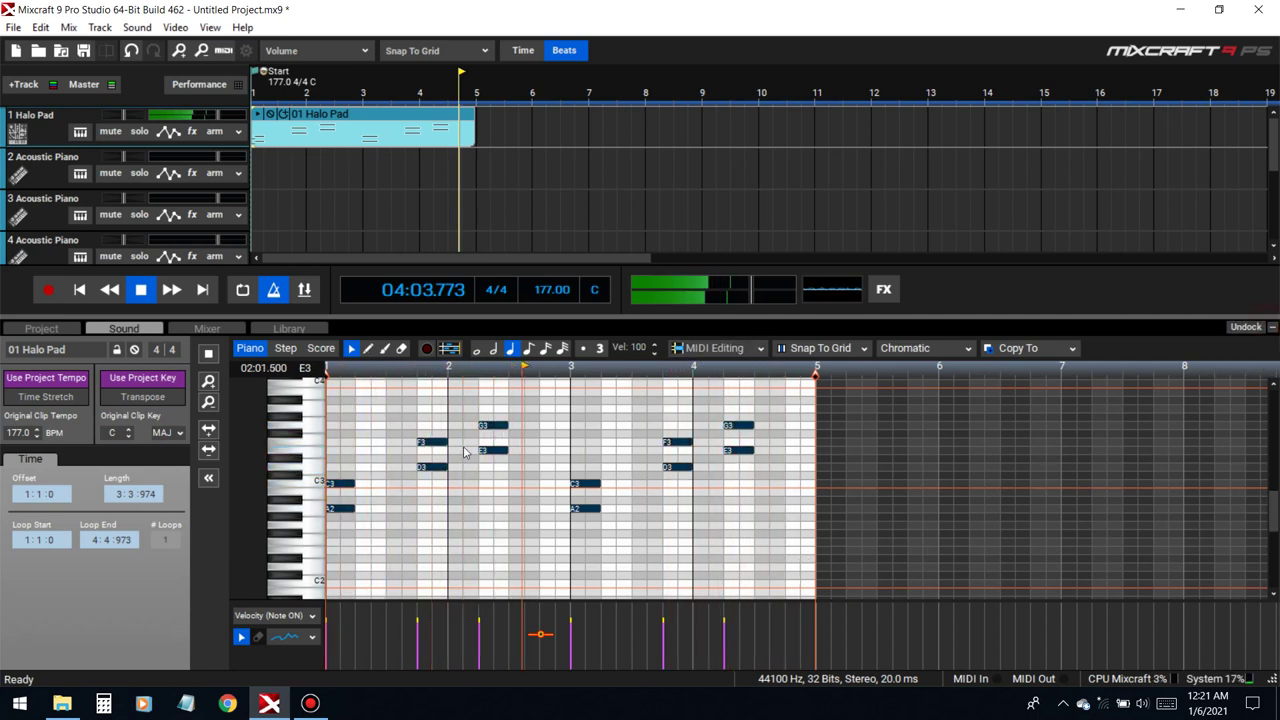
pyautogui.press('space')
# - Draw a C4 note above the first chord at the start of bar 1 and preview the clip
pyautogui.click(343, 484)
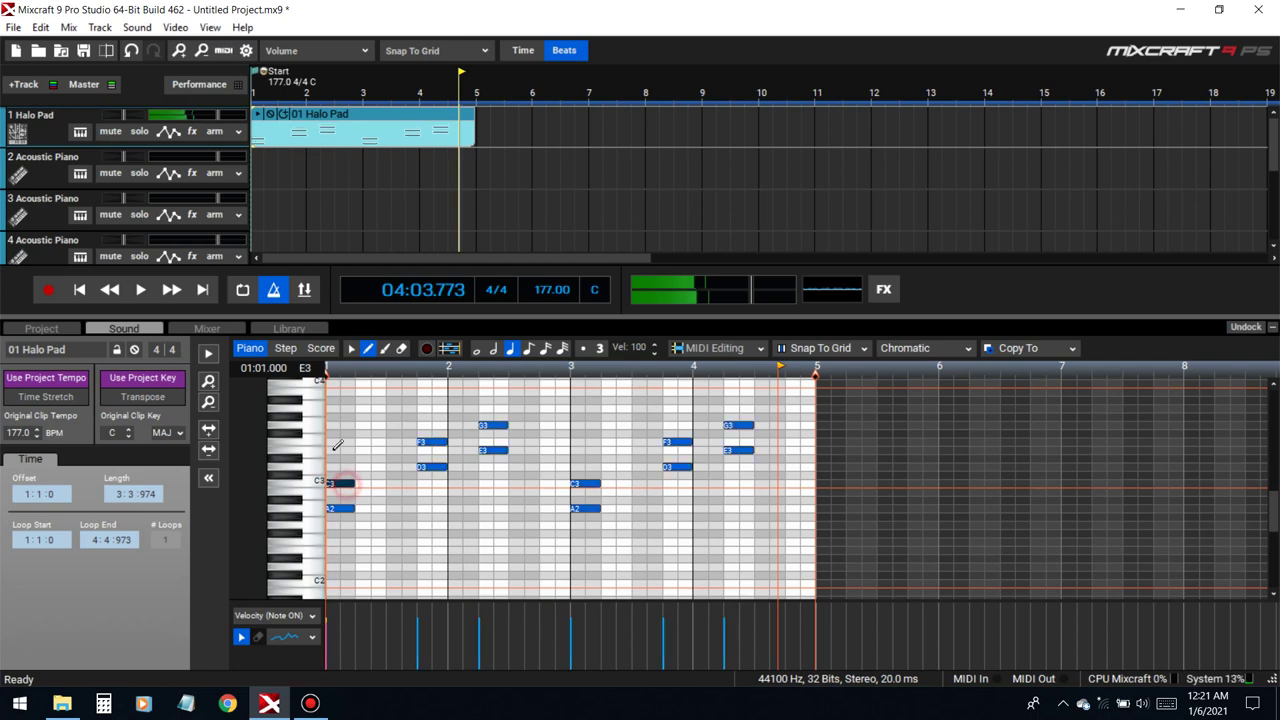
pyautogui.moveTo(330, 437); pyautogui.dragTo(327, 385)
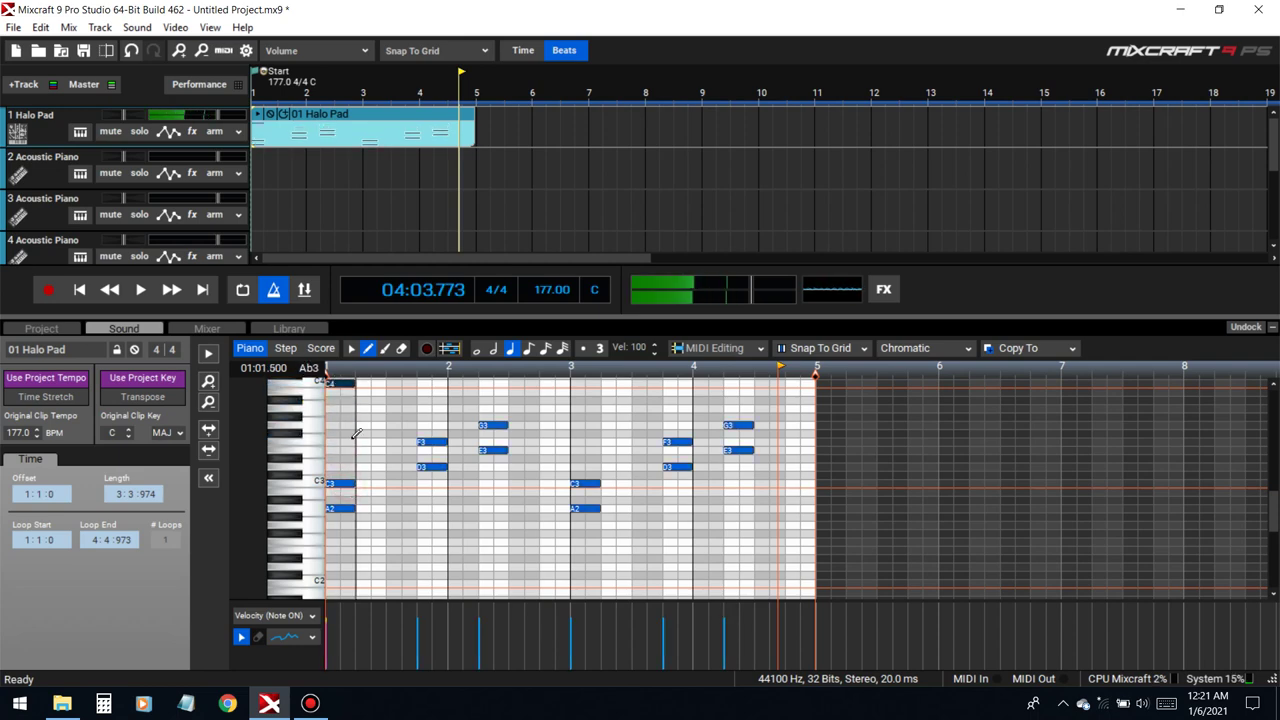
pyautogui.click(210, 355)
pyautogui.press('space')
# - Try E4 above the second chord and Eb4 above the third, play them back, and erase both notes
pyautogui.scroll(1, 457, 411)
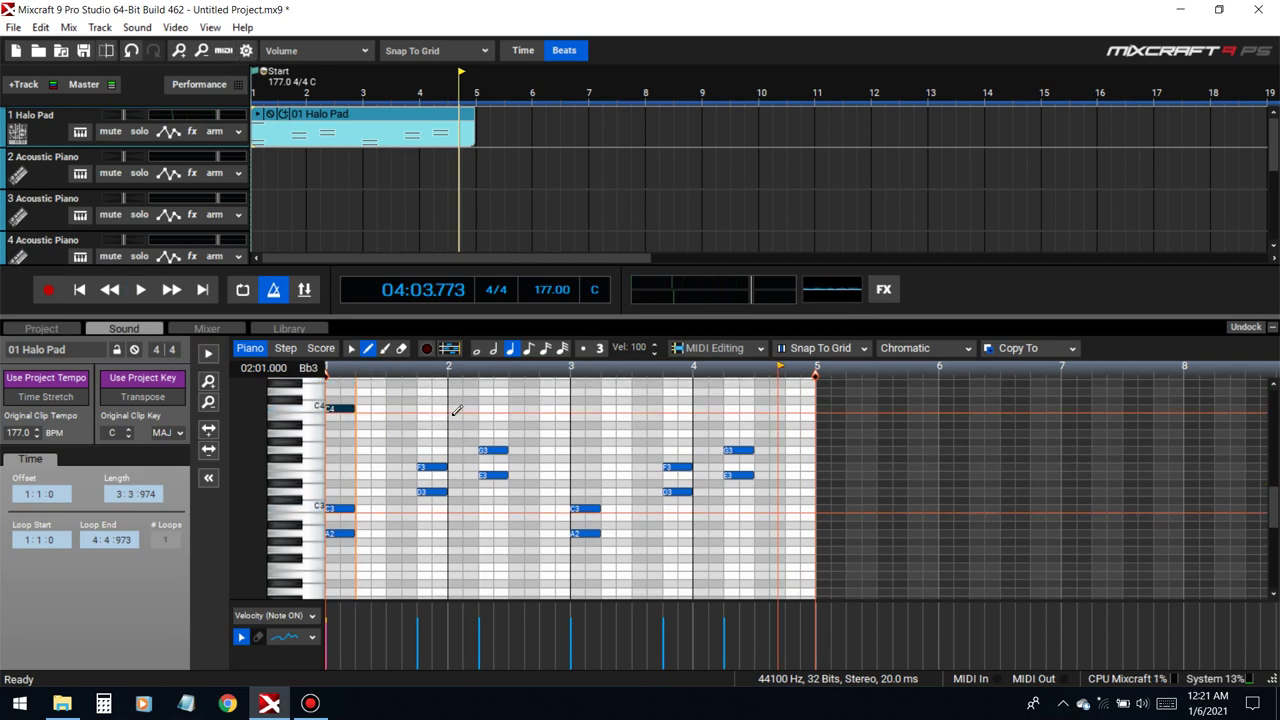
pyautogui.click(432, 414)
pyautogui.moveTo(425, 383); pyautogui.dragTo(435, 410)
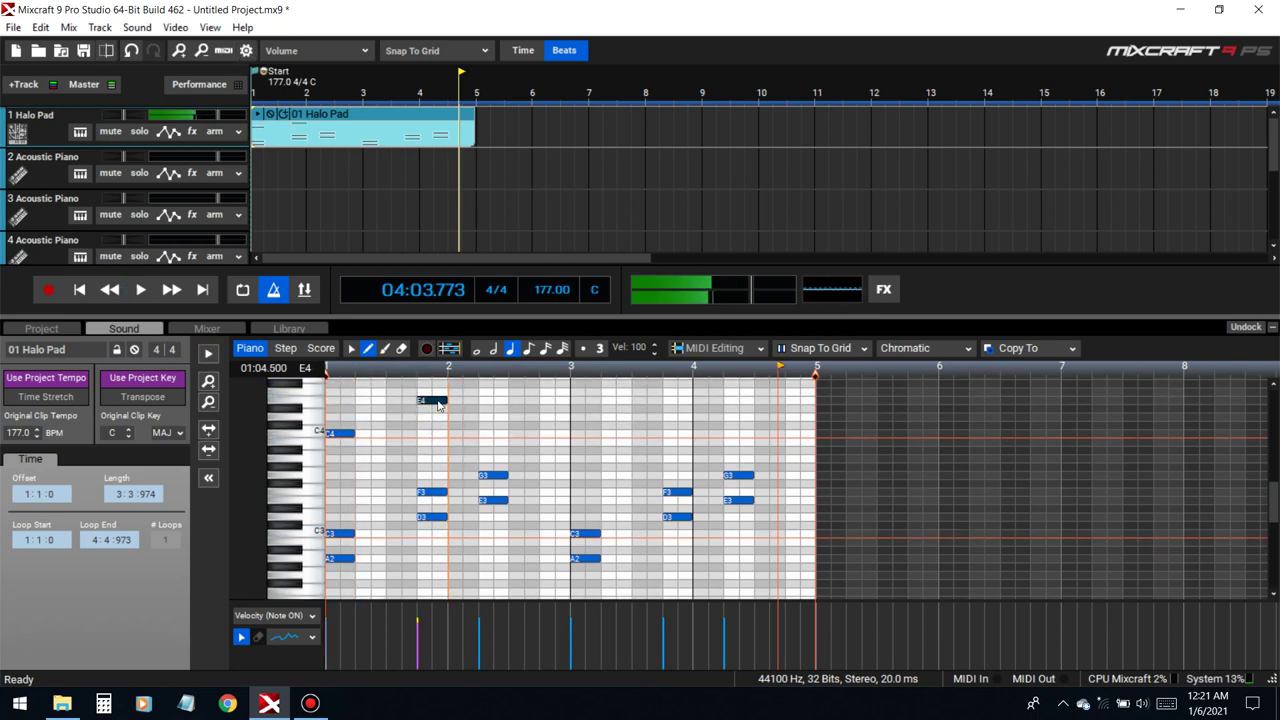
pyautogui.click(490, 411)
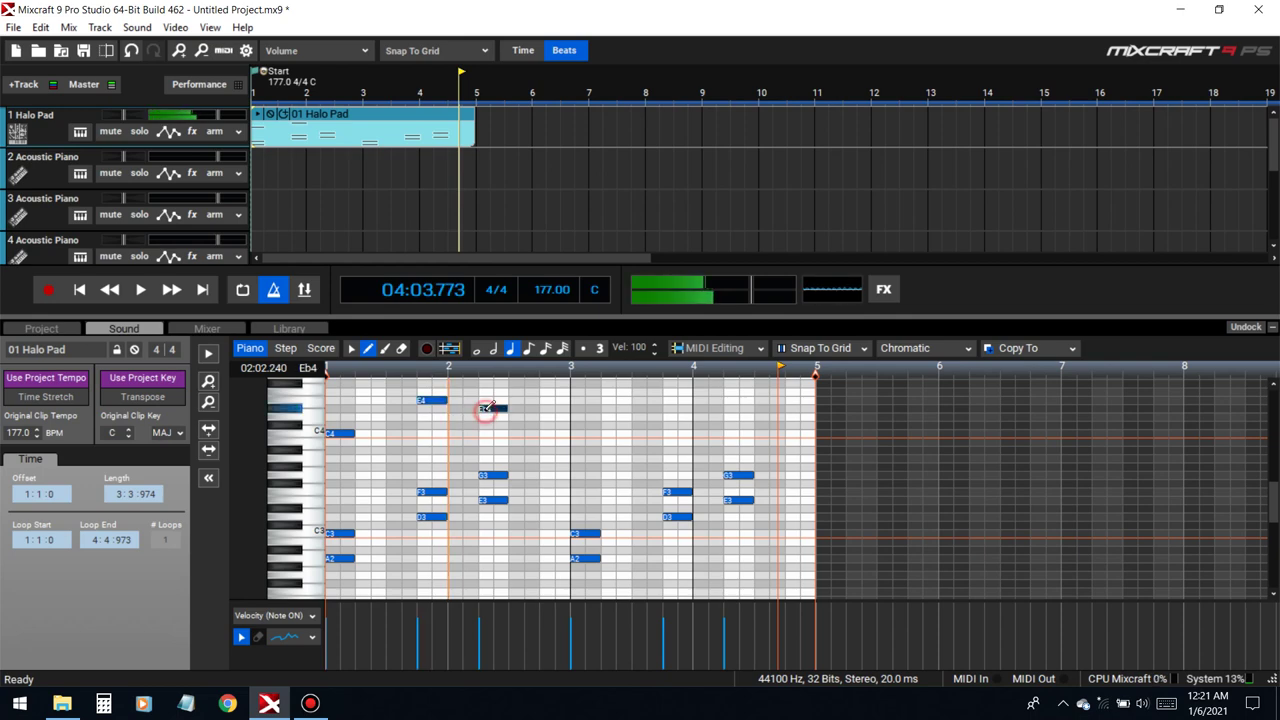
pyautogui.press('space')
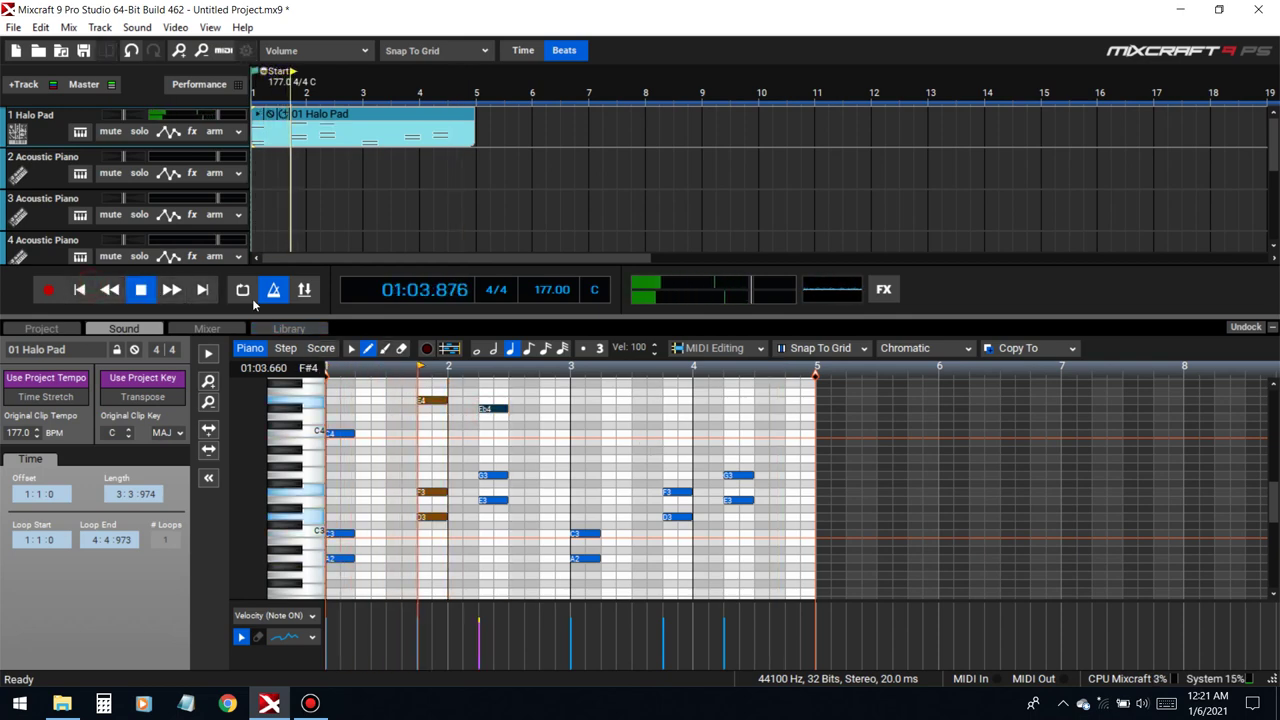
pyautogui.press('space')
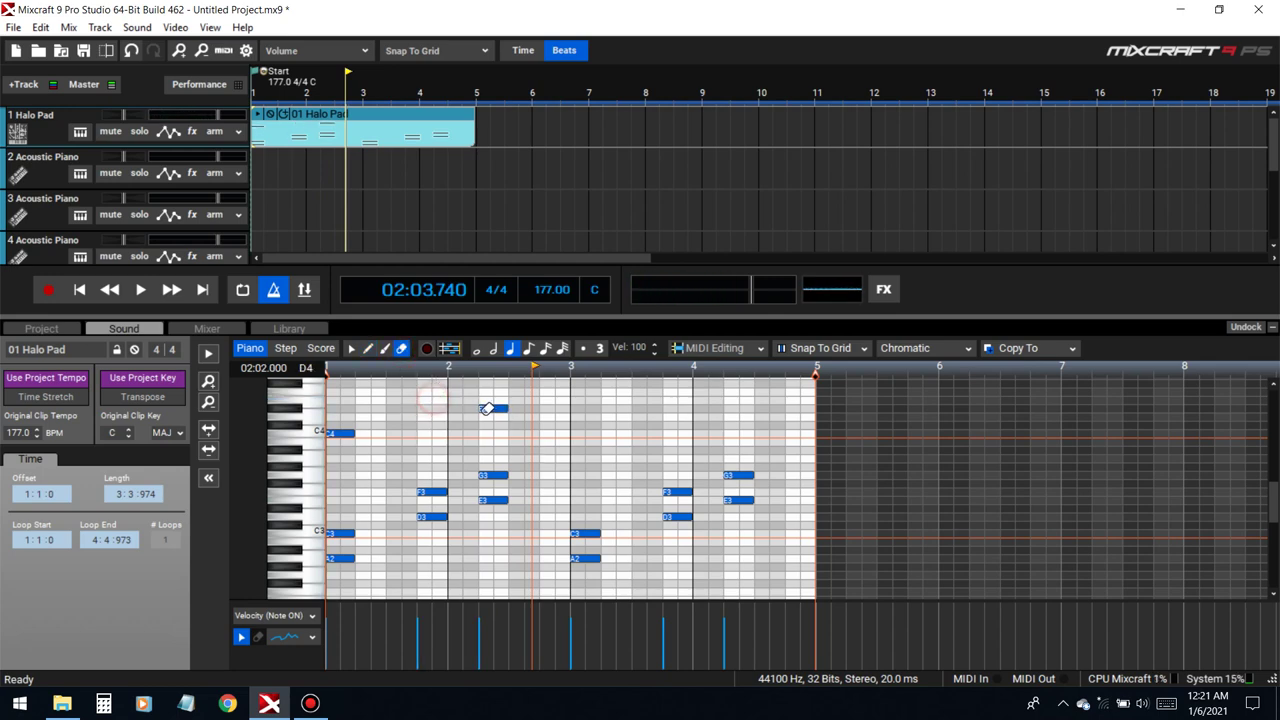
# - Draw a D4 note above the second chord at the end of bar 1 and play the clip
pyautogui.press('space')
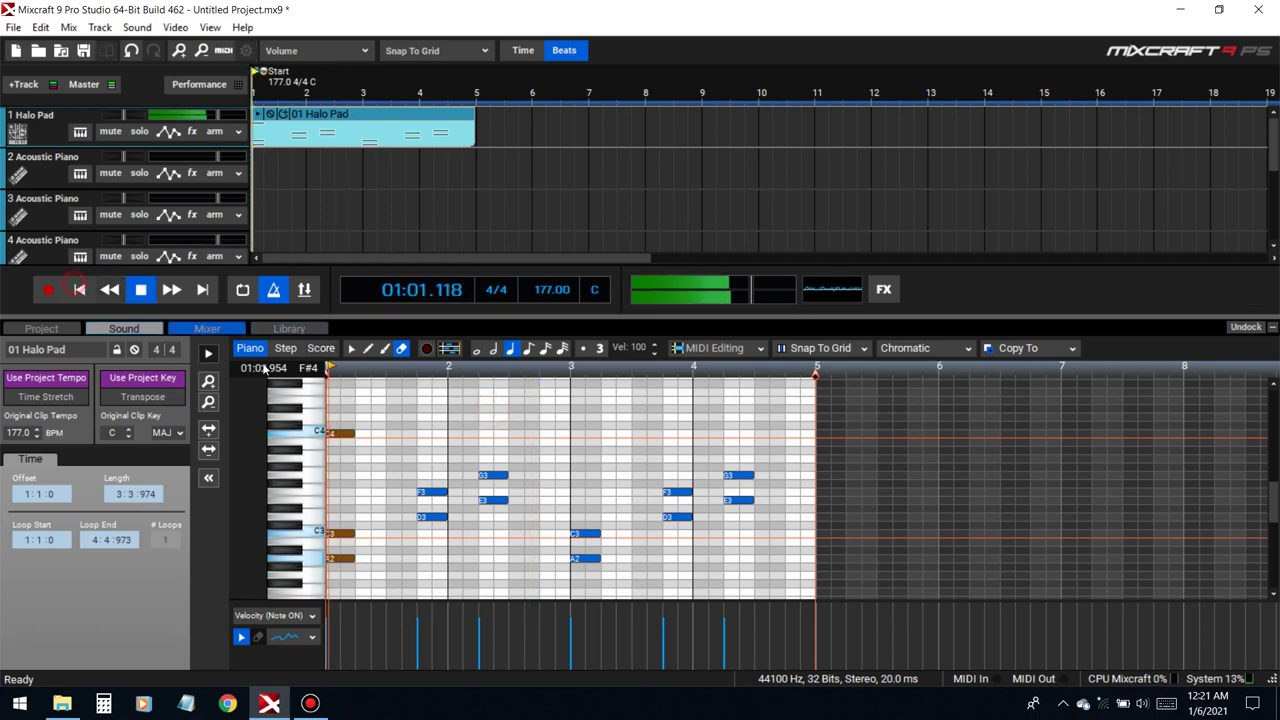
pyautogui.click(368, 350)
pyautogui.press('space')
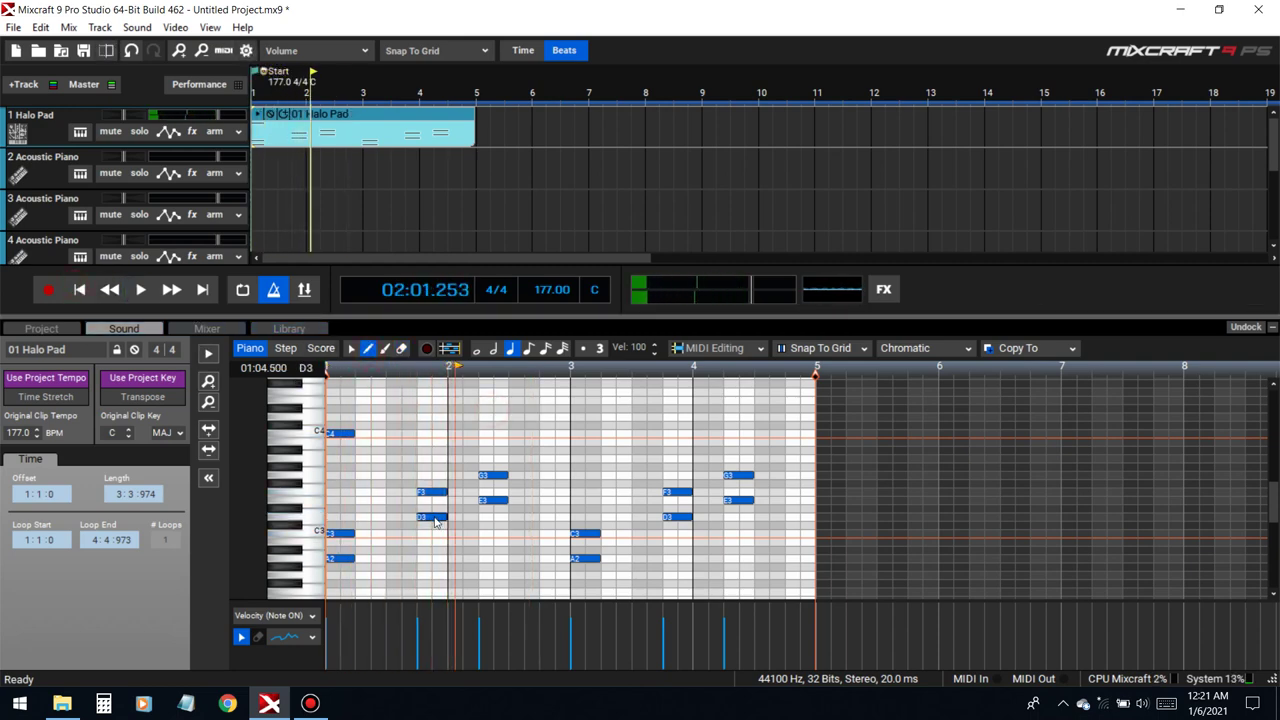
pyautogui.click(425, 408)
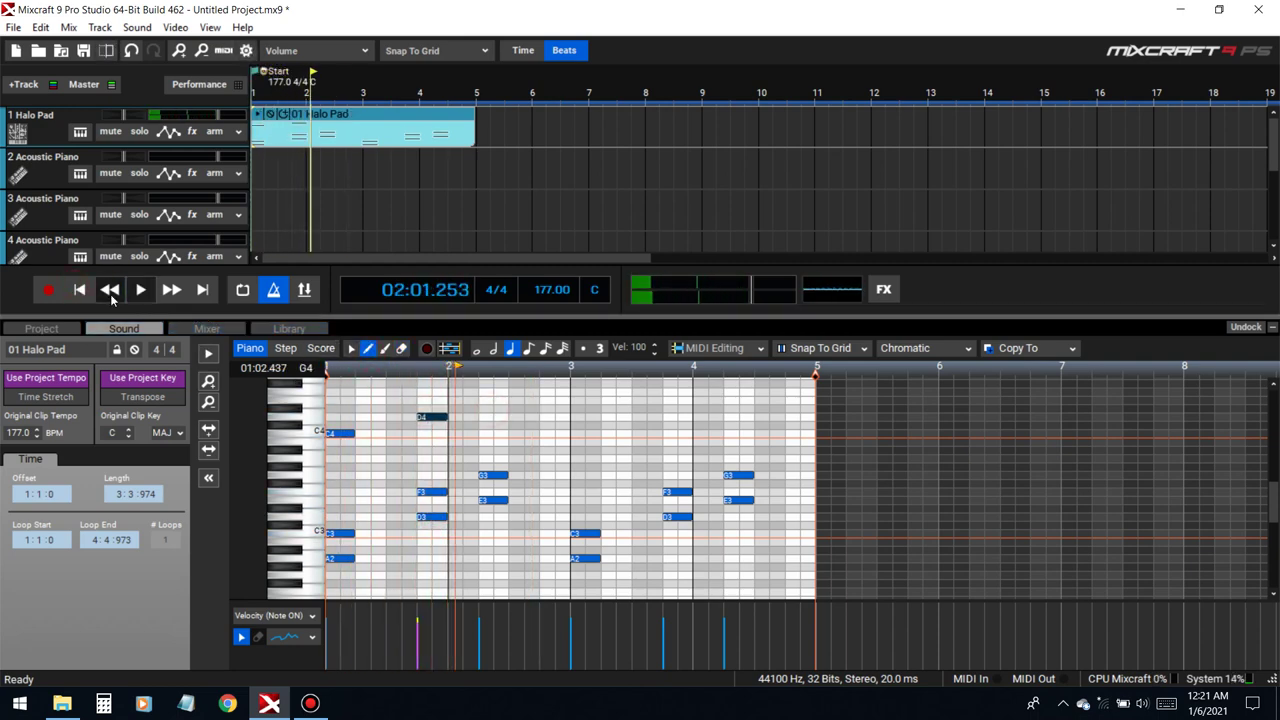
pyautogui.press('space')
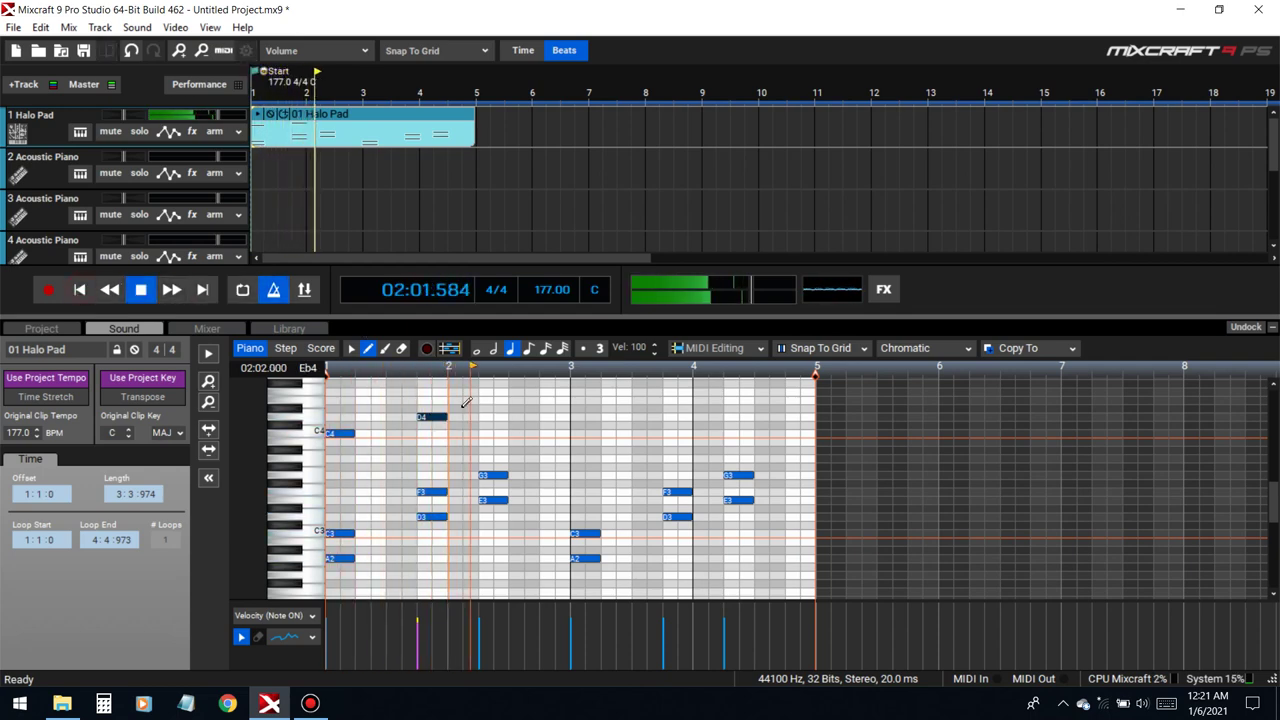
# - Try the top note of the second chord at Eb4 and F4, settle it on E4, and play from the start
pyautogui.click(427, 417)
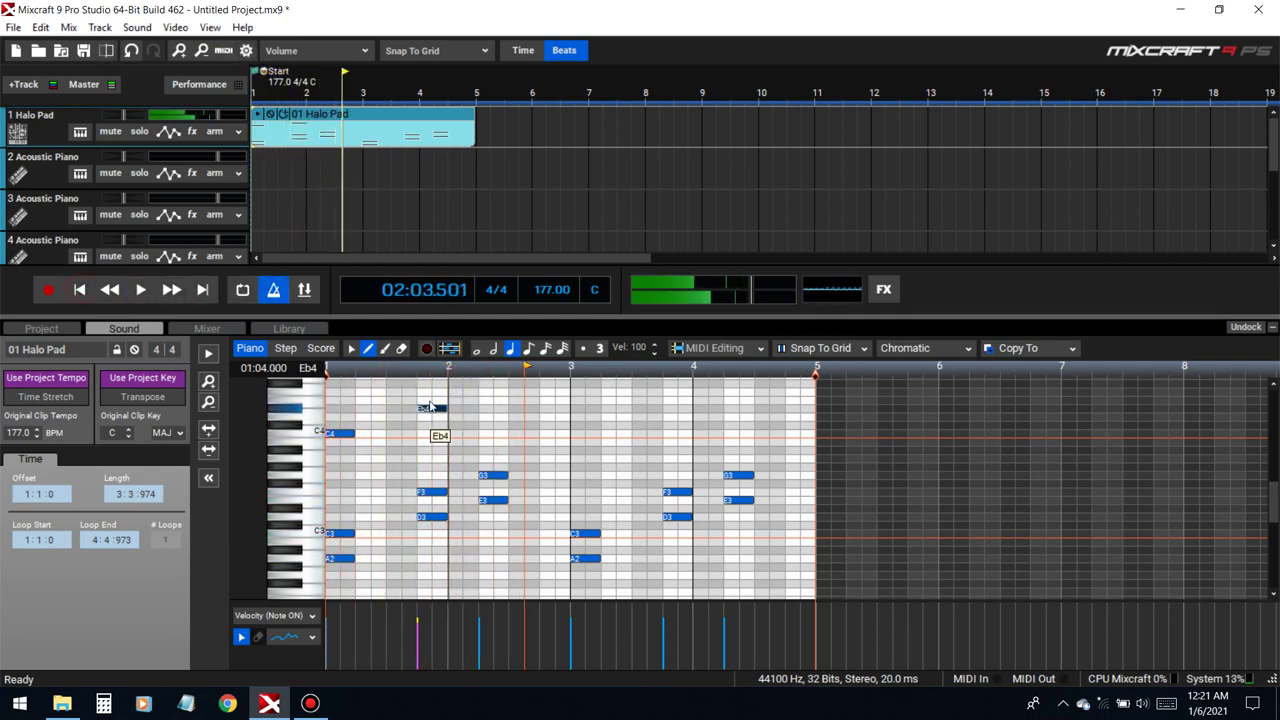
pyautogui.moveTo(430, 397); pyautogui.dragTo(436, 390)
pyautogui.press('space')
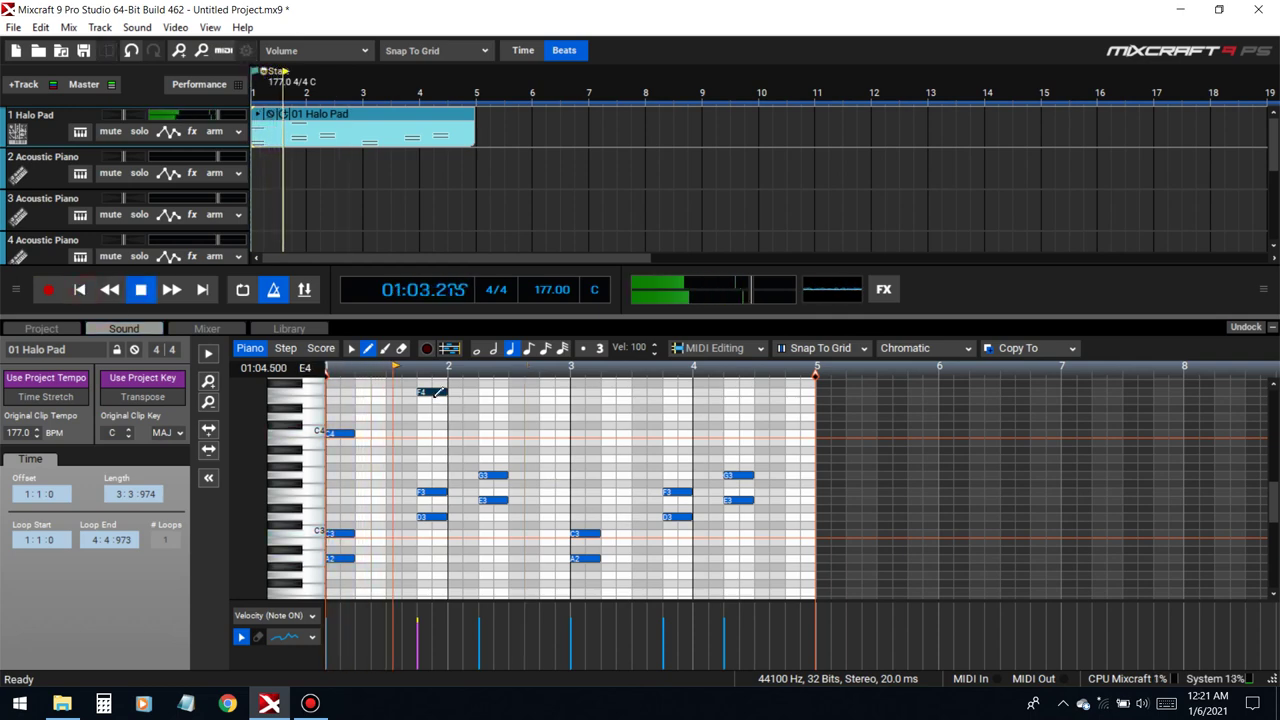
pyautogui.click(431, 393)
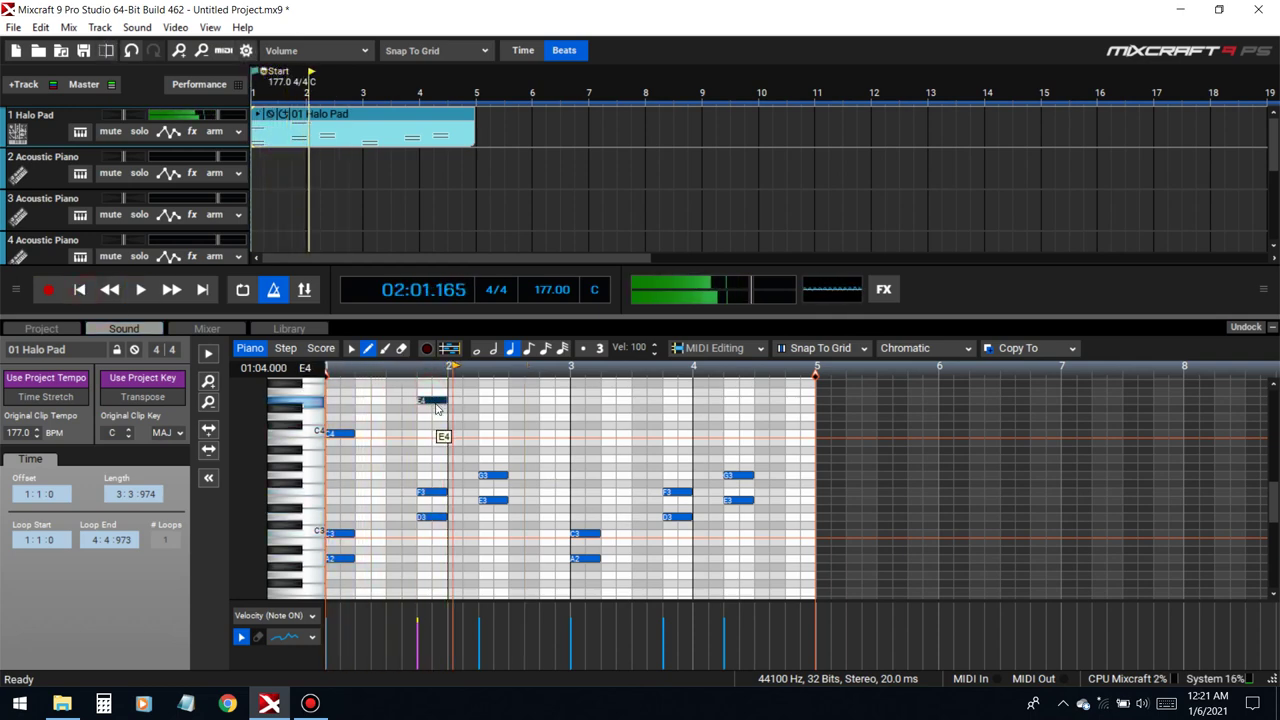
pyautogui.moveTo(435, 408); pyautogui.dragTo(435, 421)
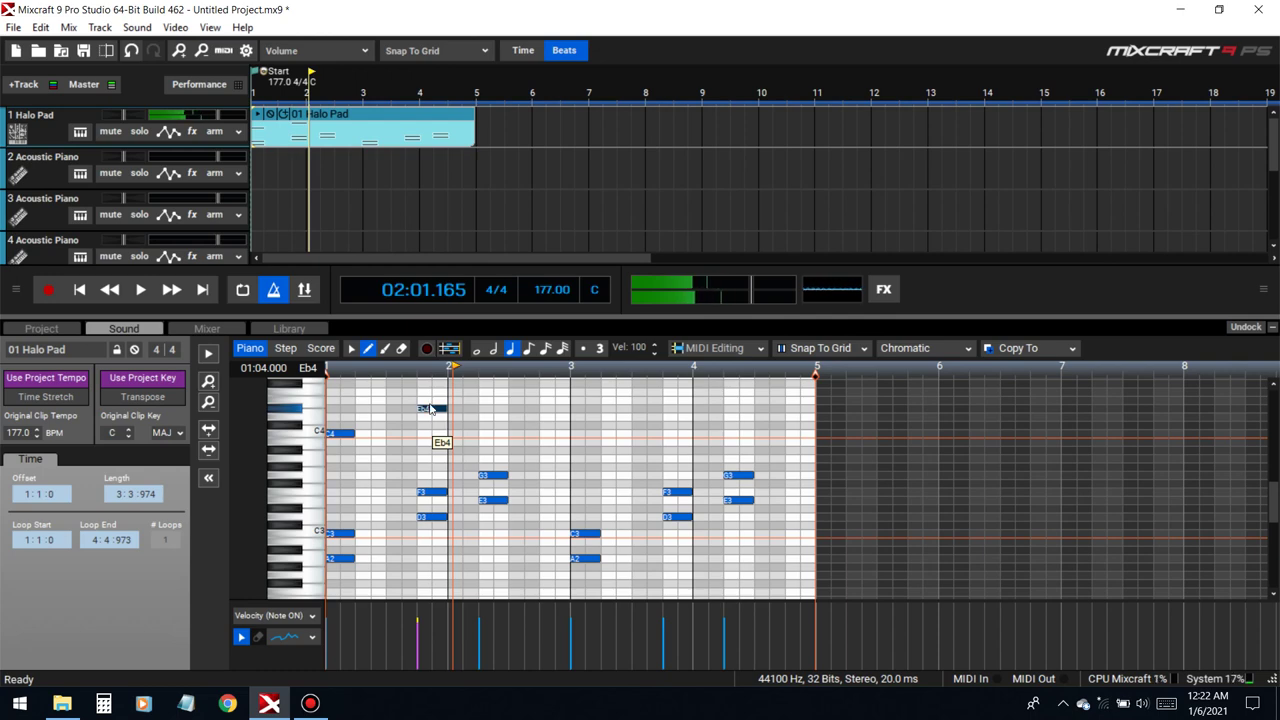
pyautogui.moveTo(430, 410); pyautogui.dragTo(430, 401)
pyautogui.click(78, 293)
pyautogui.press('space')
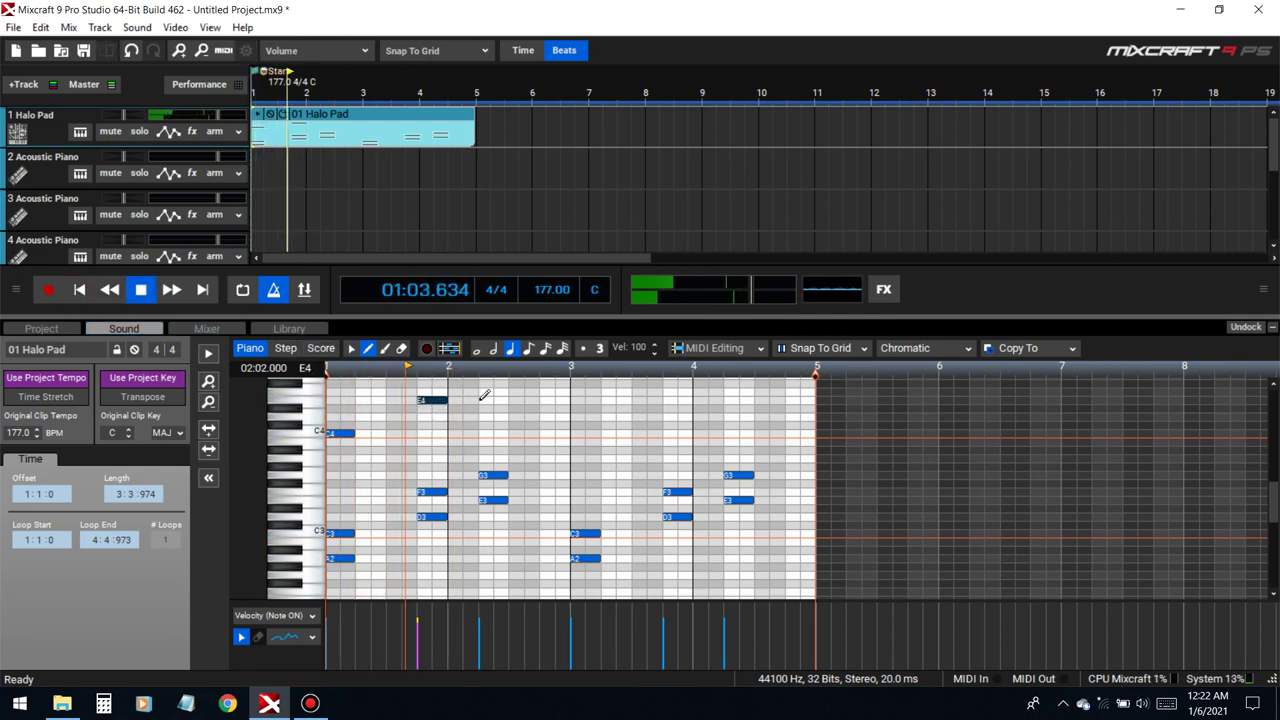
# - Add a D4 note above the third chord in bar 2 and listen to the result
pyautogui.press('space')
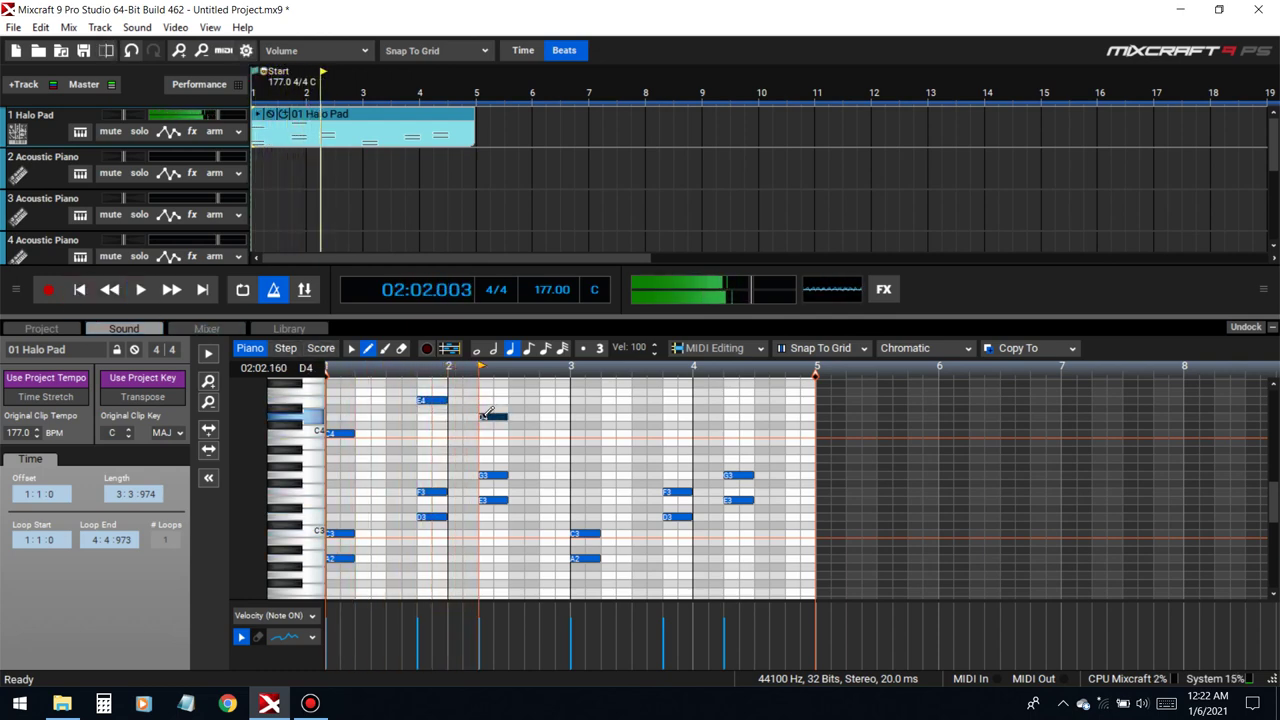
pyautogui.press('space')
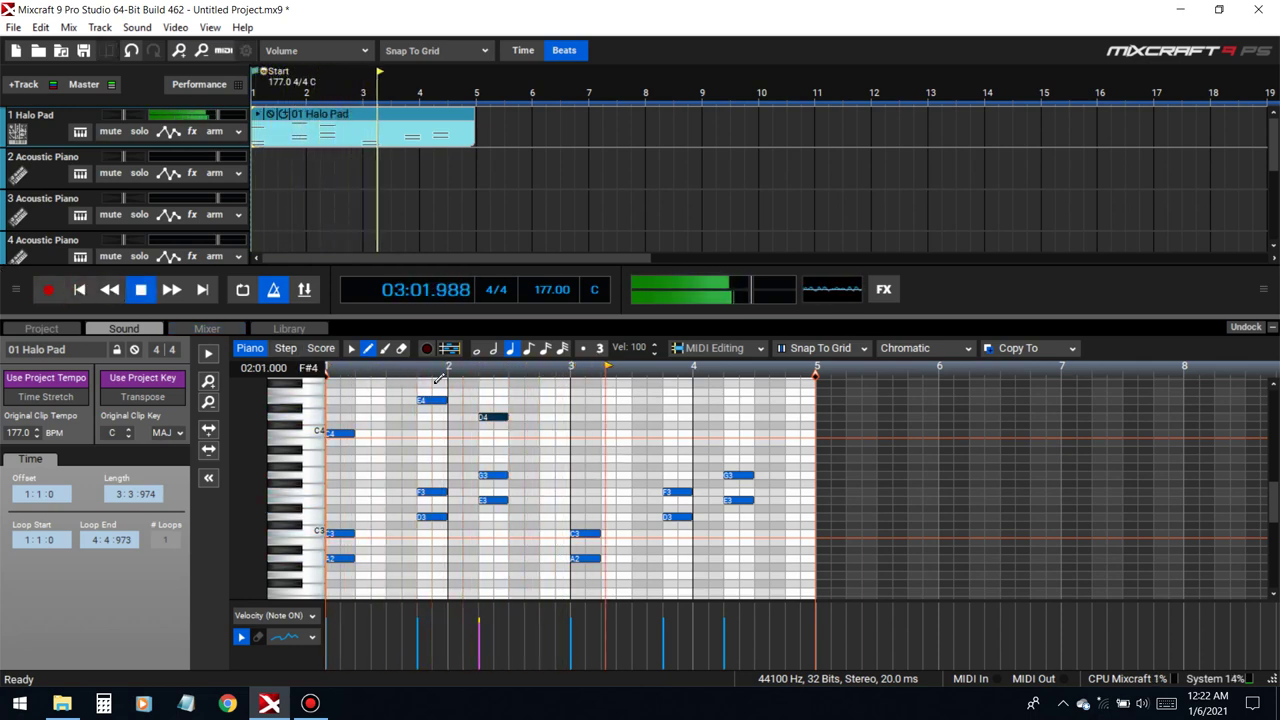
pyautogui.press('space')
# - Copy the C4, E4 and D4 top notes and paste them over the repeated chords starting at bar 3
pyautogui.moveTo(531, 423); pyautogui.dragTo(280, 382)
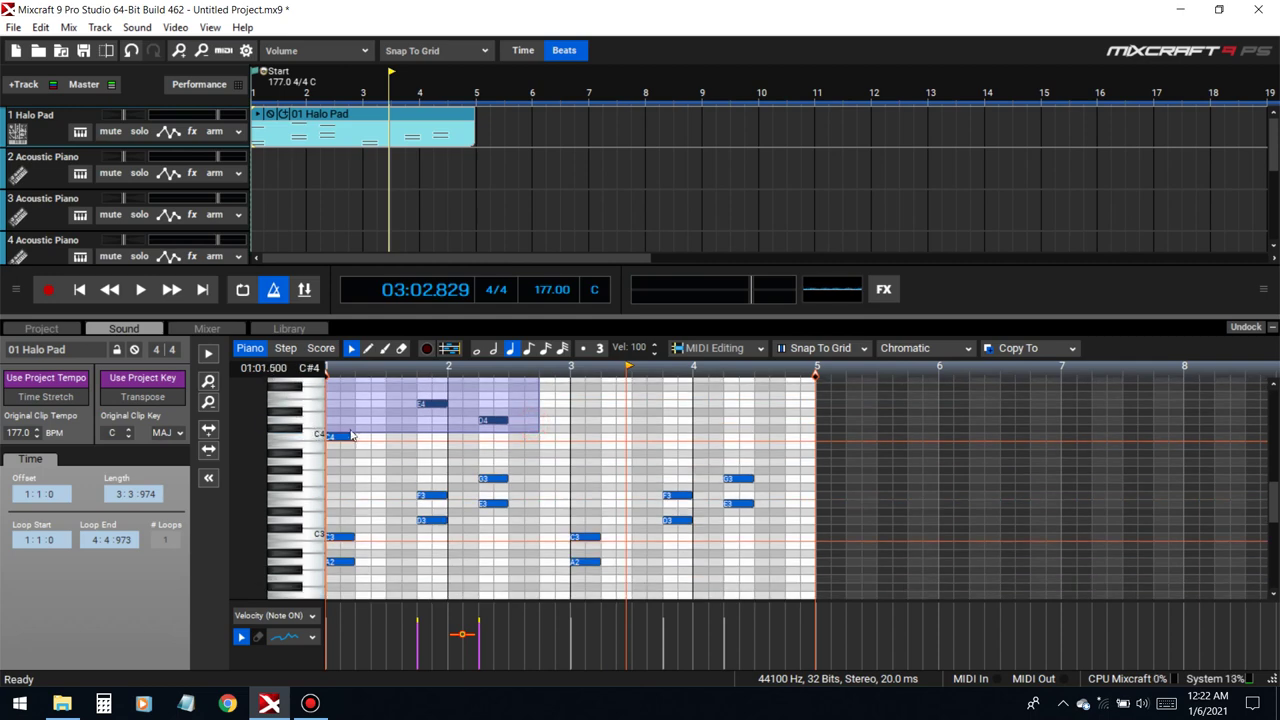
pyautogui.moveTo(326, 449); pyautogui.dragTo(566, 378)
pyautogui.hotkey('ctrl', 'c')
pyautogui.hotkey('ctrl', 'v')
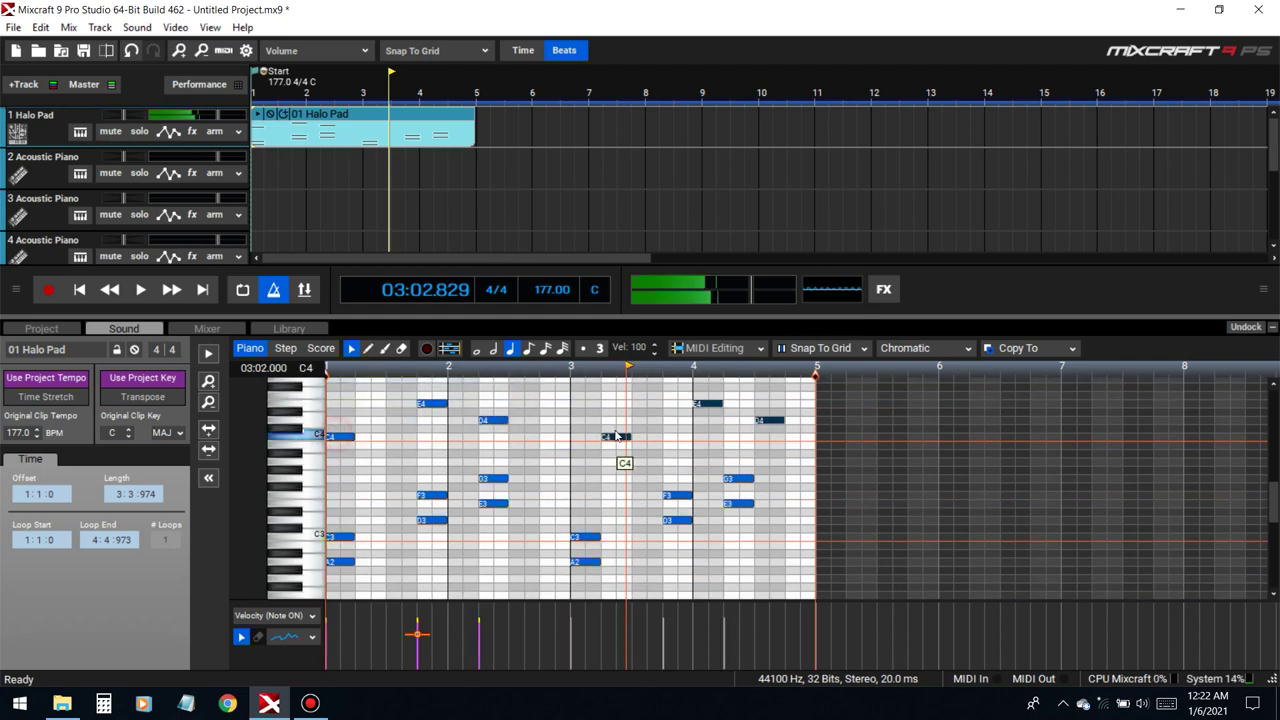
pyautogui.press('space')
pyautogui.moveTo(815, 374)
pyautogui.mouseDown()
pyautogui.moveTo(831, 386)
pyautogui.moveTo(811, 374)
pyautogui.mouseUp()
# - Collapse the clip editor, duplicate the Halo Pad clip up to bar 9, and play it with looping on
pyautogui.click(1271, 328)
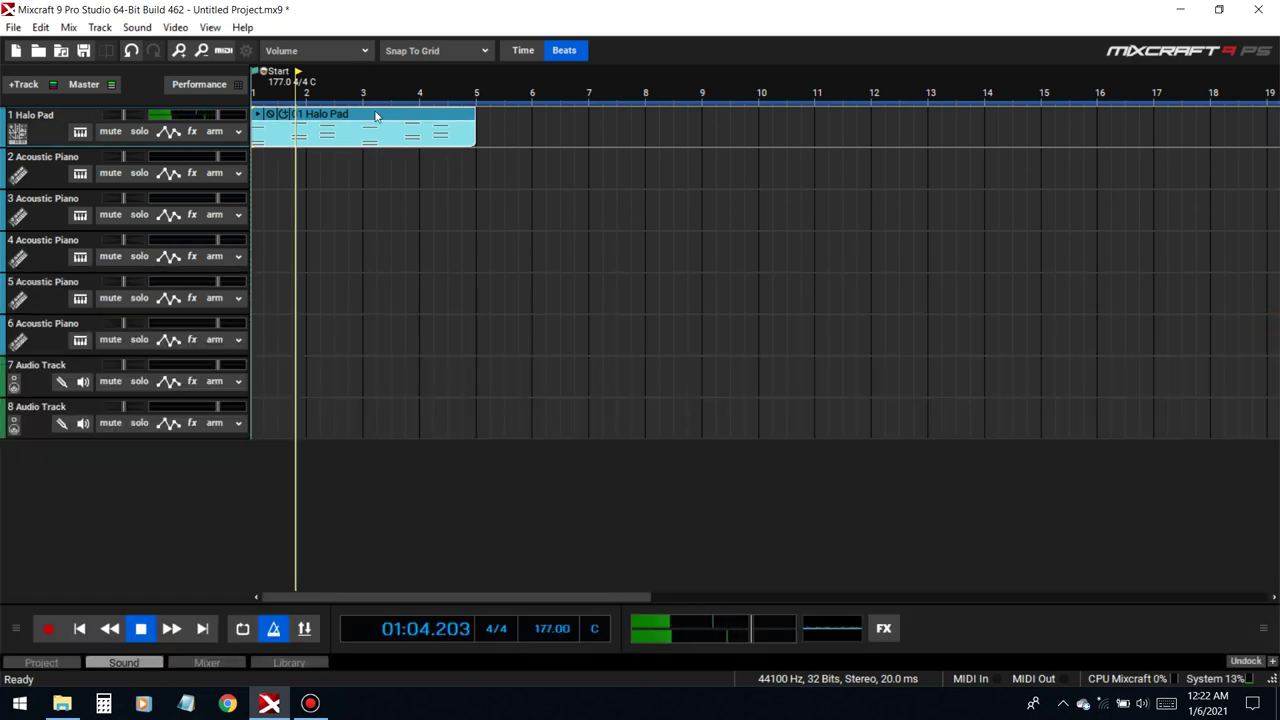
pyautogui.hotkey('ctrl', 'd')
pyautogui.click(243, 628)
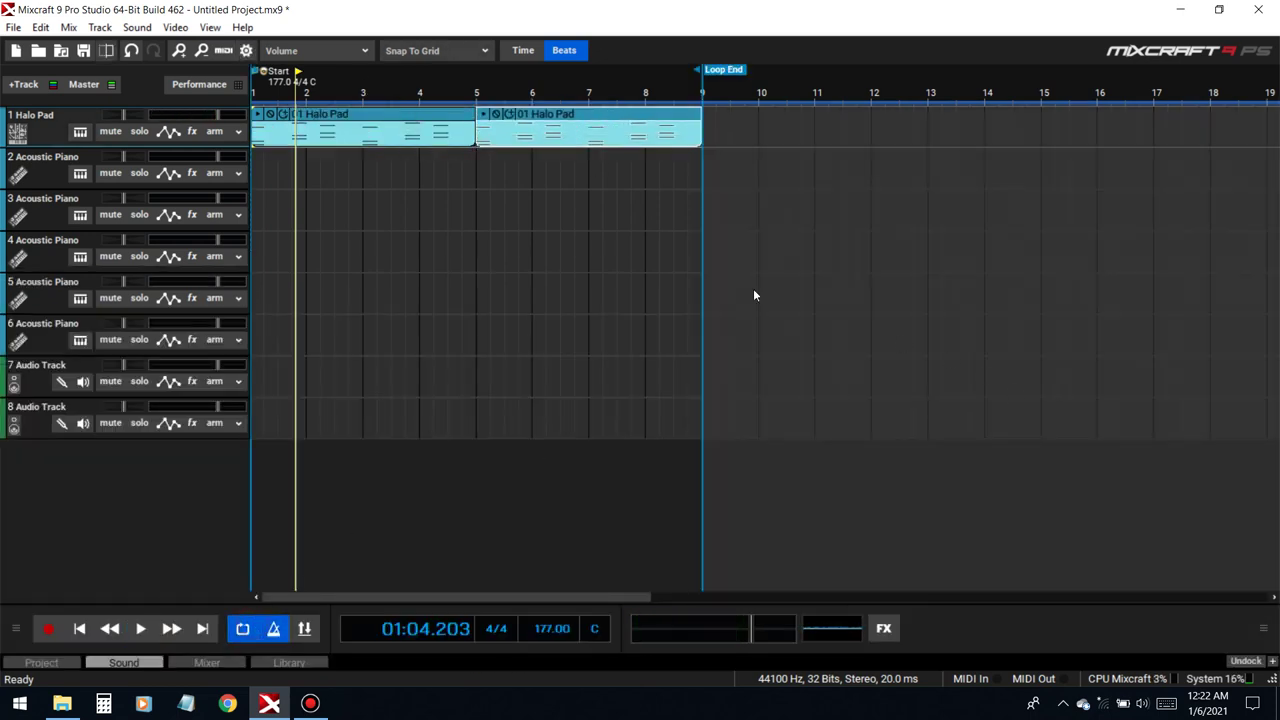
pyautogui.press('space')
# - Open track 1's instrument presets and audition Buzz Brass and Hero's Horns from Synth - Brass, moving the window off the clips
pyautogui.click(80, 131)
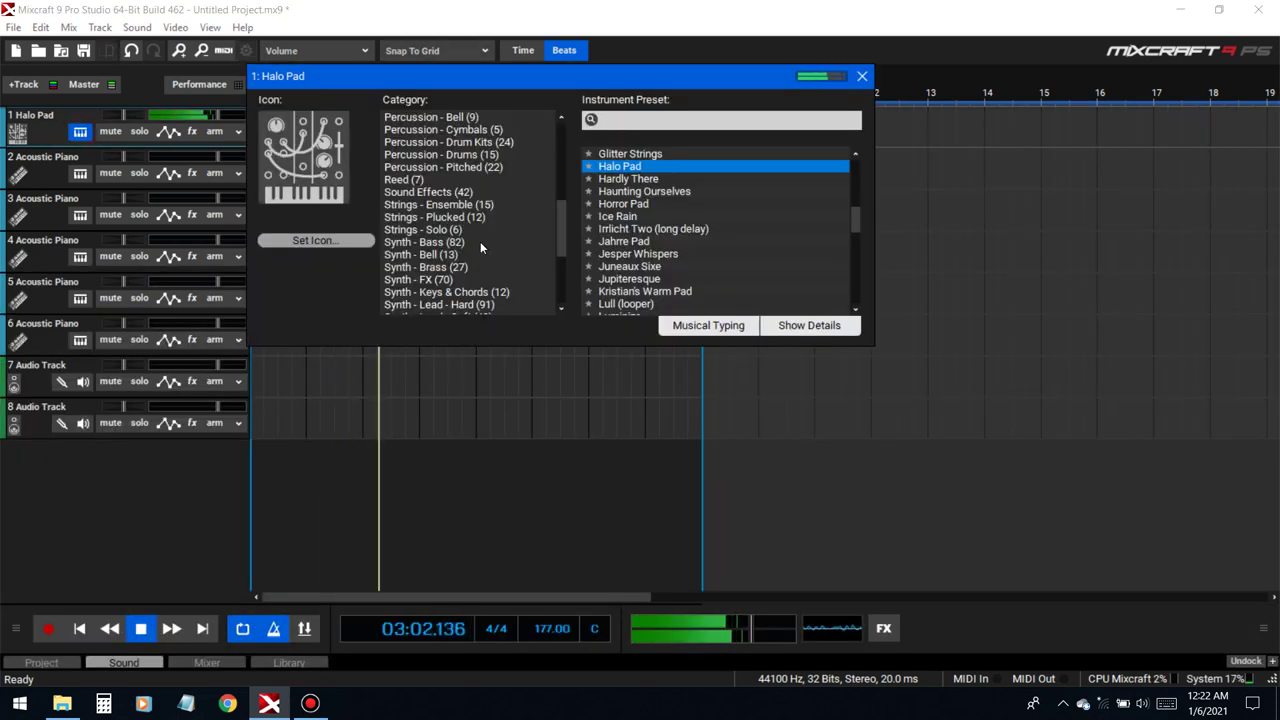
pyautogui.click(437, 267)
pyautogui.click(660, 168)
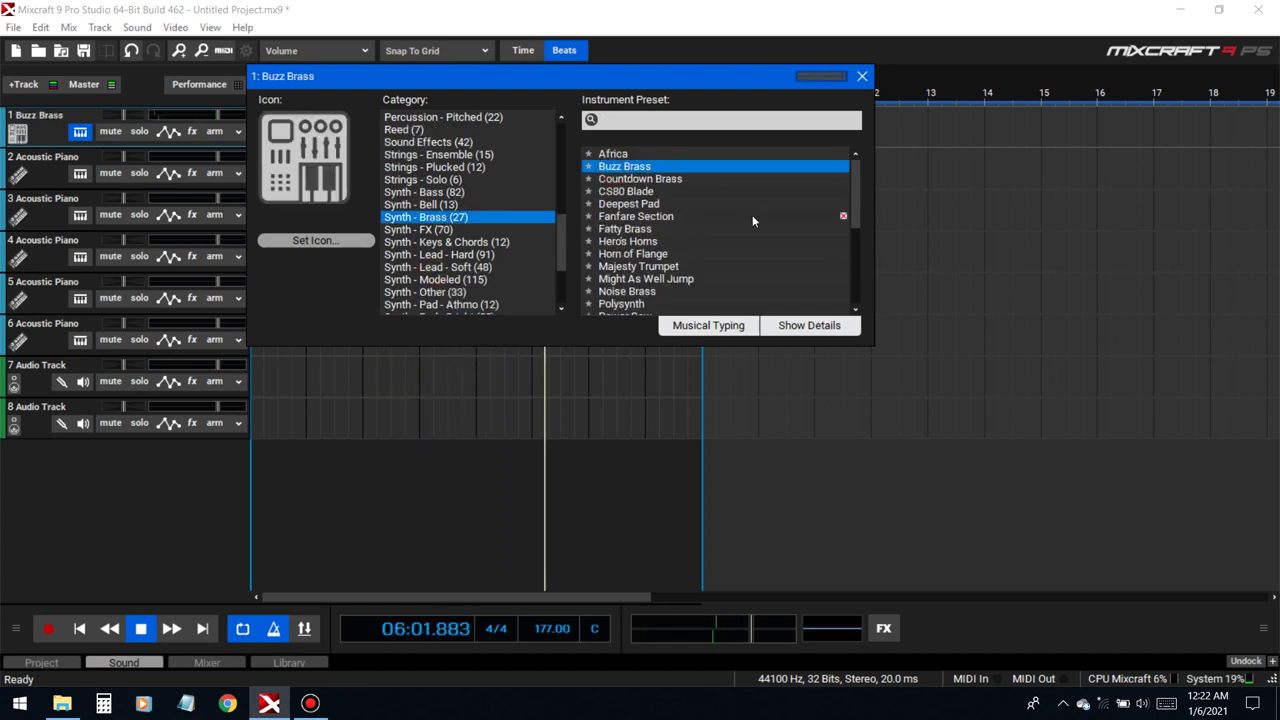
pyautogui.click(635, 242)
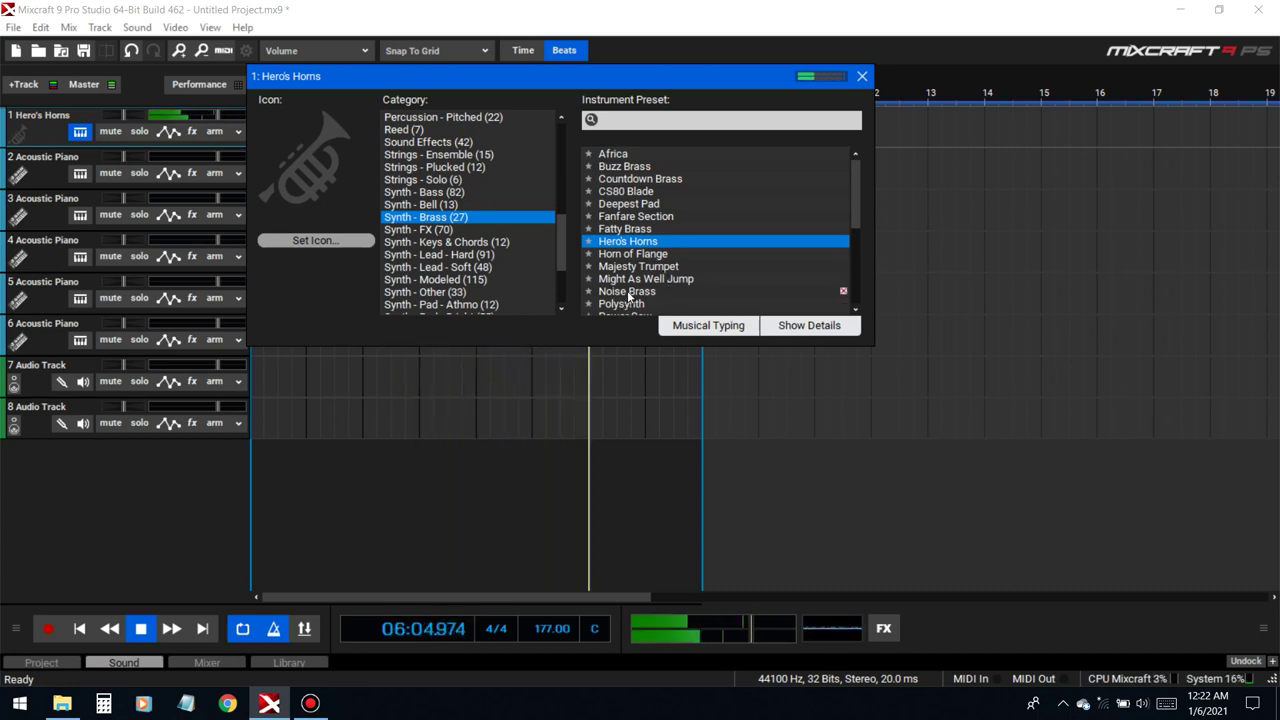
pyautogui.moveTo(675, 80); pyautogui.dragTo(762, 225)
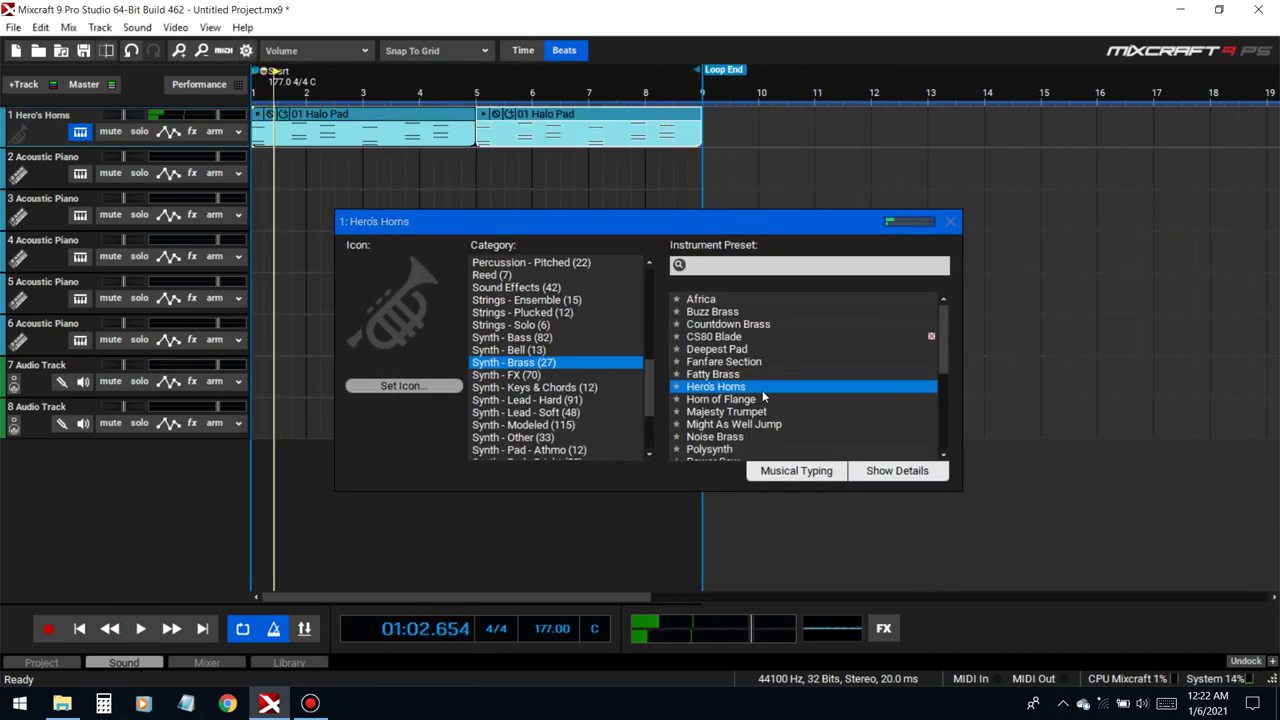
# - Audition the Horn of Flange, Might As Well Jump, Renegade Brass and Sleepy Trombone presets on track 1
pyautogui.scroll(-1, 738, 354)
pyautogui.click(716, 364)
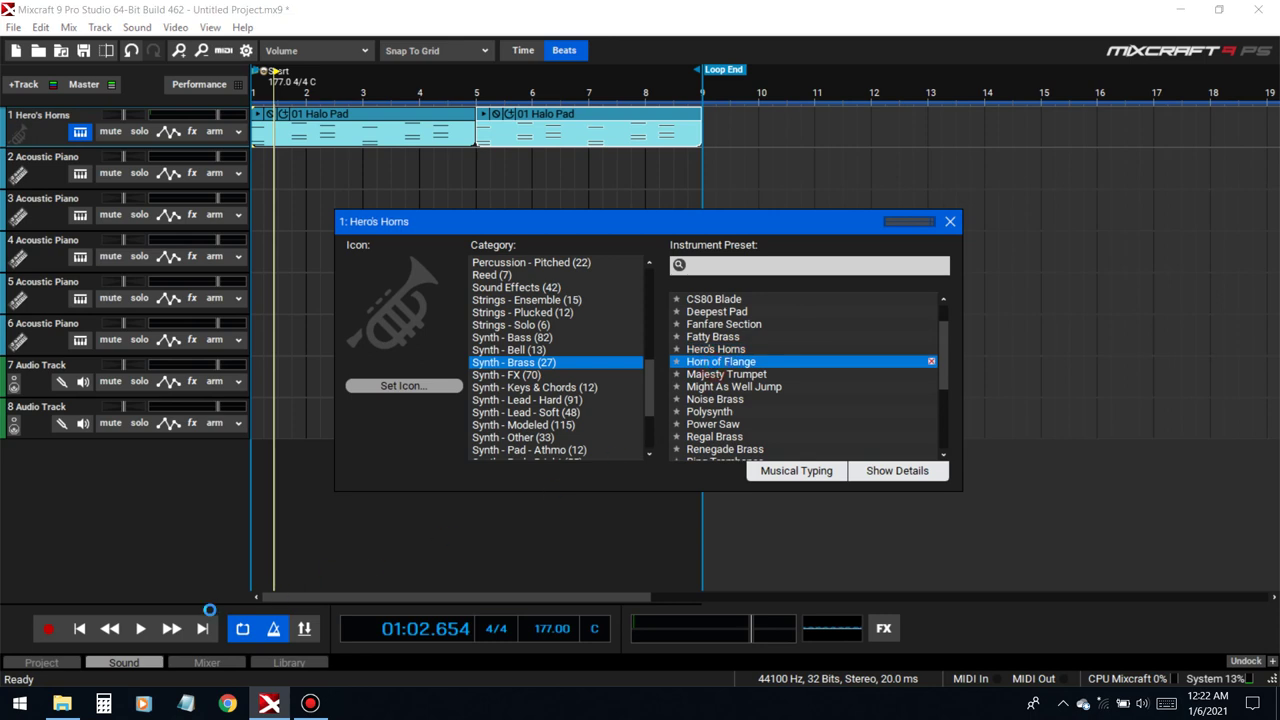
pyautogui.click(727, 387)
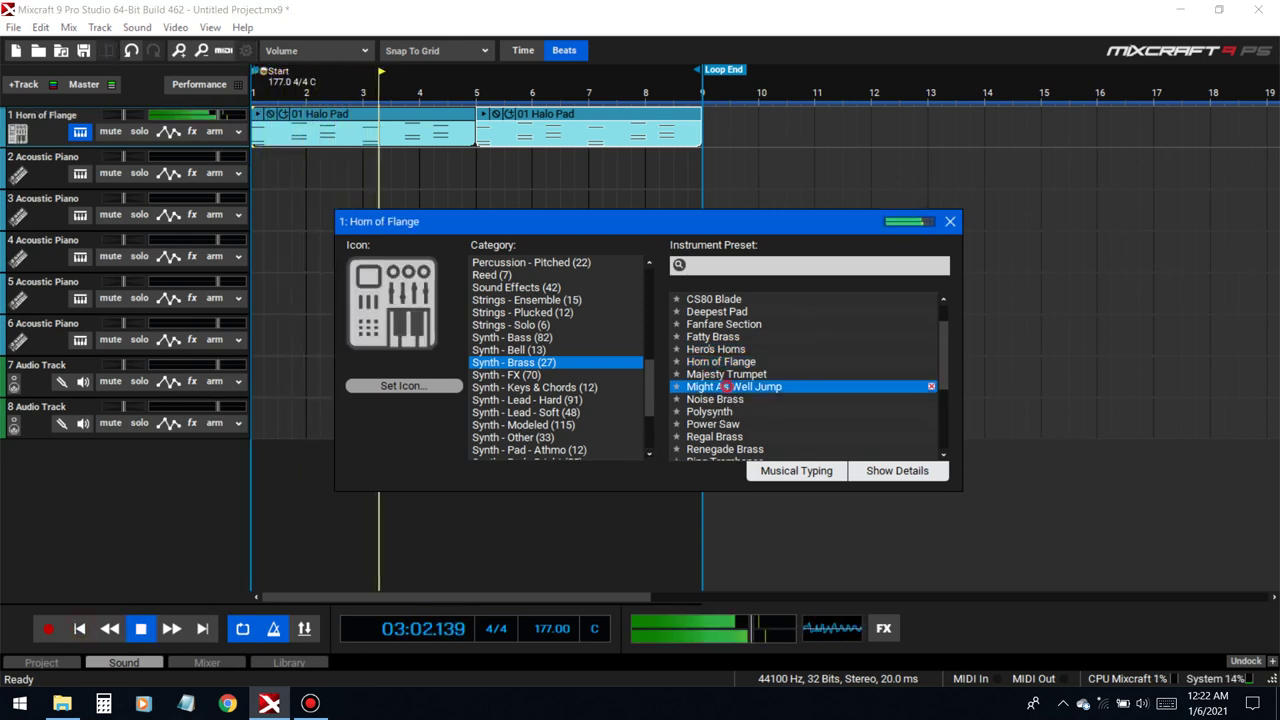
pyautogui.click(727, 449)
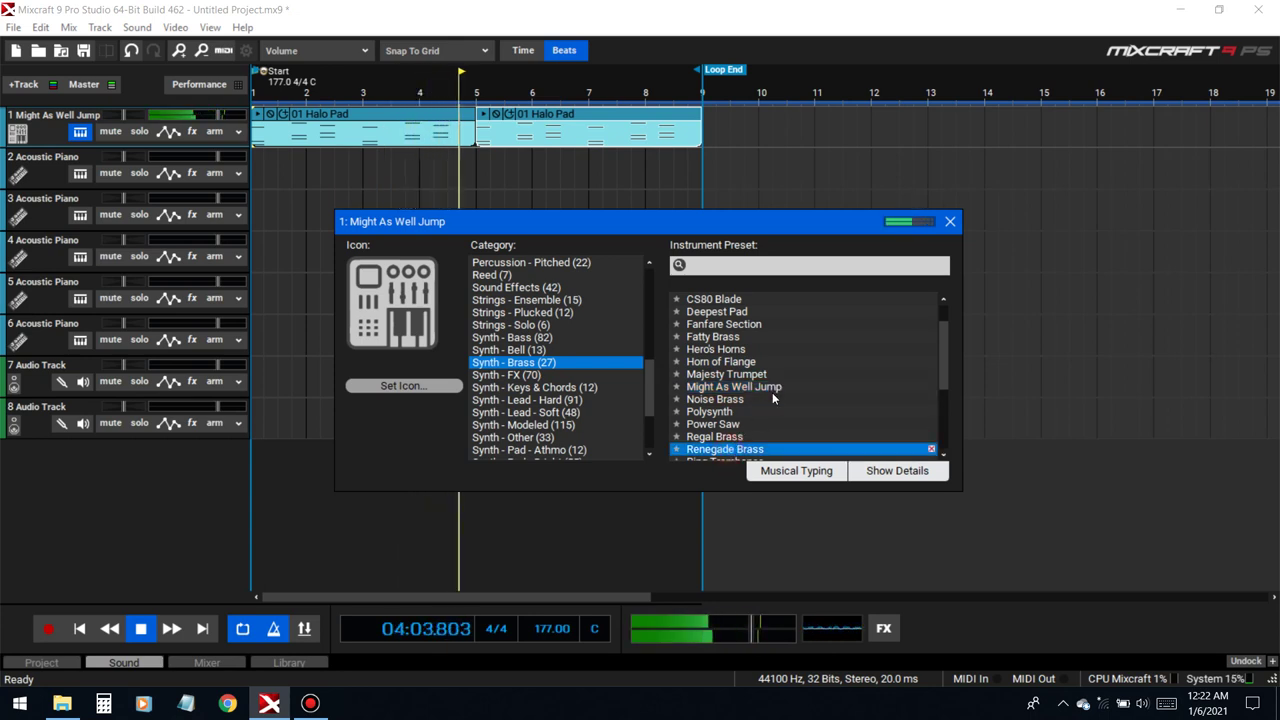
pyautogui.scroll(-3, 782, 388)
pyautogui.click(706, 360)
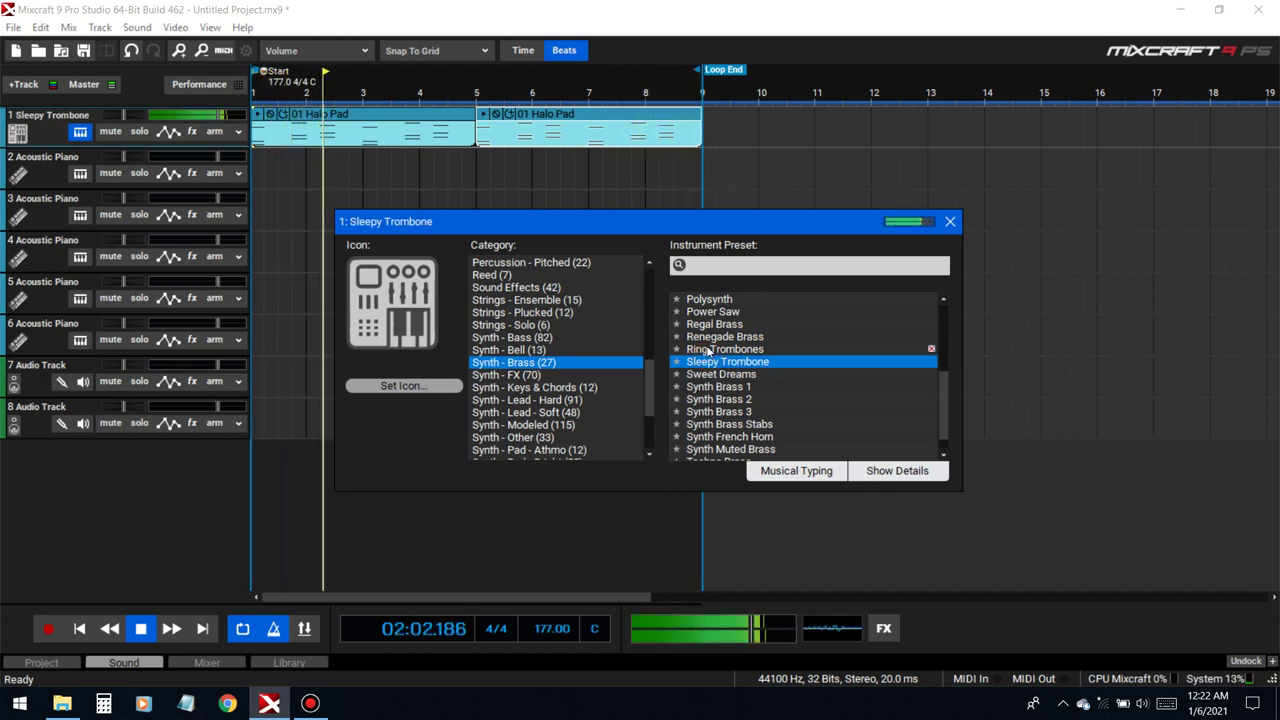
# - Audition the Ring Trombones, Synth Brass 1, Synth Brass 2, Synth Brass Stabs and Techno Brass presets on track 1
pyautogui.click(709, 350)
pyautogui.scroll(-1, 722, 378)
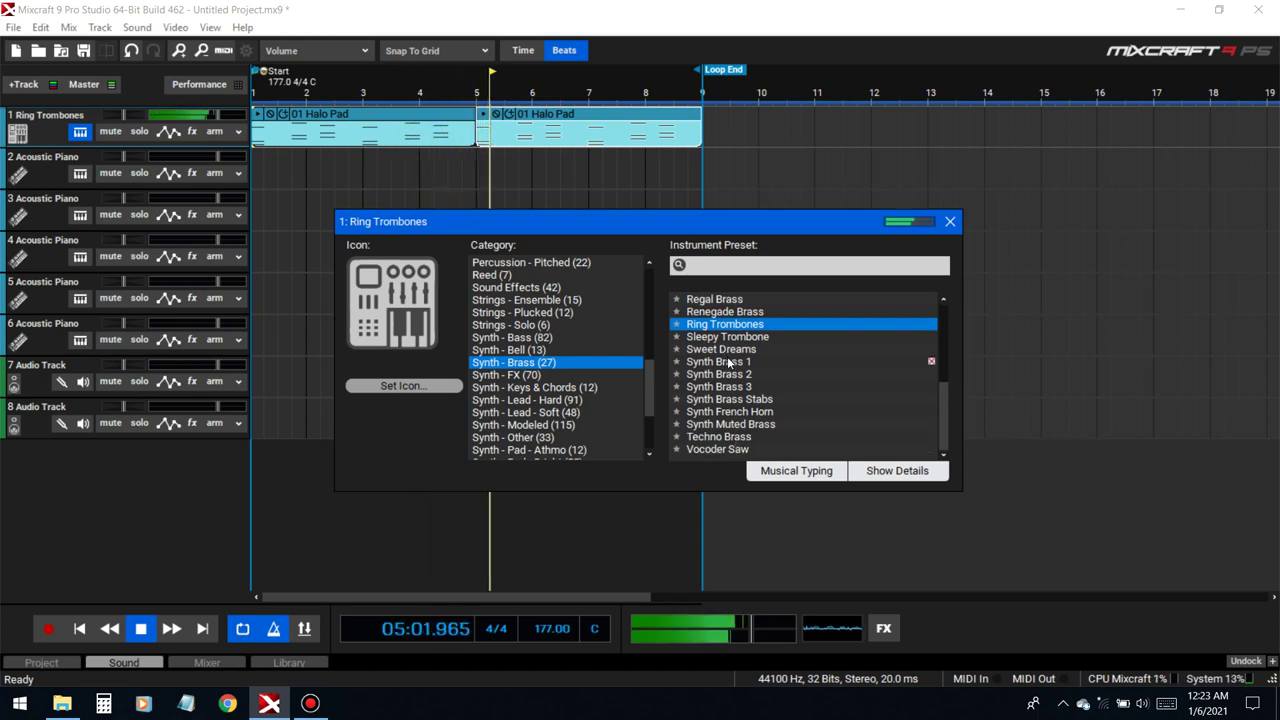
pyautogui.click(718, 363)
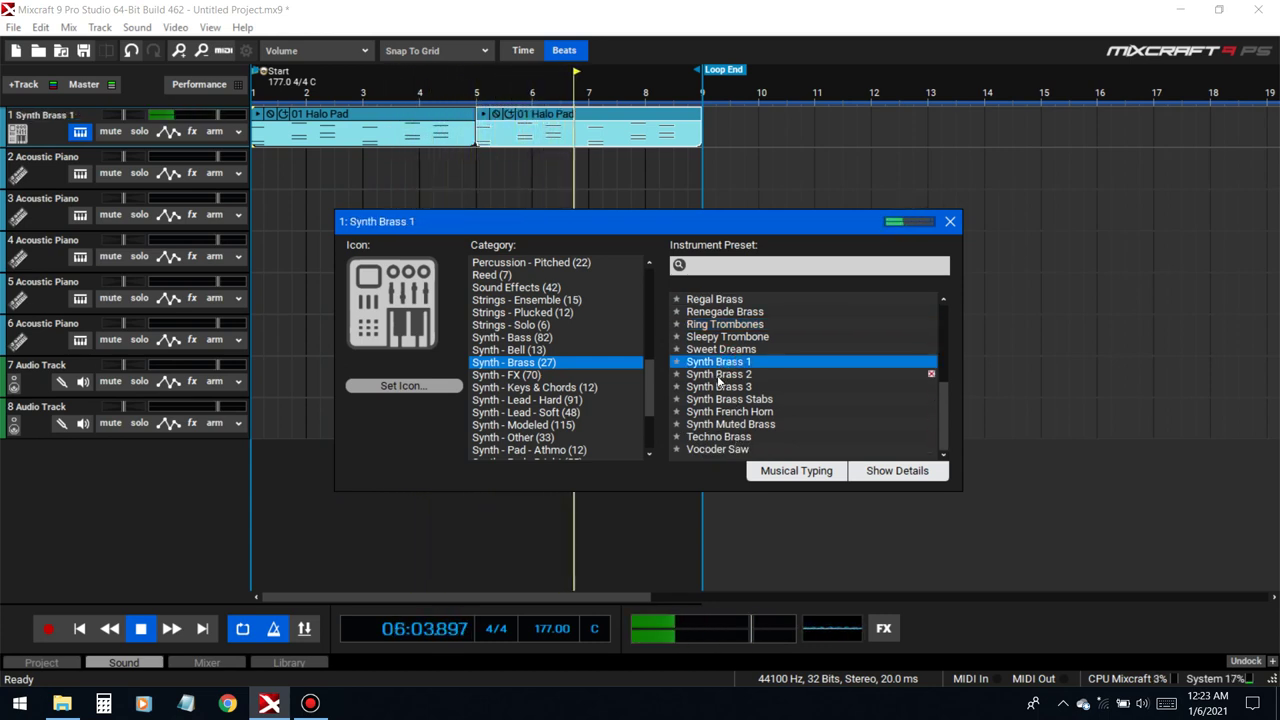
pyautogui.click(718, 375)
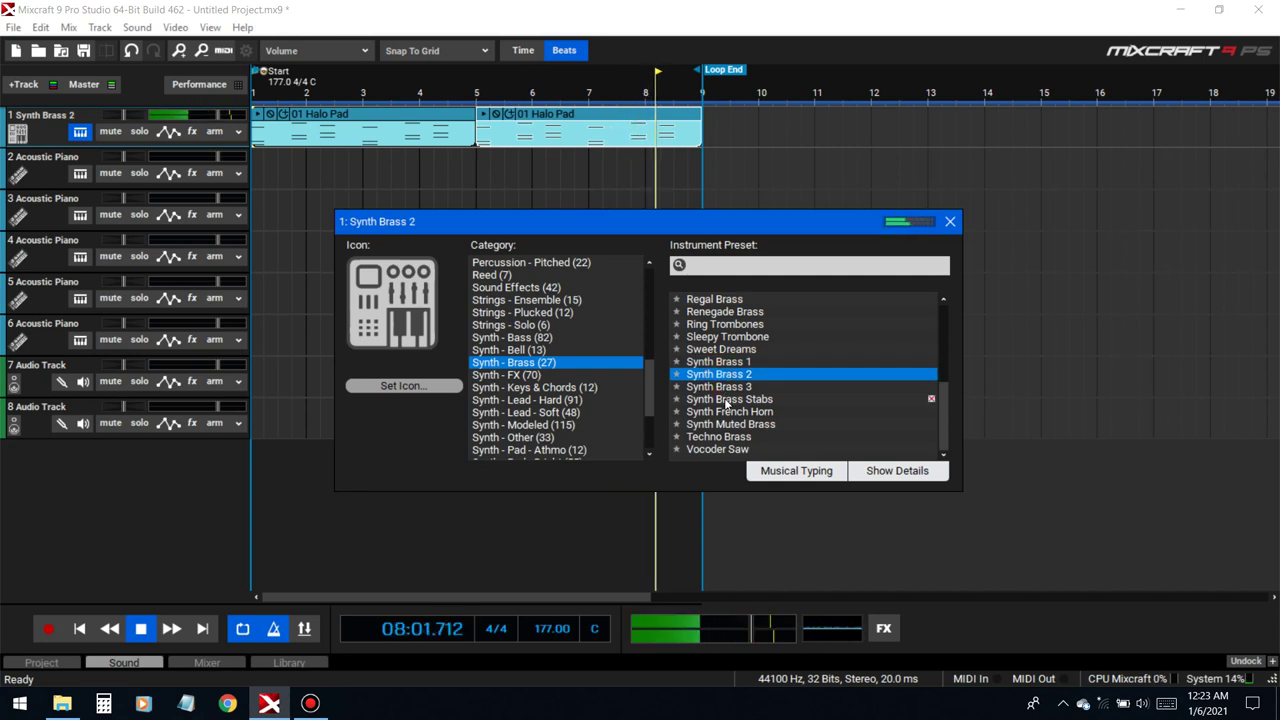
pyautogui.click(728, 400)
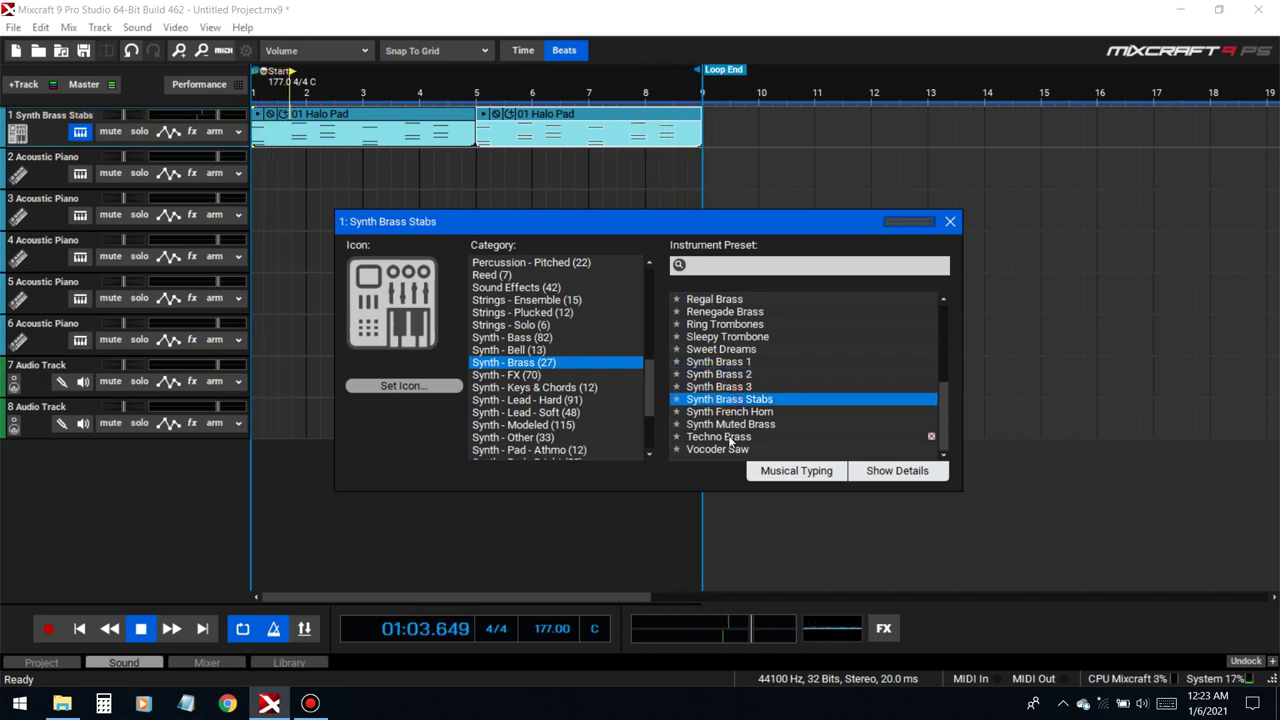
pyautogui.click(727, 437)
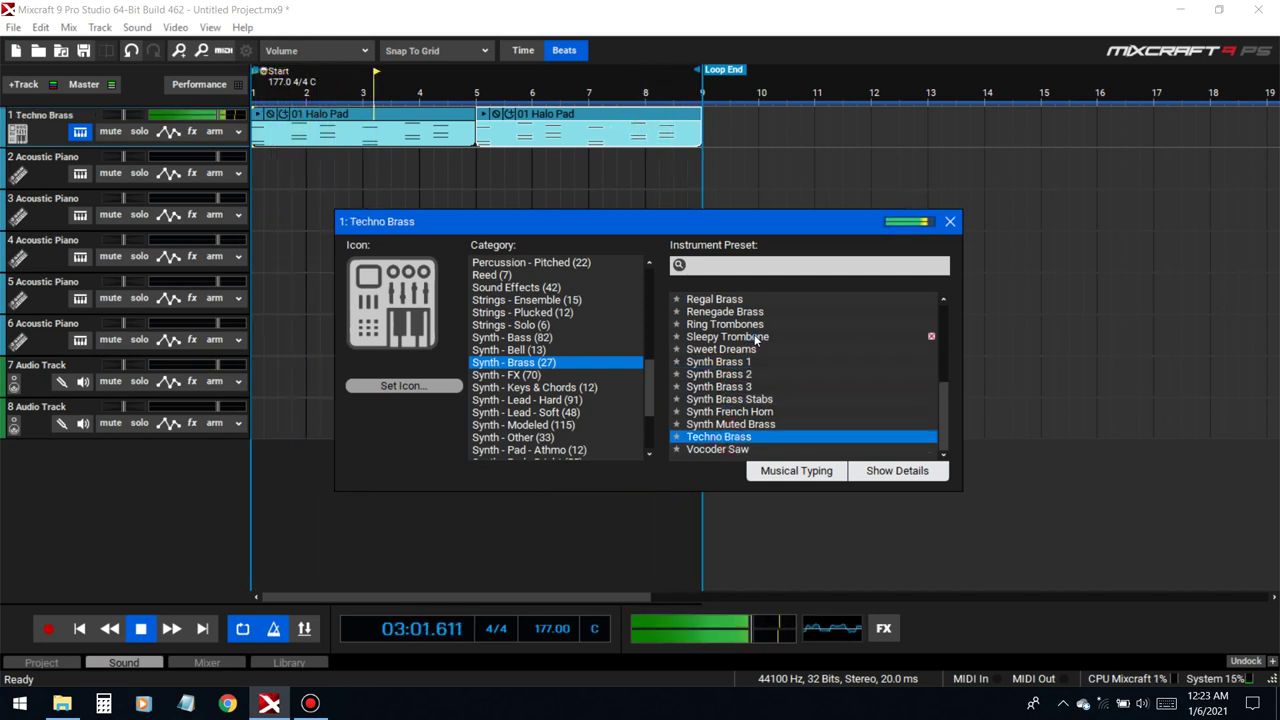
# - Audition the Polysynth and Power Saw presets from Synth - Brass on track 1
pyautogui.scroll(2, 822, 344)
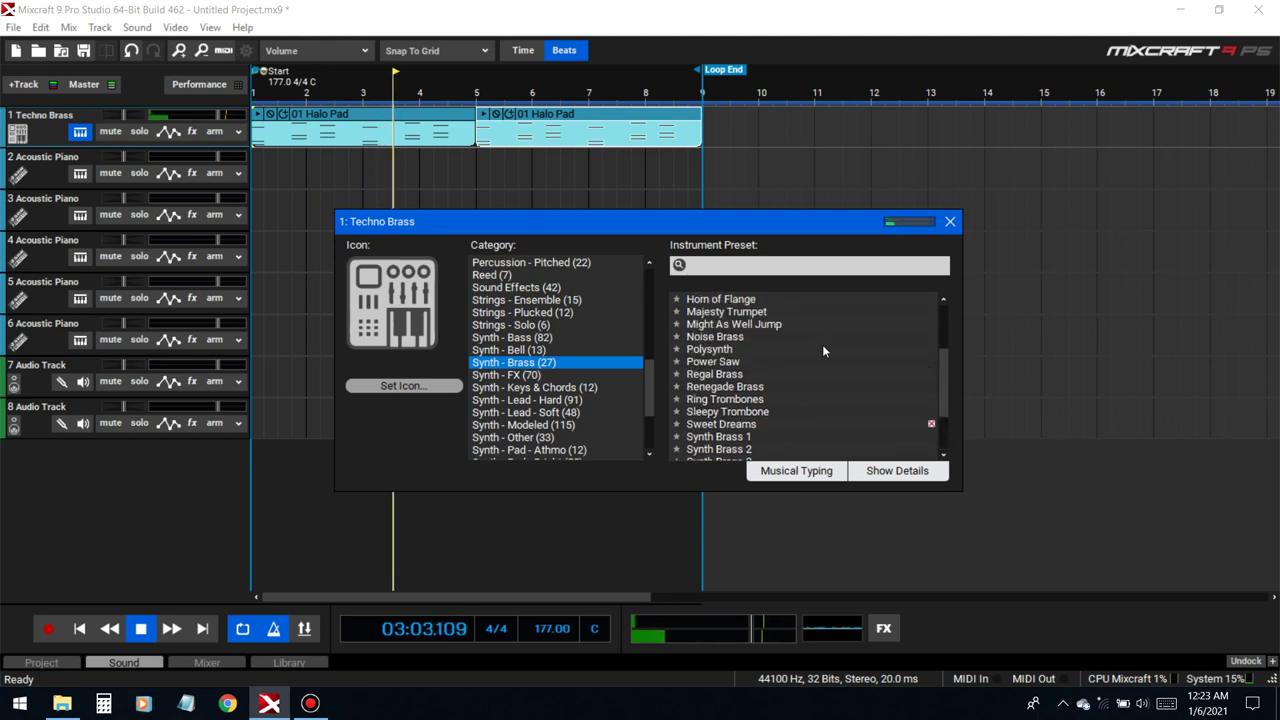
pyautogui.click(728, 349)
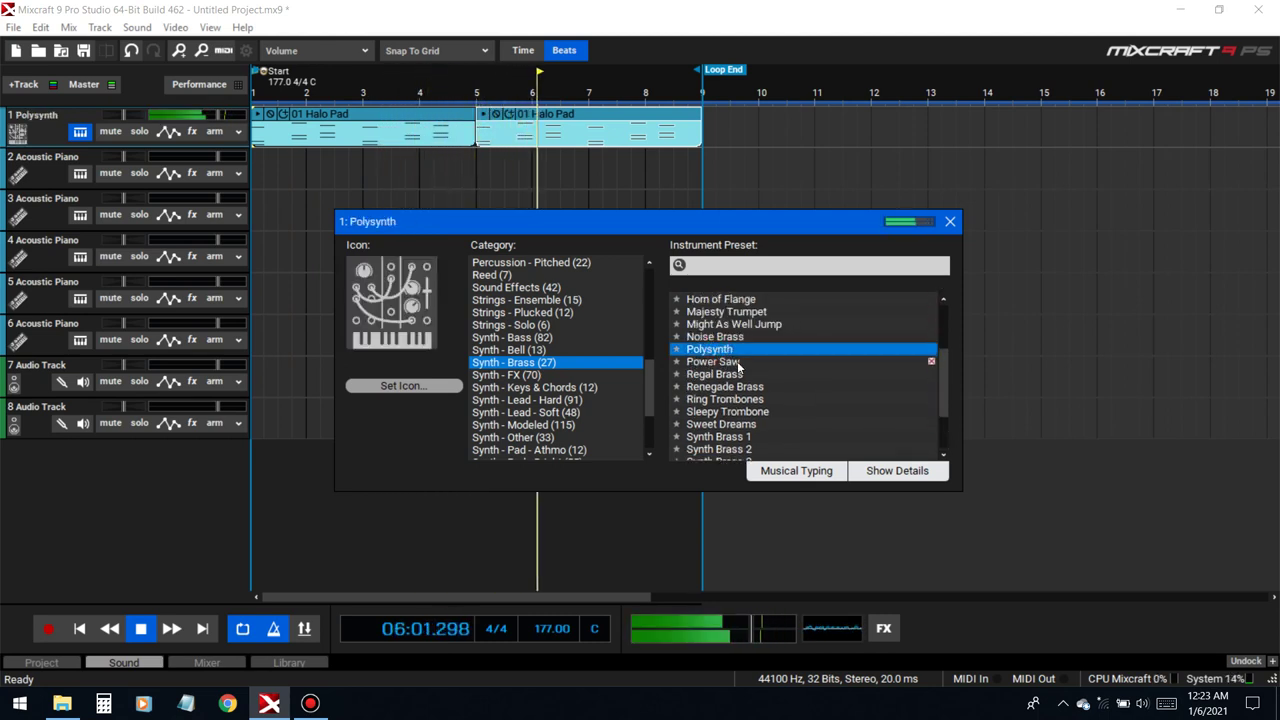
pyautogui.click(738, 363)
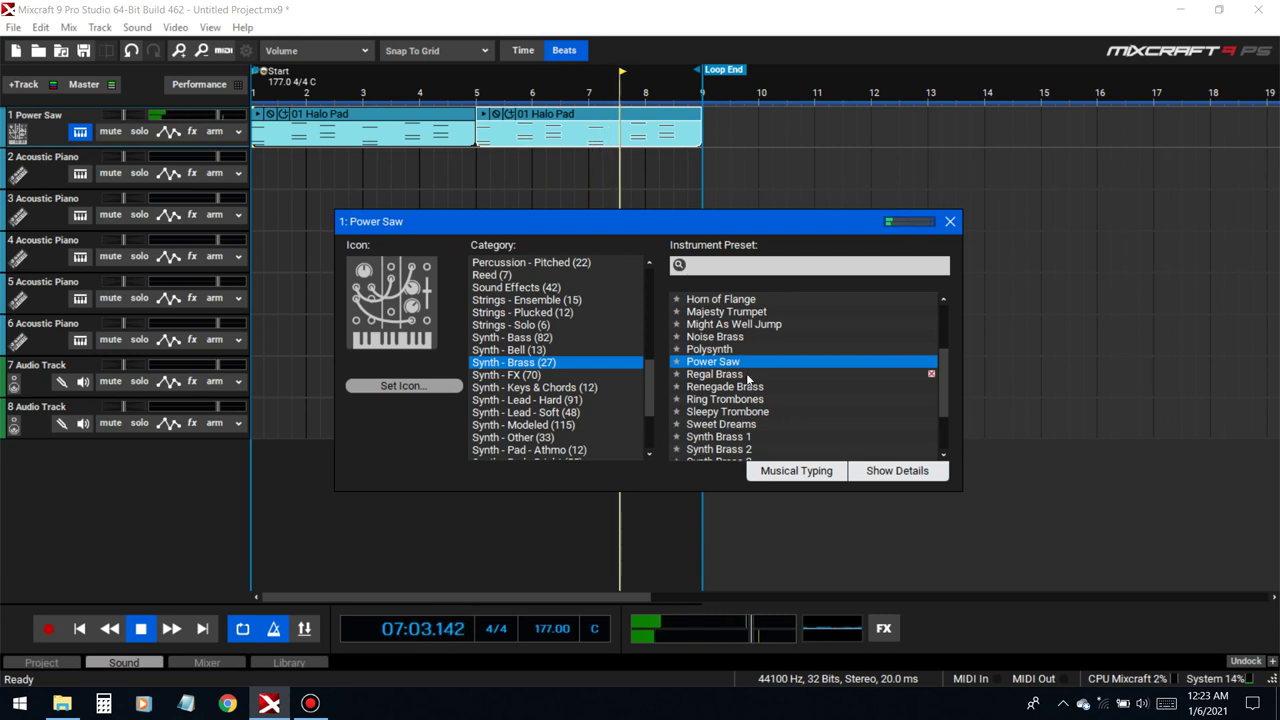
# - Try the Africa, Countdown Brass and CS80 Blade presets on track 1 and settle on Fanfare Section
pyautogui.scroll(3, 730, 325)
pyautogui.click(714, 300)
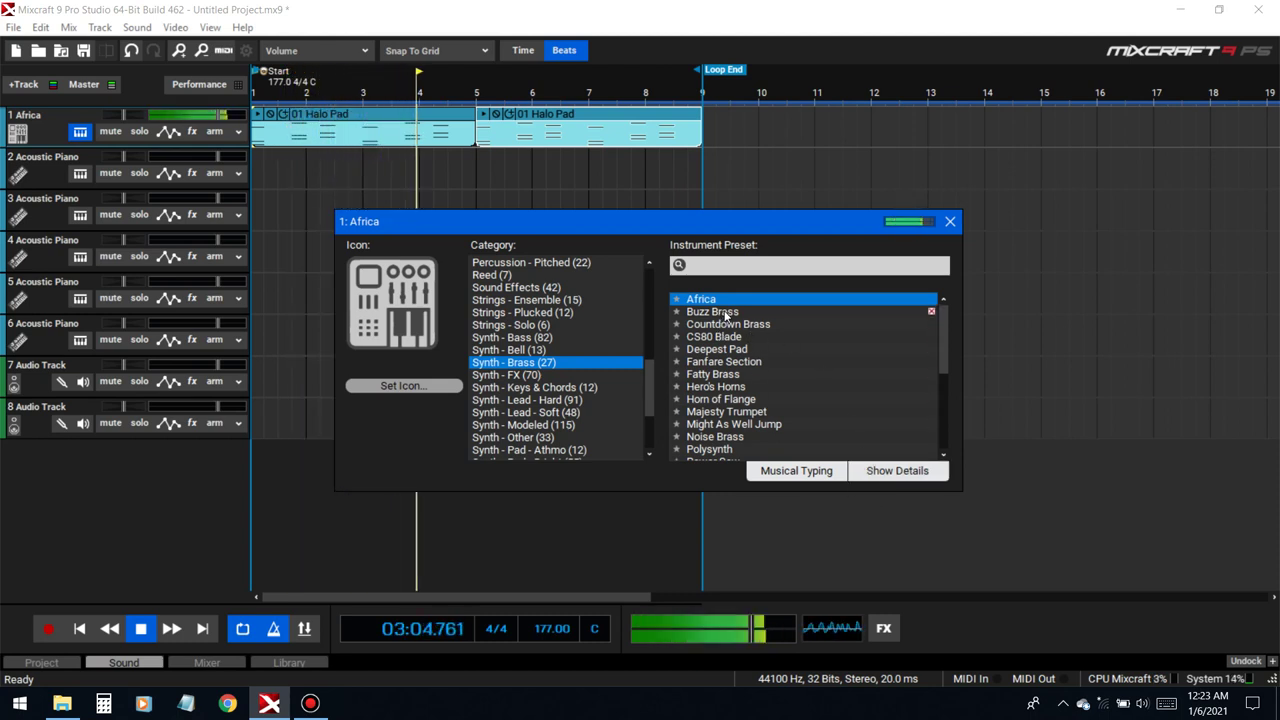
pyautogui.click(720, 323)
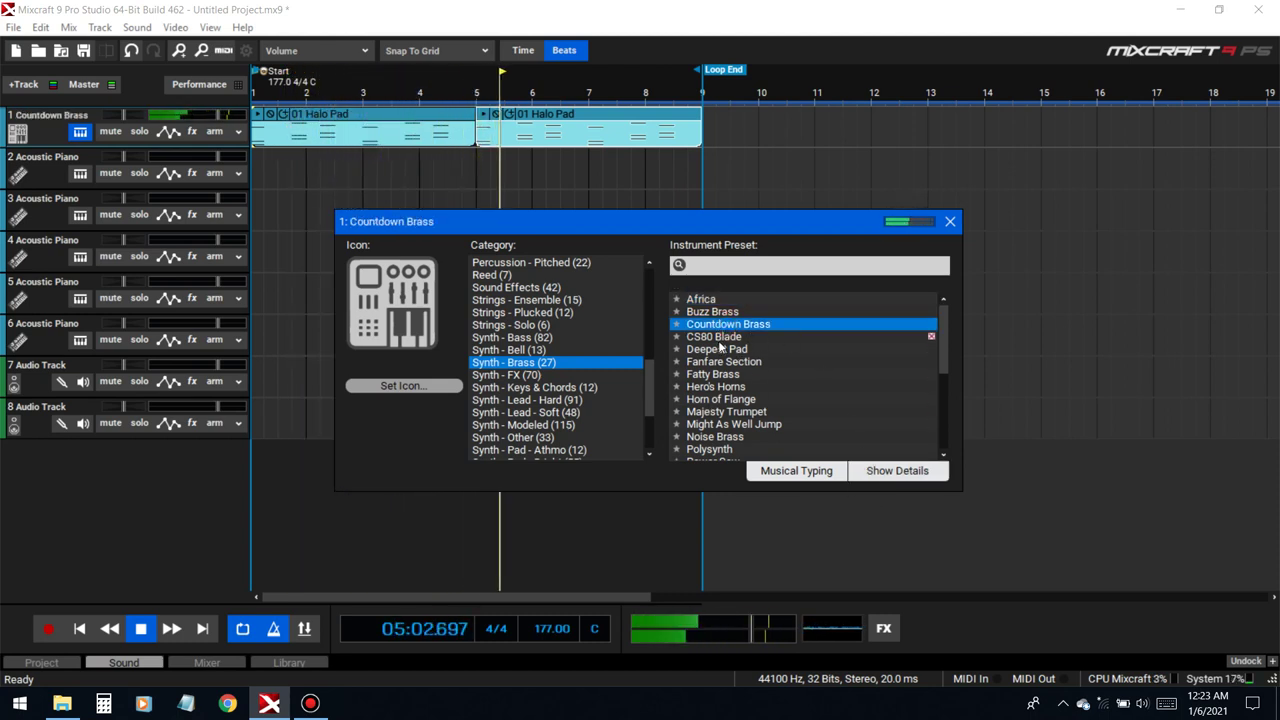
pyautogui.press('Down')
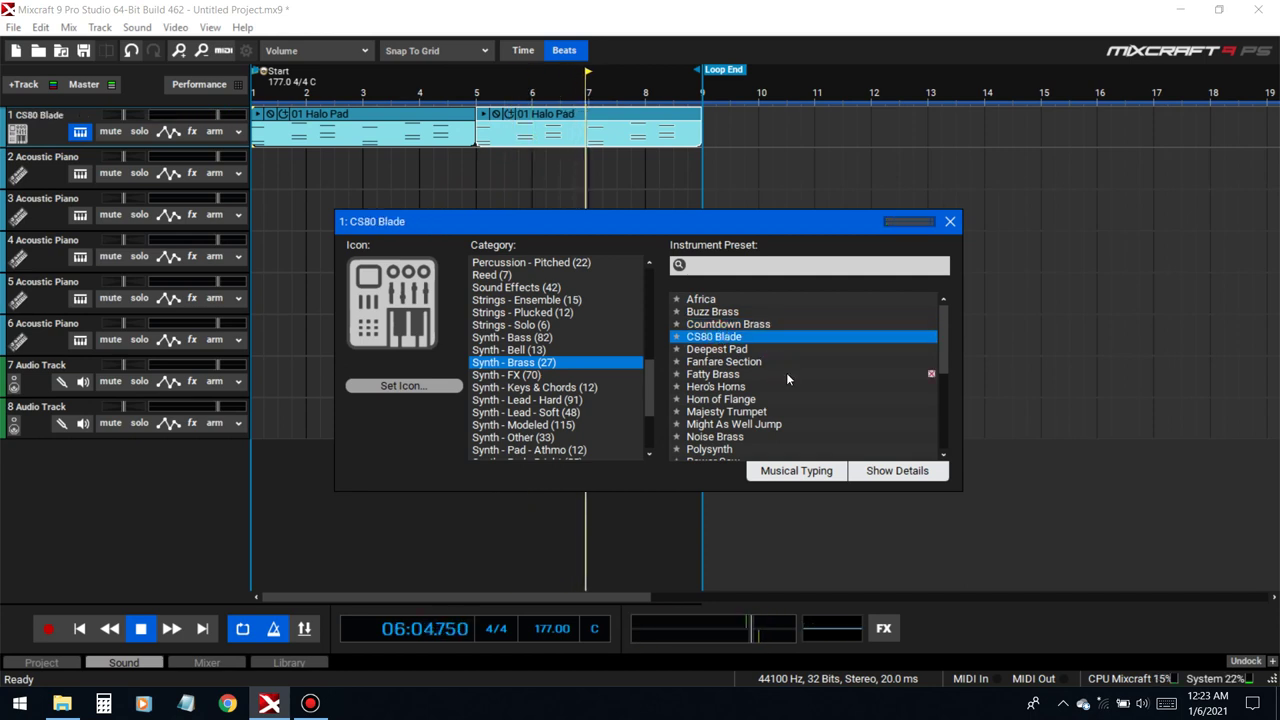
pyautogui.click(726, 364)
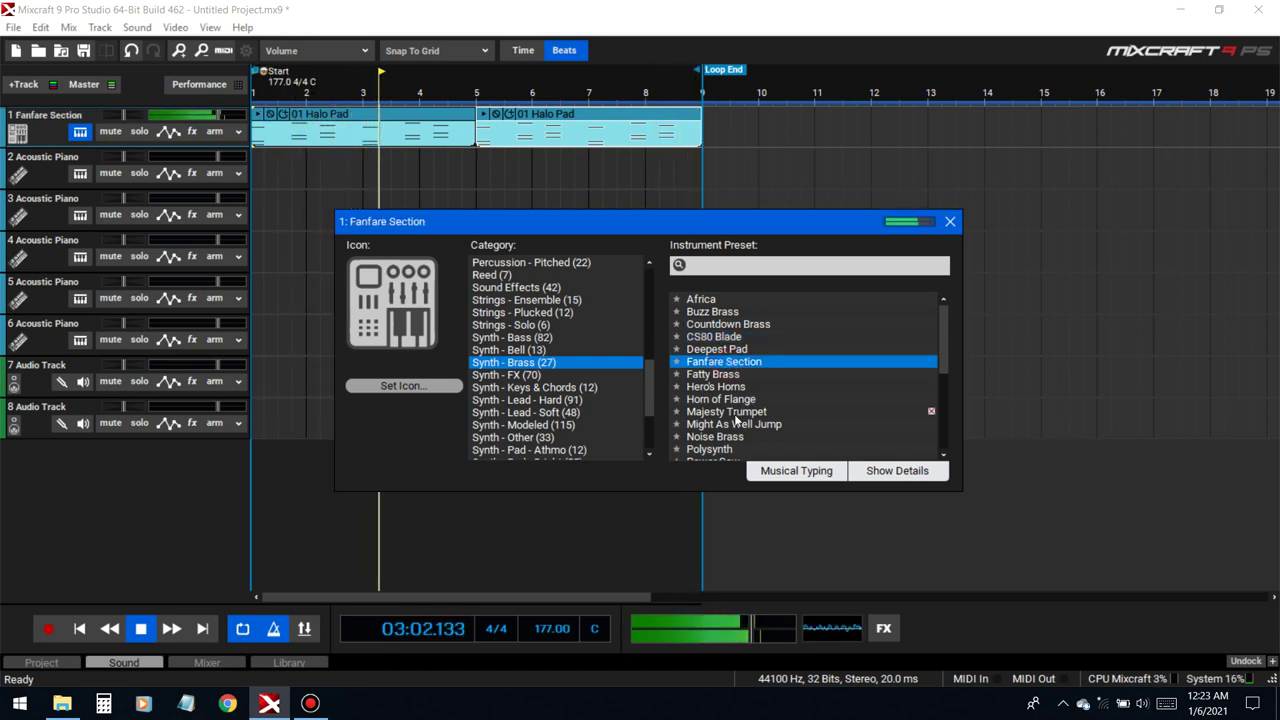
# - Examine the Fanfare Section preset's Glass Viper synth settings while the chords play, then close the synth and instrument windows
pyautogui.click(896, 469)
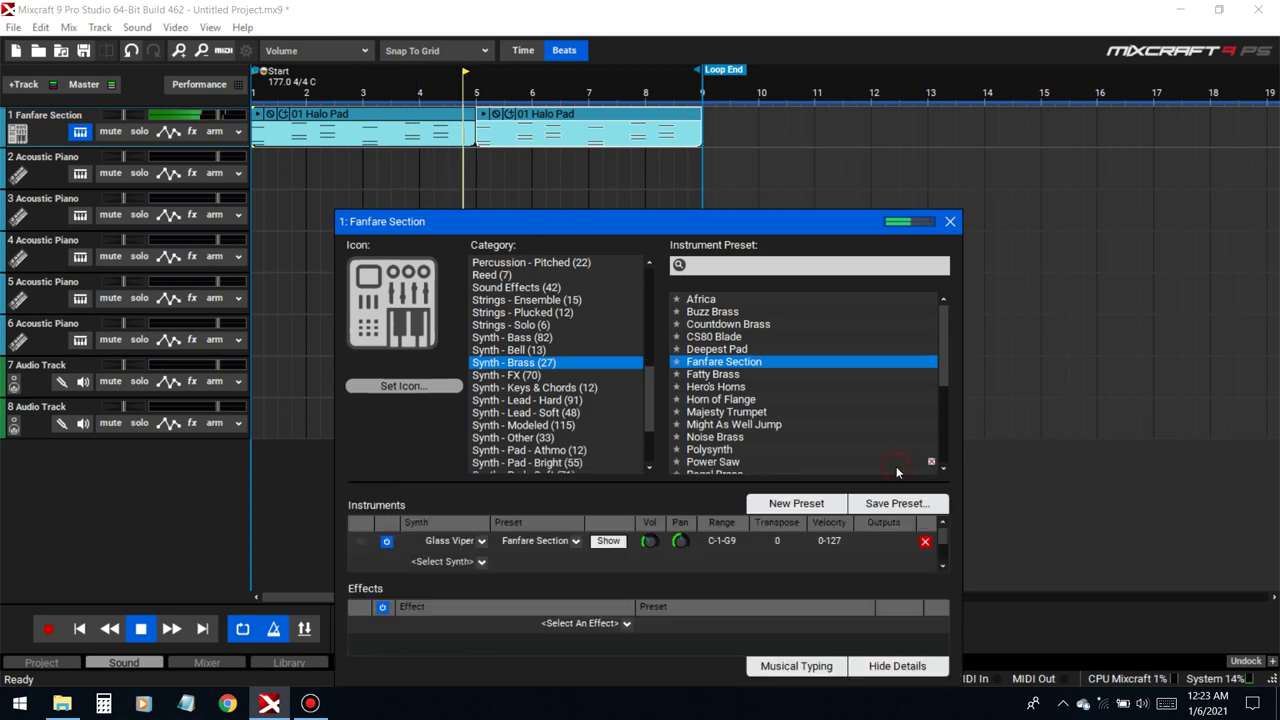
pyautogui.click(609, 542)
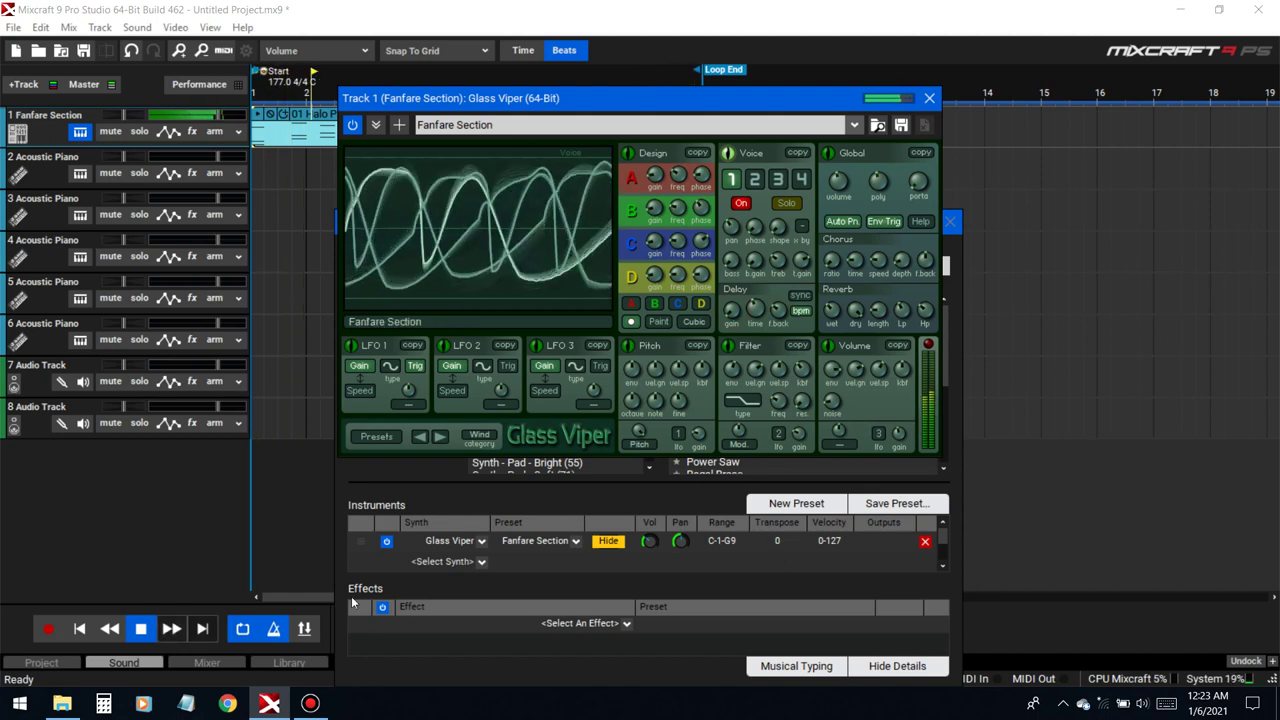
pyautogui.click(986, 639)
pyautogui.press('space')
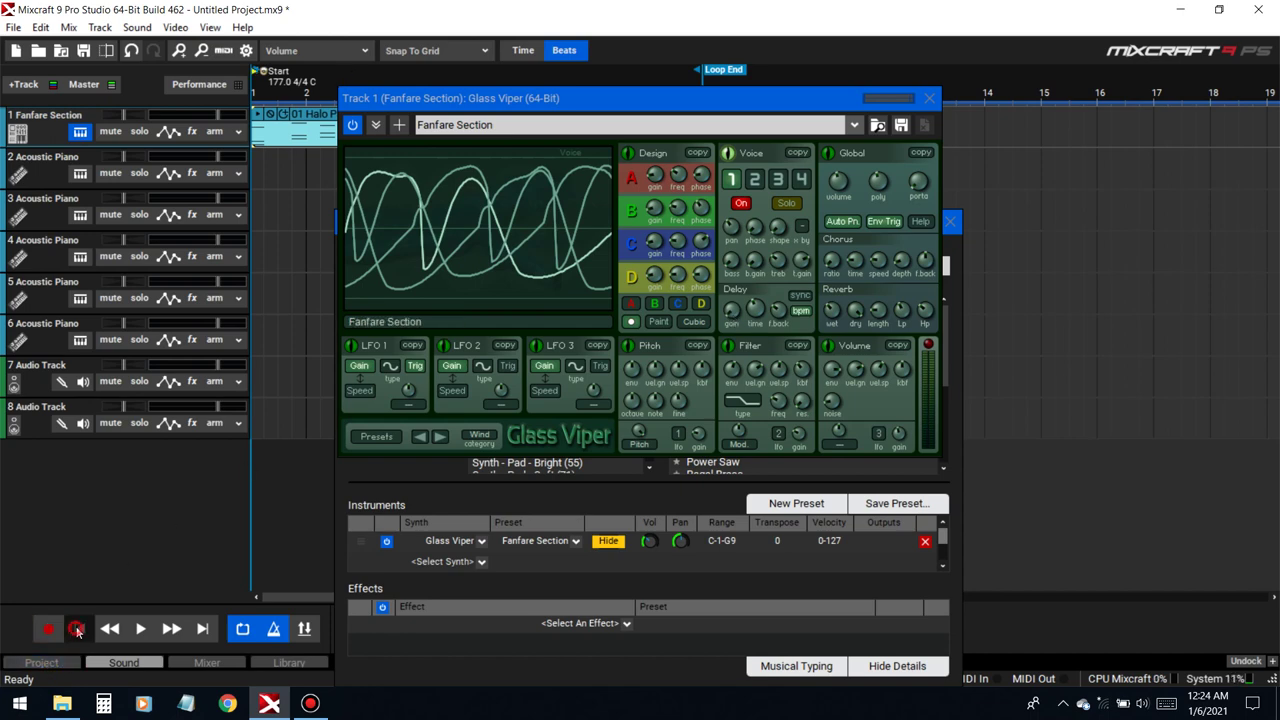
pyautogui.click(141, 628)
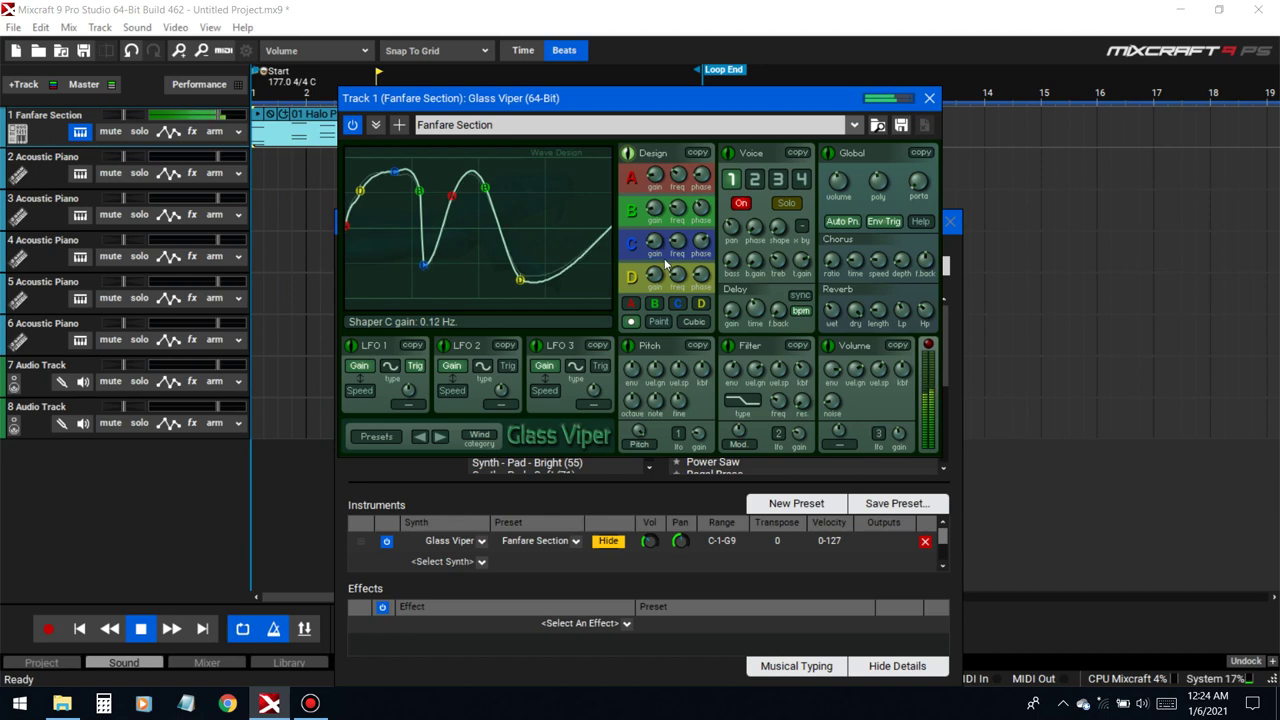
pyautogui.click(928, 101)
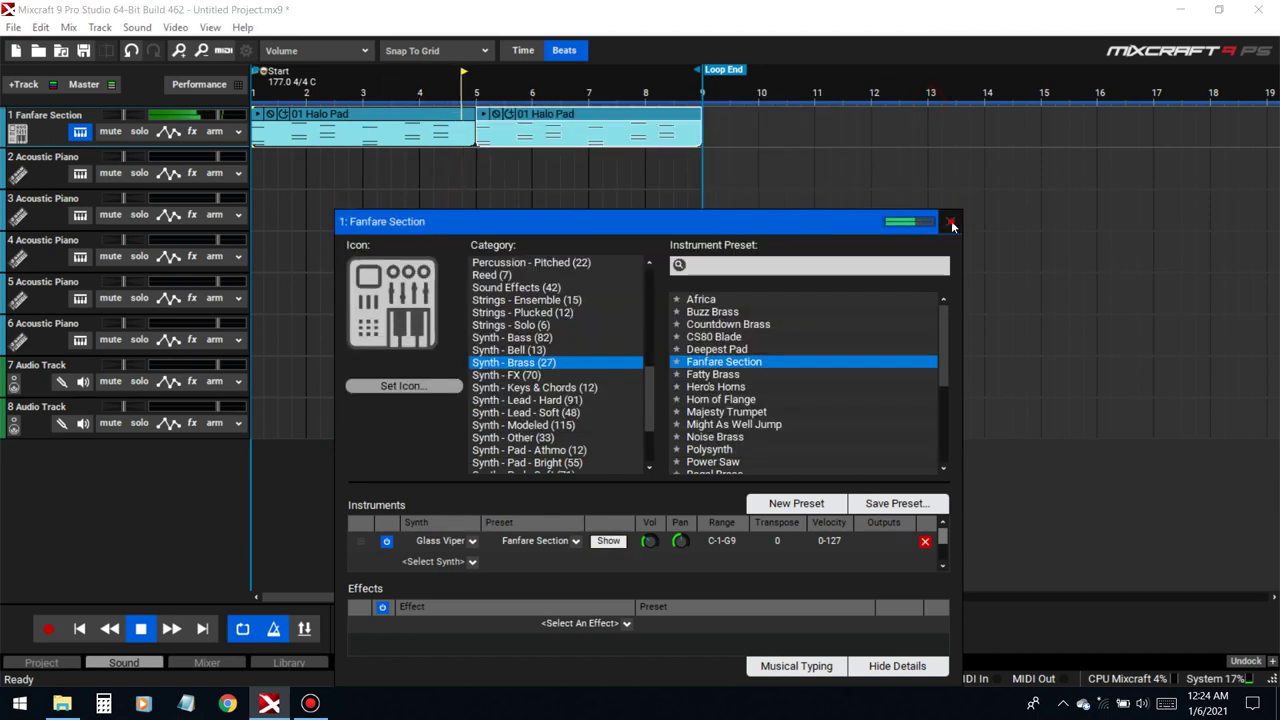
pyautogui.click(950, 221)
# - Assign the Talking Lead preset from the Synth - Lead - Soft category to track 2
pyautogui.click(79, 175)
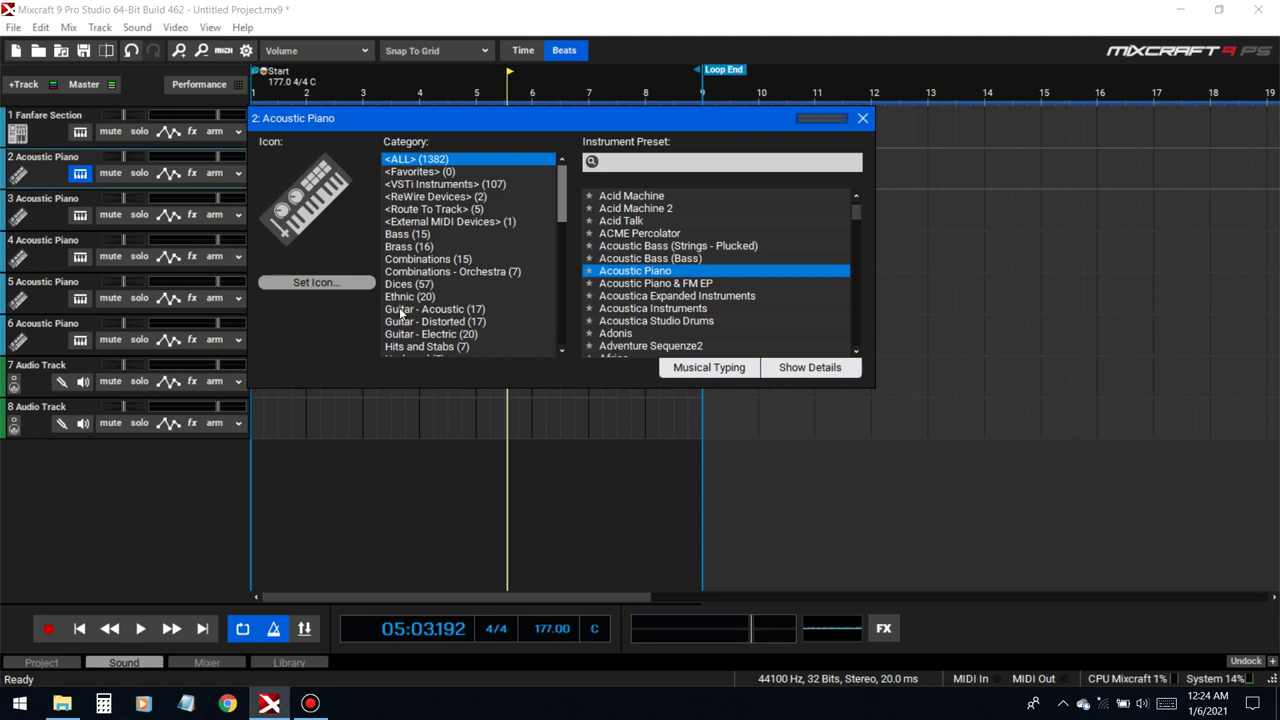
pyautogui.scroll(-8, 500, 272)
pyautogui.scroll(3, 503, 261)
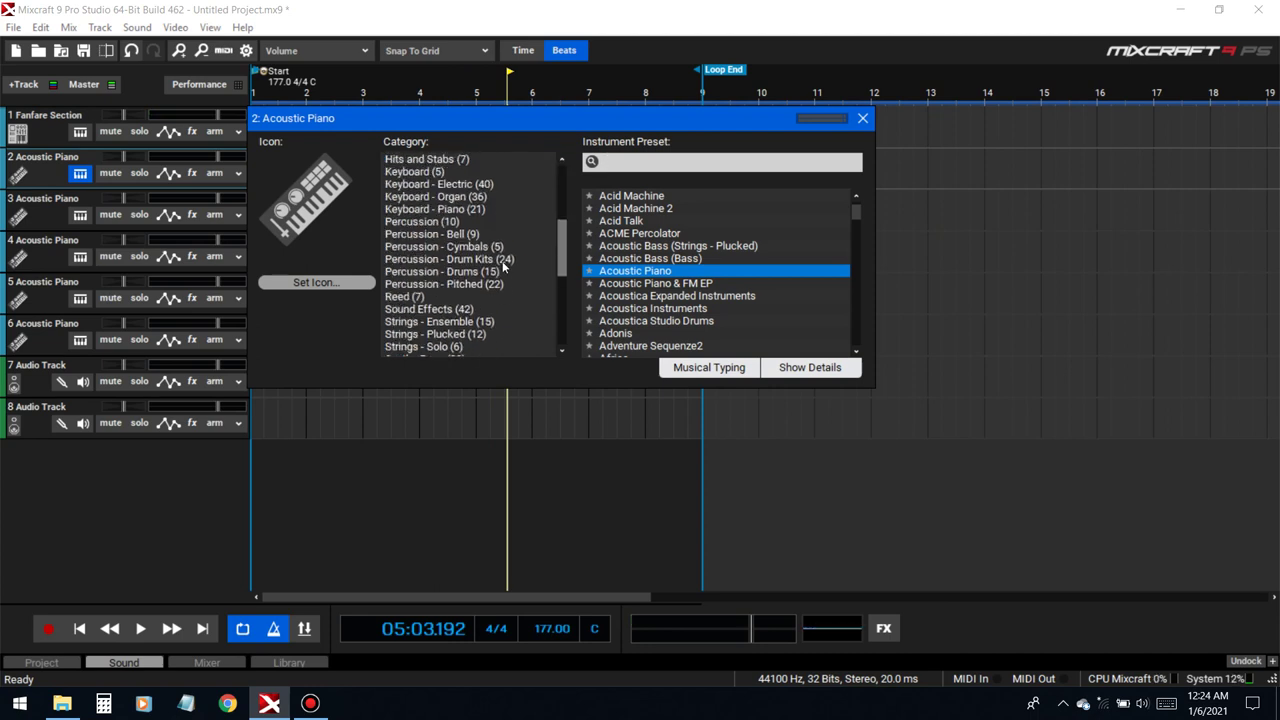
pyautogui.scroll(-6, 502, 261)
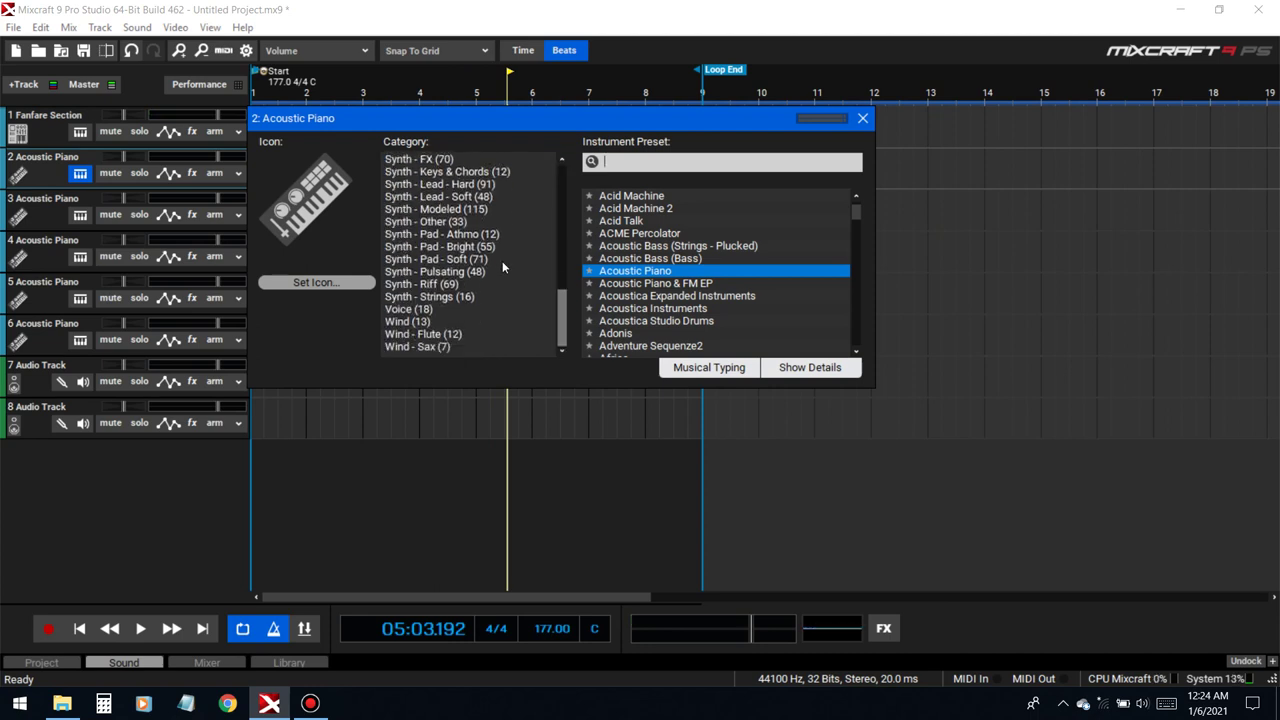
pyautogui.scroll(2, 425, 242)
pyautogui.click(445, 271)
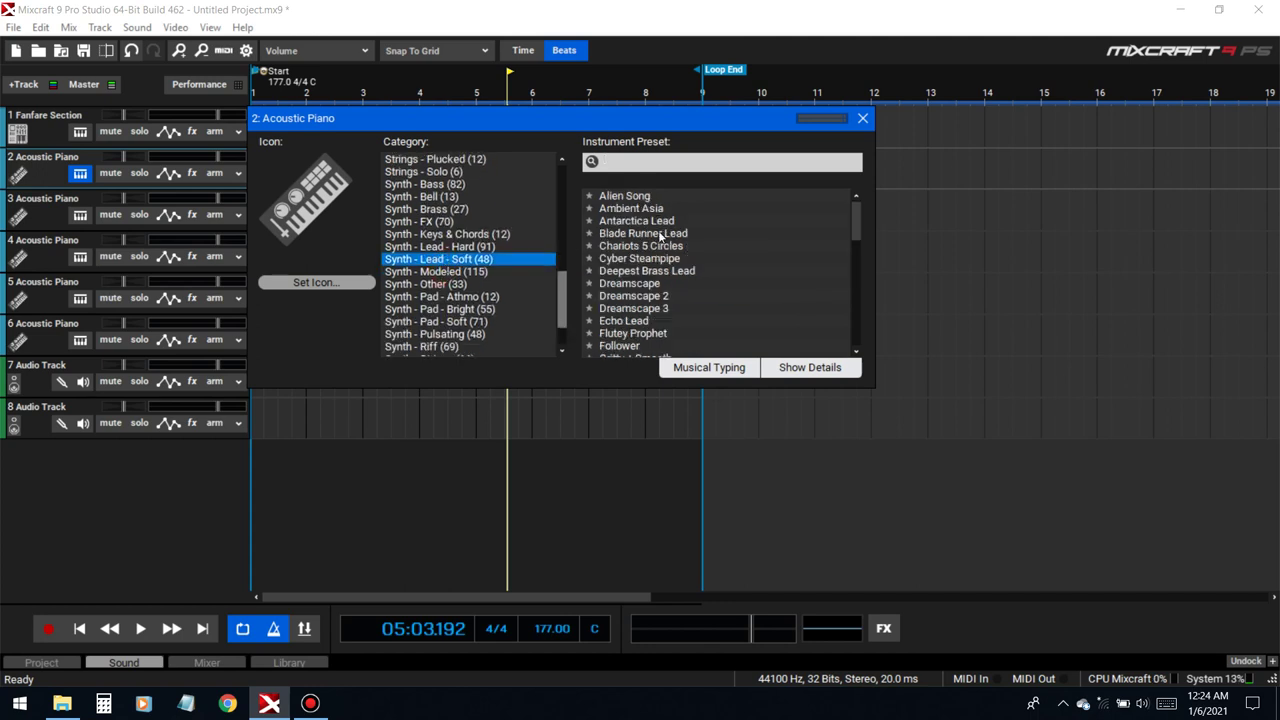
pyautogui.moveTo(848, 221); pyautogui.dragTo(872, 344)
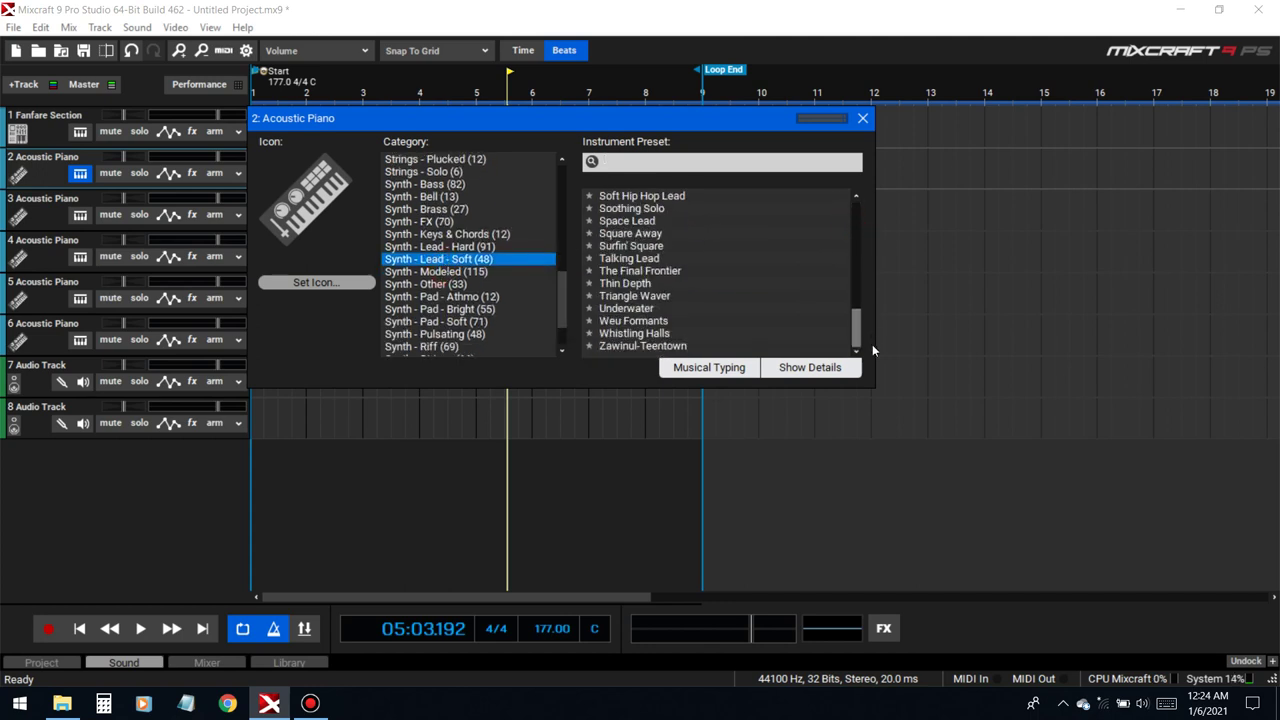
pyautogui.click(620, 262)
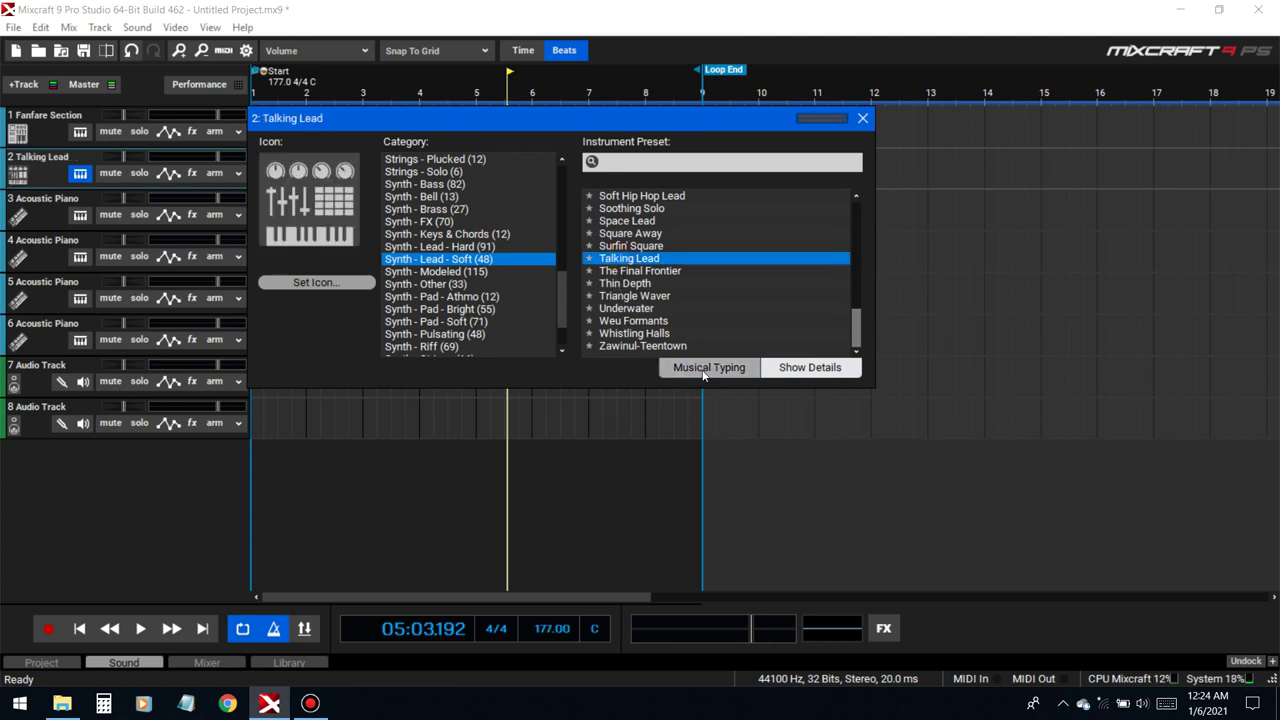
# - Open Musical Typing for track 2, test a few notes, close the instrument window and move the keyboard below the clips
pyautogui.click(698, 368)
pyautogui.press('a')
pyautogui.press('g')
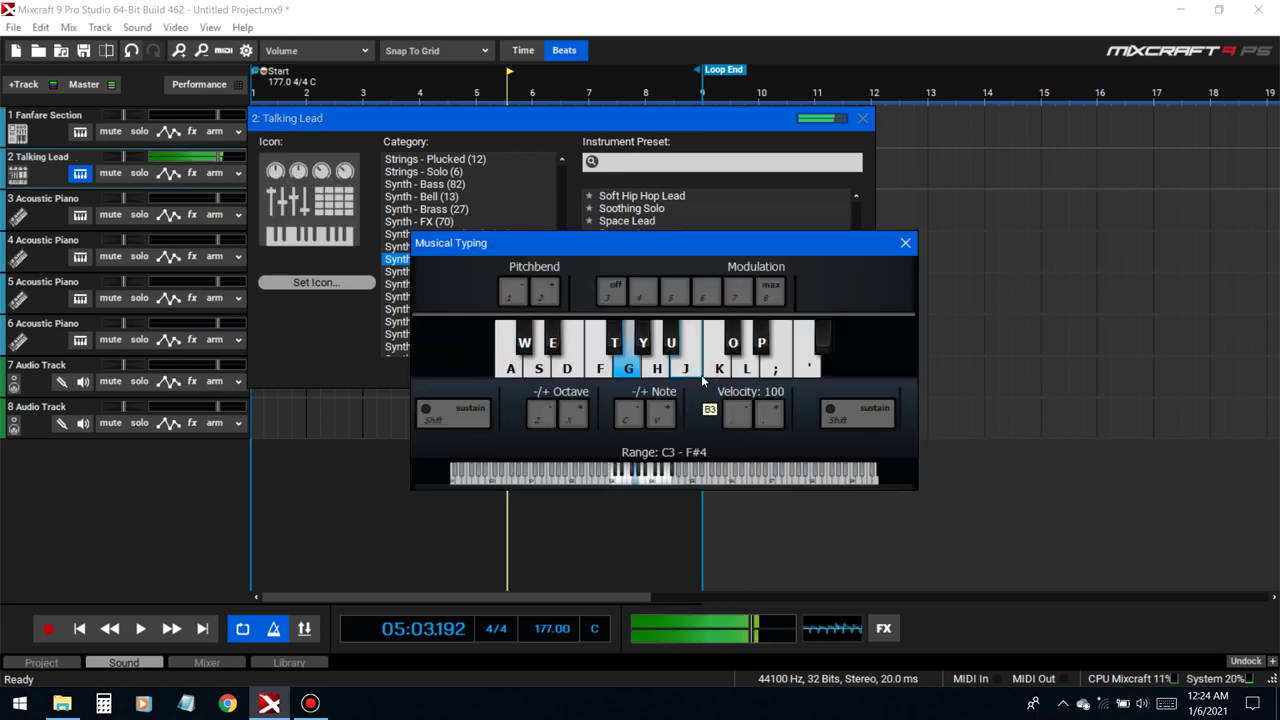
pyautogui.click(860, 120)
pyautogui.moveTo(841, 244); pyautogui.dragTo(943, 370)
pyautogui.press('j')
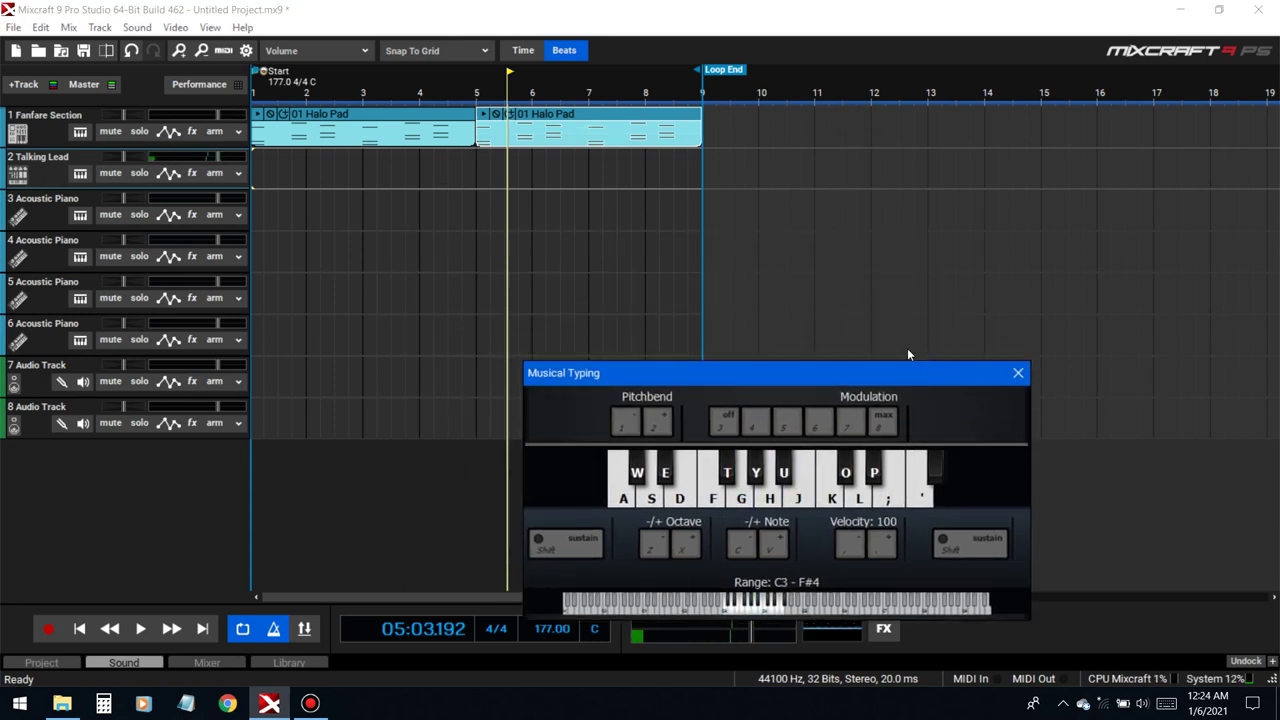
# - Play the progression from the start, check the first Halo Pad clip's notes in the clip editor, and close it along with Musical Typing
pyautogui.click(81, 628)
pyautogui.press('space')
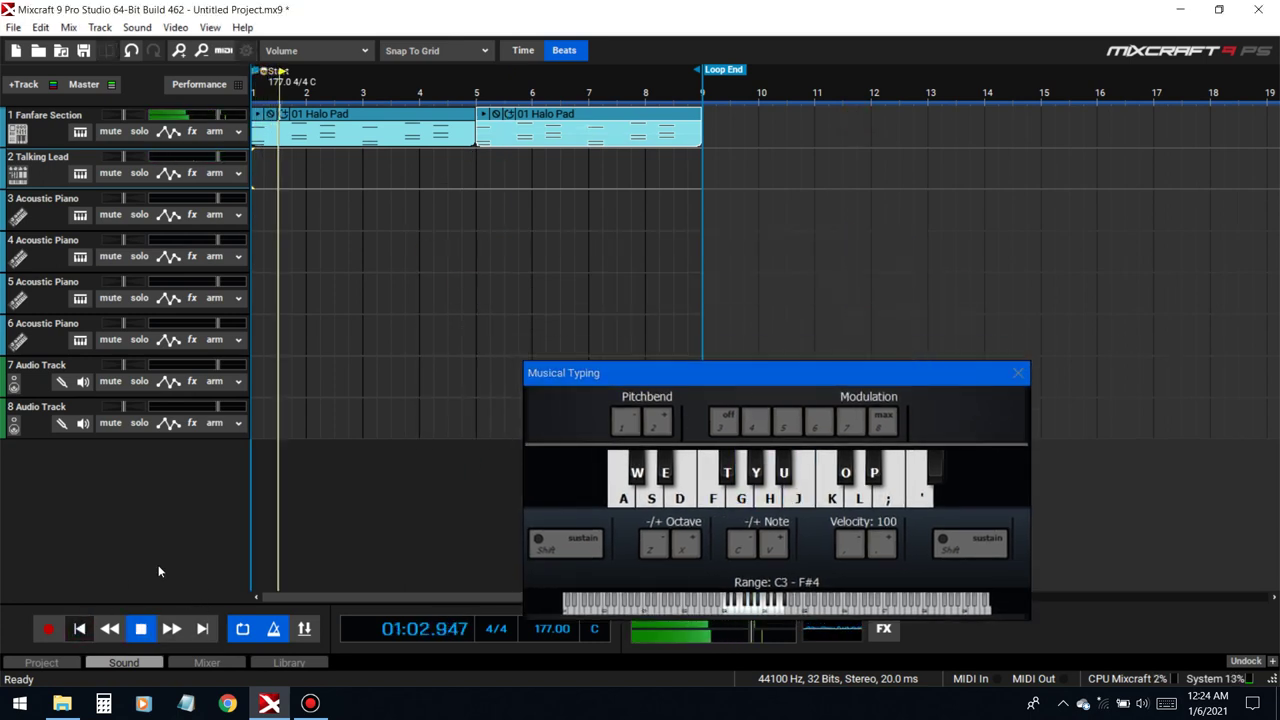
pyautogui.press('space')
pyautogui.doubleClick(383, 120)
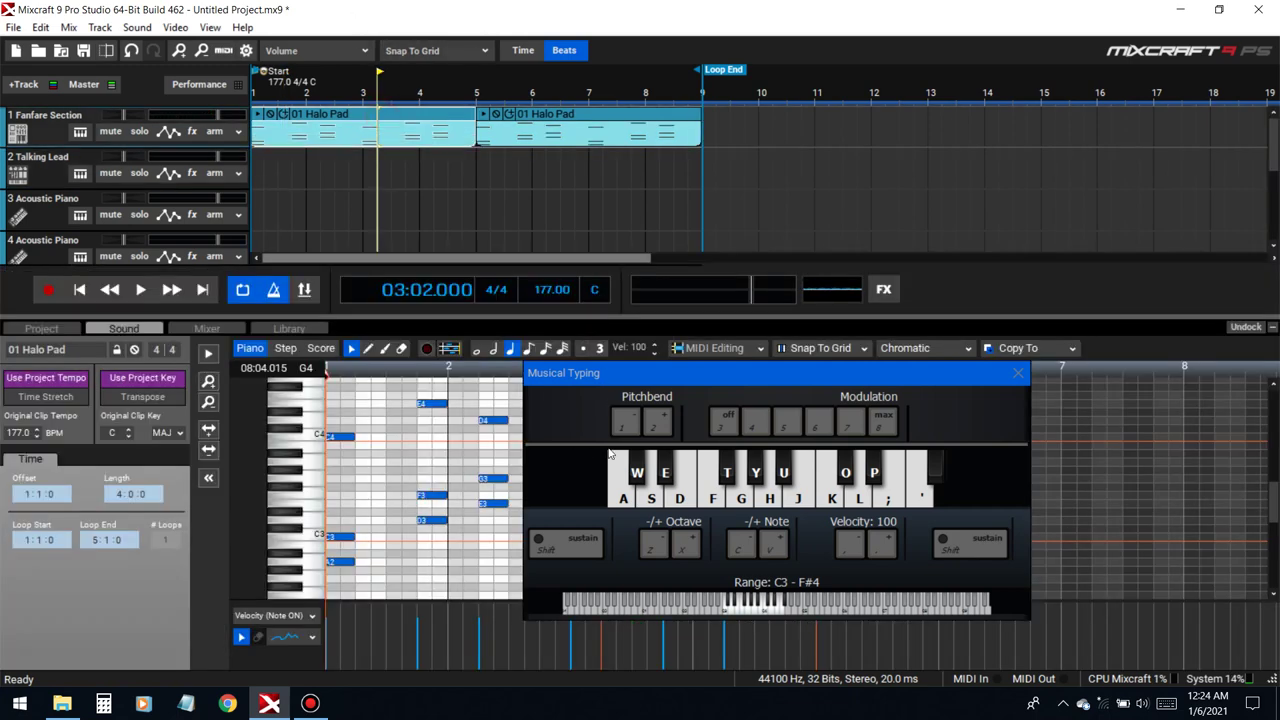
pyautogui.click(1018, 373)
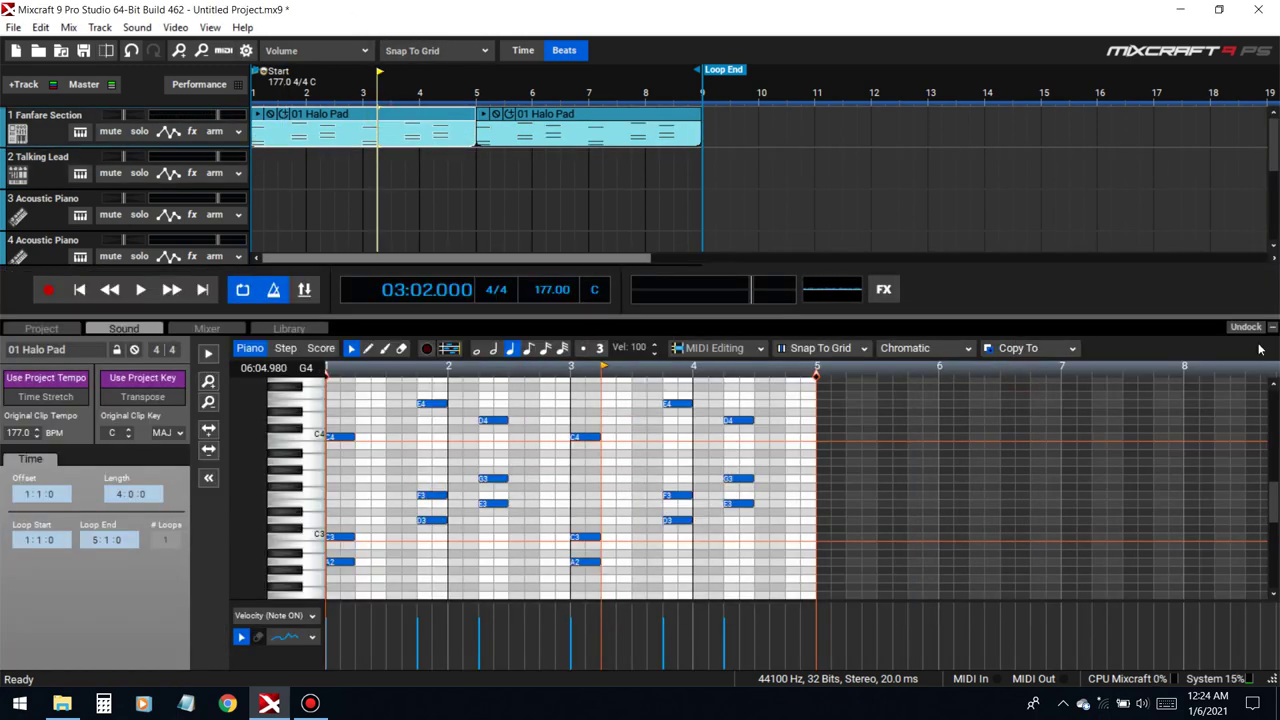
pyautogui.click(1273, 329)
# - Add the Auto-Key (VST3) effect to the master track
pyautogui.click(883, 628)
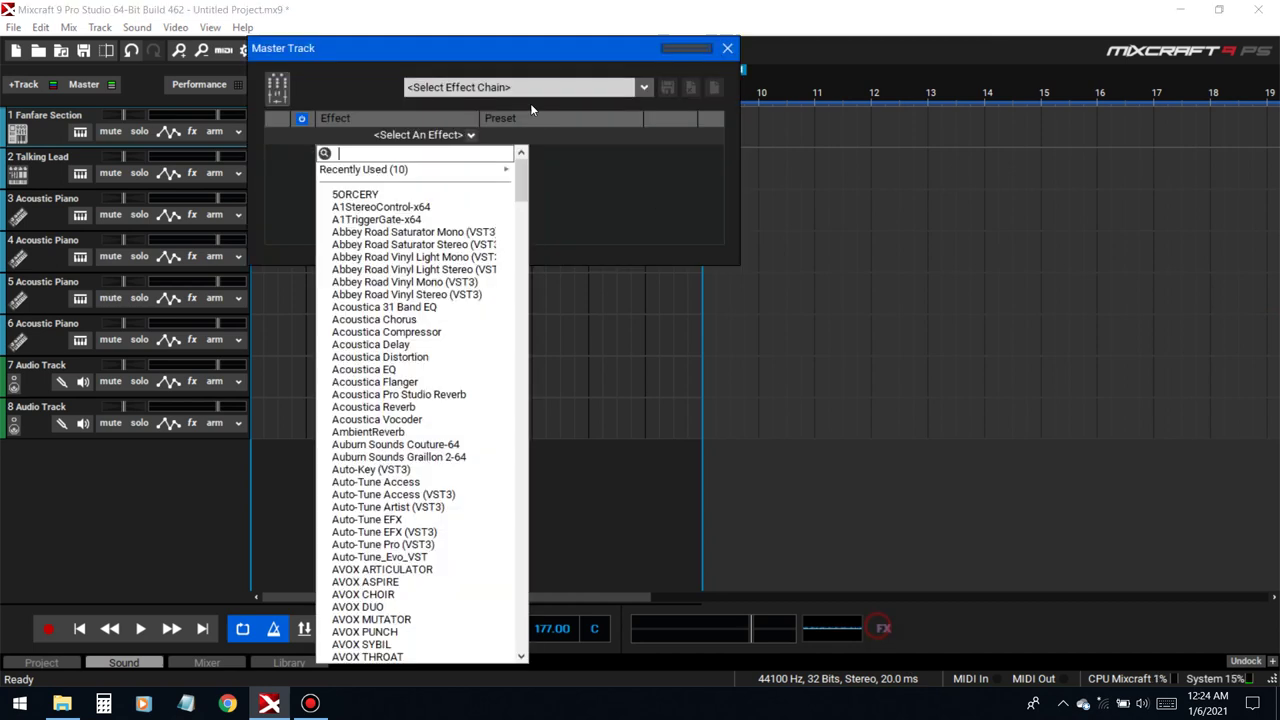
pyautogui.click(597, 195)
pyautogui.click(434, 140)
pyautogui.write('au')
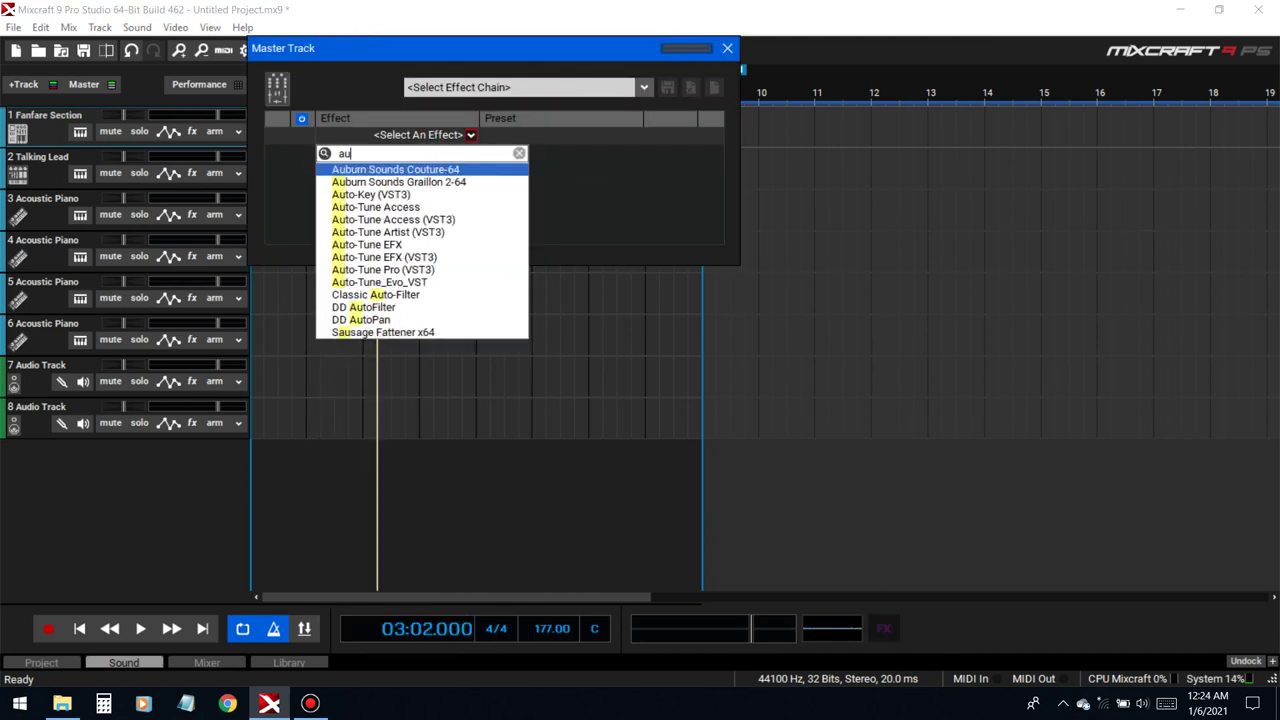
pyautogui.write('t')
pyautogui.click(370, 166)
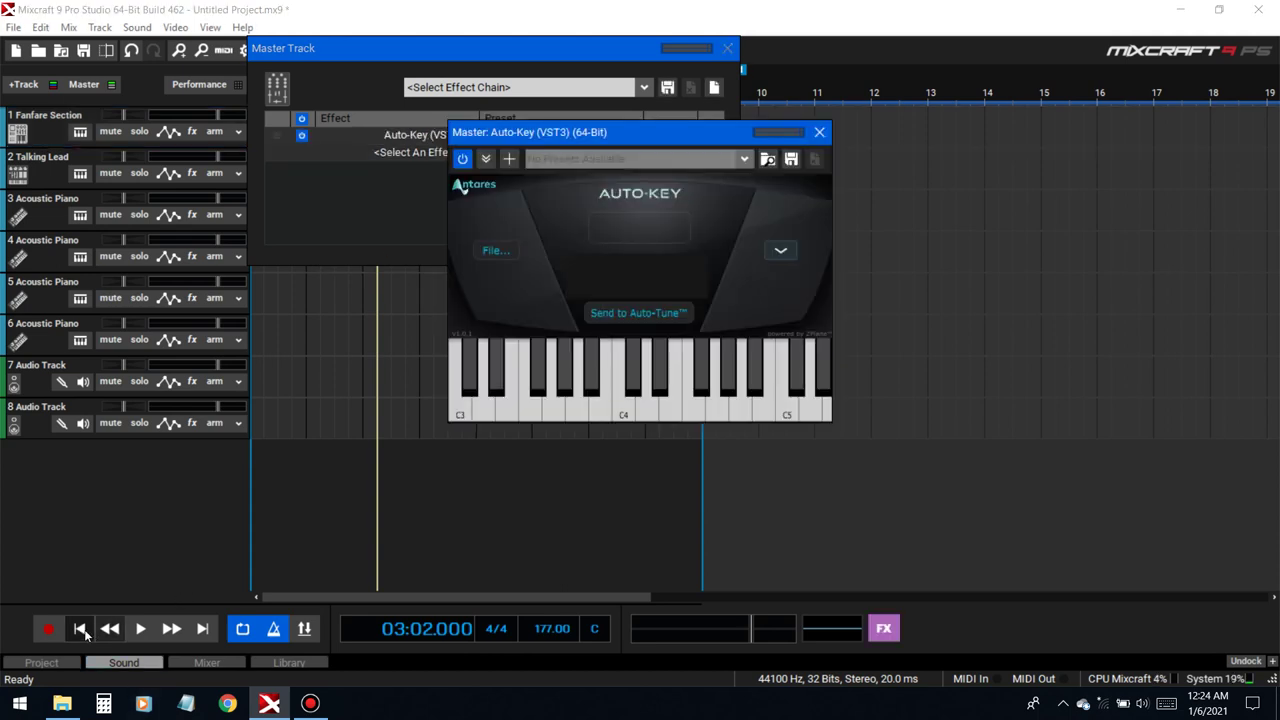
# - Play the progression from the start to detect its key with Auto-Key, then remove the effect and close the master effects window
pyautogui.click(81, 628)
pyautogui.click(140, 628)
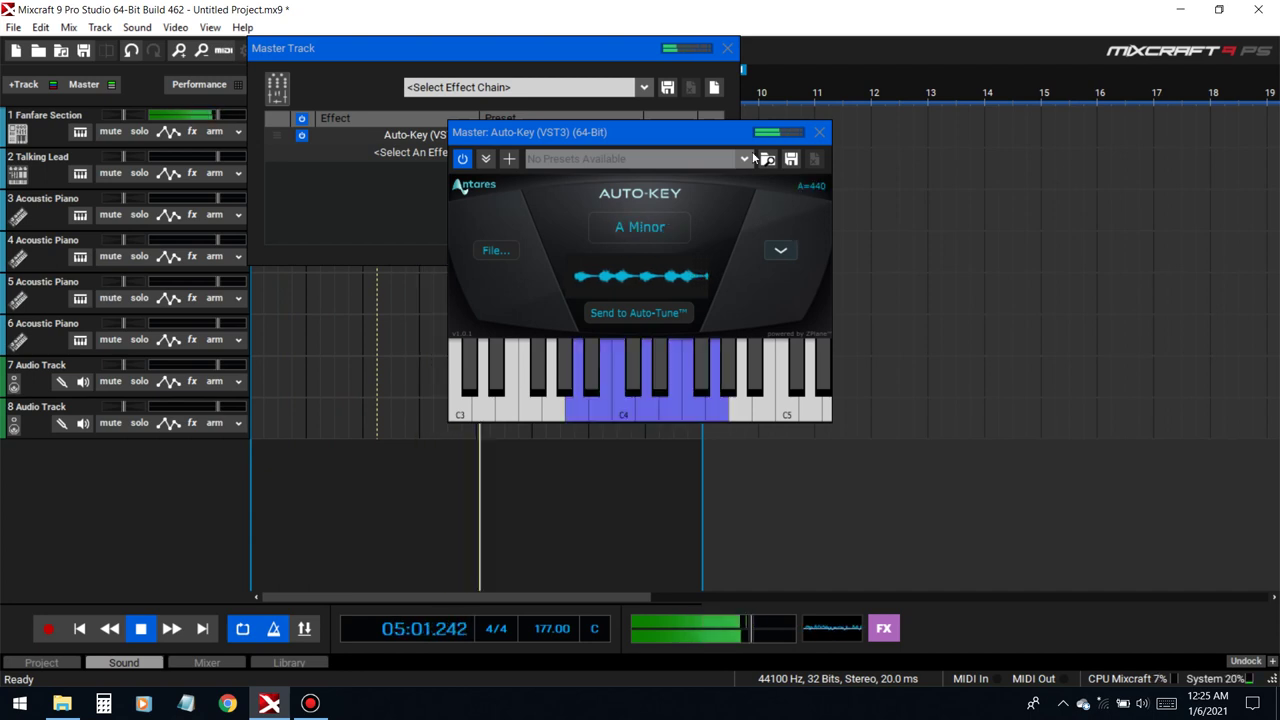
pyautogui.press('space')
pyautogui.click(818, 132)
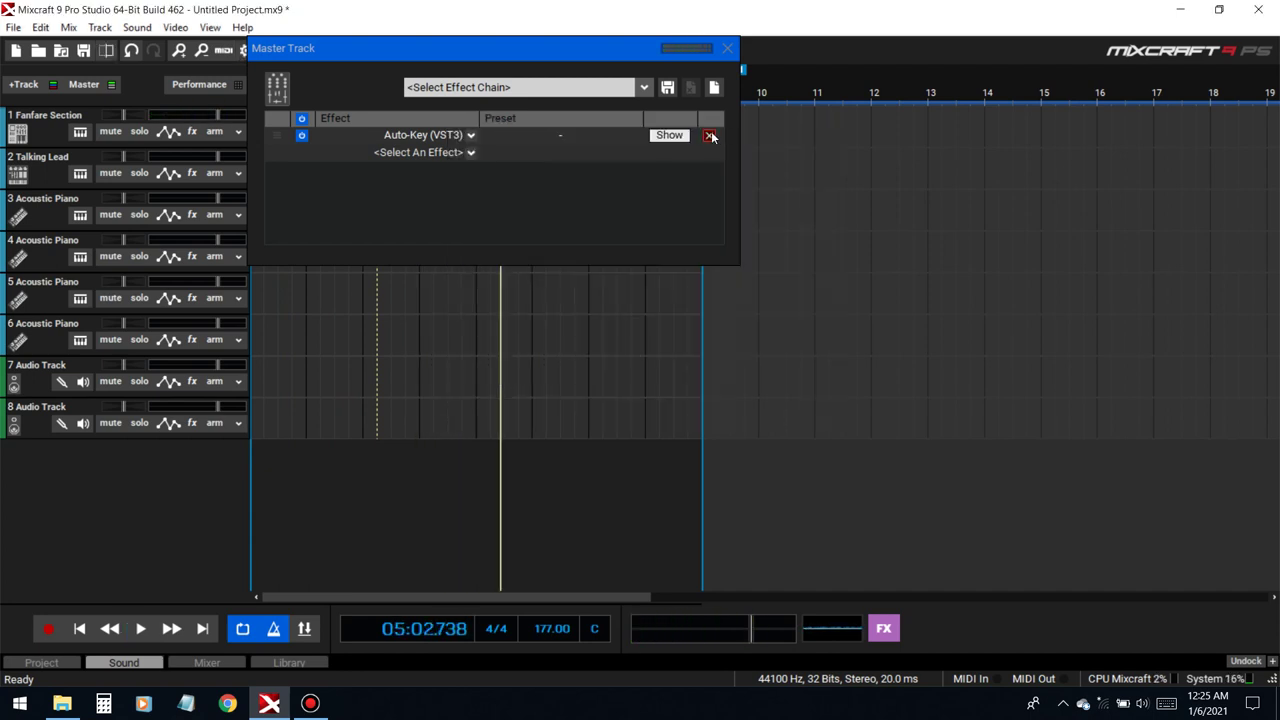
pyautogui.click(709, 135)
pyautogui.click(727, 48)
# - Select track 2 and audition Talking Lead notes between A3 and D4 with Musical Typing
pyautogui.click(312, 178)
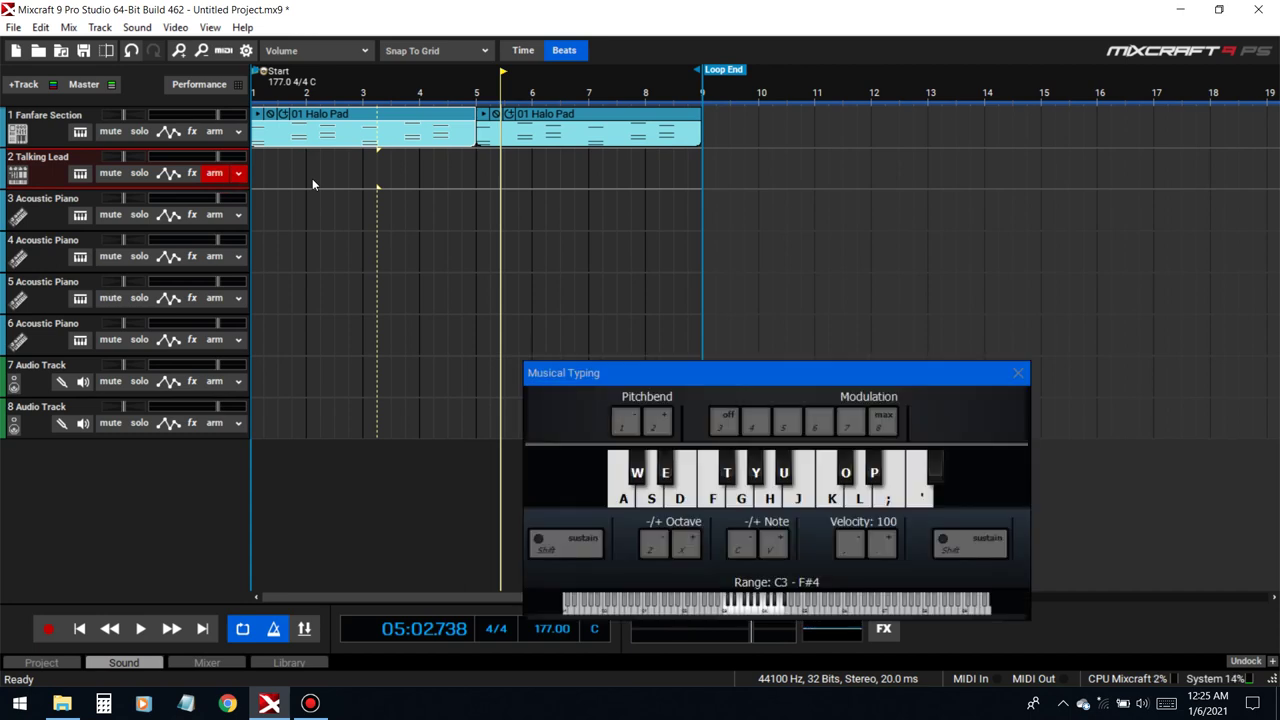
pyautogui.press('h')
pyautogui.press('h')
pyautogui.press('h')
pyautogui.press('j')
pyautogui.press('k')
pyautogui.press('h')
pyautogui.press('l')
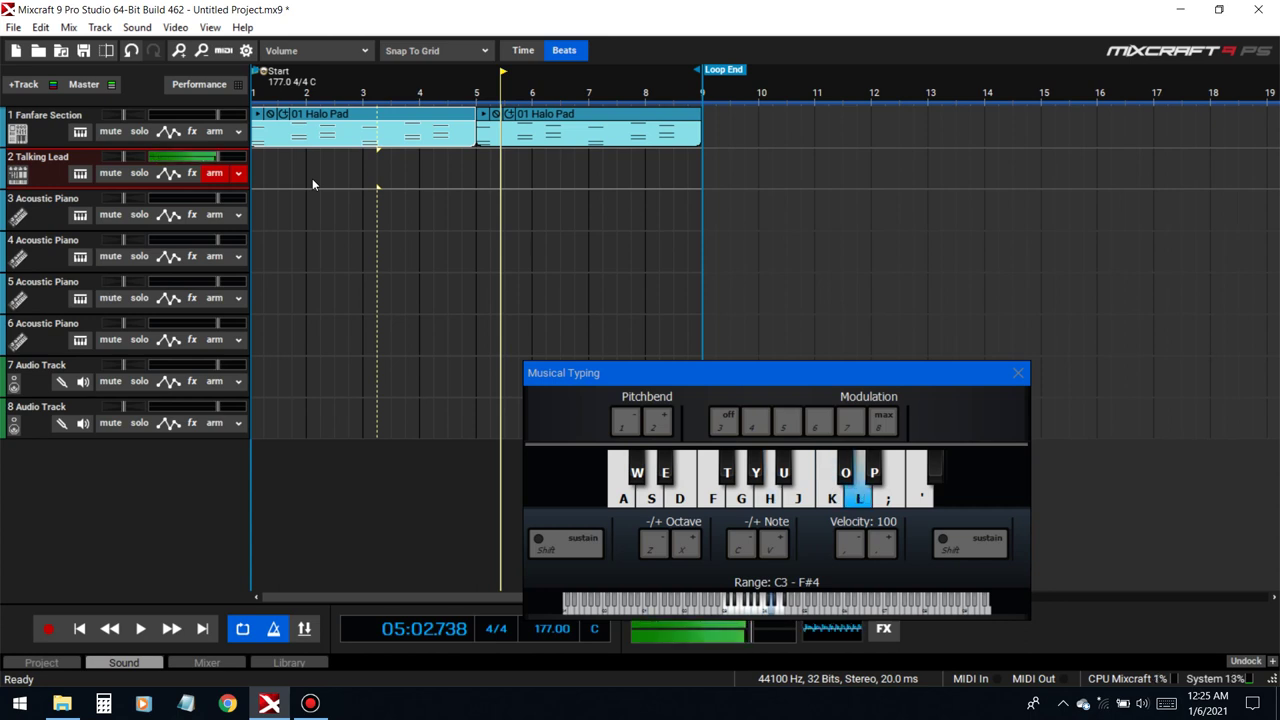
# - Play the progression briefly, stop it, and try out Talking Lead notes between A3 and E4
pyautogui.press('space')
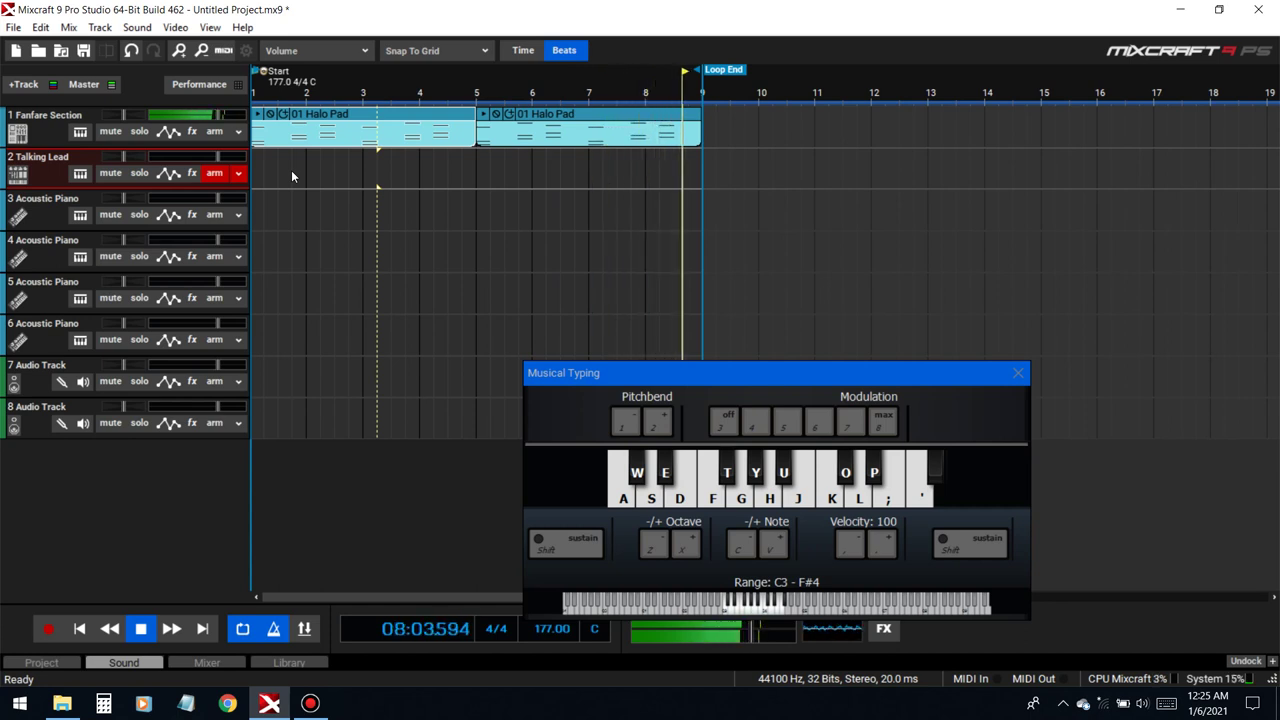
pyautogui.press('space')
pyautogui.press('k')
pyautogui.press(';')
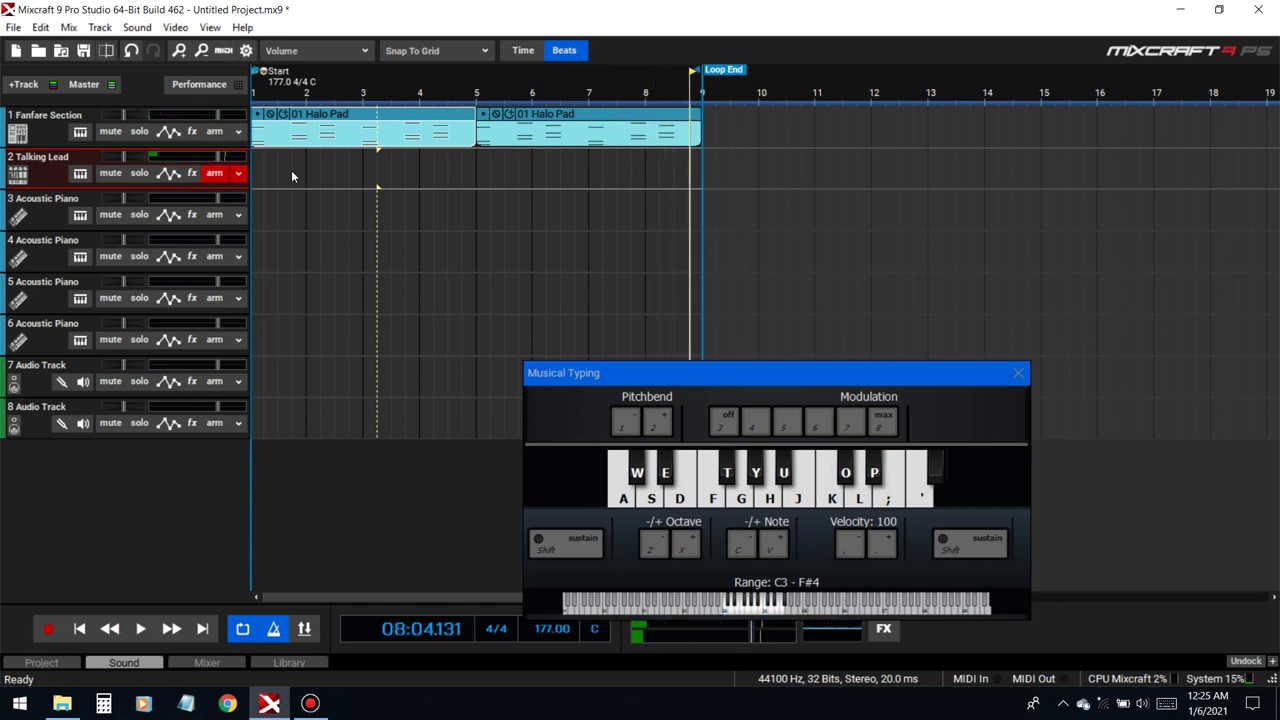
pyautogui.press(';')
pyautogui.press('l')
pyautogui.press('k')
pyautogui.press('l')
pyautogui.press('k')
pyautogui.press('h')
pyautogui.press('l')
# - Play the progression from the start and improvise a Talking Lead melody over it between G3 and E4
pyautogui.press('Home')
pyautogui.press('space')
pyautogui.press(';')
pyautogui.press('k')
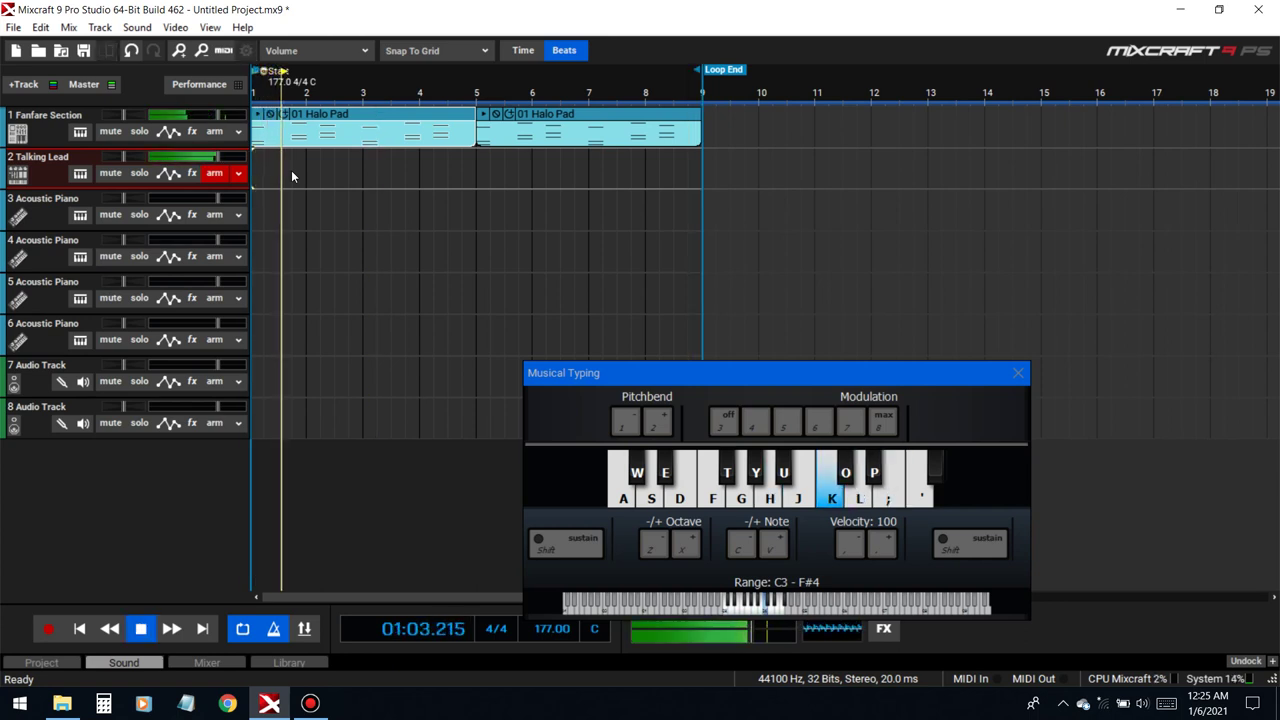
pyautogui.press('h')
pyautogui.press('l')
pyautogui.press('k')
pyautogui.press(';')
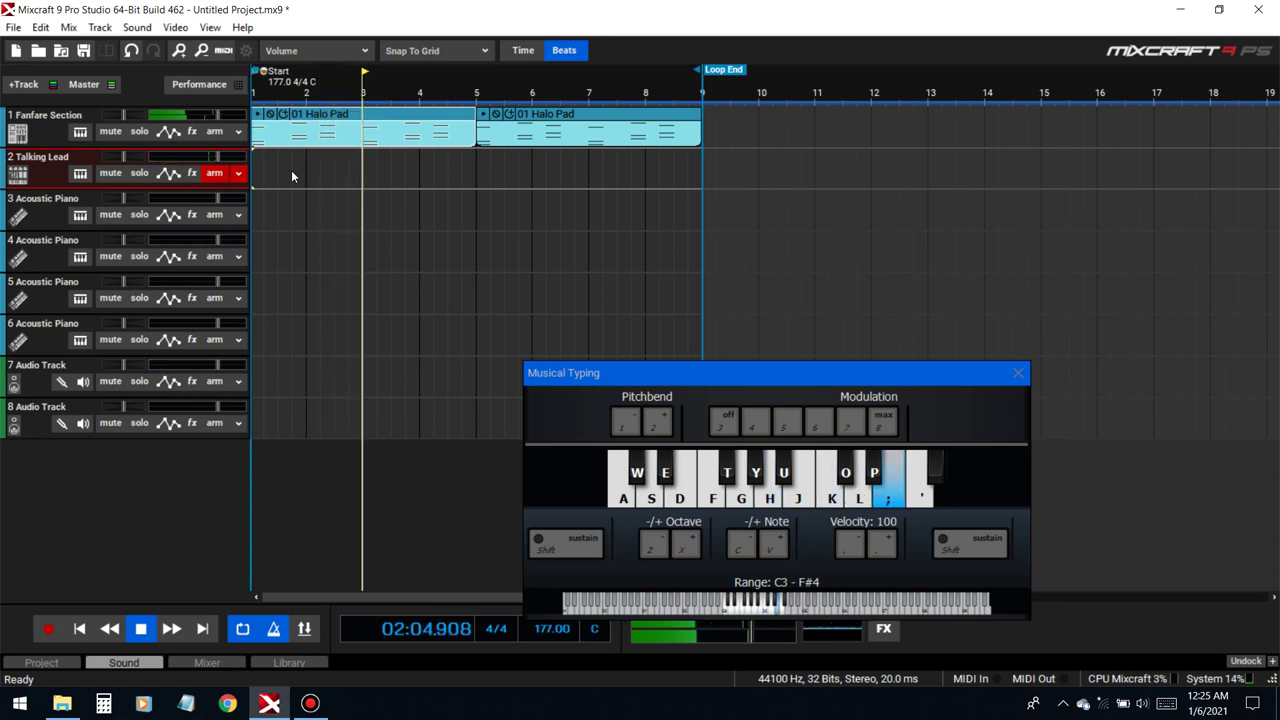
pyautogui.press('l')
pyautogui.press('k')
pyautogui.press('g')
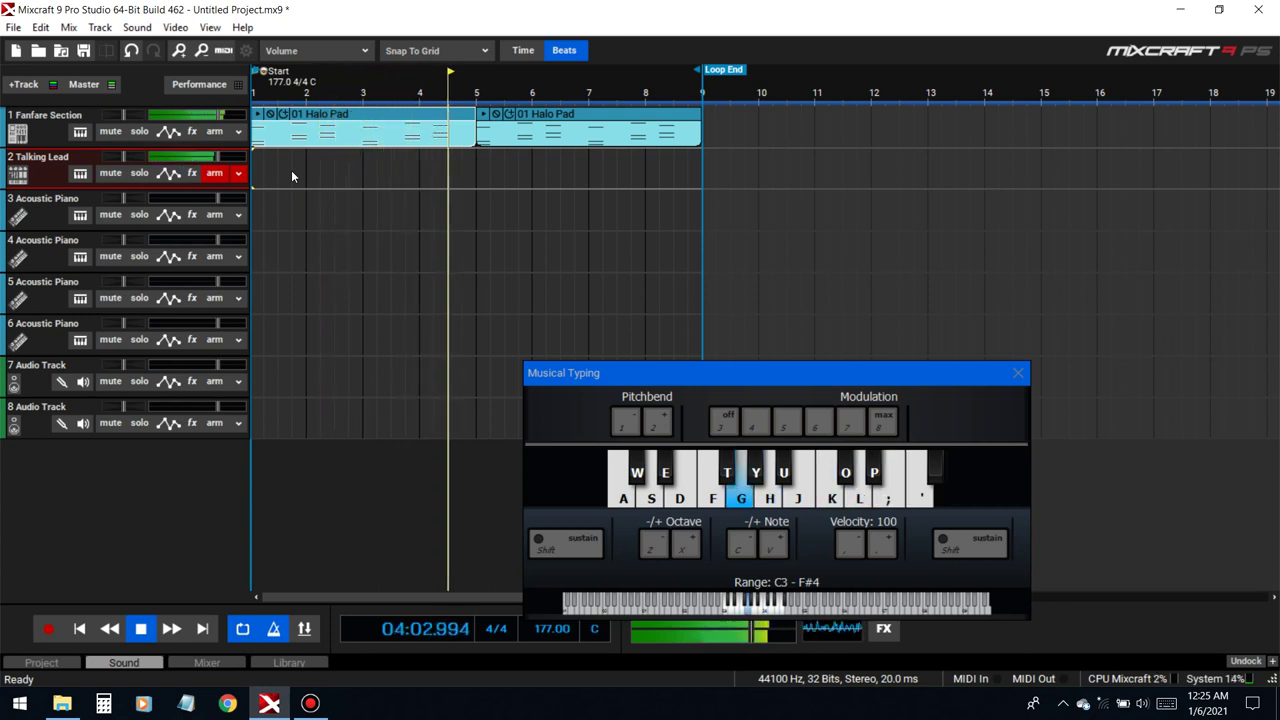
pyautogui.press('j')
pyautogui.press(';')
pyautogui.press('k')
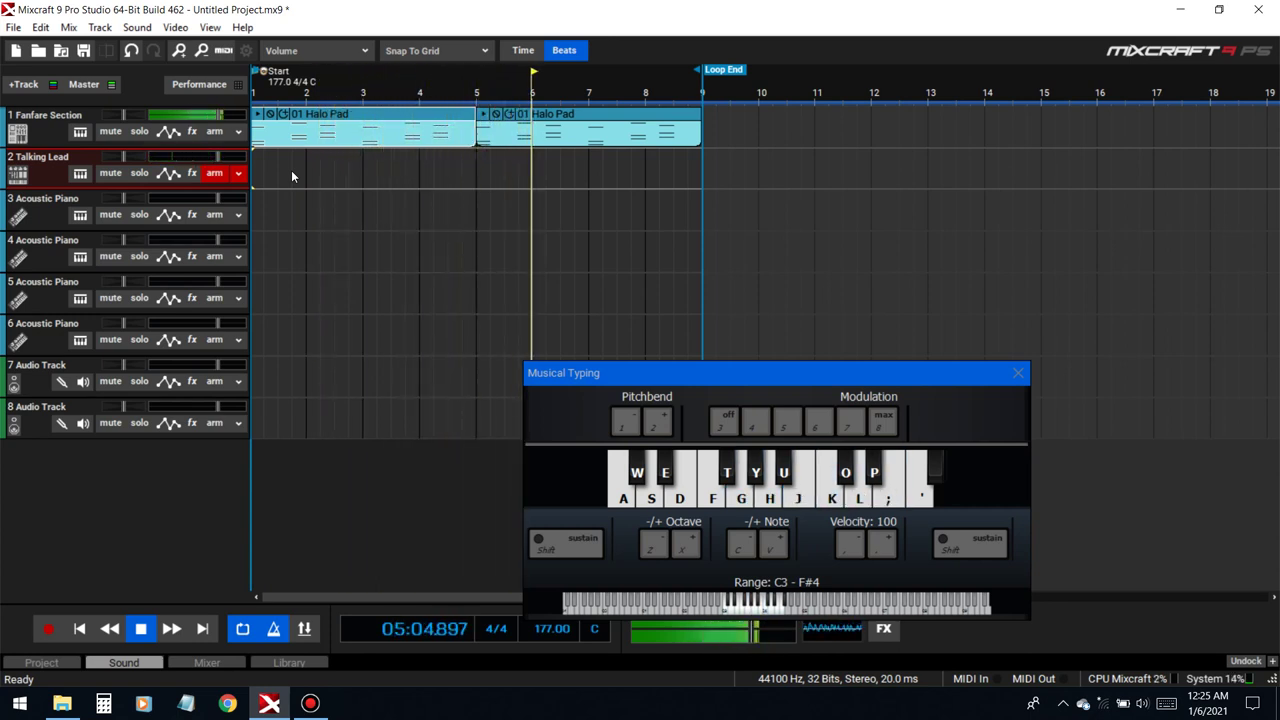
# - Try out lower Talking Lead notes between C3 and G3 over the looping progression, with a brief drop of one octave
pyautogui.press('d')
pyautogui.press('g')
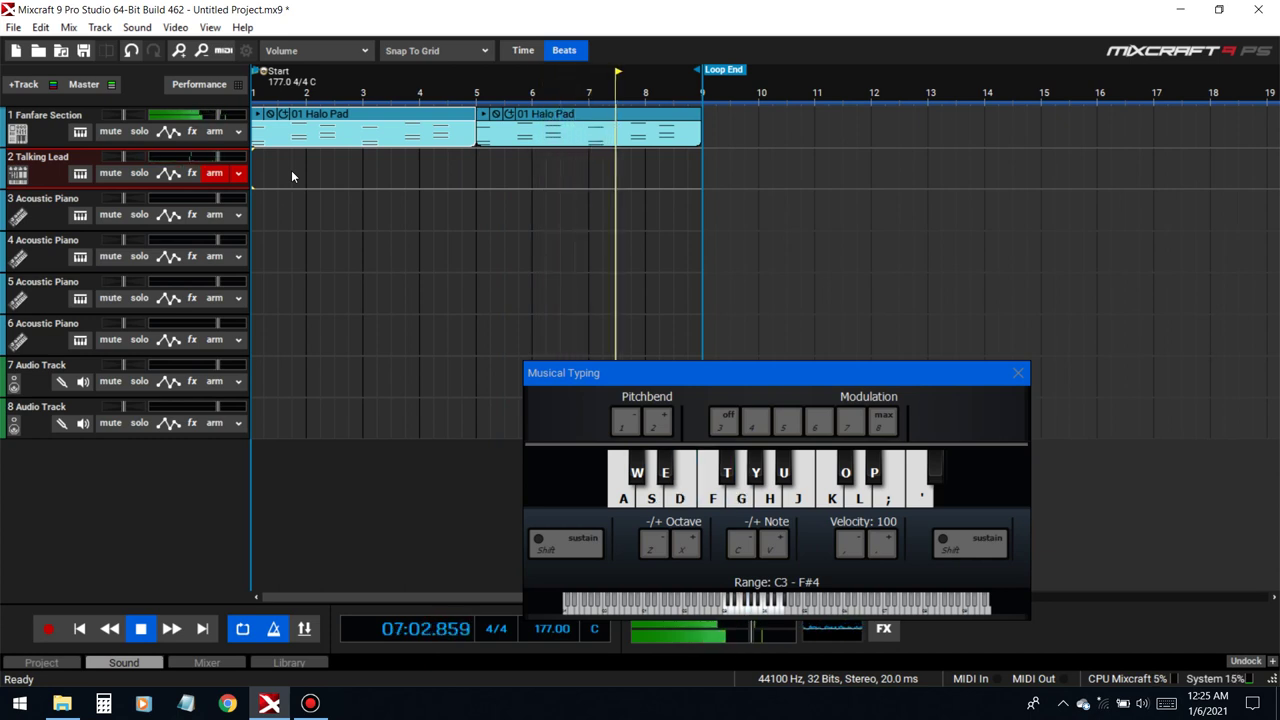
pyautogui.press('d')
pyautogui.press('g')
pyautogui.press('s')
pyautogui.press('f')
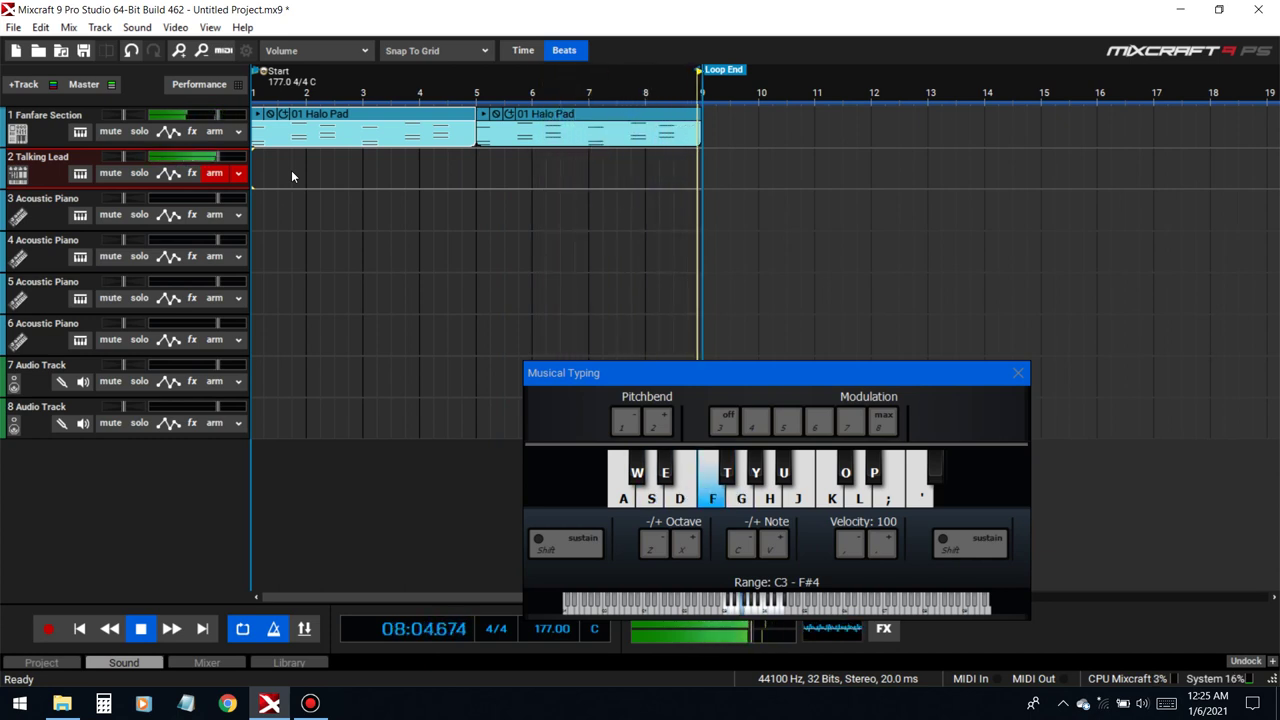
pyautogui.press('g')
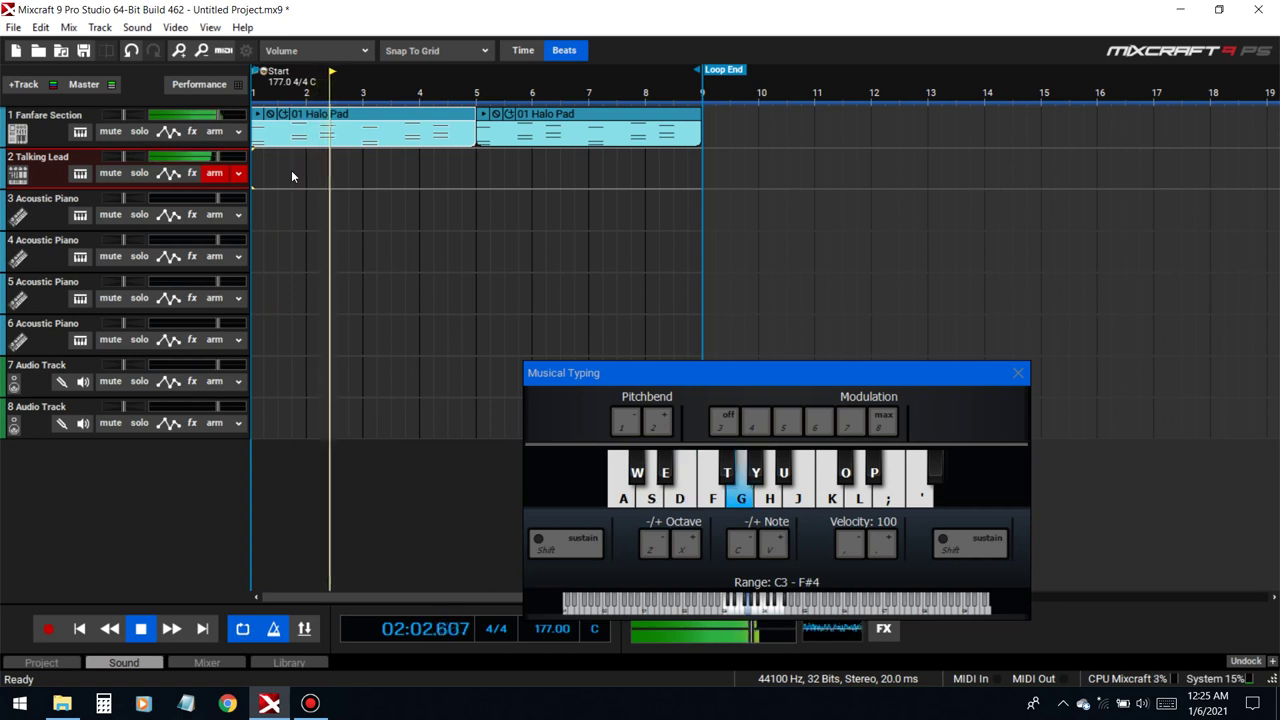
pyautogui.press('s')
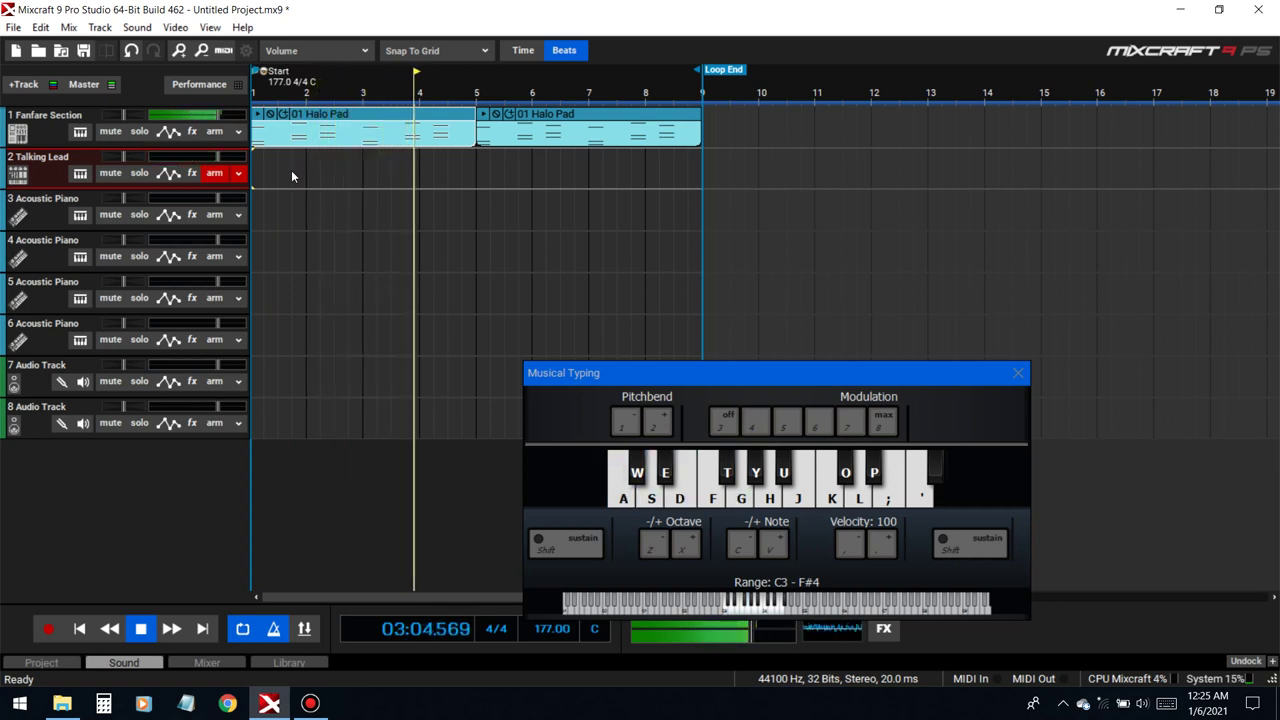
pyautogui.press('d')
pyautogui.press('g')
pyautogui.press('a')
pyautogui.press('s')
pyautogui.press('a')
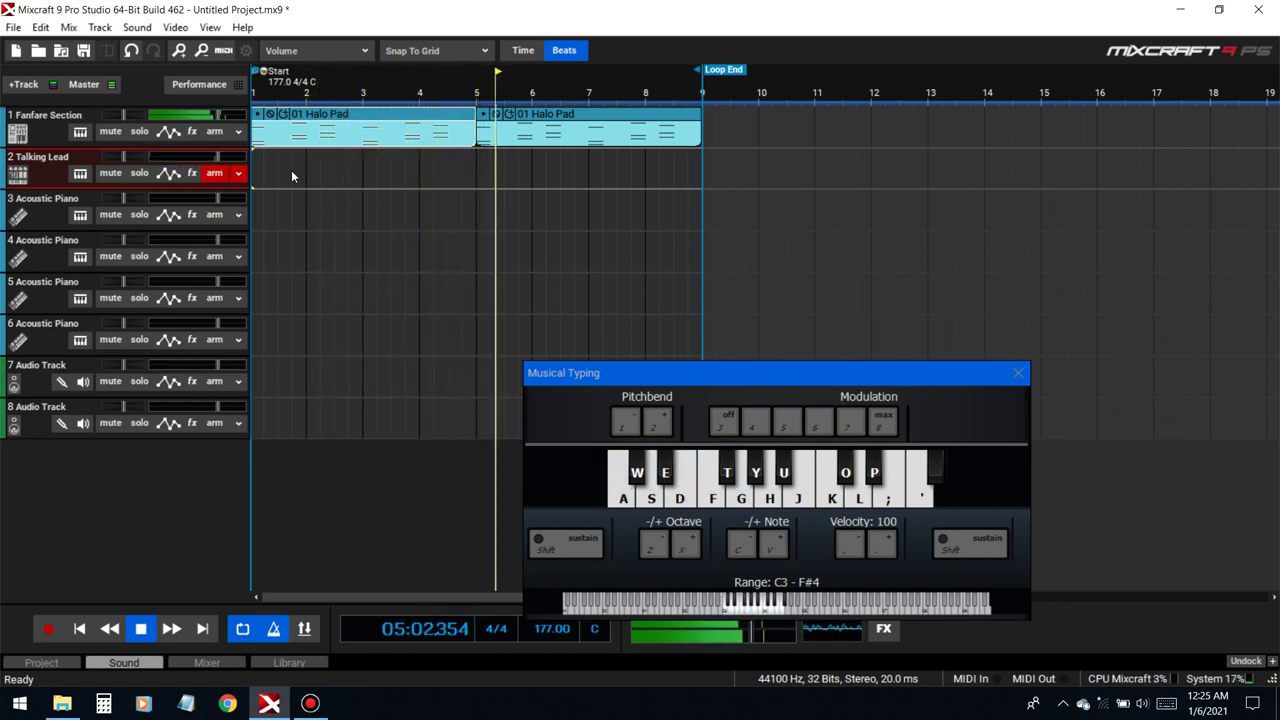
pyautogui.press('z')
pyautogui.press('g')
pyautogui.press('d')
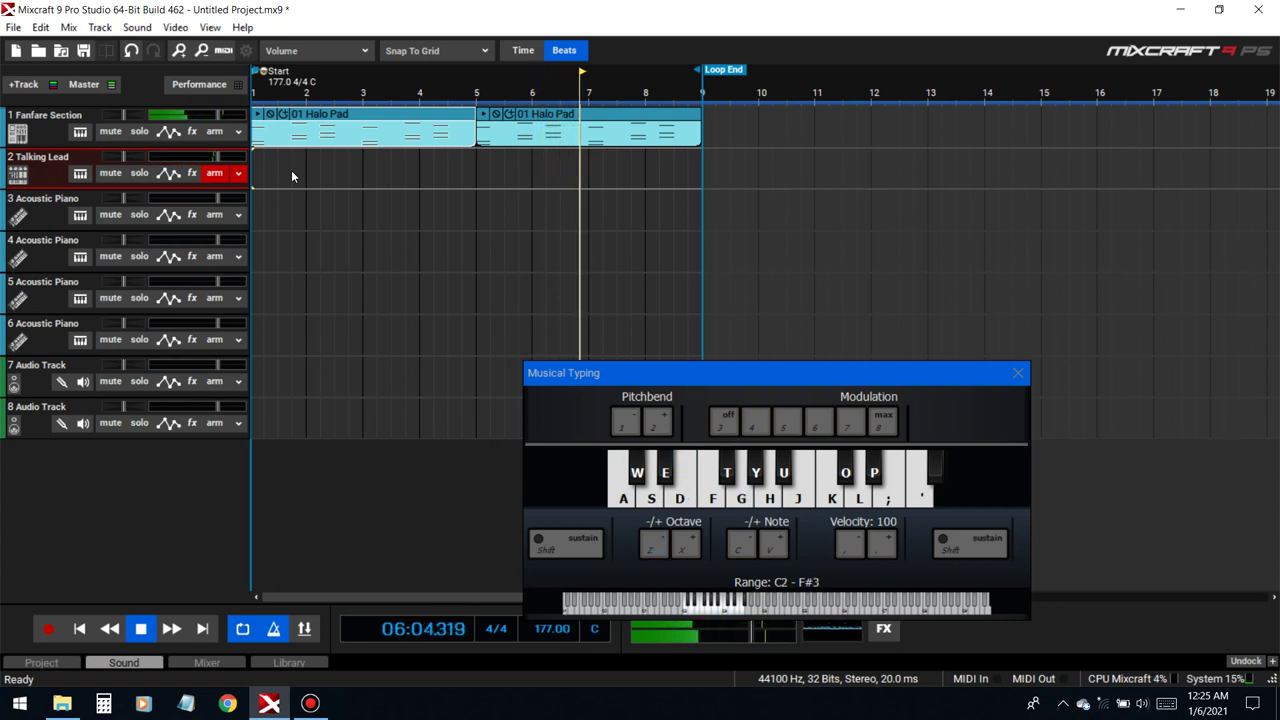
pyautogui.press('x')
pyautogui.press('d')
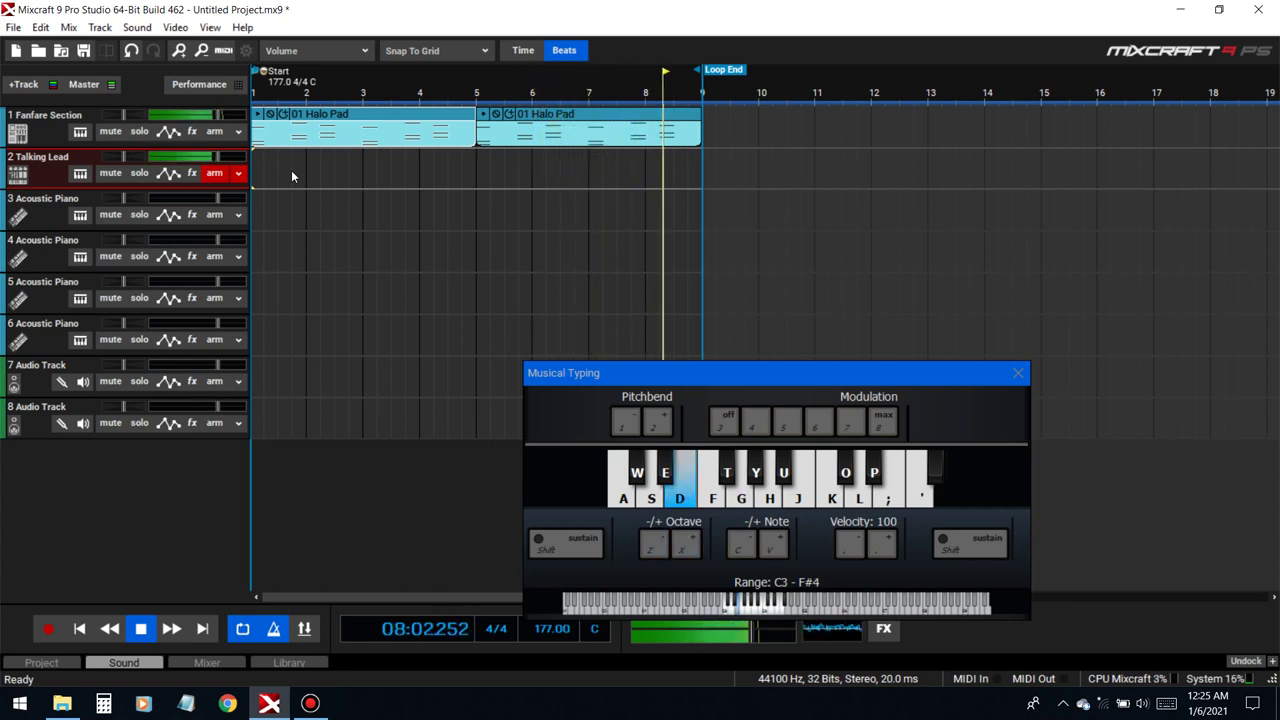
# - Rehearse a Talking Lead motif built on E3, G3 and D3 over the loop, and stop playback
pyautogui.press('g')
pyautogui.press('d')
pyautogui.press('g')
pyautogui.press('d')
pyautogui.press('s')
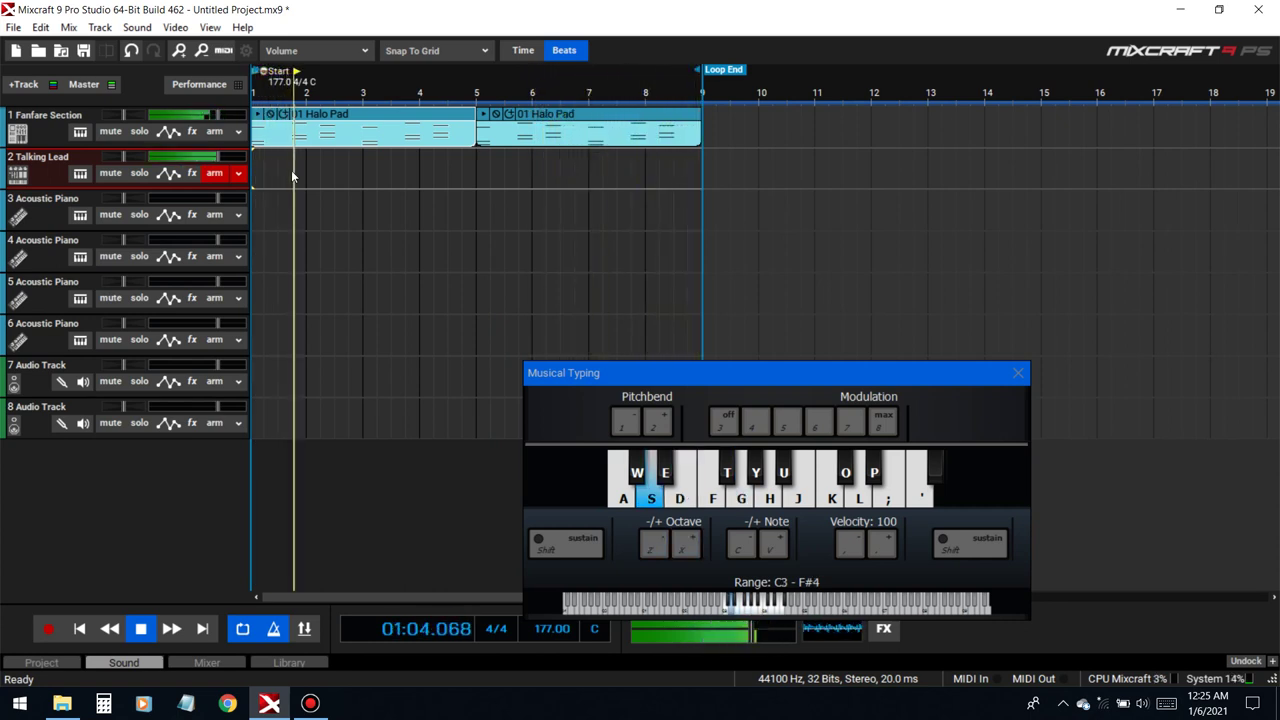
pyautogui.press('d')
pyautogui.press('g')
pyautogui.press('d')
pyautogui.press('s')
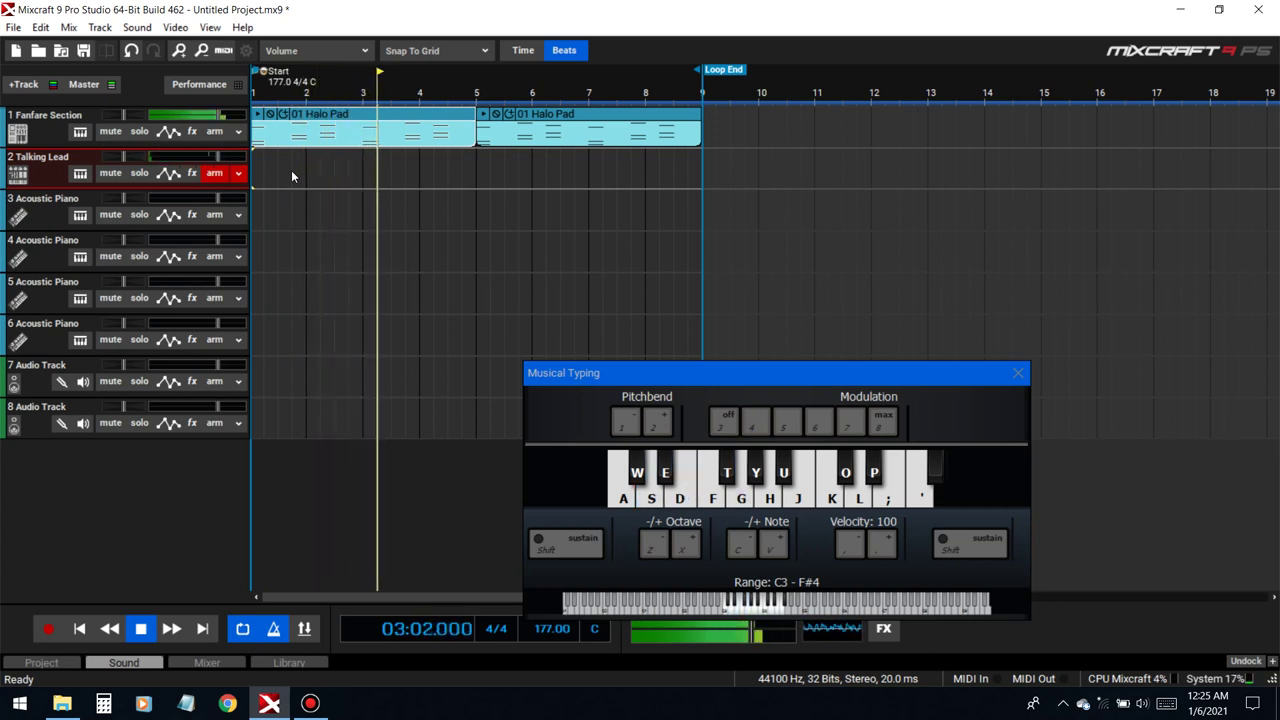
pyautogui.press('g')
pyautogui.press('d')
pyautogui.press('s')
pyautogui.press('d')
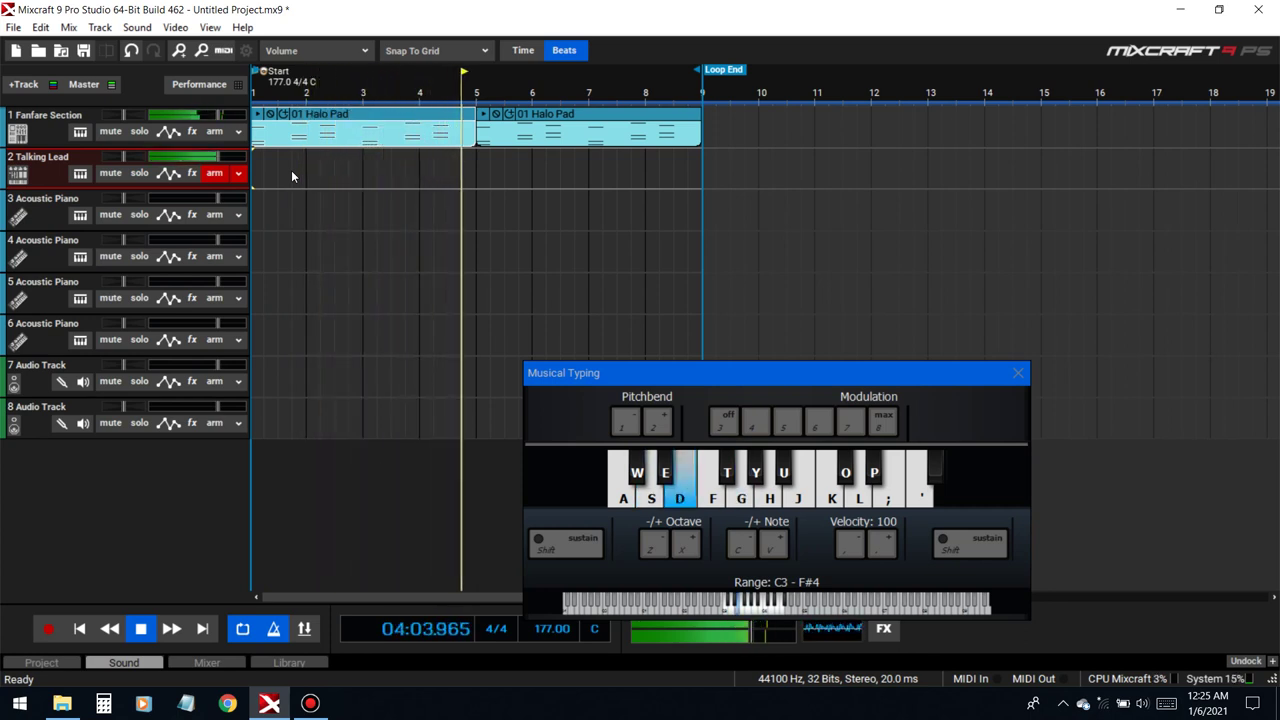
pyautogui.press('d')
pyautogui.press('g')
pyautogui.press('d')
pyautogui.press('s')
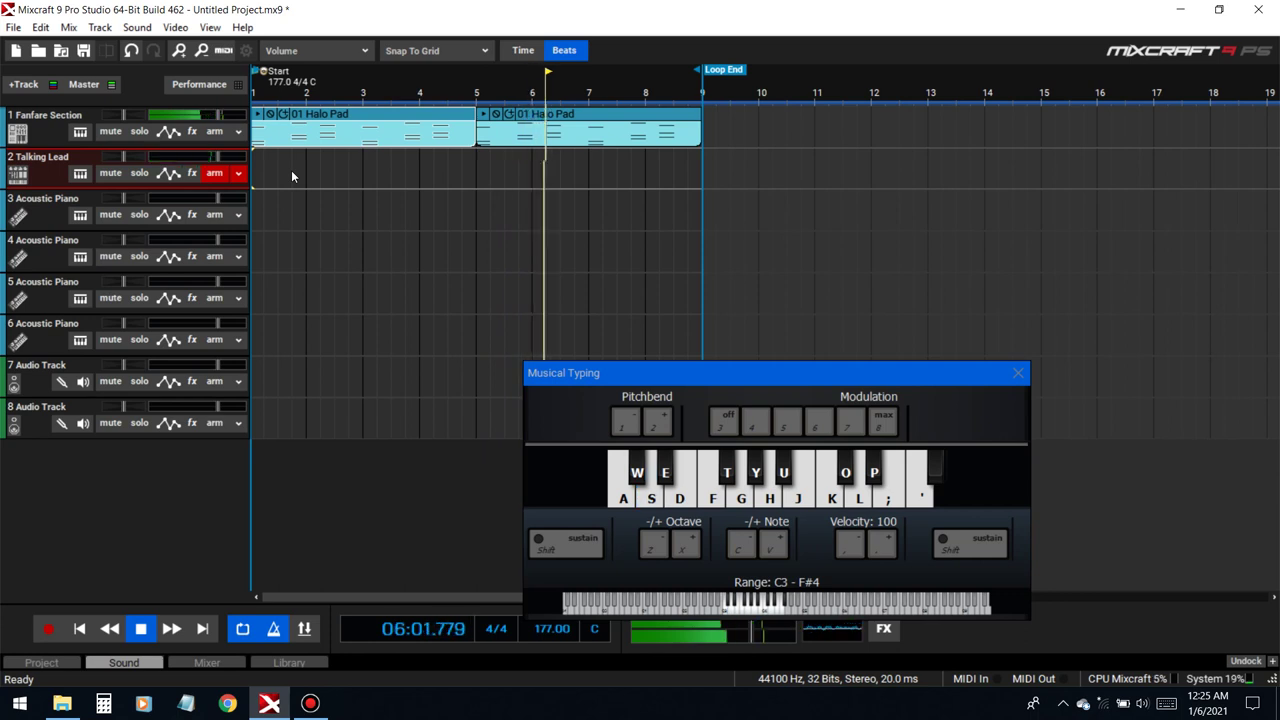
pyautogui.press('d')
pyautogui.press('g')
pyautogui.press('a')
pyautogui.press('d')
pyautogui.press('d')
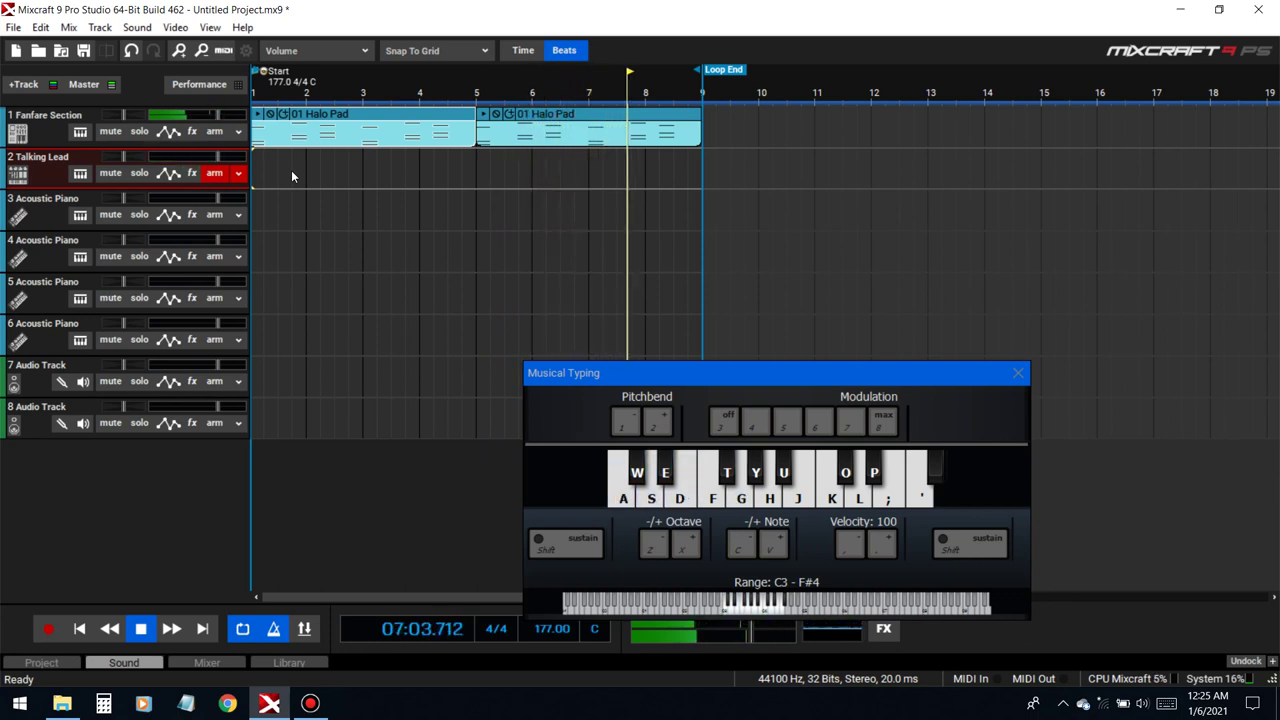
pyautogui.press('space')
pyautogui.press('r')
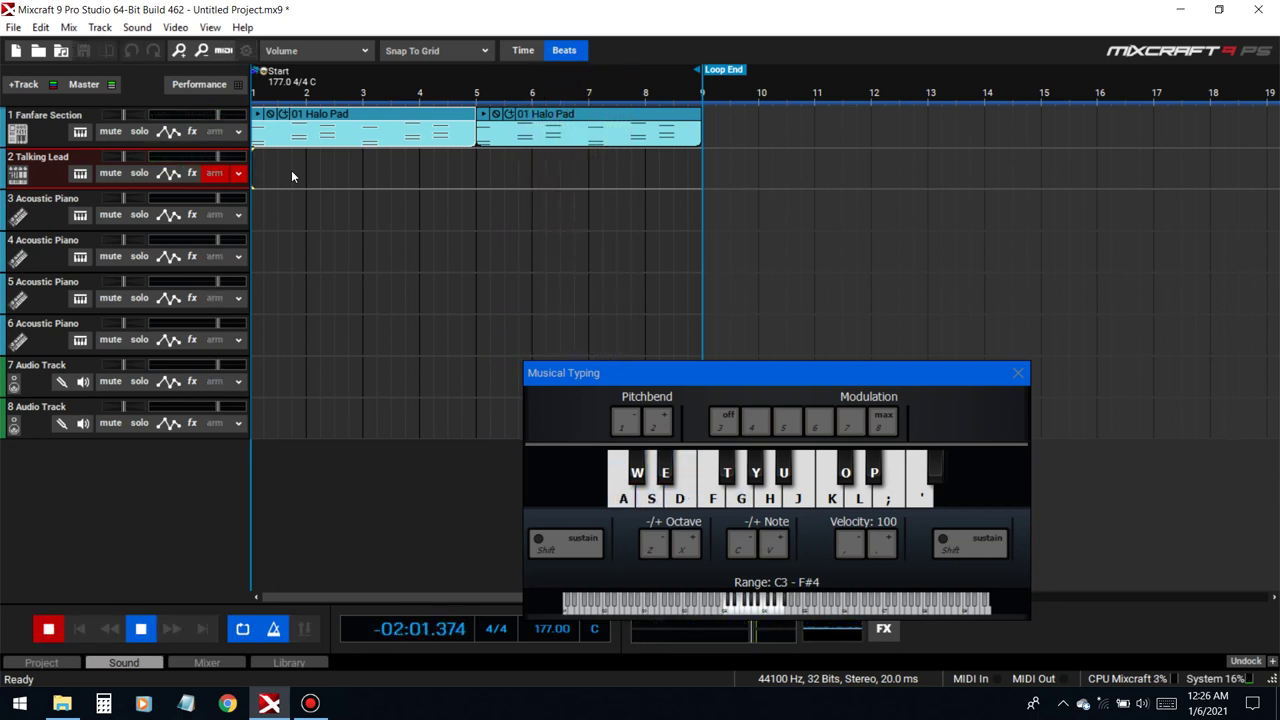
pyautogui.press('d')
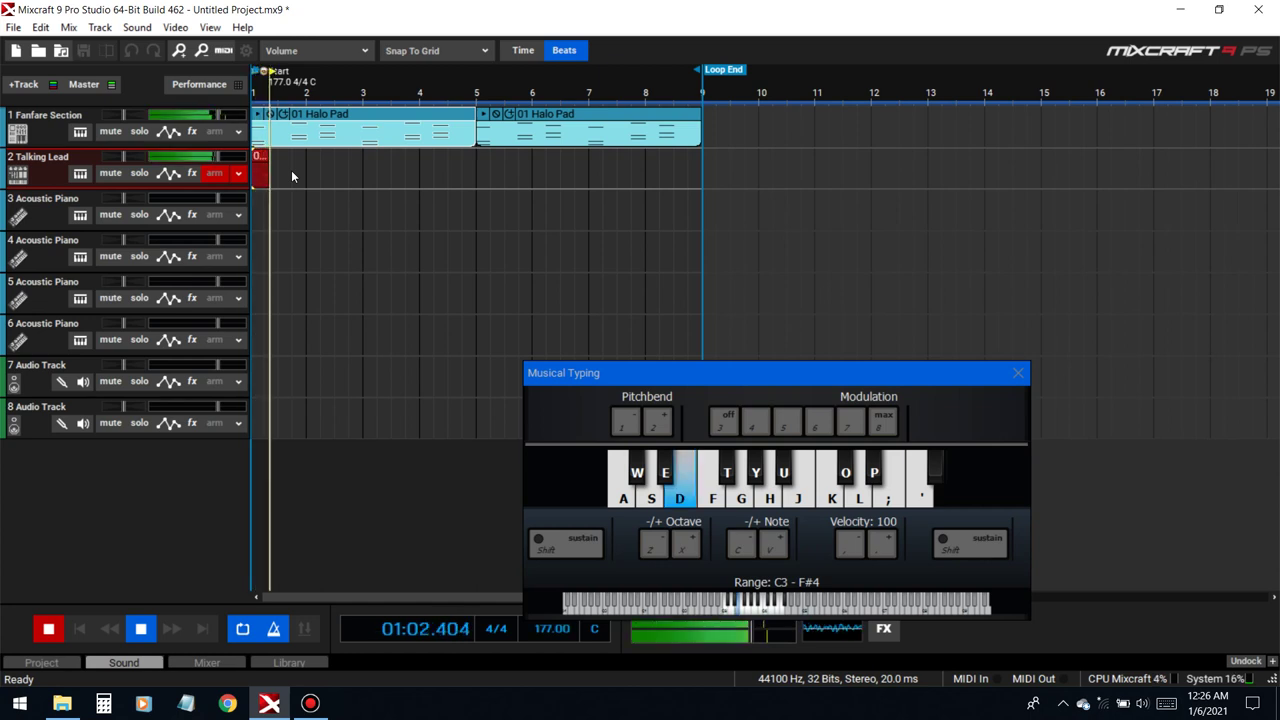
pyautogui.press('s')
pyautogui.press('d')
pyautogui.press('a')
pyautogui.press('s')
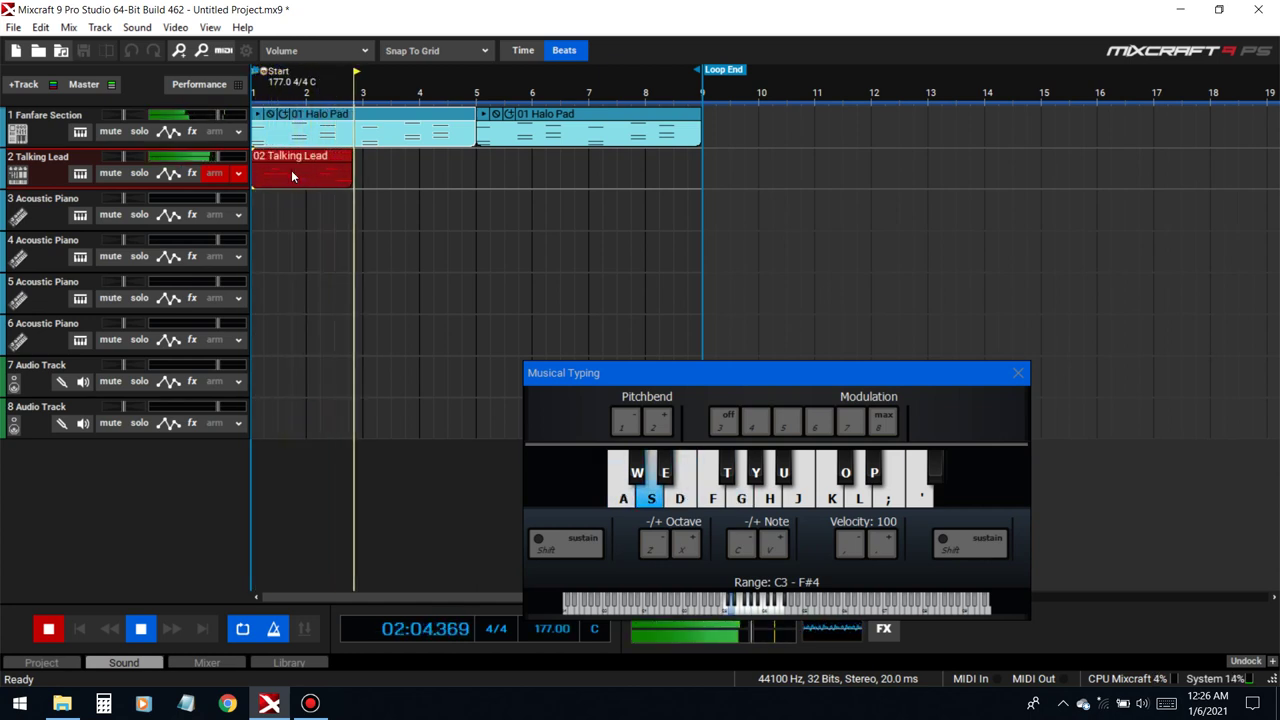
pyautogui.press('space')
# - Record the Talking Lead melody E3, G3, E3, D3, E3, G3, C3, D3 over bars 1 and 2 of track 2, and close Musical Typing
pyautogui.press('r')
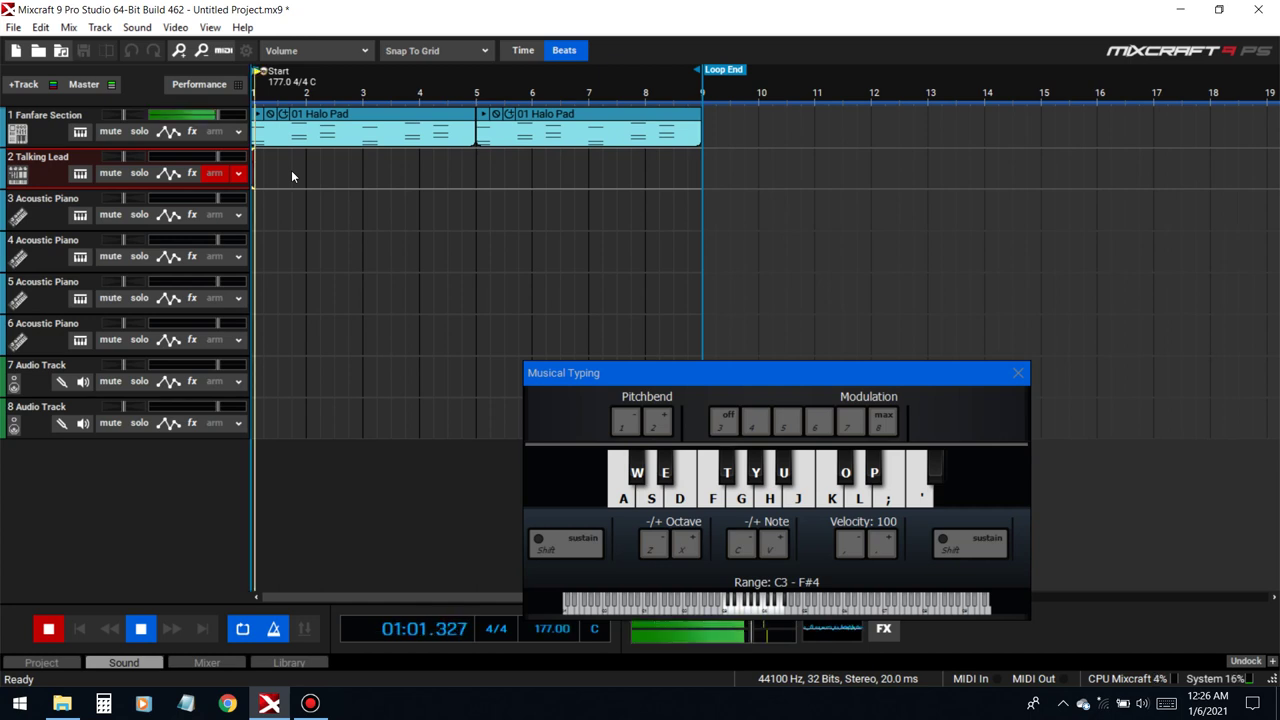
pyautogui.press('d')
pyautogui.press('g')
pyautogui.press('s')
pyautogui.press('d')
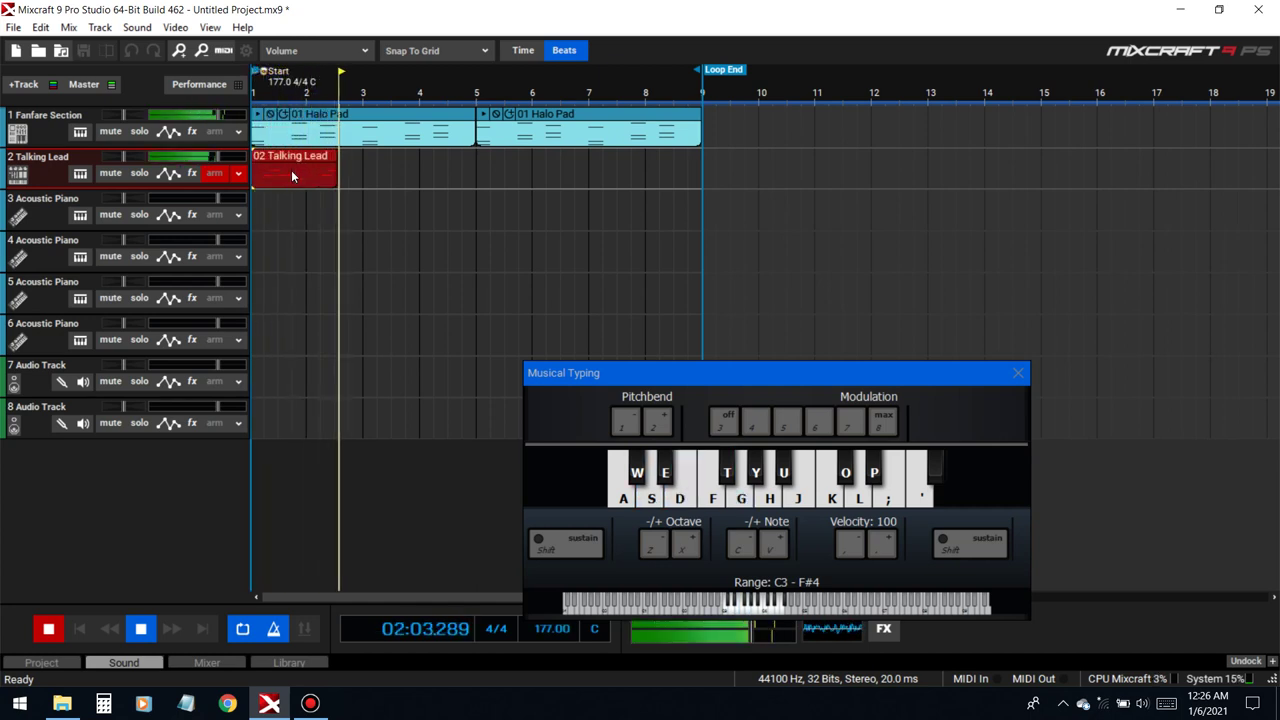
pyautogui.press('s')
pyautogui.press('space')
pyautogui.click(1018, 373)
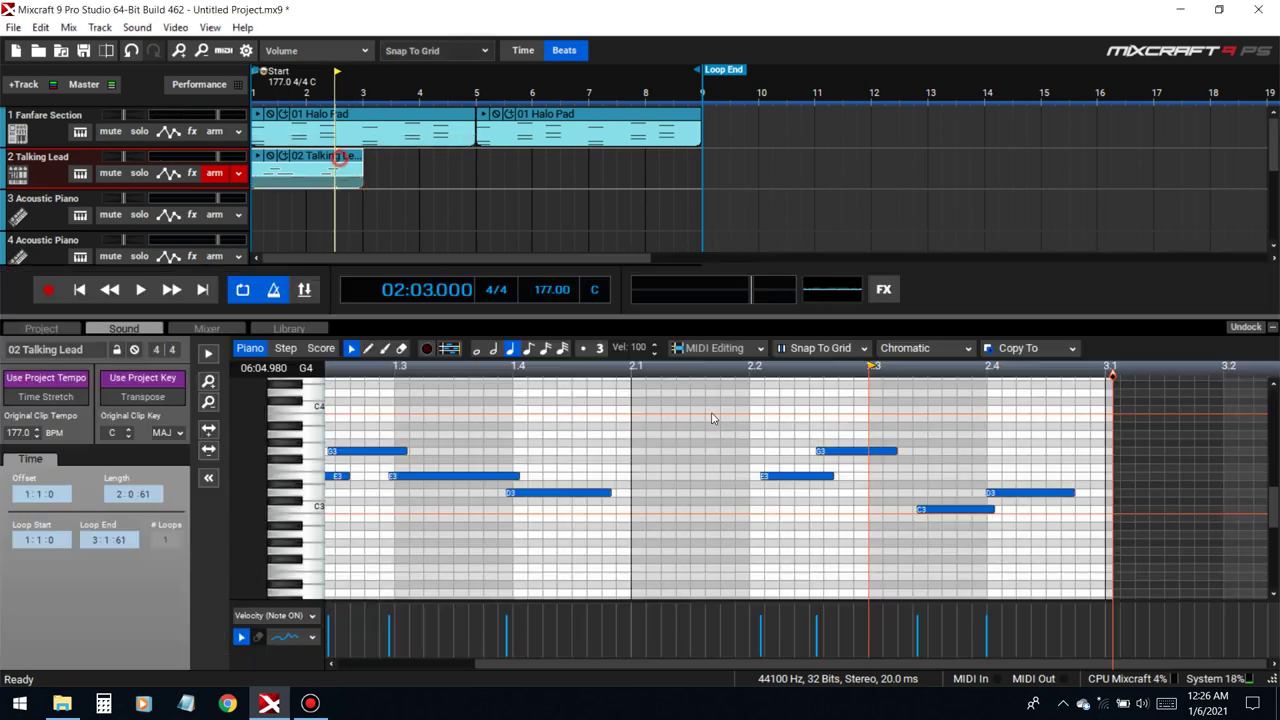
# - Quantize the start times and ends of all notes in the 02 Talking Lead clip to 1/8 notes at 100% strength
pyautogui.doubleClick(336, 172)
pyautogui.click(693, 347)
pyautogui.click(706, 368)
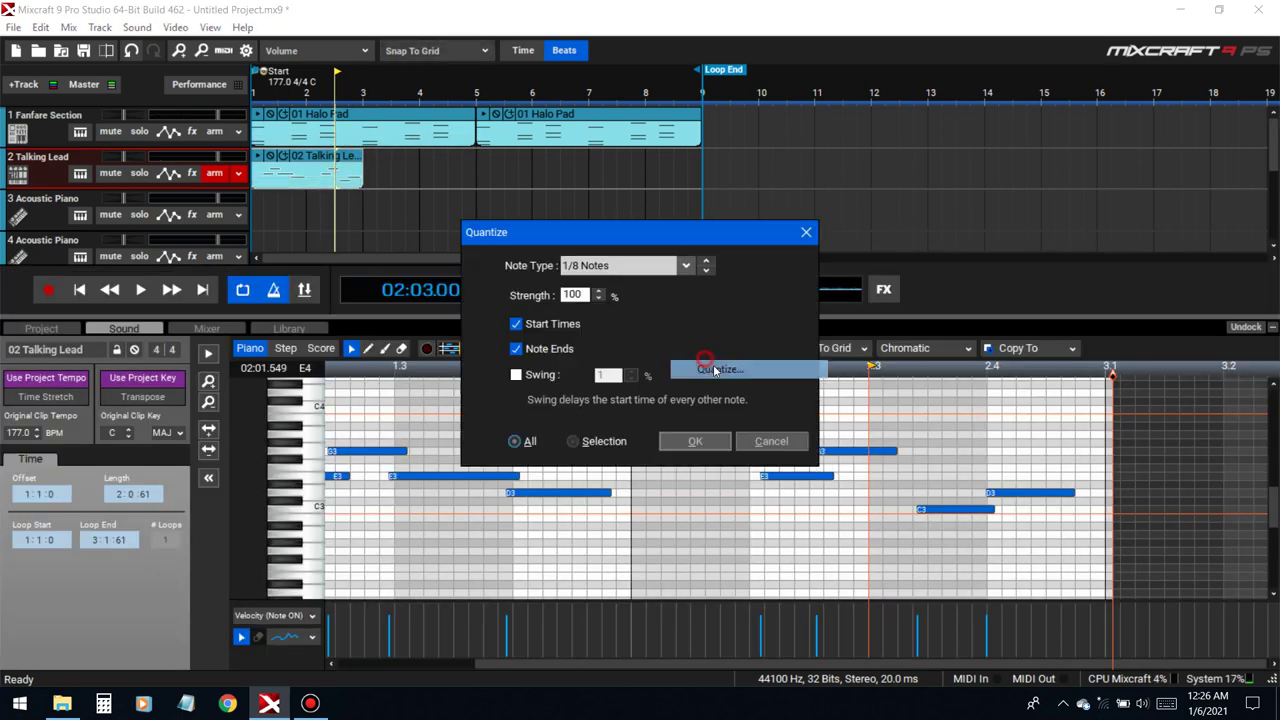
pyautogui.click(697, 443)
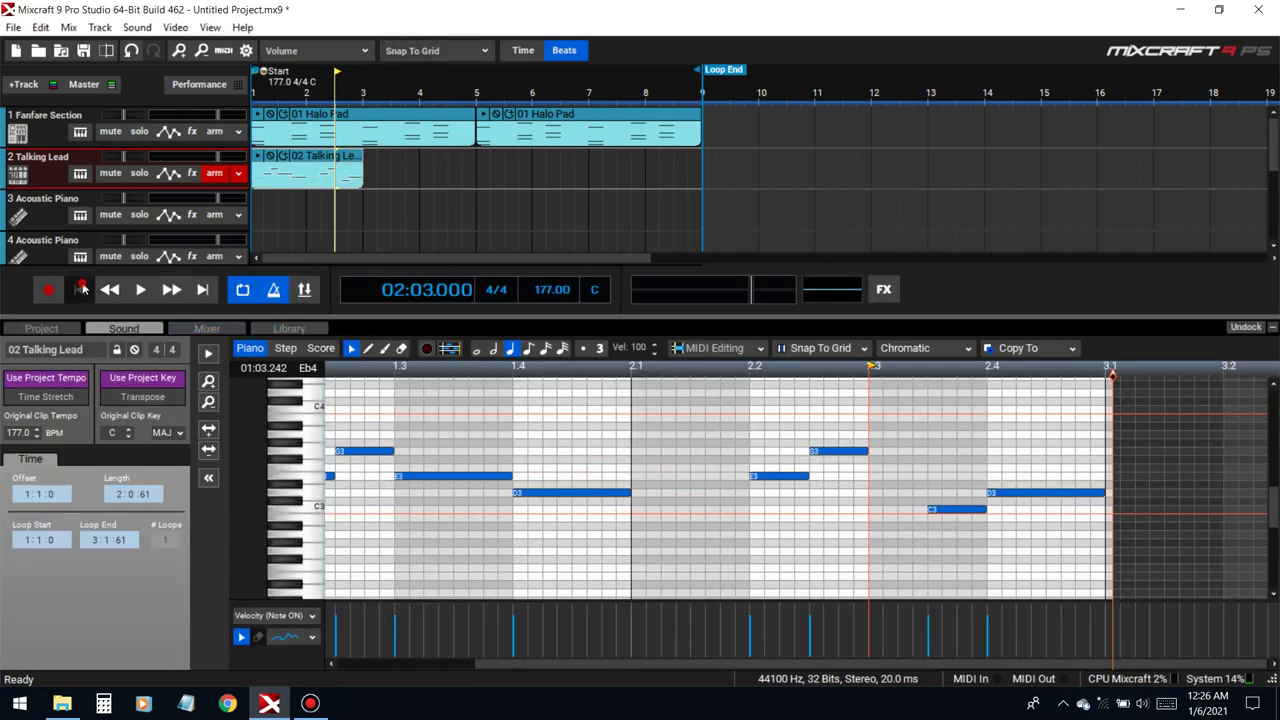
# - Trim the Talking Lead clip to two bars and raise all its notes one octave while playing it with the progression
pyautogui.press('space')
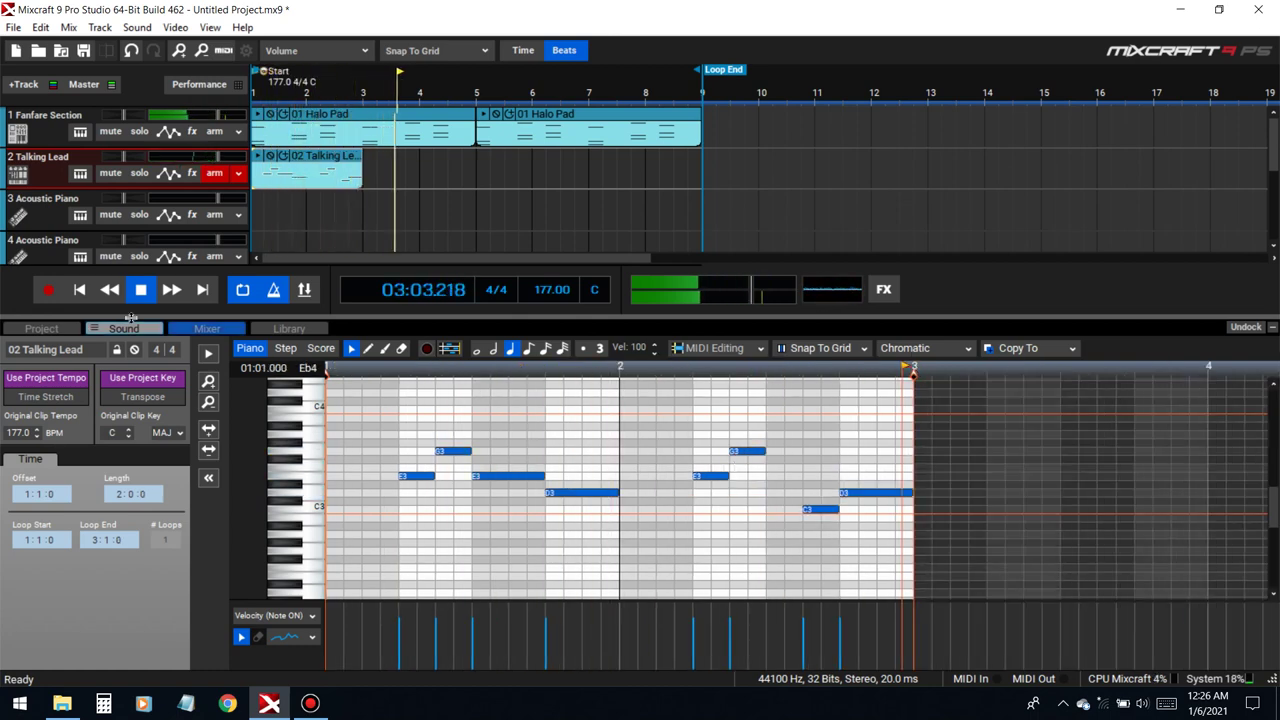
pyautogui.click(88, 294)
pyautogui.click(371, 414)
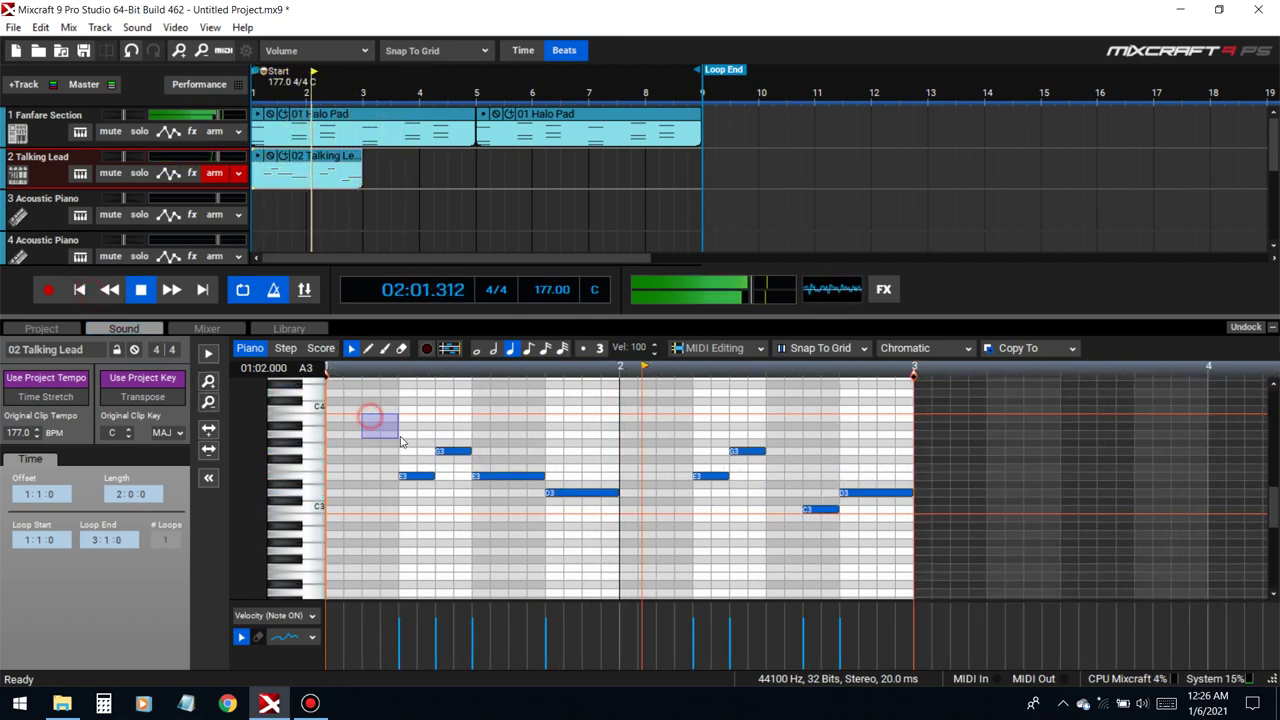
pyautogui.click(80, 290)
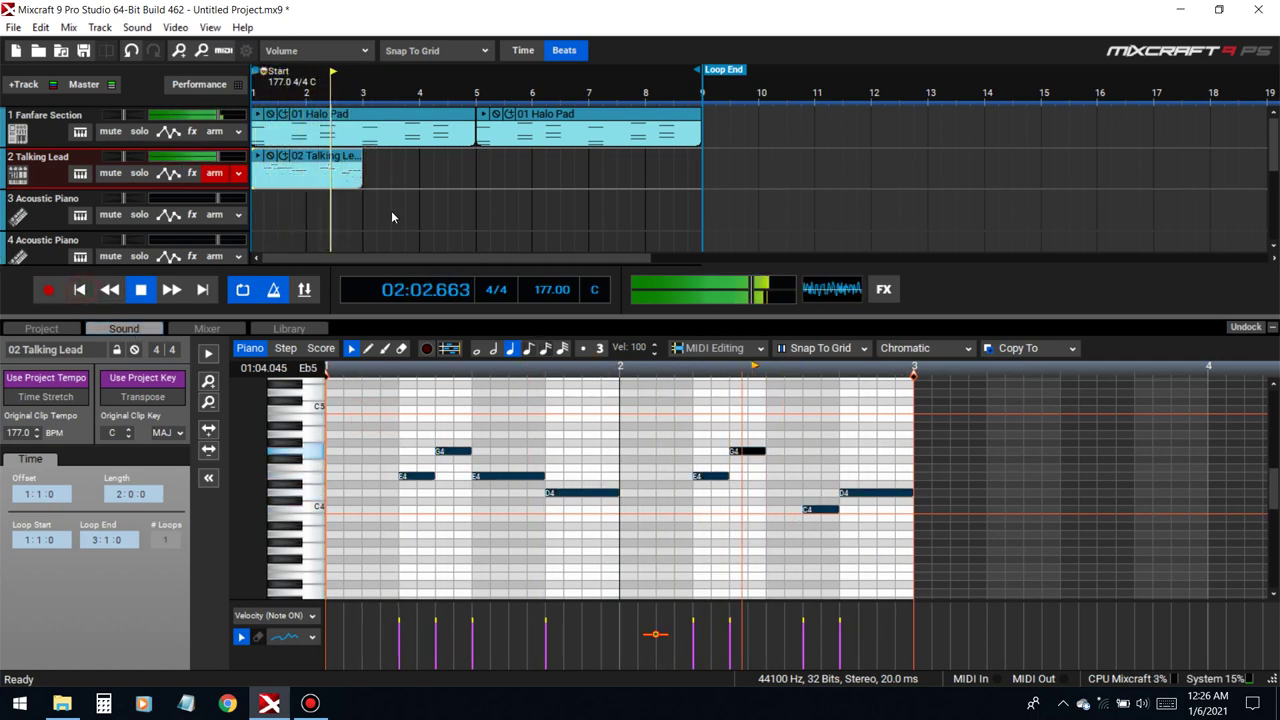
# - Fill bars 3 to 8 of track 2 with three copies of the two-bar Talking Lead clip, and close the clip editor
pyautogui.keyDown('alt'); pyautogui.moveTo(347, 153); pyautogui.dragTo(459, 160); pyautogui.keyUp('alt')
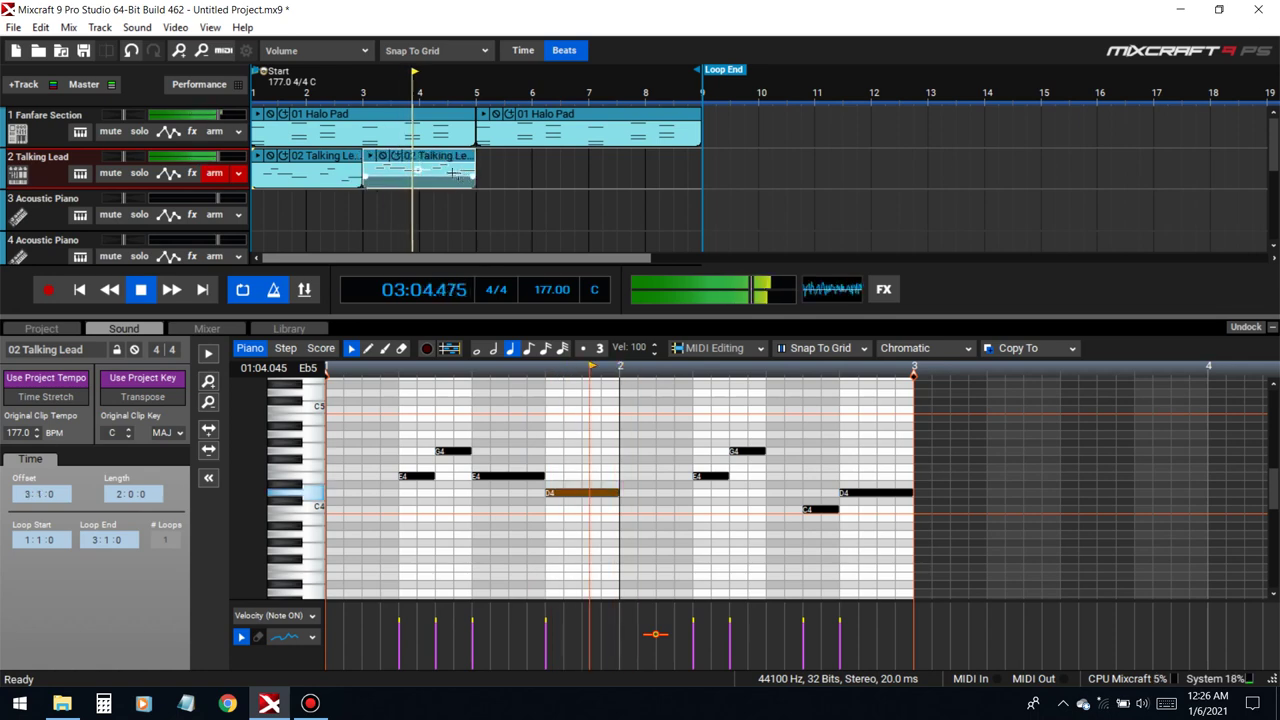
pyautogui.moveTo(523, 186); pyautogui.dragTo(264, 198)
pyautogui.moveTo(476, 156); pyautogui.dragTo(701, 156)
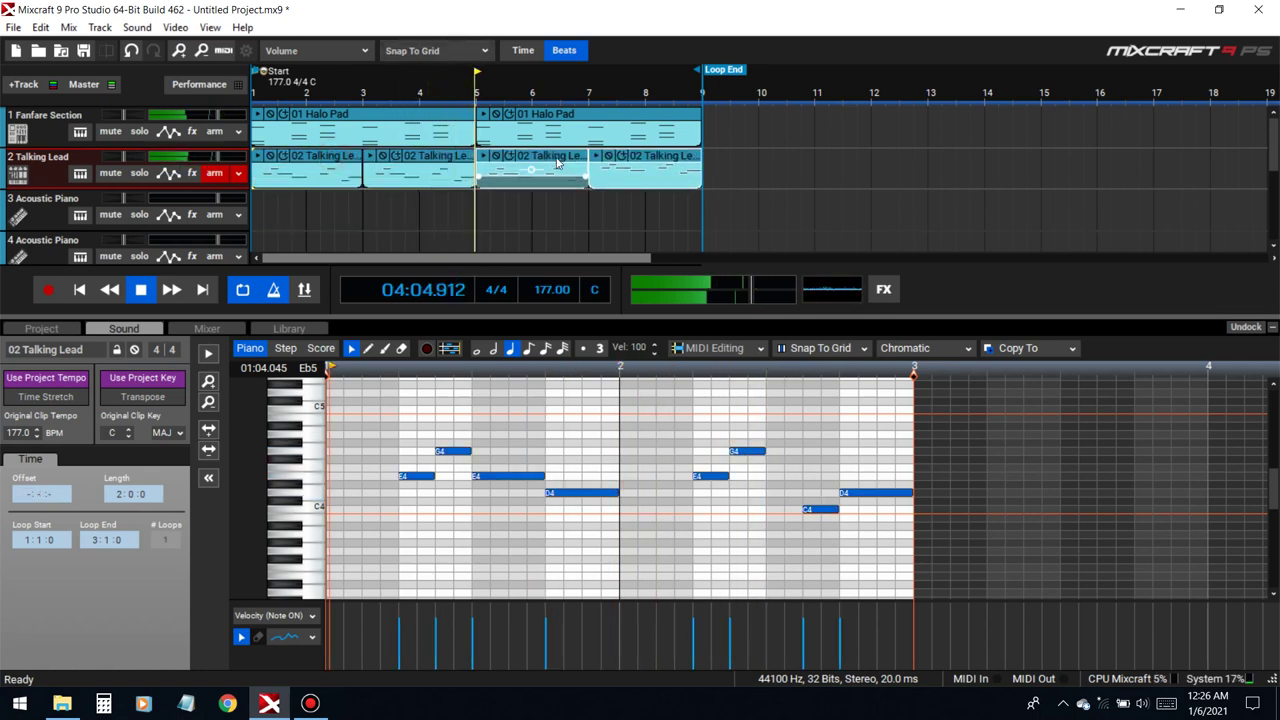
pyautogui.click(1273, 326)
# - Disarm the Talking Lead track and lower its volume to about -4.7 dB while the loop plays
pyautogui.click(206, 176)
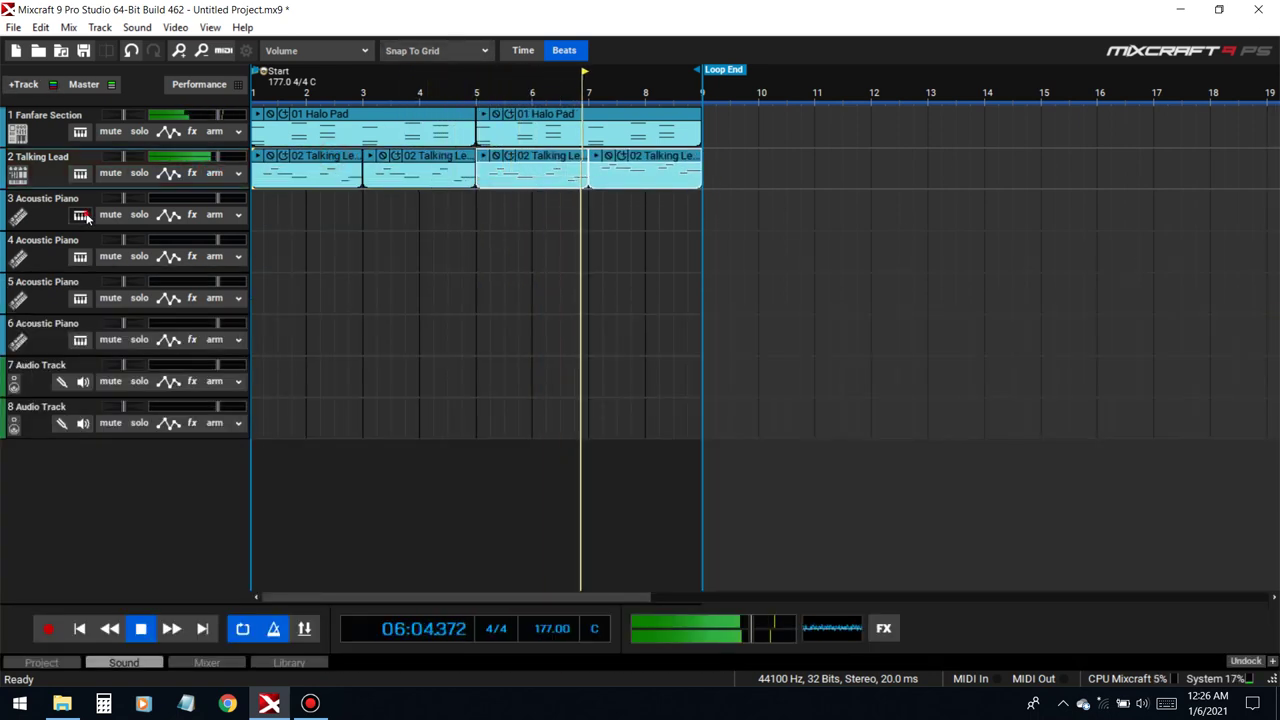
pyautogui.click(83, 215)
pyautogui.scroll(-6, 475, 285)
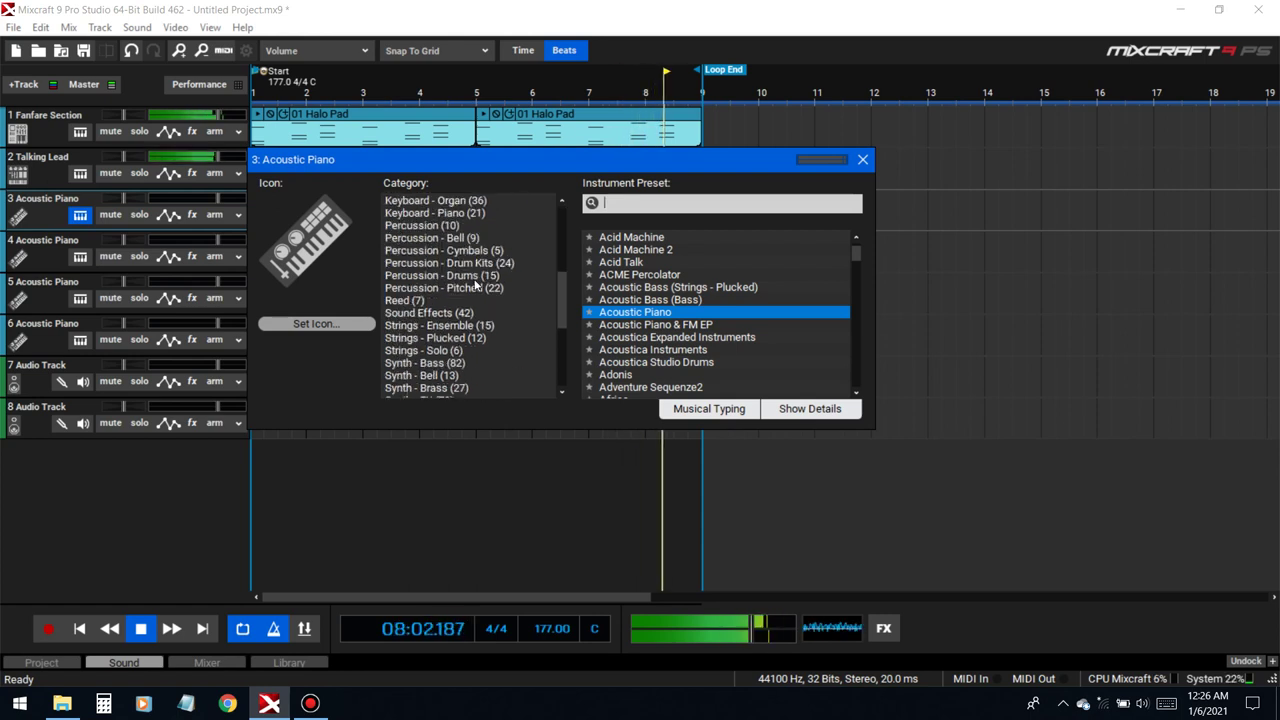
pyautogui.scroll(2, 490, 258)
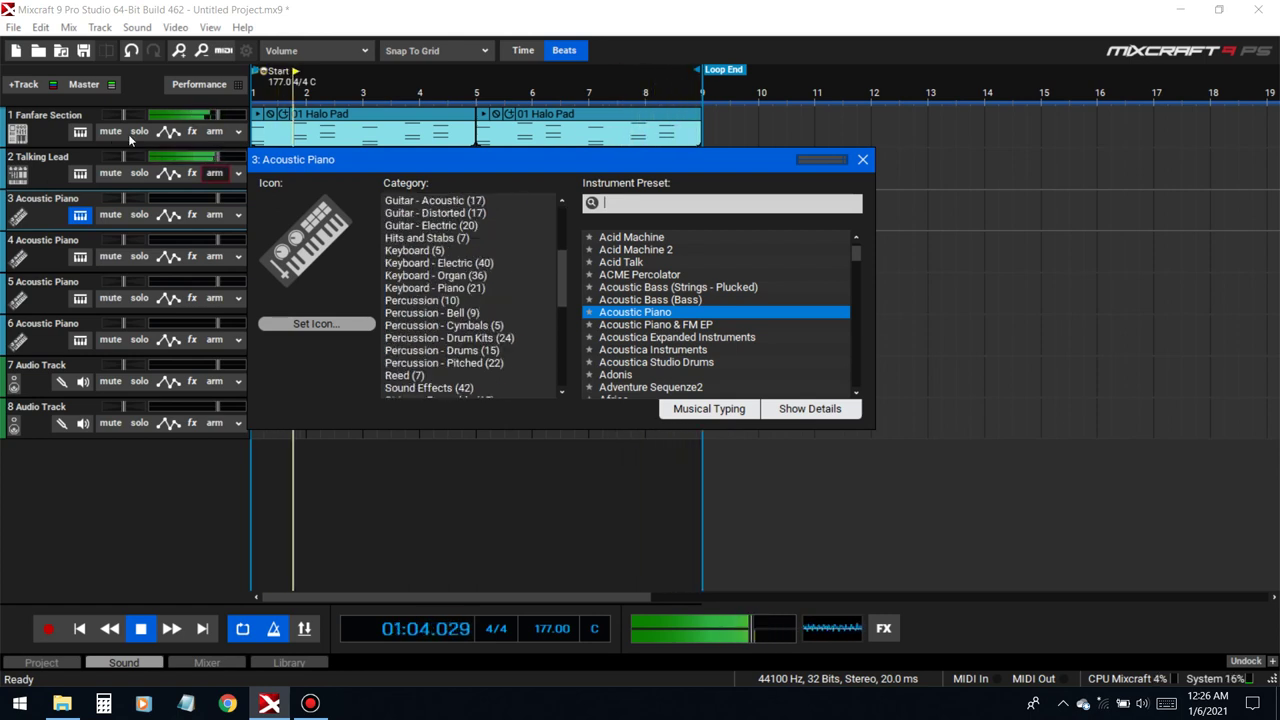
pyautogui.click(212, 153)
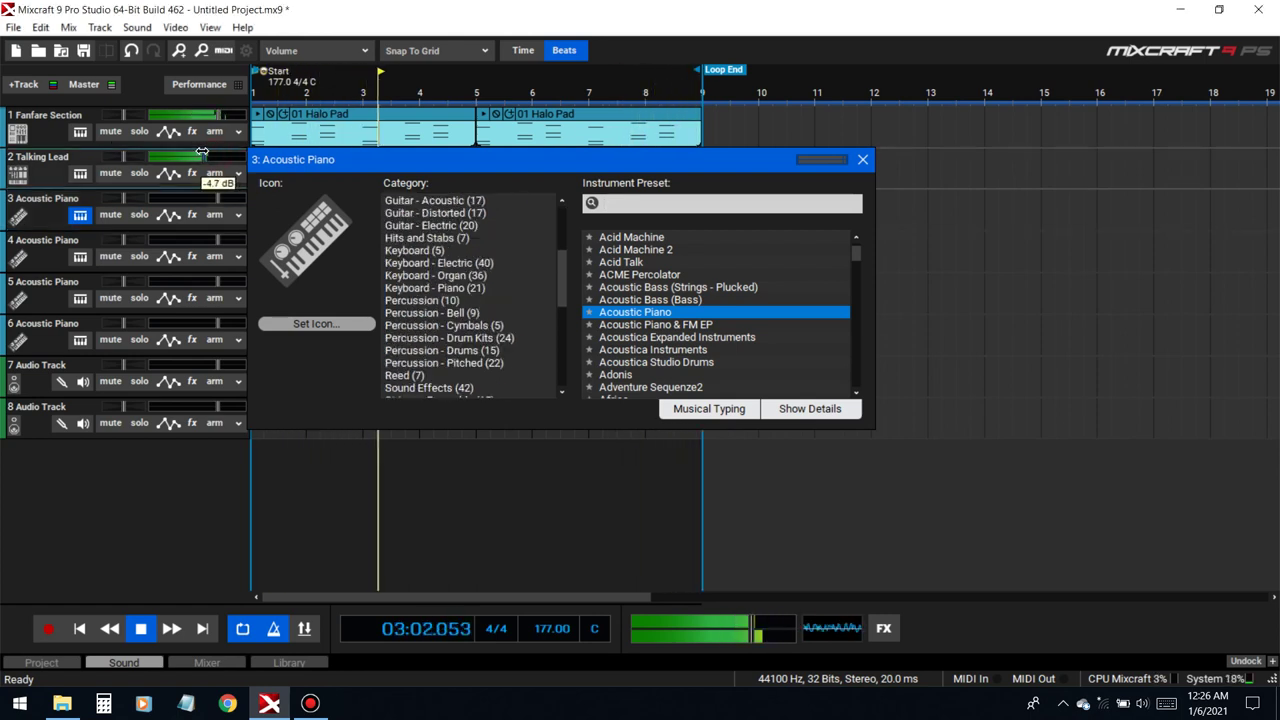
pyautogui.scroll(-2, 442, 310)
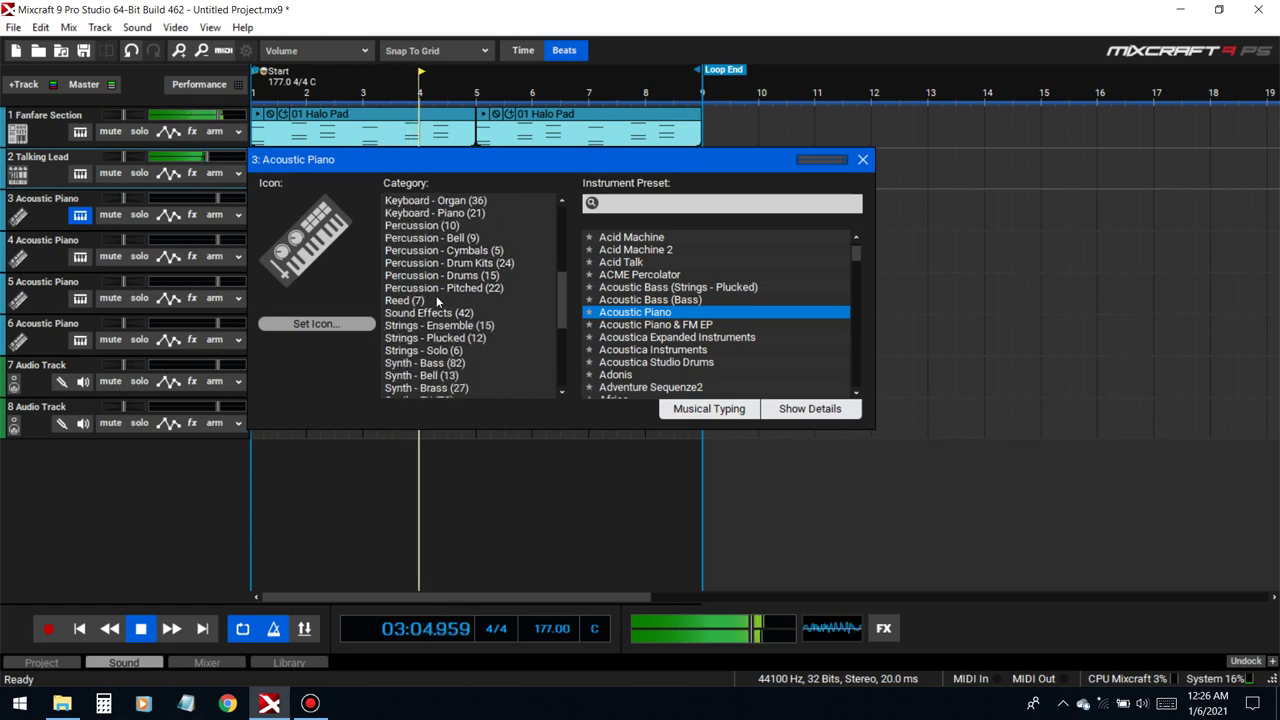
# - Audition the Shy Lead, Sad Sally, Pony Slide, Panning Lead and Mini Lead presets on track 2 as alternatives to Talking Lead
pyautogui.click(80, 175)
pyautogui.click(634, 260)
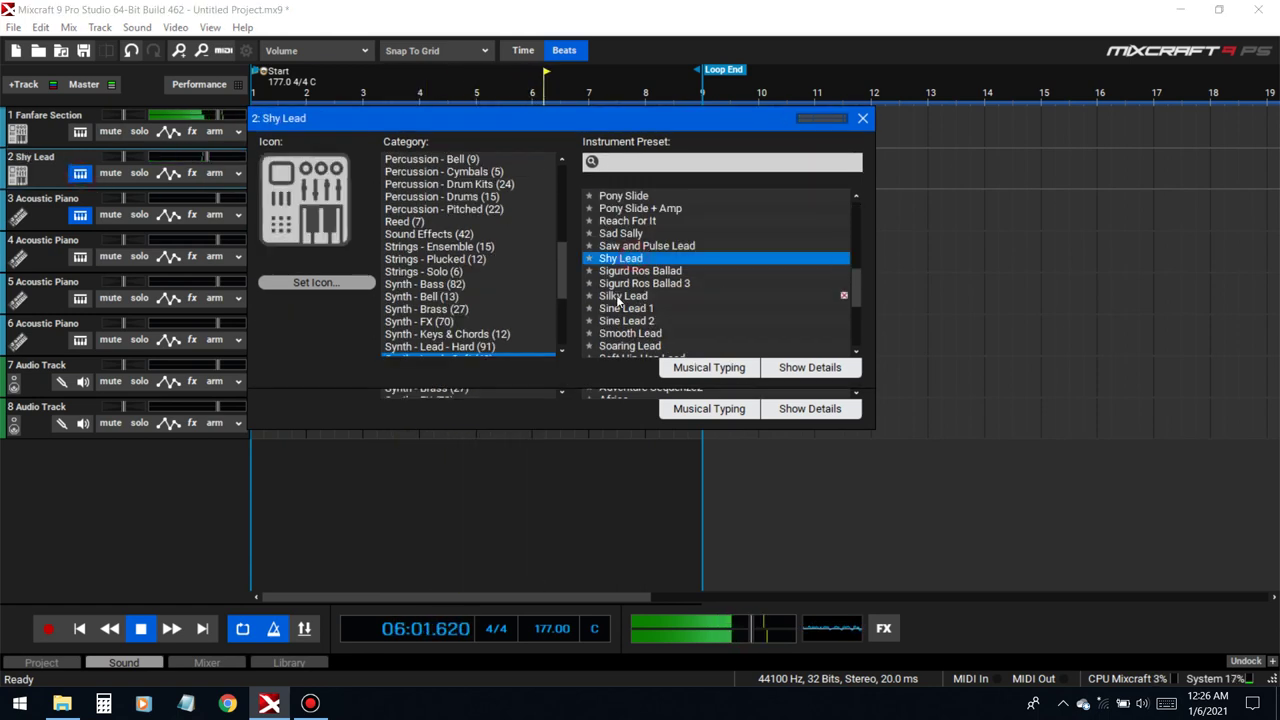
pyautogui.click(624, 235)
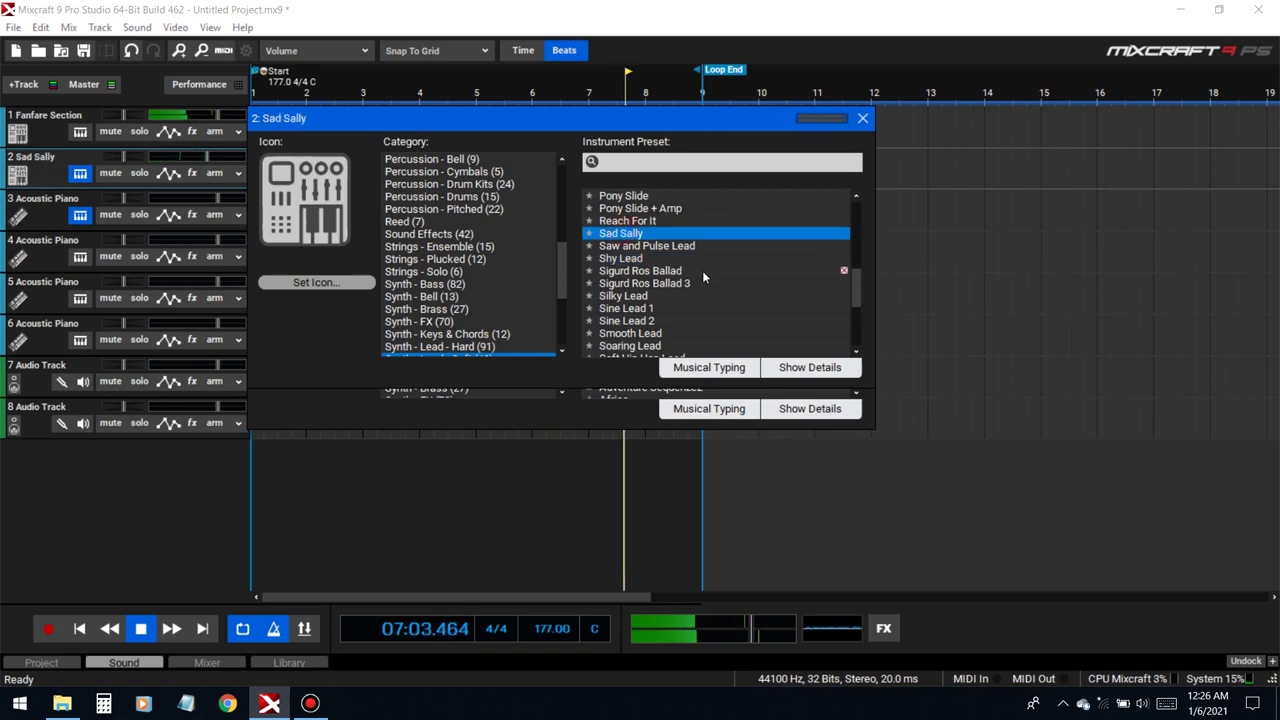
pyautogui.scroll(2, 665, 211)
pyautogui.click(645, 271)
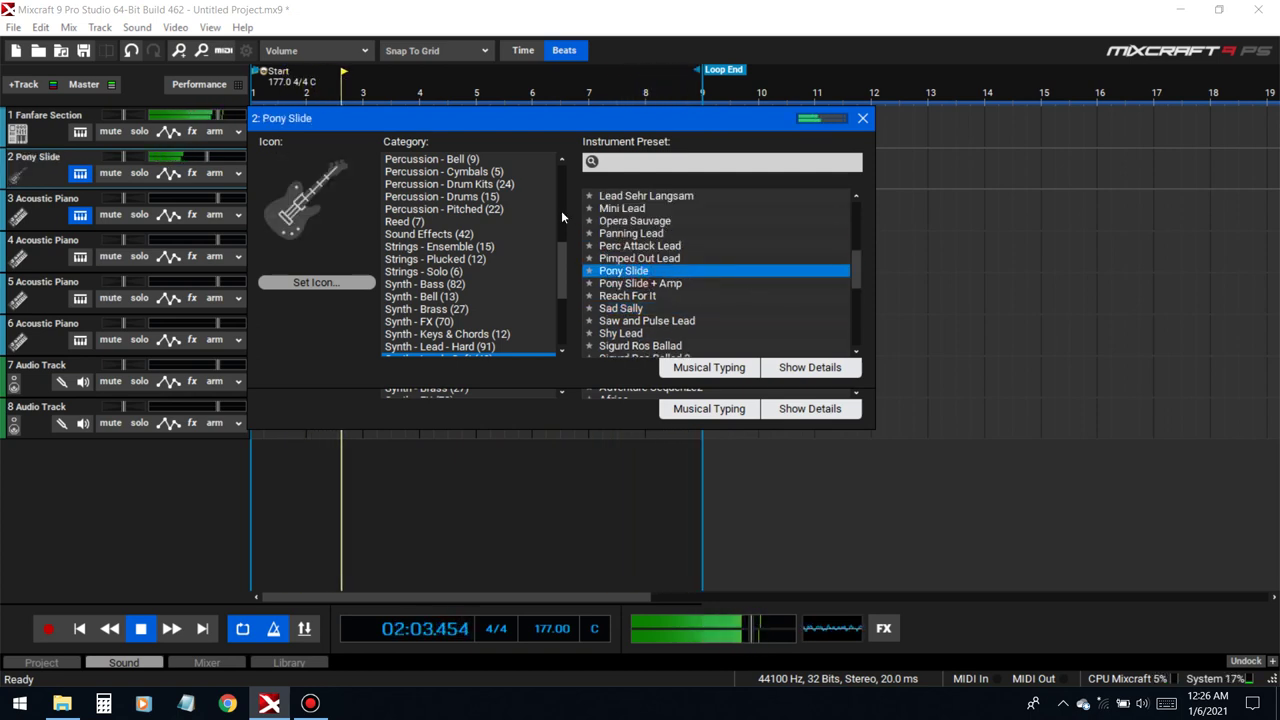
pyautogui.click(629, 236)
pyautogui.click(617, 208)
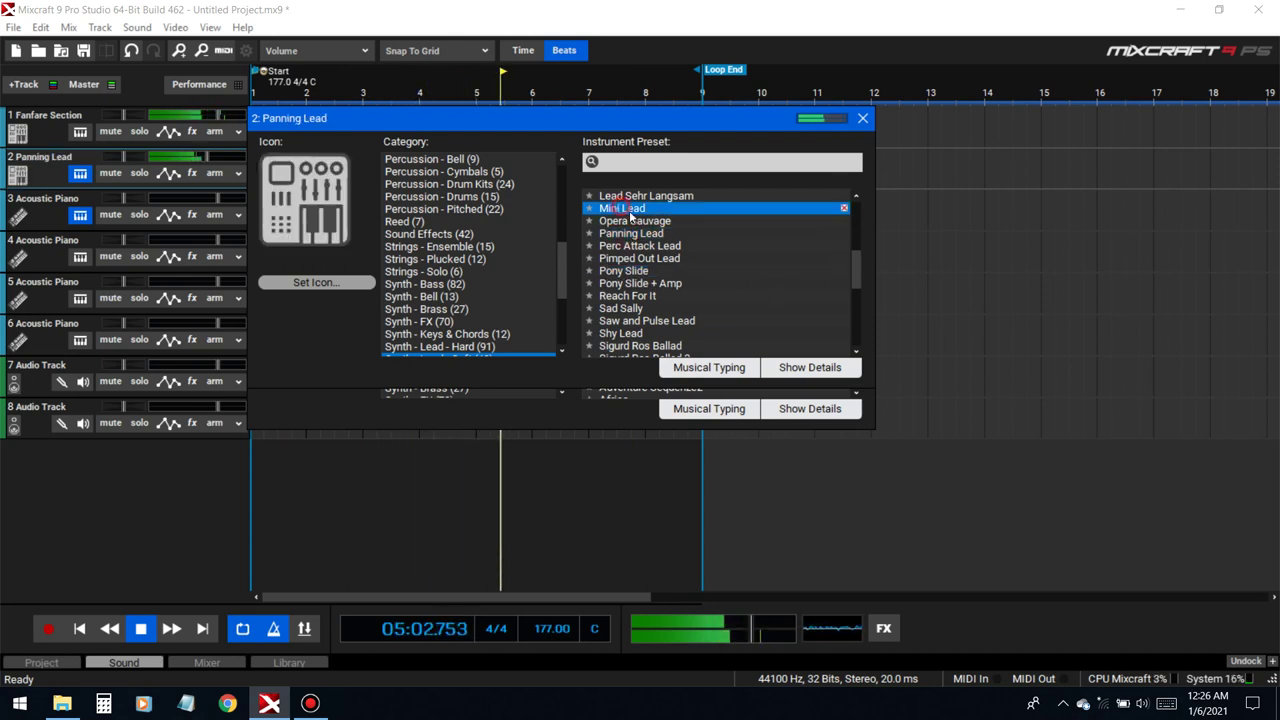
# - Solo track 2 and audition the Lead Sehr Langsam, Follower and Silky Lead presets on its melody
pyautogui.click(139, 173)
pyautogui.scroll(2, 641, 276)
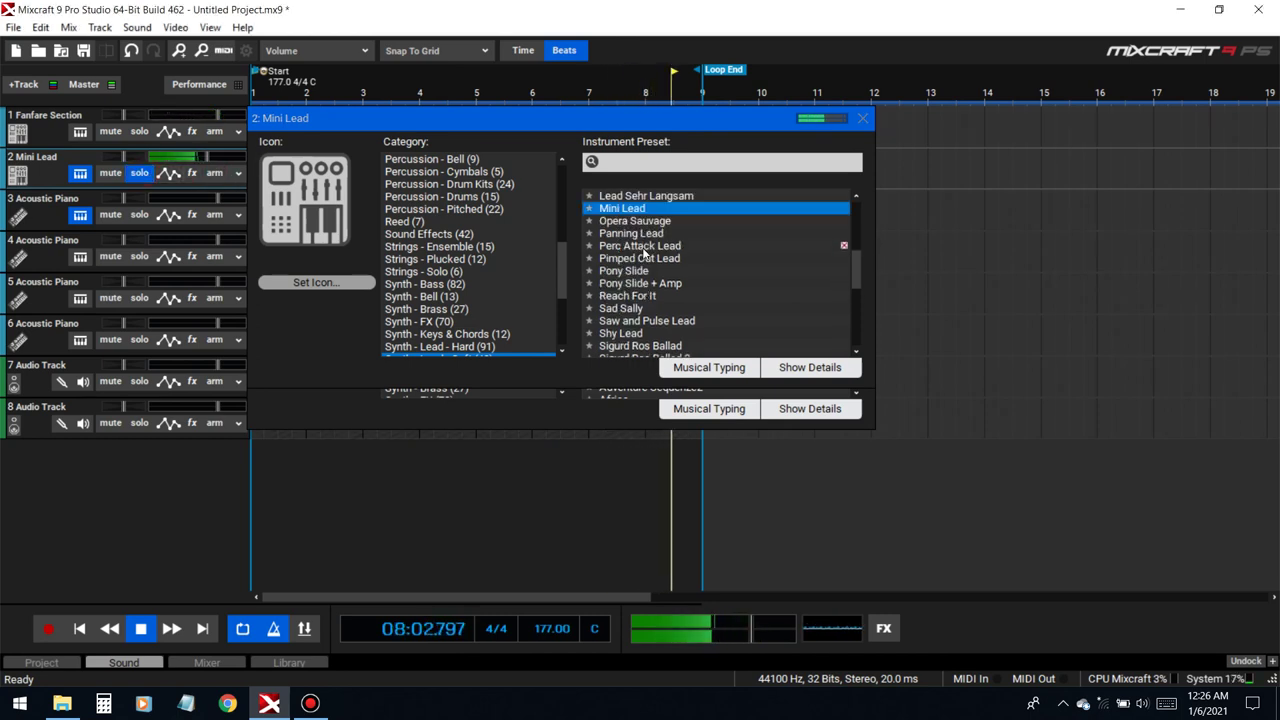
pyautogui.click(641, 272)
pyautogui.click(628, 220)
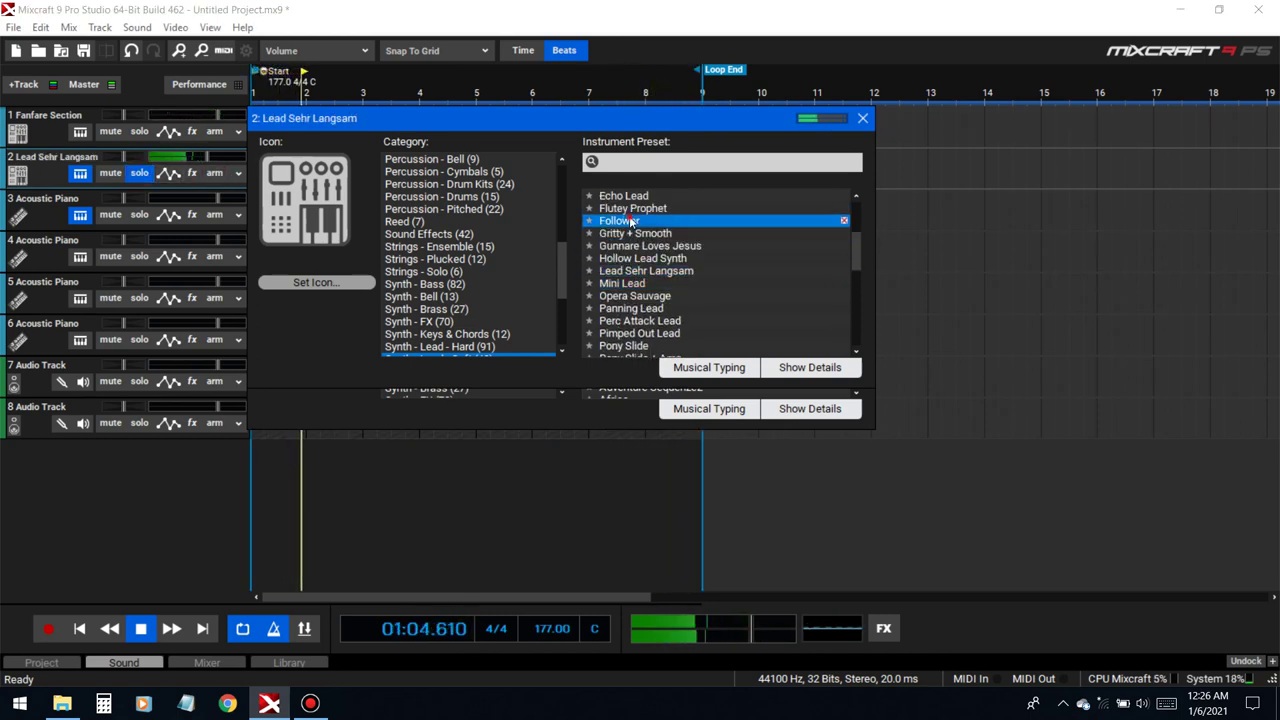
pyautogui.scroll(-4, 688, 278)
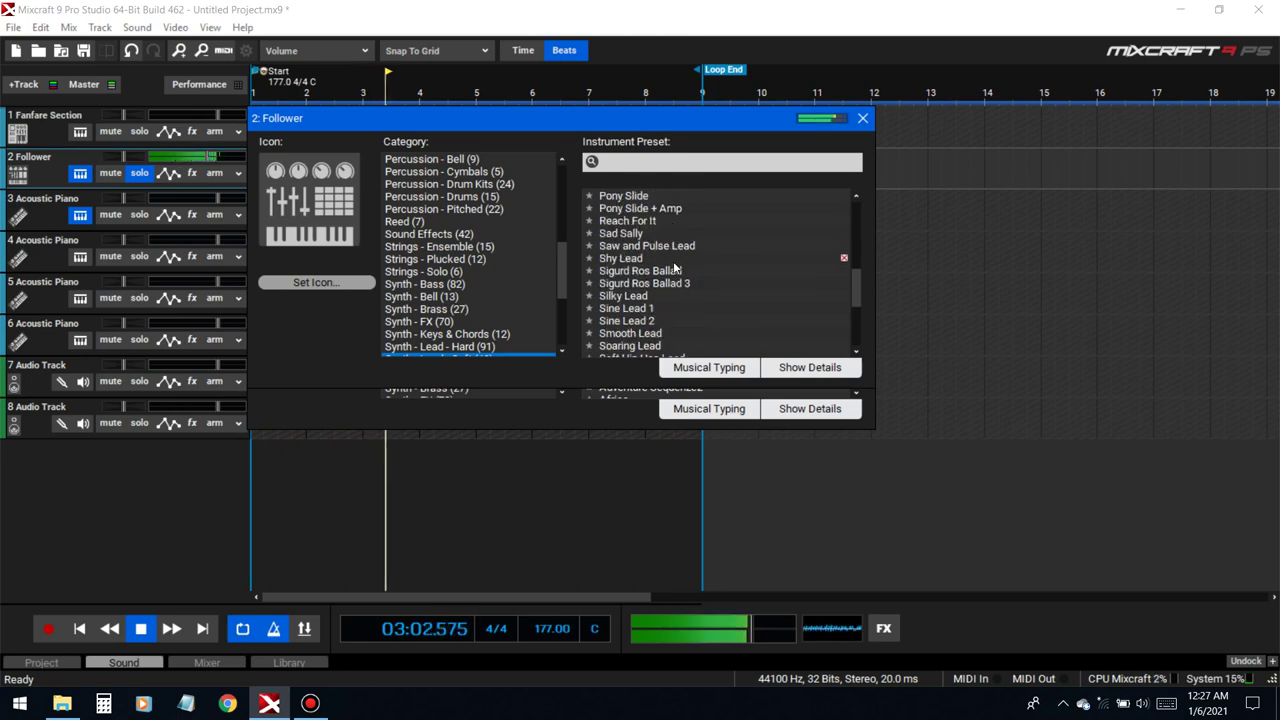
pyautogui.scroll(-1, 641, 318)
pyautogui.click(625, 259)
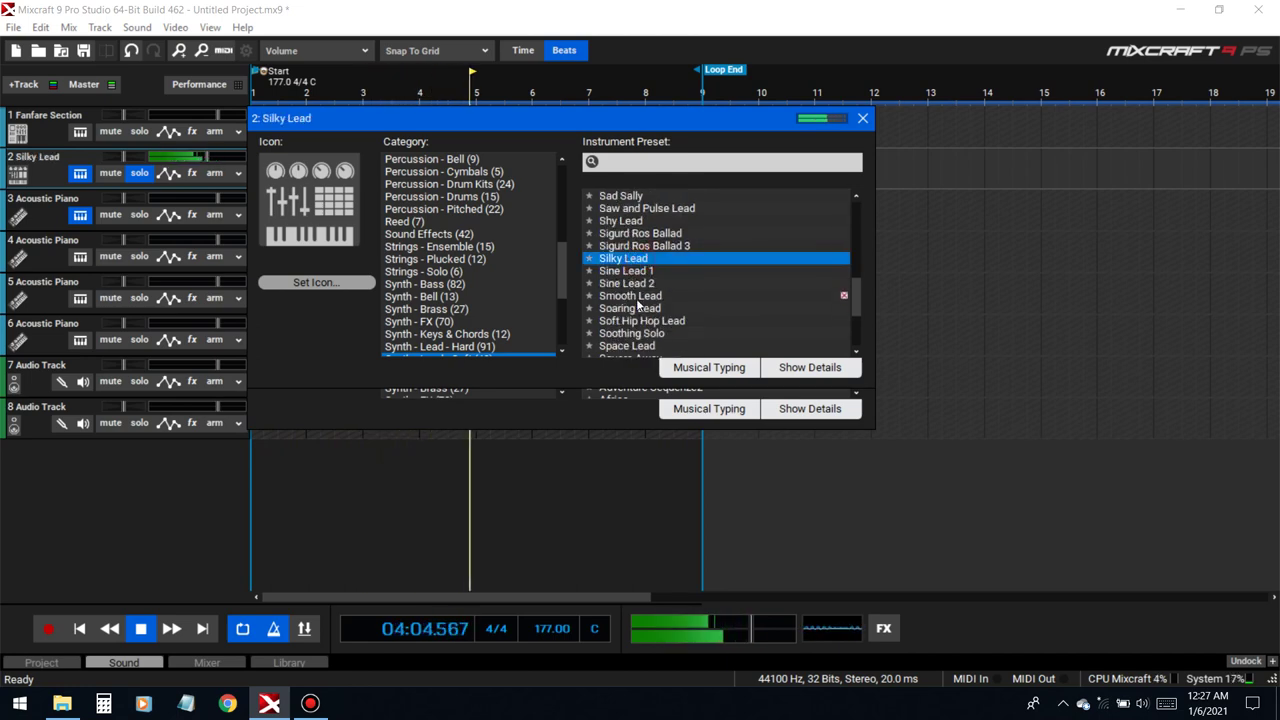
# - Audition the Square Away, Surfin' Square and Space Lead presets on the soloed track 2
pyautogui.scroll(-2, 660, 298)
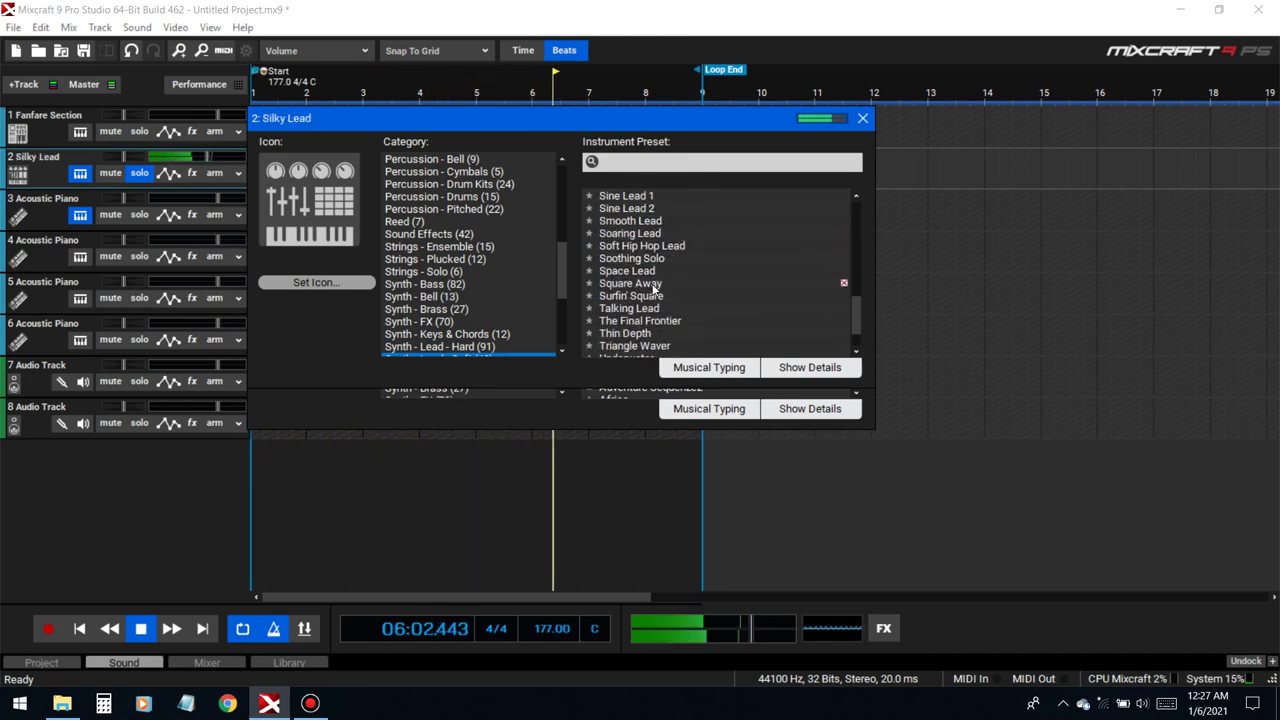
pyautogui.click(647, 285)
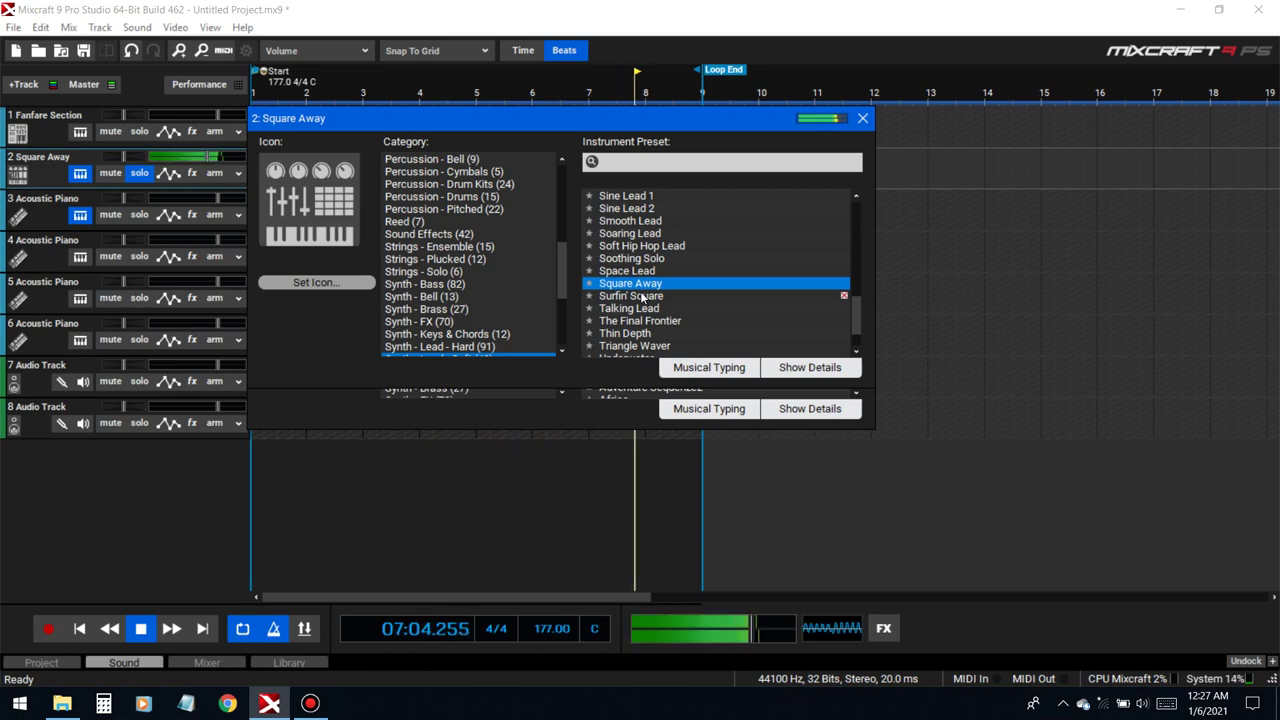
pyautogui.click(645, 296)
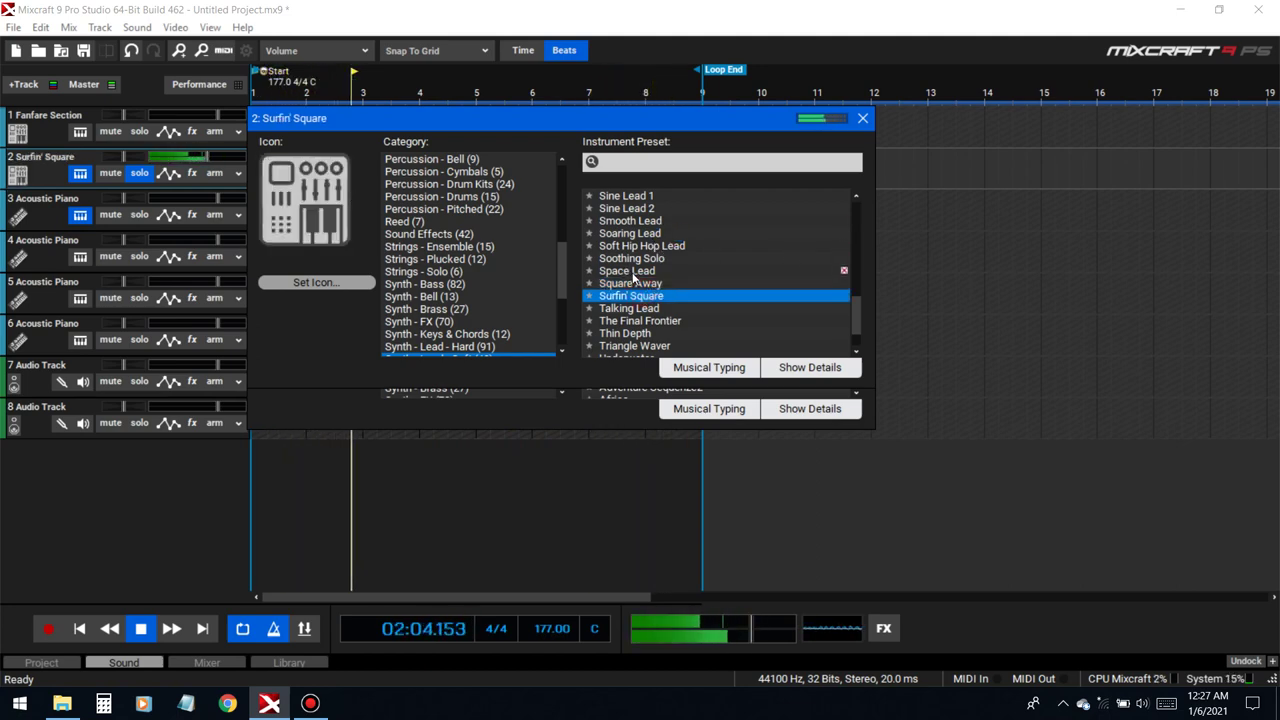
pyautogui.click(632, 271)
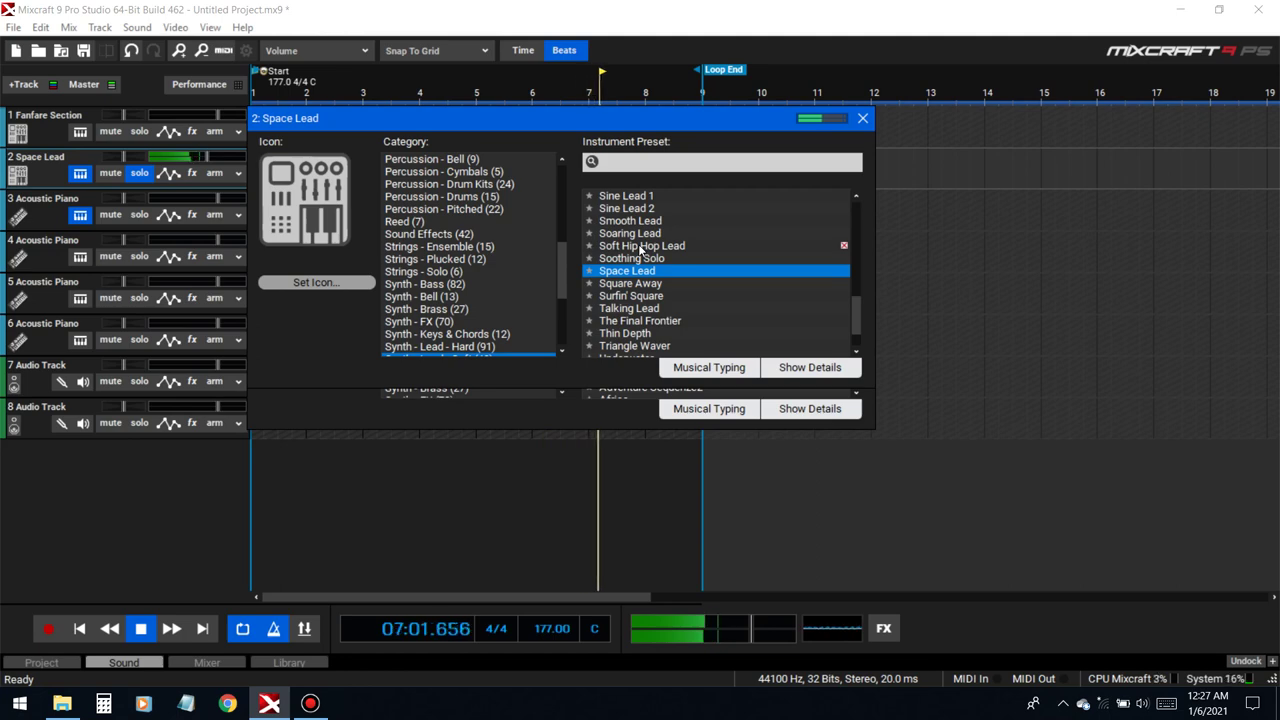
# - Set track 2's instrument to Soft Hip Hop Lead, unsolo the track and close its preset list
pyautogui.click(644, 246)
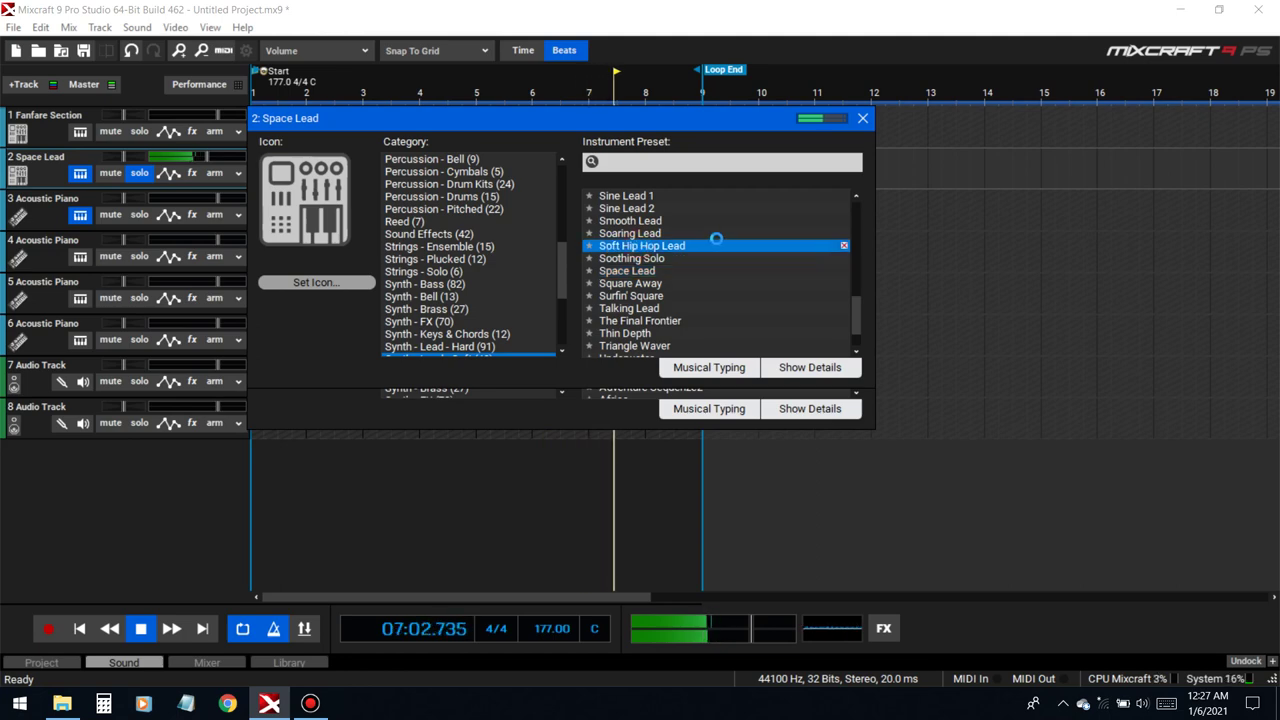
pyautogui.click(139, 173)
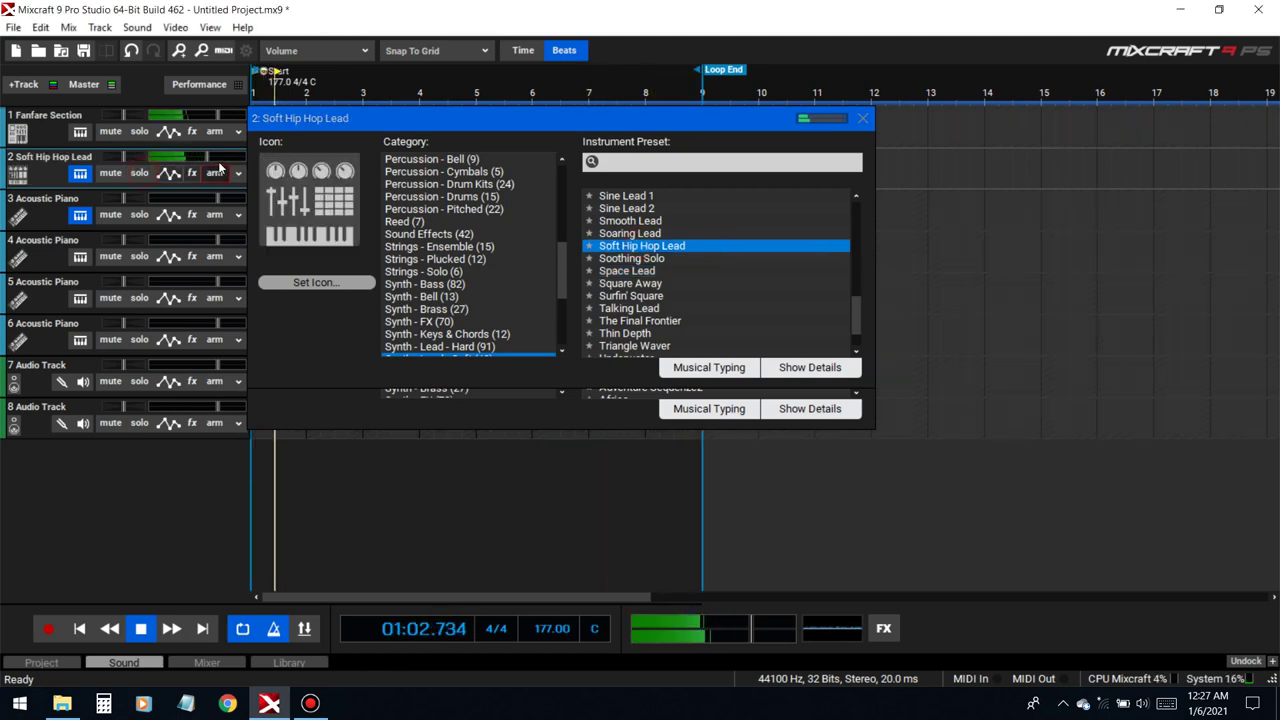
pyautogui.click(861, 121)
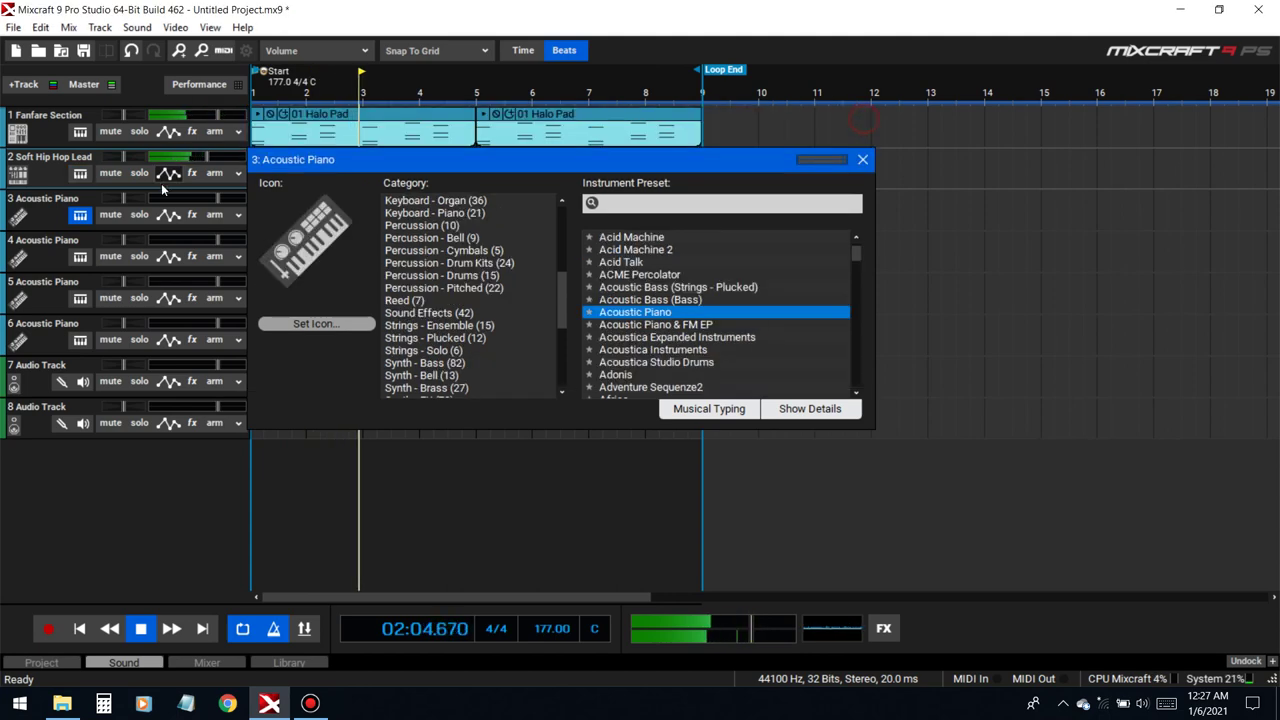
# - Add the LoudMax64 effect to track 2 with its threshold at about -4.4 dB, and close the effect windows
pyautogui.click(192, 173)
pyautogui.click(424, 204)
pyautogui.write('loud')
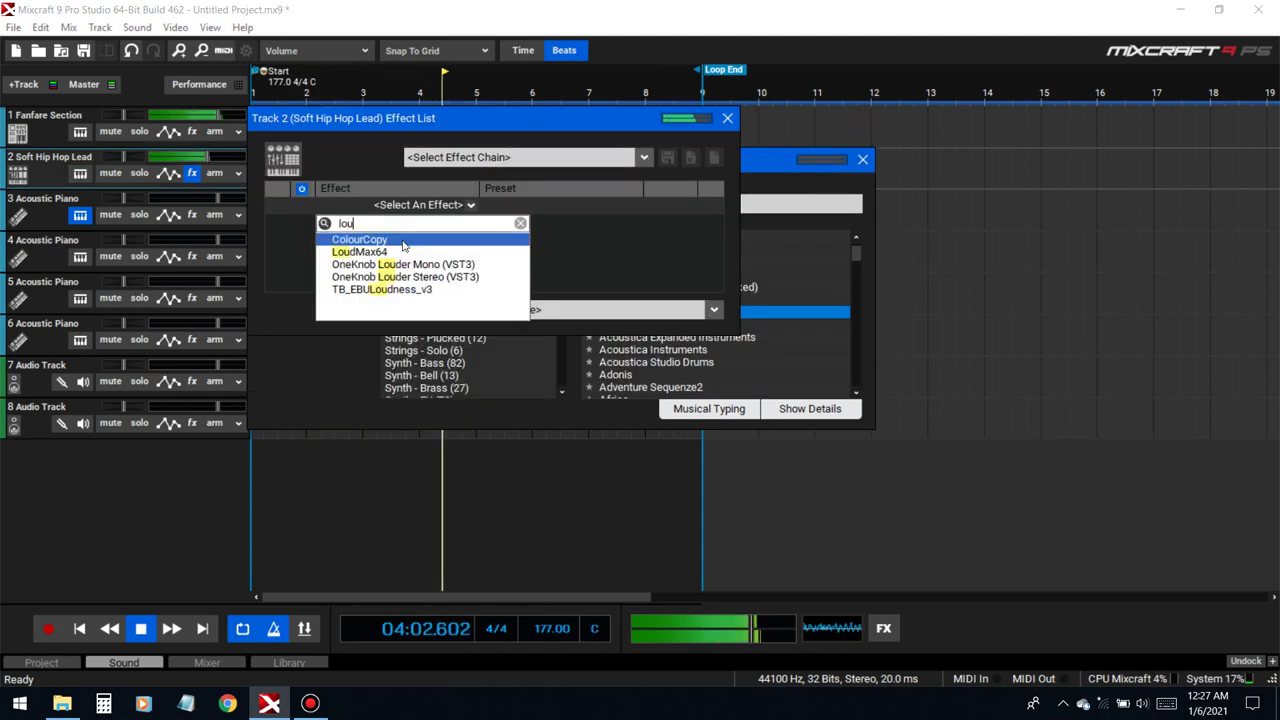
pyautogui.press('Down')
pyautogui.press('Return')
pyautogui.moveTo(711, 270); pyautogui.dragTo(683, 268)
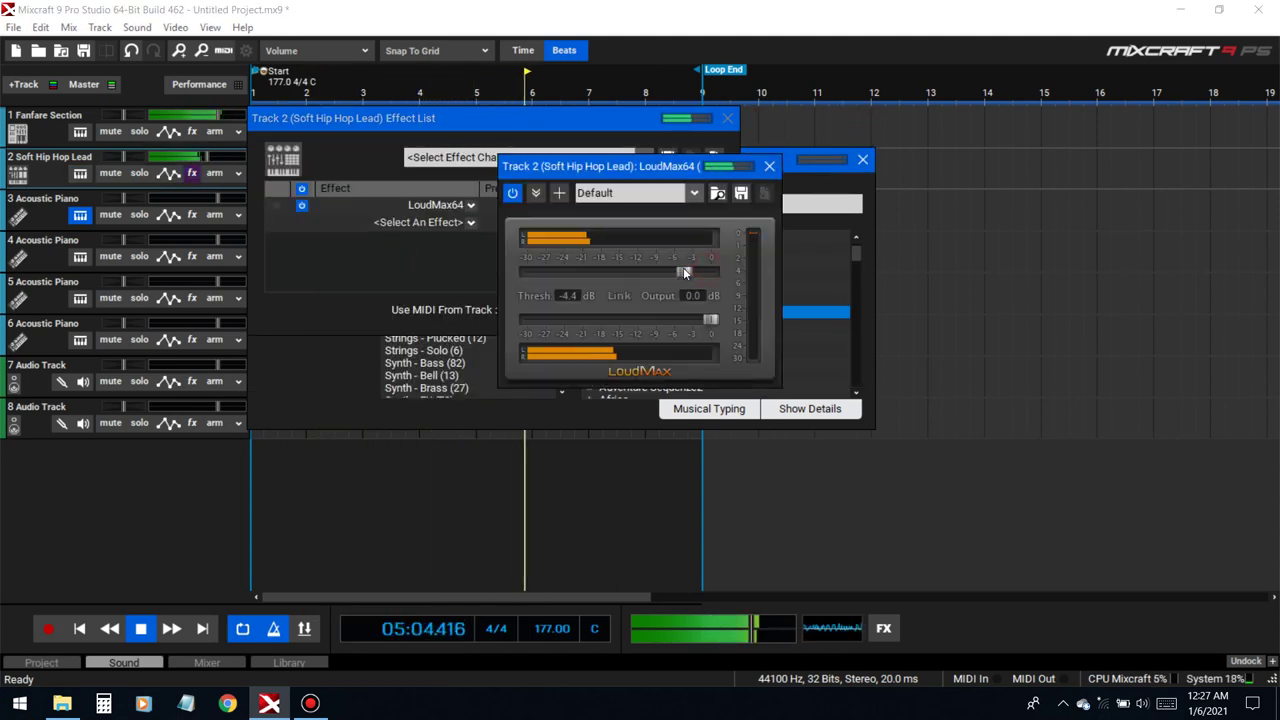
pyautogui.click(768, 166)
pyautogui.click(405, 206)
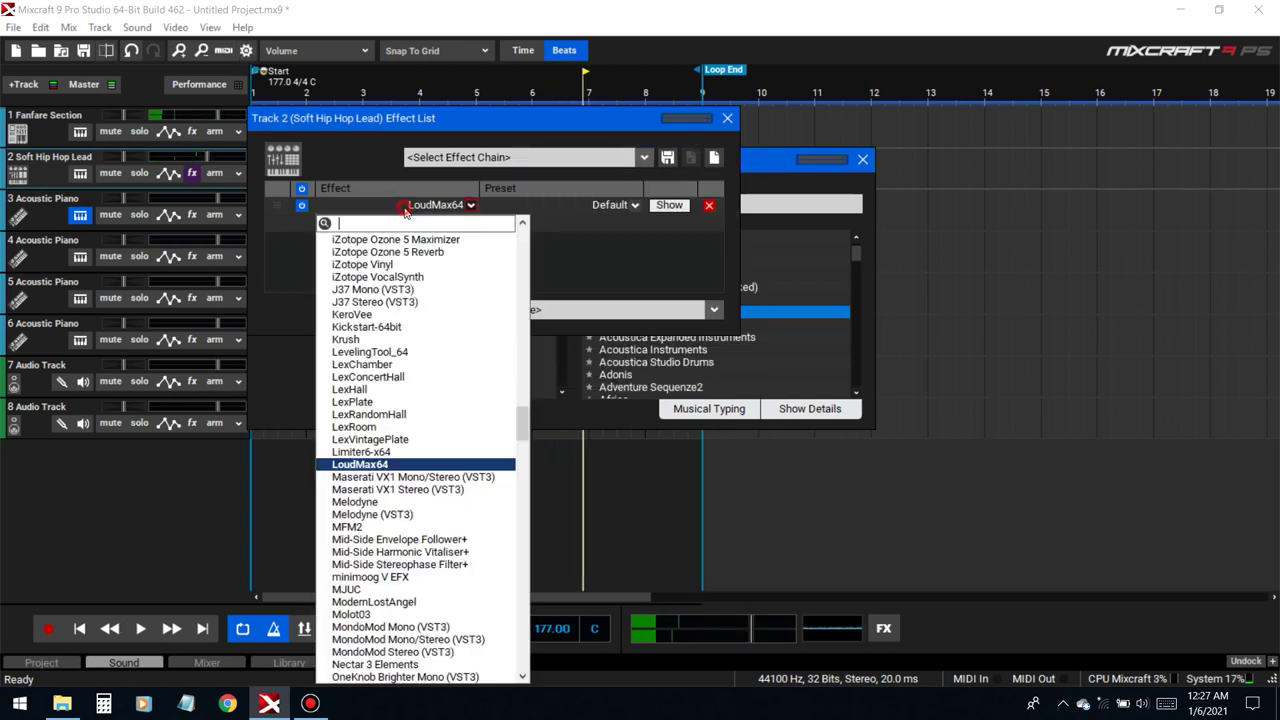
pyautogui.click(604, 262)
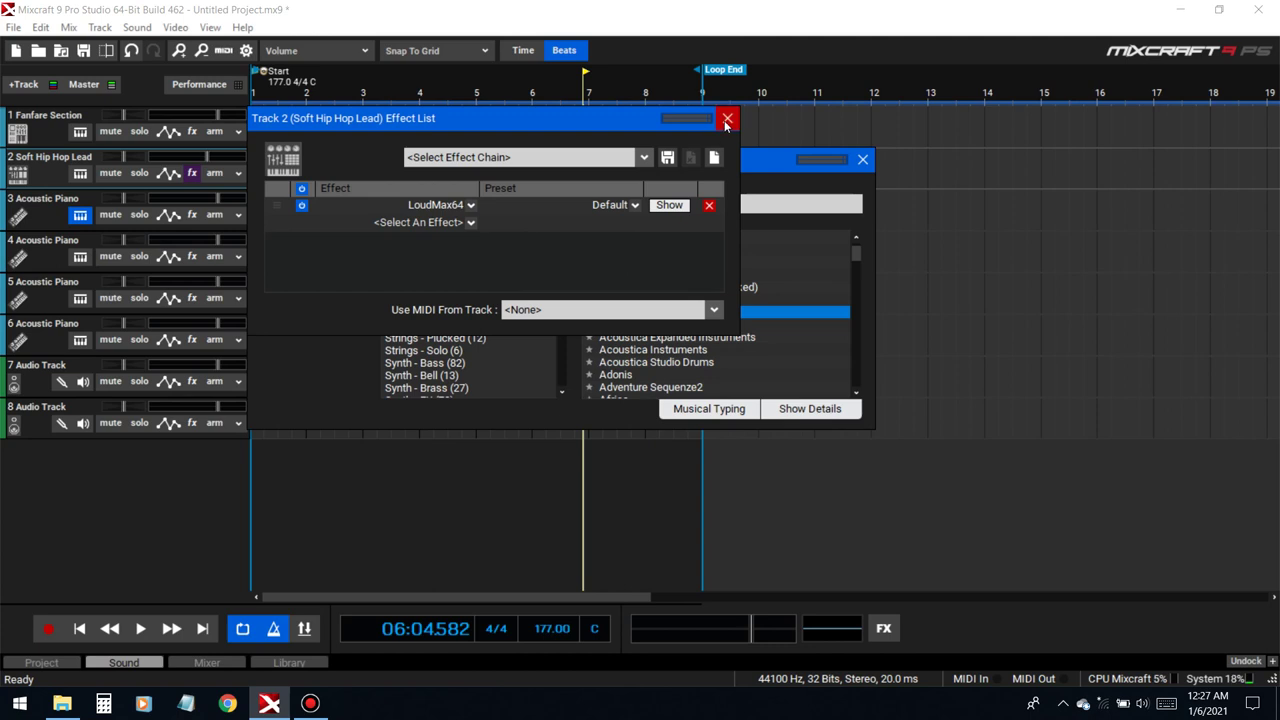
pyautogui.click(726, 119)
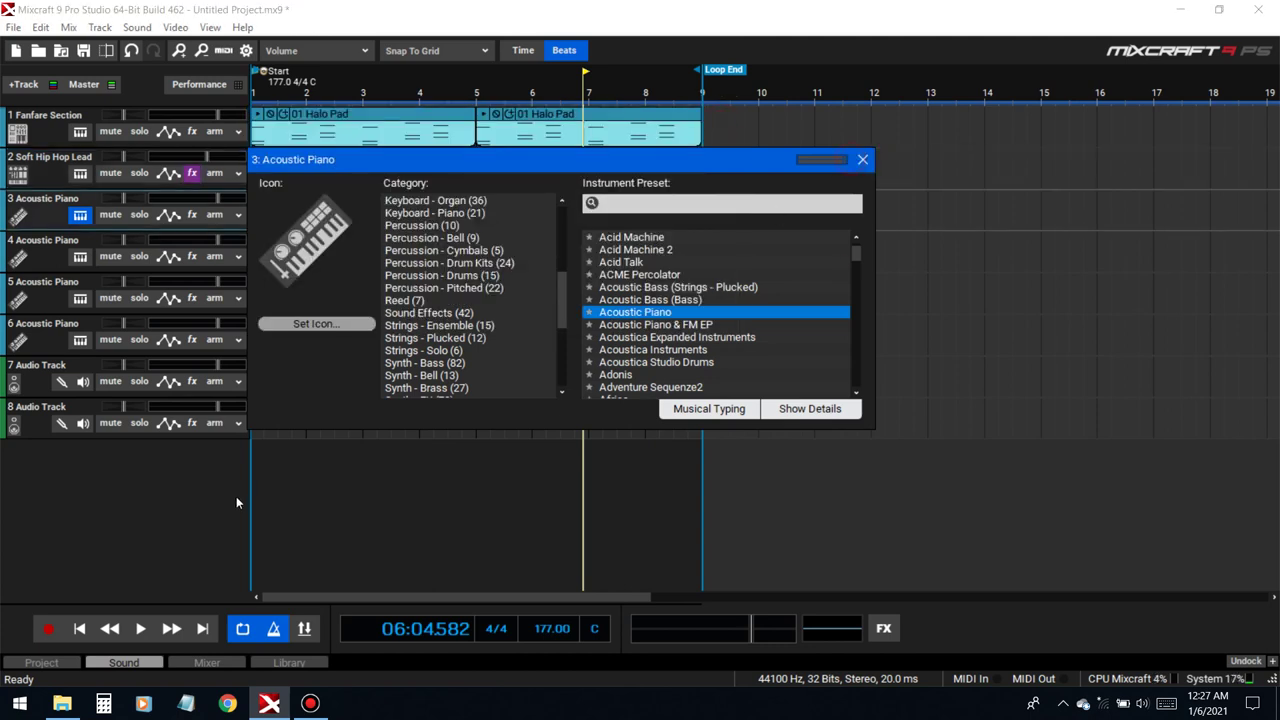
# - Close the track 3 instrument list and play the arrangement from the start
pyautogui.click(865, 163)
pyautogui.click(77, 628)
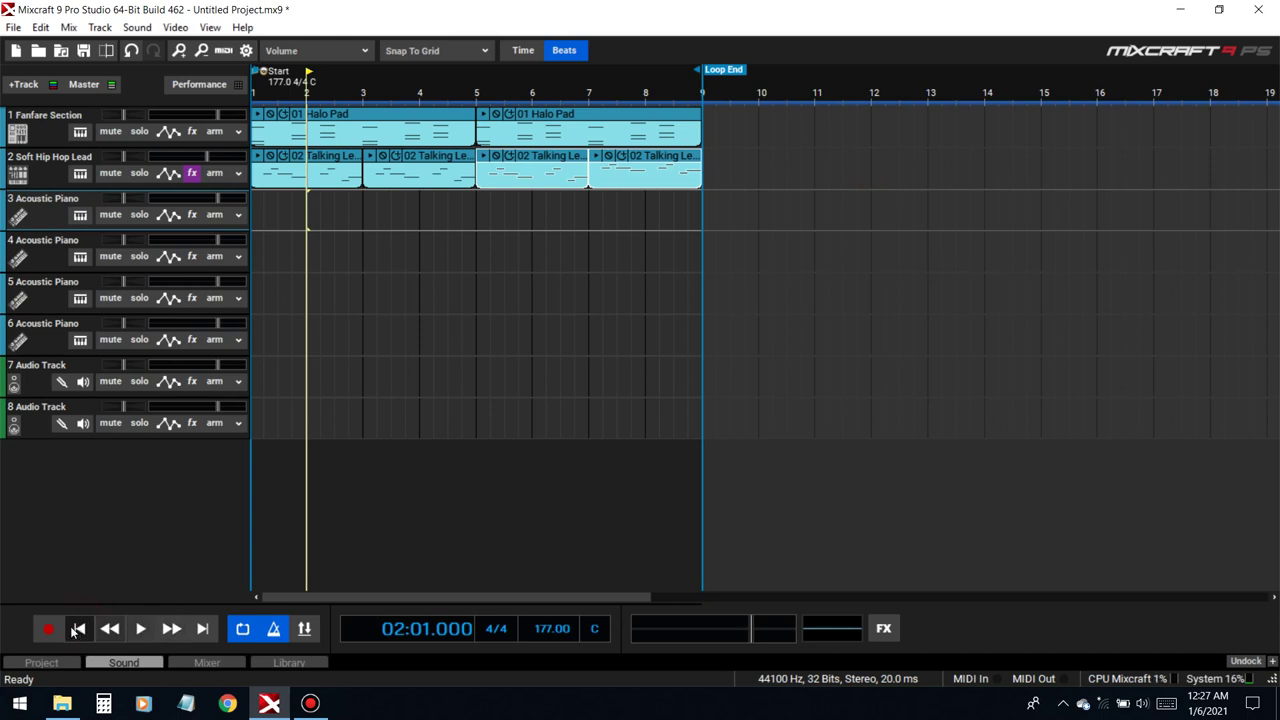
pyautogui.click(130, 628)
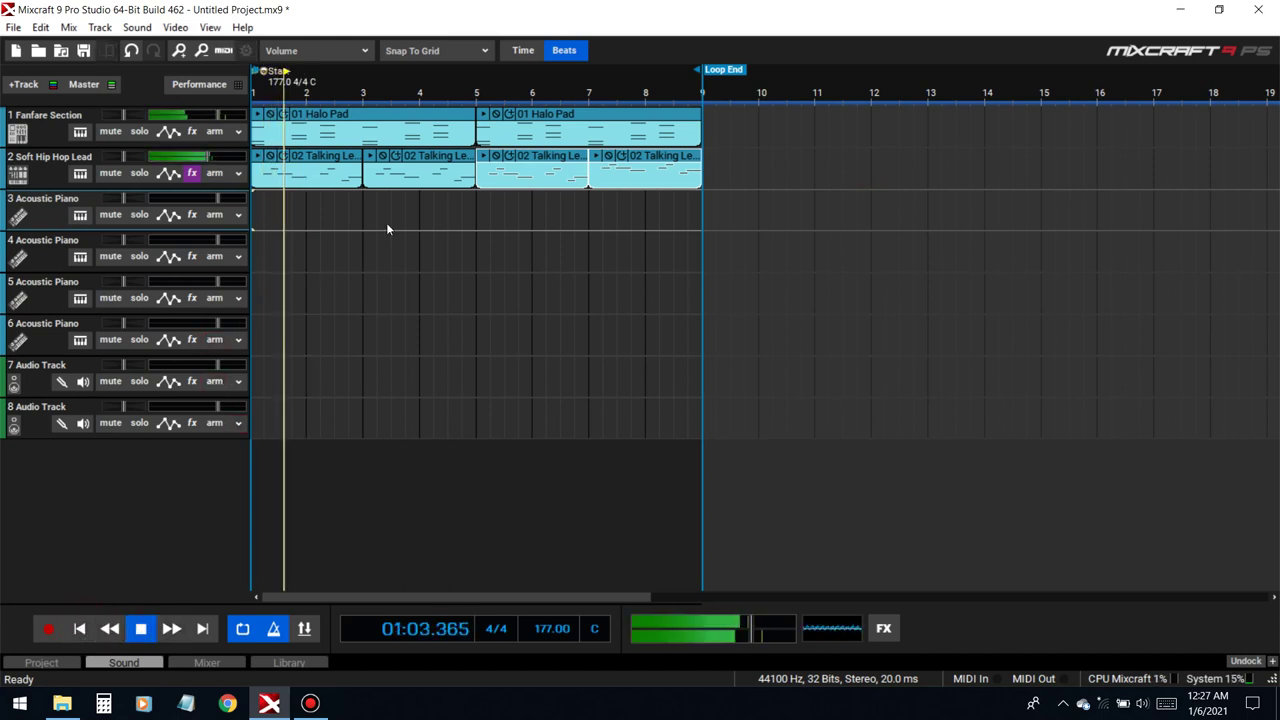
# - Save the project as Circles in the Mixcraft Files folder of the Documents library
pyautogui.click(84, 50)
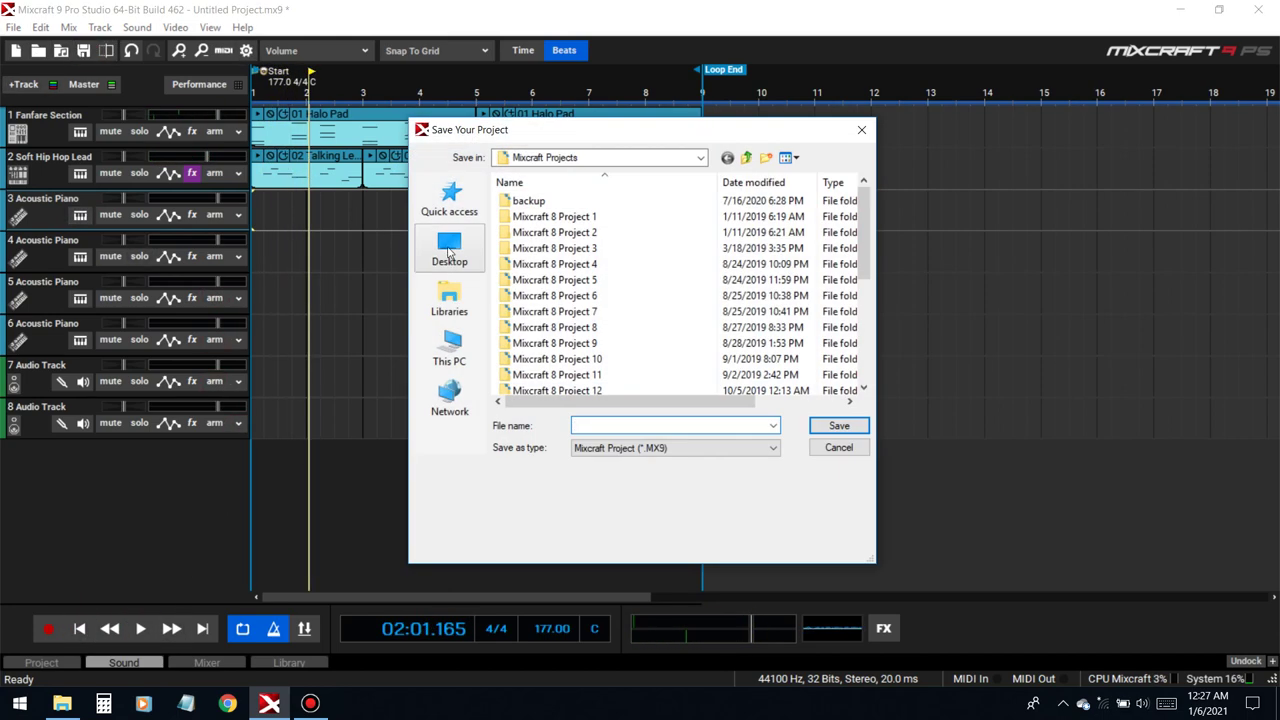
pyautogui.click(450, 250)
pyautogui.doubleClick(575, 322)
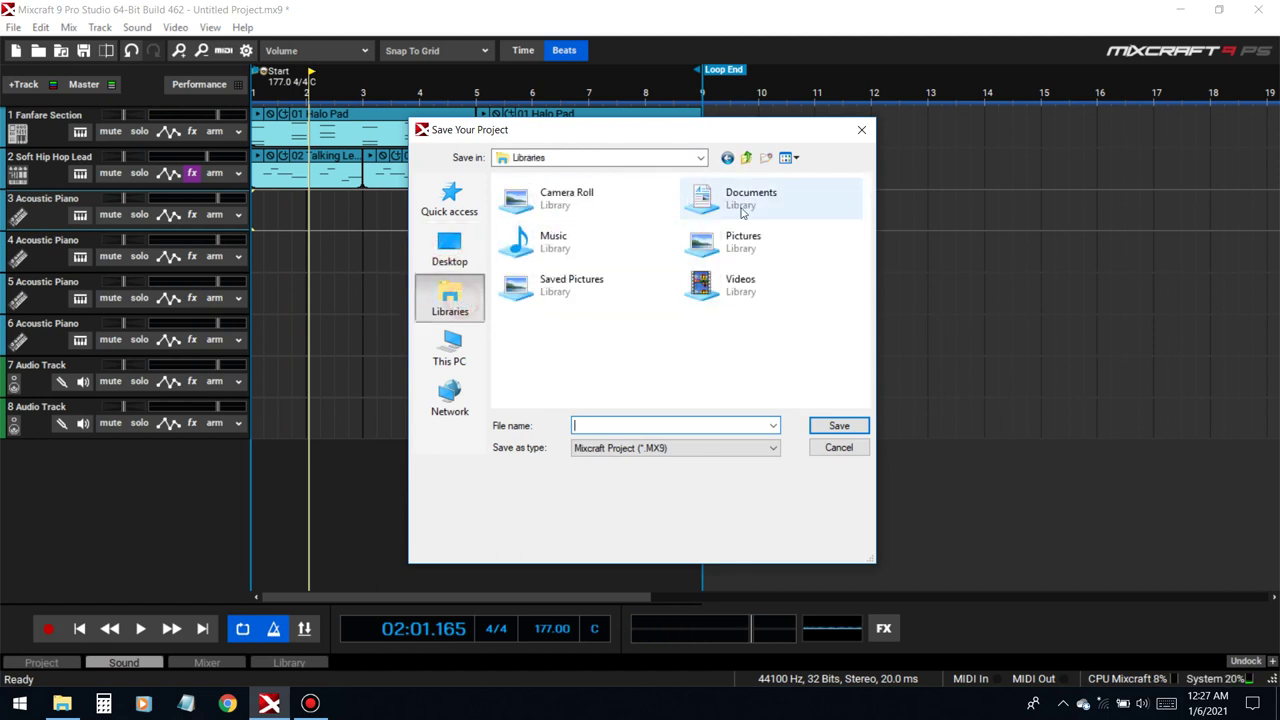
pyautogui.doubleClick(700, 198)
pyautogui.doubleClick(535, 216)
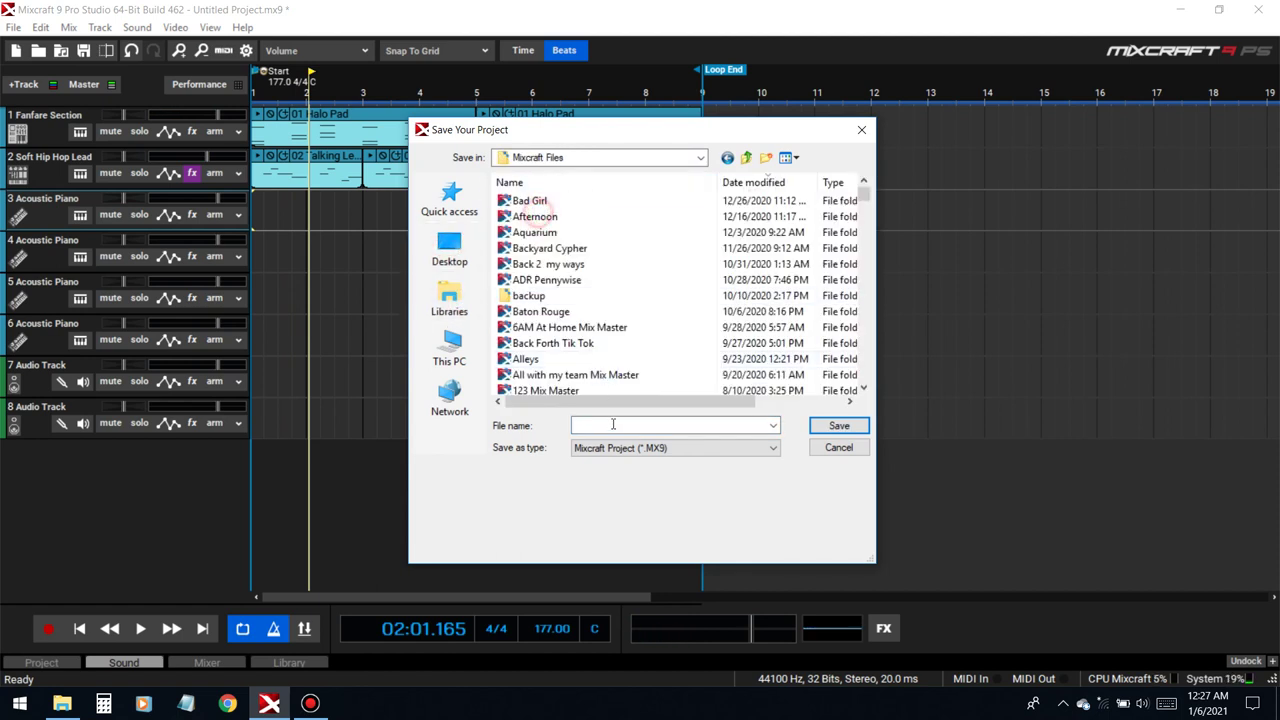
pyautogui.click(606, 425)
pyautogui.write('Circles')
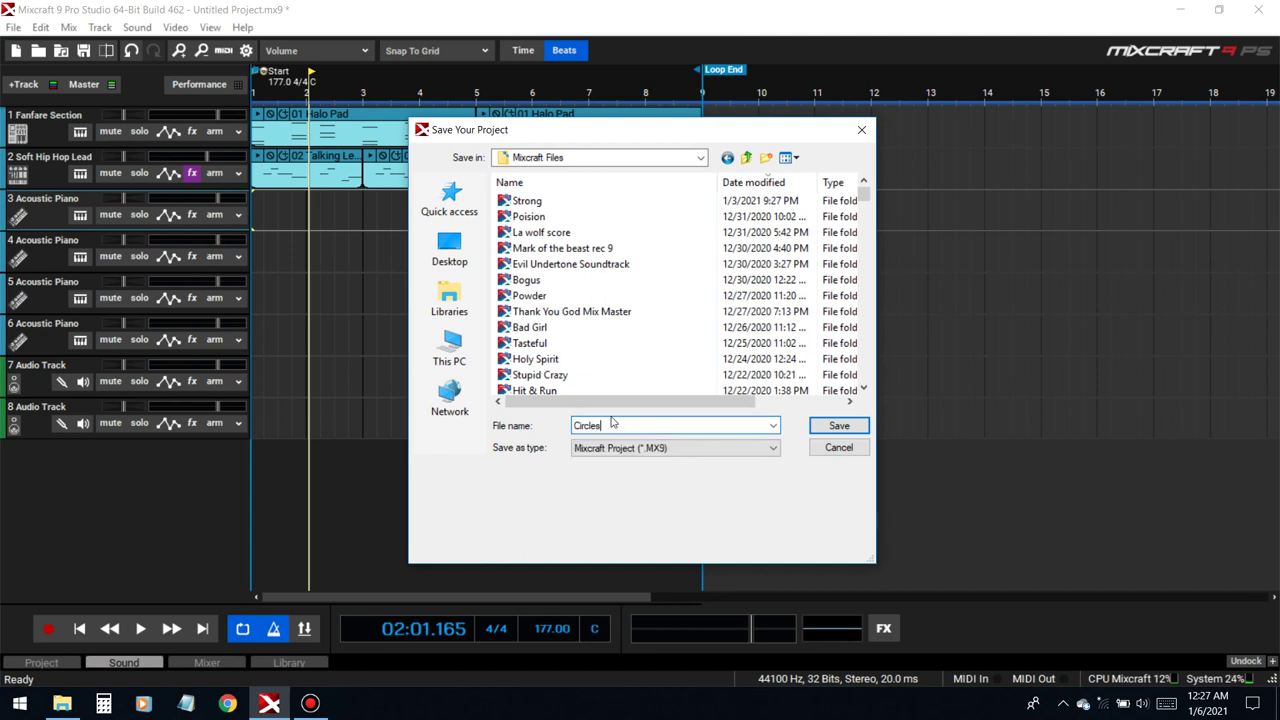
pyautogui.press('Return')
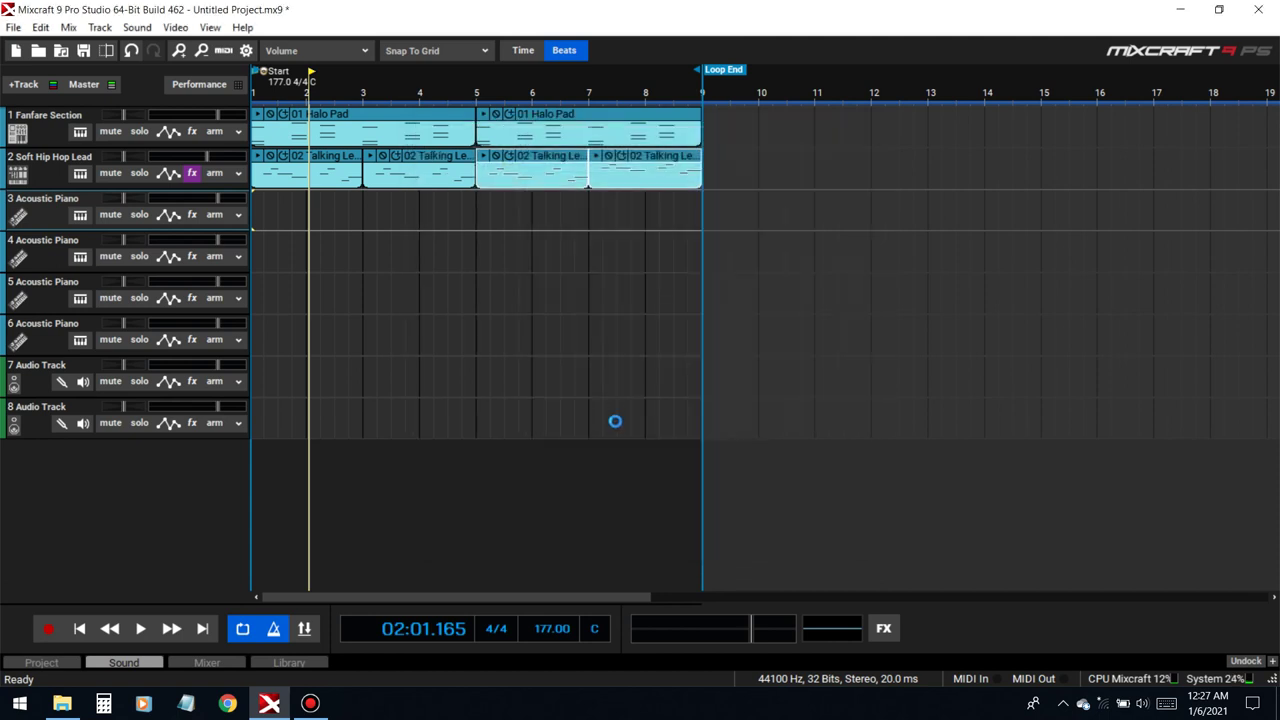
# - Play the arrangement and browse track 3's instrument presets in the Synth - Riff category
pyautogui.press('space')
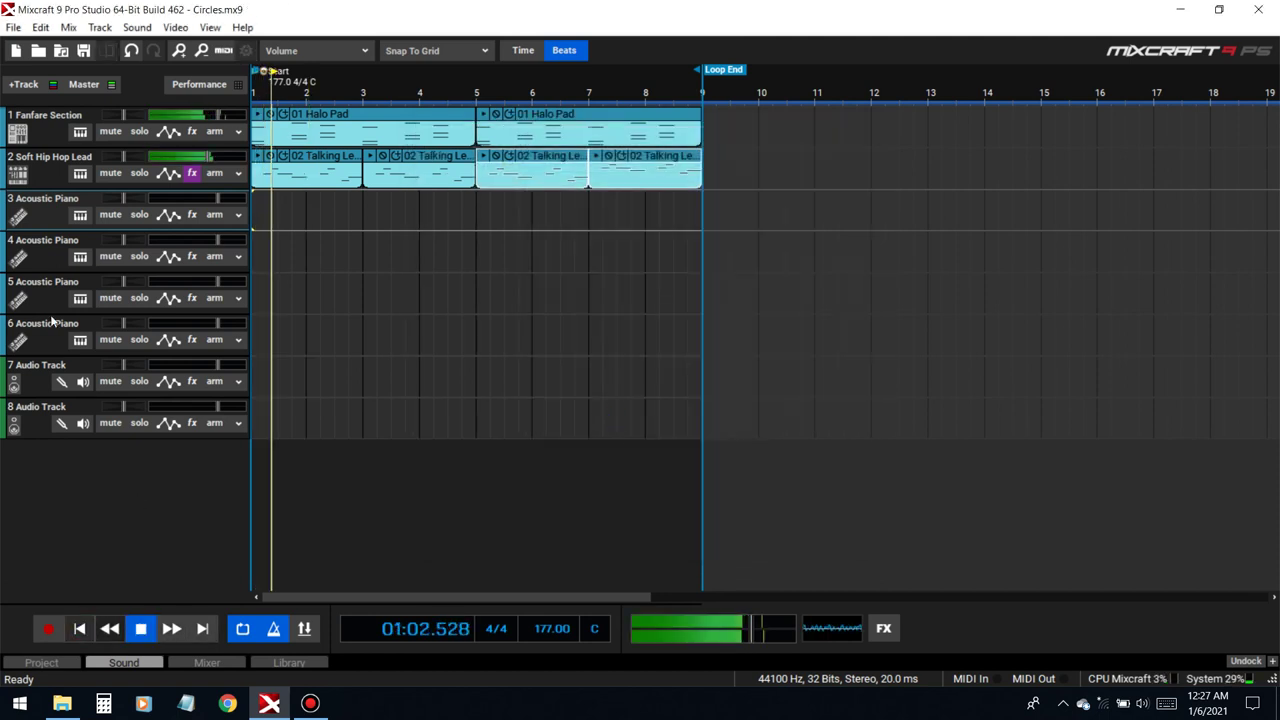
pyautogui.click(80, 216)
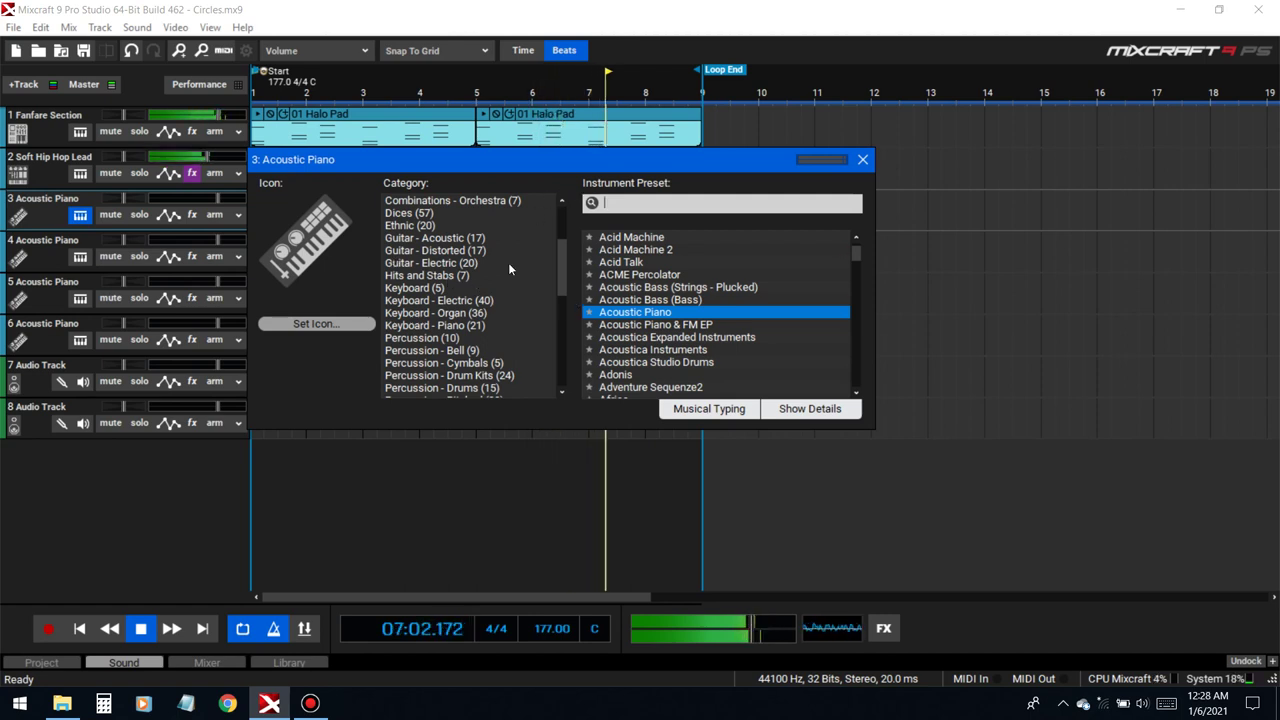
pyautogui.scroll(2, 508, 268)
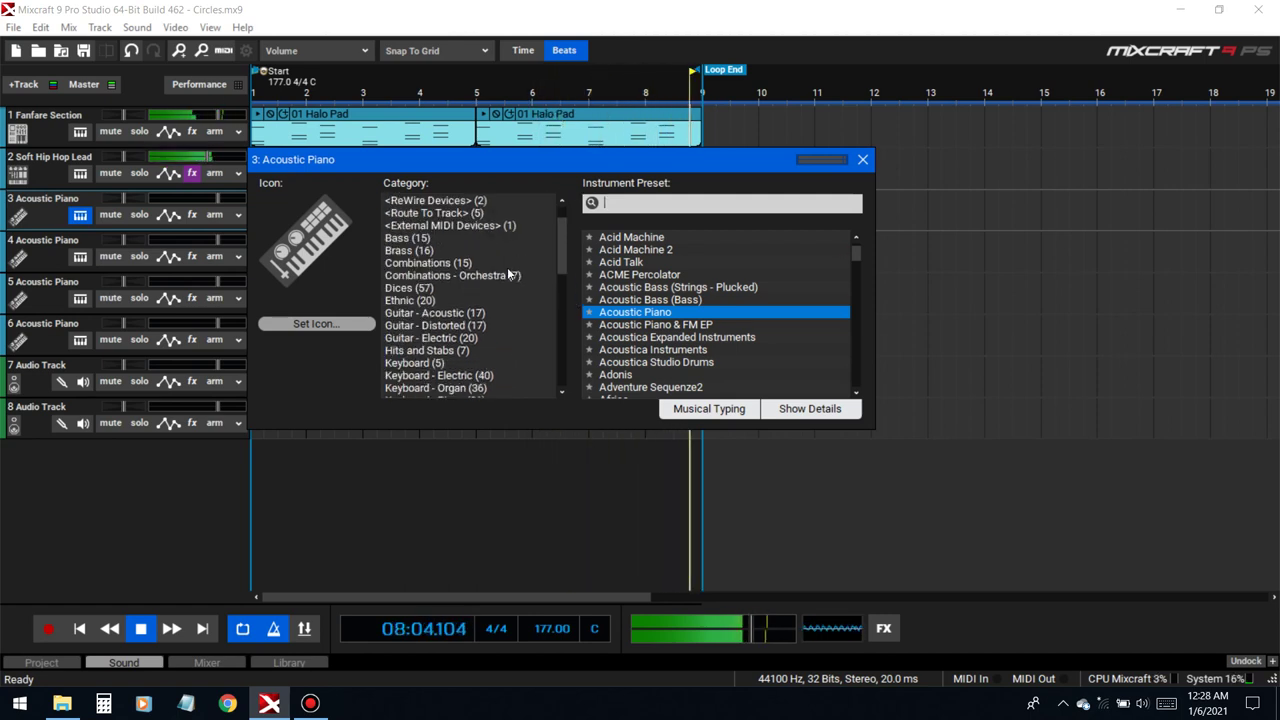
pyautogui.scroll(-7, 466, 253)
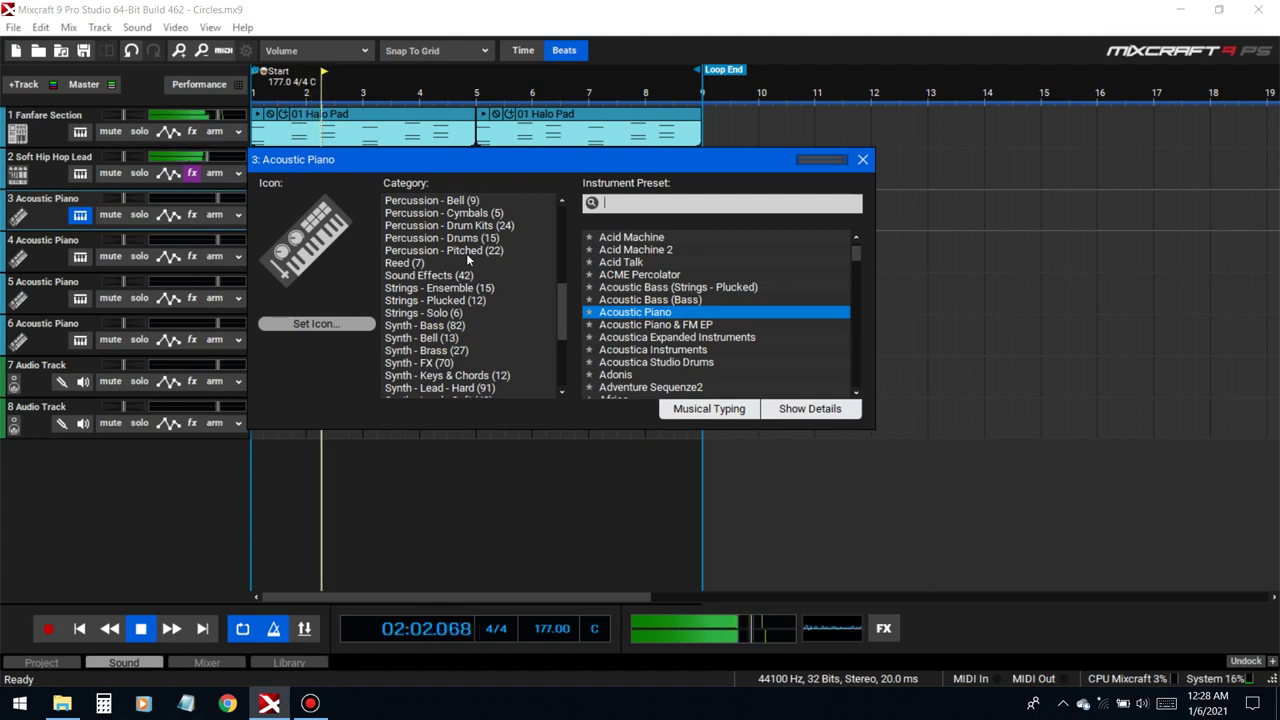
pyautogui.scroll(-2, 466, 253)
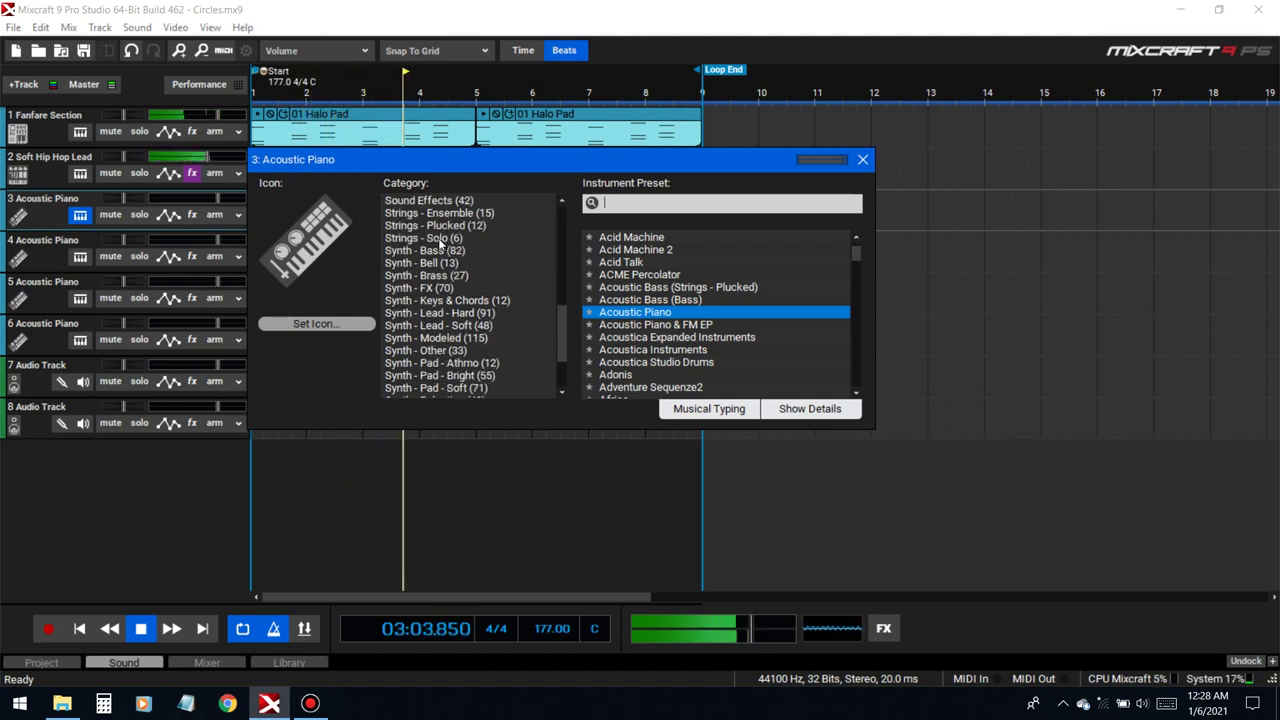
pyautogui.scroll(-3, 440, 238)
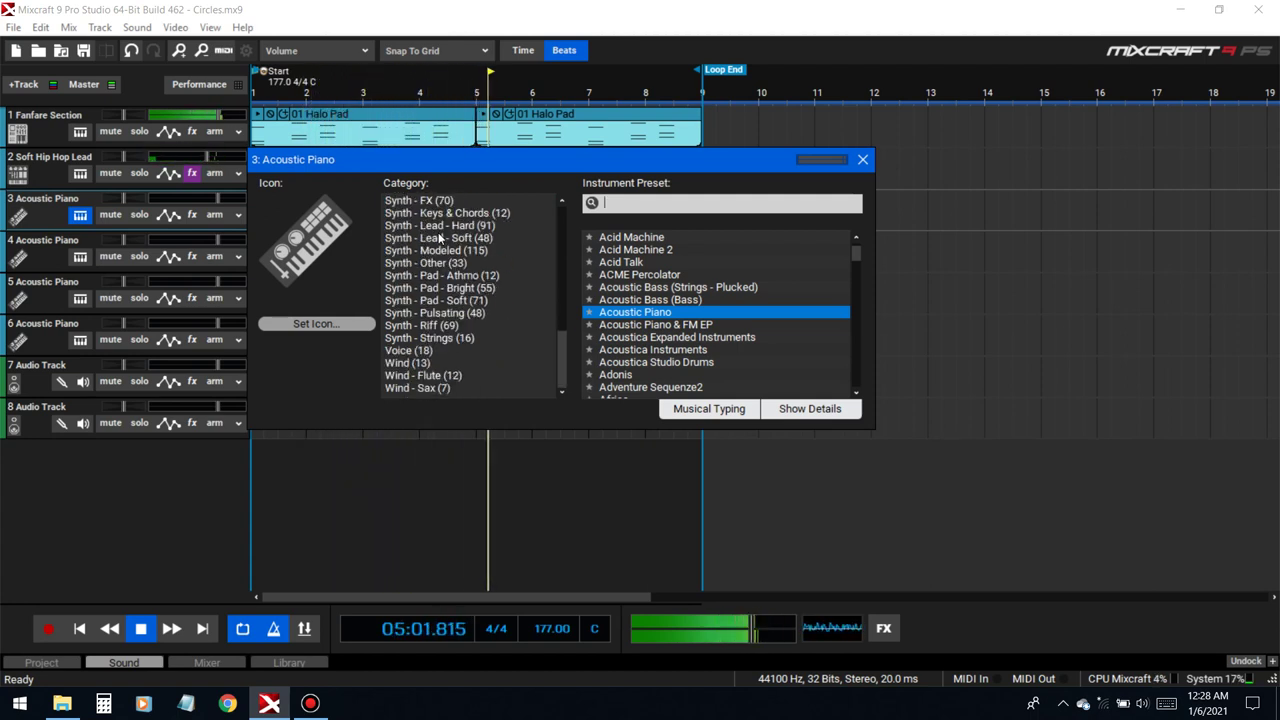
pyautogui.click(420, 328)
pyautogui.scroll(-6, 678, 273)
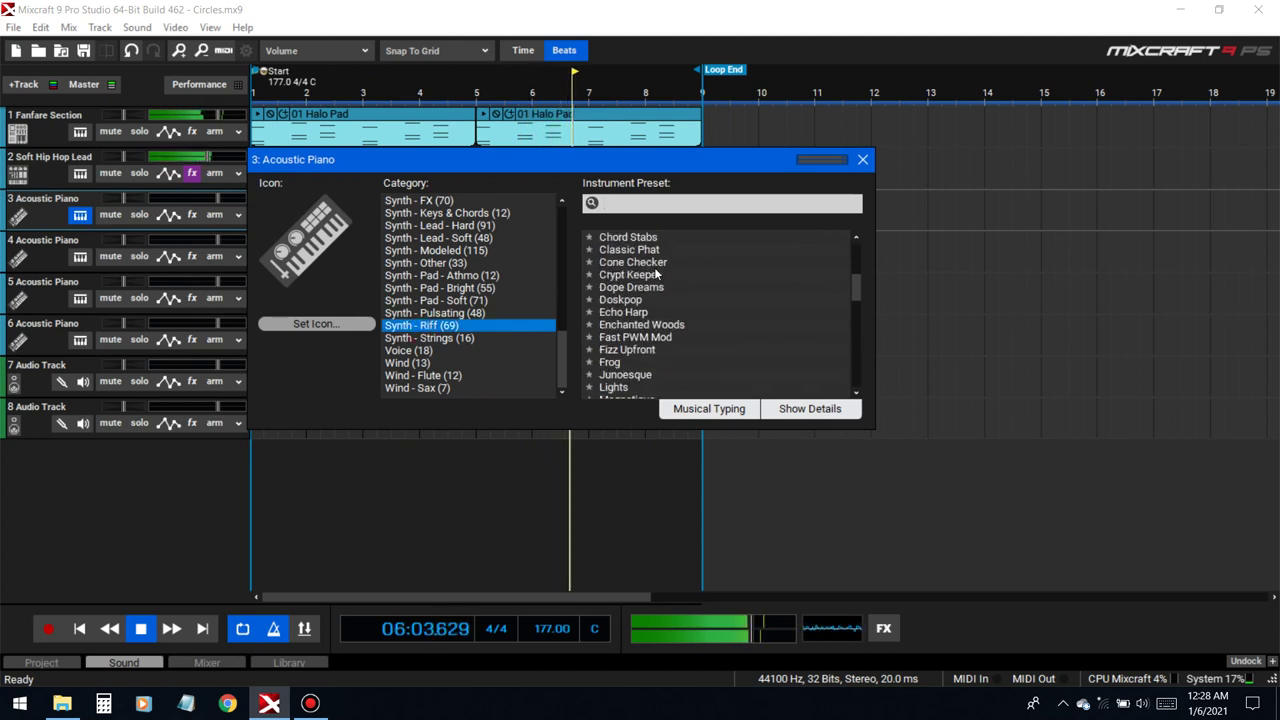
# - Load the Doskpop preset on track 3 and try it with Musical Typing, raising the note range to C4 - F#5
pyautogui.click(648, 263)
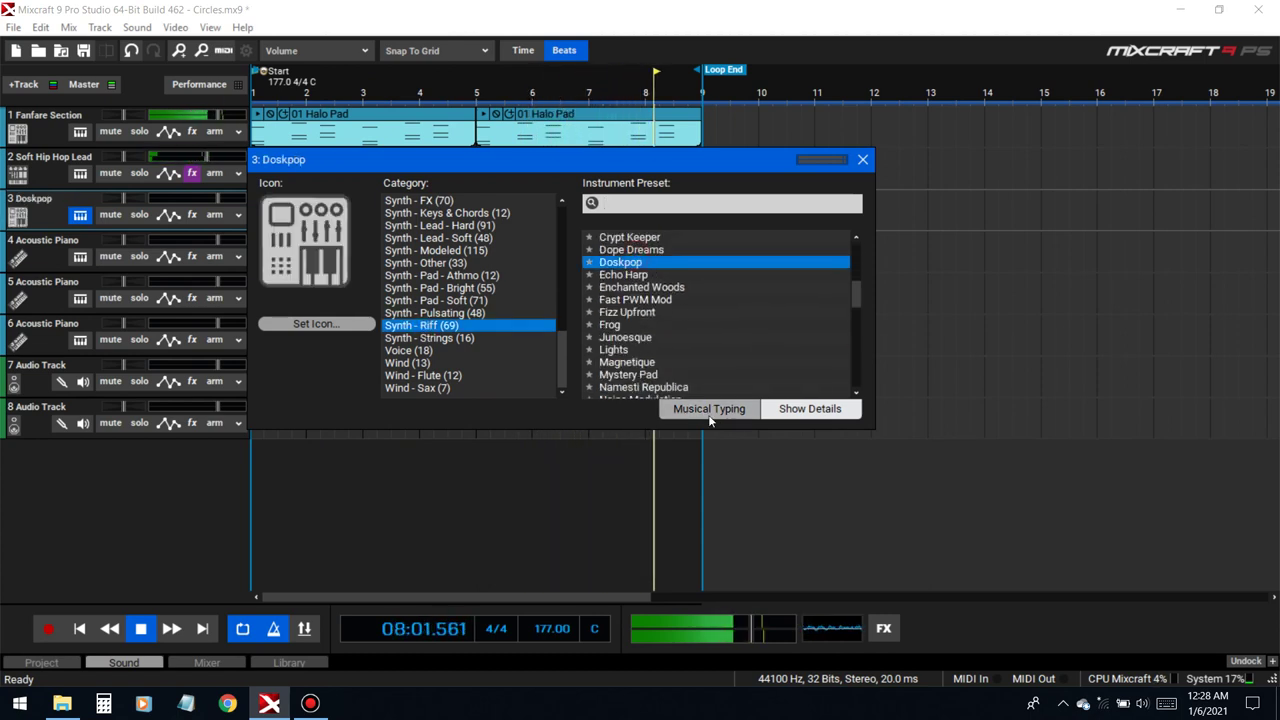
pyautogui.click(705, 408)
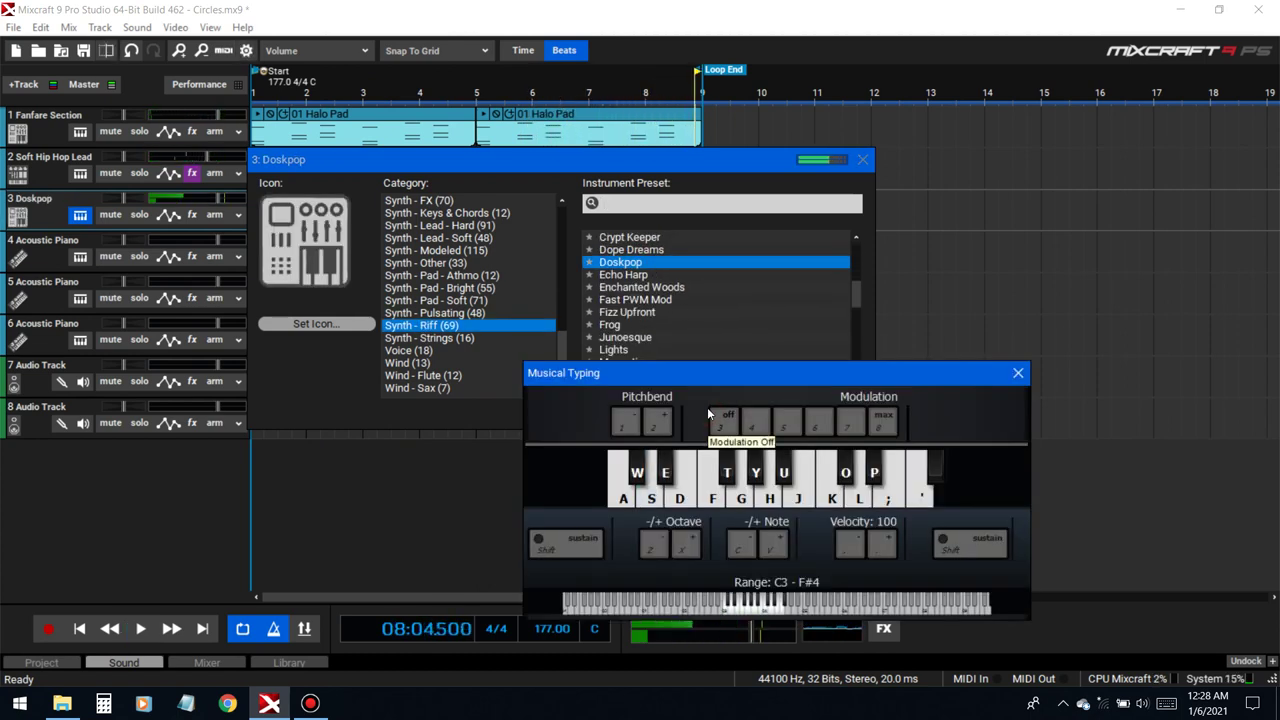
pyautogui.press('s')
pyautogui.press('s')
pyautogui.press('s')
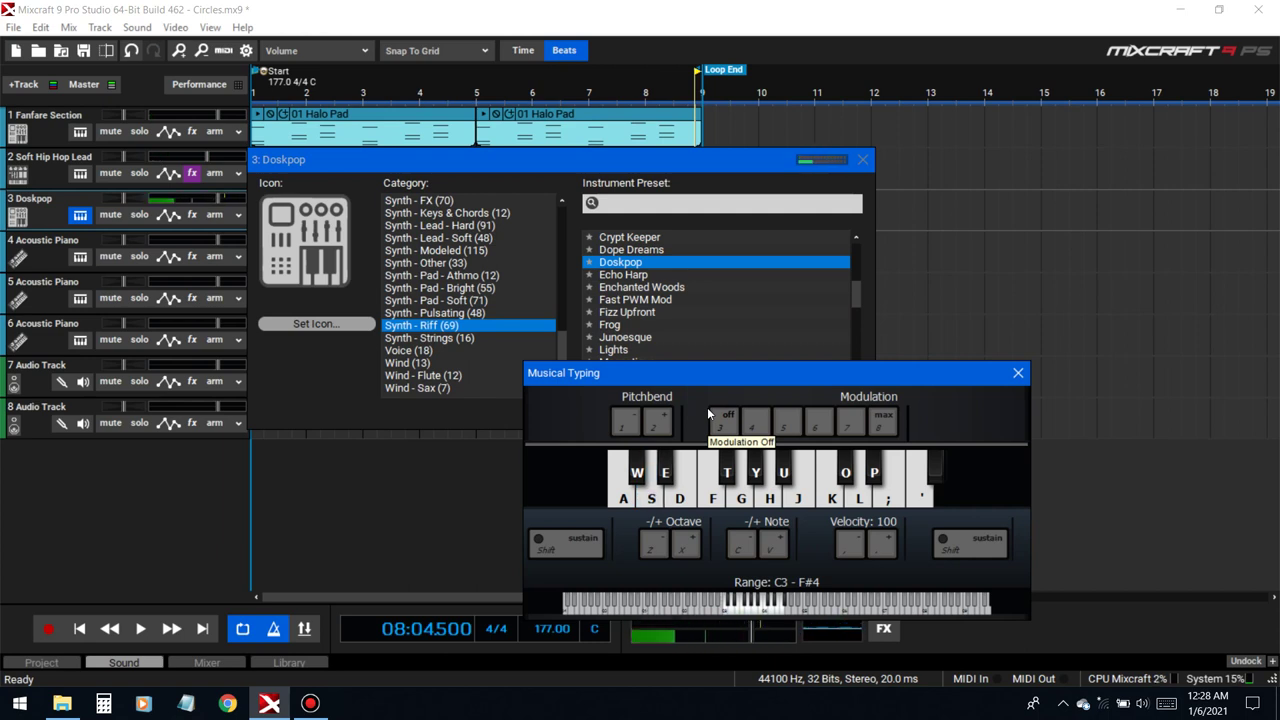
pyautogui.press('h')
pyautogui.press('g')
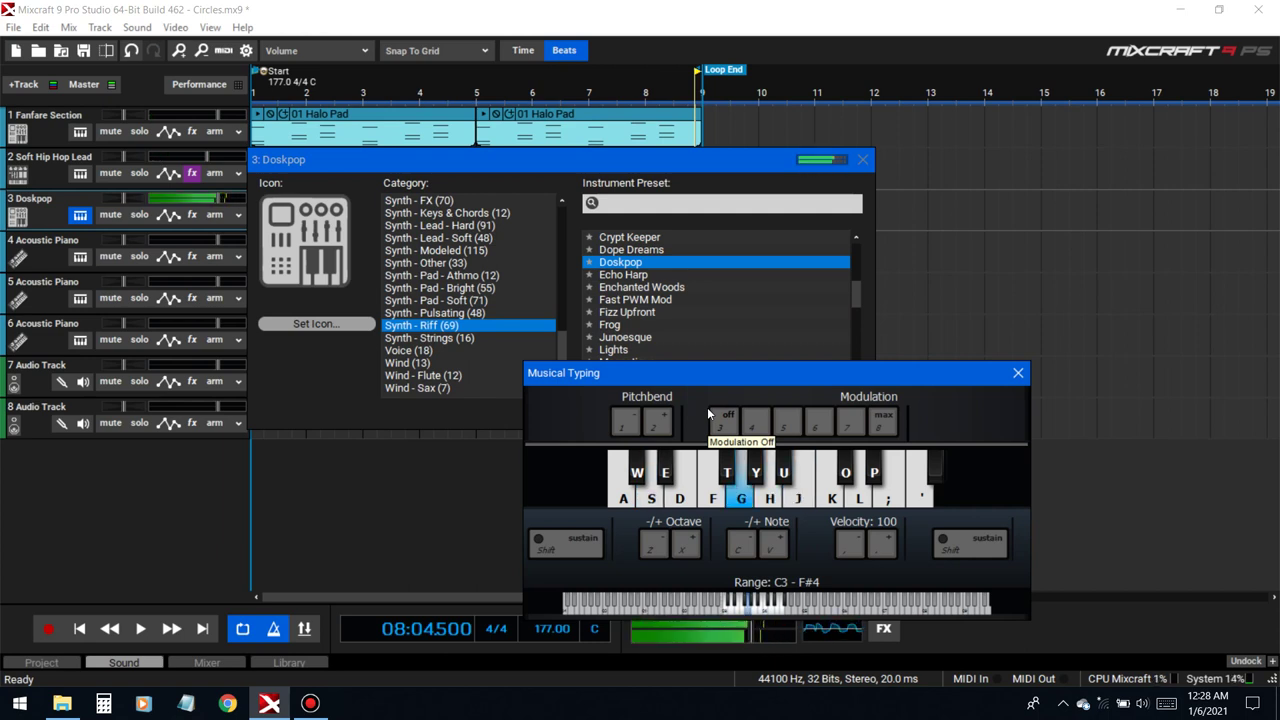
pyautogui.press('g')
pyautogui.press('g')
pyautogui.press('g')
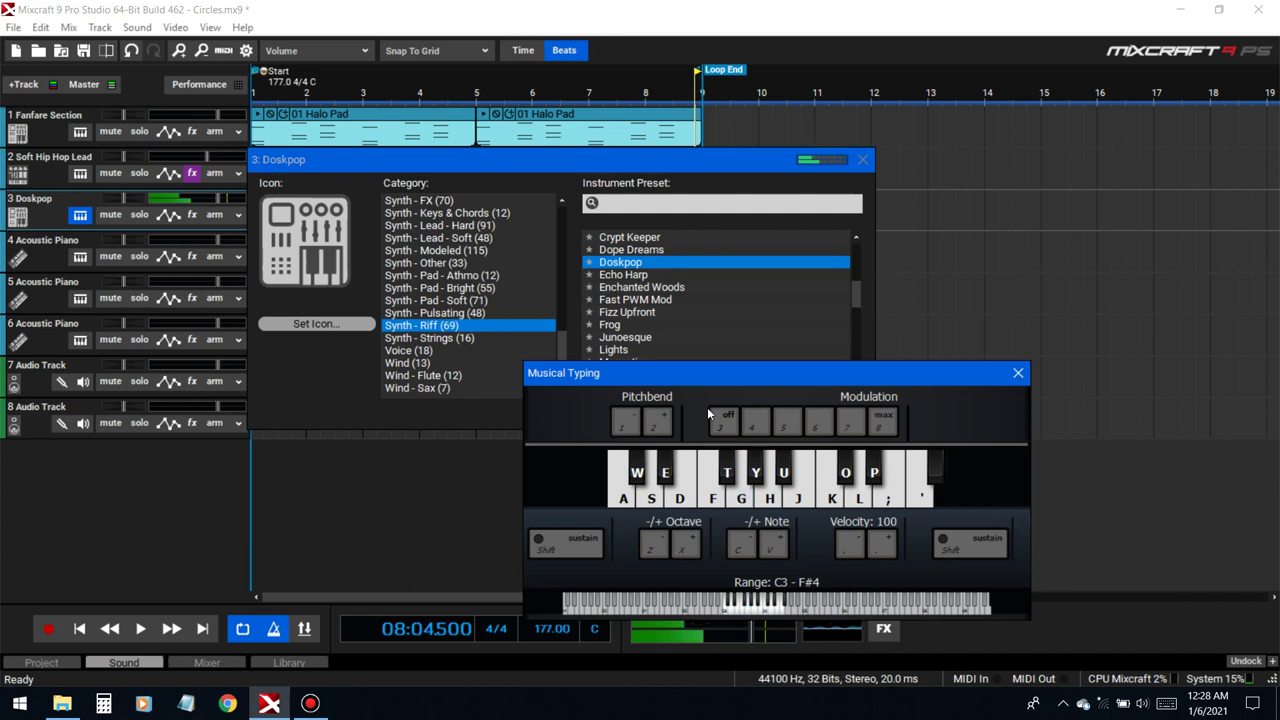
pyautogui.press('d')
pyautogui.press('s')
pyautogui.press('a')
pyautogui.press('x')
pyautogui.press('g')
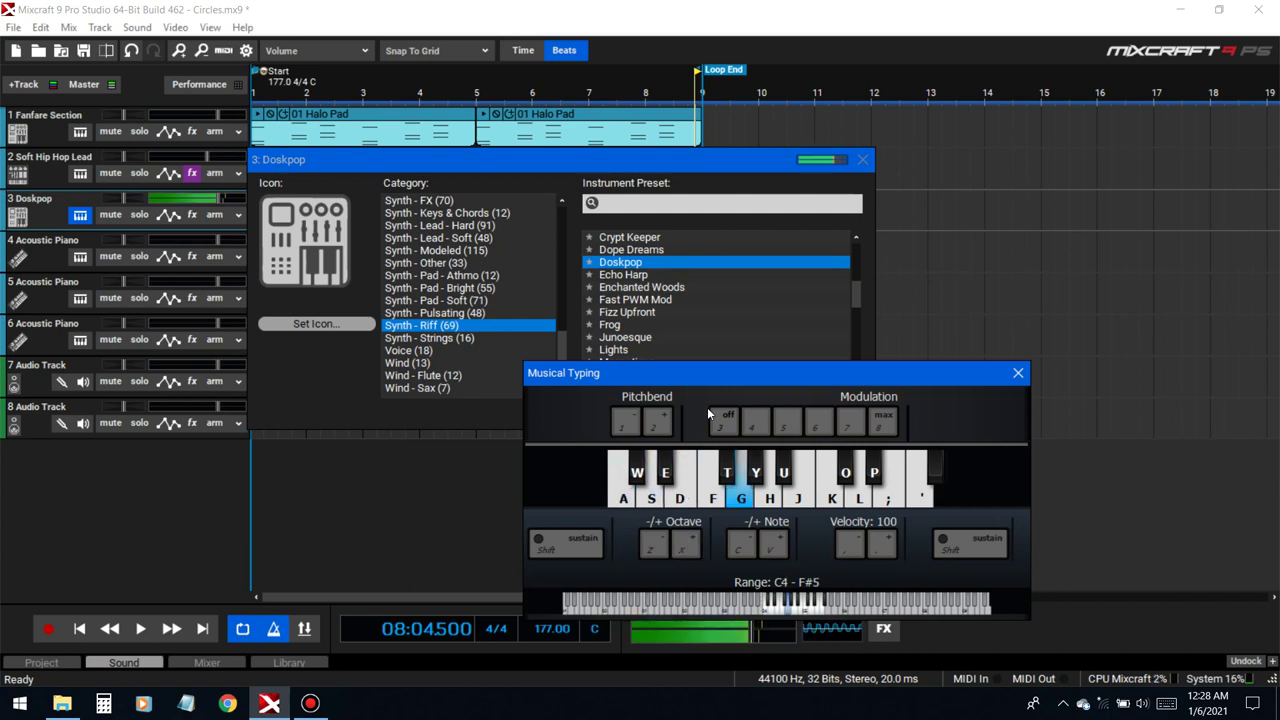
pyautogui.press('g')
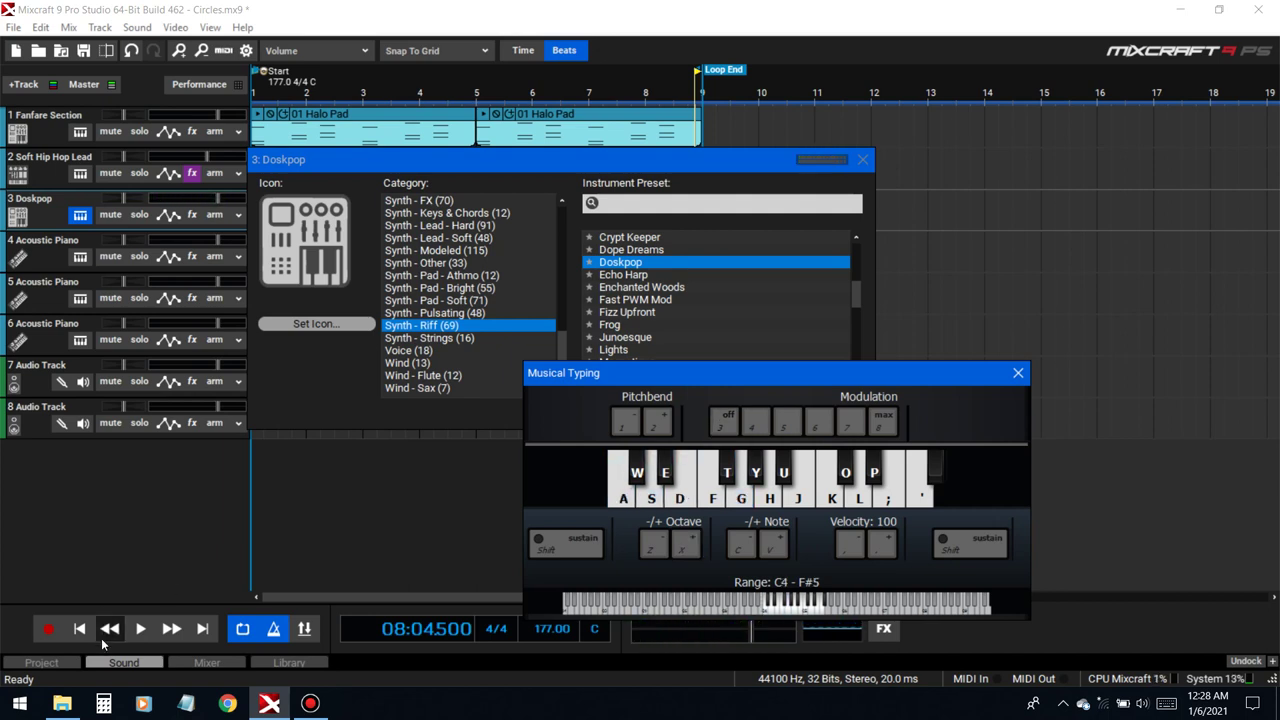
# - Audition Doskpop over the arrangement from its start, raising the Musical Typing range to C5 - F#6
pyautogui.click(79, 629)
pyautogui.press('space')
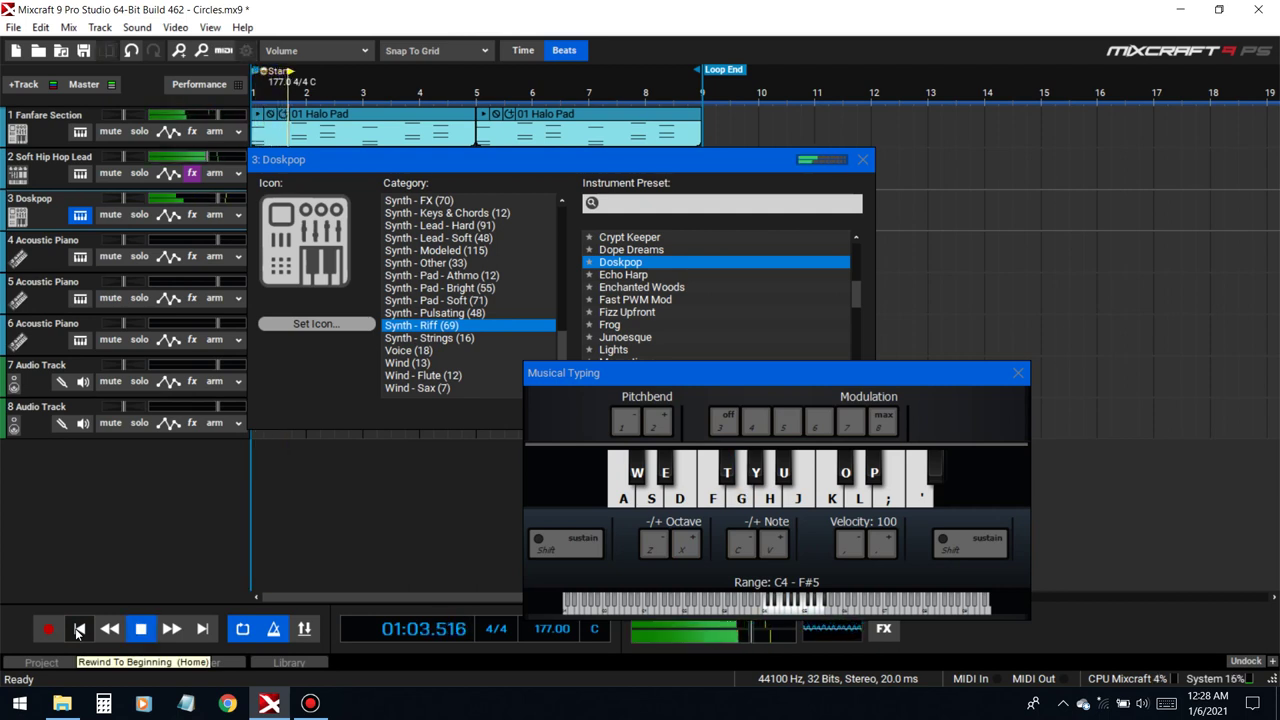
pyautogui.press('d')
pyautogui.press('s')
pyautogui.press('a')
pyautogui.press('x')
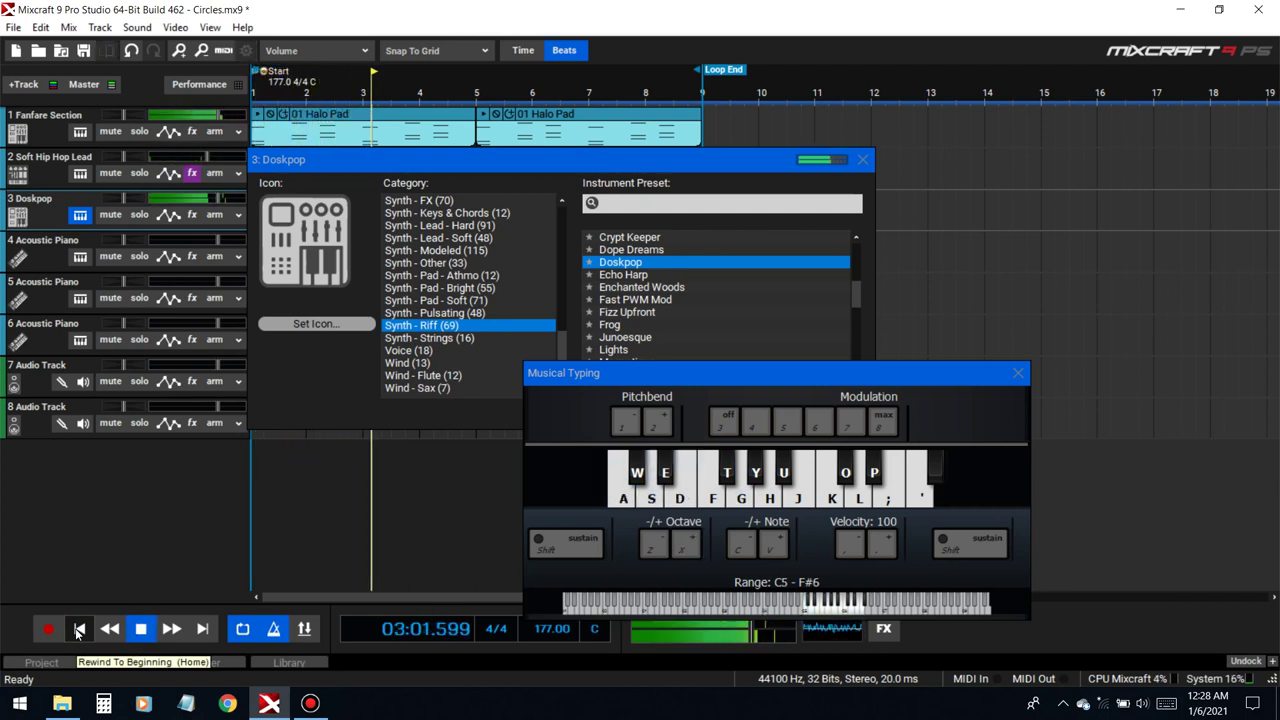
pyautogui.press('g')
pyautogui.press('h')
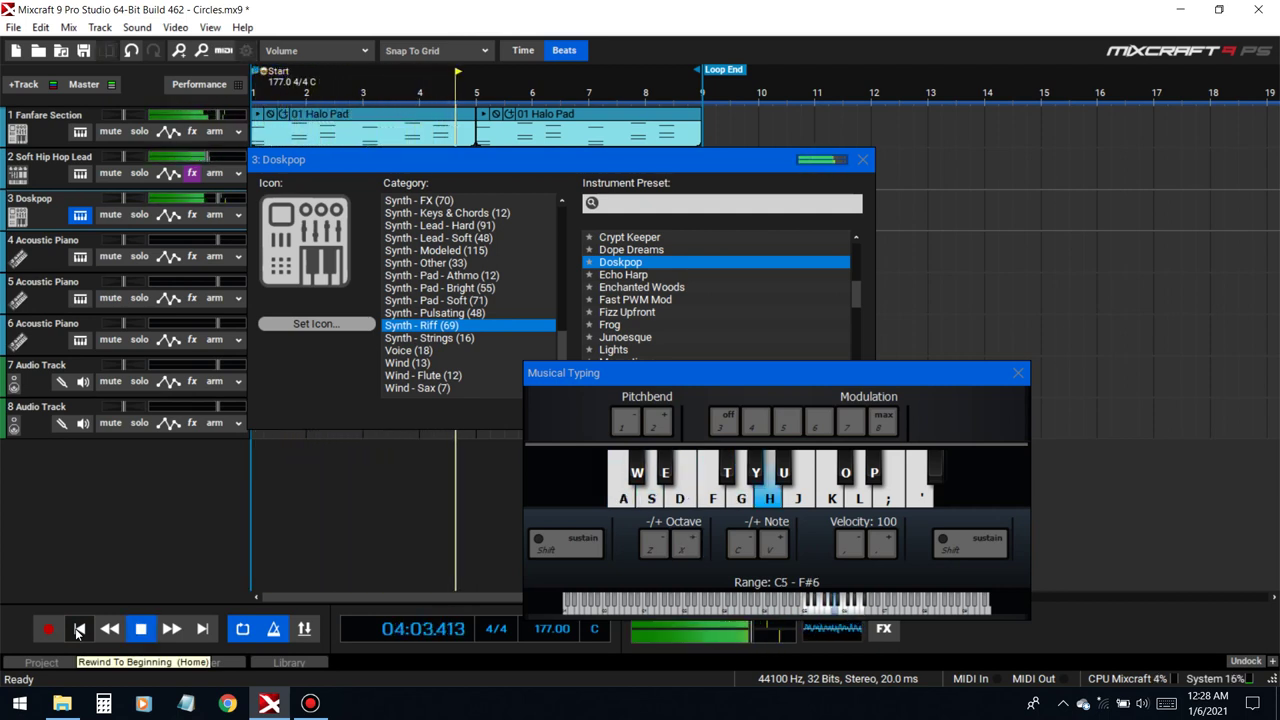
pyautogui.press('d')
pyautogui.press('g')
pyautogui.press('s')
pyautogui.press('a')
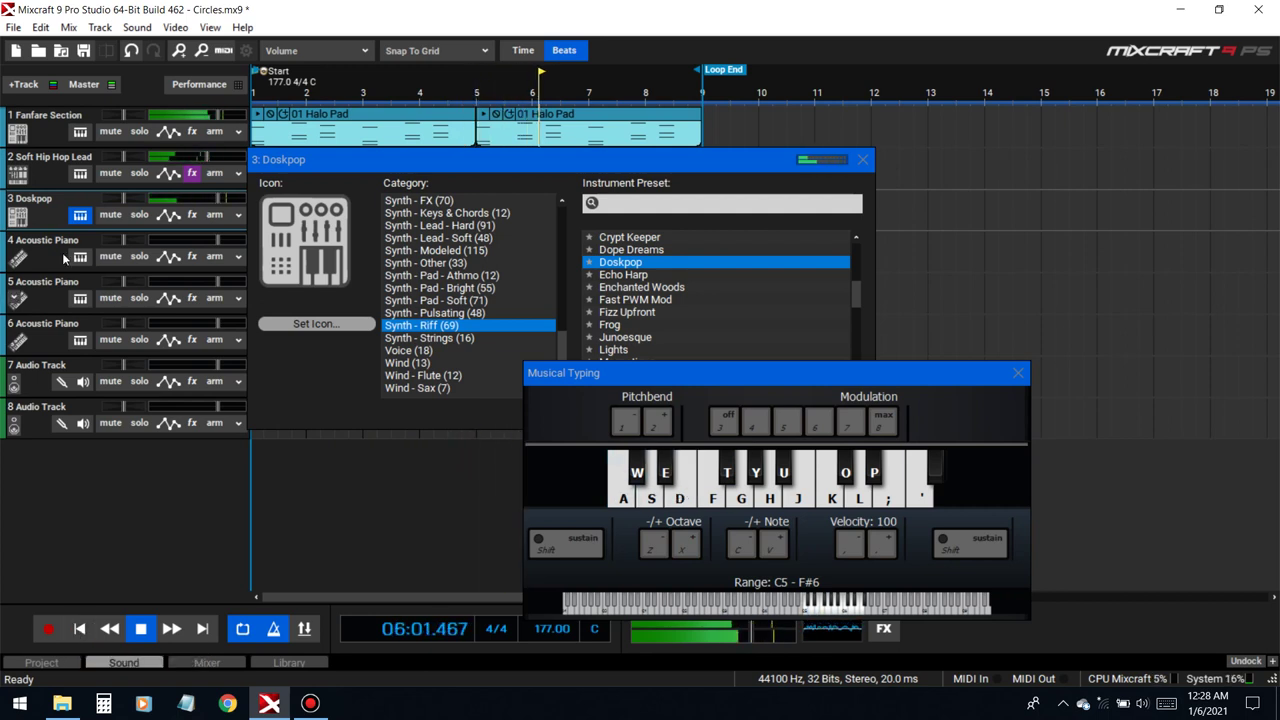
# - Set track 3's instrument to Plucked Square from the Synth - Riff presets
pyautogui.scroll(-12, 629, 330)
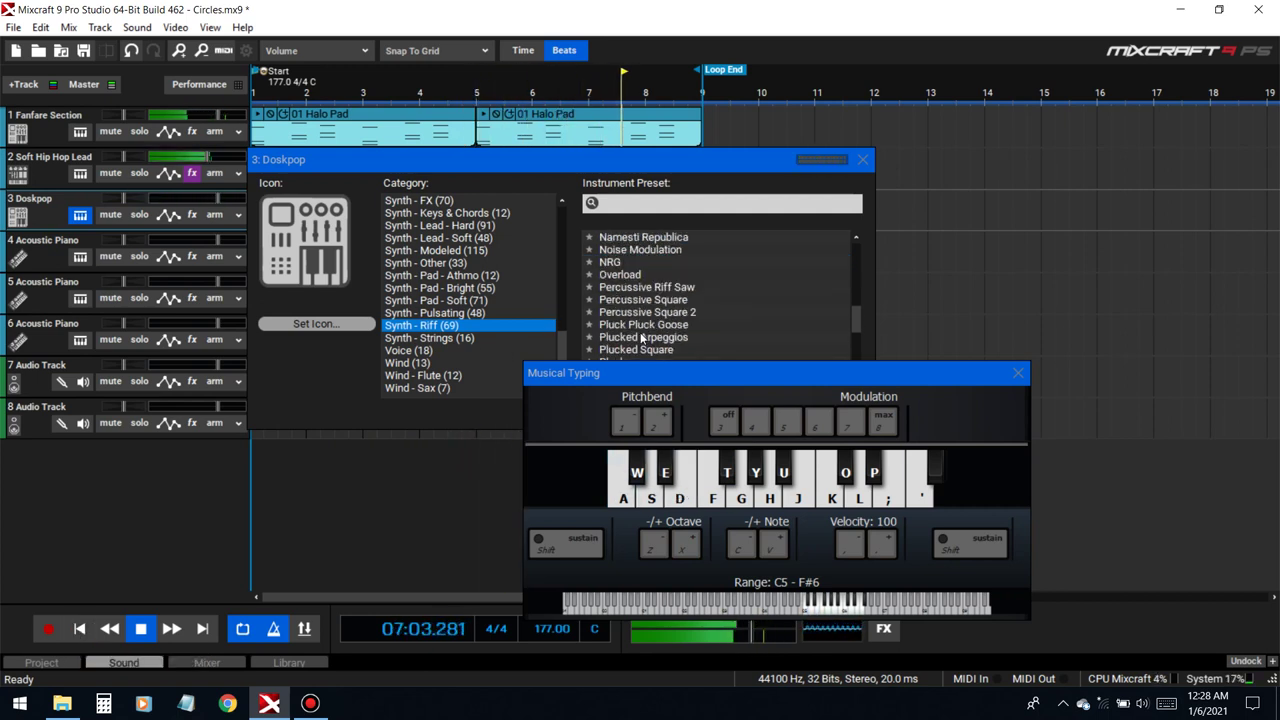
pyautogui.scroll(2, 629, 330)
pyautogui.click(638, 312)
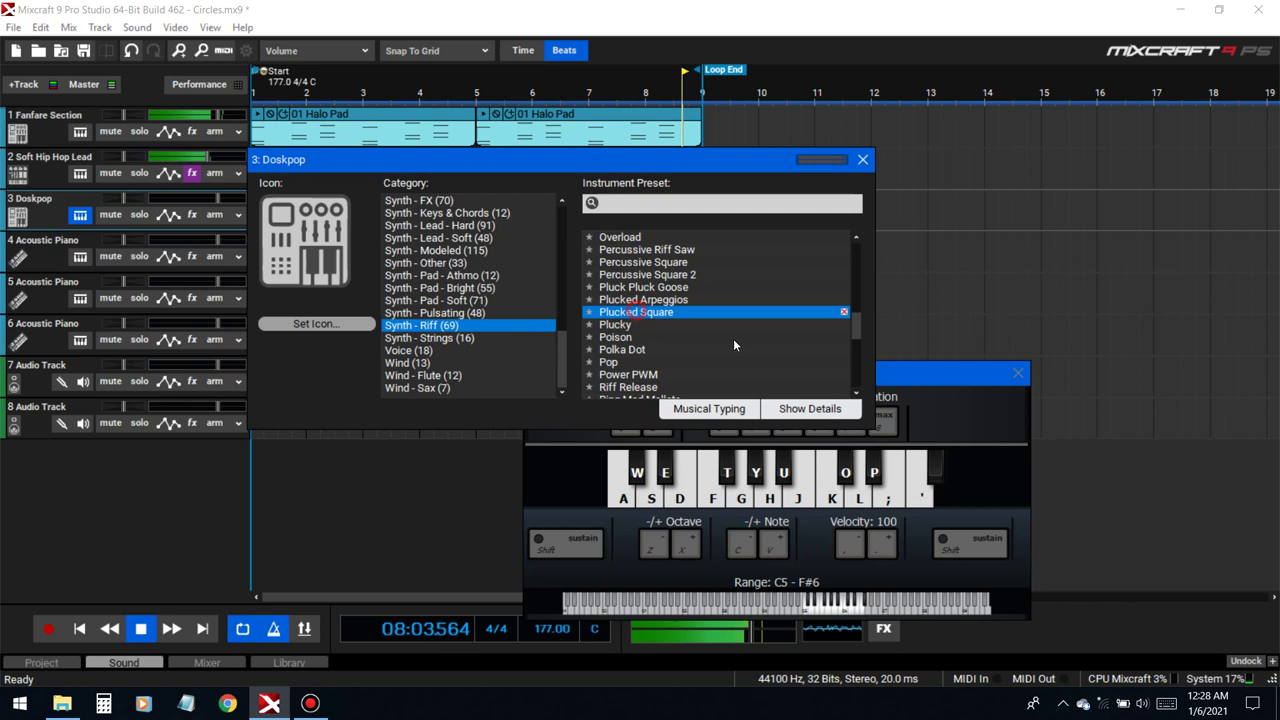
# - Audition Plucked Square with Musical Typing over the looping arrangement, and stop playback
pyautogui.click(962, 409)
pyautogui.press('d')
pyautogui.press('g')
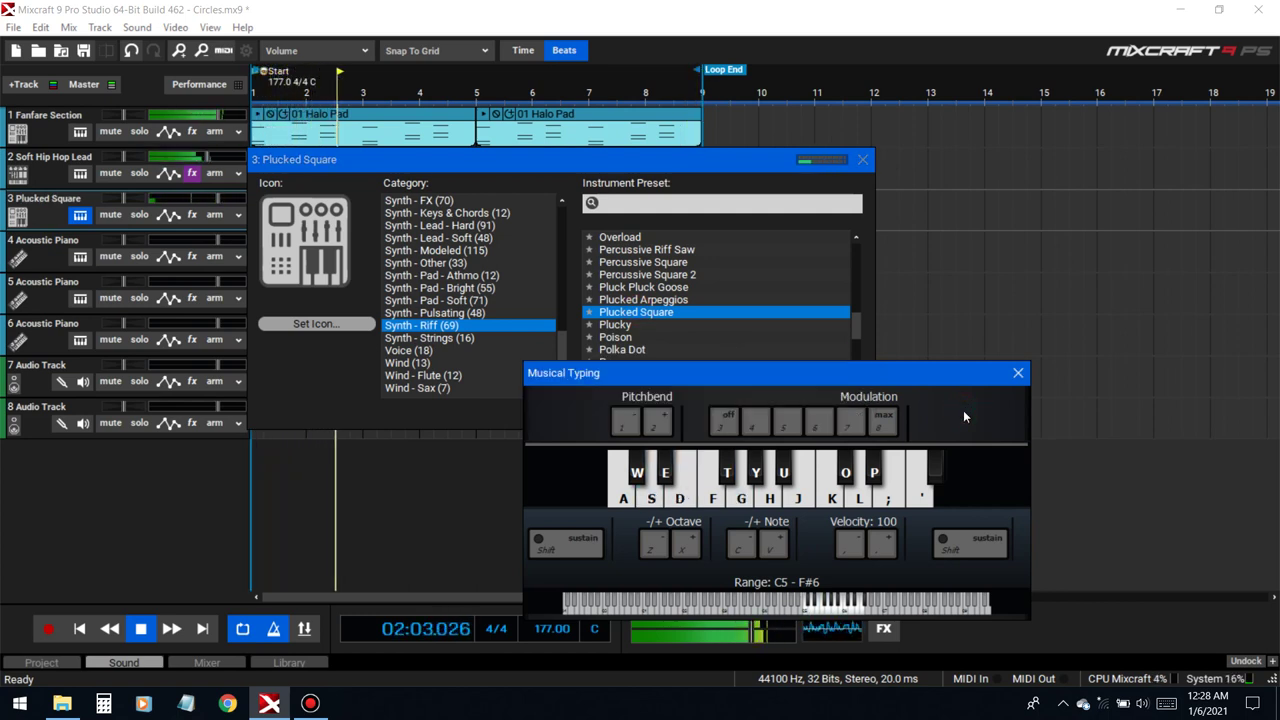
pyautogui.press('d')
pyautogui.press('a')
pyautogui.press('g')
pyautogui.press('s')
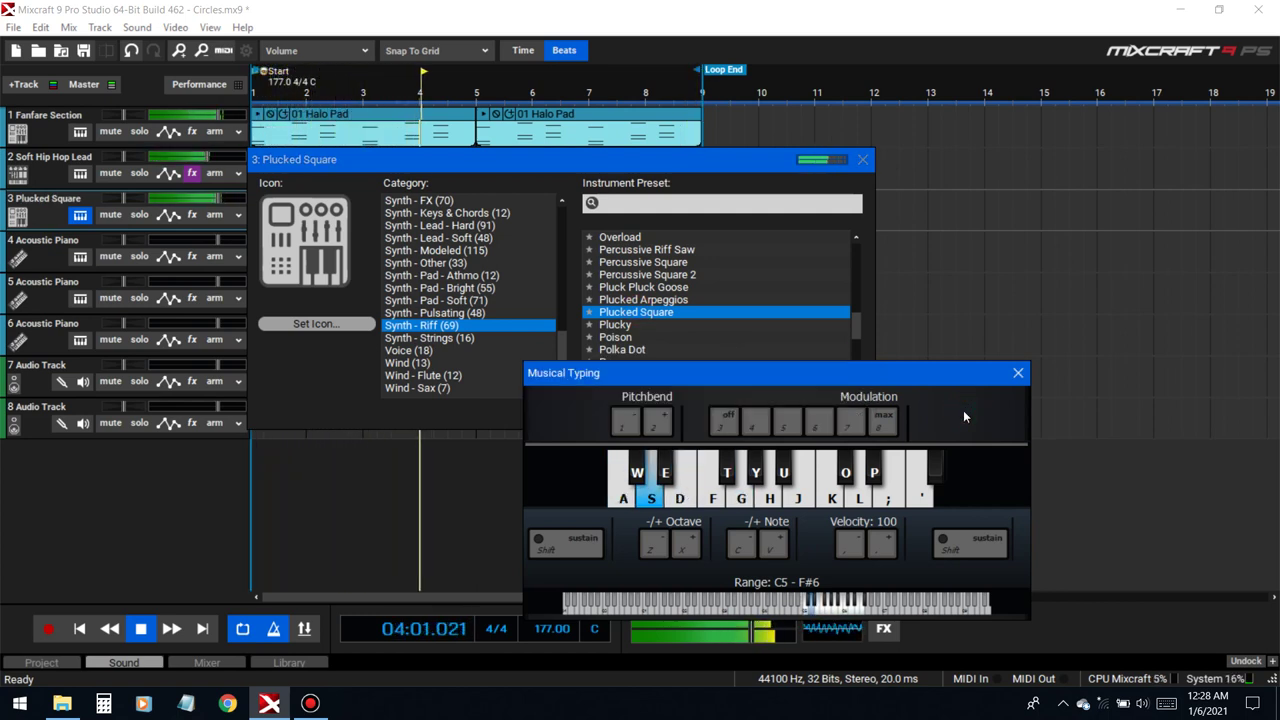
pyautogui.press('g')
pyautogui.press('a')
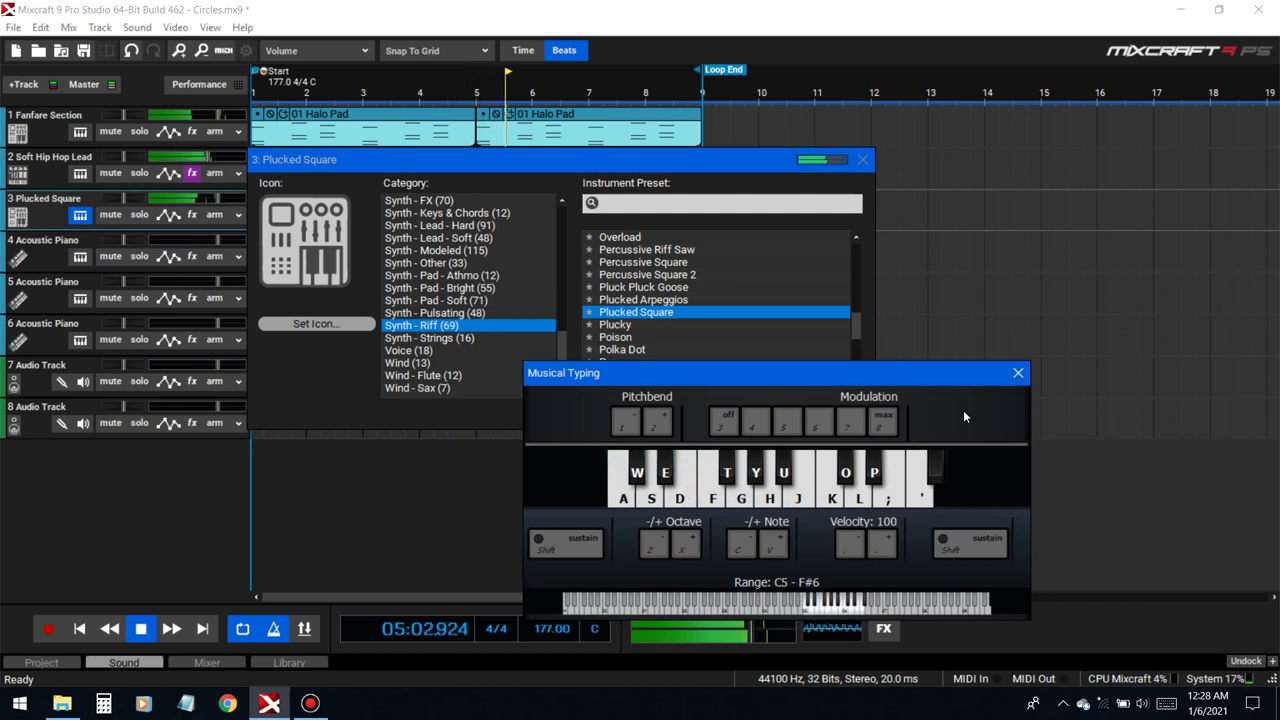
pyautogui.press('space')
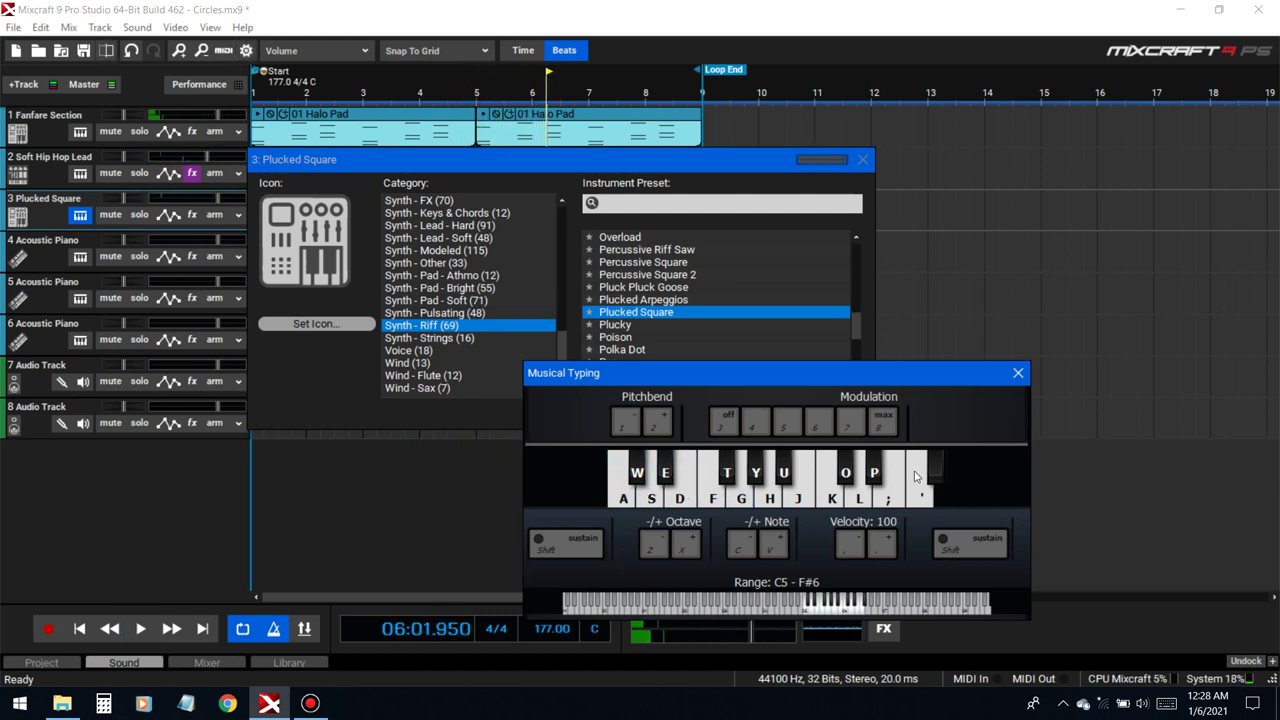
# - Record a descending G5, E5, D5, C5 riff on track 3 from bar 1 into bar 5, and close the instrument windows
pyautogui.press('r')
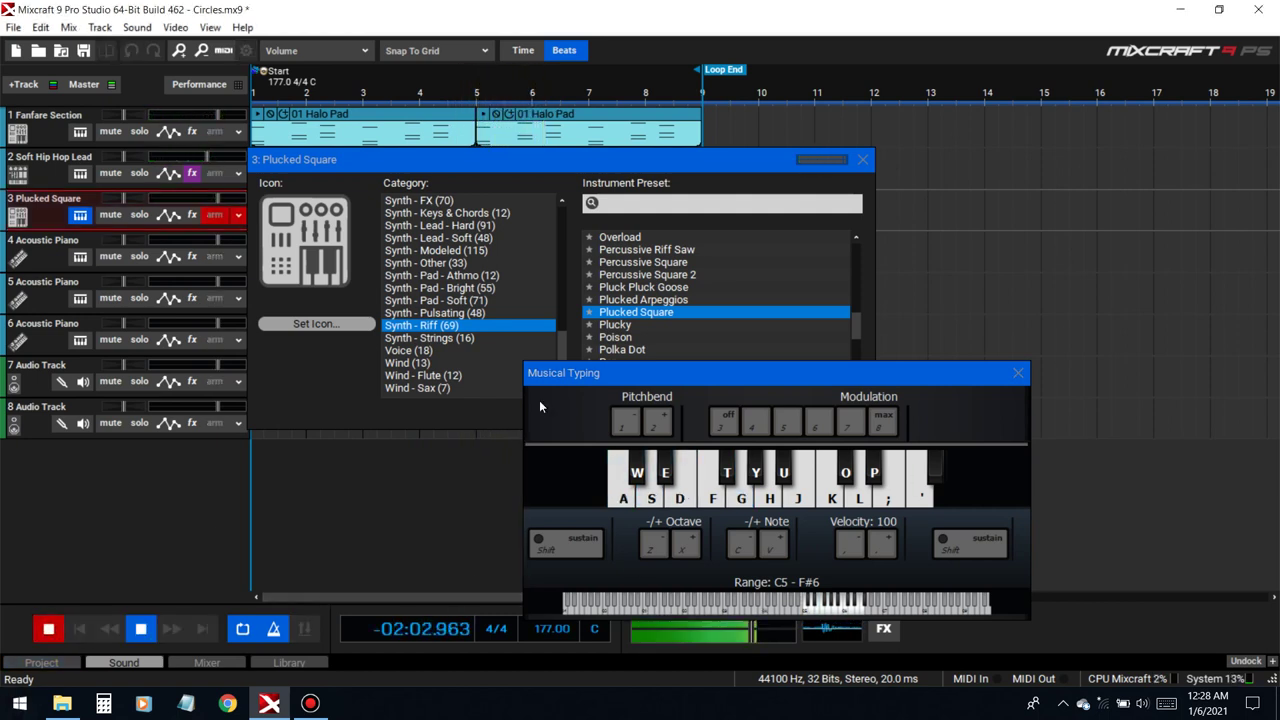
pyautogui.press('g')
pyautogui.press('s')
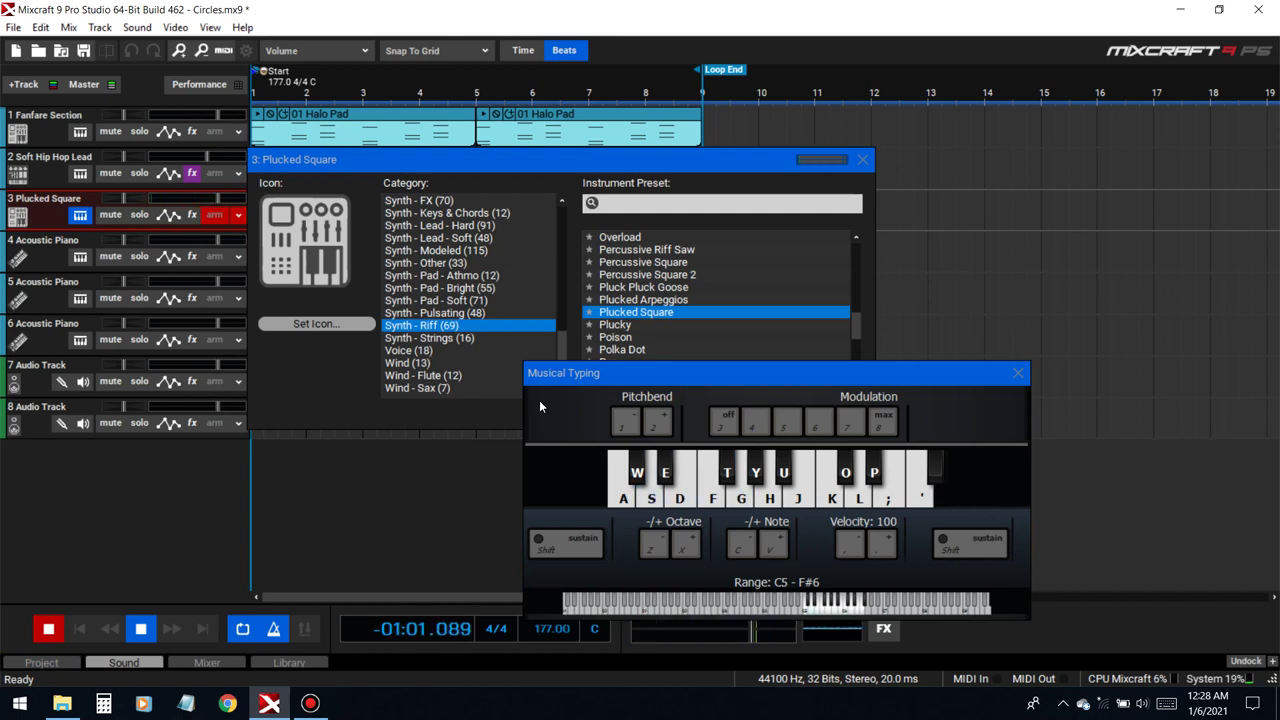
pyautogui.press('d')
pyautogui.press('s')
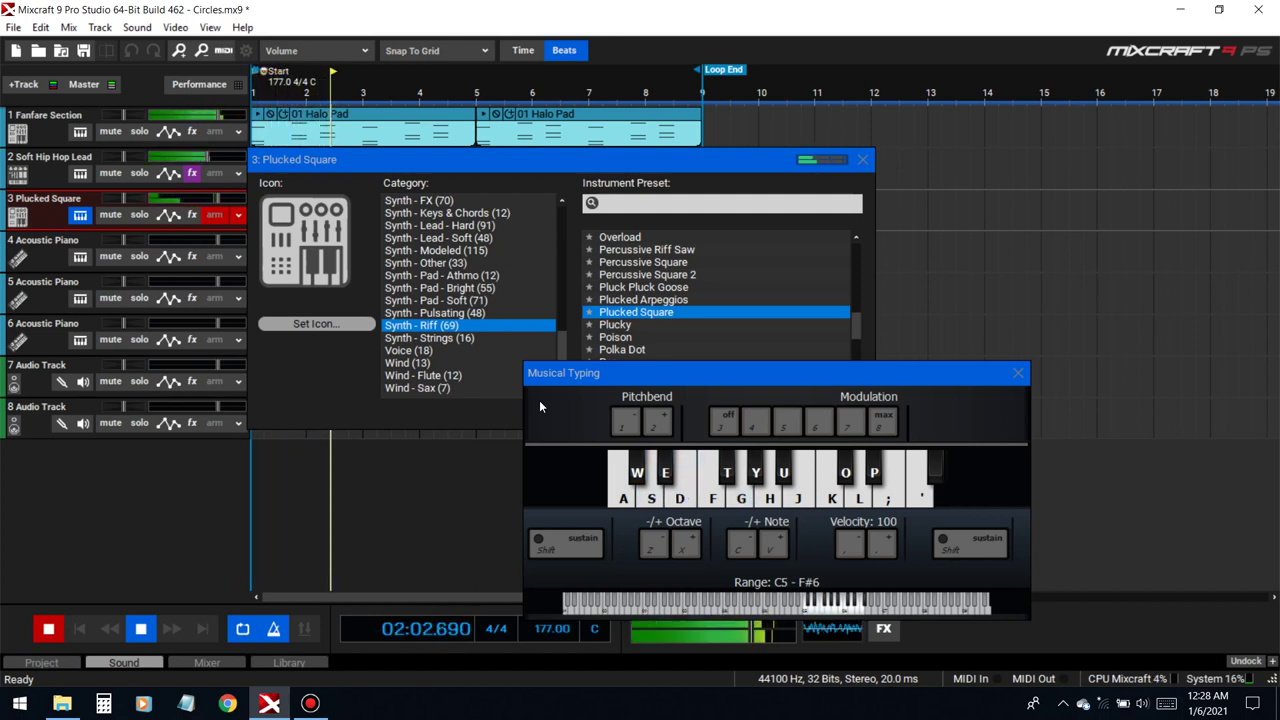
pyautogui.press('g')
pyautogui.press('s')
pyautogui.press('a')
pyautogui.press('d')
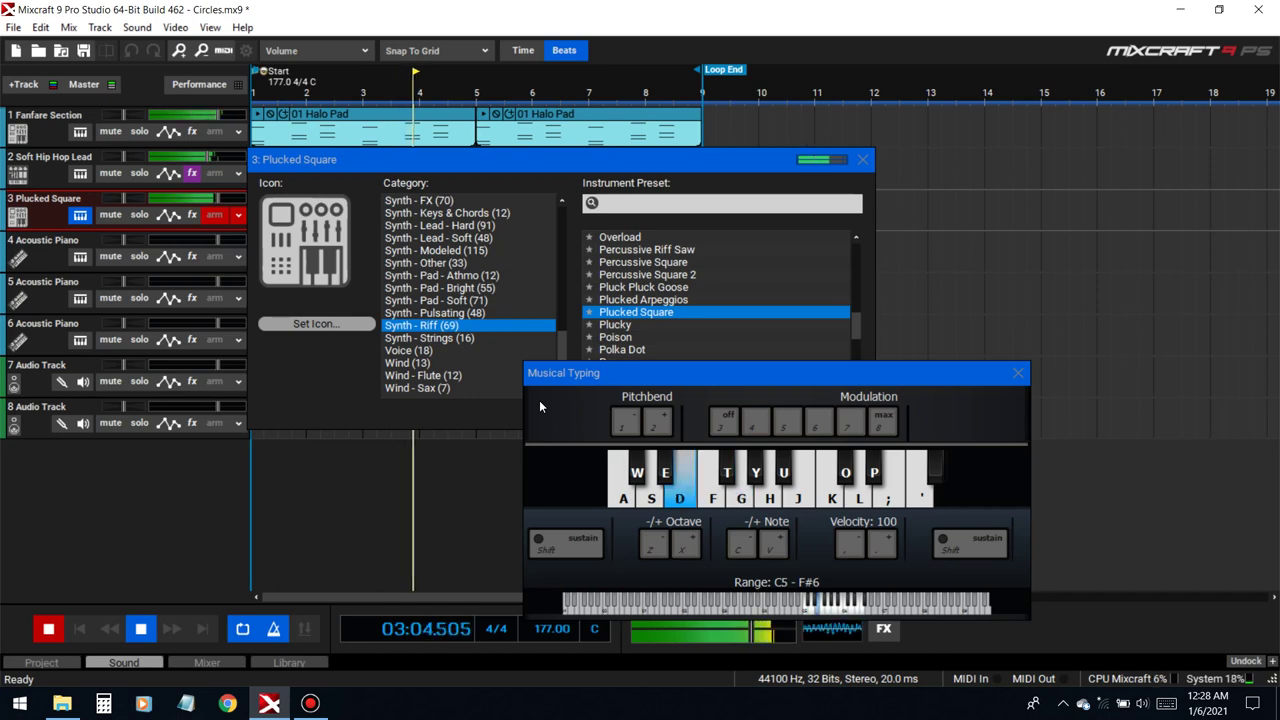
pyautogui.press('g')
pyautogui.press('s')
pyautogui.press('a')
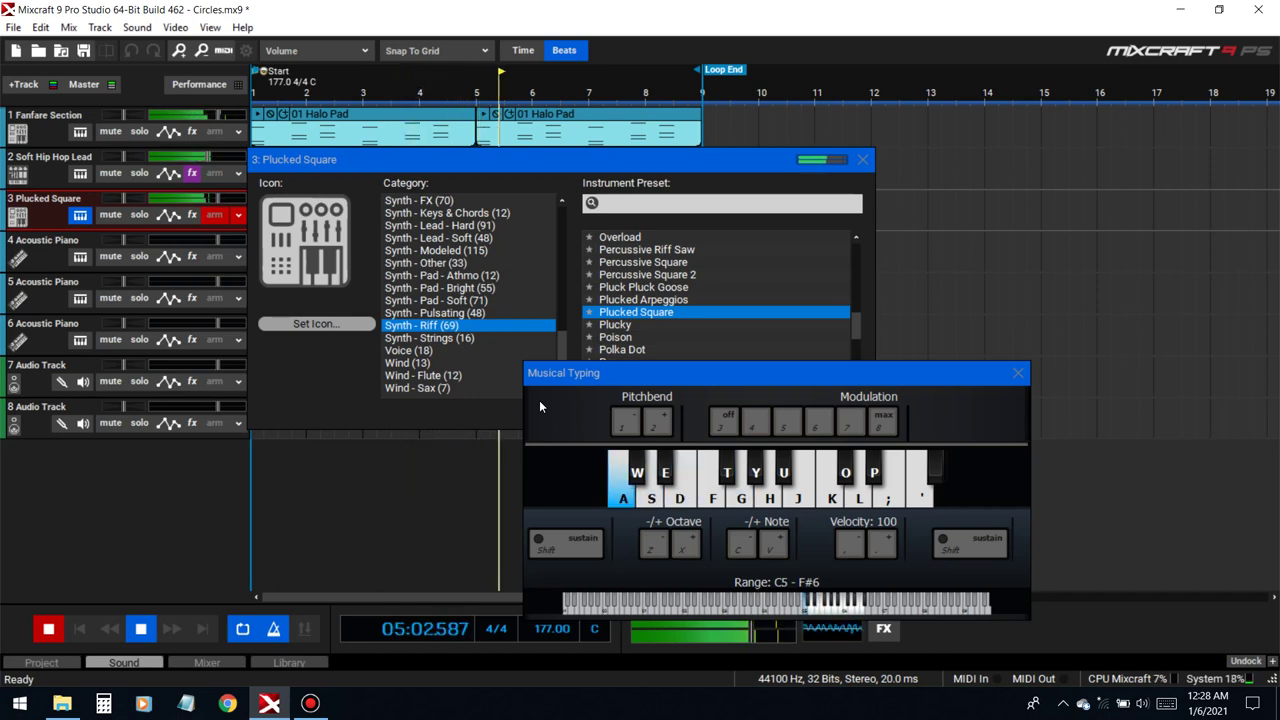
pyautogui.press('space')
pyautogui.click(862, 160)
pyautogui.click(1020, 291)
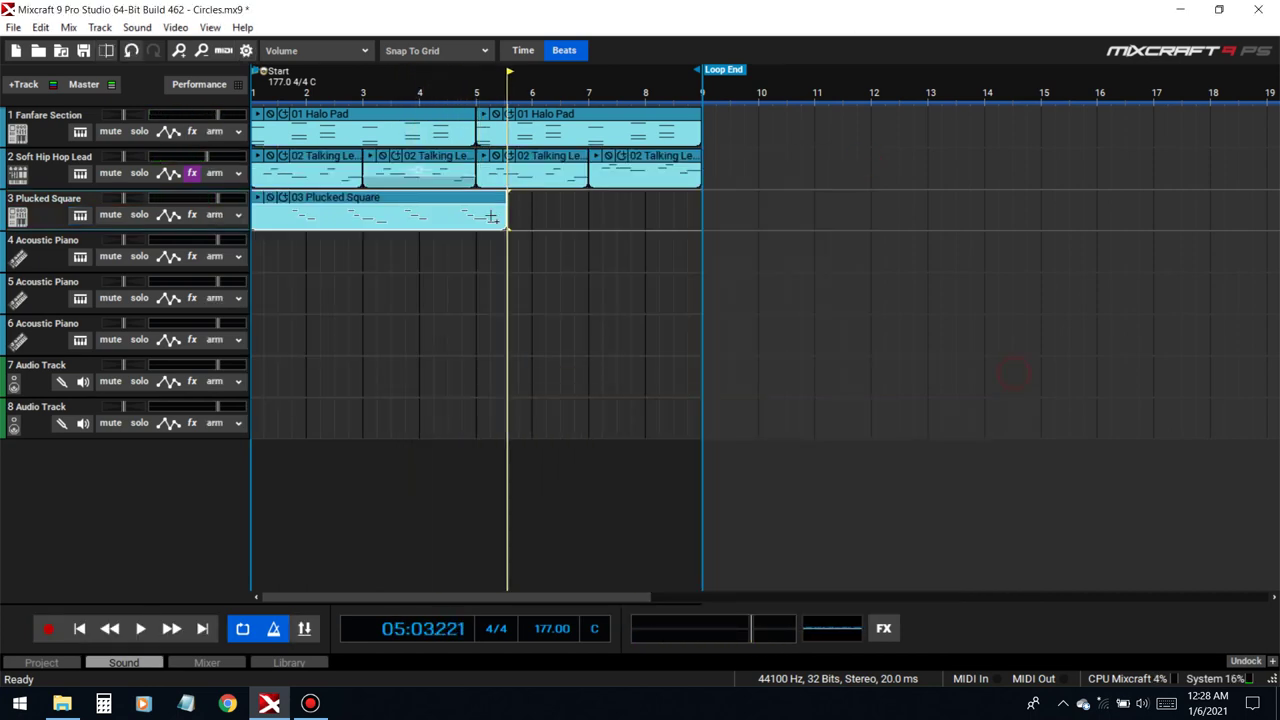
# - Quantize all notes of the Plucked Square clip to 1/8 Notes at 100% strength, including start times and note ends
pyautogui.doubleClick(486, 206)
pyautogui.scroll(-2, 966, 558)
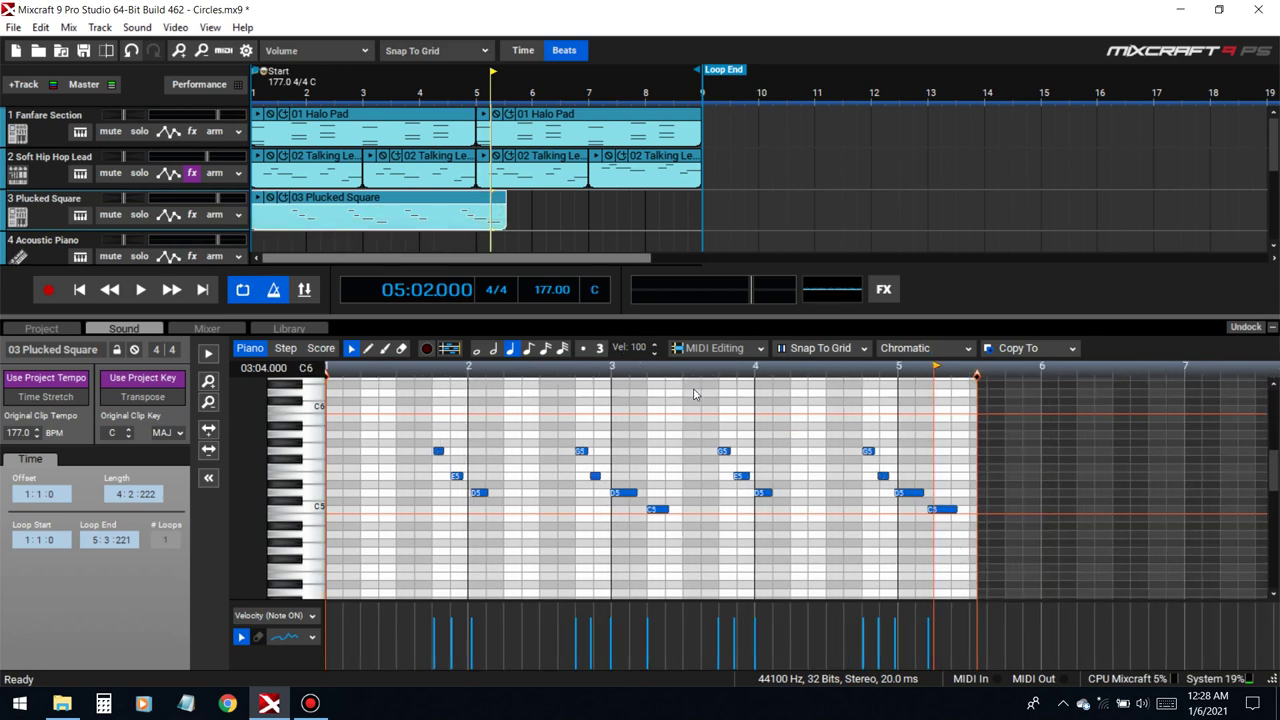
pyautogui.click(708, 355)
pyautogui.click(720, 383)
pyautogui.click(787, 471)
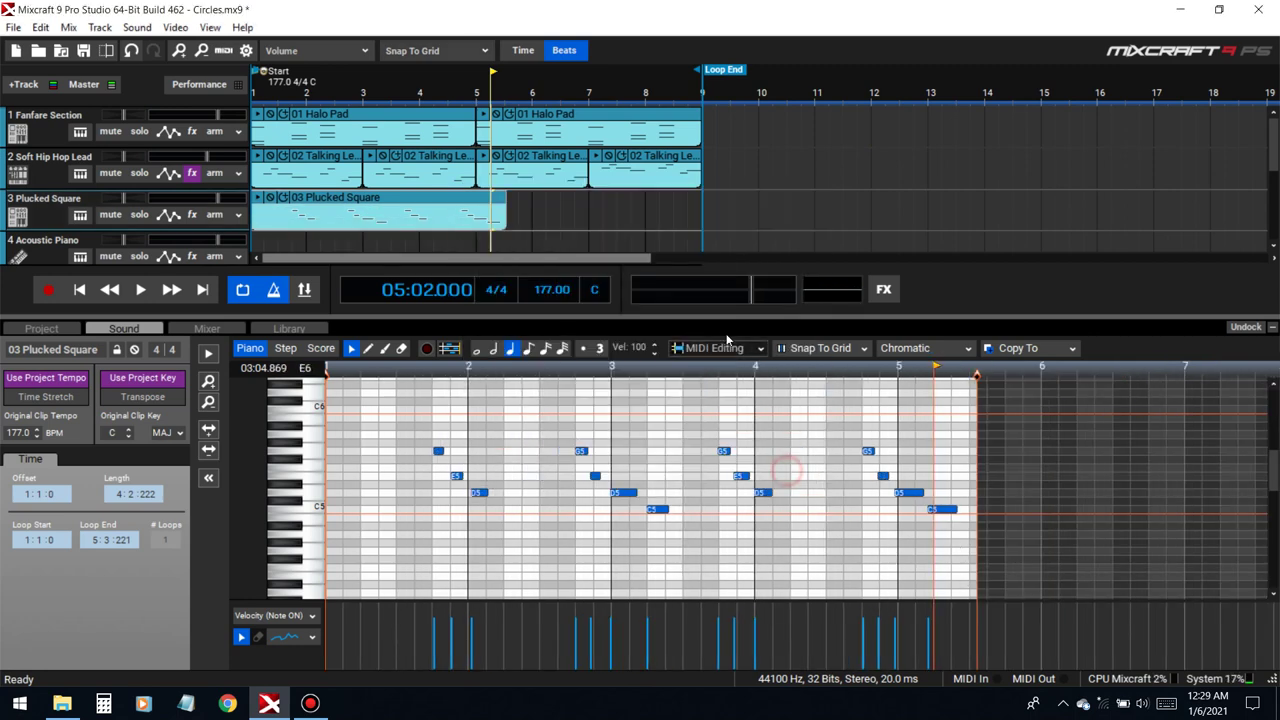
pyautogui.click(694, 352)
pyautogui.click(715, 368)
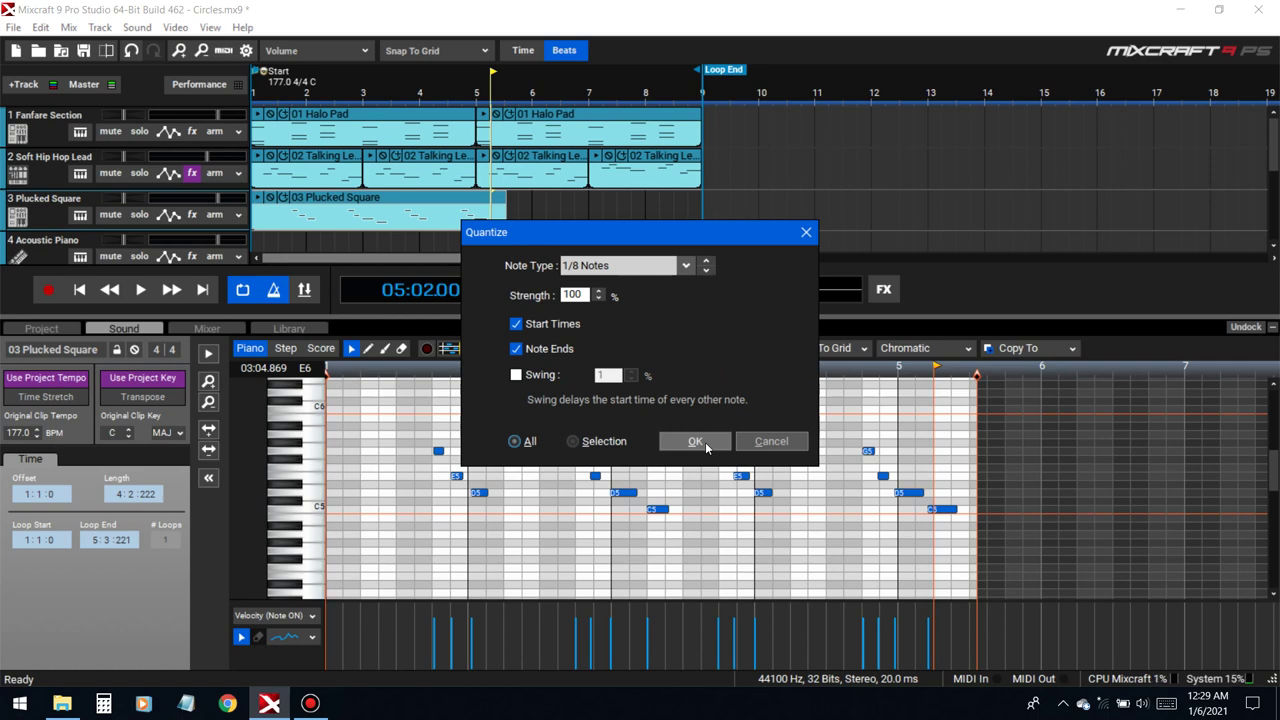
pyautogui.click(695, 441)
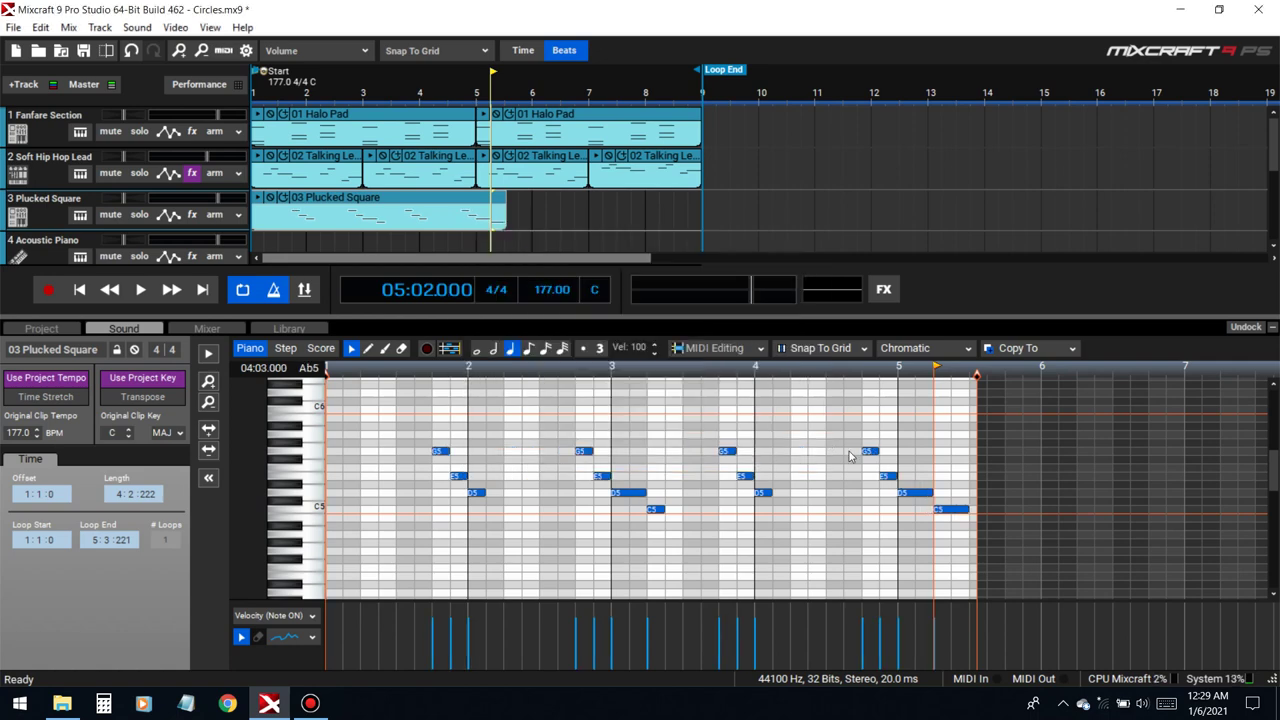
# - Move the final D5 and C5 notes from bar 5 to the beginning of the Plucked Square clip
pyautogui.moveTo(897, 460); pyautogui.dragTo(995, 553)
pyautogui.moveTo(929, 503); pyautogui.dragTo(333, 492)
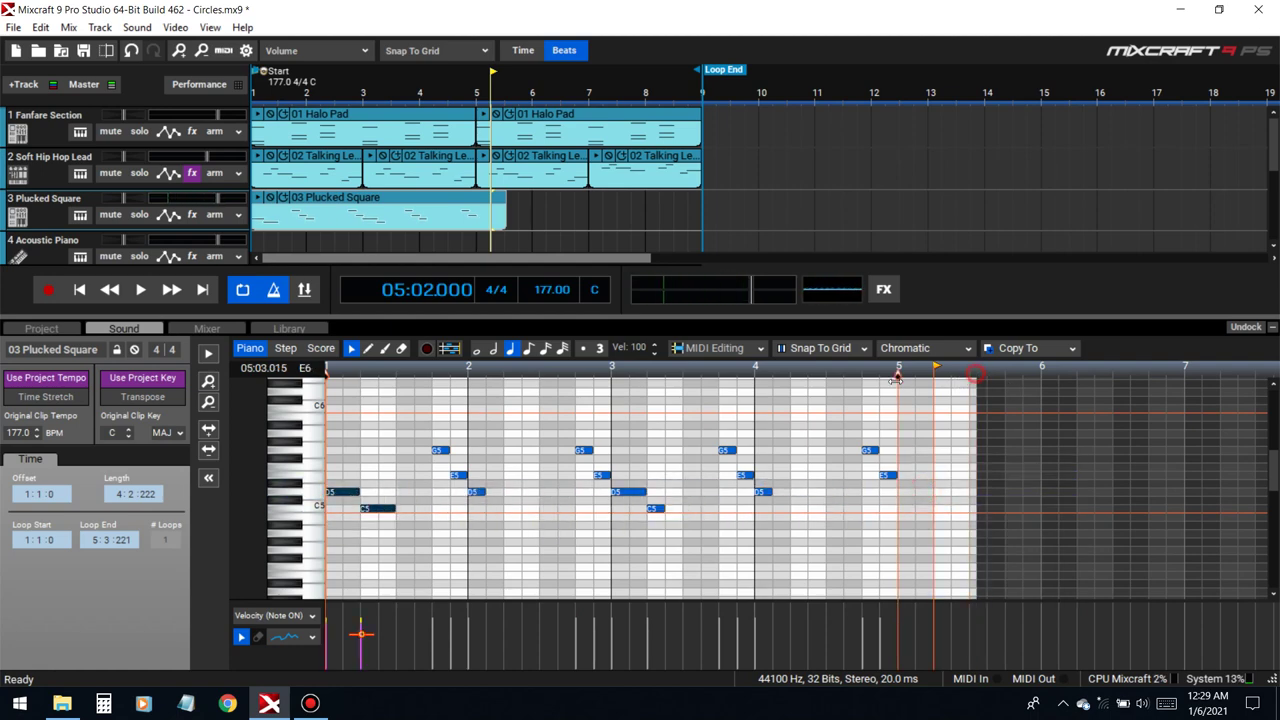
# - Trim the Plucked Square clip to end at bar 5, duplicate it into bars 5 to 8, and play from the start
pyautogui.moveTo(895, 380); pyautogui.dragTo(897, 380)
pyautogui.moveTo(435, 208); pyautogui.dragTo(660, 203)
pyautogui.press('space')
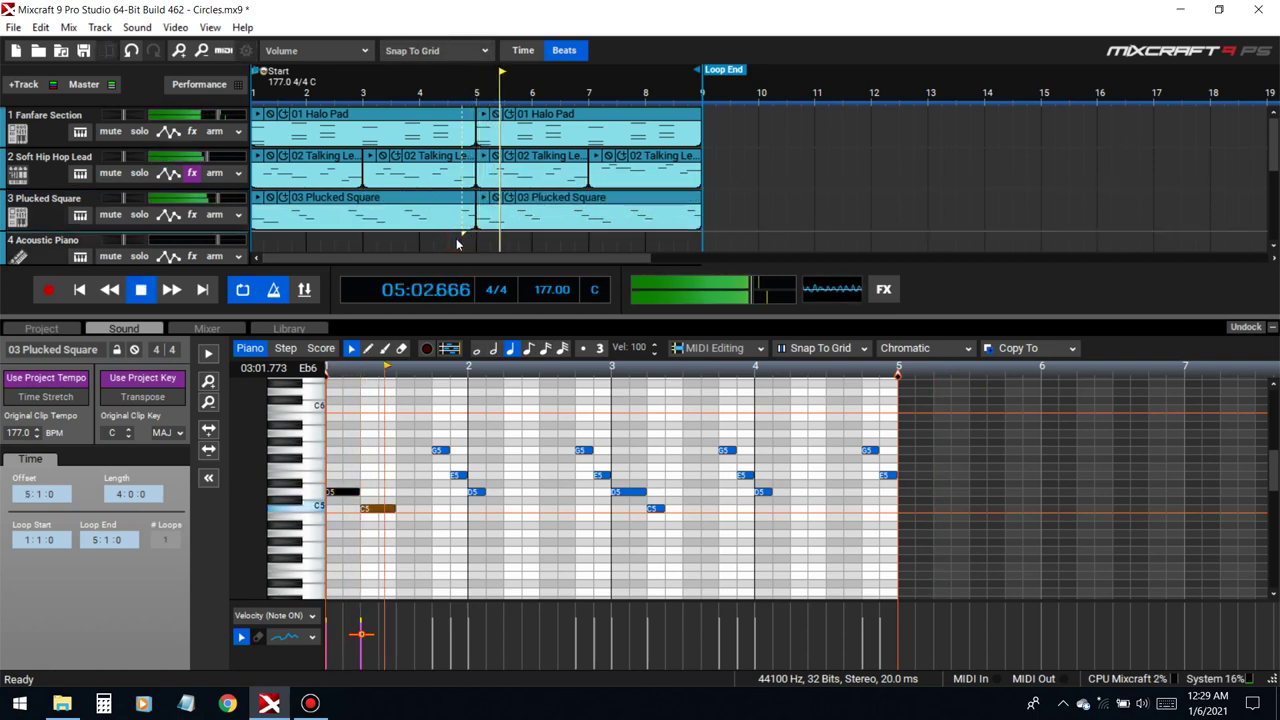
pyautogui.press('space')
pyautogui.click(80, 290)
pyautogui.press('space')
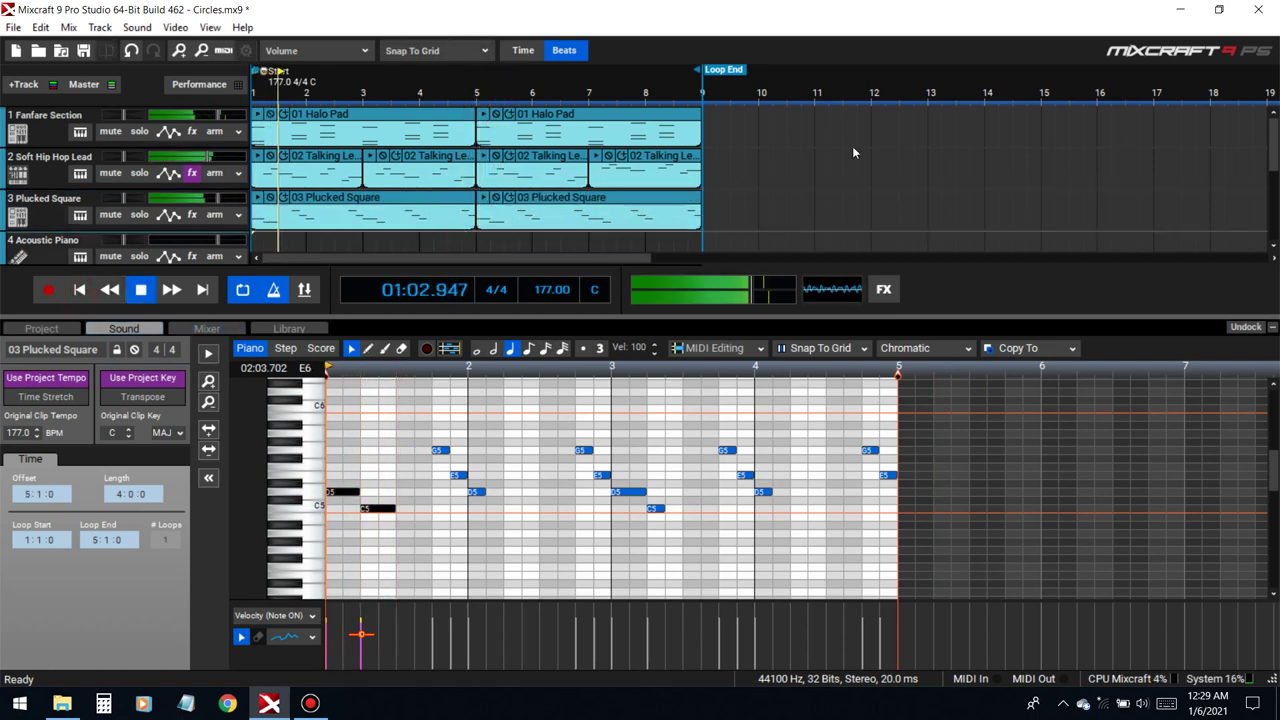
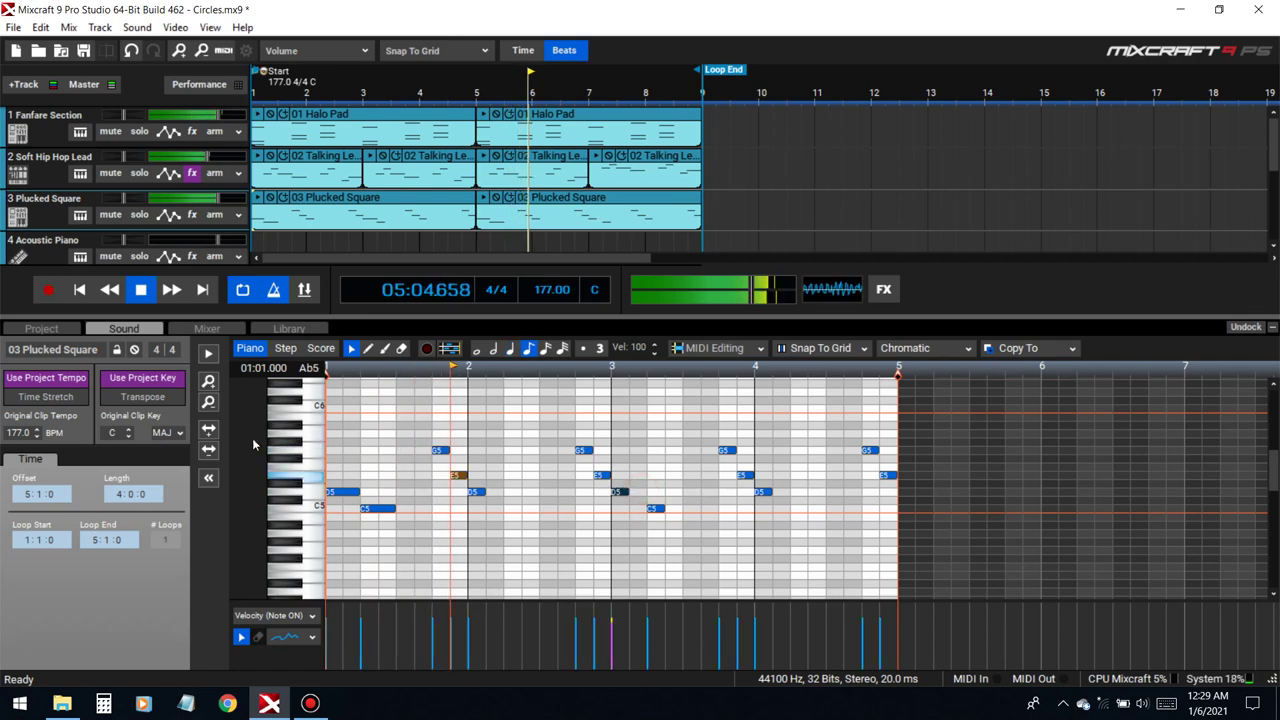
# - Shorten the opening D5 note in the first Plucked Square clip, and replace the copy at bar 5 with the edited clip
pyautogui.click(334, 210)
pyautogui.moveTo(359, 492); pyautogui.dragTo(348, 495)
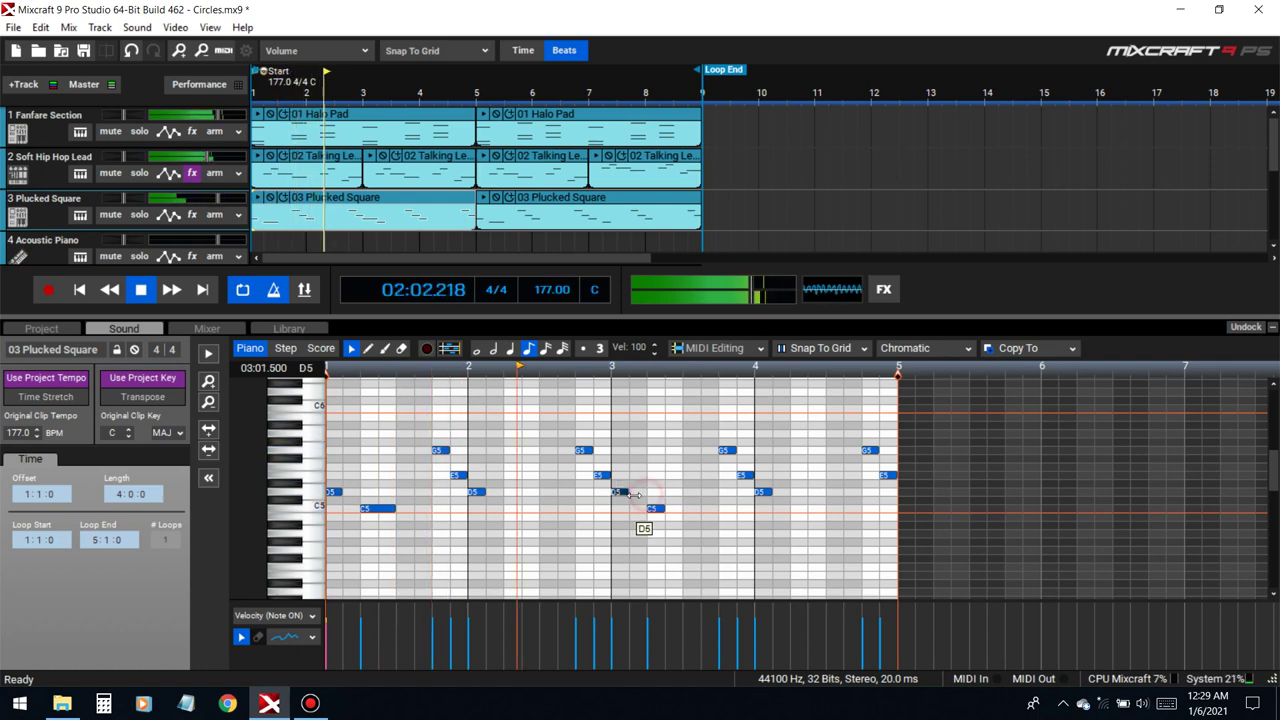
pyautogui.click(1273, 330)
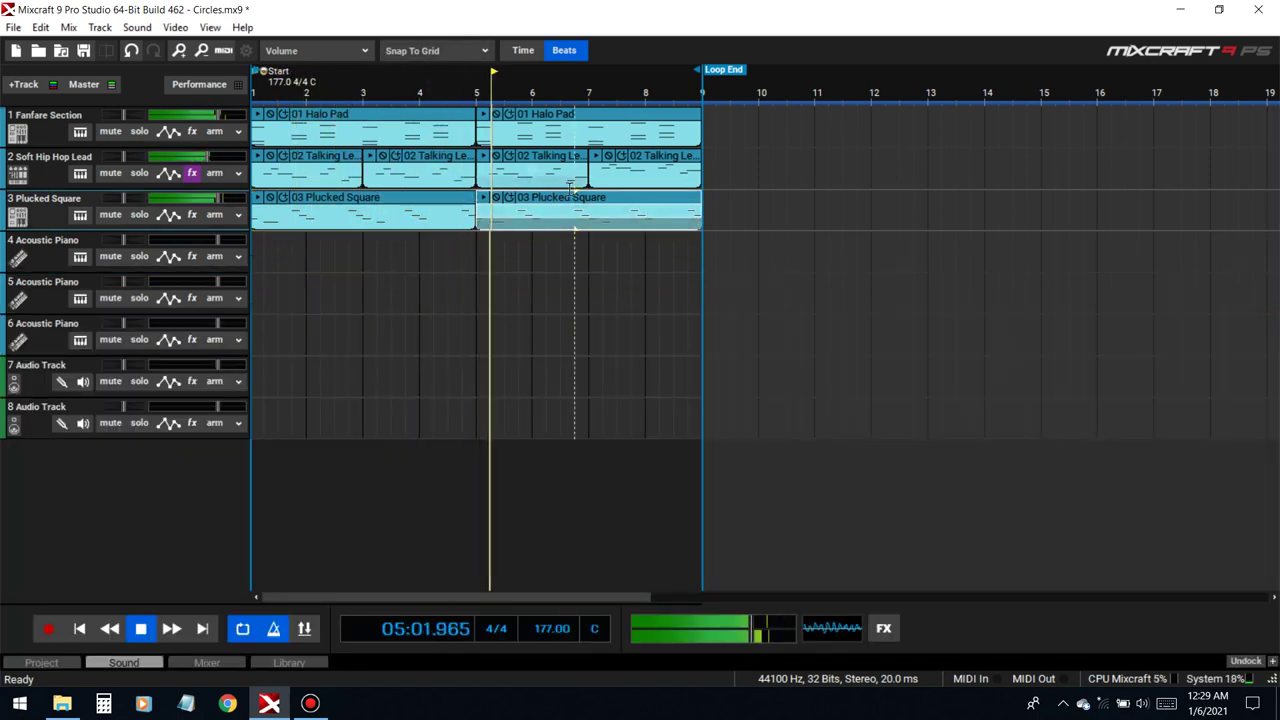
pyautogui.press('Delete')
pyautogui.moveTo(410, 199); pyautogui.dragTo(625, 210)
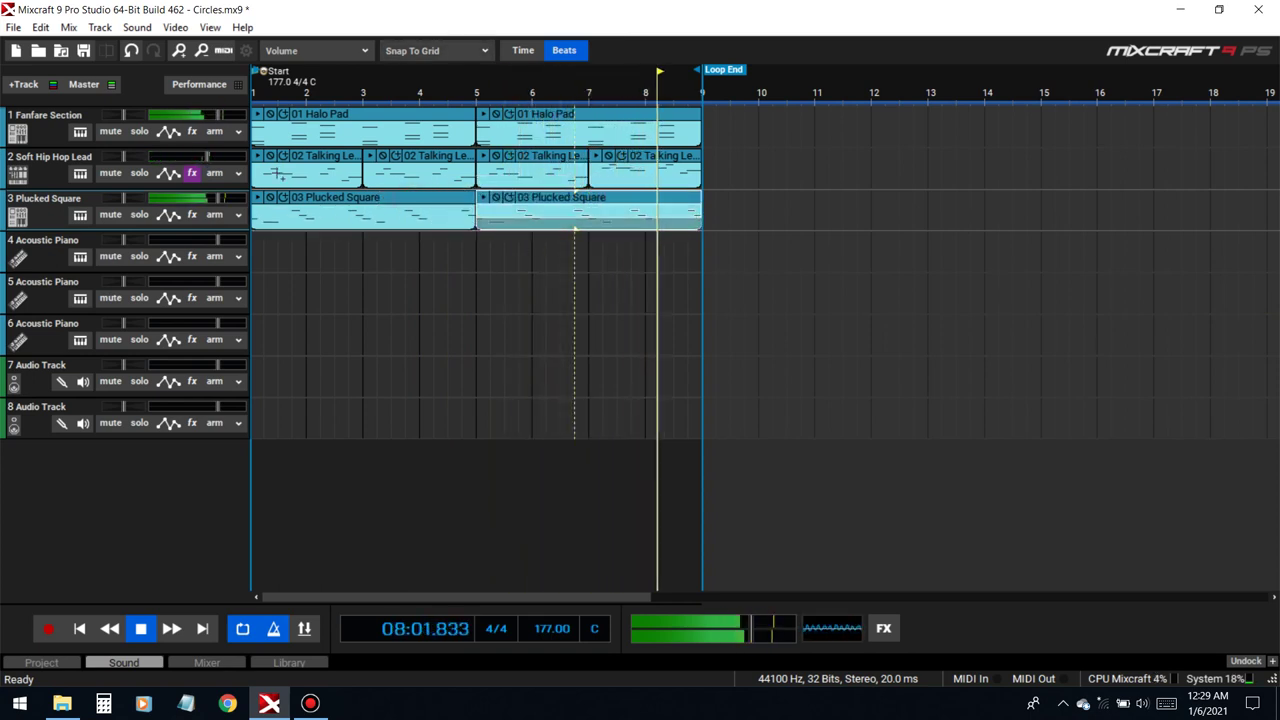
# - Search the instrument presets on track 4 for omni and load Omni Sampler 8 Out
pyautogui.click(80, 258)
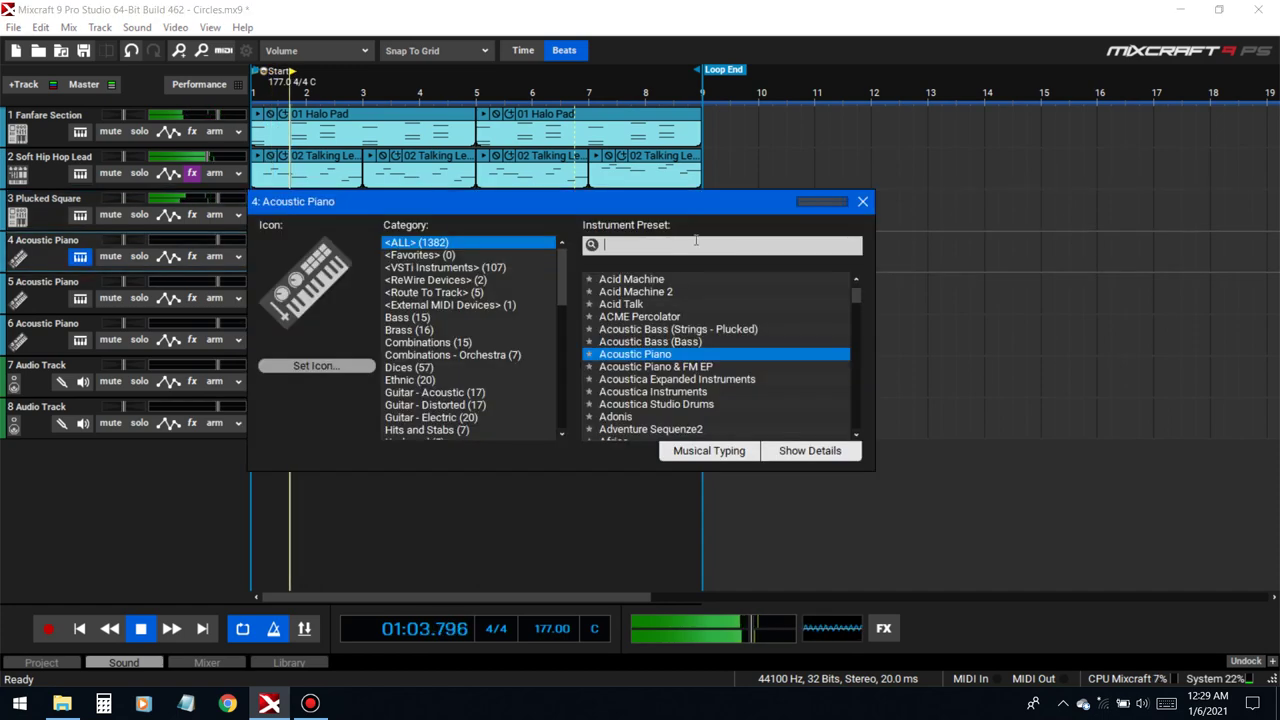
pyautogui.click(670, 245)
pyautogui.write('omni')
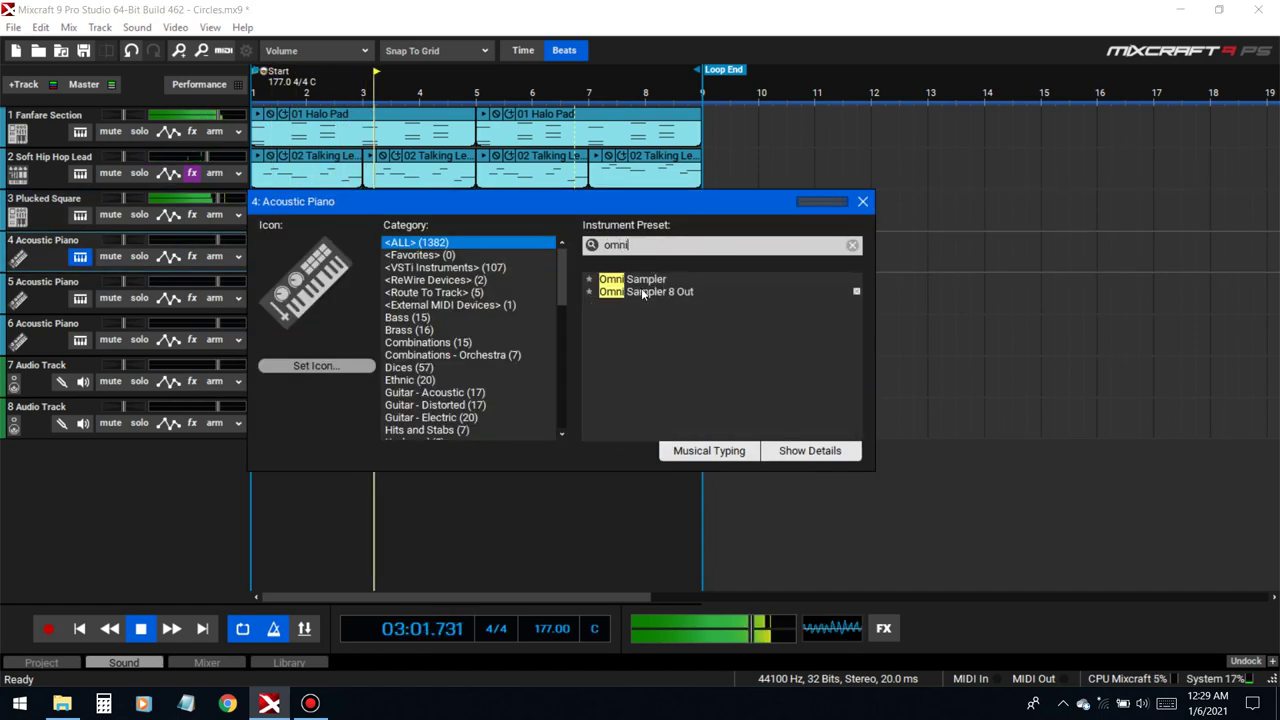
pyautogui.doubleClick(641, 291)
# - Load Snare #4 from the Beat Buffs Kit's Claps & Snares folder onto the D4 pad and audition it
pyautogui.click(568, 206)
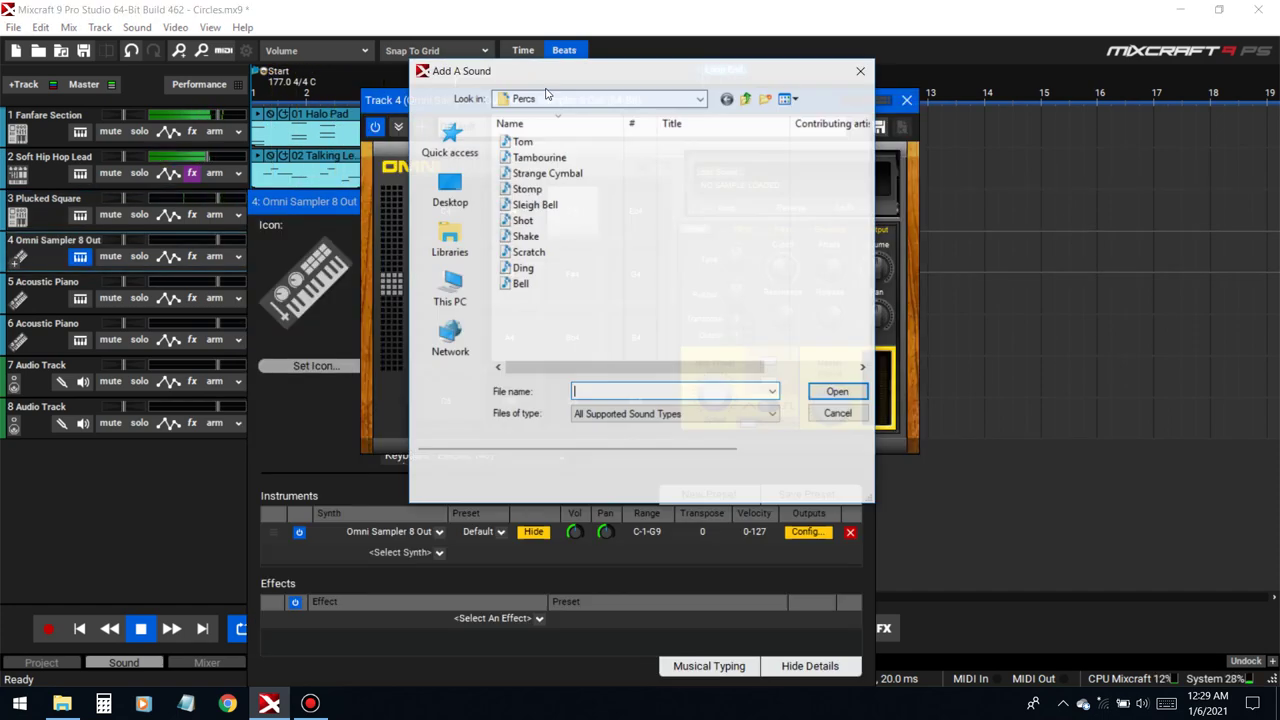
pyautogui.click(700, 98)
pyautogui.scroll(10, 560, 247)
pyautogui.click(567, 222)
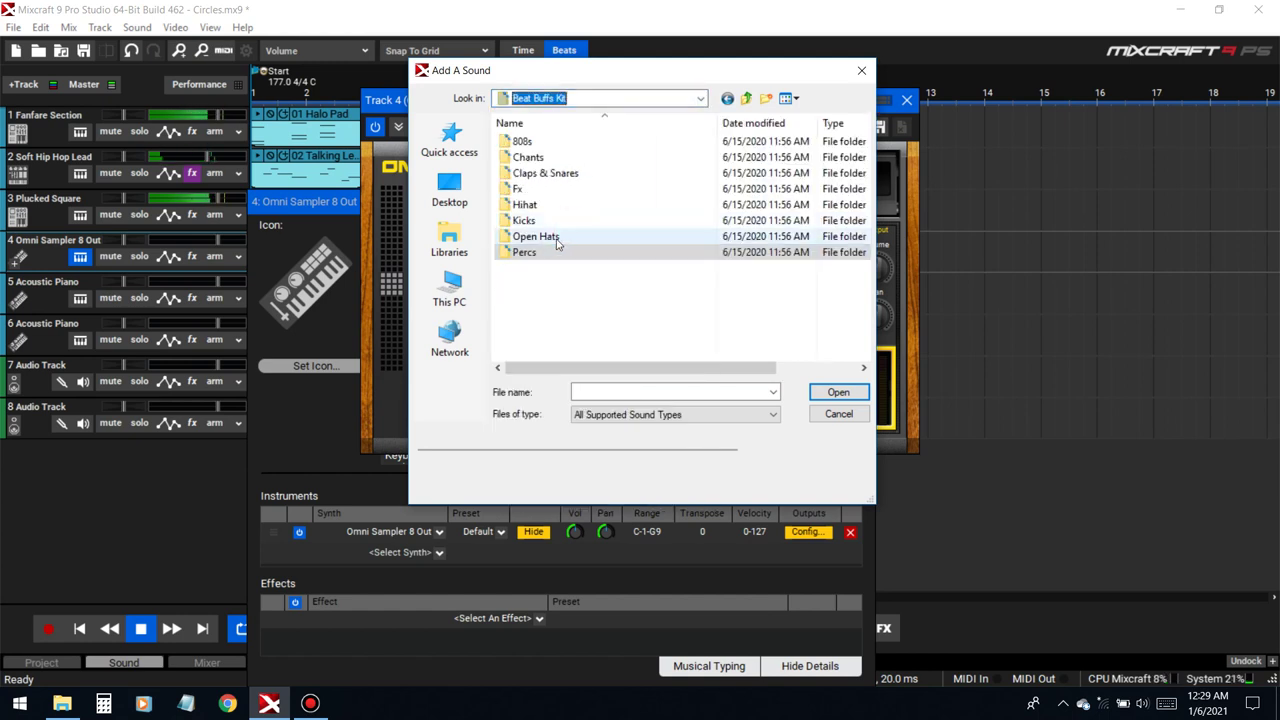
pyautogui.doubleClick(530, 172)
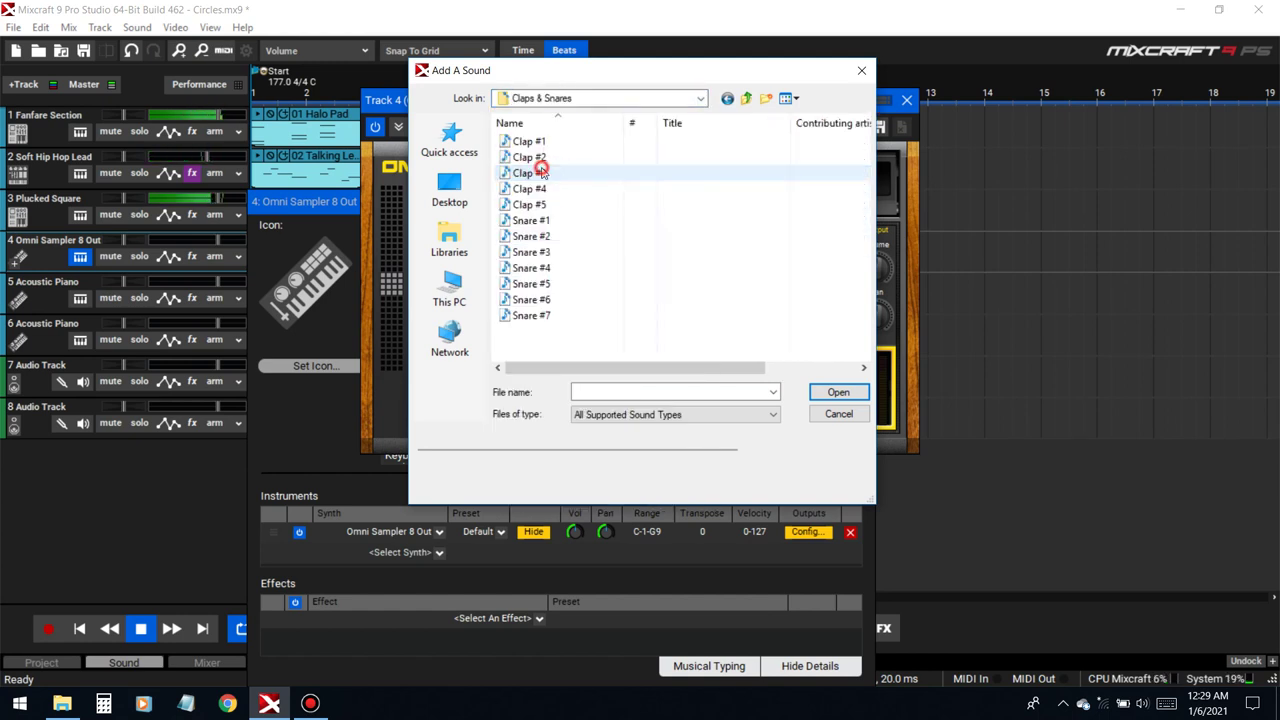
pyautogui.click(533, 284)
pyautogui.click(538, 267)
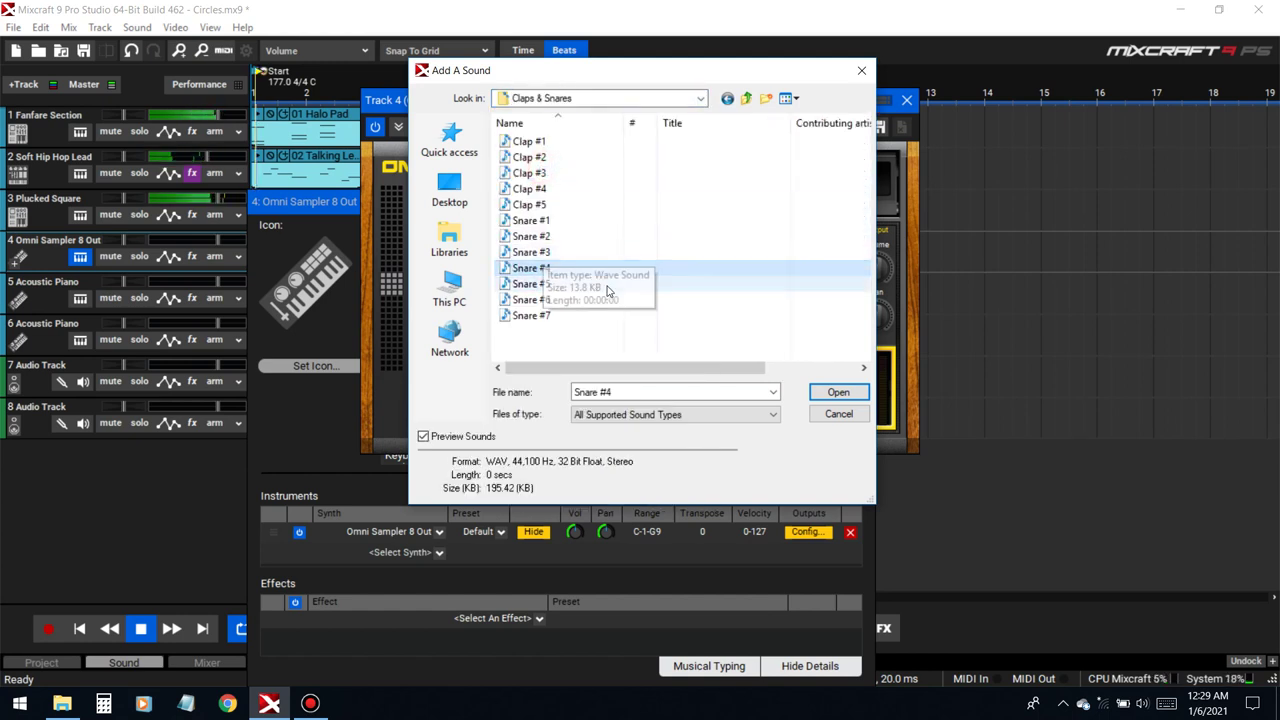
pyautogui.doubleClick(538, 268)
pyautogui.click(556, 196)
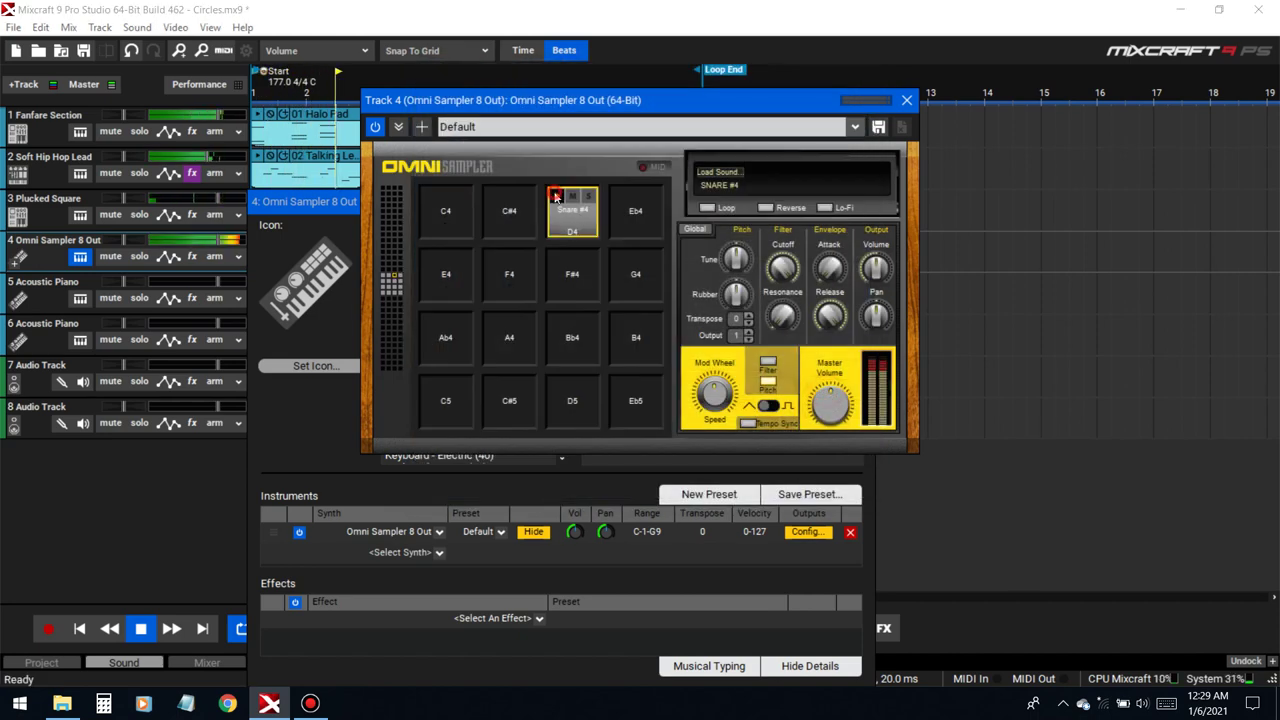
# - Preview Snare #1, Snare #2 and Snare #7 as candidate sounds for the Eb4 pad
pyautogui.doubleClick(633, 210)
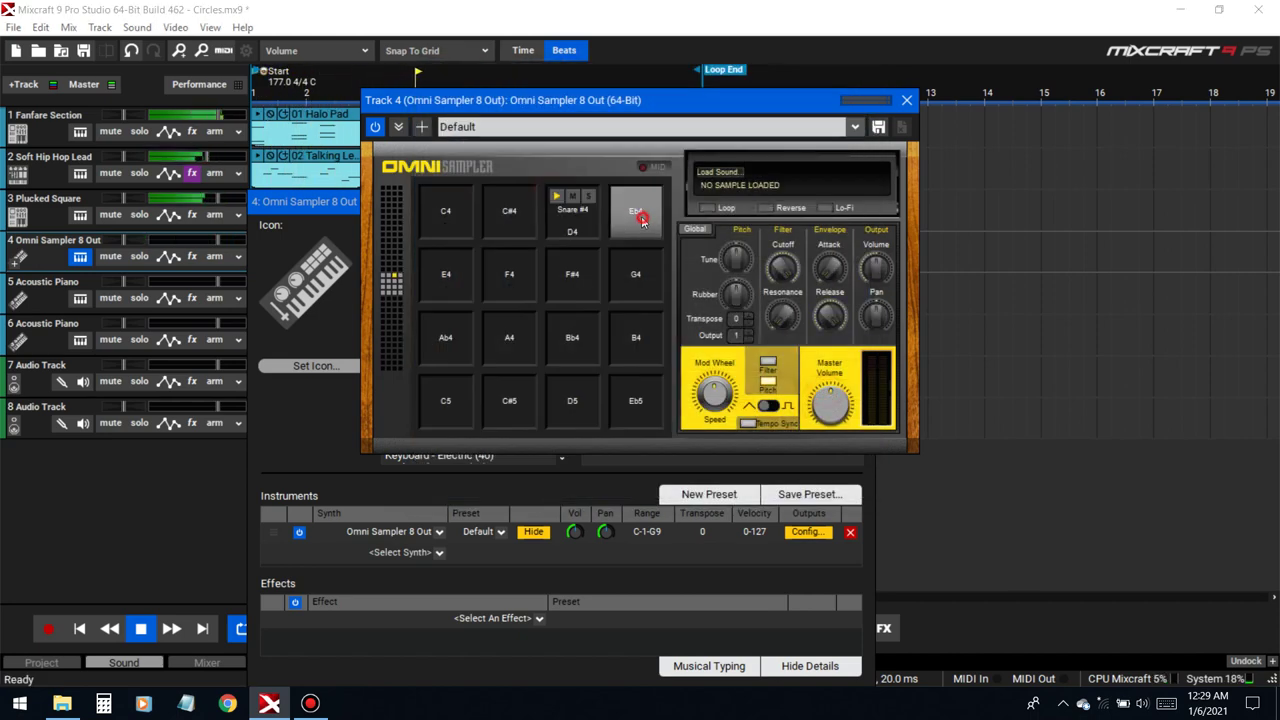
pyautogui.click(530, 220)
pyautogui.click(539, 236)
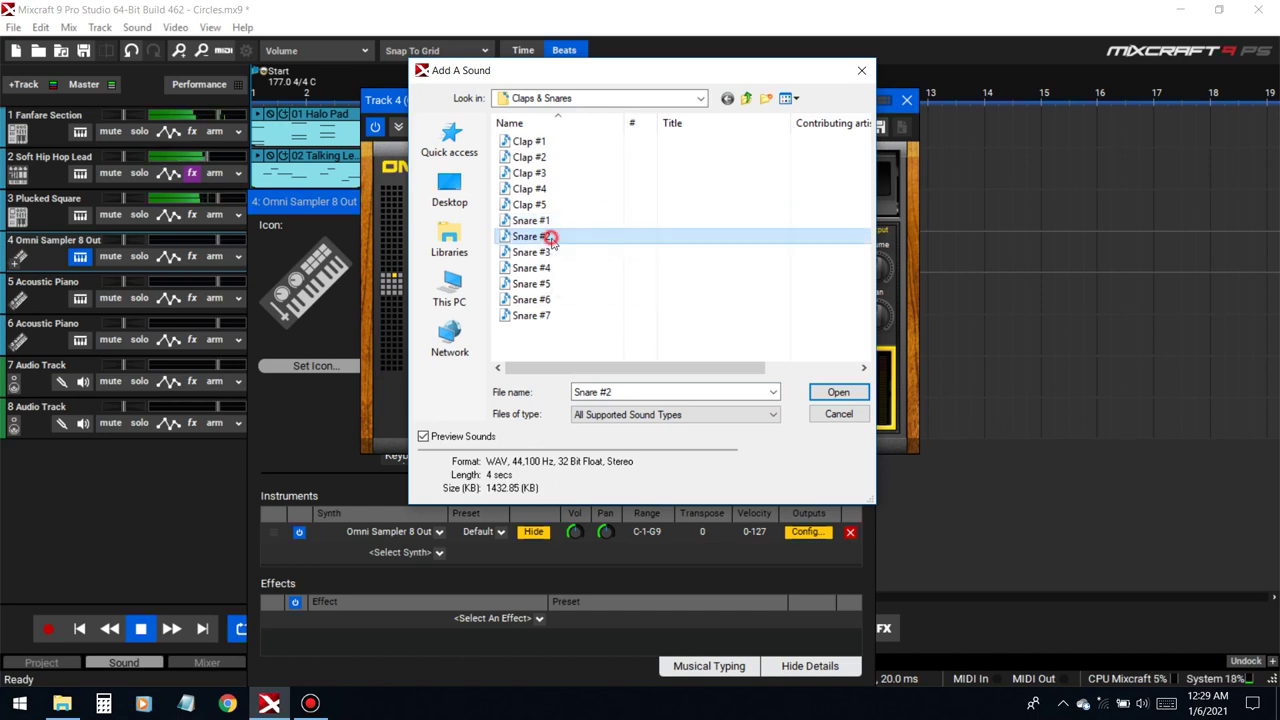
pyautogui.click(533, 316)
# - Audition several snares in the $umeenk Drum Kit Vol. 1 Snares folder and load Snare 6 onto the Eb4 pad
pyautogui.click(560, 98)
pyautogui.click(567, 170)
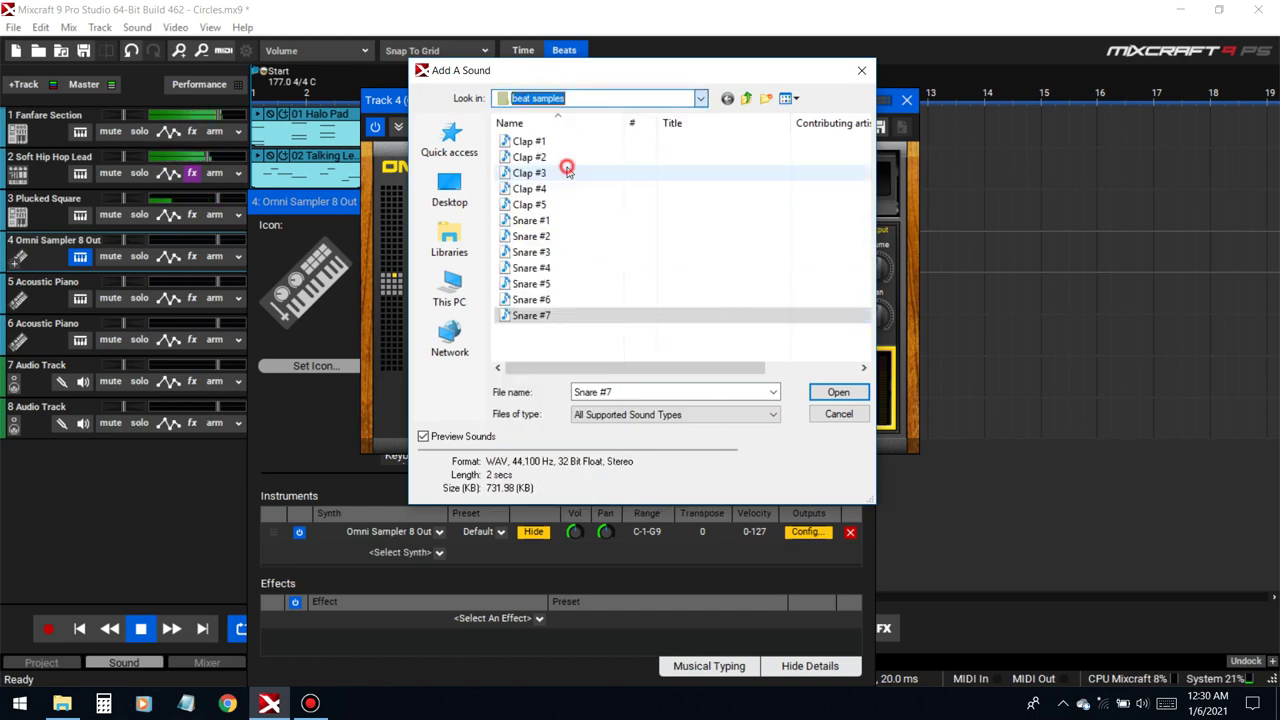
pyautogui.doubleClick(563, 252)
pyautogui.click(530, 300)
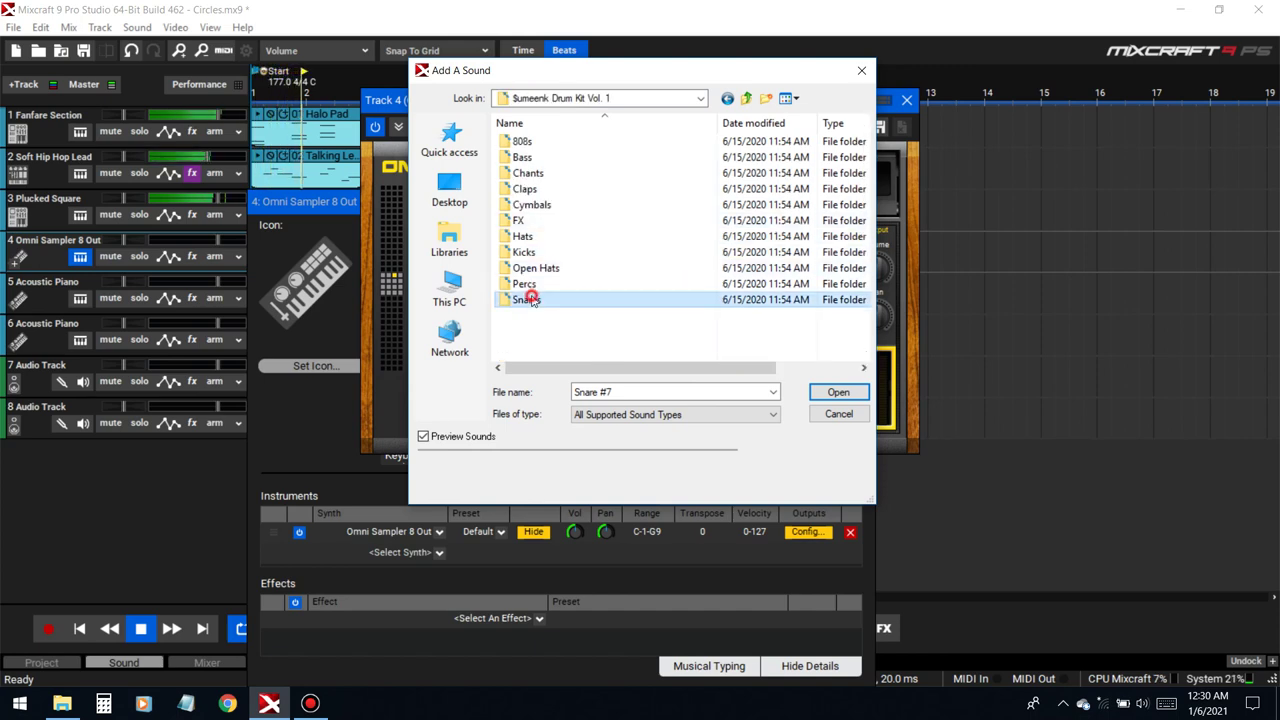
pyautogui.doubleClick(530, 300)
pyautogui.click(517, 249)
pyautogui.click(526, 231)
pyautogui.click(523, 251)
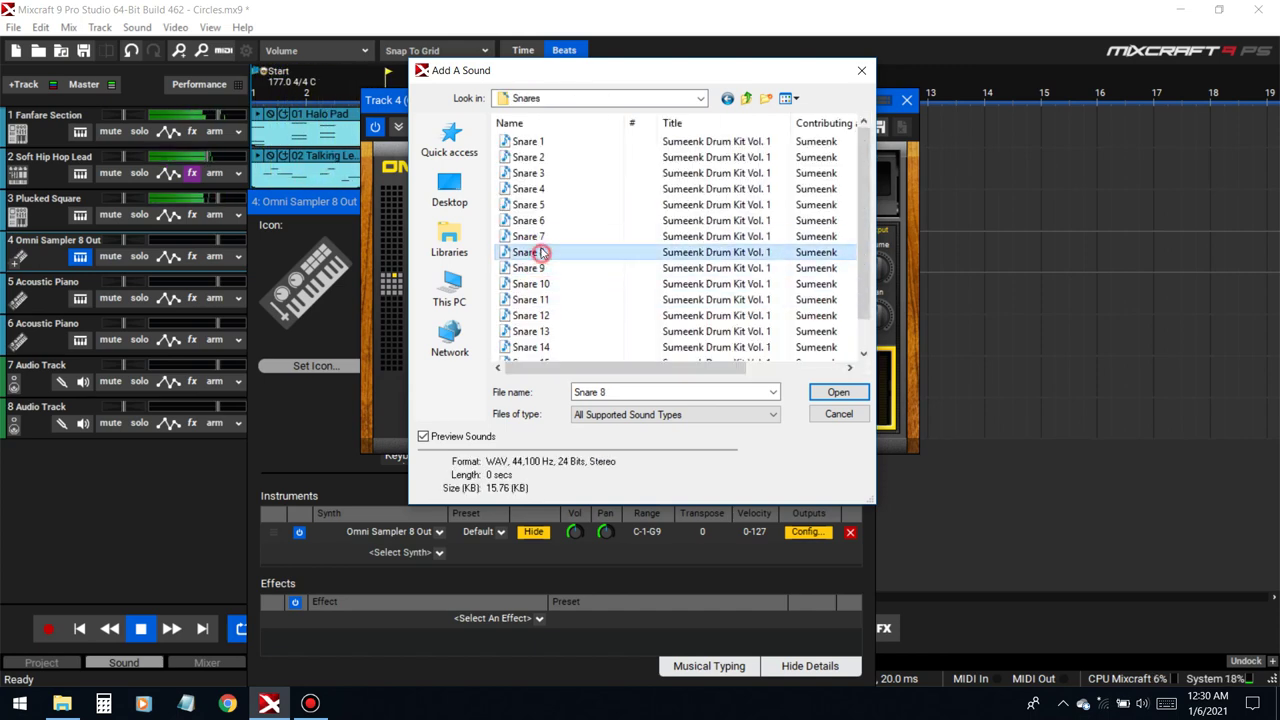
pyautogui.click(543, 236)
pyautogui.click(540, 215)
pyautogui.click(540, 202)
pyautogui.click(548, 214)
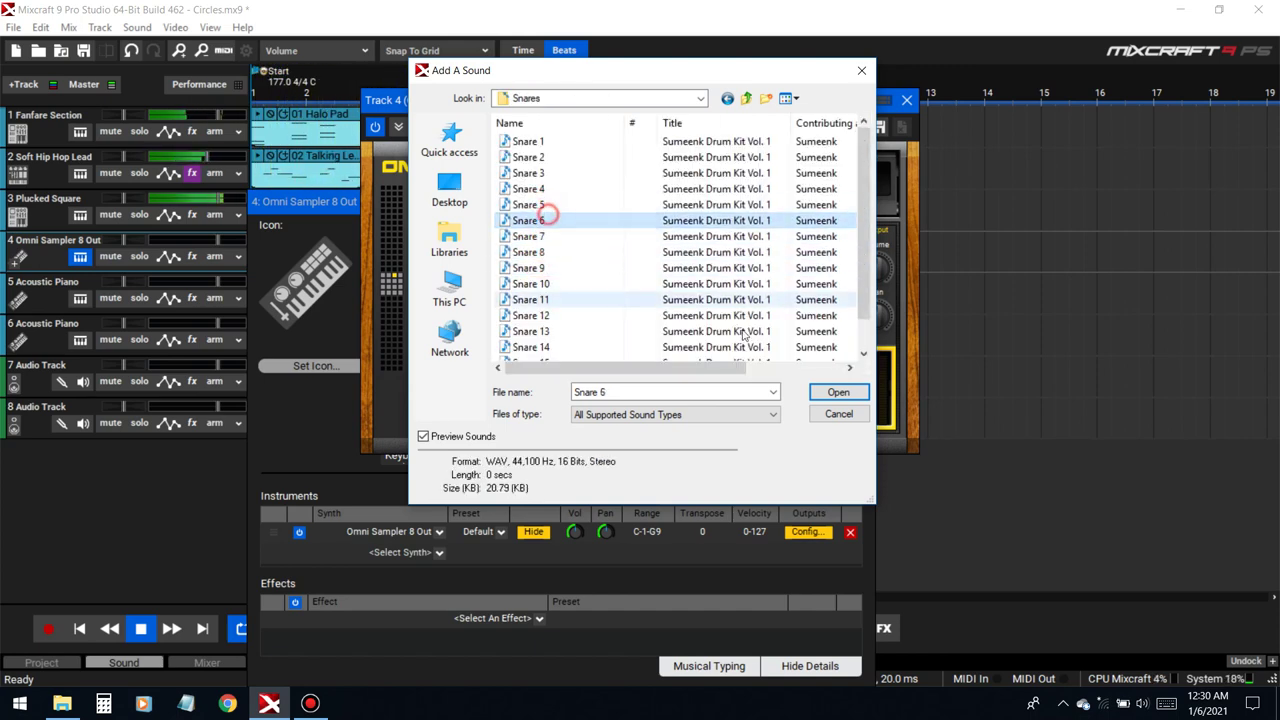
pyautogui.click(838, 392)
# - Set the Snare 6 pad's transpose to 2, and audition both snare pads
pyautogui.click(747, 316)
pyautogui.click(747, 316)
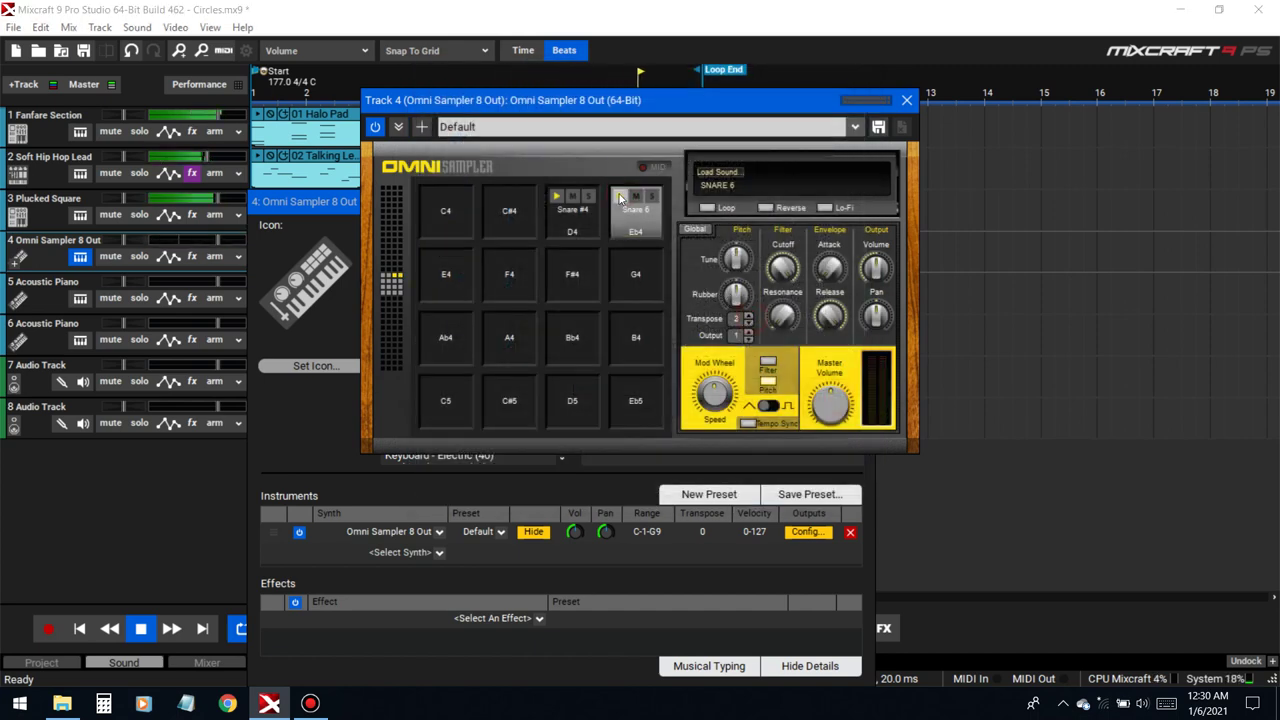
pyautogui.click(619, 197)
pyautogui.click(556, 197)
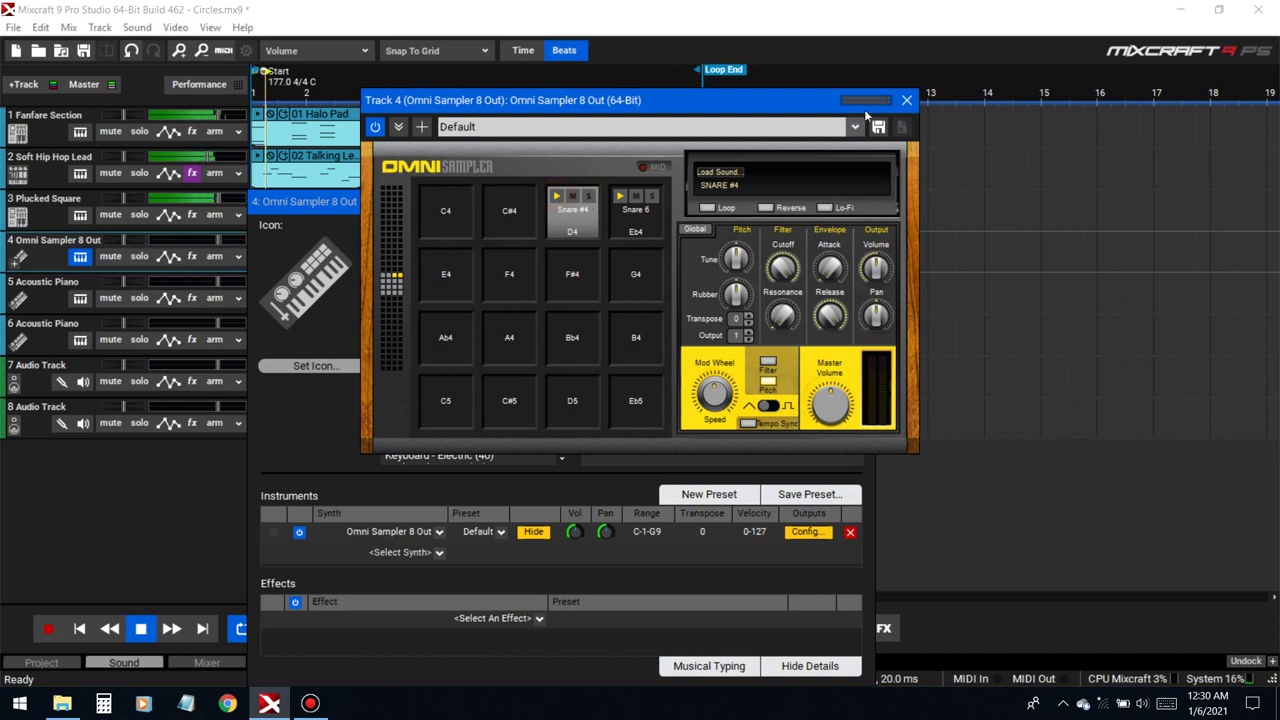
# - Close the sampler windows, stop playback, and create a clip at the start of track 4, opened in the step editor for drawing
pyautogui.click(906, 100)
pyautogui.press('space')
pyautogui.click(855, 201)
pyautogui.doubleClick(258, 256)
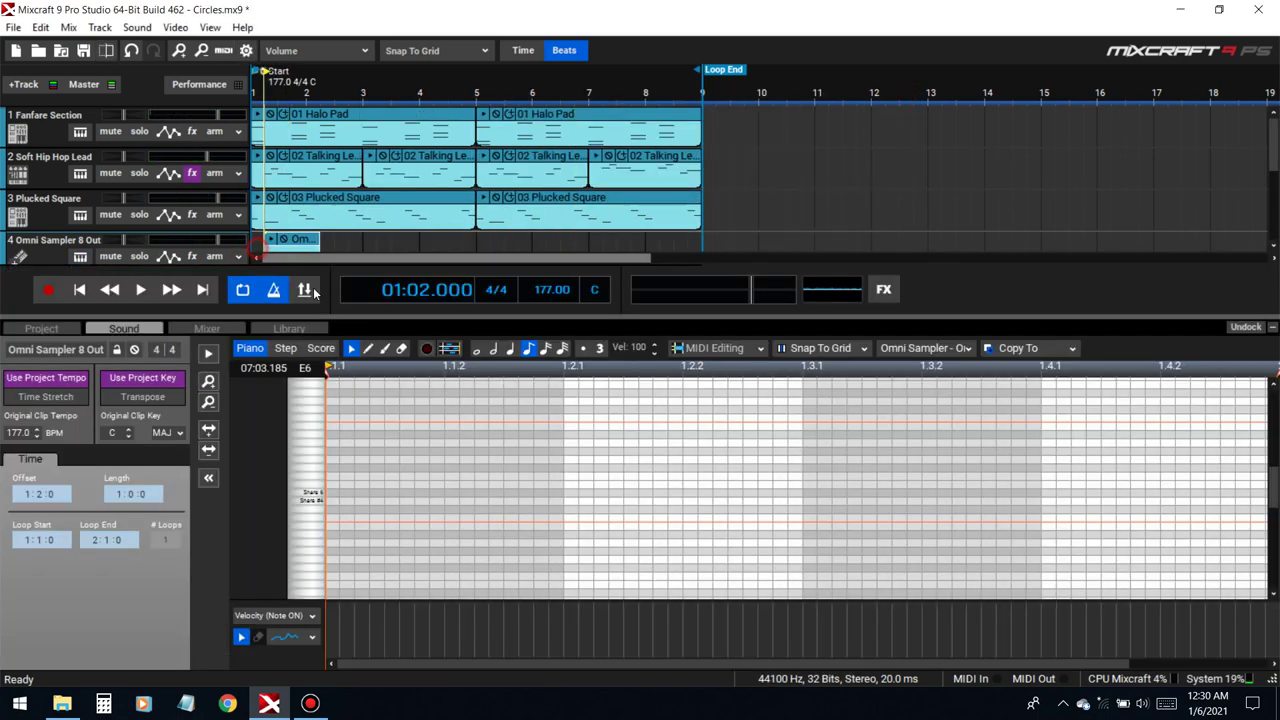
pyautogui.click(285, 348)
pyautogui.click(368, 348)
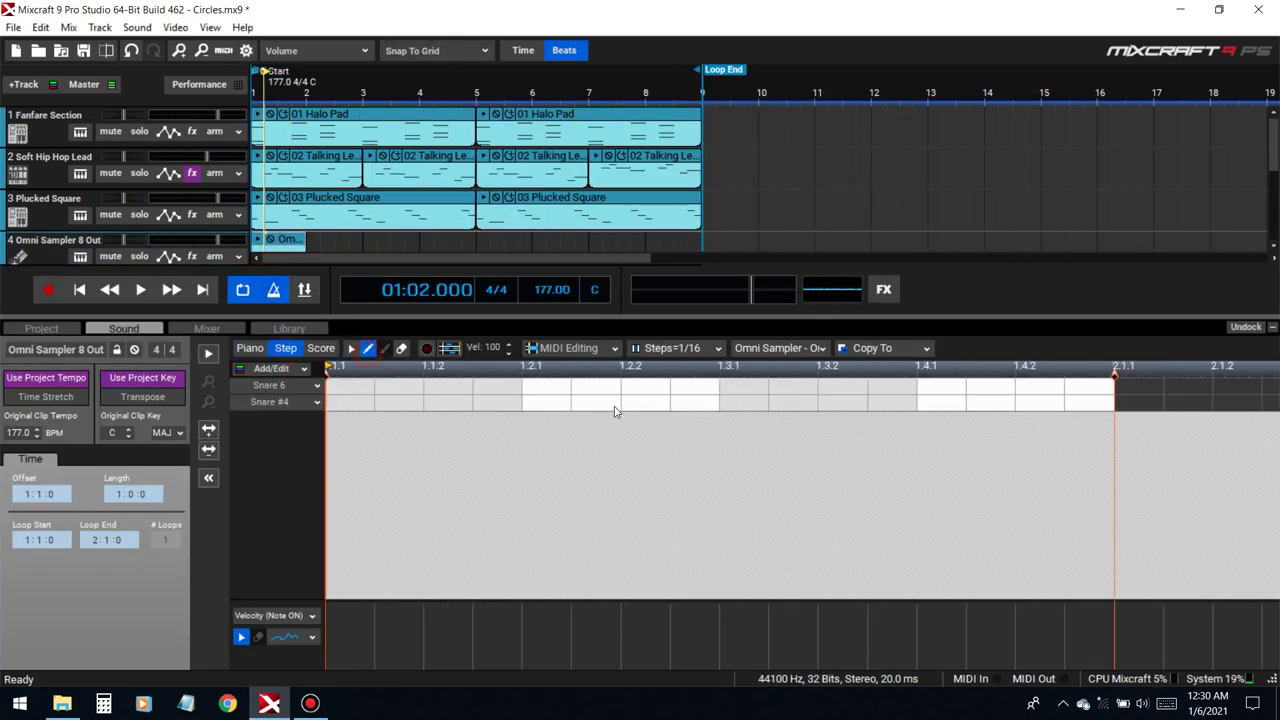
# - Extend the Omni Sampler clip to two bars with Snare 6 on beat 3 of each bar, and play from the start
pyautogui.click(585, 402)
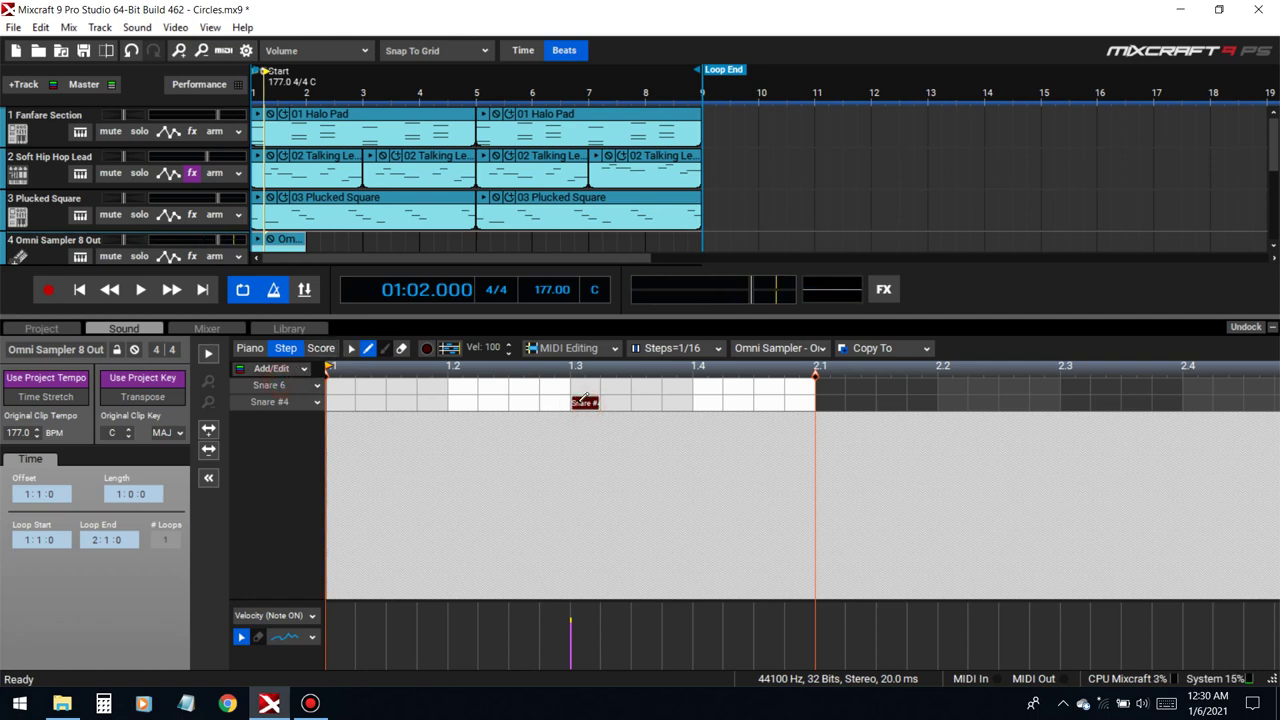
pyautogui.moveTo(588, 402)
pyautogui.mouseDown()
pyautogui.moveTo(585, 385)
pyautogui.moveTo(606, 381)
pyautogui.moveTo(828, 378)
pyautogui.mouseUp()
pyautogui.click(80, 289)
pyautogui.press('space')
pyautogui.scroll(-1, 603, 380)
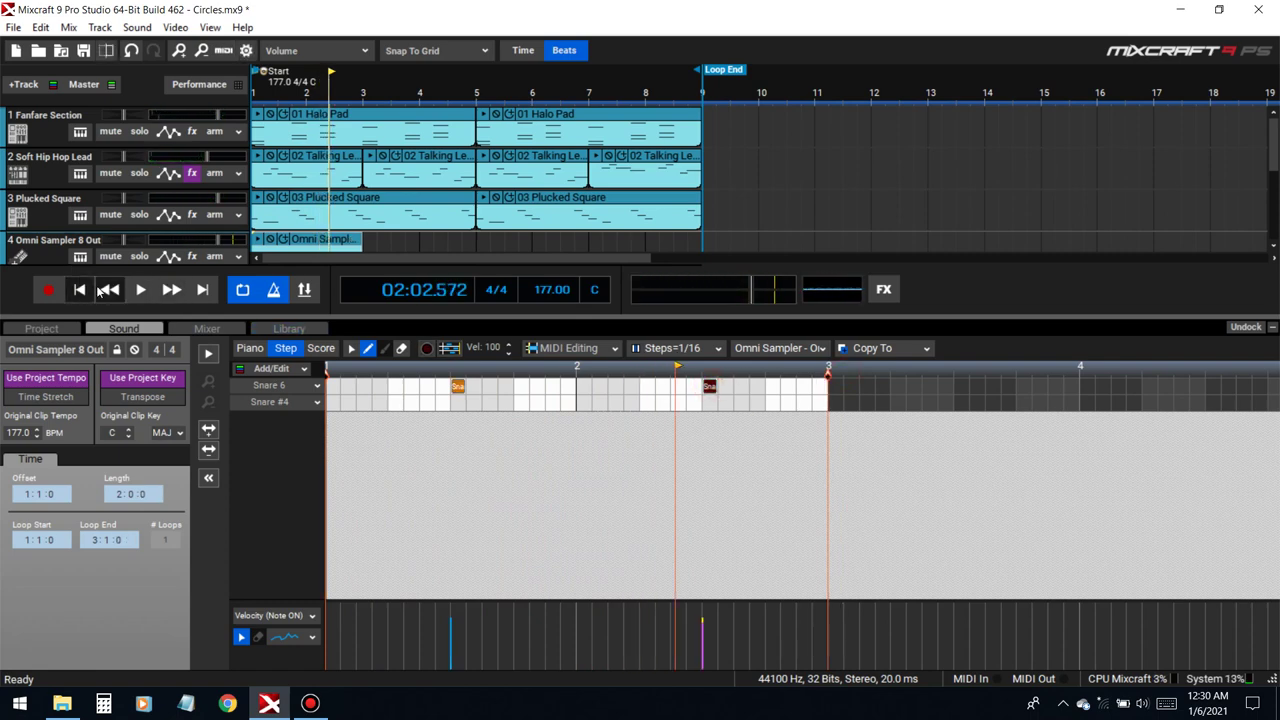
# - Layer Snare #4 on beat 3 of the clip's second bar, and duplicate the two-bar clip along track 4 up to bar 9
pyautogui.press('Home')
pyautogui.press('space')
pyautogui.click(710, 402)
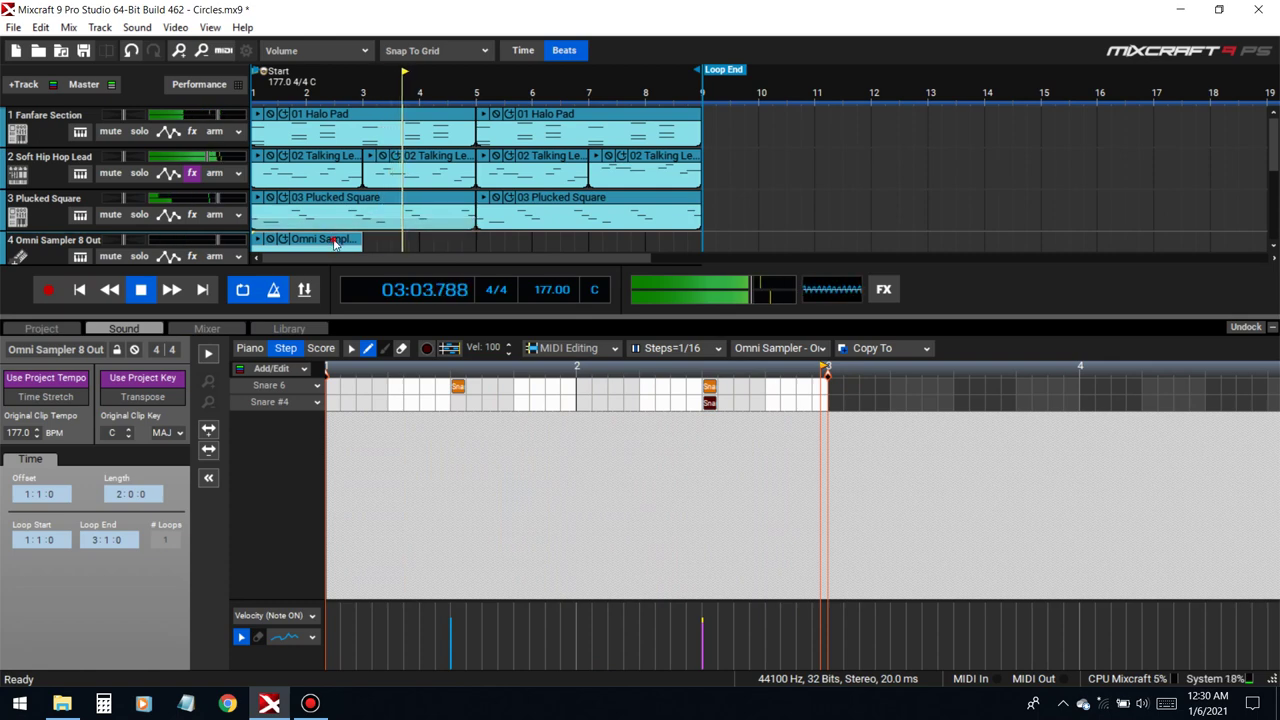
pyautogui.moveTo(335, 244); pyautogui.dragTo(569, 241)
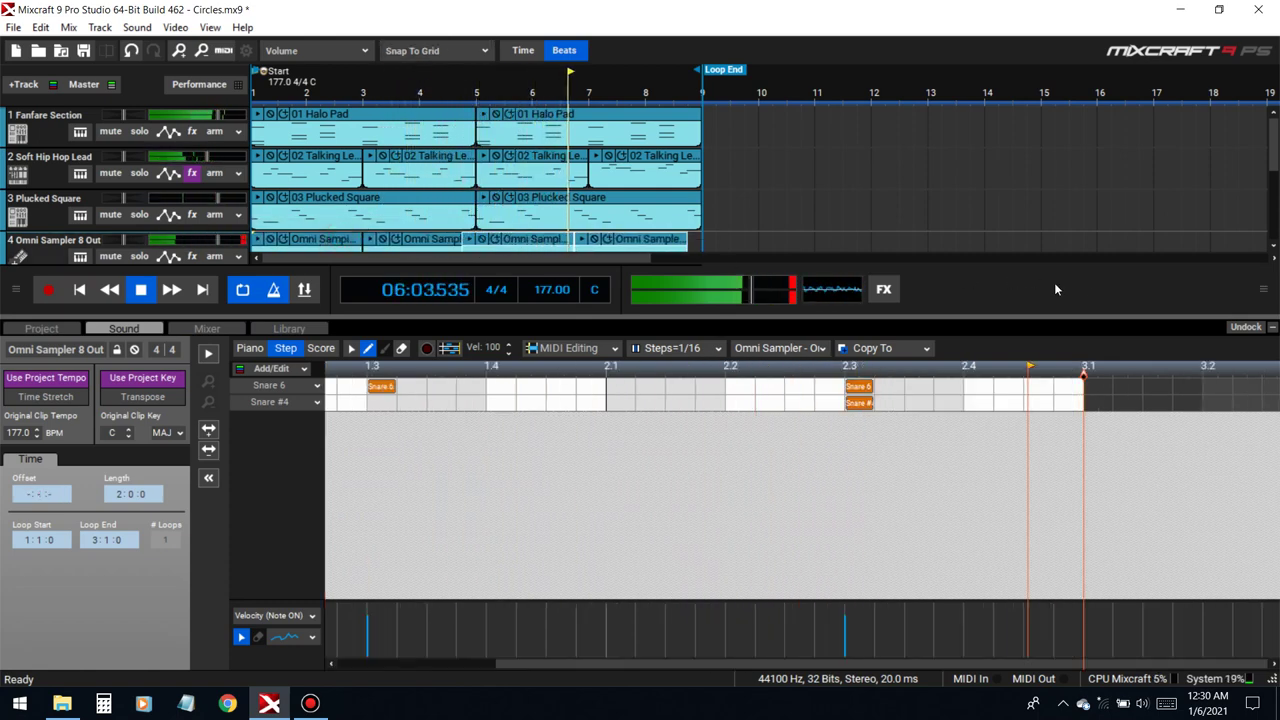
pyautogui.click(1272, 327)
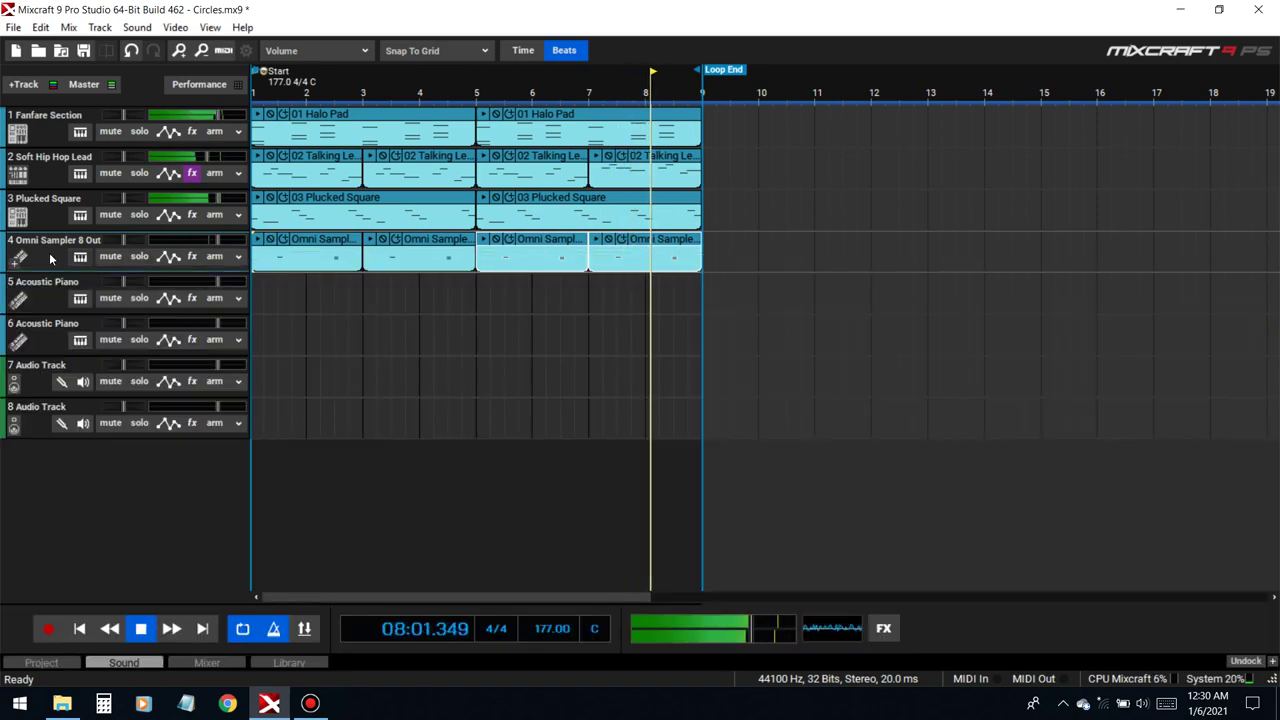
# - Reopen the Omni Sampler, adjust the Snare #4 pad's tune, volume and resonance, and stop playback
pyautogui.click(535, 533)
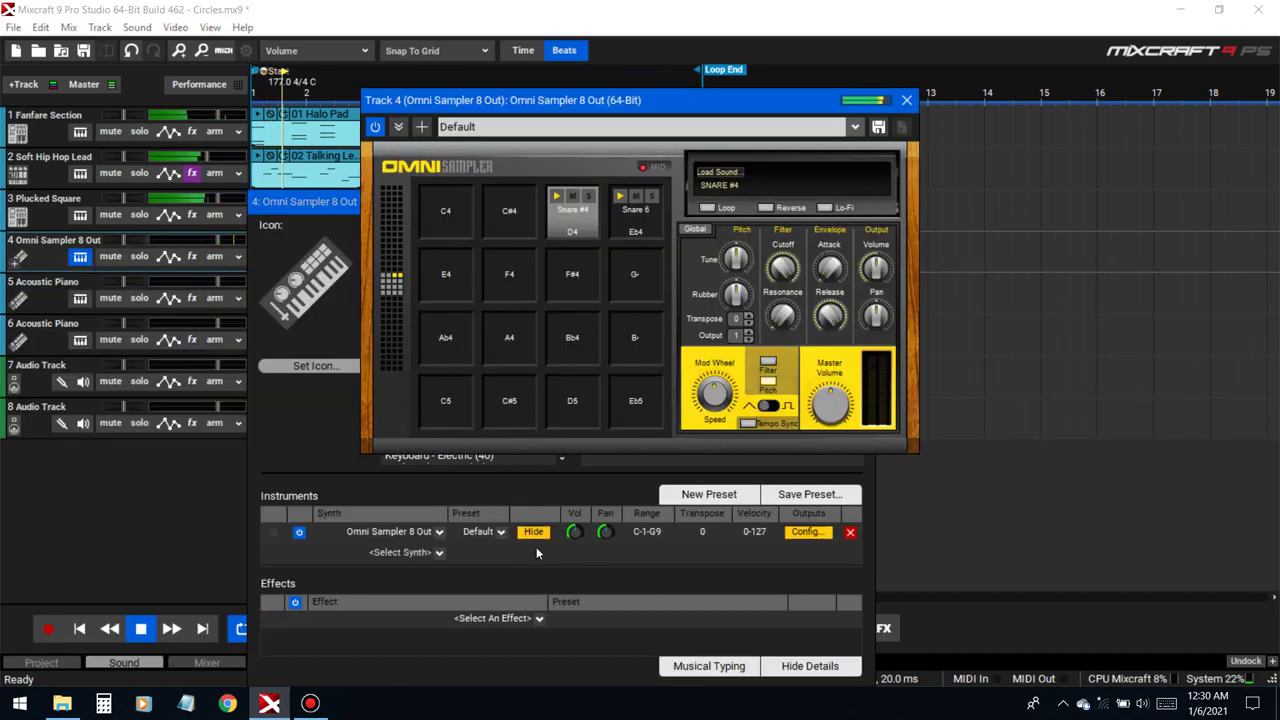
pyautogui.click(624, 231)
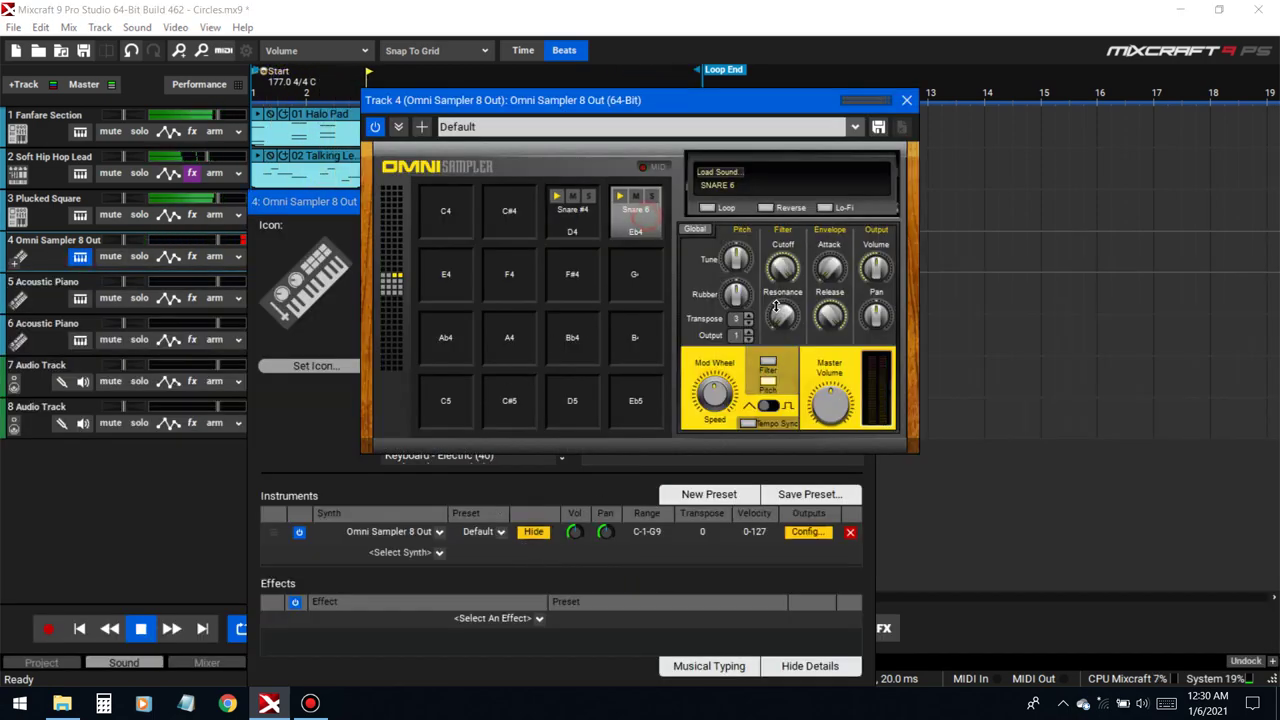
pyautogui.click(575, 226)
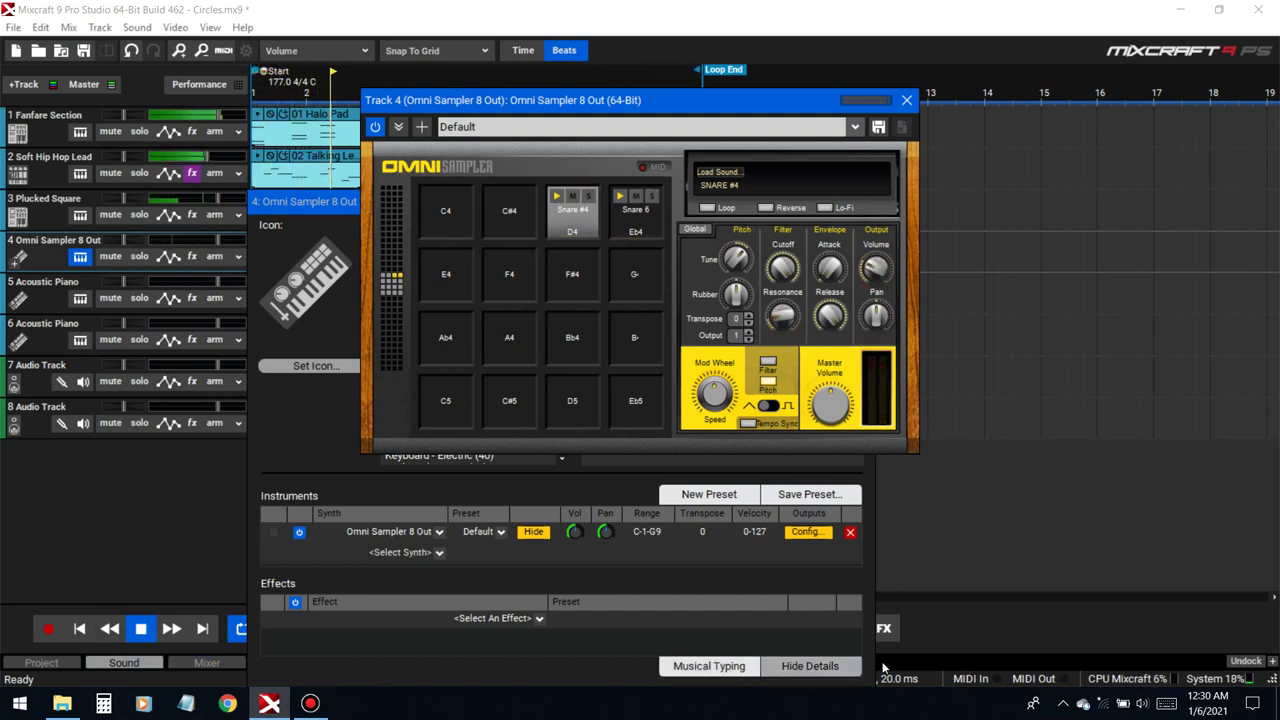
pyautogui.press('space')
pyautogui.moveTo(782, 325); pyautogui.dragTo(783, 355)
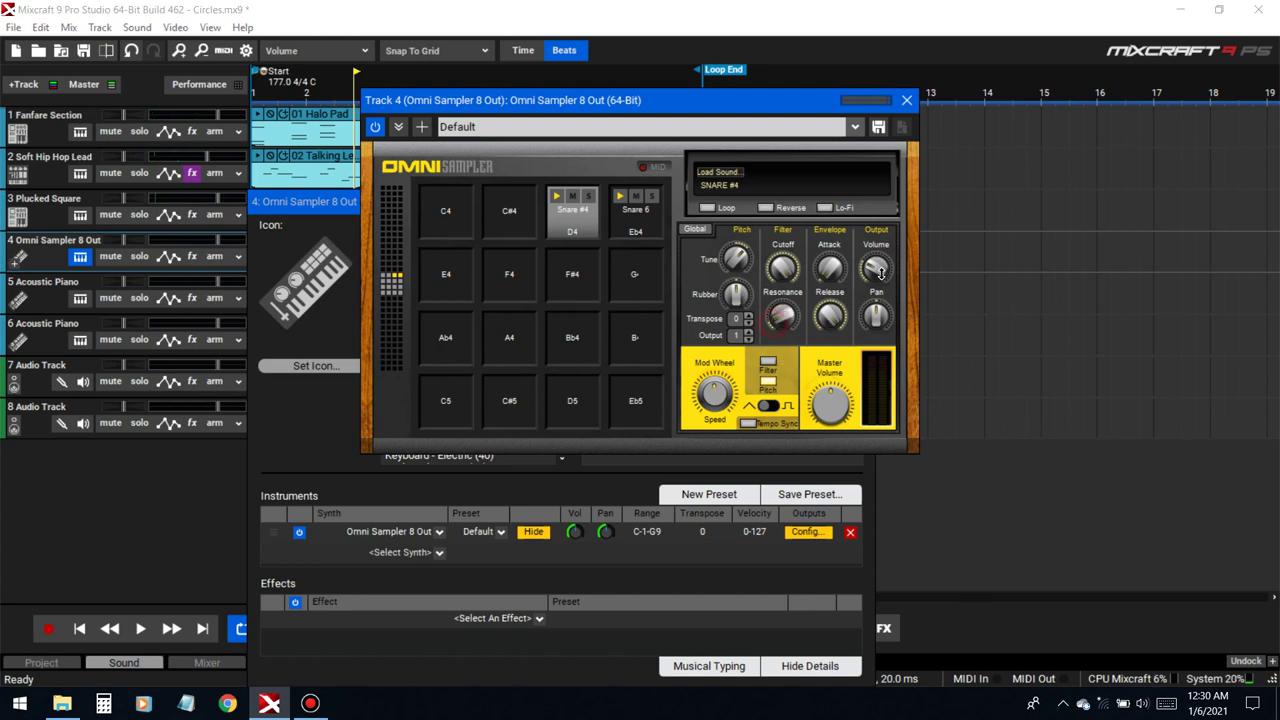
# - Close the instrument windows and play the arrangement from bar 4 to check the adjusted snares
pyautogui.moveTo(518, 104); pyautogui.dragTo(578, 275)
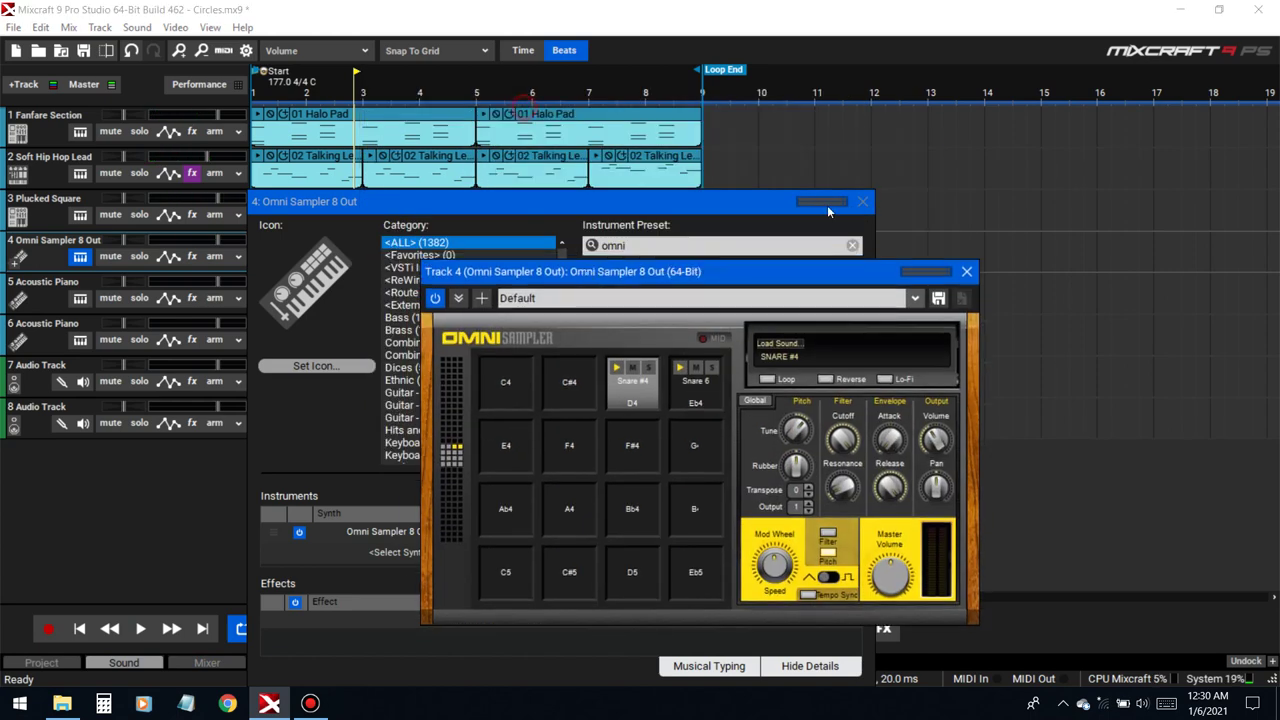
pyautogui.click(870, 198)
pyautogui.click(426, 135)
pyautogui.press('space')
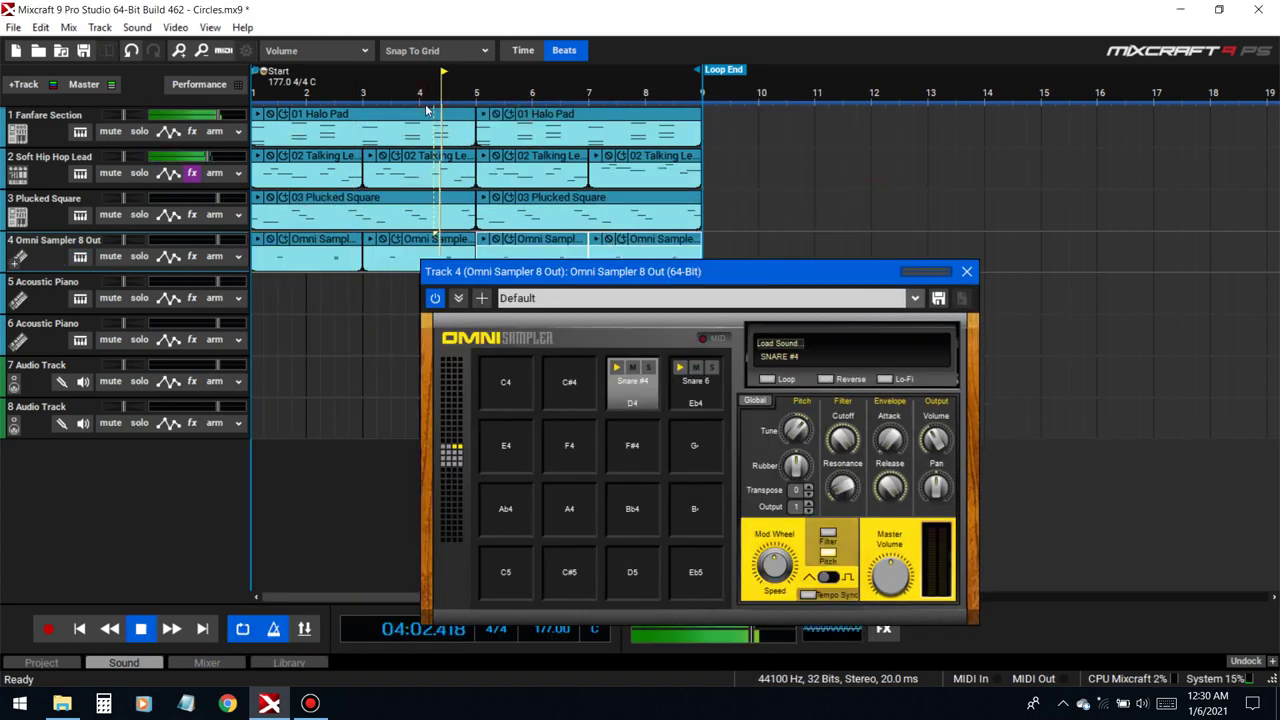
pyautogui.click(966, 271)
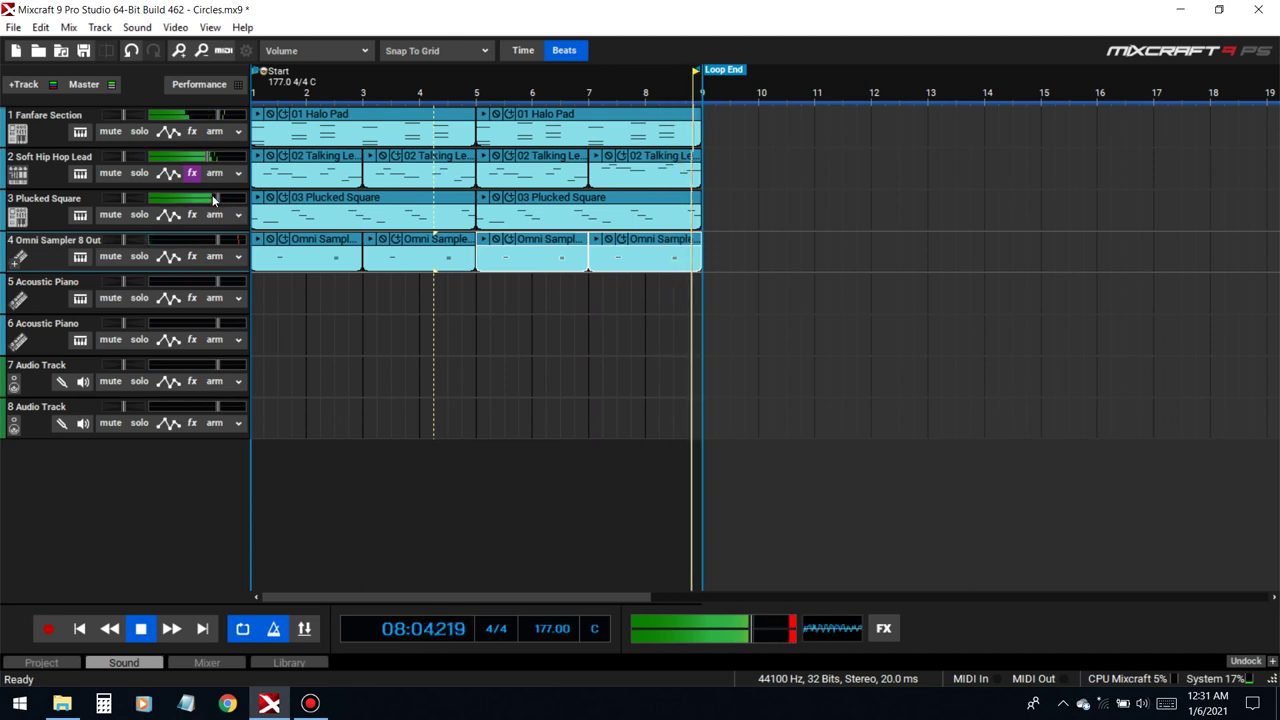
# - Lower the Plucked Square track's volume, pan it slightly left, and stop playback
pyautogui.moveTo(216, 198); pyautogui.dragTo(119, 198)
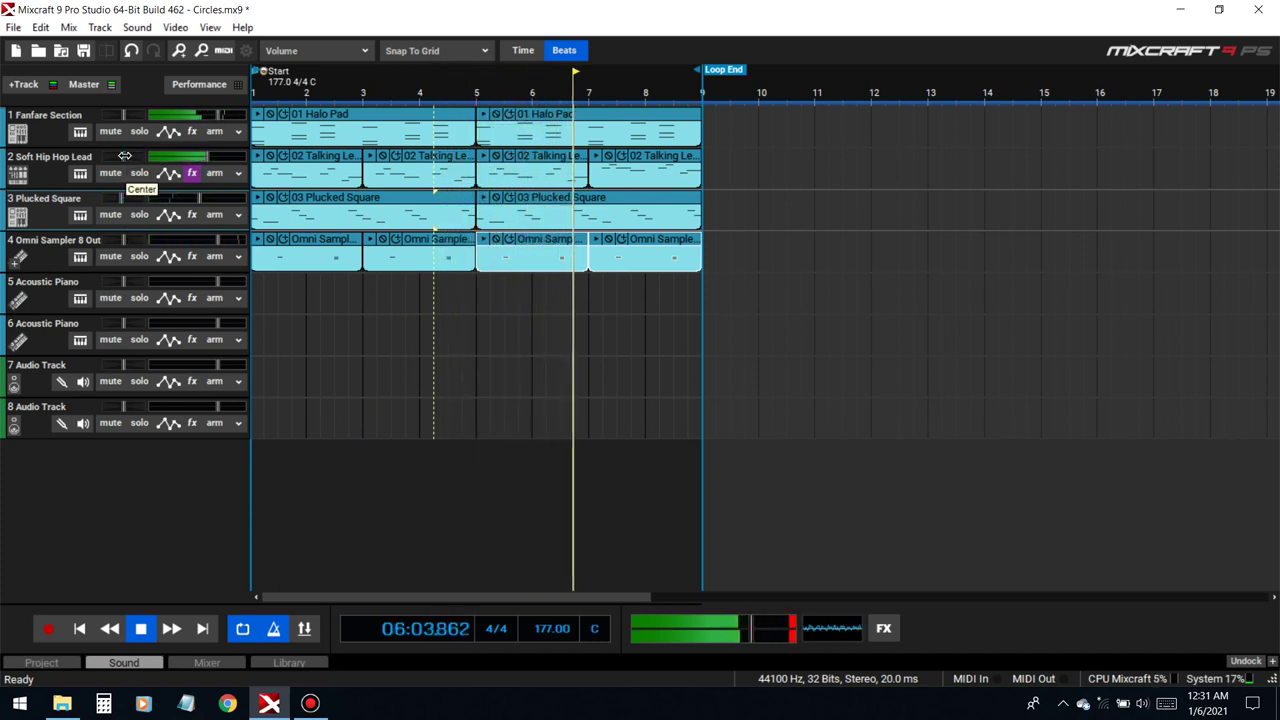
pyautogui.press('space')
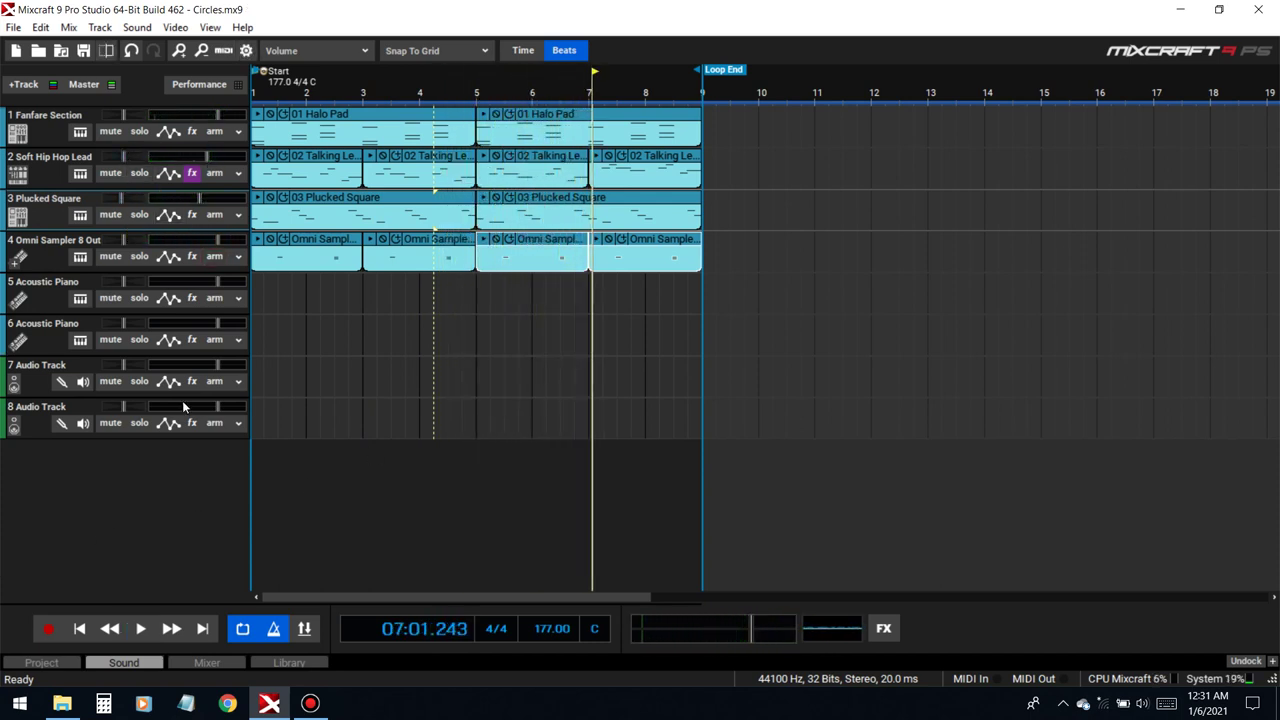
# - Try the basic_64 VSTi instrument on track 5 and close its plug-in window
pyautogui.click(76, 299)
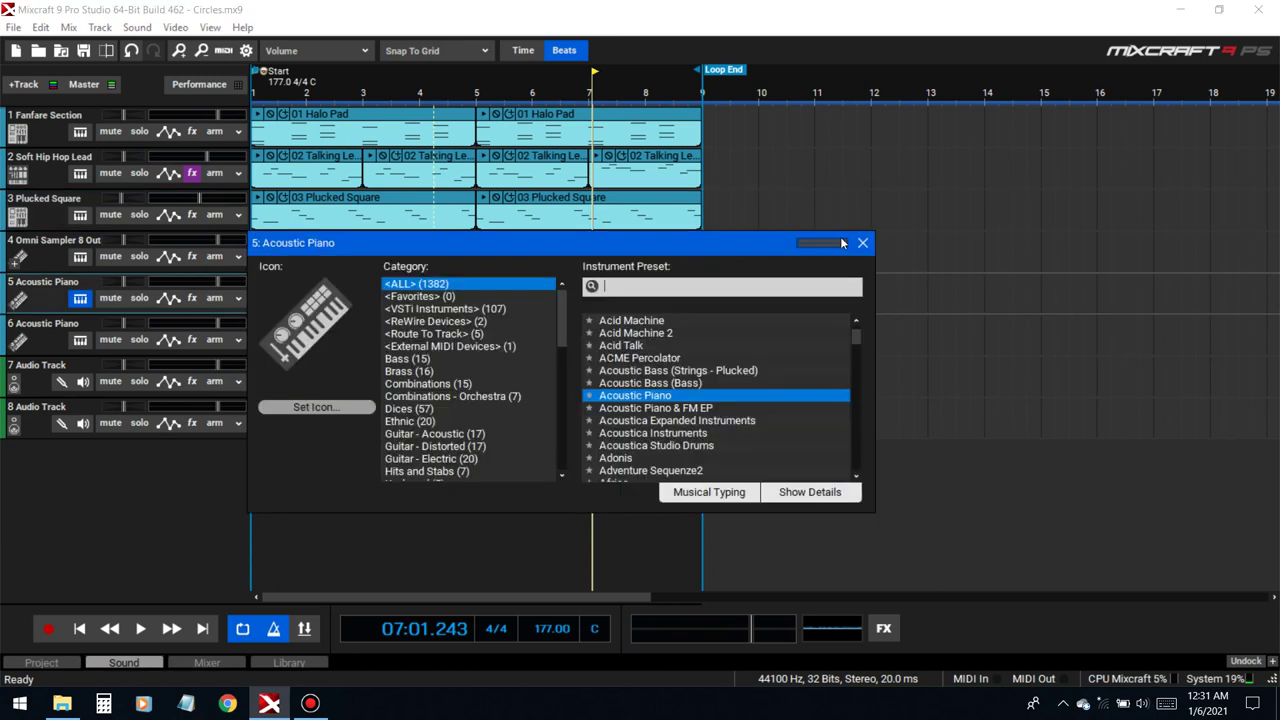
pyautogui.click(470, 309)
pyautogui.scroll(-3, 716, 372)
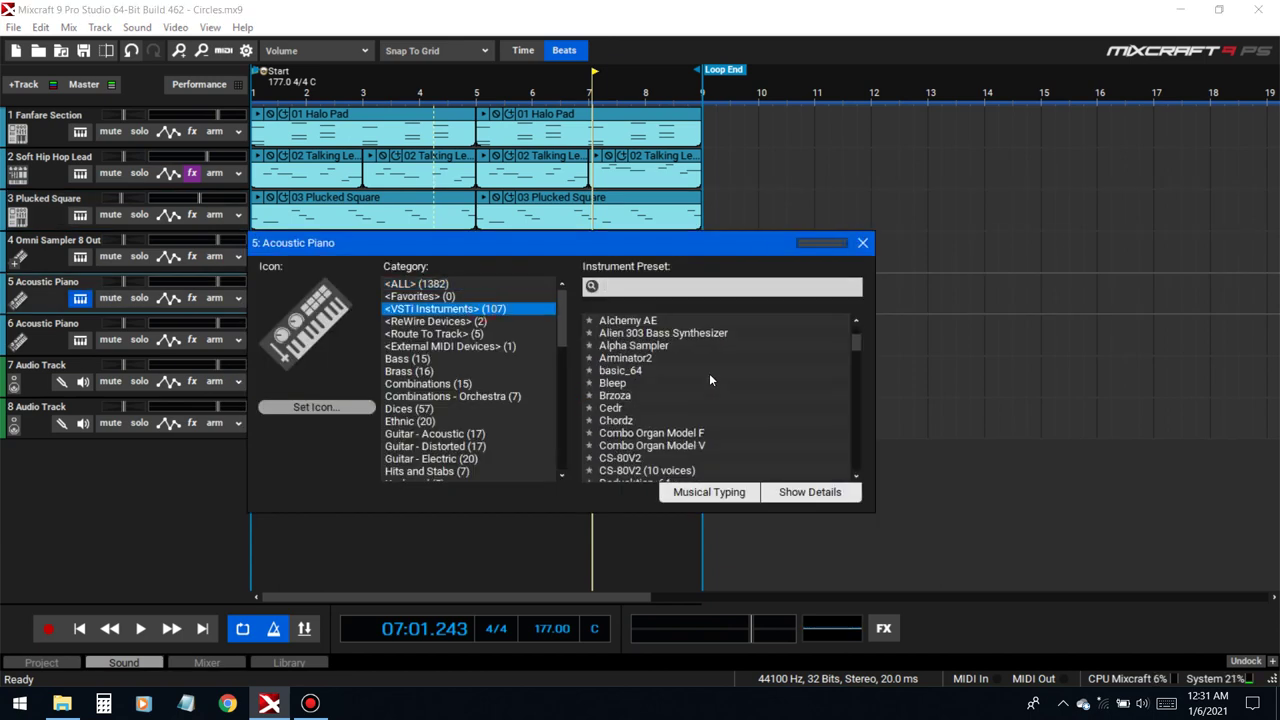
pyautogui.click(622, 372)
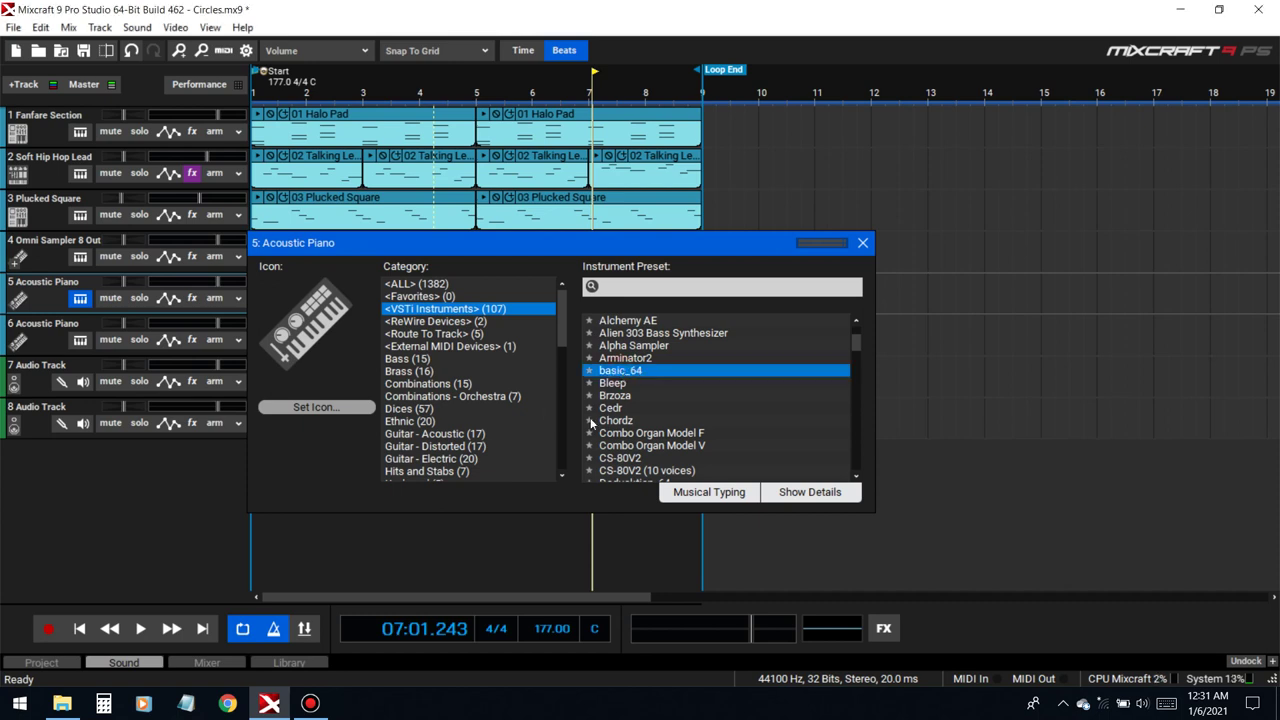
pyautogui.click(775, 492)
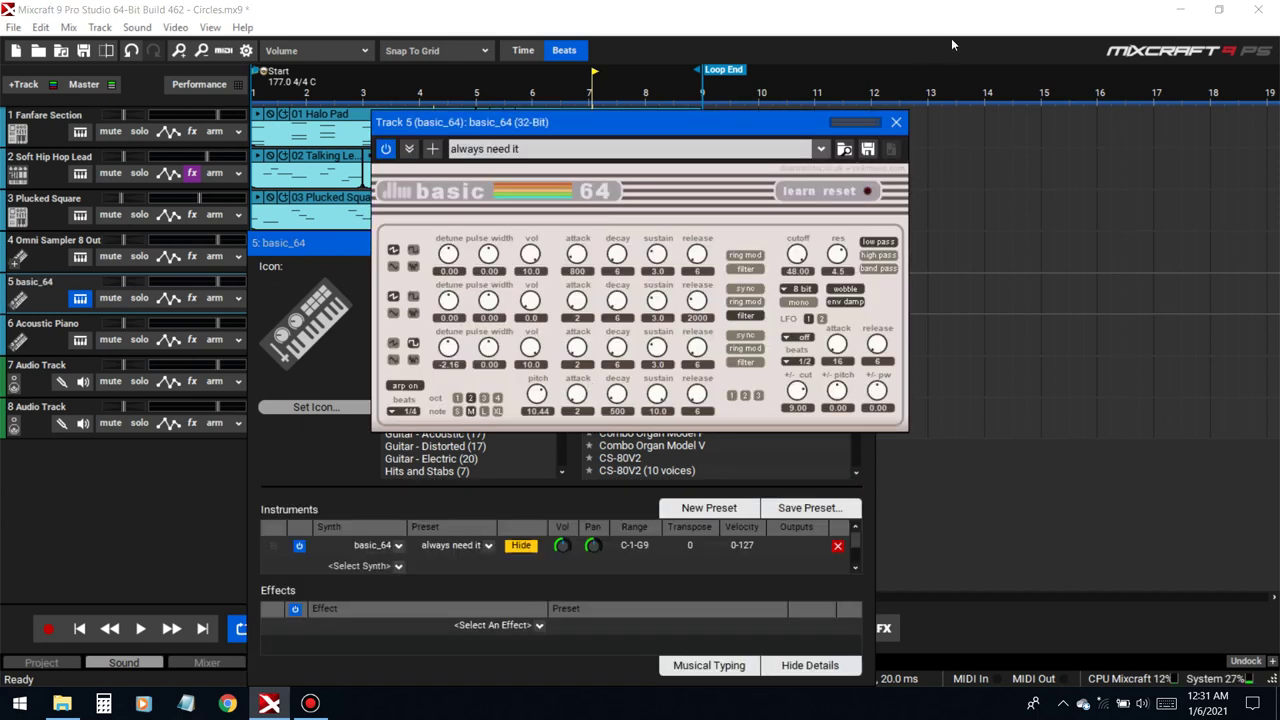
pyautogui.click(896, 122)
# - Load the Long Road Ahead preset from the Keyboard - Electric category on track 5
pyautogui.scroll(-8, 451, 396)
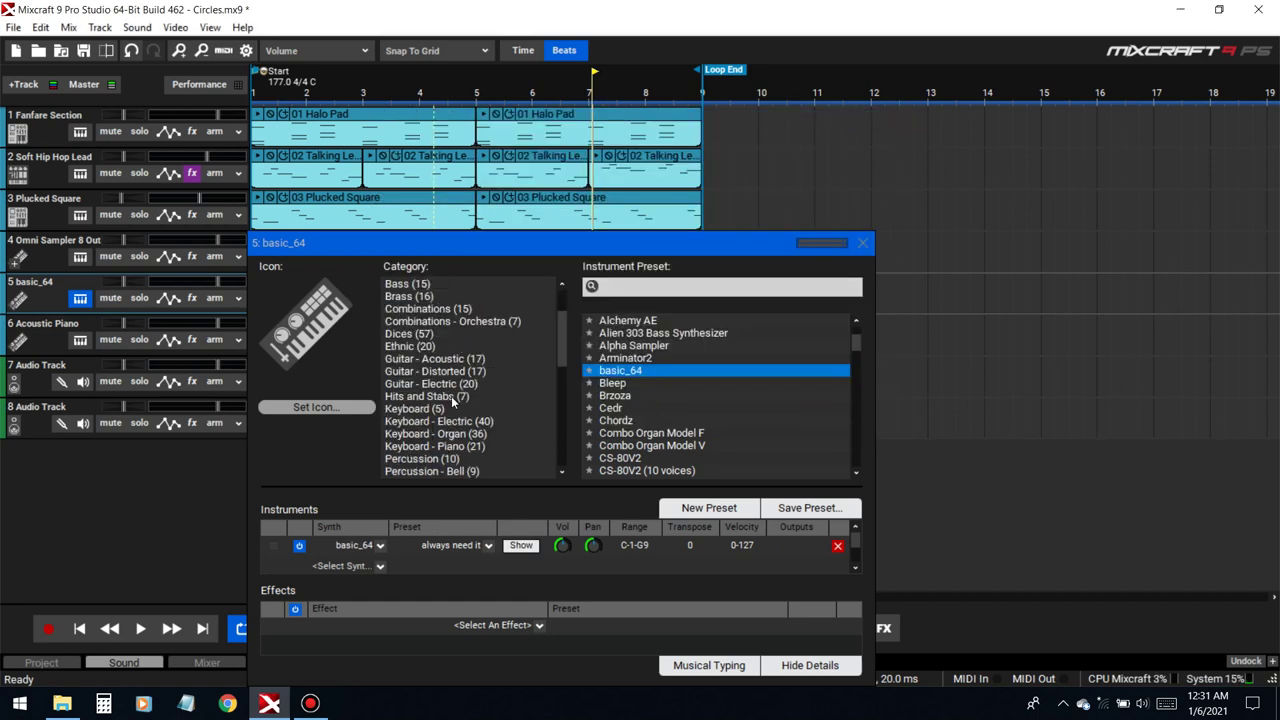
pyautogui.scroll(-3, 421, 385)
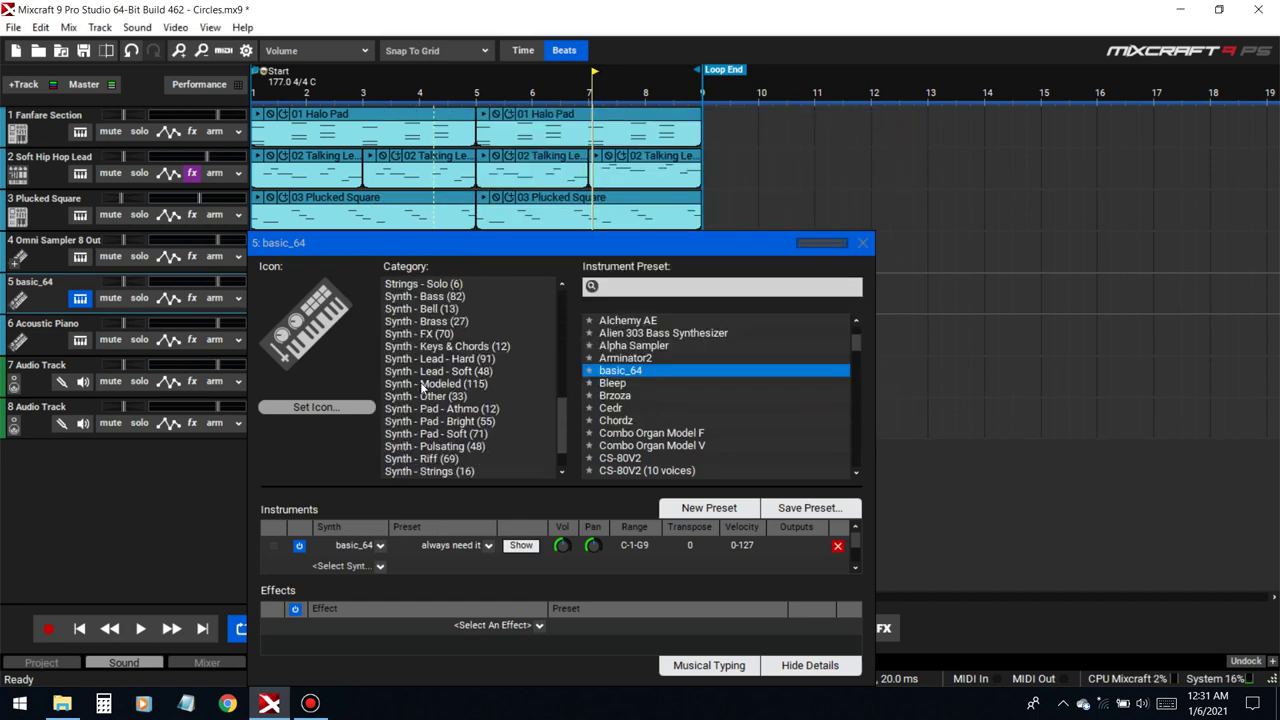
pyautogui.scroll(6, 423, 387)
pyautogui.scroll(-1, 423, 387)
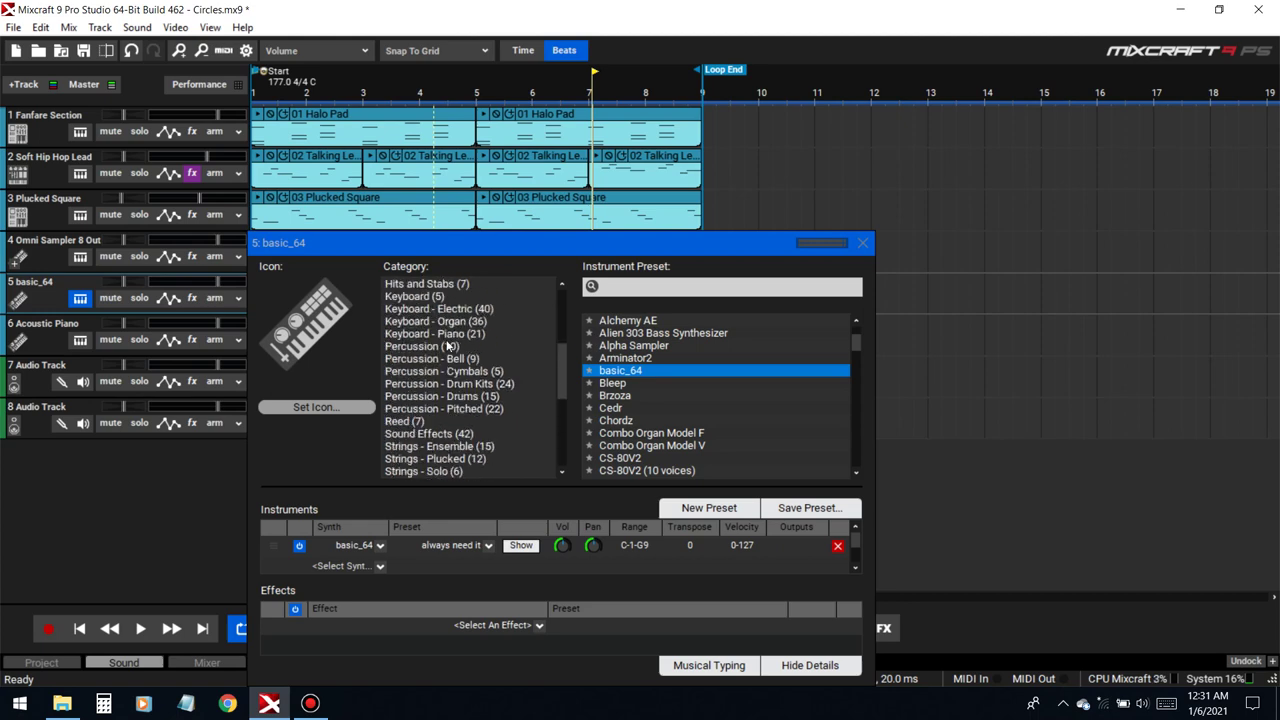
pyautogui.click(458, 311)
pyautogui.scroll(-2, 640, 375)
pyautogui.scroll(1, 655, 378)
pyautogui.scroll(-1, 658, 380)
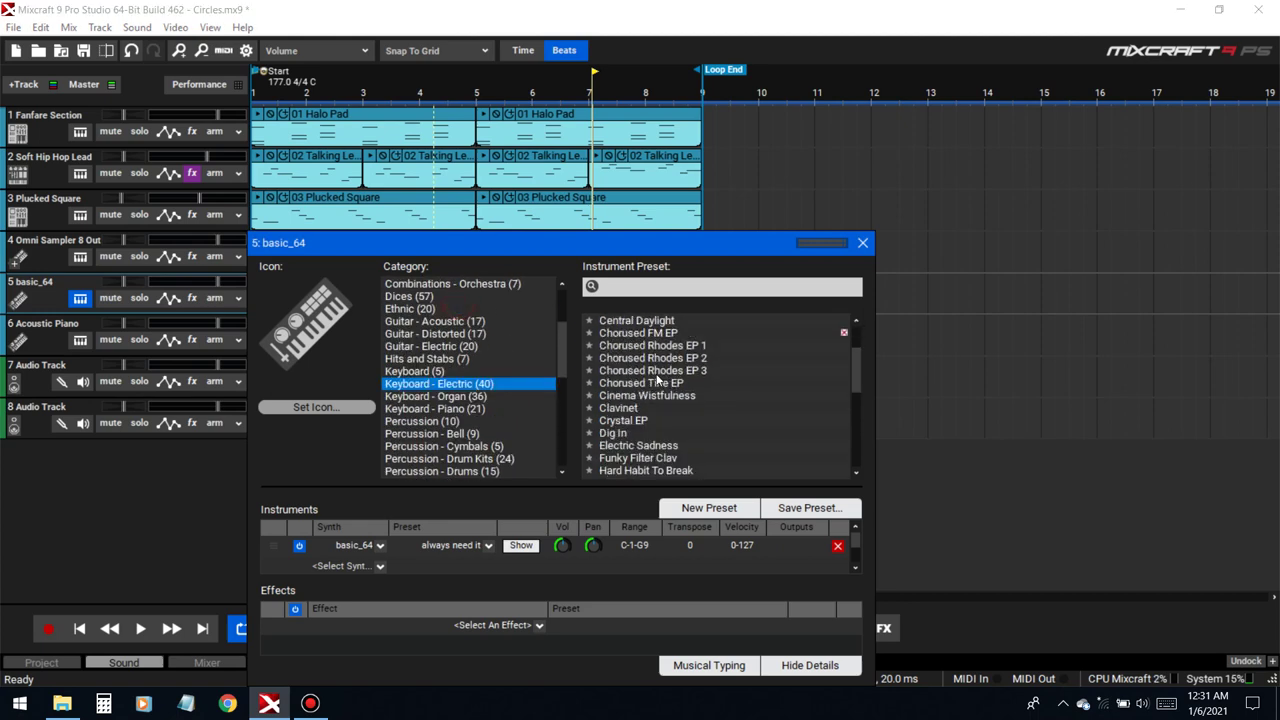
pyautogui.scroll(-5, 648, 370)
pyautogui.scroll(2, 638, 383)
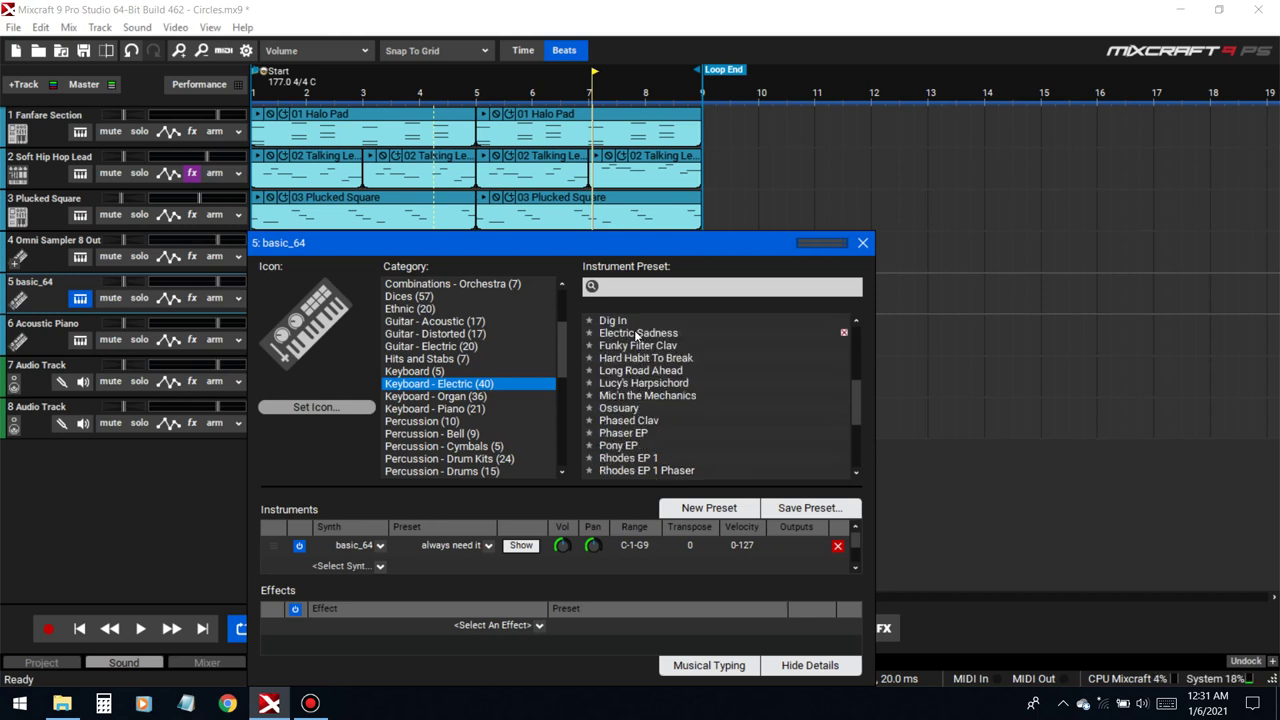
pyautogui.click(641, 371)
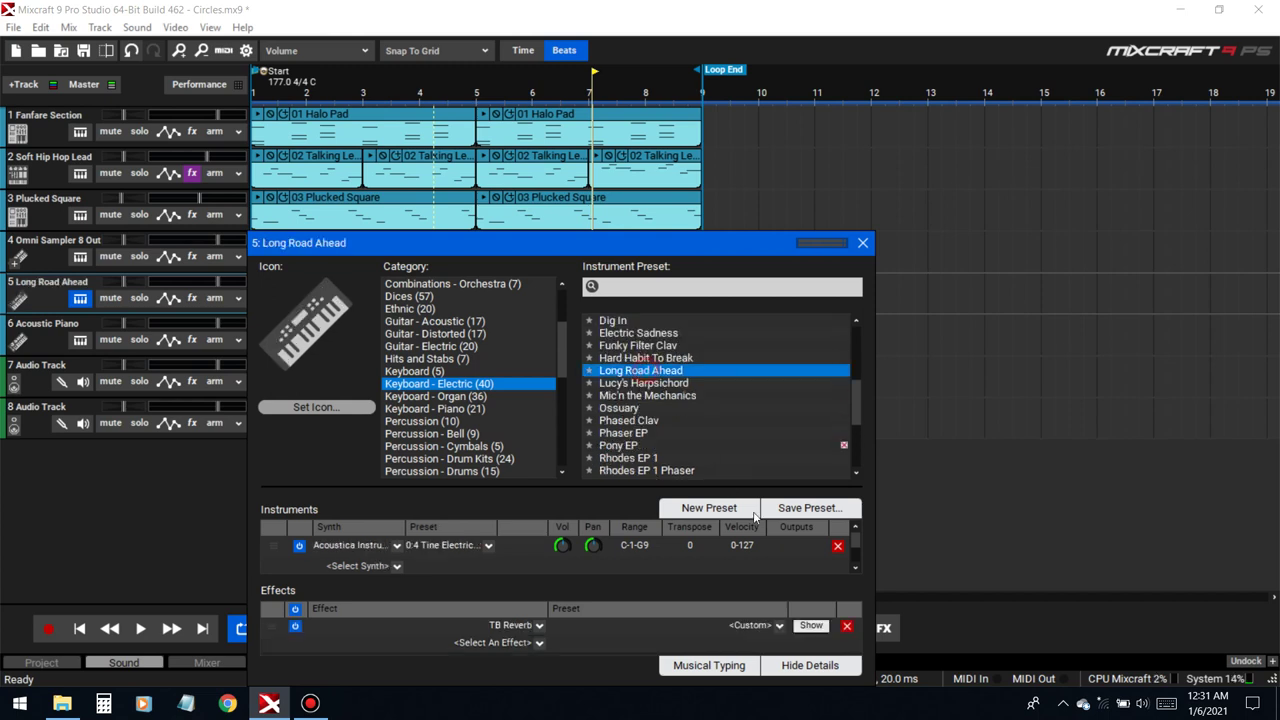
# - Open Musical Typing, try two- and three-note chords with Long Road Ahead, and lower the octave to the C4 - F#5 range
pyautogui.click(712, 666)
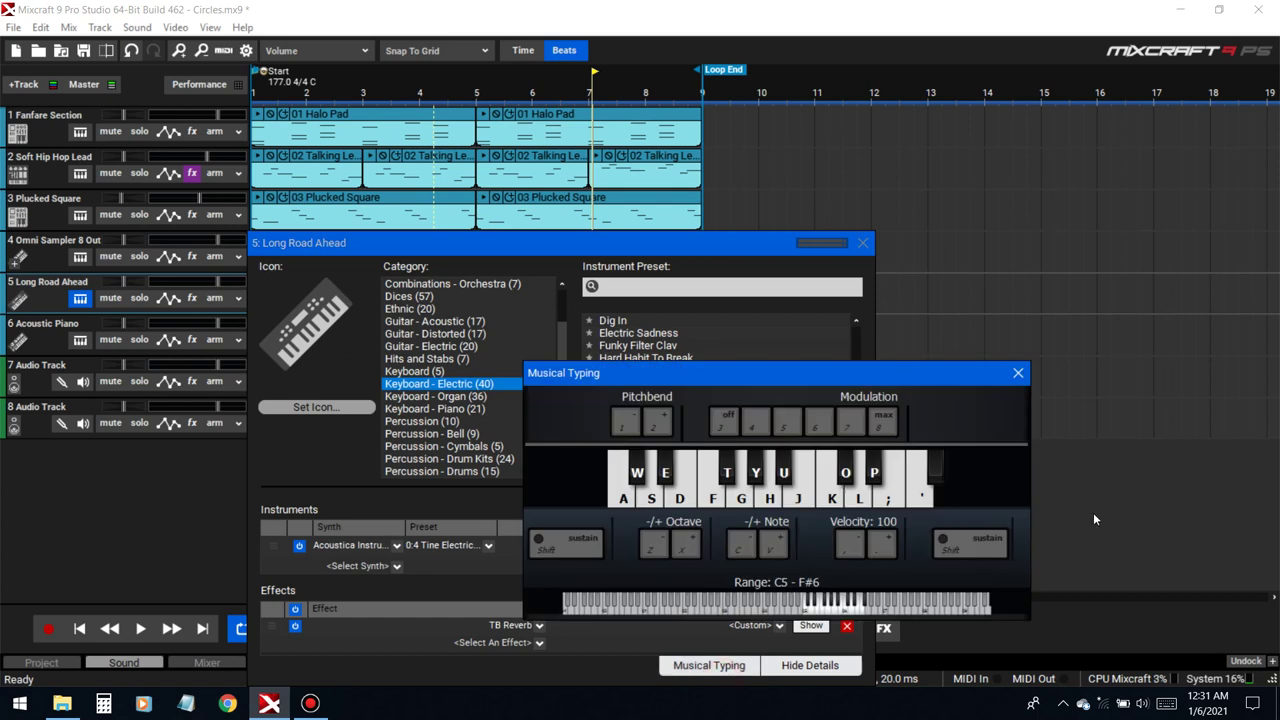
pyautogui.hotkey('s', 'j')
pyautogui.hotkey('s', 'f')
pyautogui.hotkey('a', 'f')
pyautogui.hotkey('d', 'h')
pyautogui.hotkey('a', 'd')
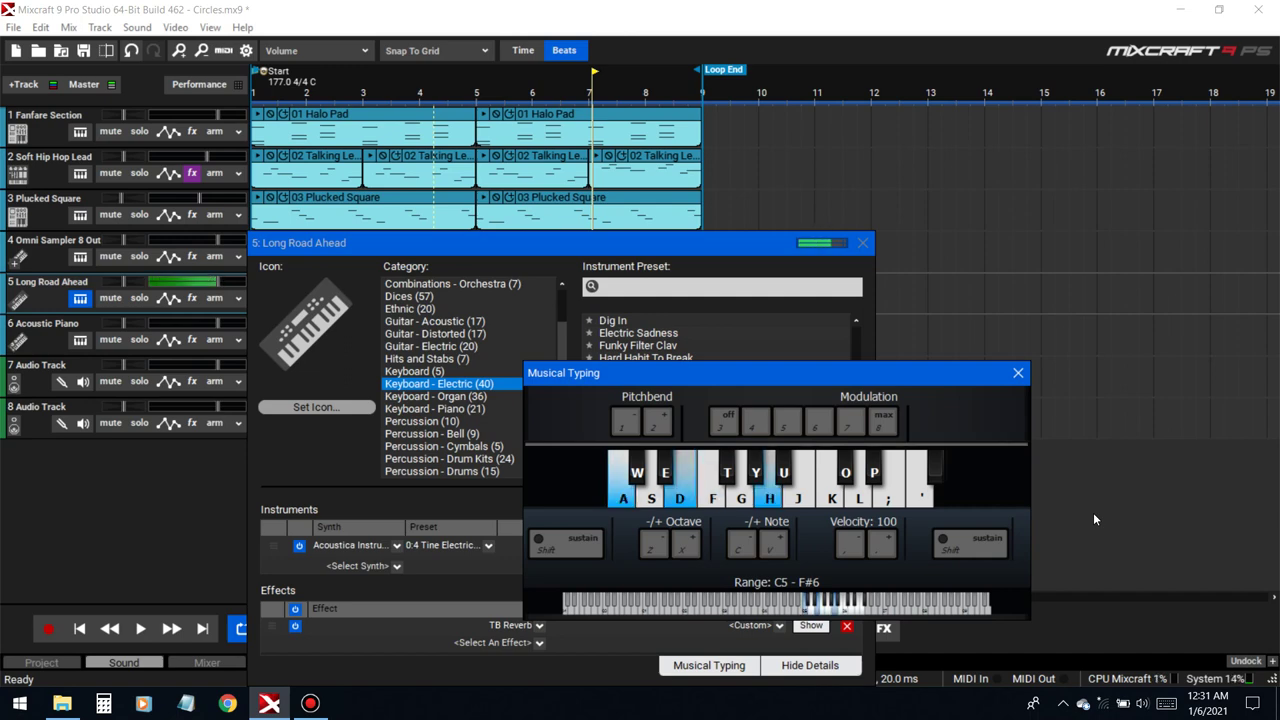
pyautogui.press('z')
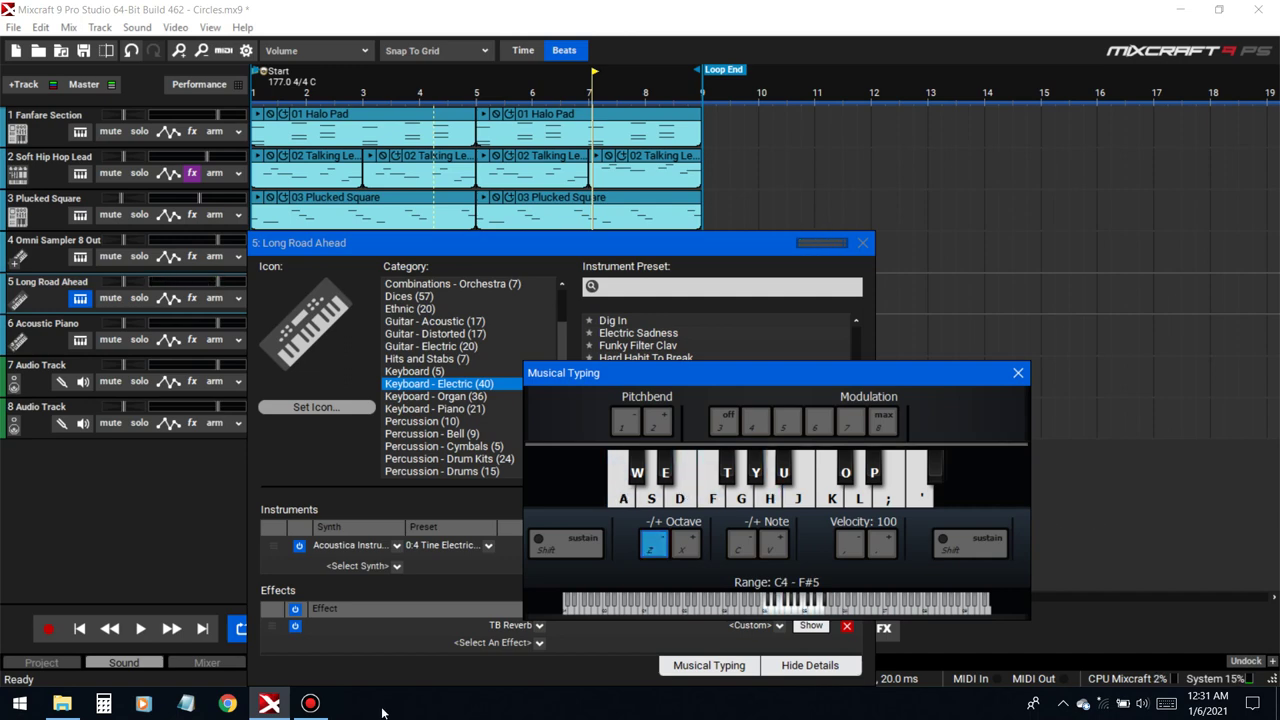
pyautogui.hotkey('a', 'd', 'h')
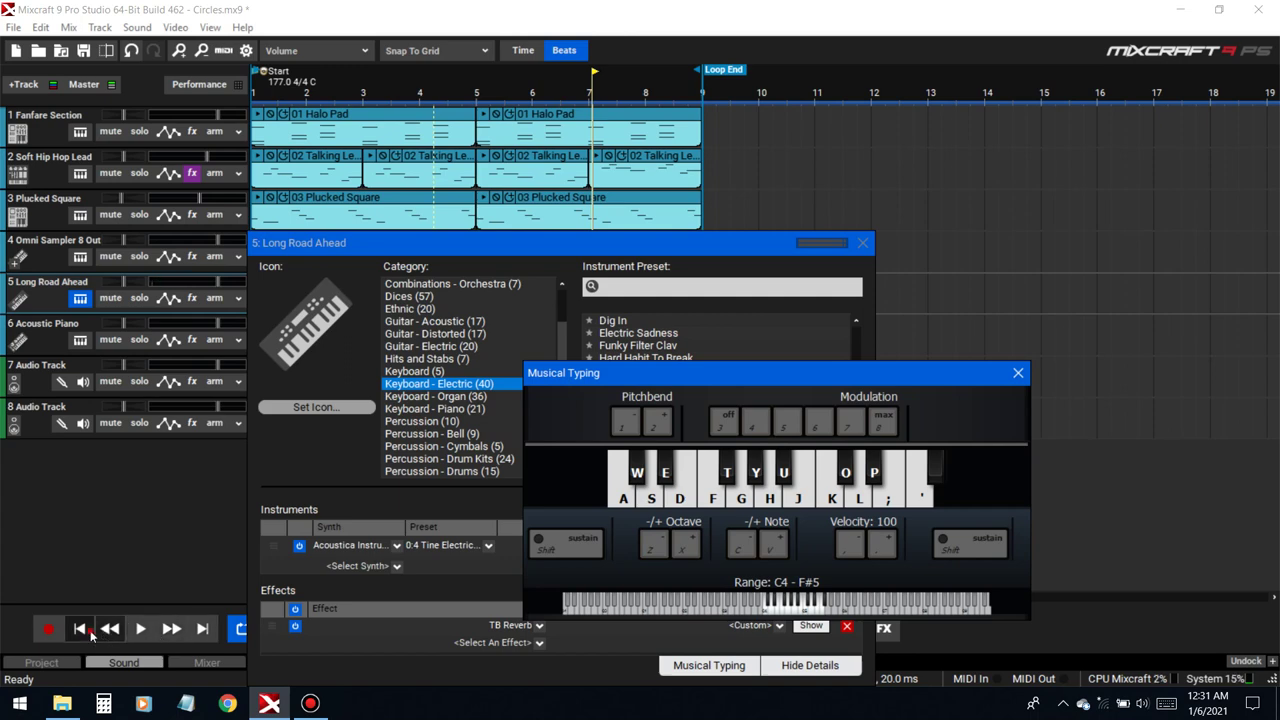
# - Play along from the start with the C-E-A chord, stop playback, and rehearse the changes to D-F-A and E-G-B
pyautogui.click(82, 629)
pyautogui.press('space')
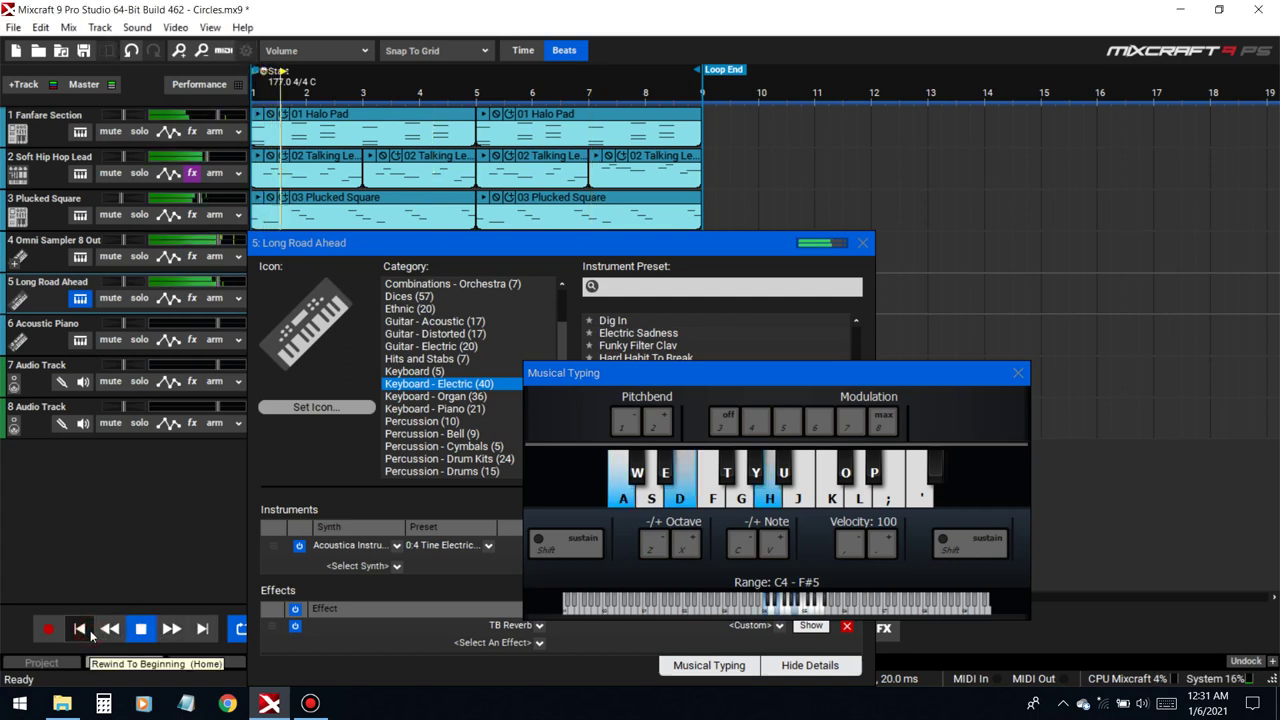
pyautogui.press('space')
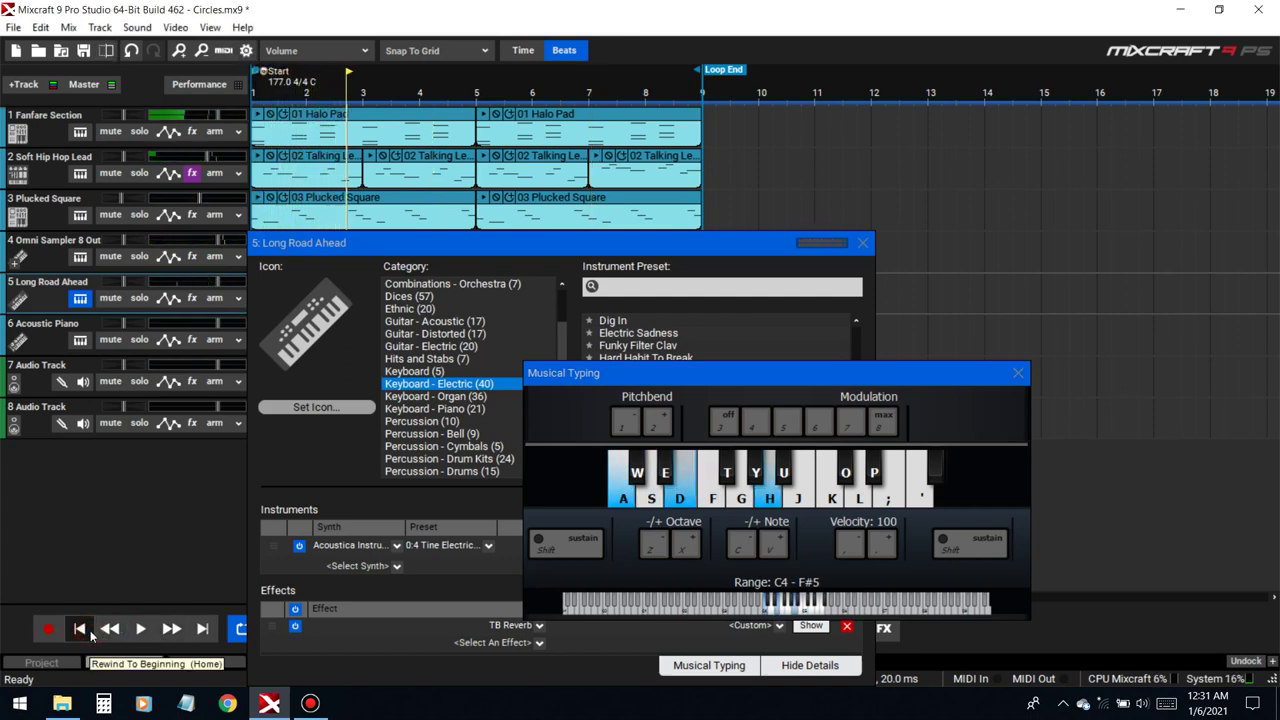
pyautogui.press('f')
pyautogui.press('d')
pyautogui.press('g')
pyautogui.press('j')
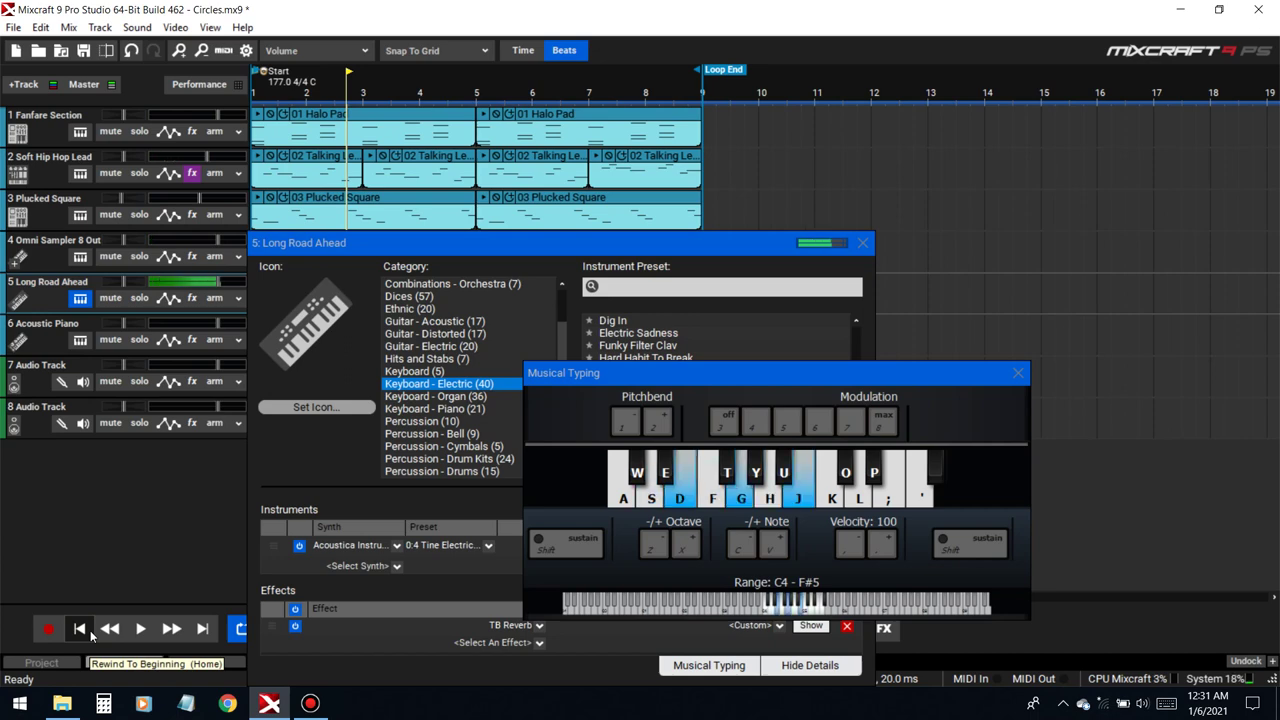
pyautogui.press('a')
pyautogui.press('d')
pyautogui.press('h')
pyautogui.press('f')
pyautogui.press('s')
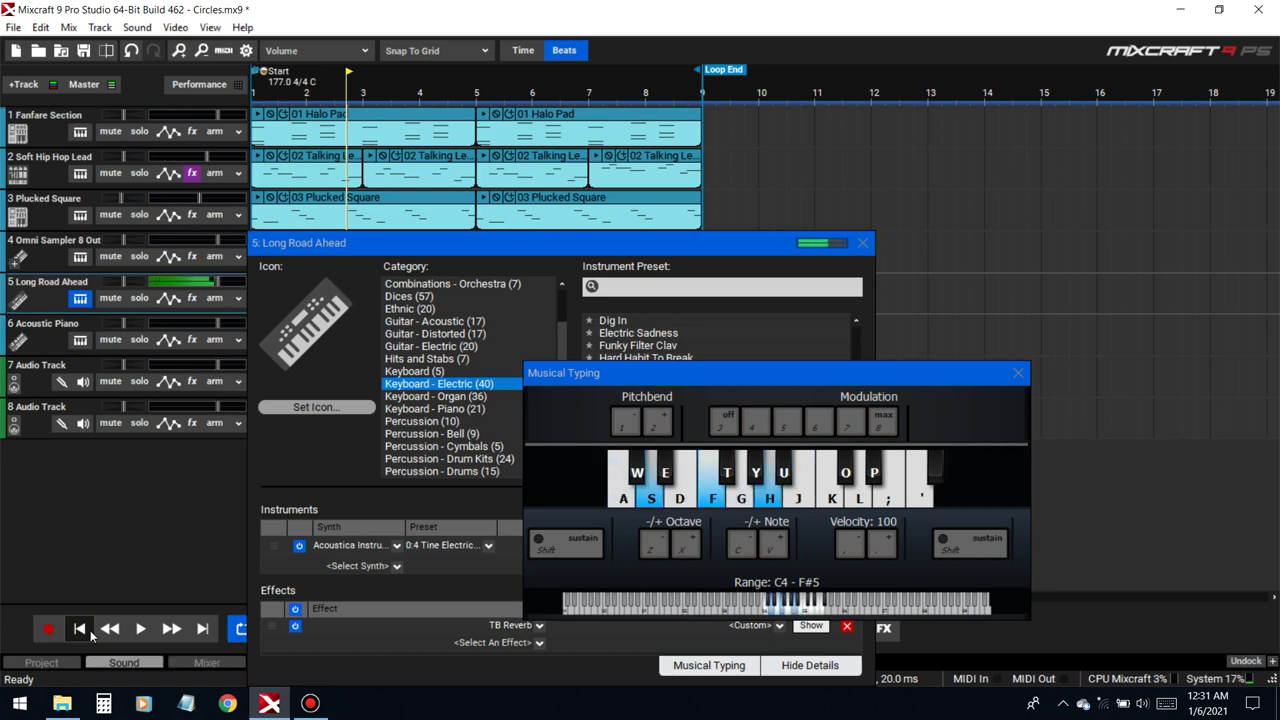
pyautogui.press('d')
pyautogui.press('j')
# - Record a four-bar part on track 5, playing the chords C-E-A, D-F-A and E-G-B twice, and stop at bar 5
pyautogui.click(60, 630)
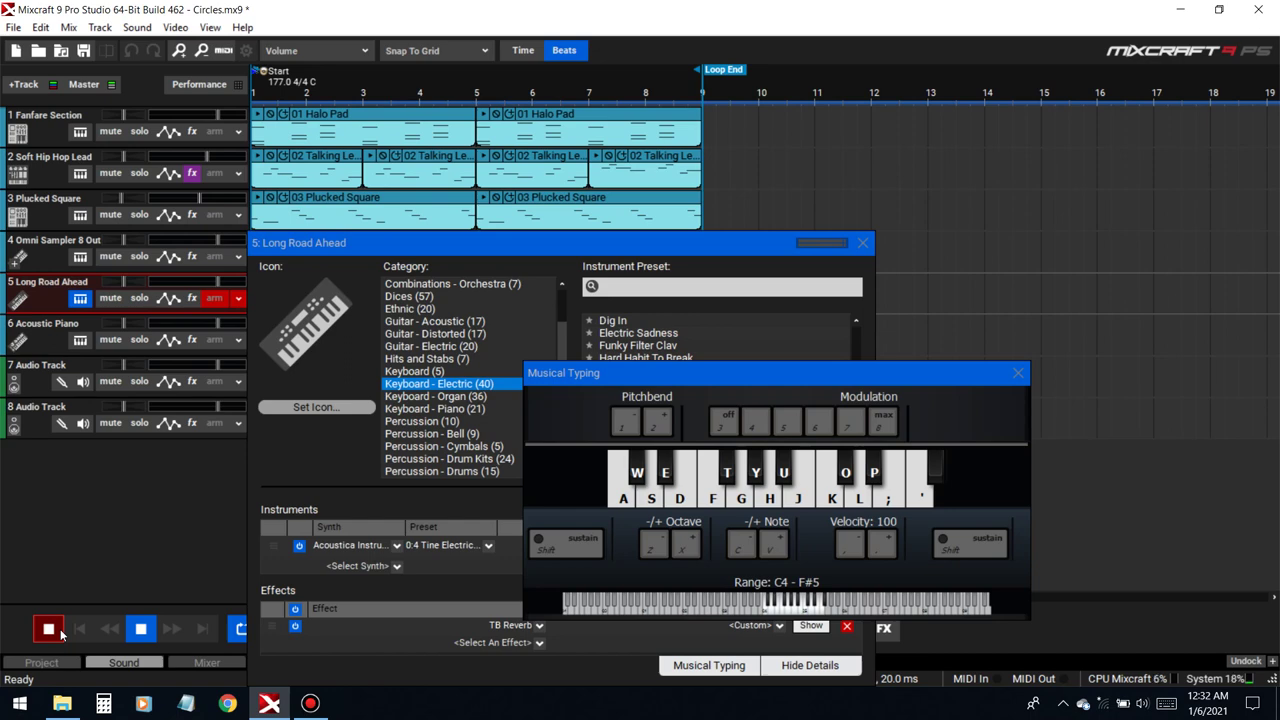
pyautogui.press('a')
pyautogui.press('d')
pyautogui.press('h')
pyautogui.press('s')
pyautogui.press('f')
pyautogui.press('h')
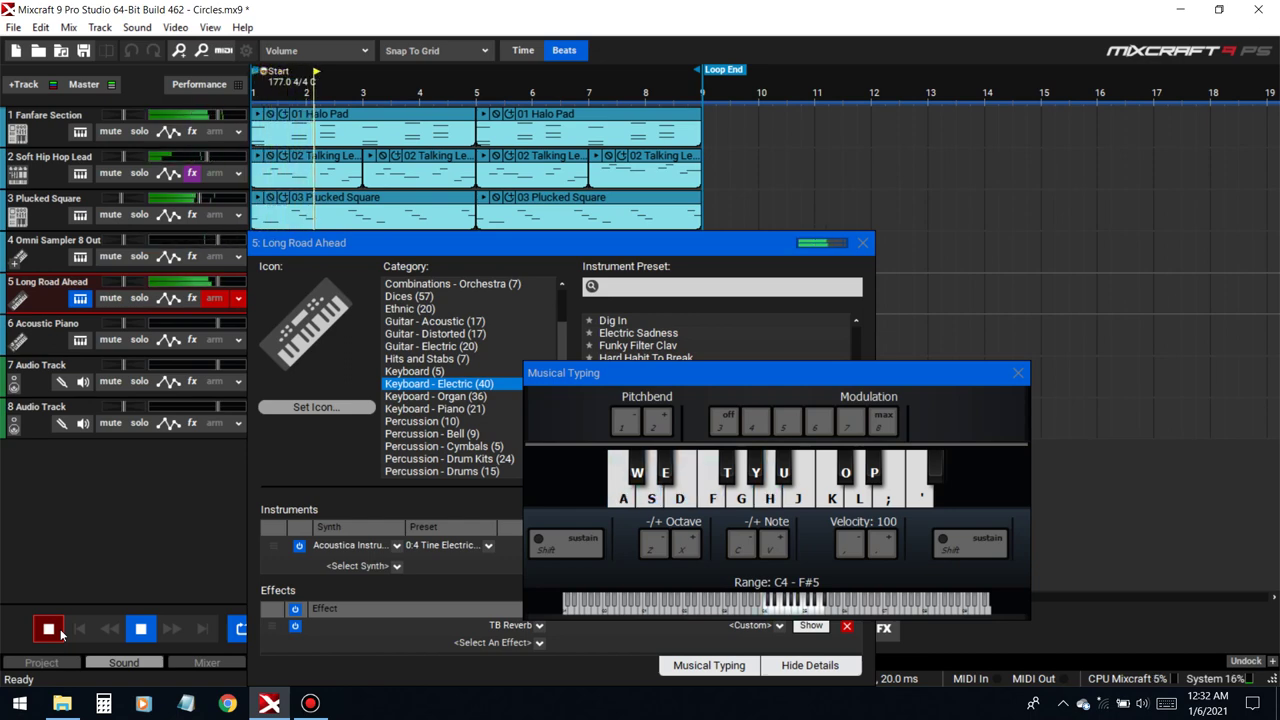
pyautogui.press('d')
pyautogui.press('g')
pyautogui.press('j')
pyautogui.press('a')
pyautogui.press('d')
pyautogui.press('h')
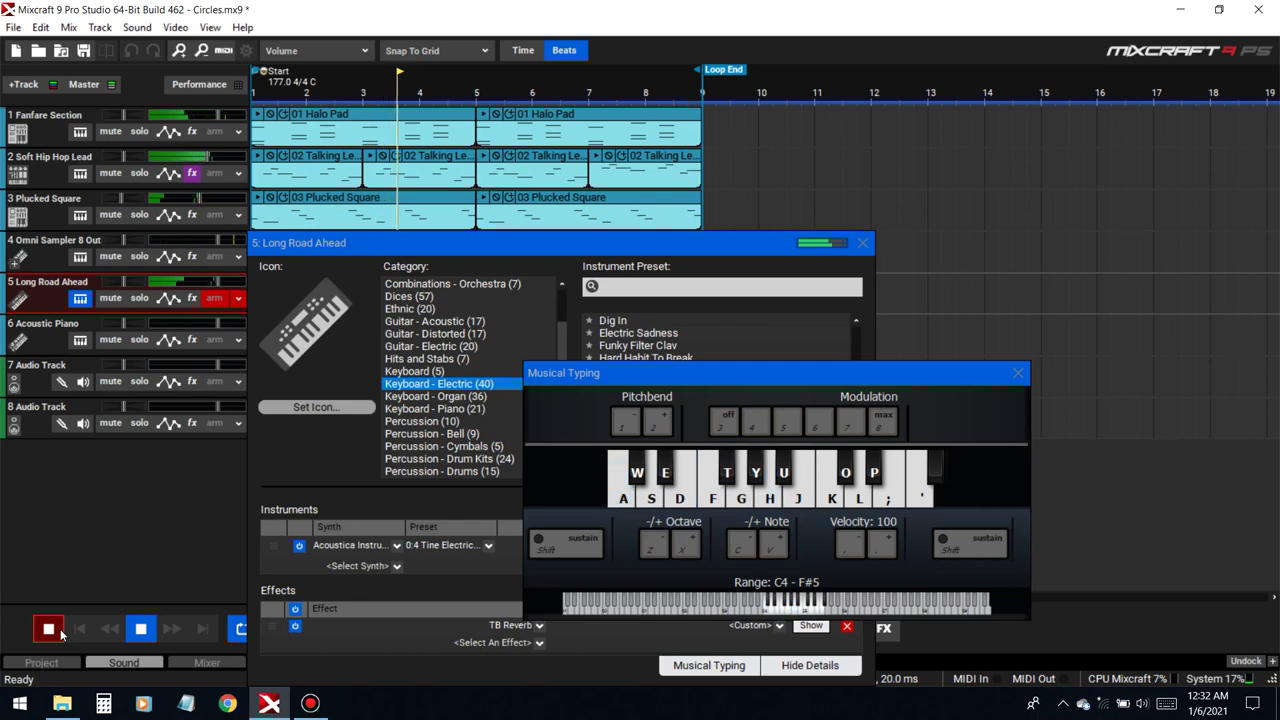
pyautogui.press('s')
pyautogui.press('f')
pyautogui.press('h')
pyautogui.press('d')
pyautogui.press('g')
pyautogui.press('j')
pyautogui.click(60, 630)
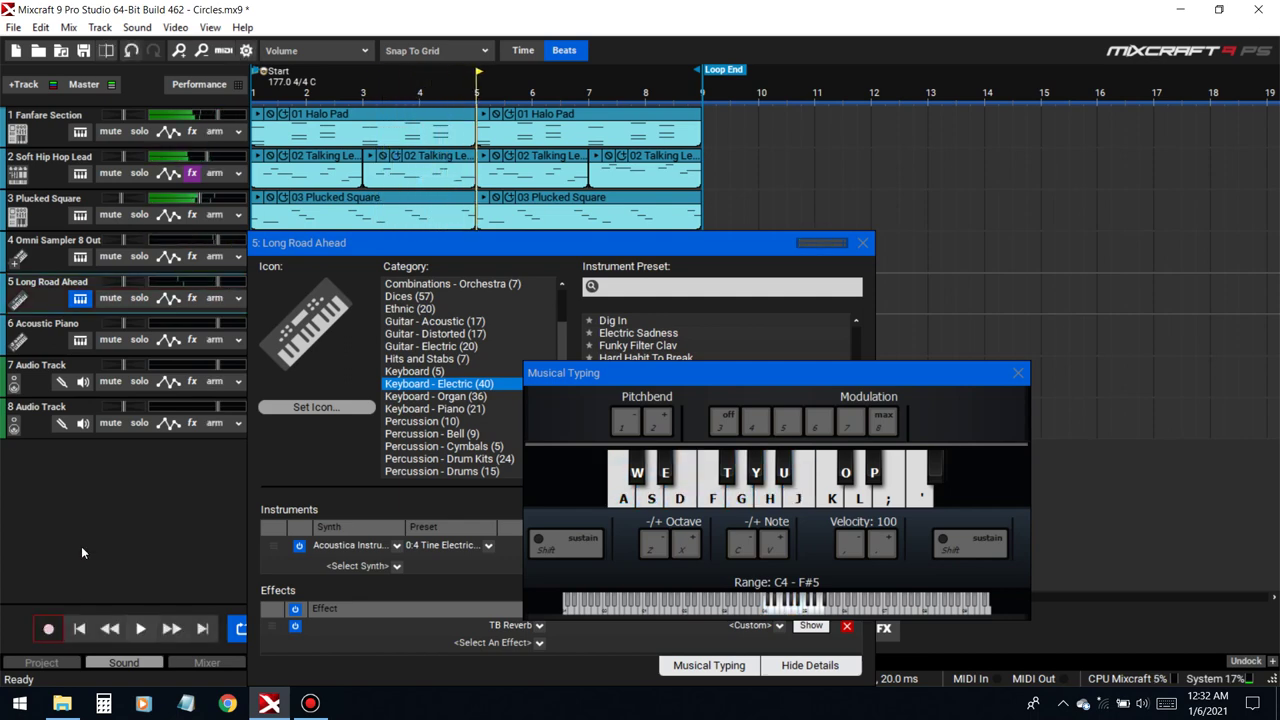
# - Open the recorded Long Road Ahead clip in the piano roll and quantize all note starts and ends to 1/8 notes at 100% strength
pyautogui.click(872, 250)
pyautogui.click(1019, 374)
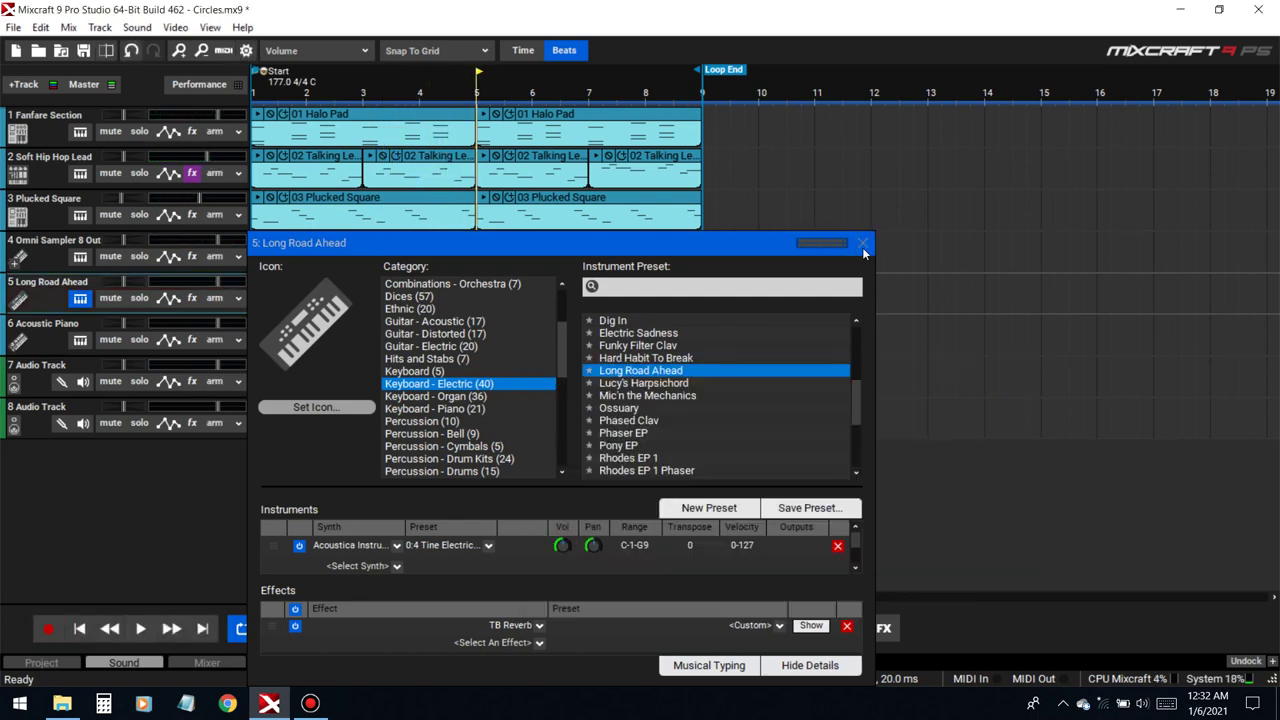
pyautogui.click(863, 243)
pyautogui.doubleClick(440, 300)
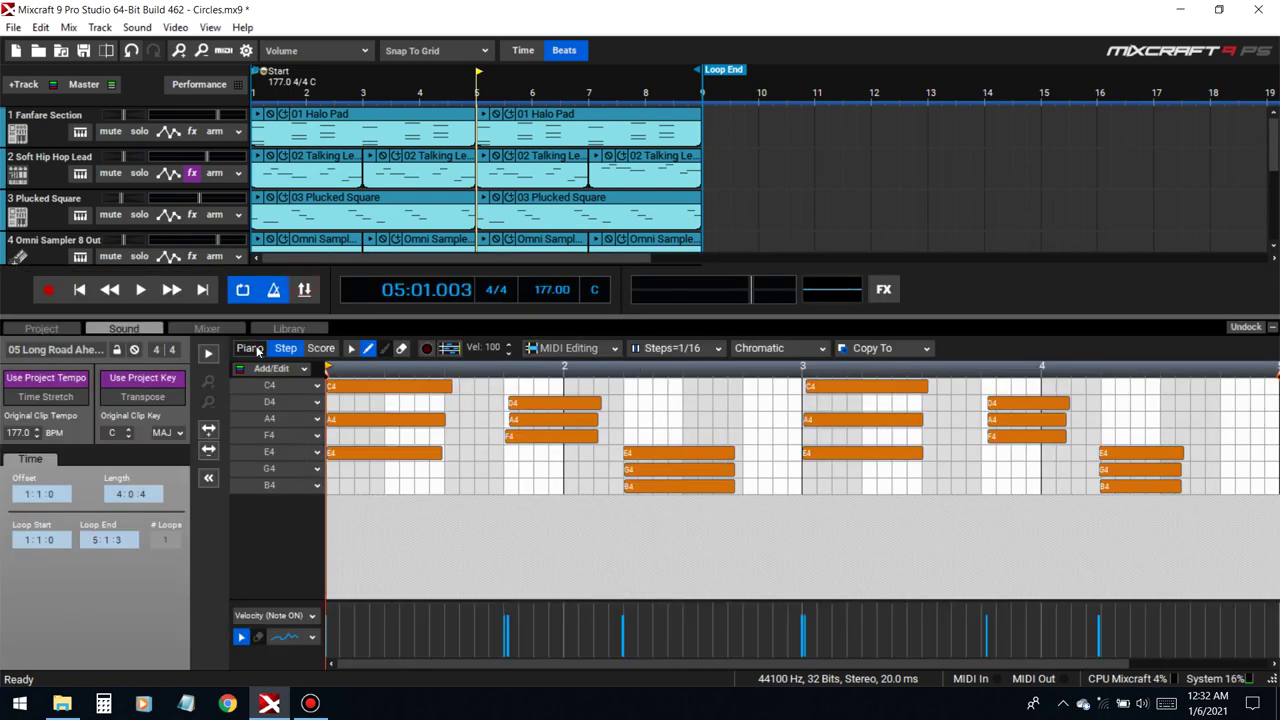
pyautogui.click(250, 348)
pyautogui.click(715, 348)
pyautogui.click(714, 369)
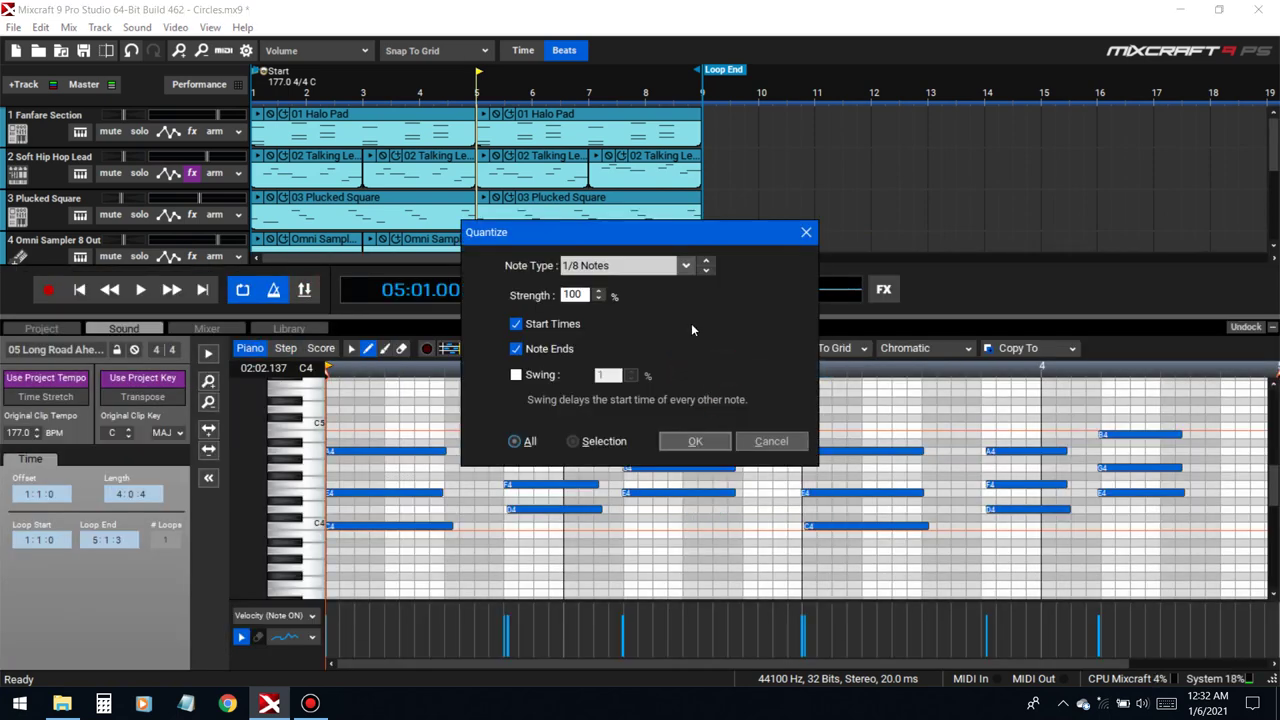
pyautogui.click(690, 441)
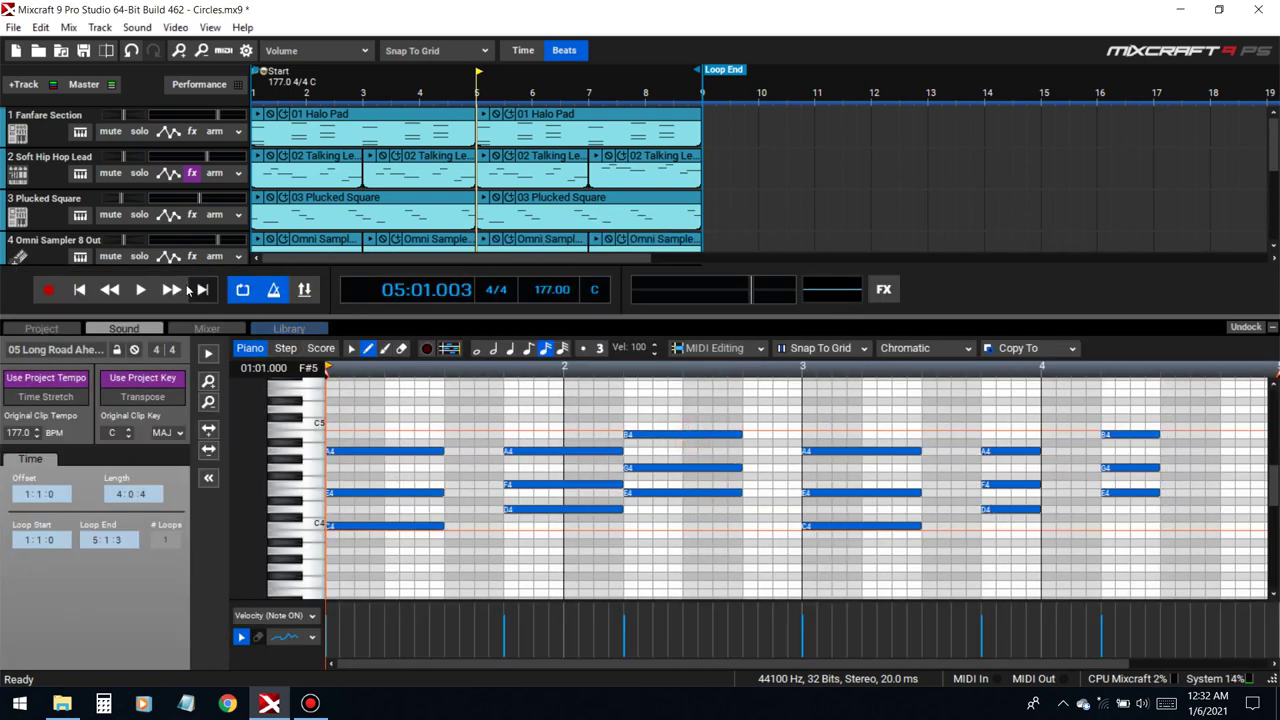
# - Play from the start and shorten the clip's first D-F-A and E-G-B chords to one beat each
pyautogui.click(78, 290)
pyautogui.press('space')
pyautogui.scroll(-2, 931, 397)
pyautogui.click(351, 348)
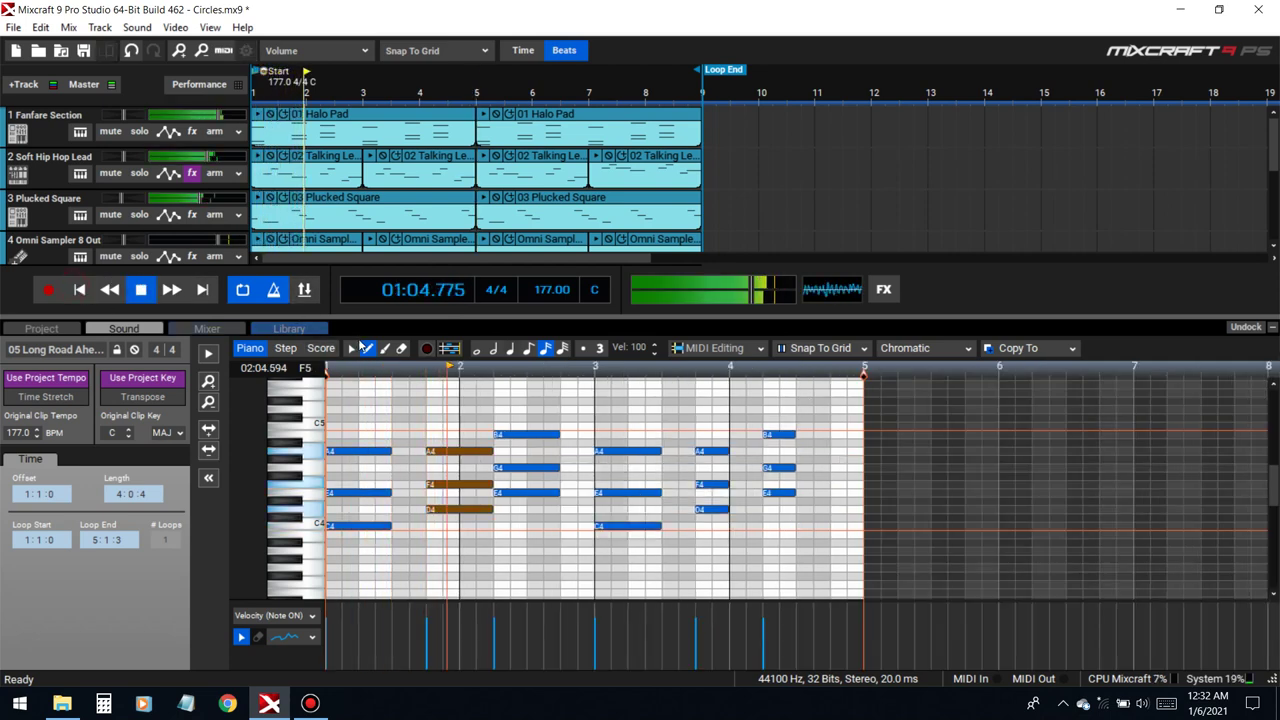
pyautogui.moveTo(691, 409); pyautogui.dragTo(800, 546)
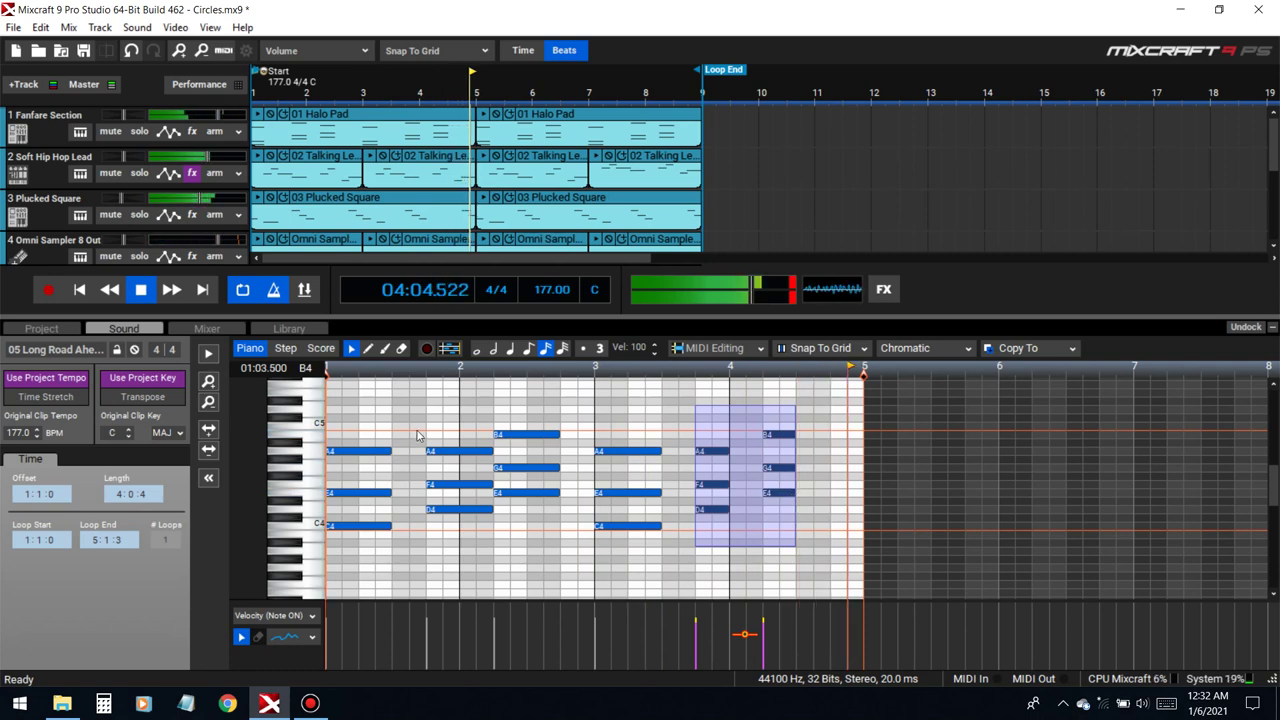
pyautogui.moveTo(426, 405); pyautogui.dragTo(510, 529)
pyautogui.moveTo(551, 491); pyautogui.dragTo(526, 492)
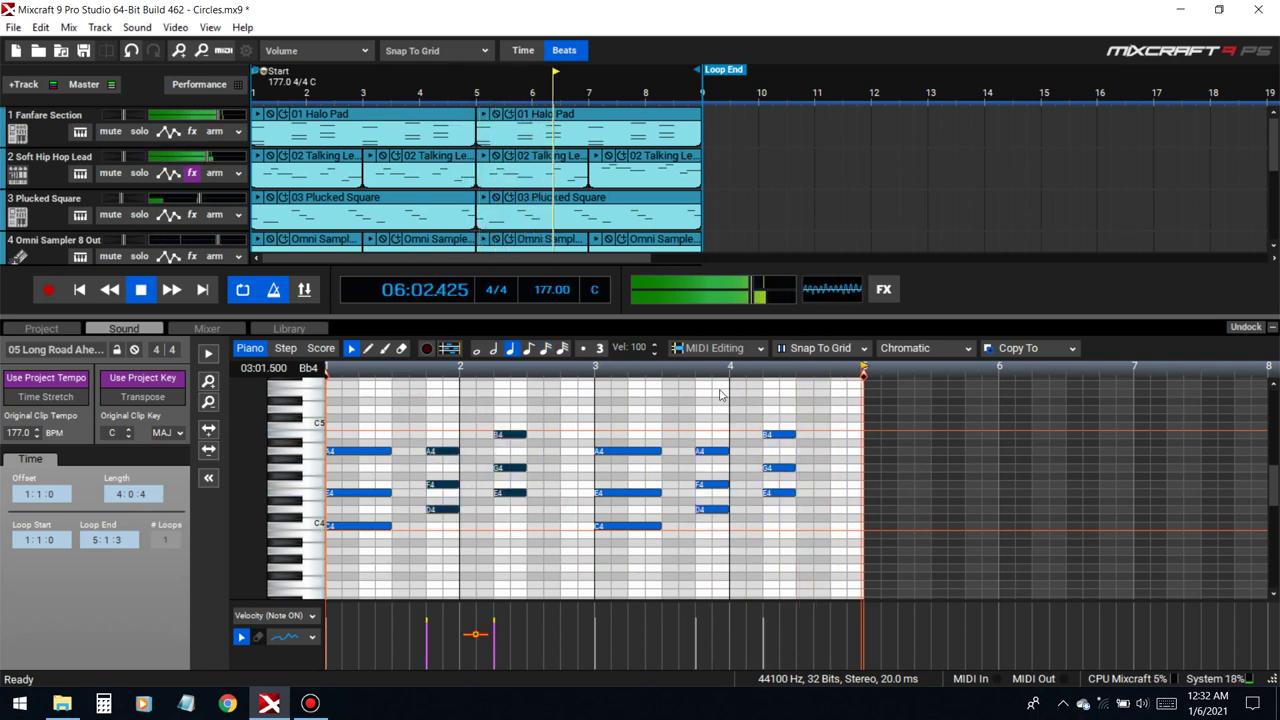
# - Close the clip editor and duplicate the Long Road Ahead clip to bars 5 through 8 on track 5
pyautogui.click(1272, 327)
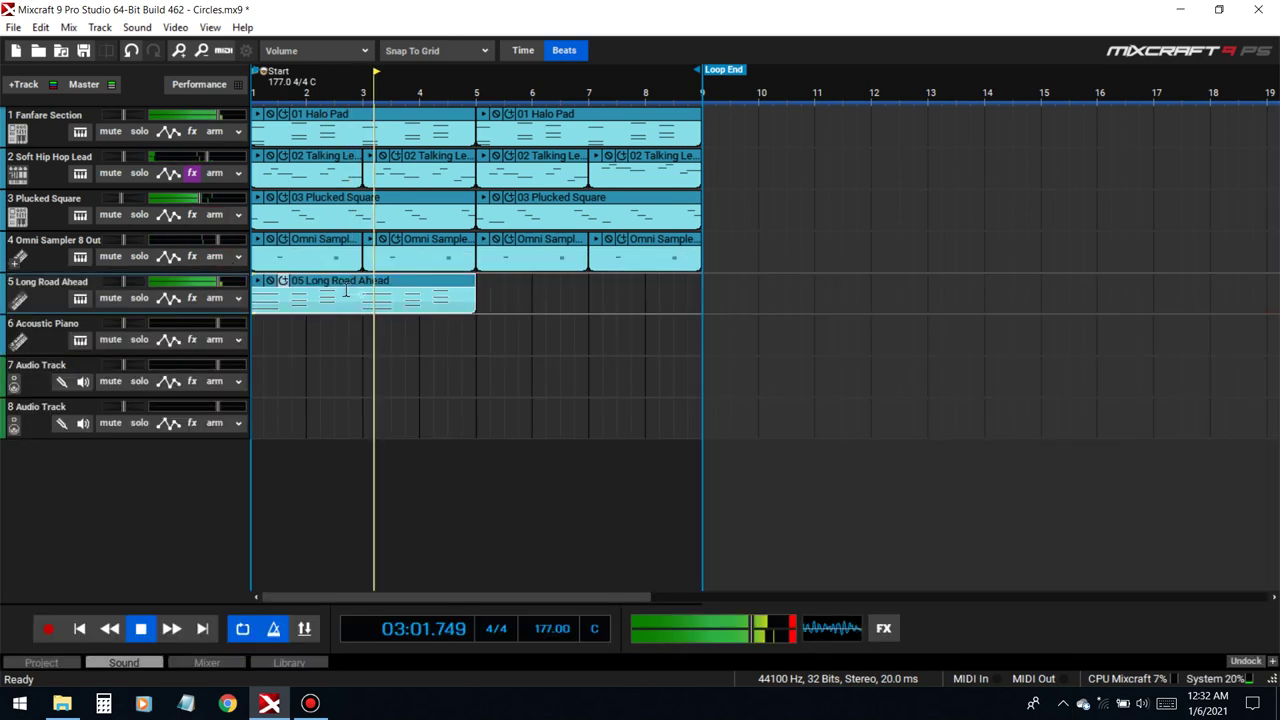
pyautogui.moveTo(549, 302)
pyautogui.mouseDown()
pyautogui.moveTo(574, 298)
pyautogui.moveTo(562, 297)
pyautogui.mouseUp()
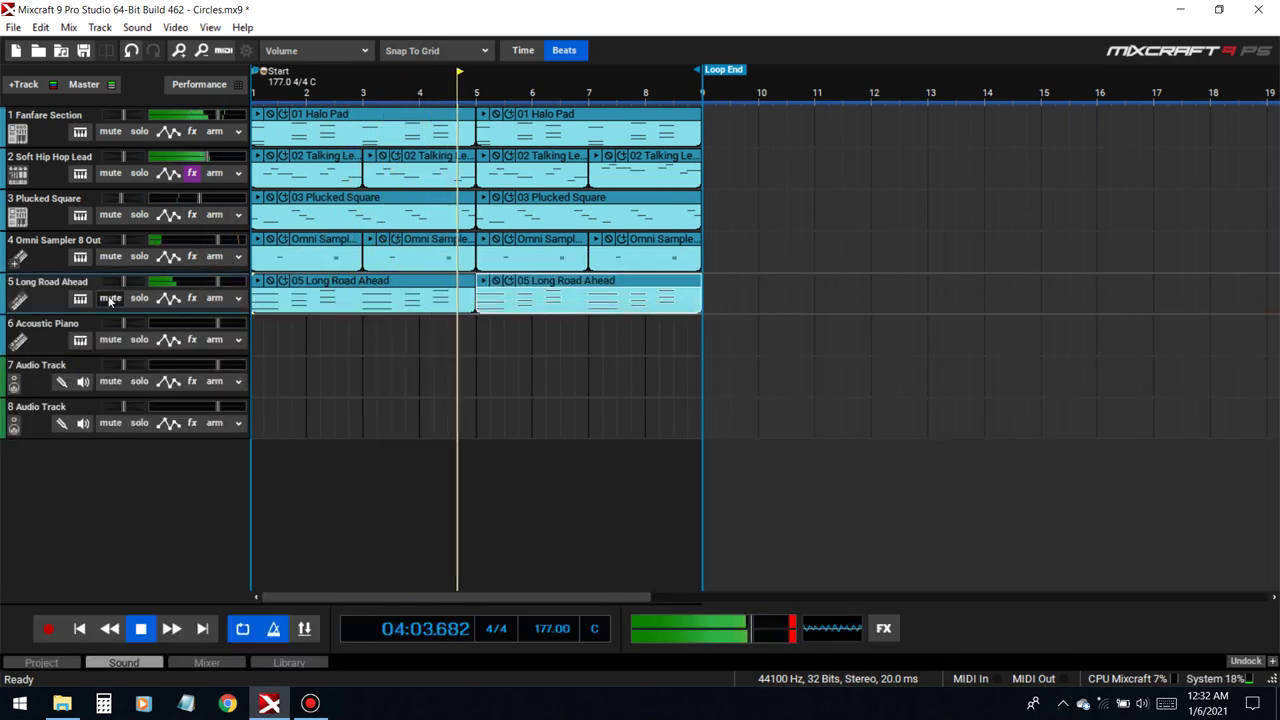
# - Audition the Hard Habit To Break, Electric Sadness and Ossuary presets on track 5, both soloed and with the full arrangement
pyautogui.click(139, 298)
pyautogui.click(80, 298)
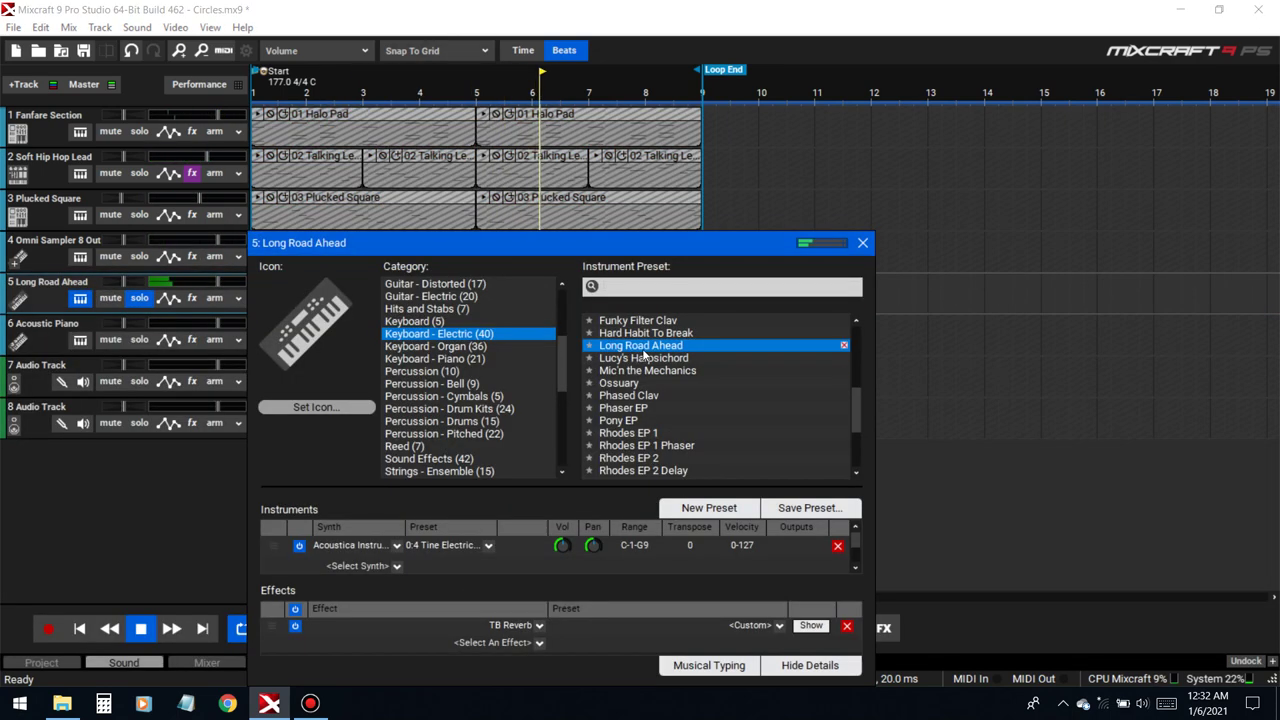
pyautogui.press('Up')
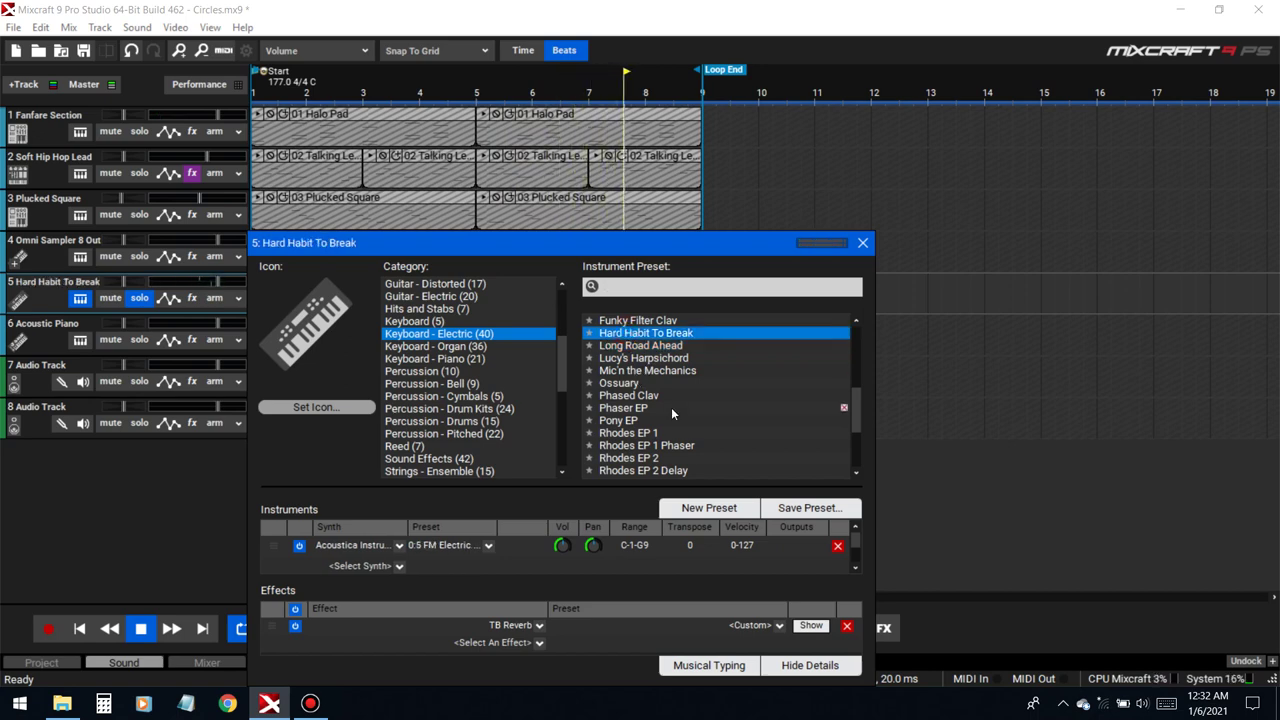
pyautogui.click(139, 298)
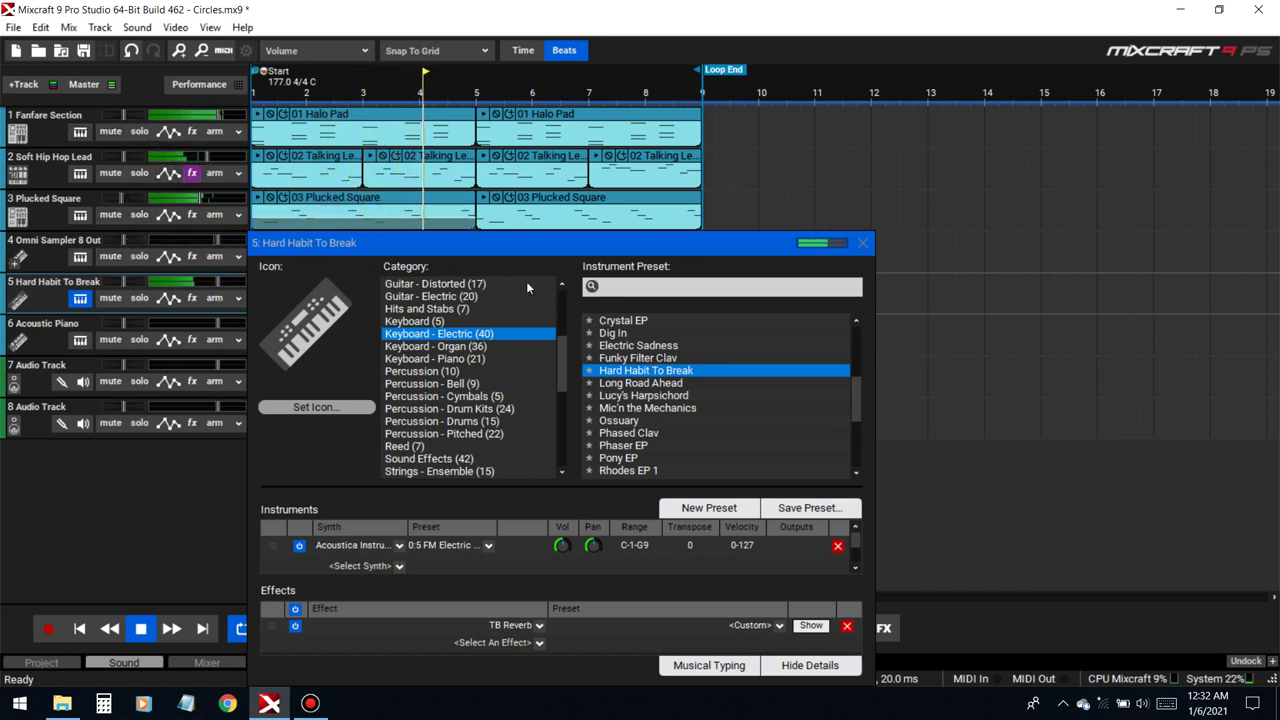
pyautogui.click(620, 346)
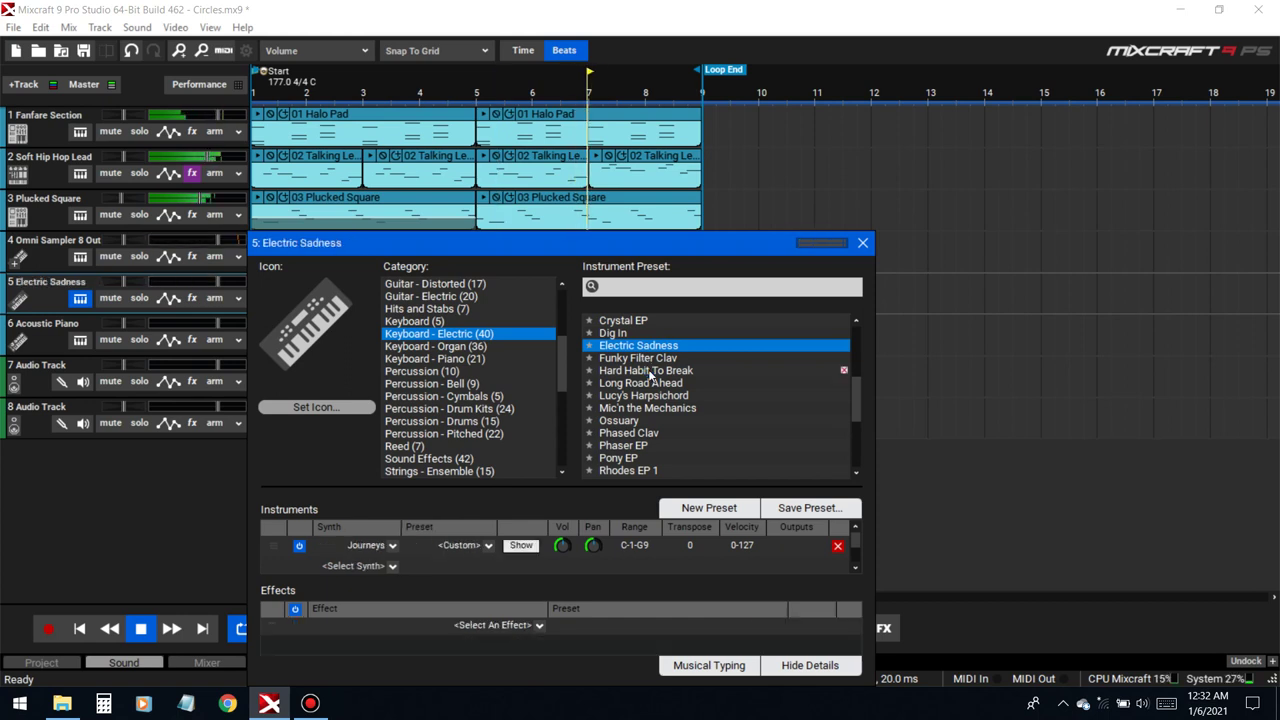
pyautogui.click(139, 298)
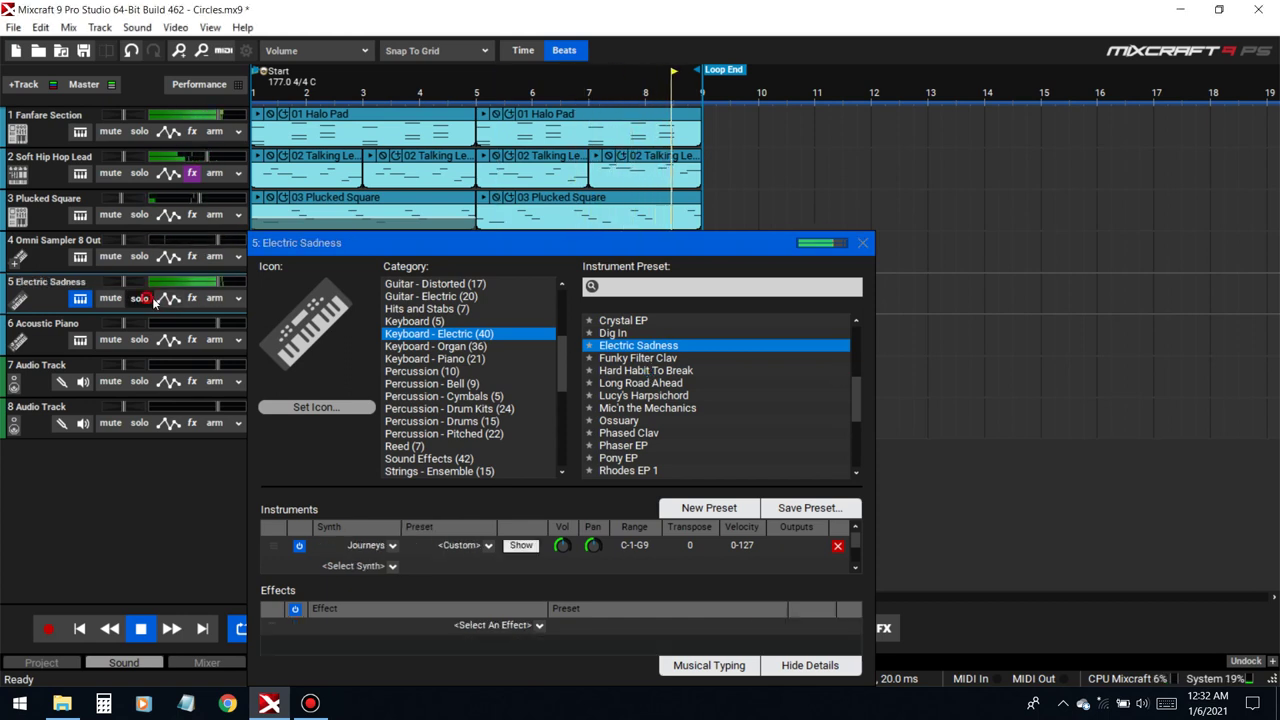
pyautogui.click(634, 421)
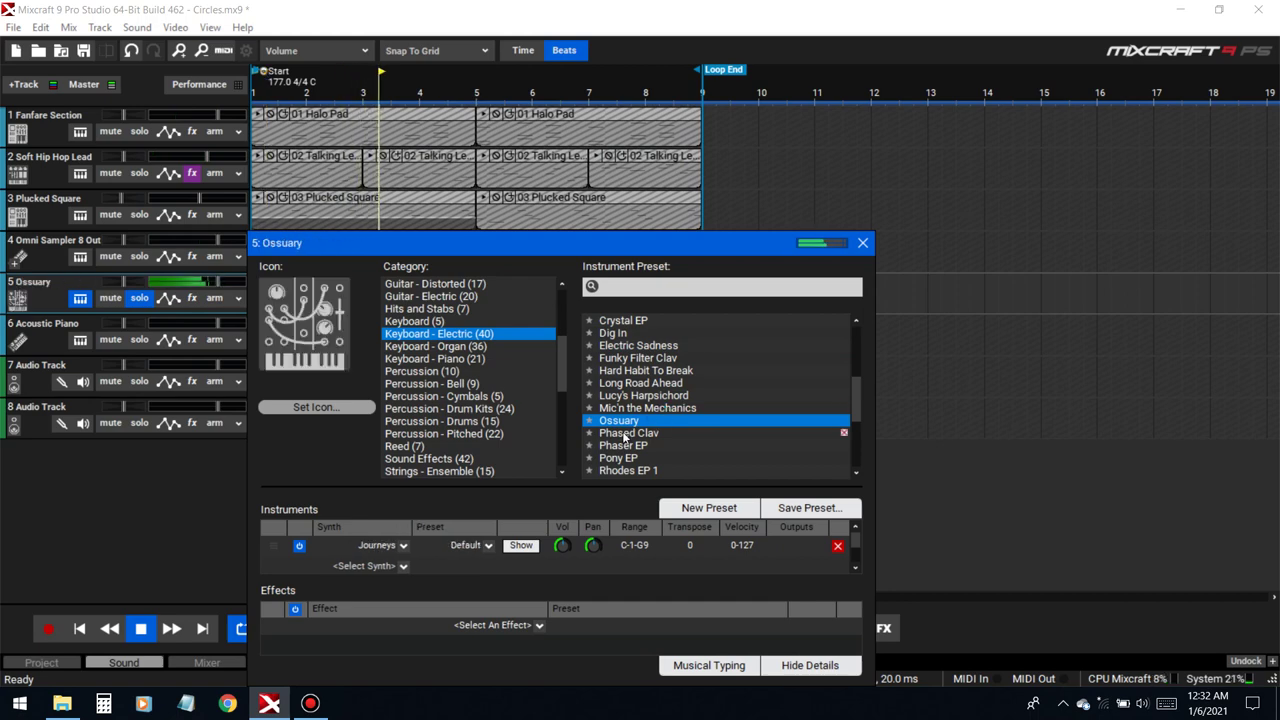
# - Audition the Mic'n the Mechanics and Lucy's Harpsichord electric keyboard presets on track 5, both within the mix and soloed
pyautogui.click(649, 409)
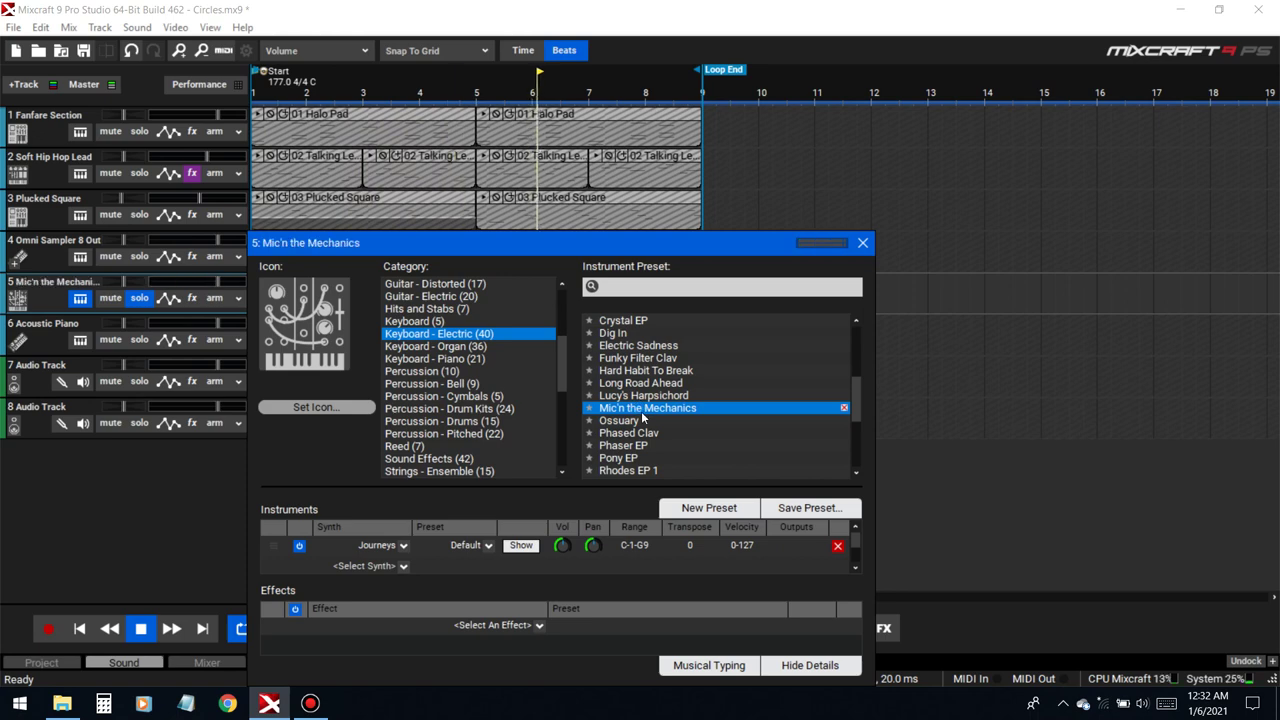
pyautogui.click(139, 299)
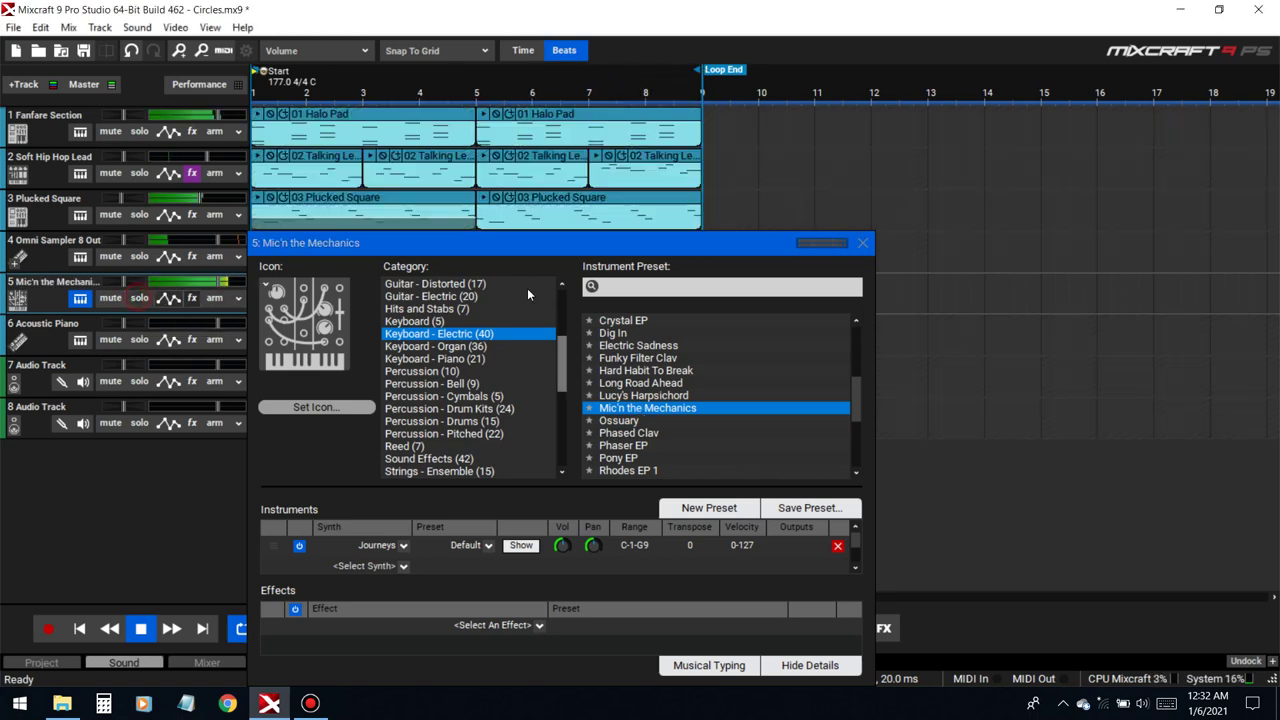
pyautogui.click(625, 394)
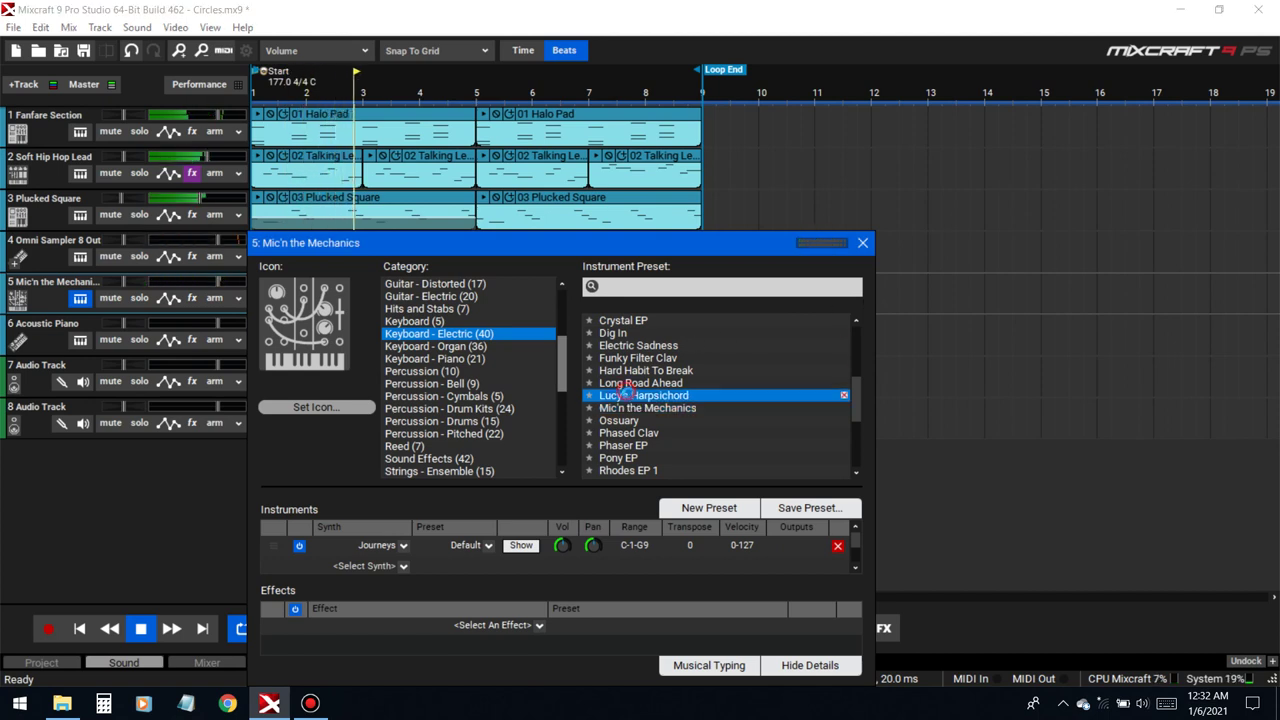
pyautogui.click(139, 299)
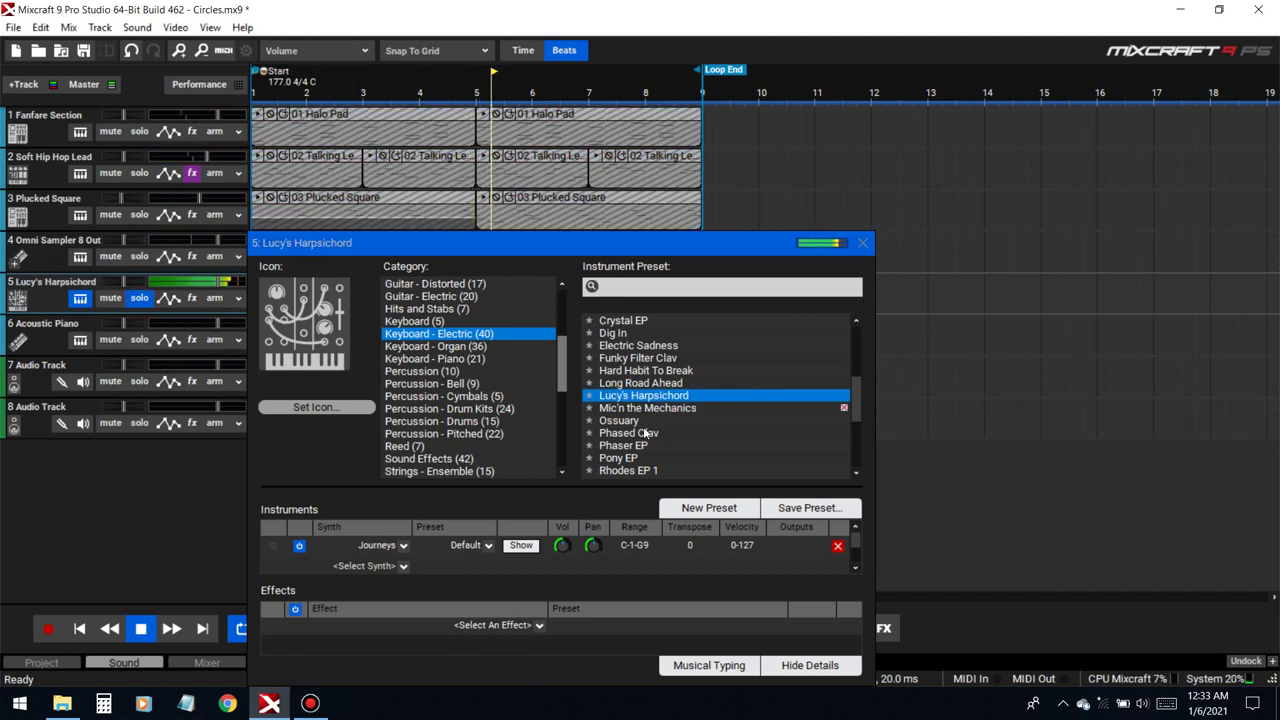
# - Set track 5's instrument to the Hard Habit To Break preset, unsolo the track and close its instrument window
pyautogui.click(636, 370)
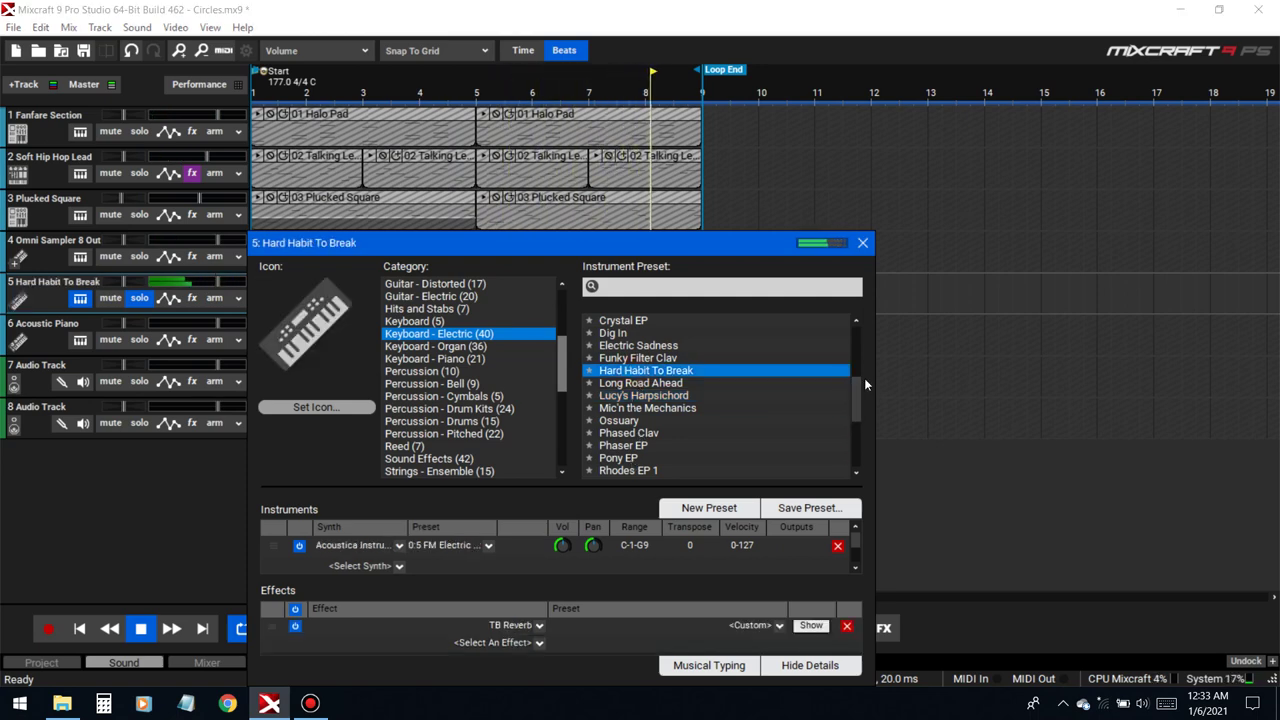
pyautogui.click(139, 298)
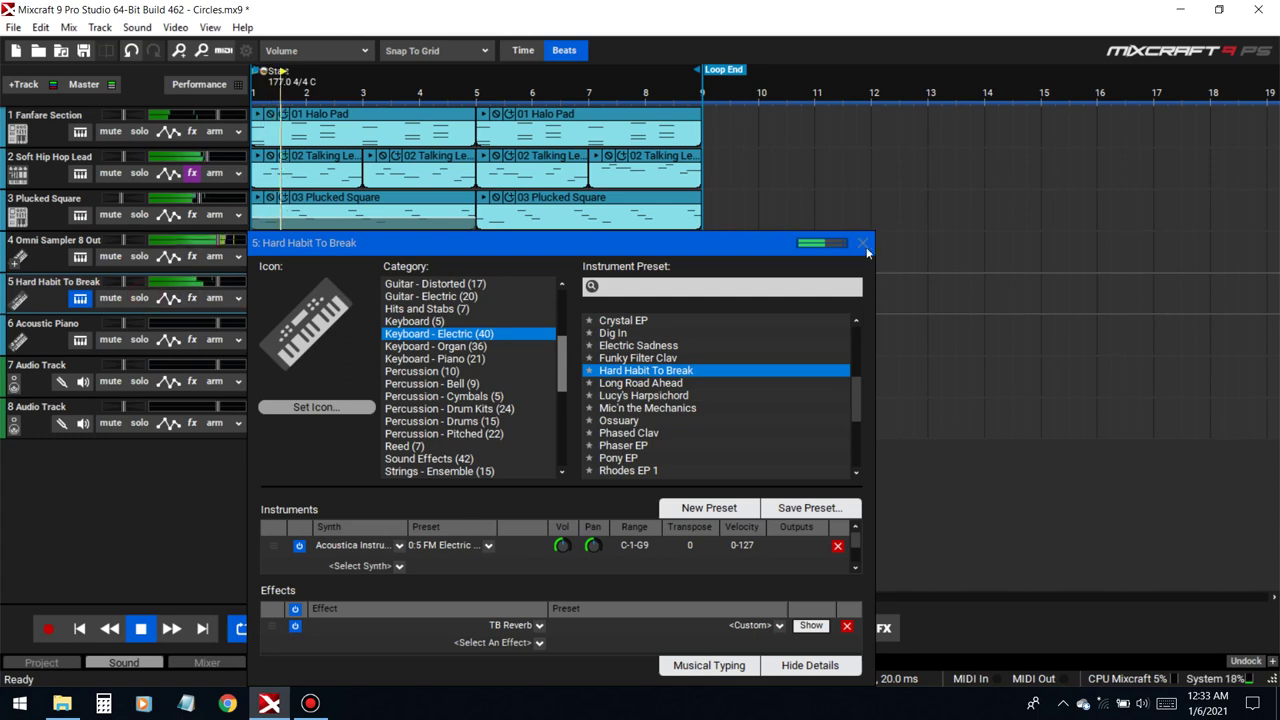
pyautogui.click(865, 246)
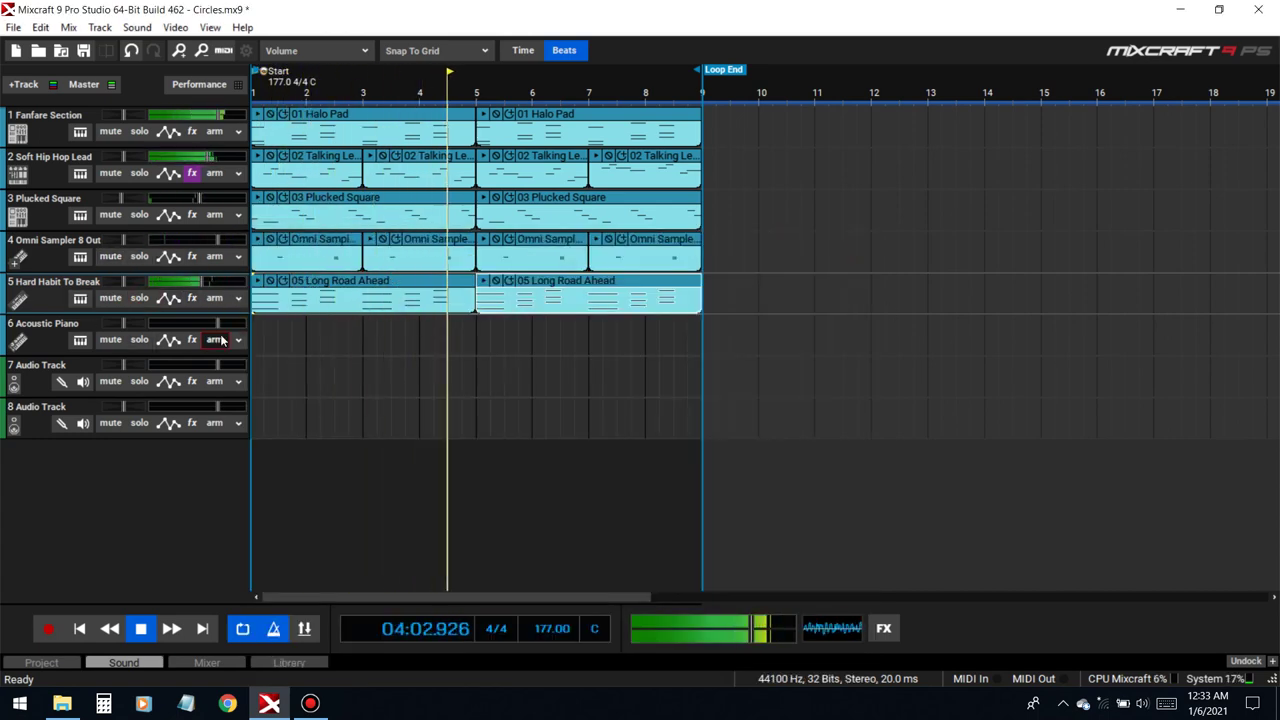
# - Replace the Acoustic Piano on track 6 with the Omni Sampler 8 Out instrument
pyautogui.click(80, 340)
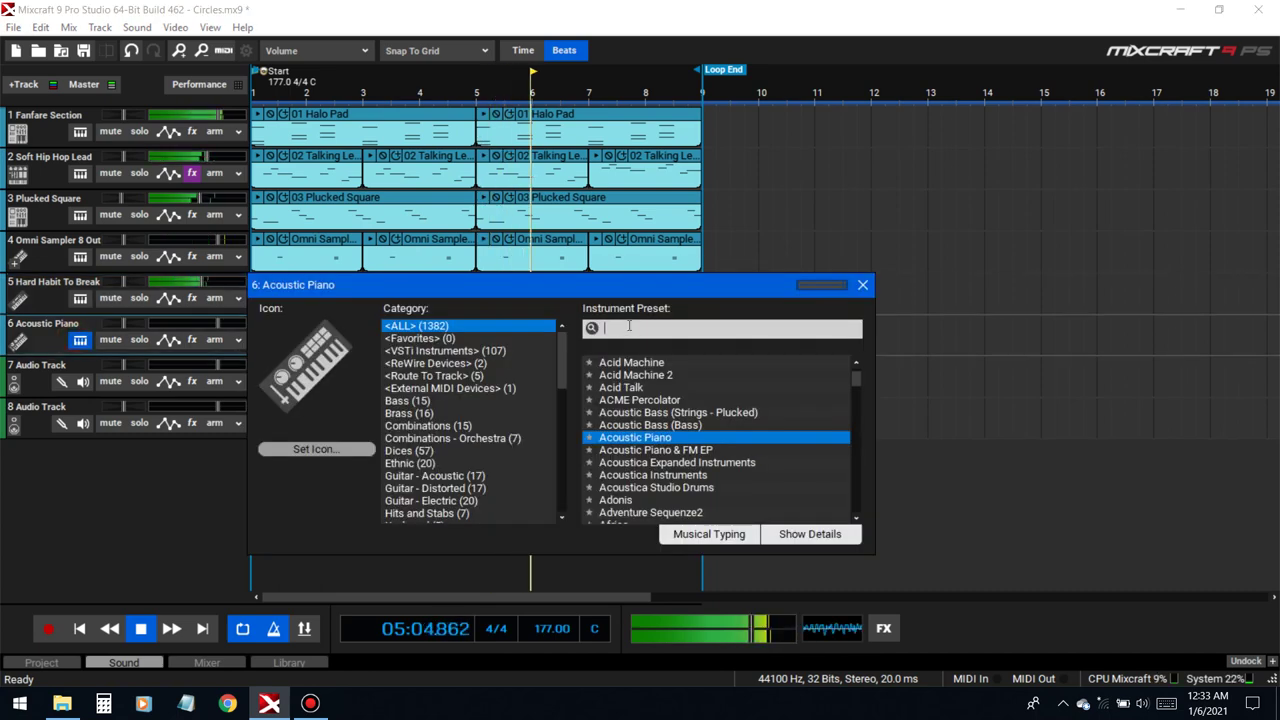
pyautogui.write('omni')
pyautogui.click(646, 374)
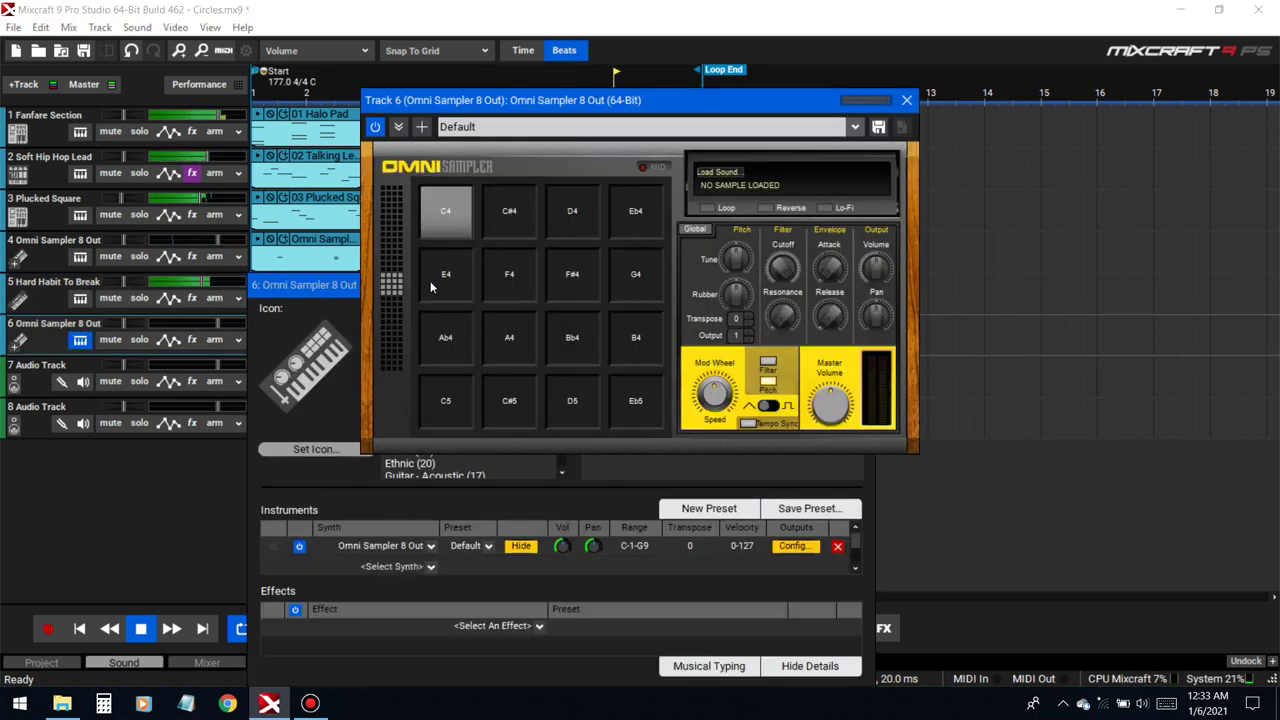
# - Load the Hat 2 sample from the $umeenk Drum Kit Vol. 1 Hats folder onto the sampler's C4 pad
pyautogui.doubleClick(436, 213)
pyautogui.click(543, 98)
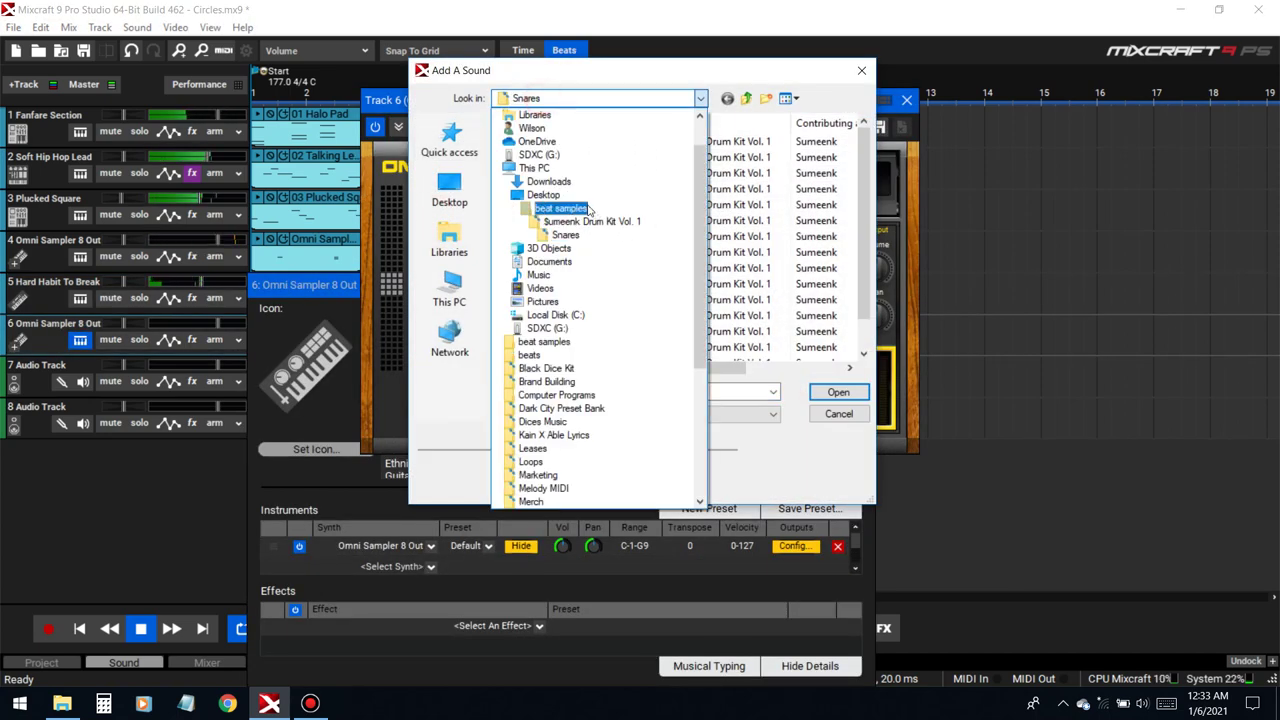
pyautogui.click(593, 223)
pyautogui.doubleClick(530, 237)
pyautogui.click(530, 127)
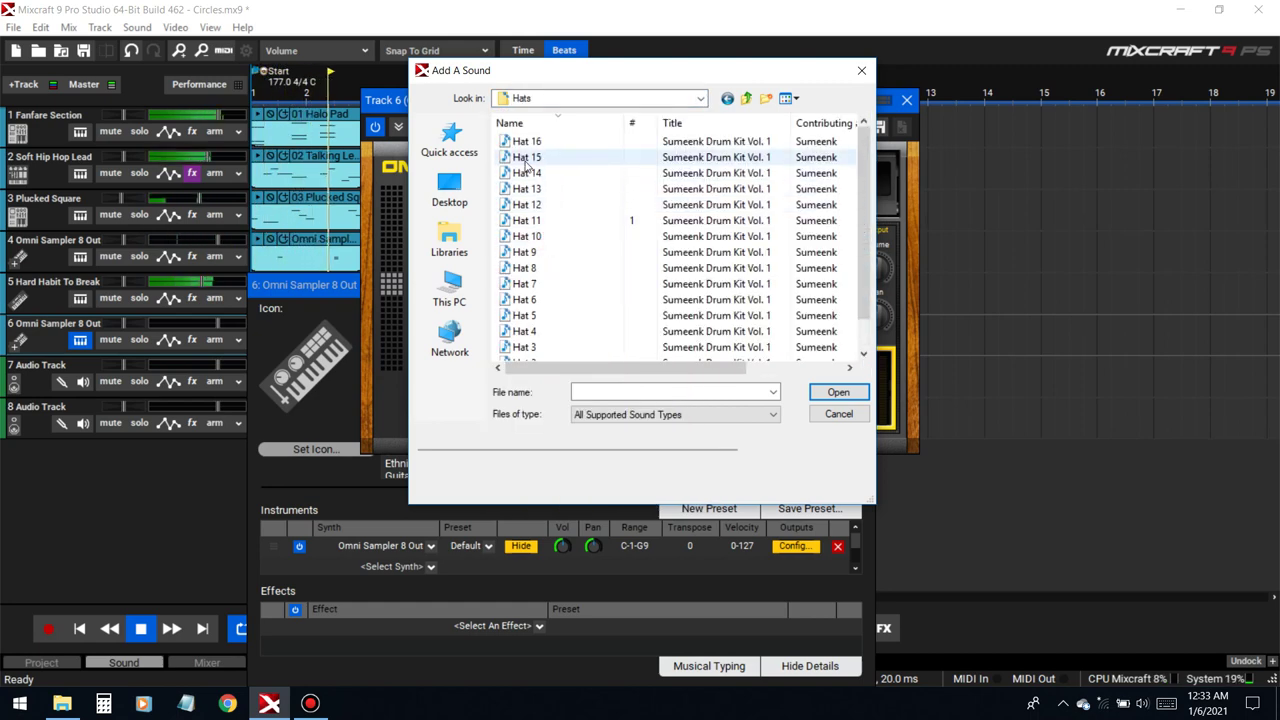
pyautogui.click(539, 126)
pyautogui.click(532, 142)
pyautogui.click(529, 158)
pyautogui.click(529, 175)
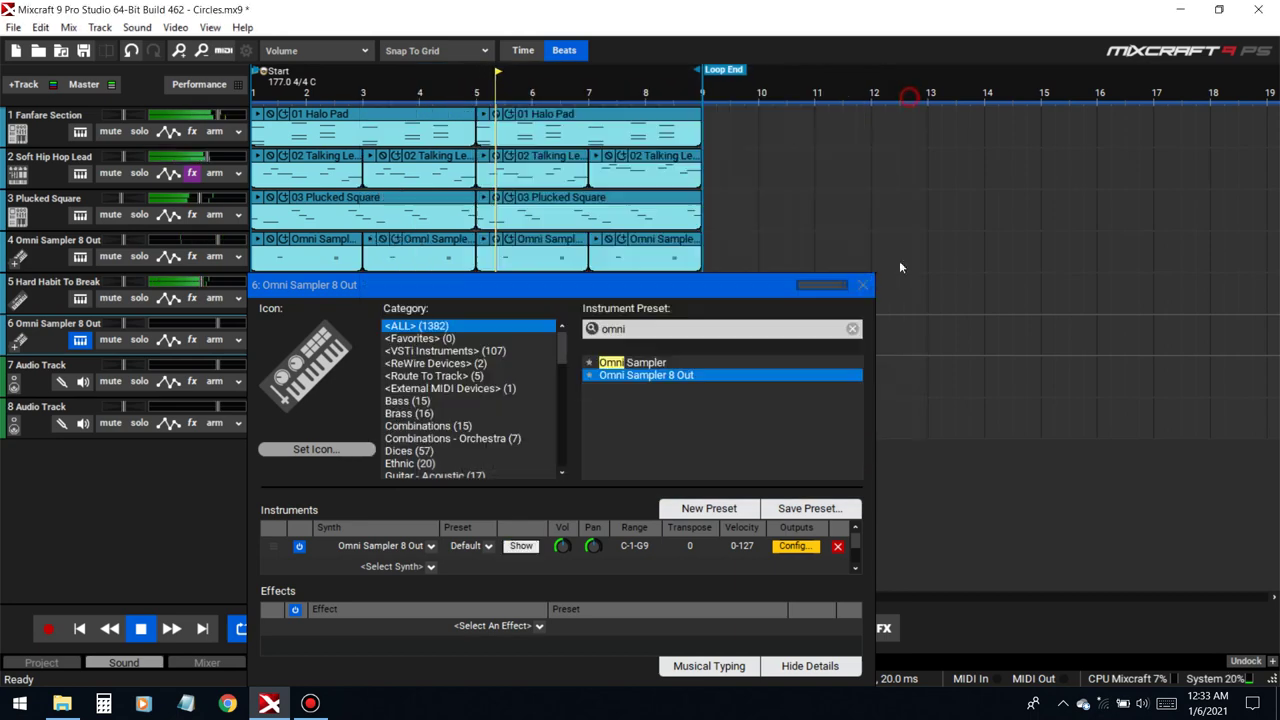
# - Stop playback, create a clip at bar 1 of track 6 and place eight Hat 2 hits on every second 1/16 step
pyautogui.press('space')
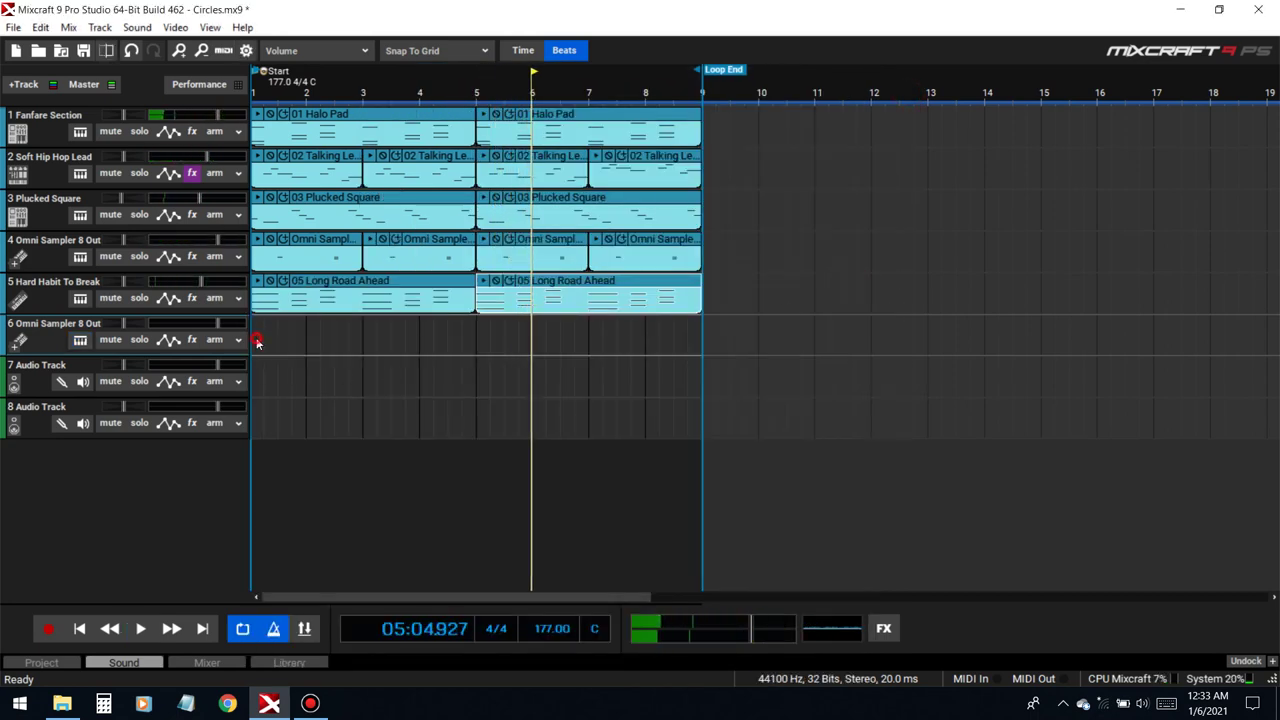
pyautogui.doubleClick(257, 341)
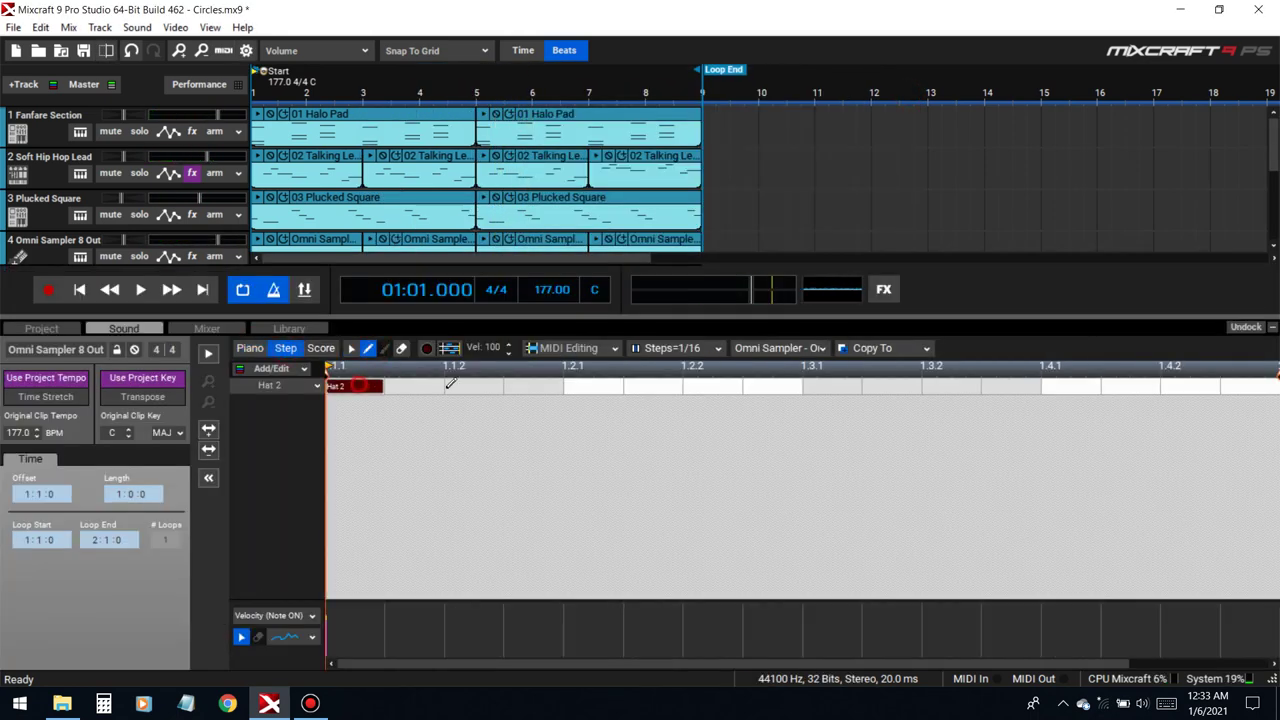
pyautogui.scroll(-4, 448, 386)
pyautogui.click(367, 384)
pyautogui.click(437, 386)
pyautogui.click(471, 386)
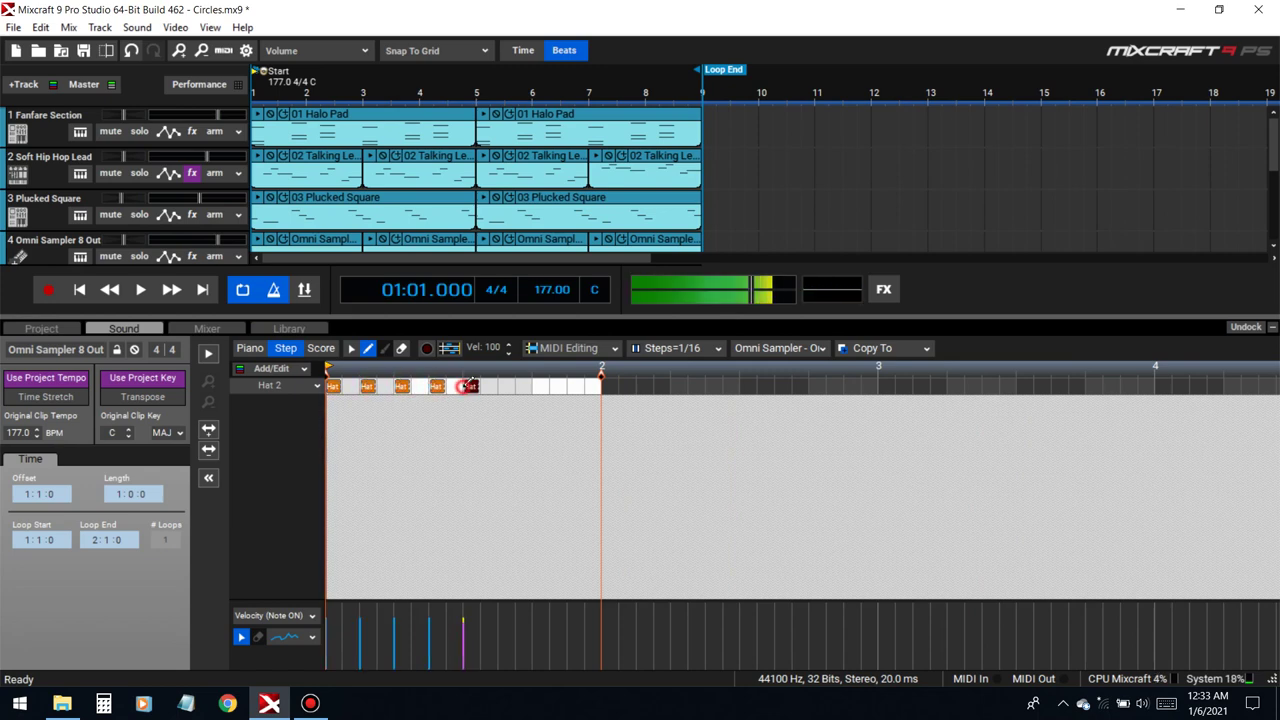
pyautogui.click(505, 386)
pyautogui.click(573, 386)
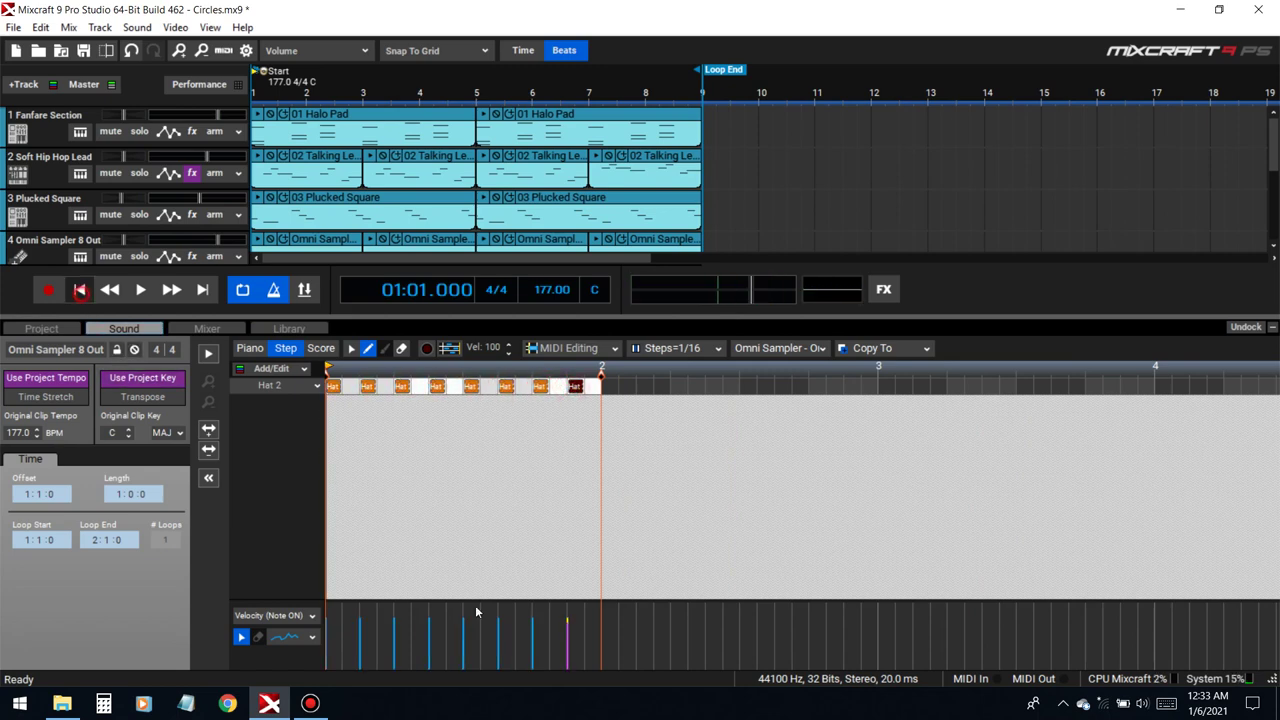
# - Play the loop briefly and enlarge the velocity lane beneath the hi-hat steps
pyautogui.press('space')
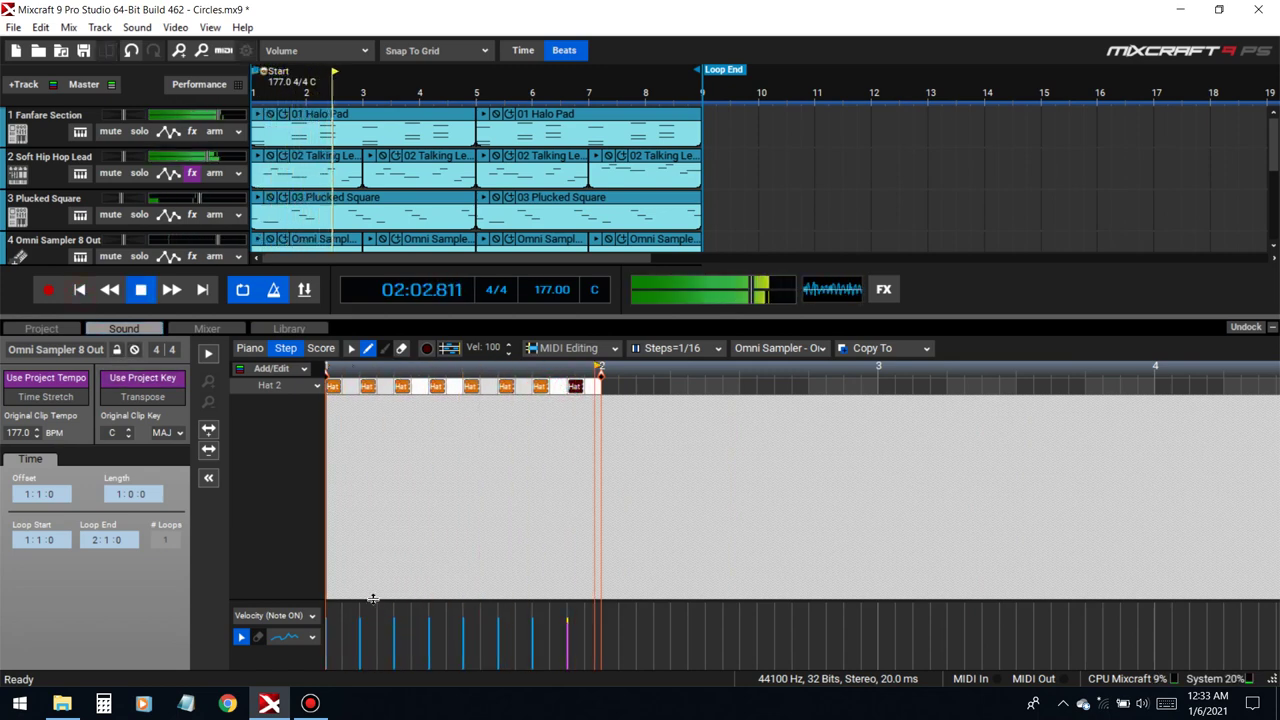
pyautogui.moveTo(372, 598); pyautogui.dragTo(355, 504)
pyautogui.press('space')
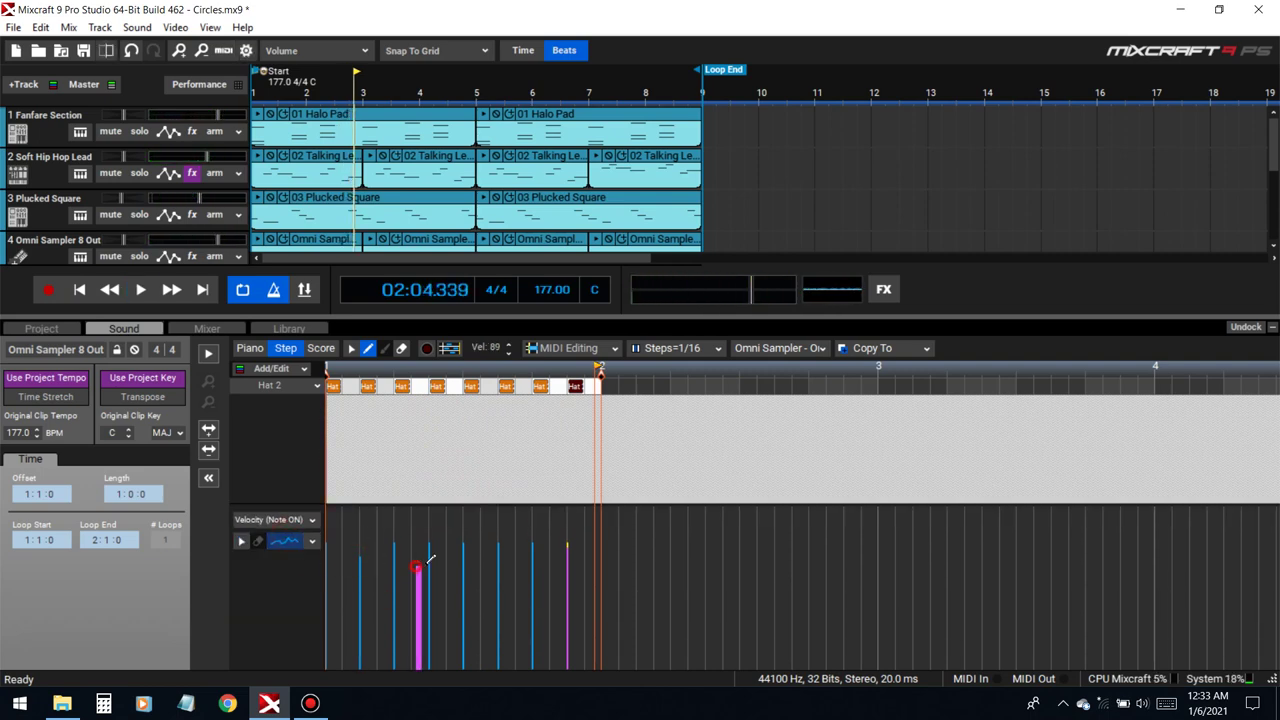
# - Try lower velocities on the second, fourth and sixth hi-hat hits and preview the clip
pyautogui.click(494, 560)
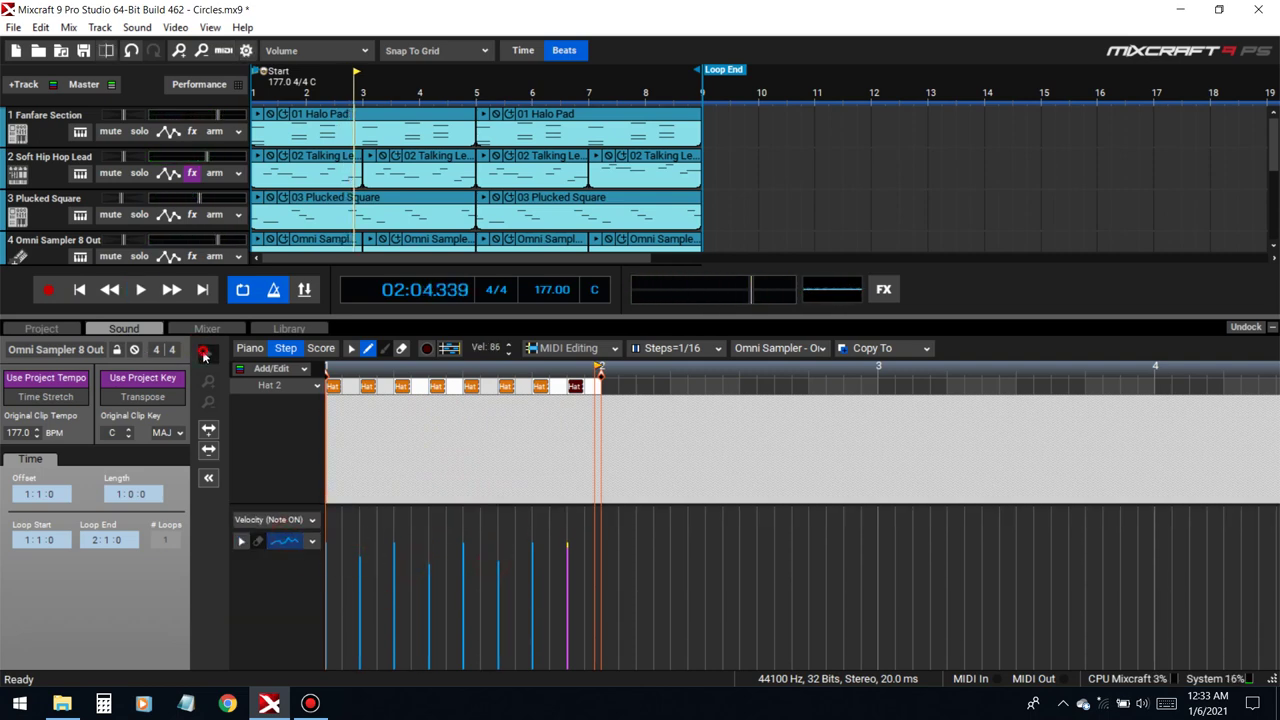
pyautogui.click(204, 355)
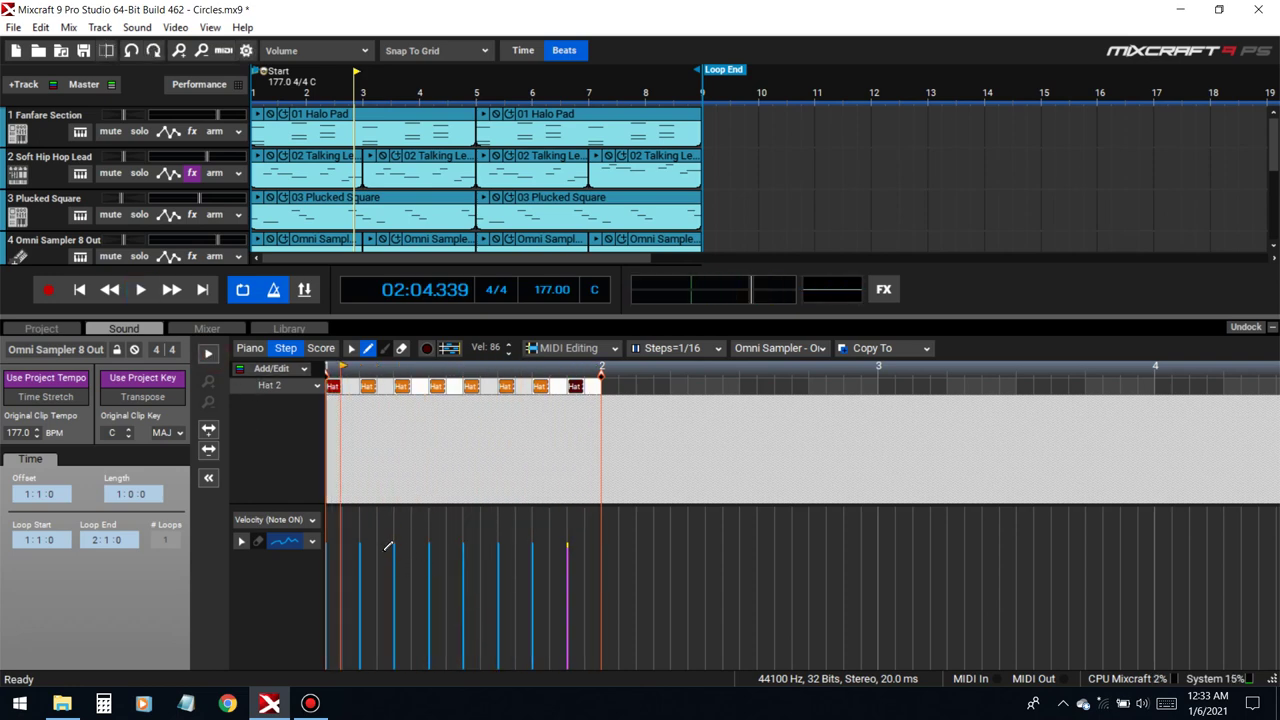
# - Lower the fourth hi-hat hit's velocity to about 70 and the last hit's to about 67, previewing the clip between changes
pyautogui.click(556, 575)
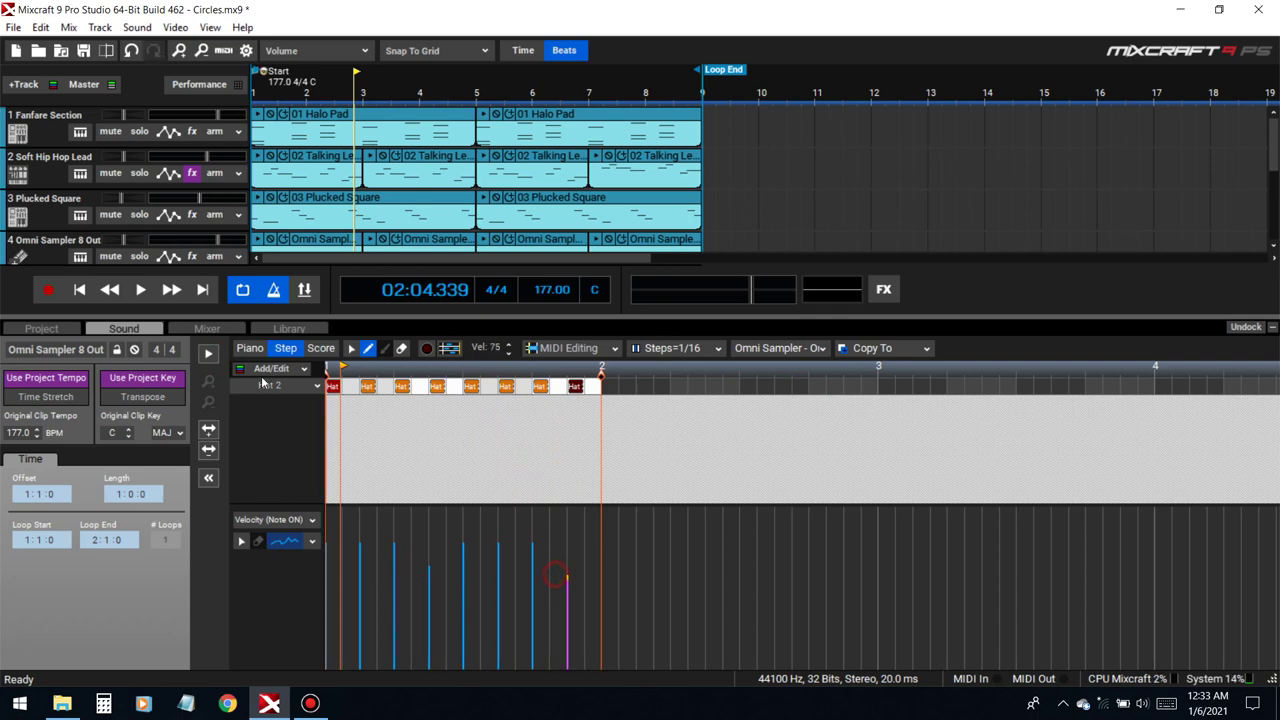
pyautogui.click(210, 355)
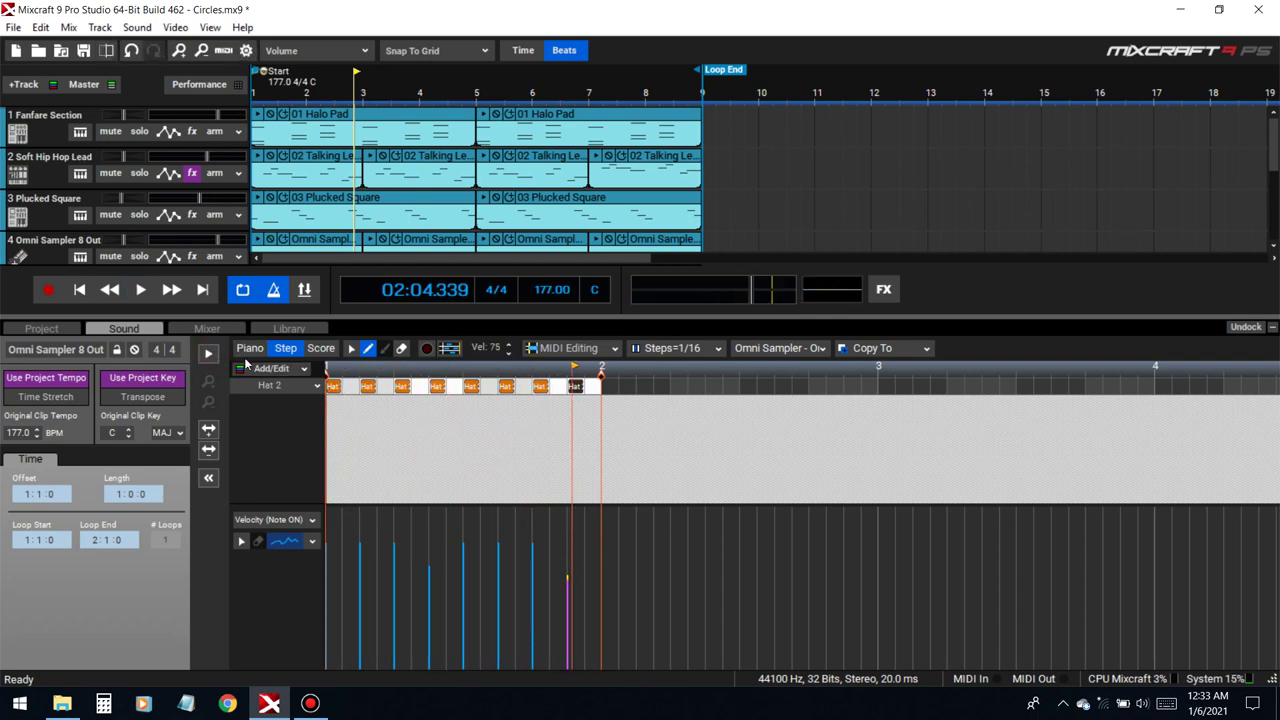
pyautogui.click(208, 355)
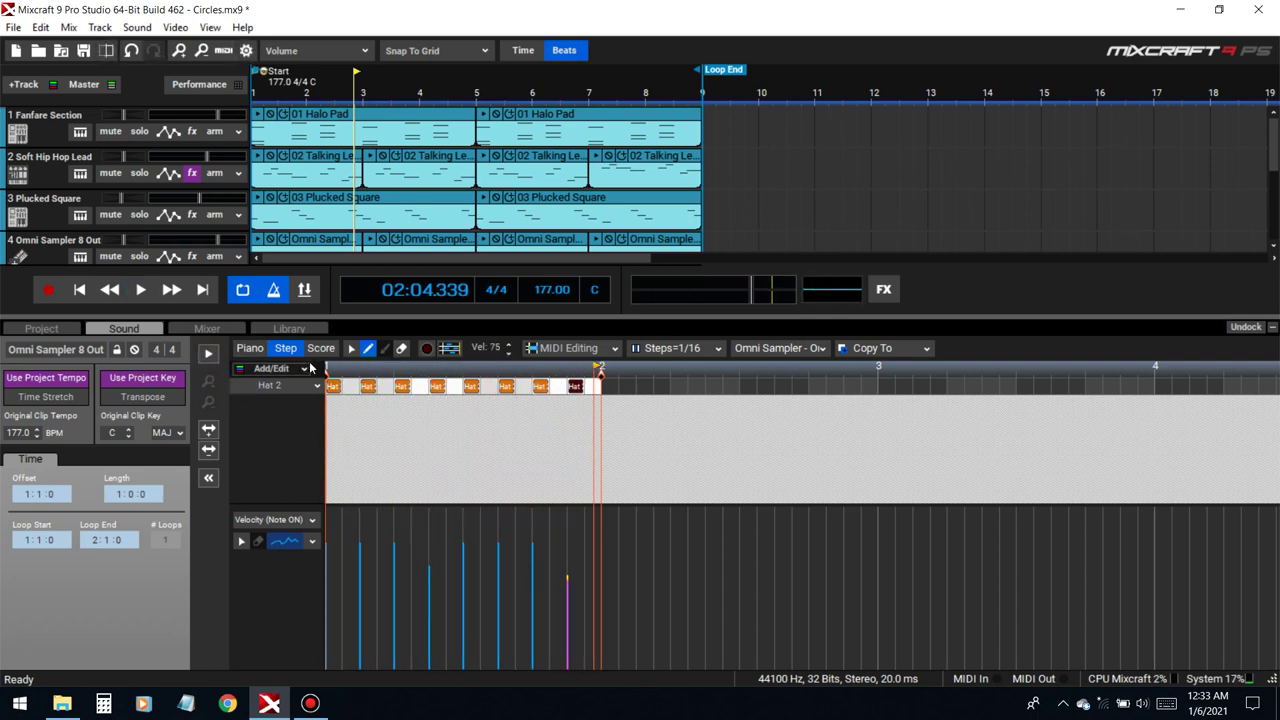
pyautogui.click(327, 369)
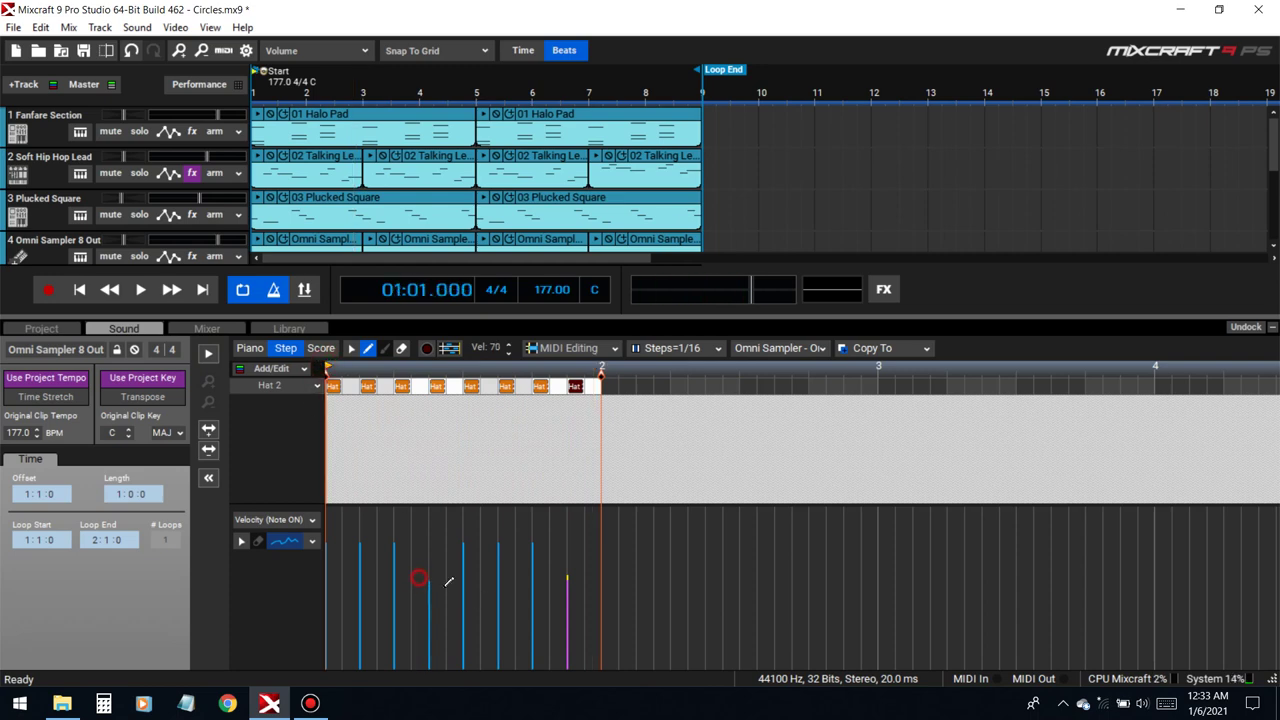
pyautogui.click(208, 355)
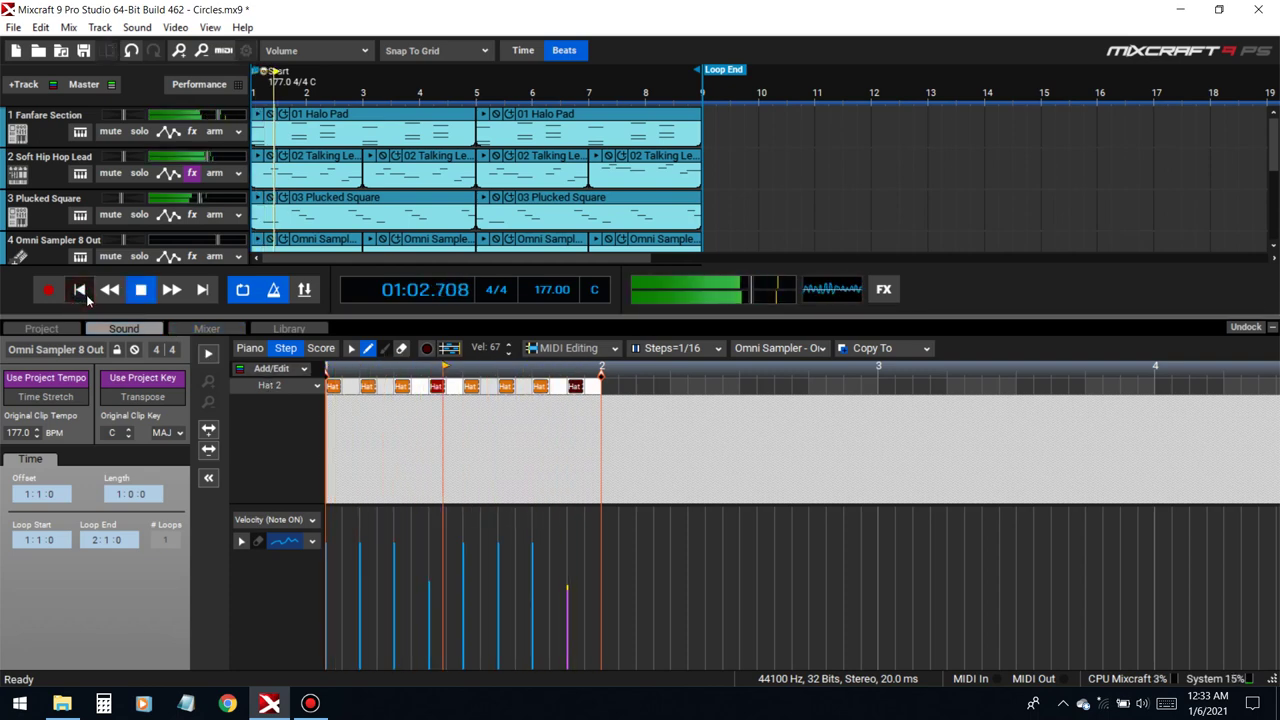
# - Copy the one-bar hi-hat clip along track 6 to fill bars 1 through 8, and play the loop from the start
pyautogui.click(1271, 326)
pyautogui.press('space')
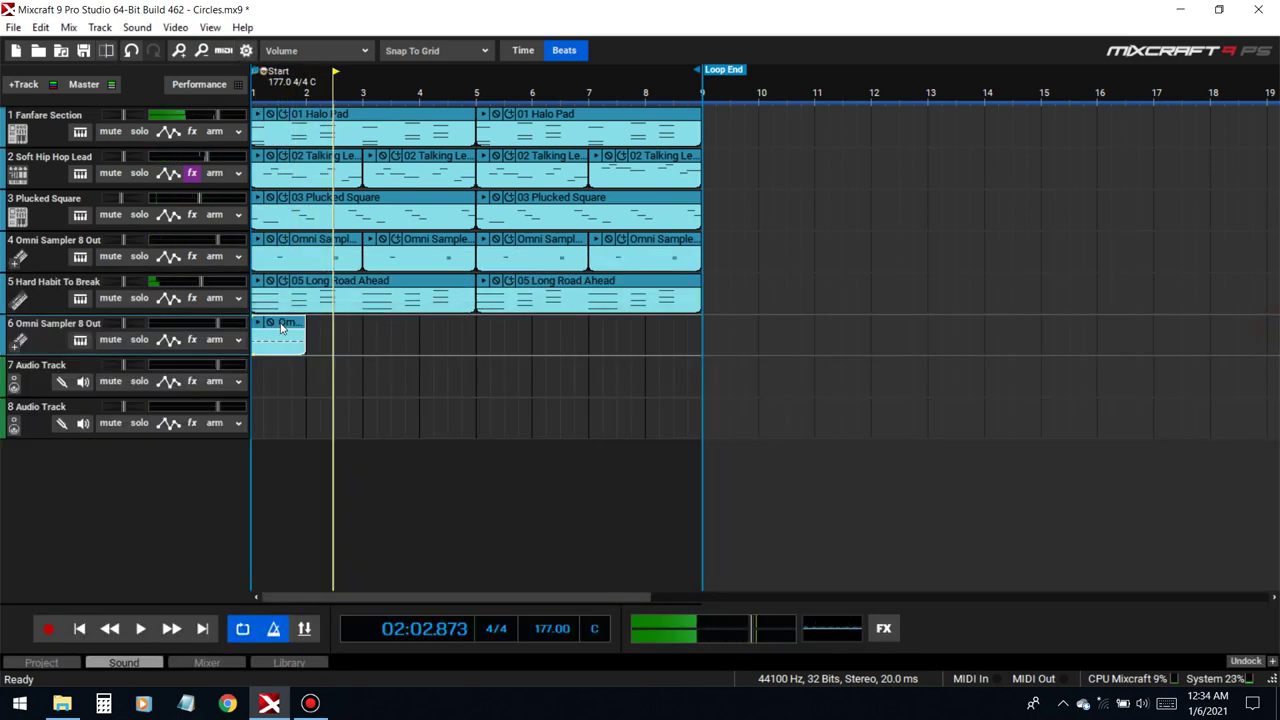
pyautogui.moveTo(288, 333); pyautogui.dragTo(497, 340)
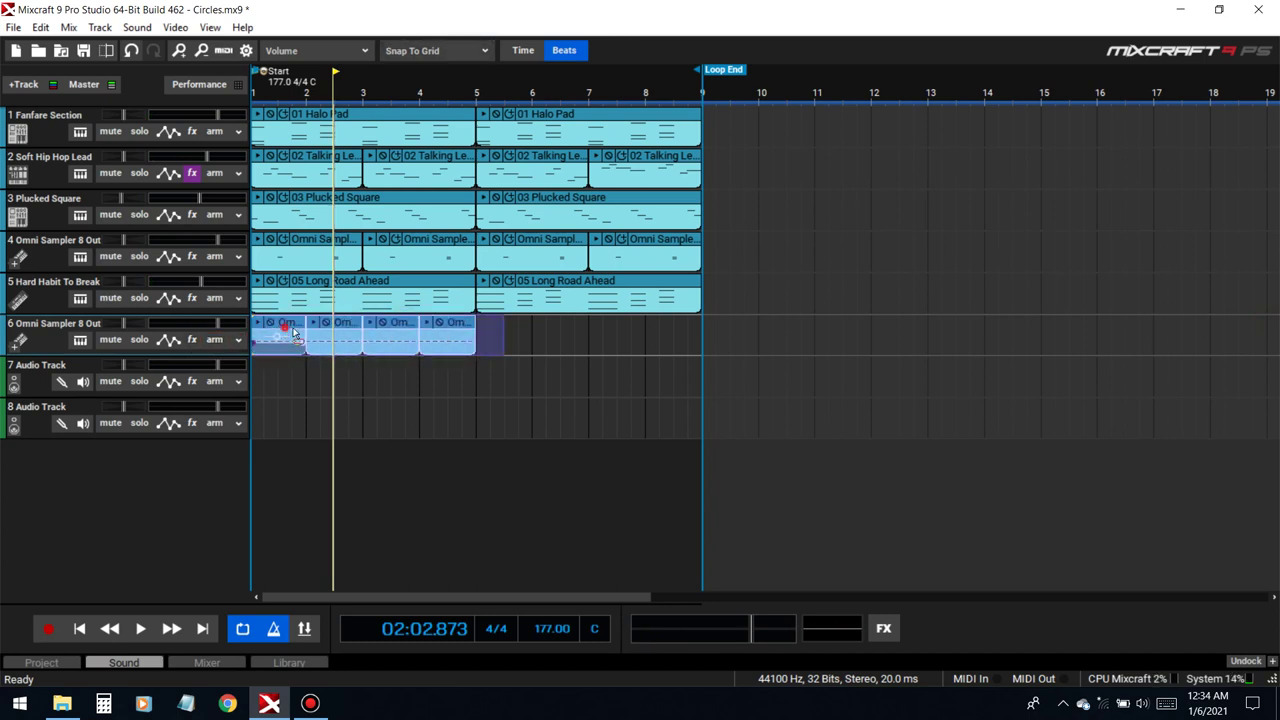
pyautogui.moveTo(293, 332); pyautogui.dragTo(506, 334)
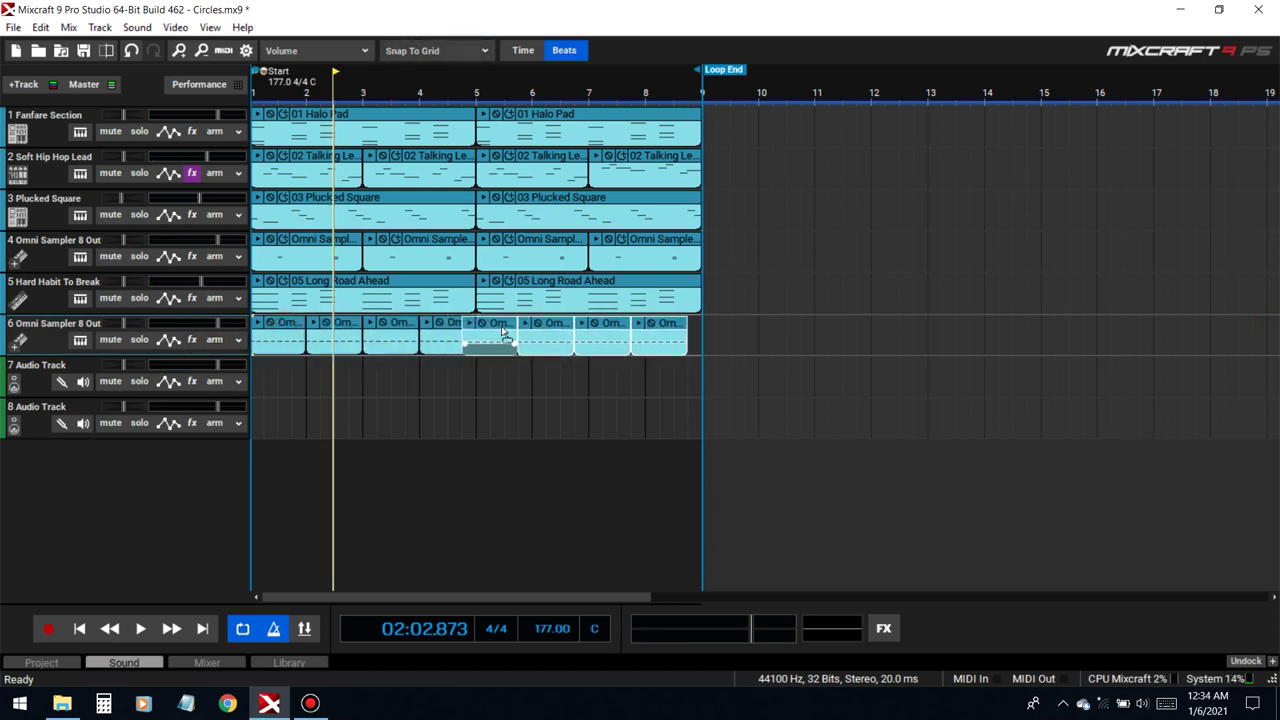
pyautogui.click(80, 628)
pyautogui.press('space')
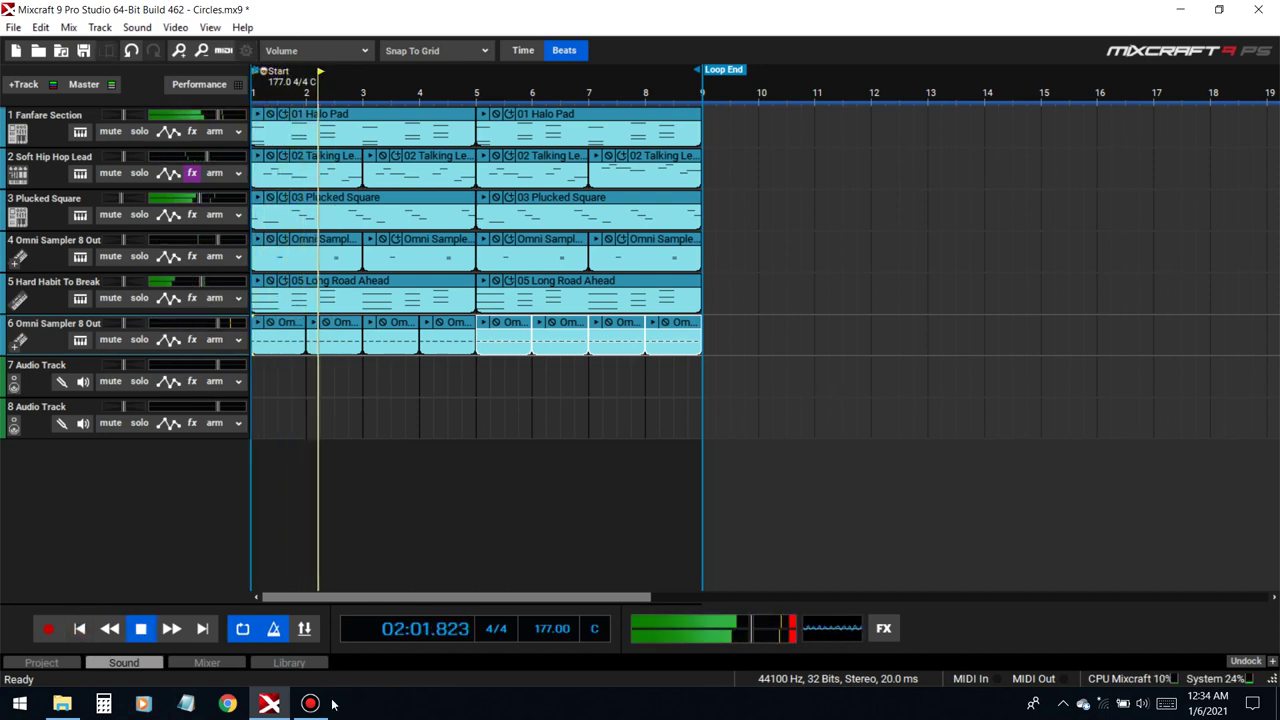
pyautogui.click(310, 703)
pyautogui.click(310, 703)
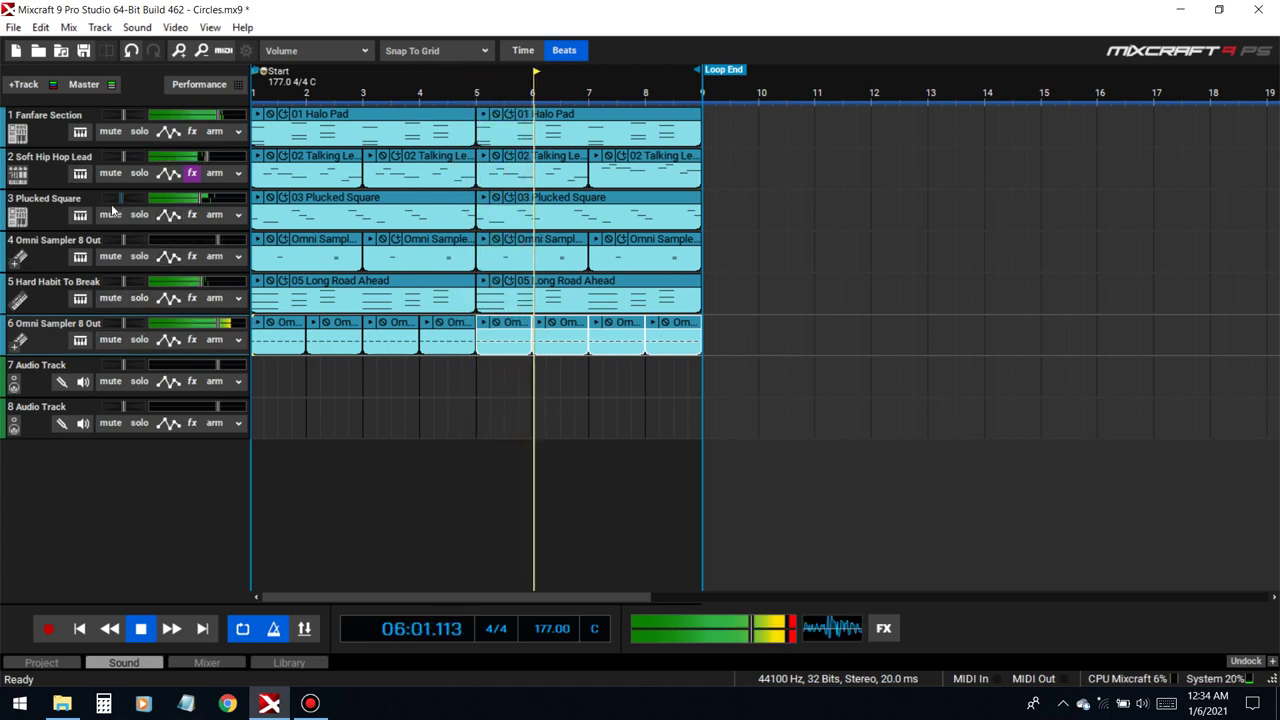
# - Lower the volume of the Soft Hip Hop Lead track and stop playback
pyautogui.moveTo(204, 157); pyautogui.dragTo(200, 157)
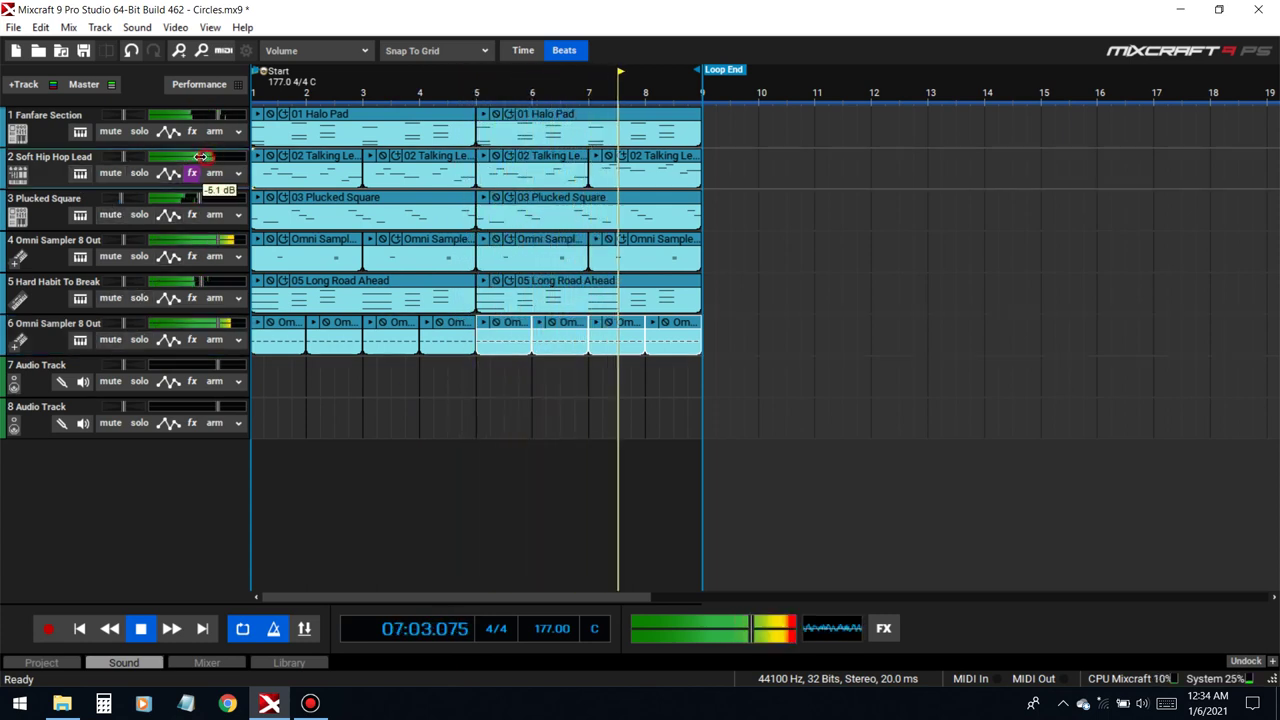
pyautogui.press('space')
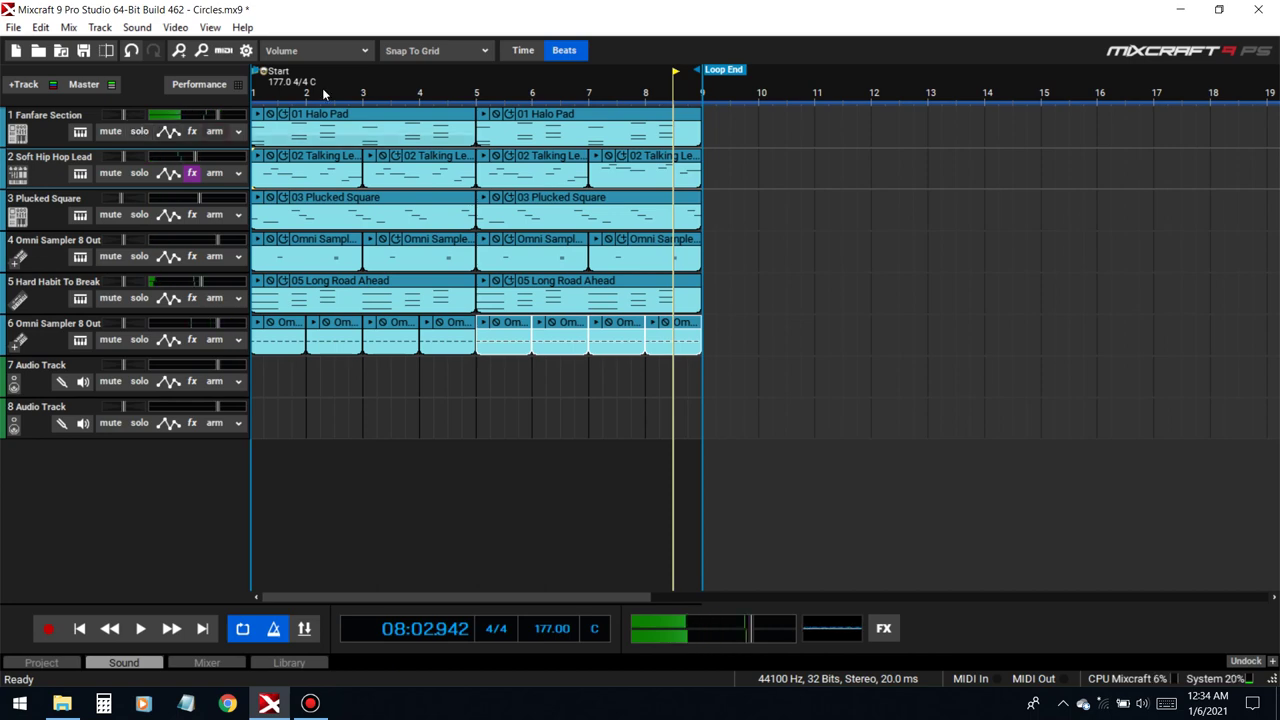
# - Add a TB Parametric Equalizer effect to track 1, Fanfare Section
pyautogui.click(192, 131)
pyautogui.click(977, 637)
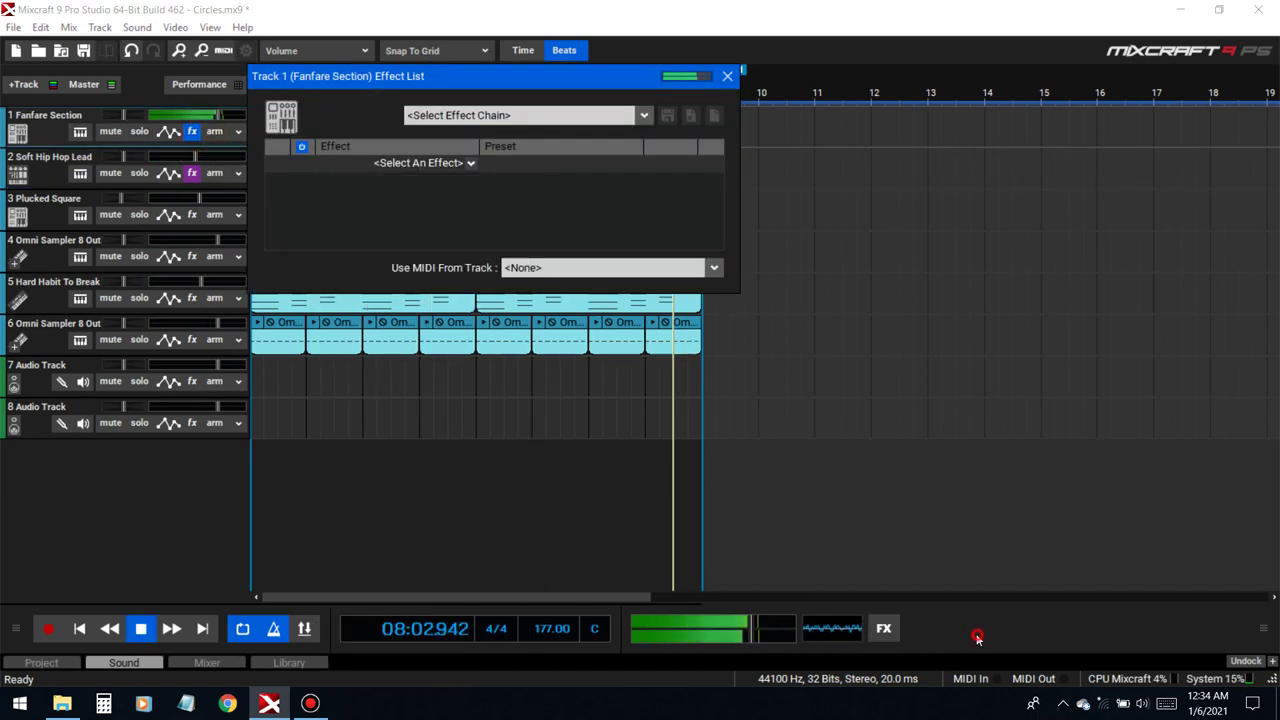
pyautogui.click(380, 162)
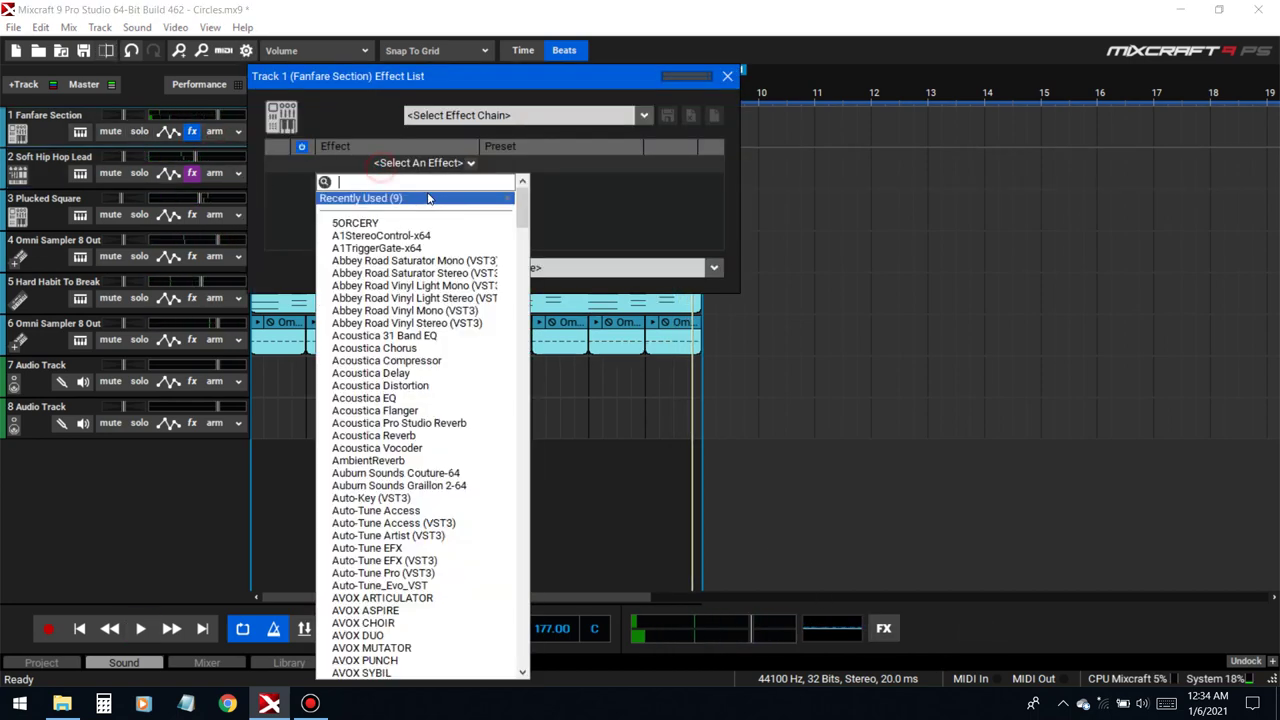
pyautogui.click(489, 186)
pyautogui.write('tb')
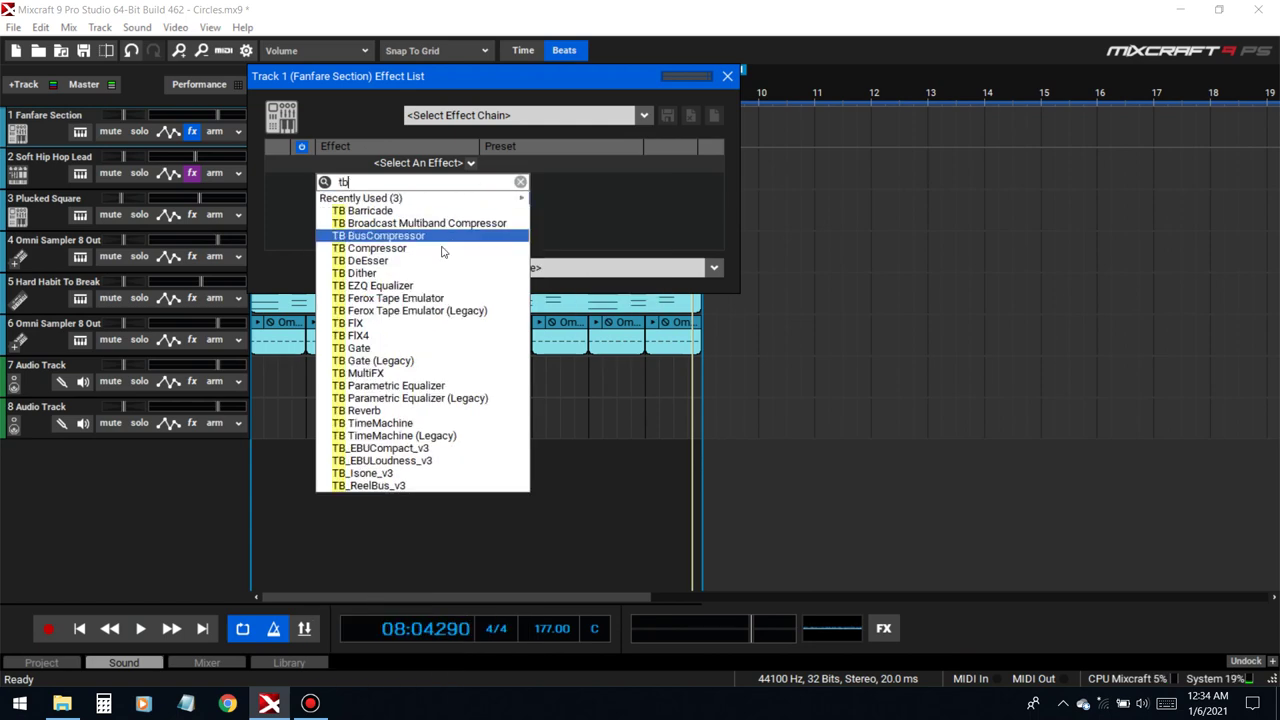
pyautogui.click(411, 386)
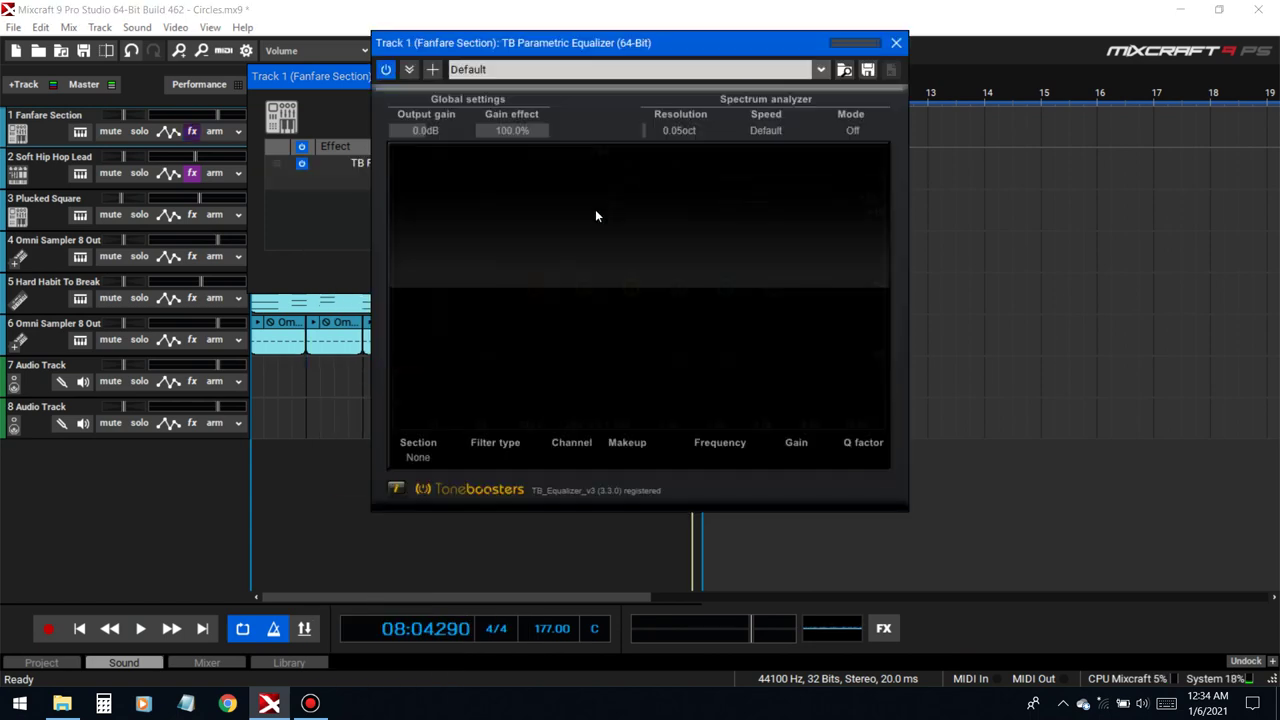
# - Make equalizer section 1 a low cut and move it to about 228 Hz while playing the Fanfare Section track soloed
pyautogui.moveTo(534, 288); pyautogui.dragTo(463, 426)
pyautogui.click(492, 457)
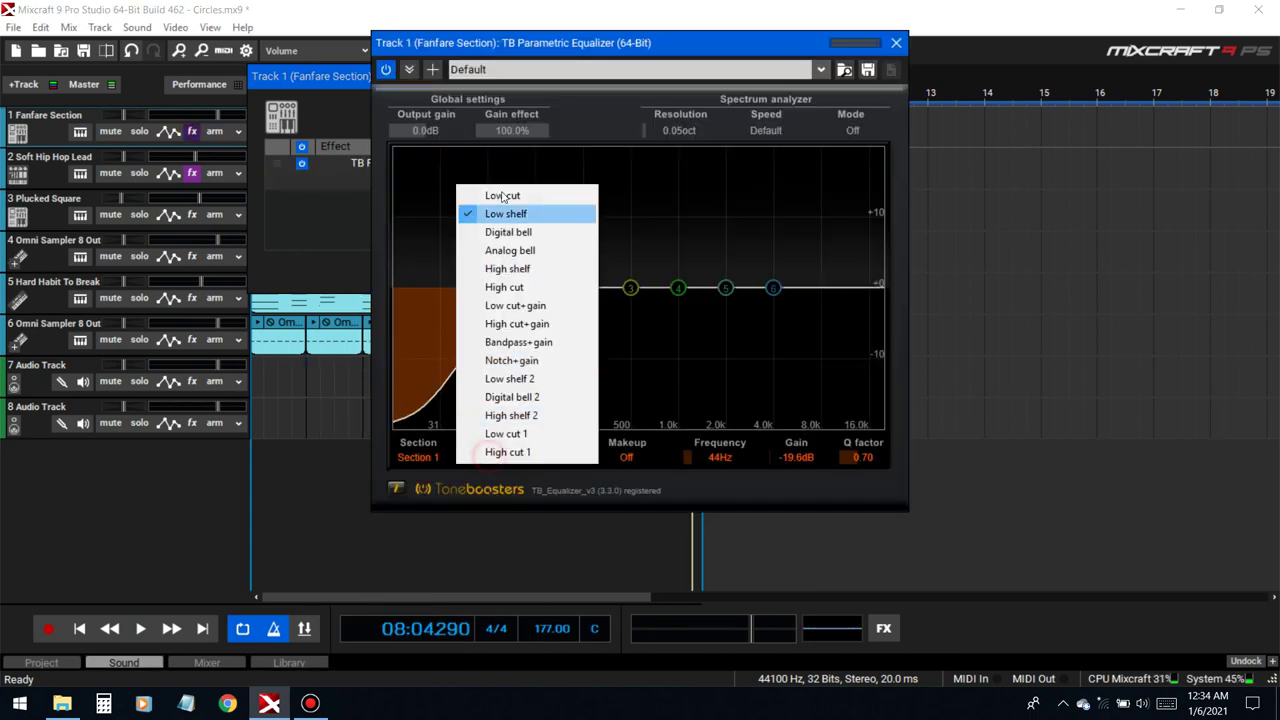
pyautogui.click(503, 196)
pyautogui.click(139, 131)
pyautogui.press('space')
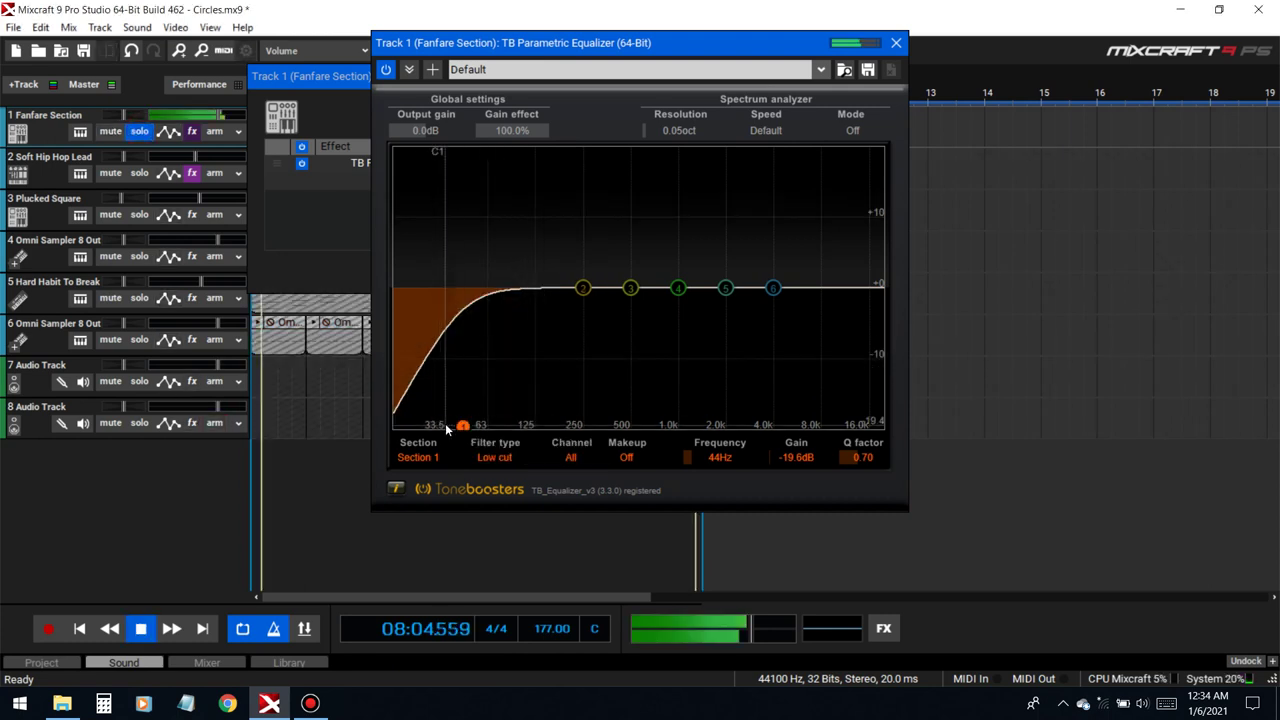
pyautogui.moveTo(463, 426); pyautogui.dragTo(576, 427)
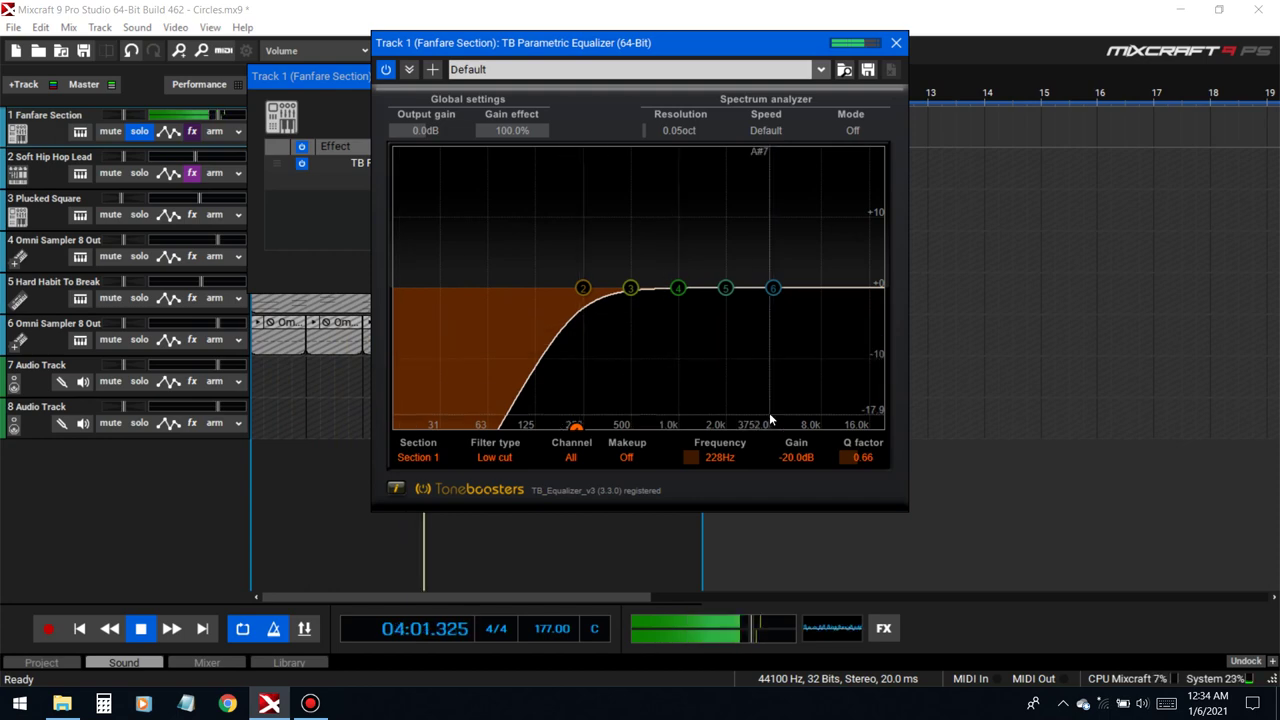
# - Boost equalizer section 3 at 357 Hz to audition it, then cut it to about -3.6 dB
pyautogui.moveTo(630, 288); pyautogui.dragTo(607, 238)
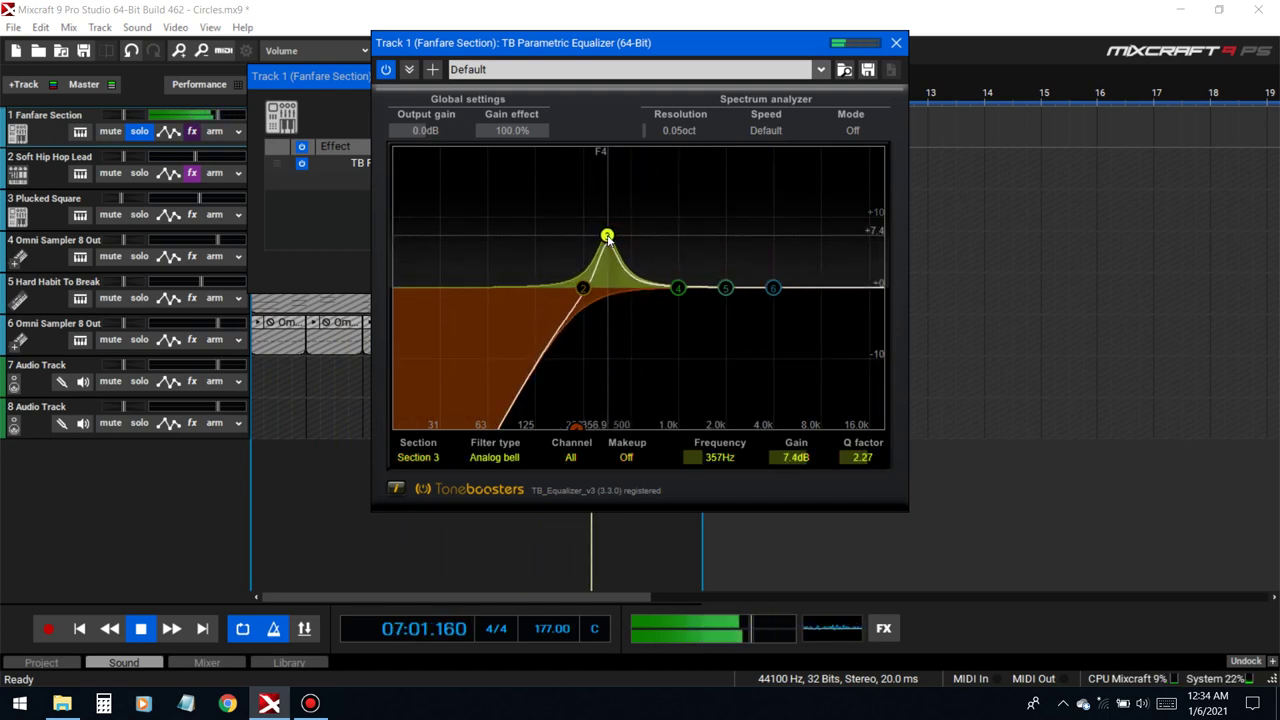
pyautogui.moveTo(800, 460); pyautogui.dragTo(779, 526)
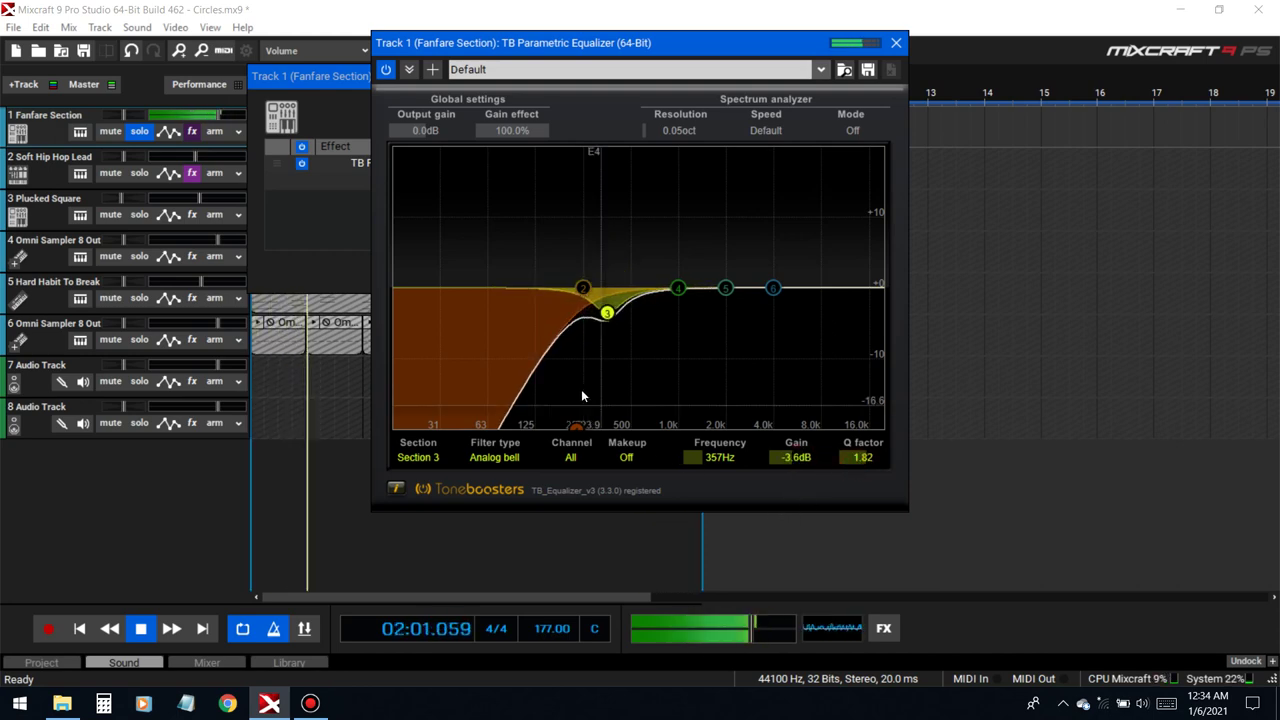
# - Fine-tune the section 1 low cut to about 277 Hz with a Q factor of 0.70, trying a lower frequency first
pyautogui.moveTo(575, 426); pyautogui.dragTo(562, 432)
pyautogui.moveTo(852, 462); pyautogui.dragTo(852, 463)
pyautogui.scroll(9, 850, 463)
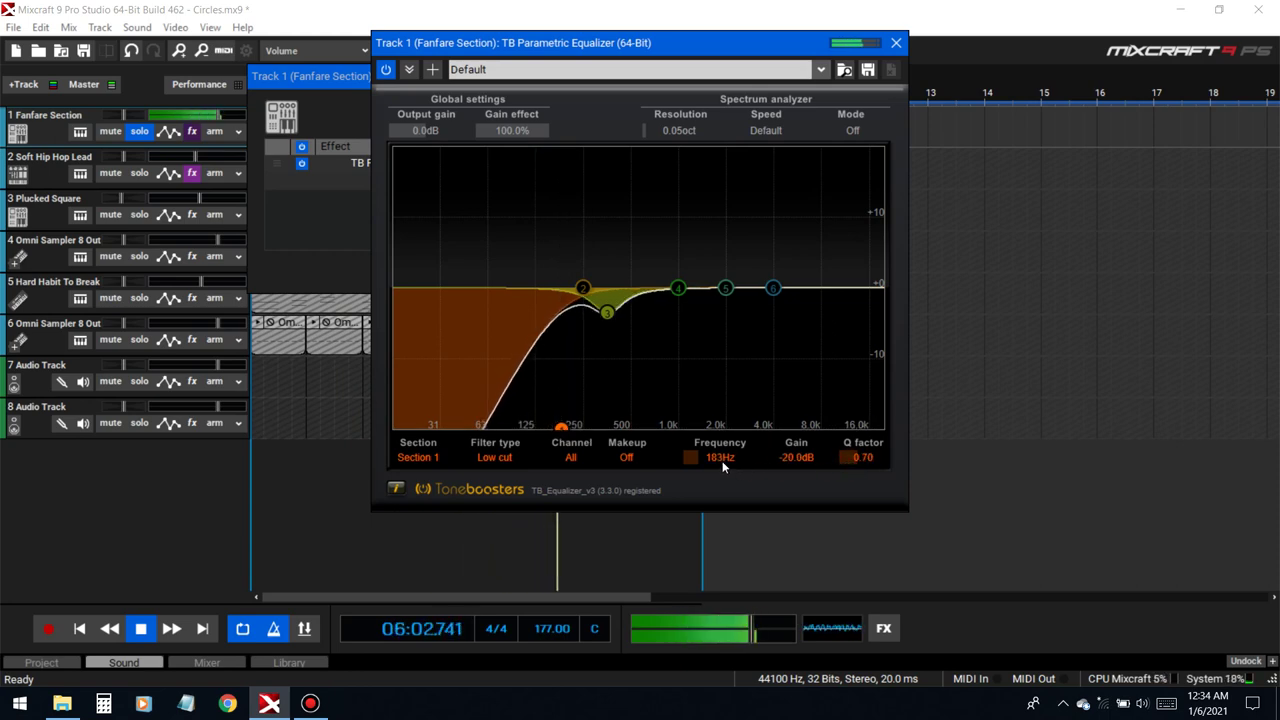
pyautogui.scroll(7, 723, 462)
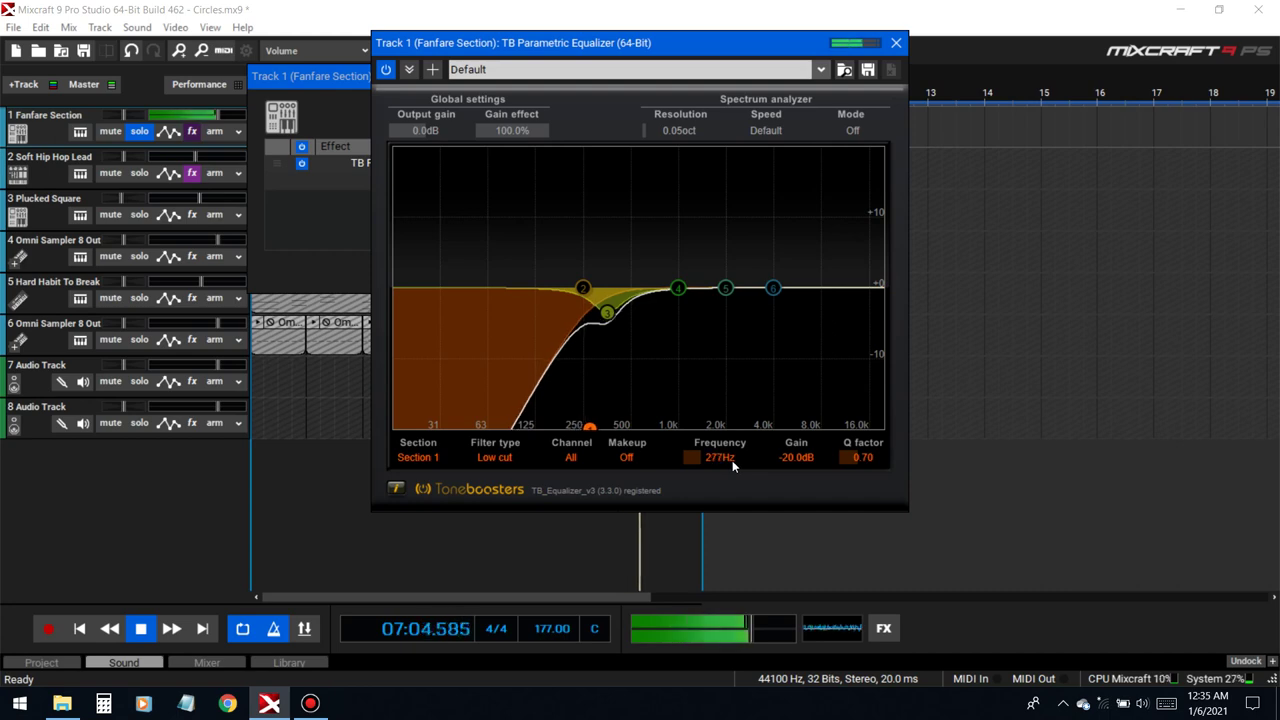
# - Move equalizer section 3 to about 389 Hz and set its gain to about -2.4 dB
pyautogui.moveTo(606, 313); pyautogui.dragTo(612, 239)
pyautogui.scroll(-8, 775, 470)
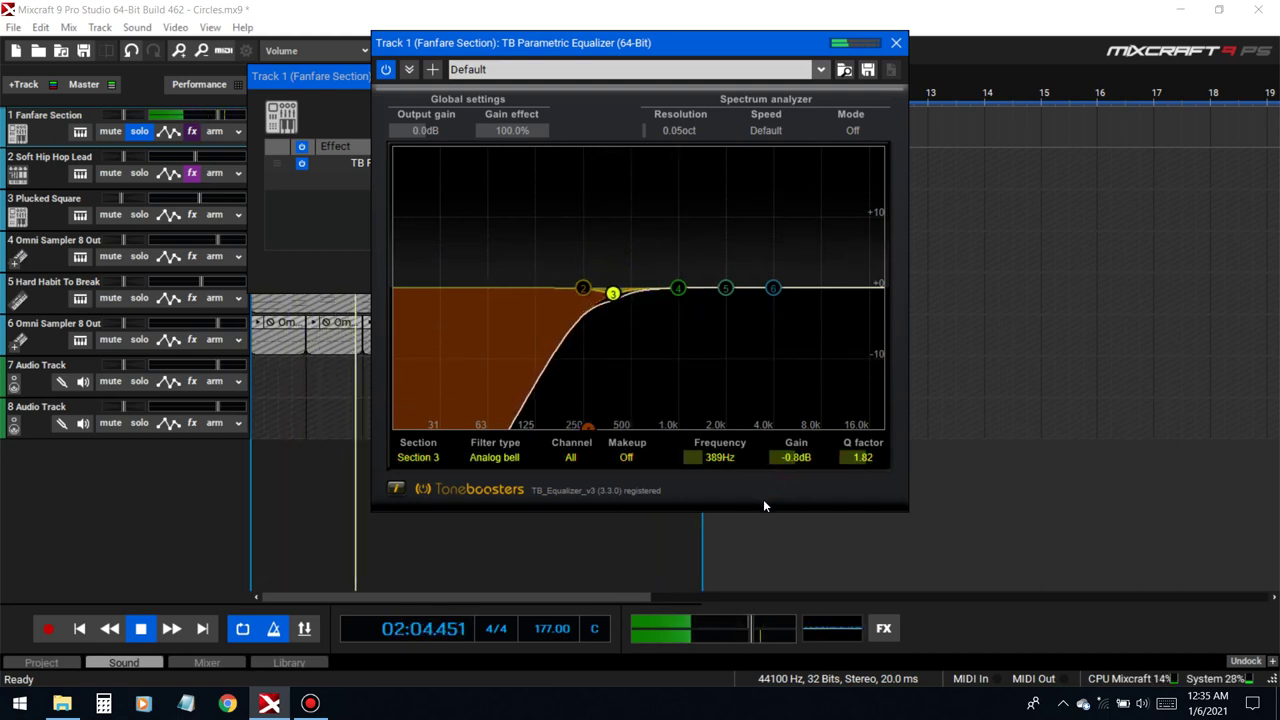
pyautogui.moveTo(764, 500); pyautogui.dragTo(761, 508)
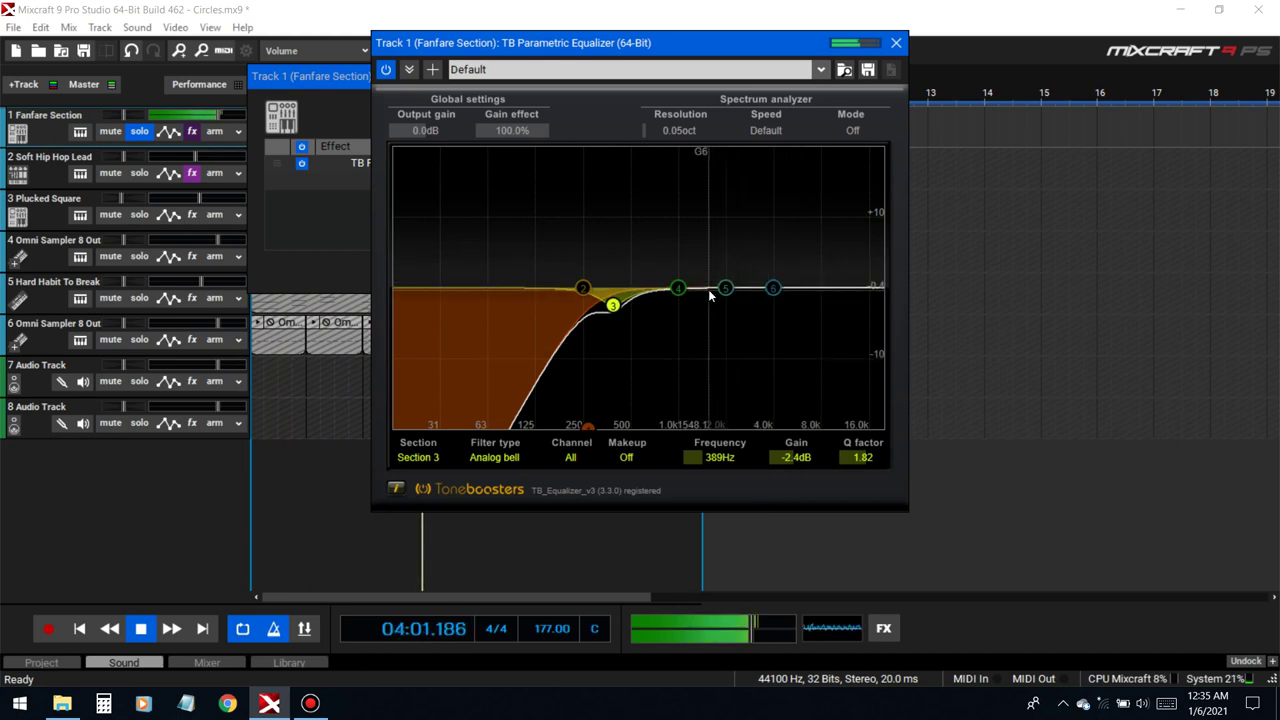
# - Audition a section 5 boost around 1186 Hz, cut it by about 2 dB just below 1 kHz, and close the equalizer
pyautogui.moveTo(725, 288); pyautogui.dragTo(689, 234)
pyautogui.scroll(5, 689, 234)
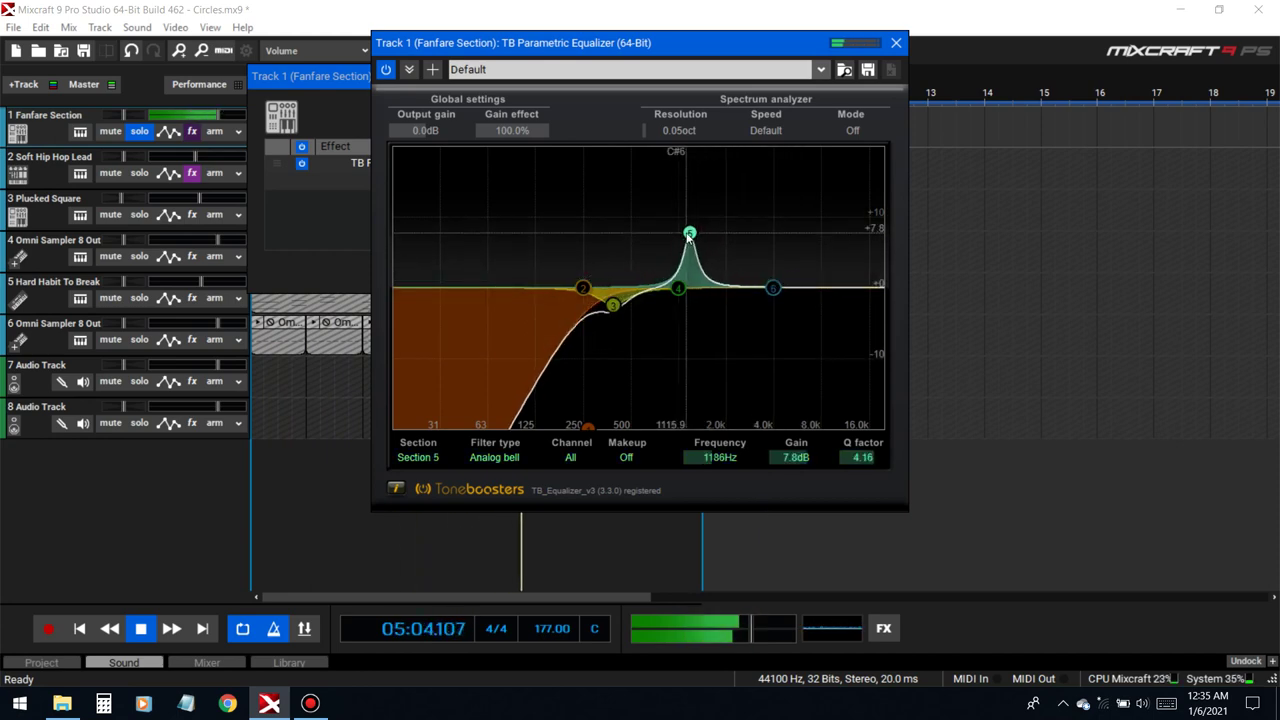
pyautogui.scroll(-3, 689, 234)
pyautogui.moveTo(689, 234); pyautogui.dragTo(670, 304)
pyautogui.click(896, 43)
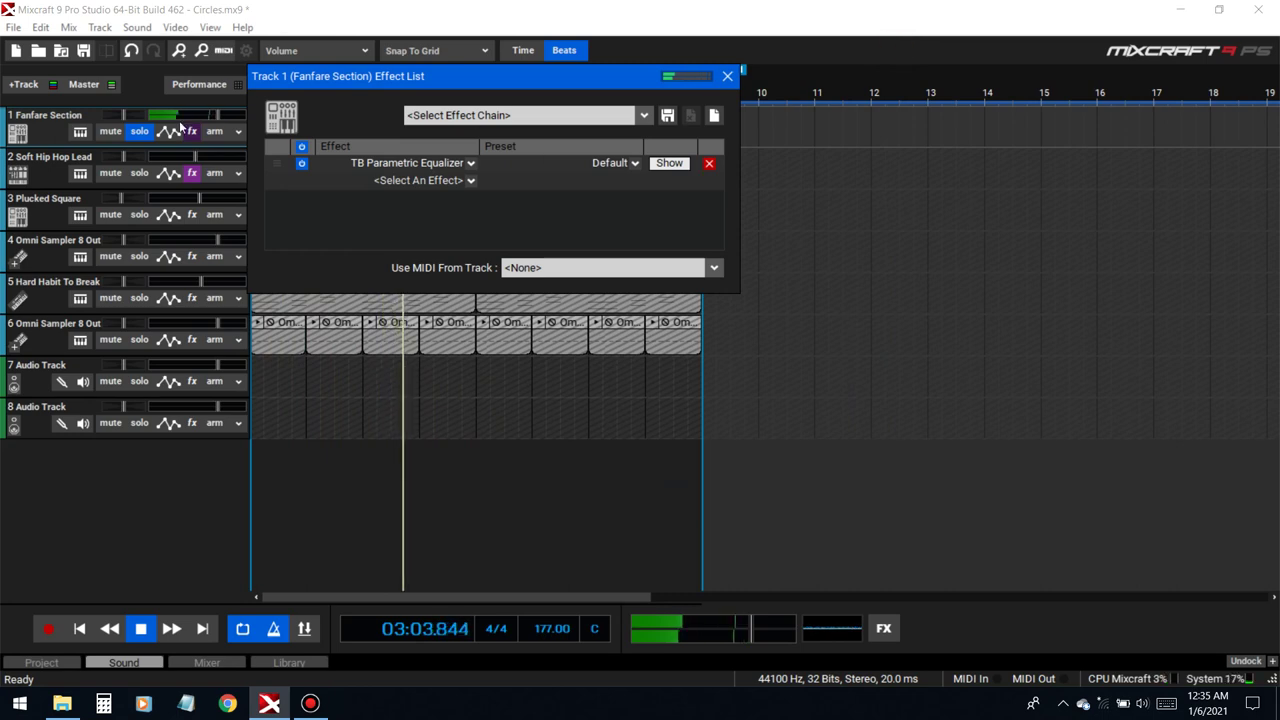
# - Unsolo the Fanfare Section track, stop playback, and add a DD Compressor after the equalizer
pyautogui.click(139, 131)
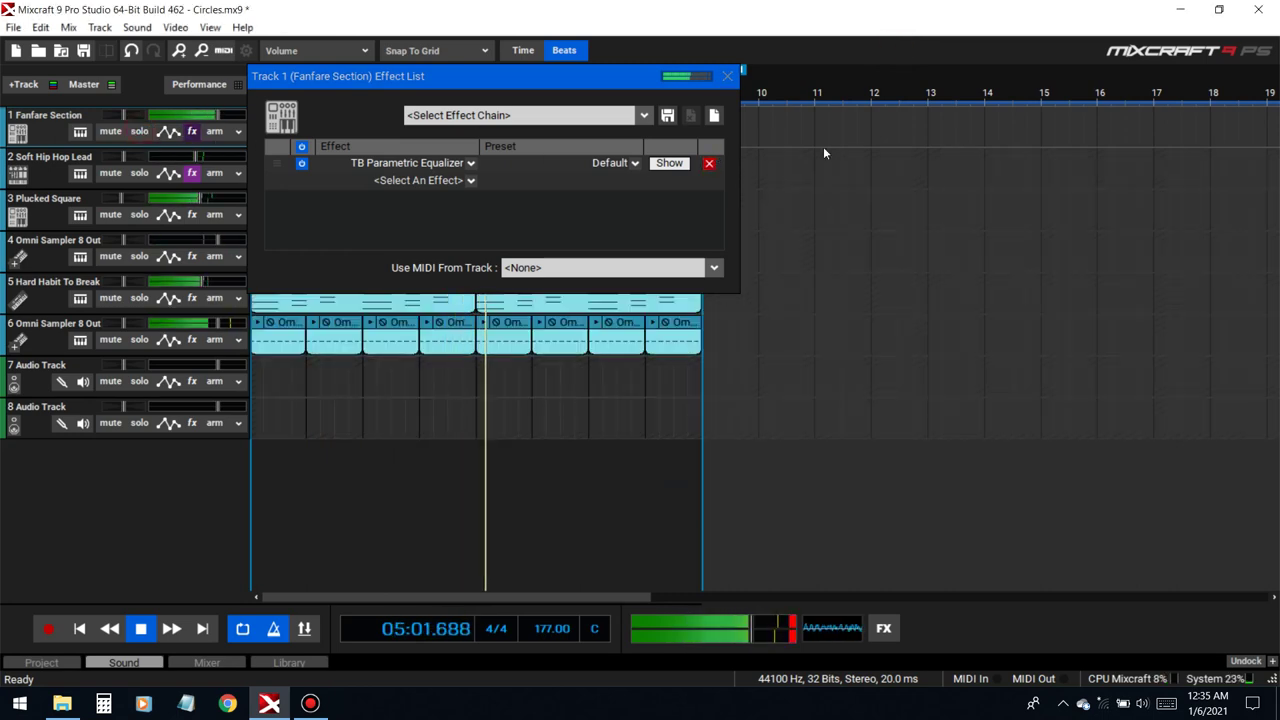
pyautogui.press('space')
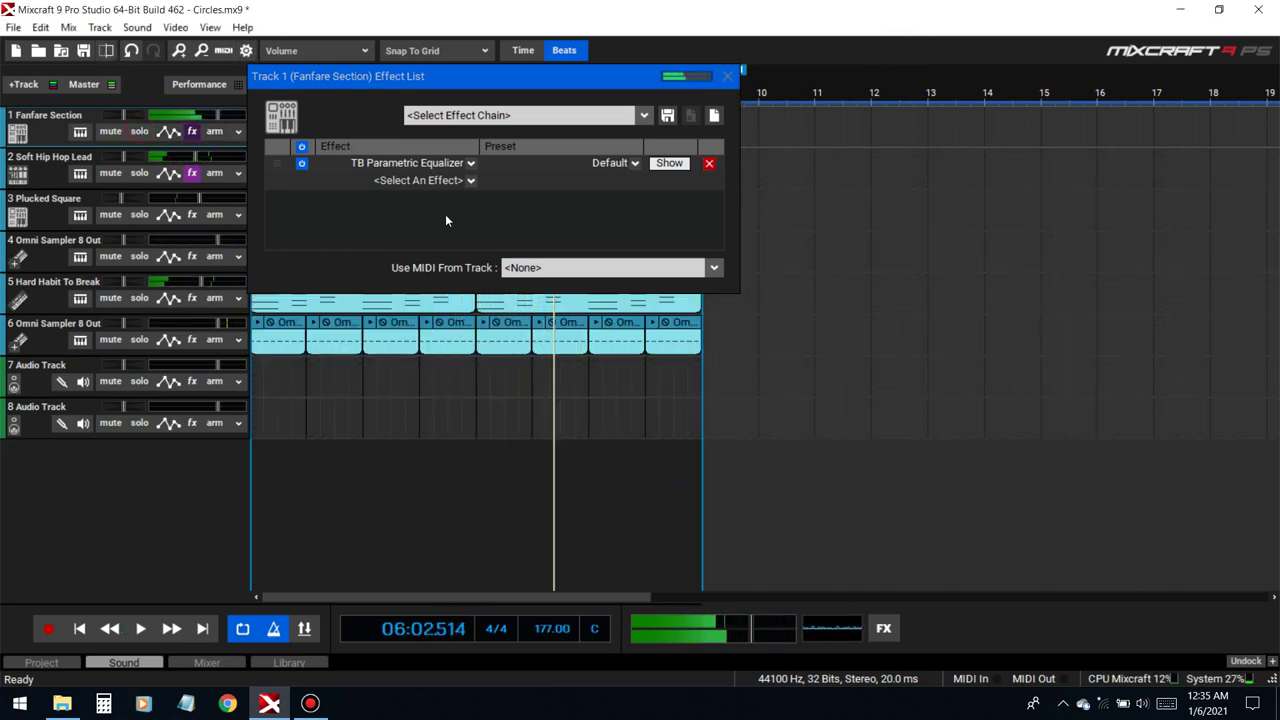
pyautogui.click(420, 180)
pyautogui.write('dd c')
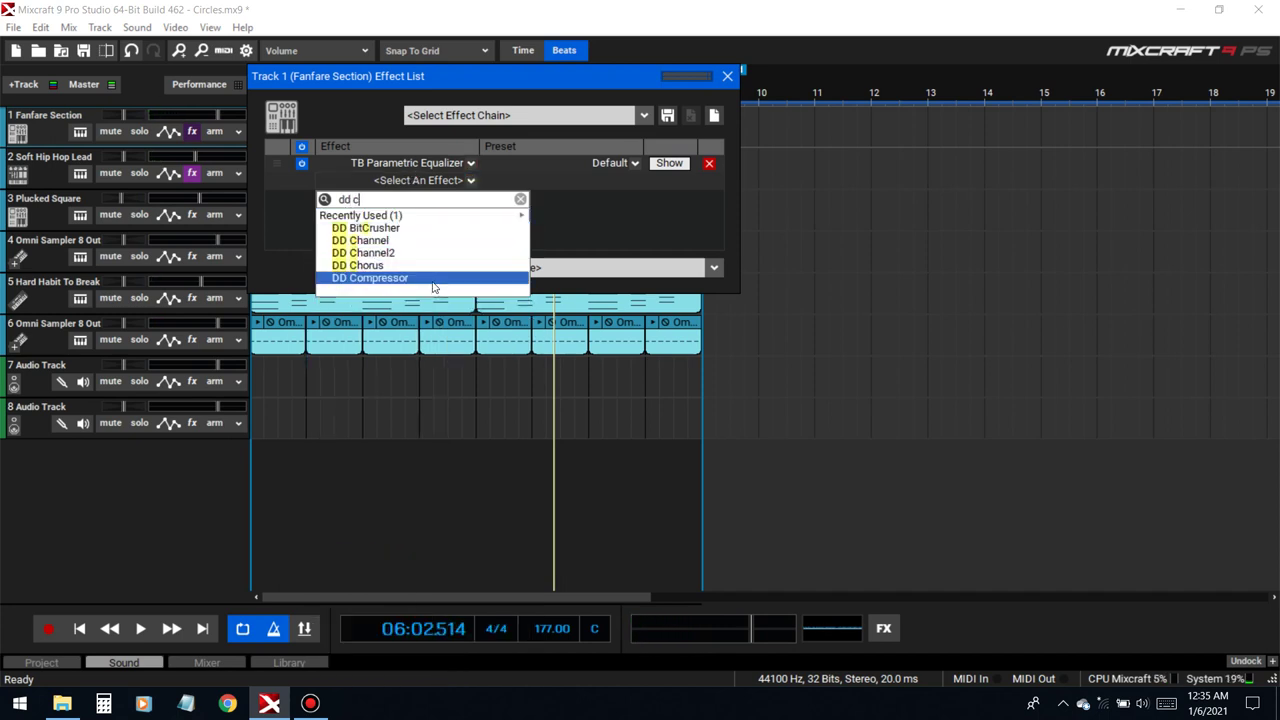
pyautogui.click(433, 280)
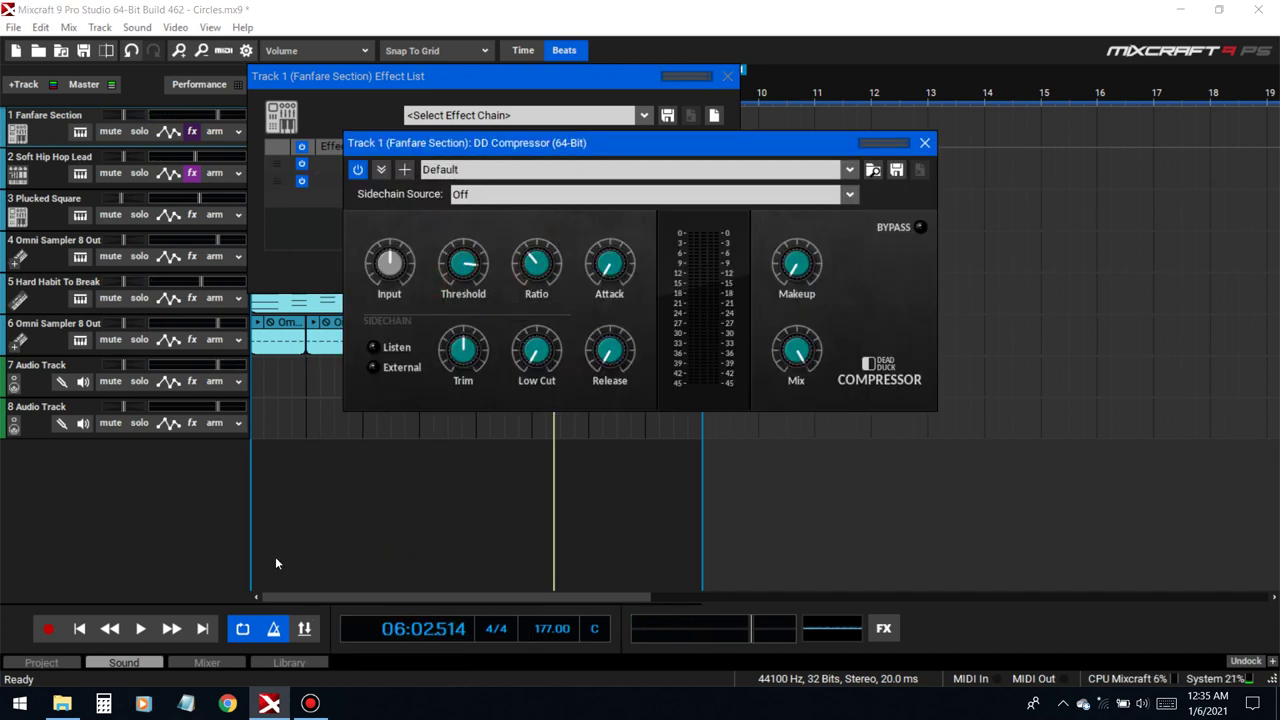
# - Raise the compressor's ratio, lower its threshold and set the trim to about +2.8 dB while playing the track soloed from the start
pyautogui.click(75, 631)
pyautogui.press('space')
pyautogui.moveTo(546, 272); pyautogui.dragTo(556, 252)
pyautogui.moveTo(464, 262); pyautogui.dragTo(488, 334)
pyautogui.click(139, 131)
pyautogui.moveTo(470, 270); pyautogui.dragTo(482, 286)
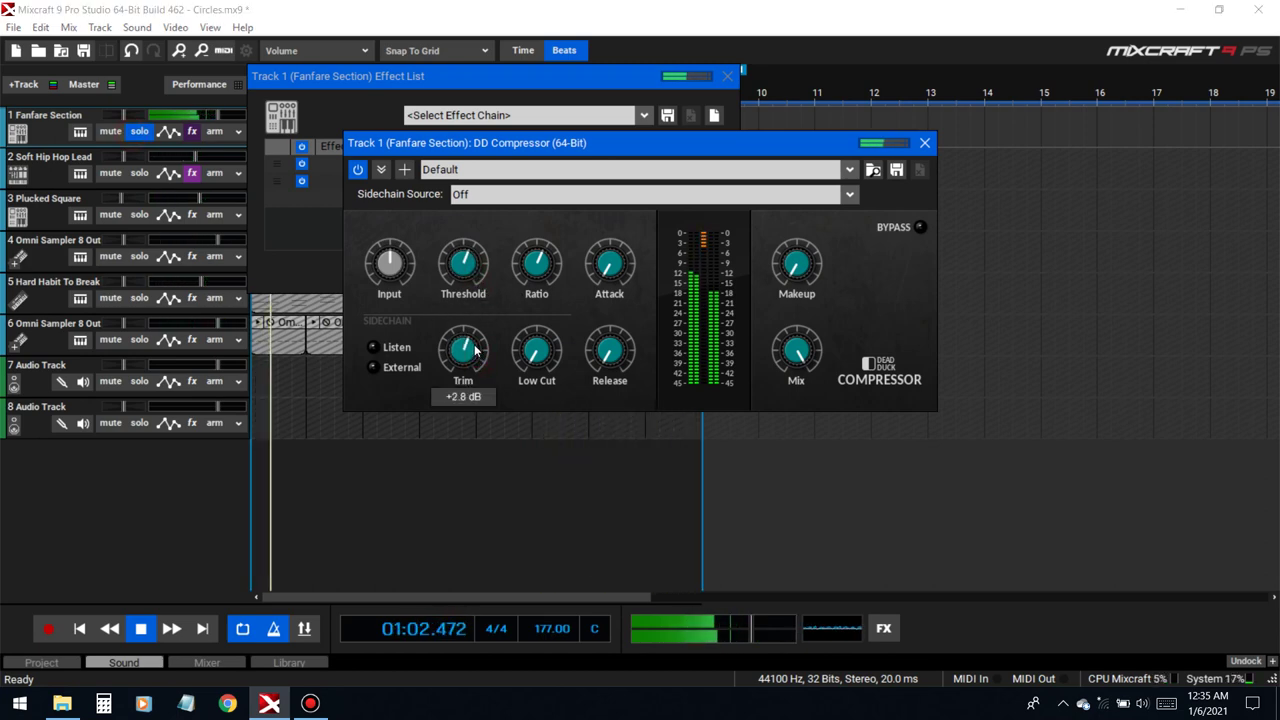
# - Set the compressor's attack to about 2.3 ms, makeup to 4.2 dB, release to 70 ms and mix to 54.5%
pyautogui.moveTo(627, 266)
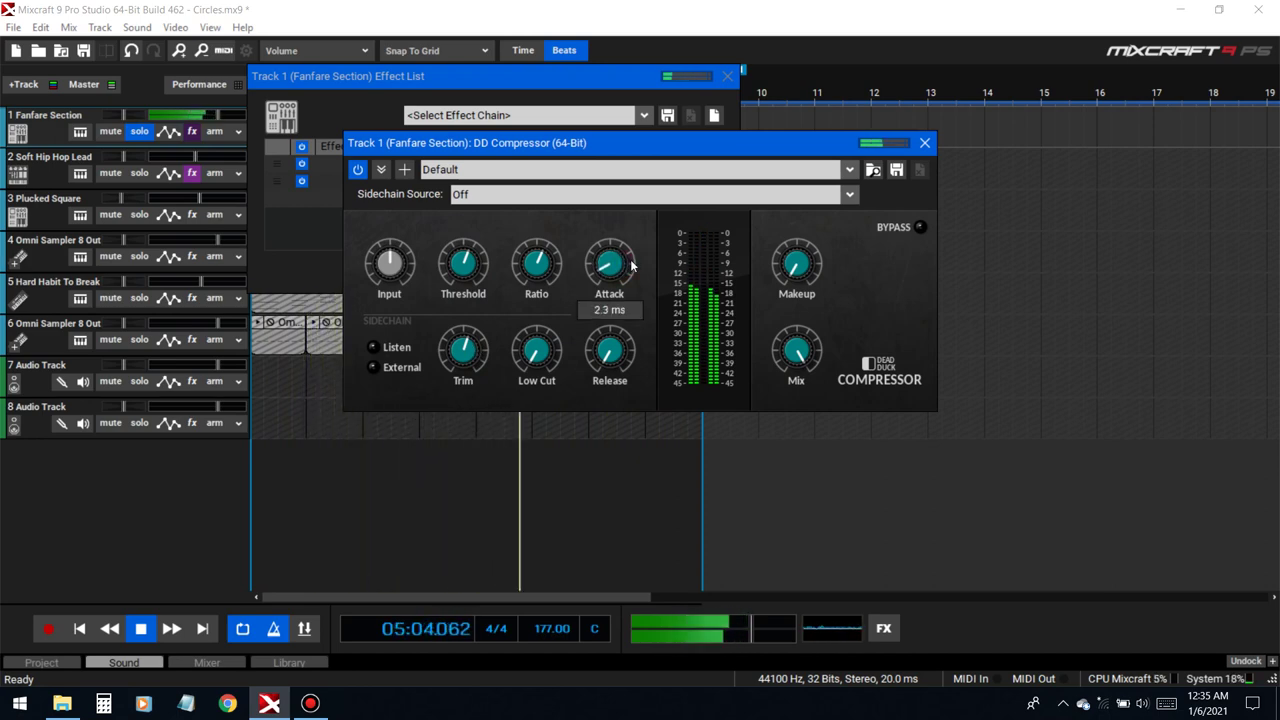
pyautogui.moveTo(820, 275)
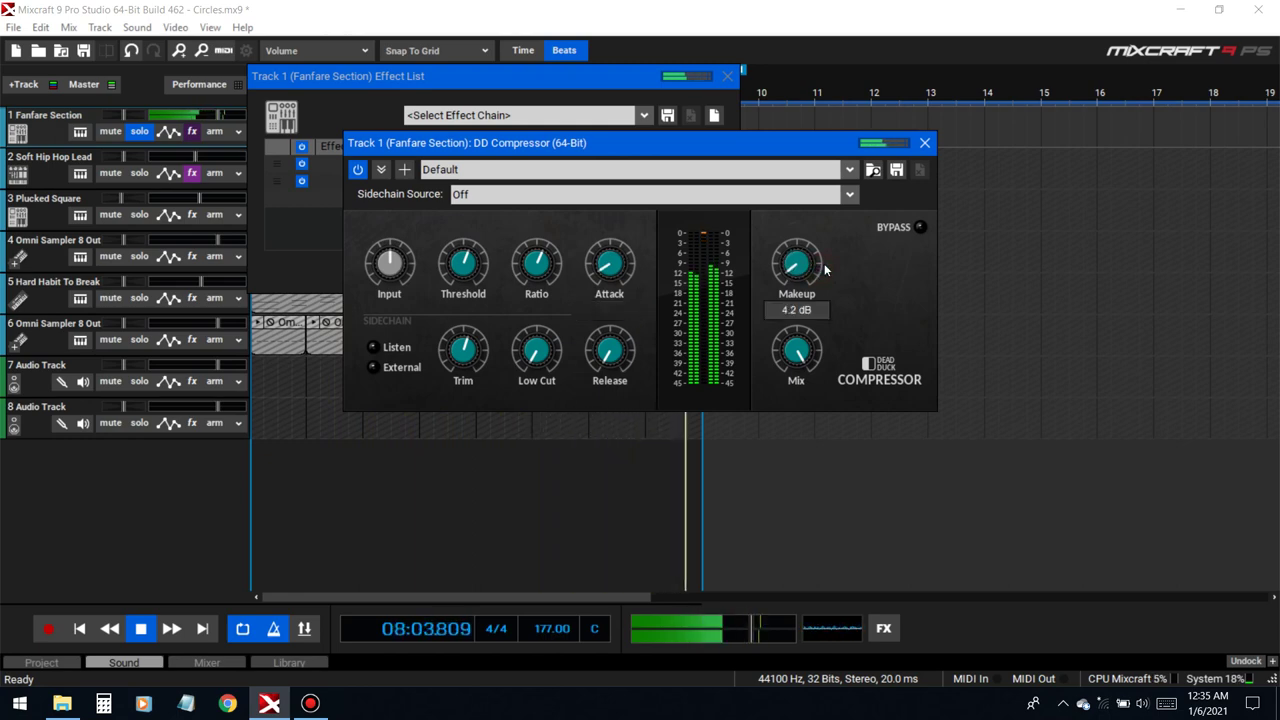
pyautogui.moveTo(631, 349)
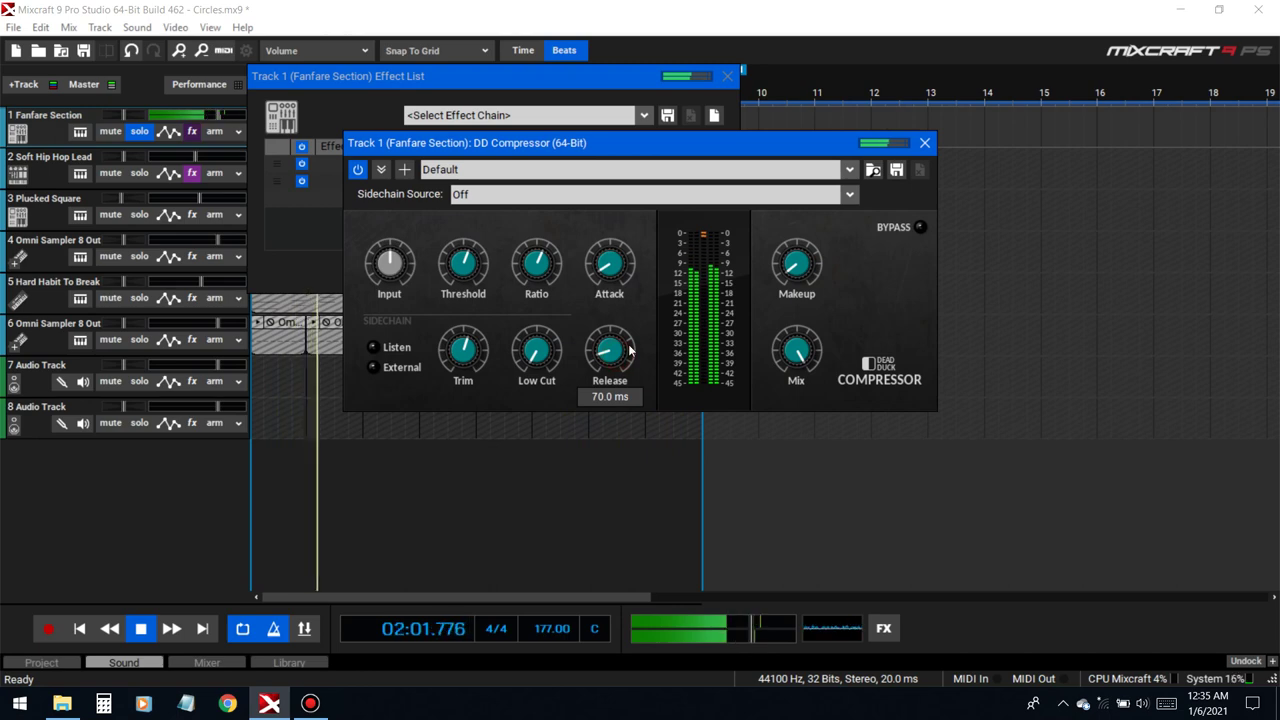
pyautogui.moveTo(786, 348); pyautogui.dragTo(782, 420)
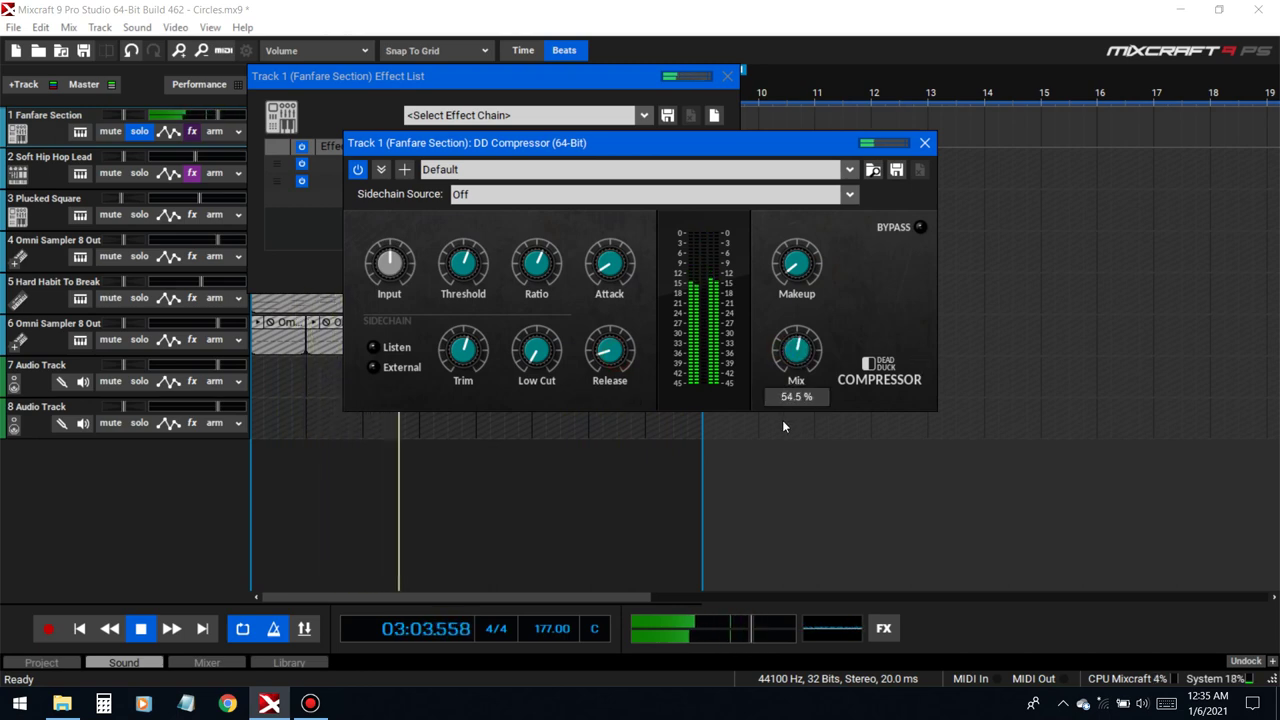
# - Unsolo the track, raise the compressor's mix to about 68.5% against the full beat, and close the compressor
pyautogui.click(145, 132)
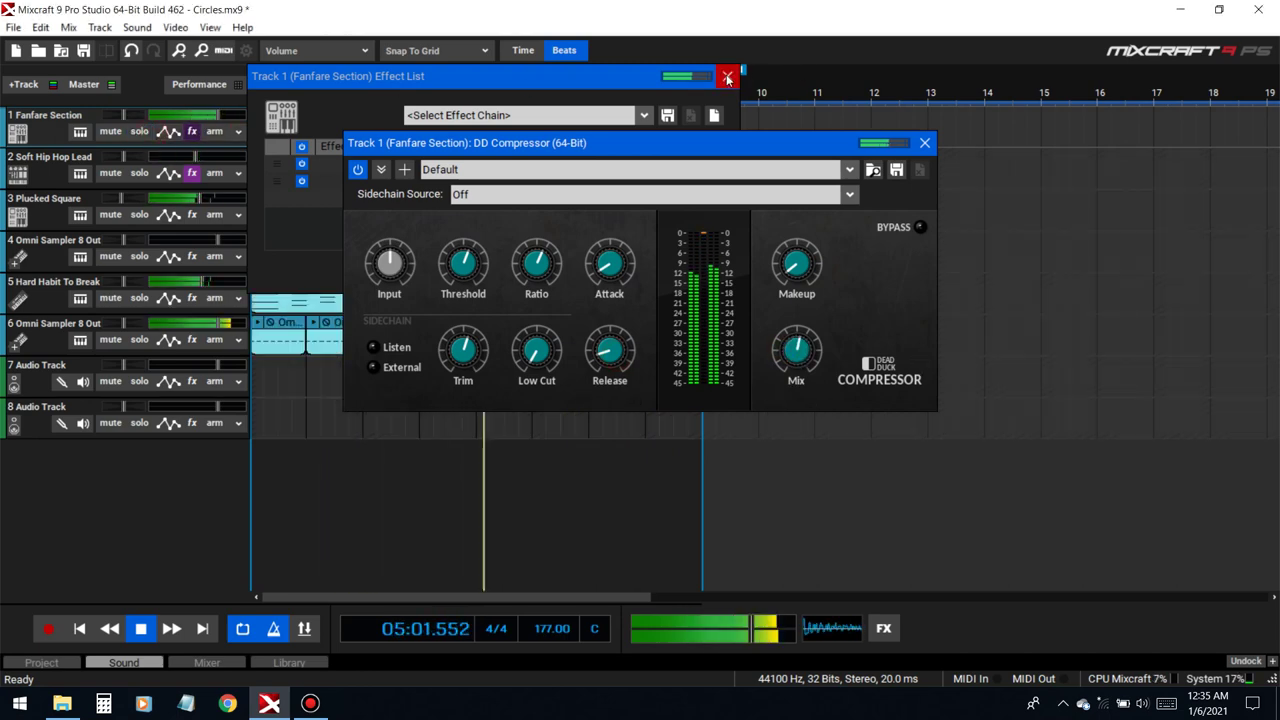
pyautogui.moveTo(806, 355); pyautogui.dragTo(783, 306)
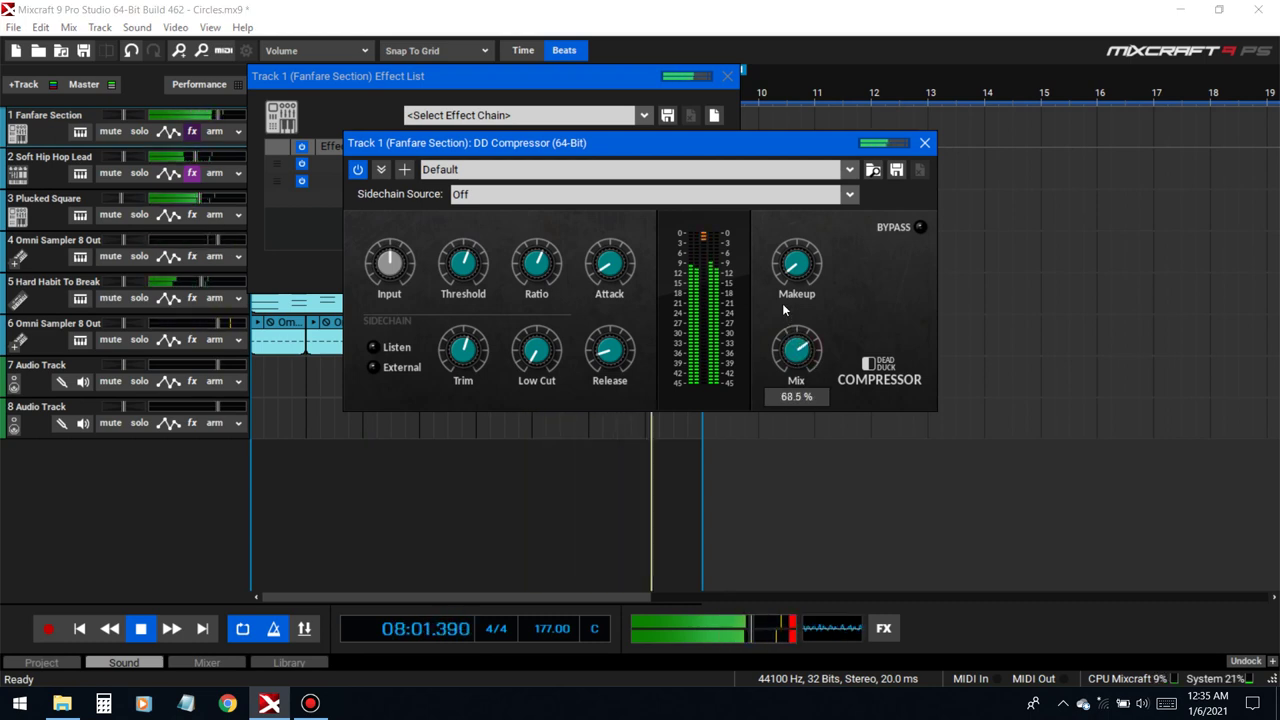
pyautogui.click(924, 142)
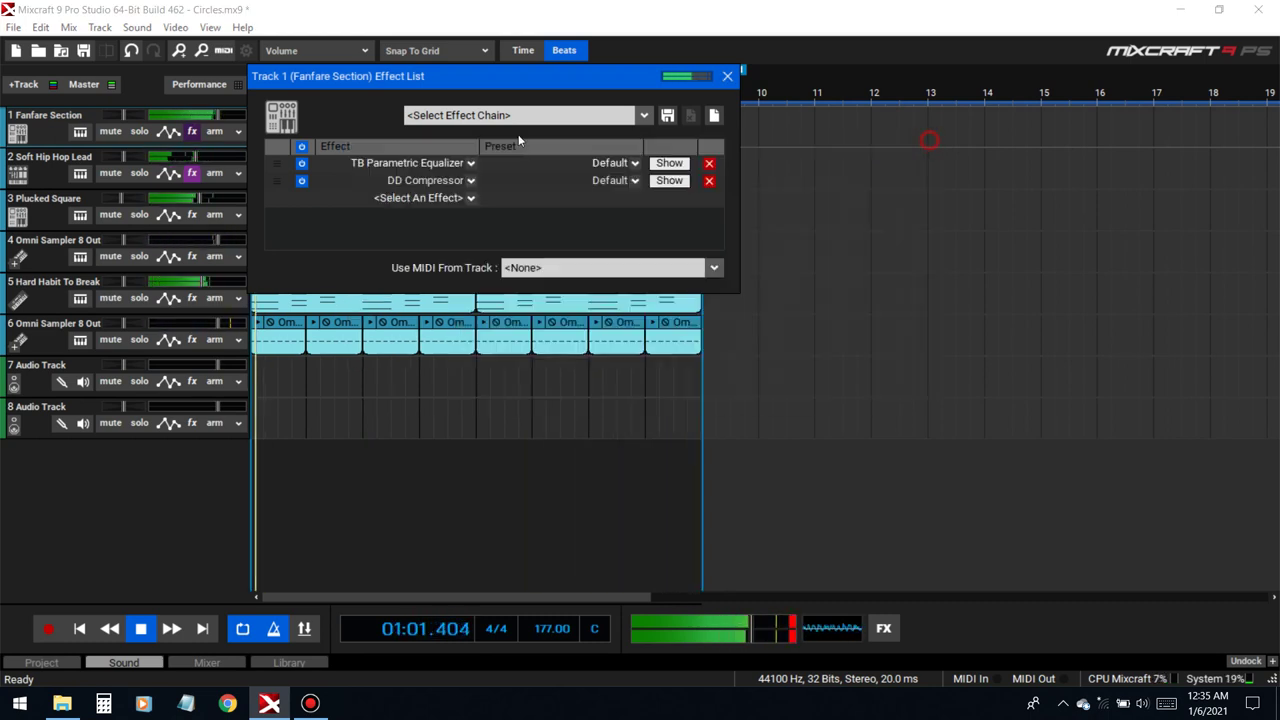
# - Reopen the equalizer and set the section 6 high shelf to about 6320 Hz at -6.6 dB, checking the track muted and soloed
pyautogui.click(669, 163)
pyautogui.moveTo(779, 288); pyautogui.dragTo(771, 300)
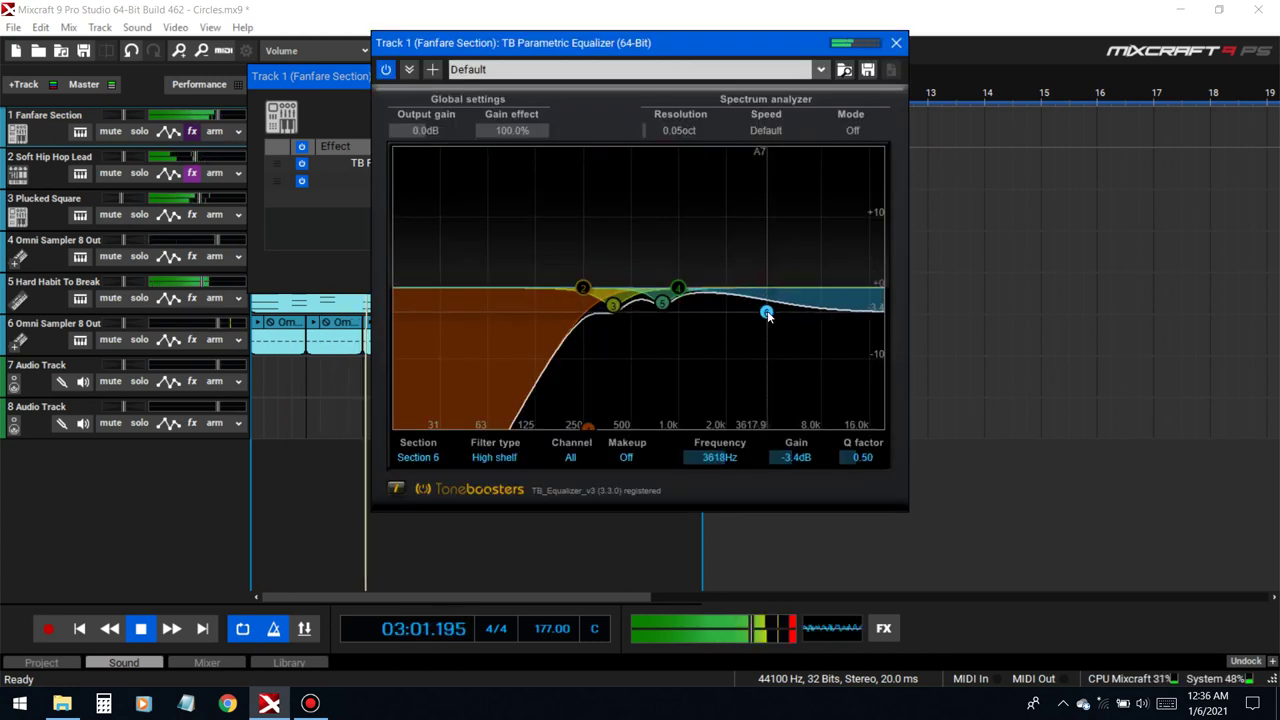
pyautogui.moveTo(766, 314); pyautogui.dragTo(807, 327)
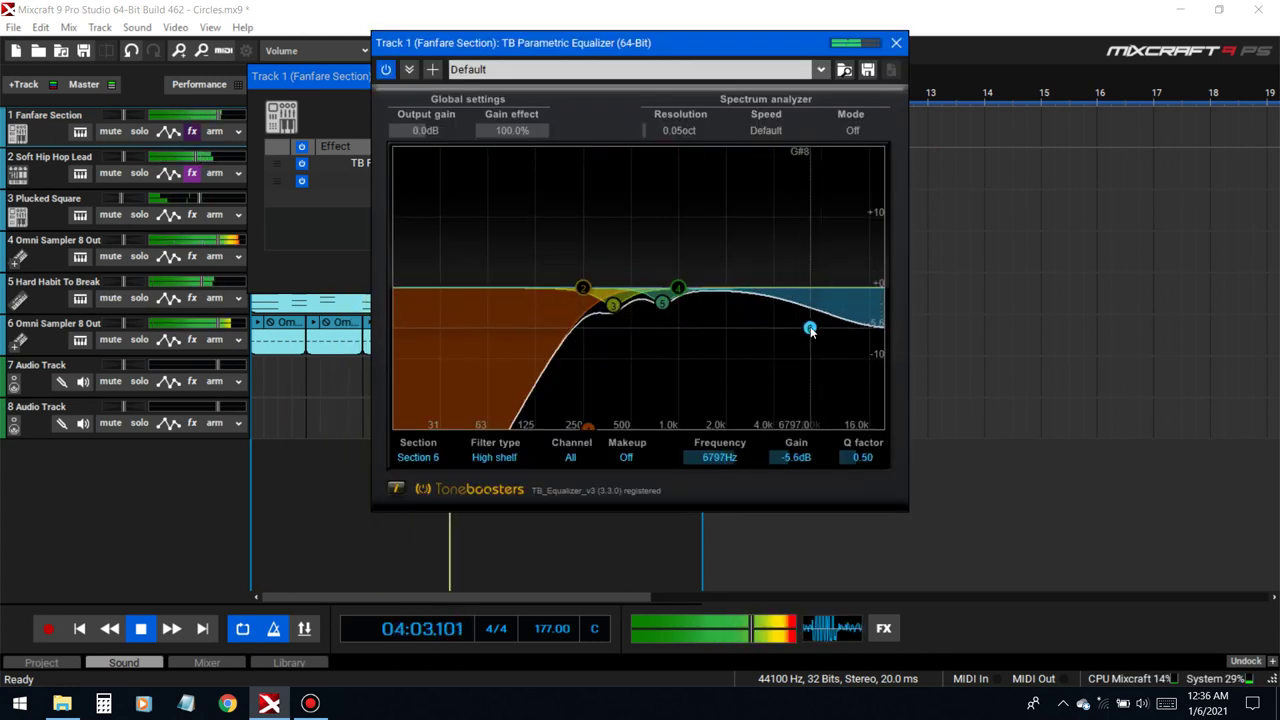
pyautogui.click(118, 132)
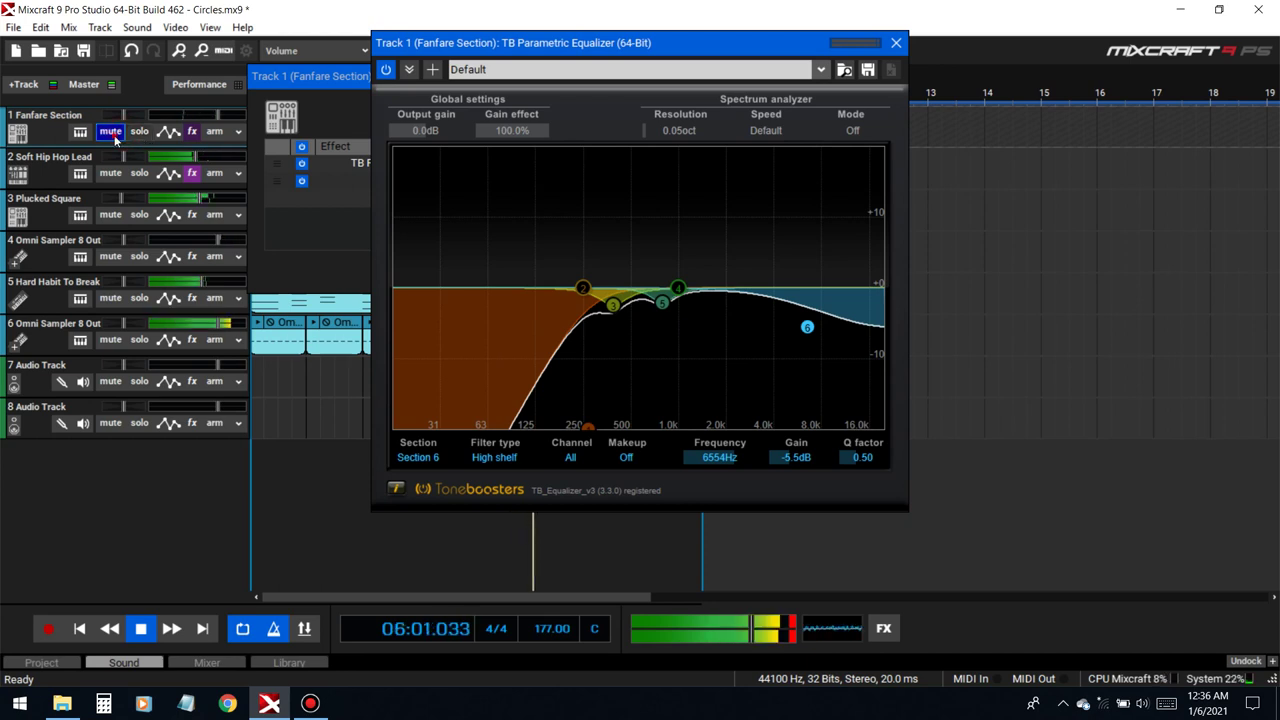
pyautogui.click(138, 132)
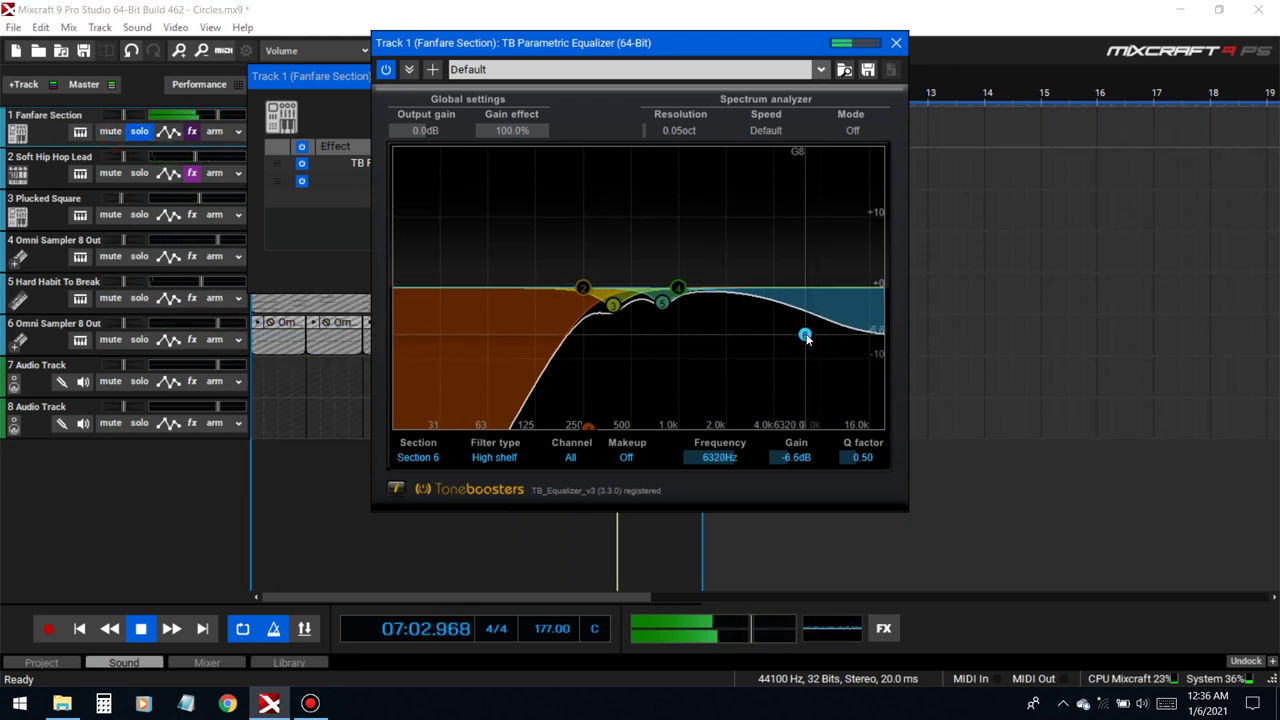
pyautogui.click(141, 131)
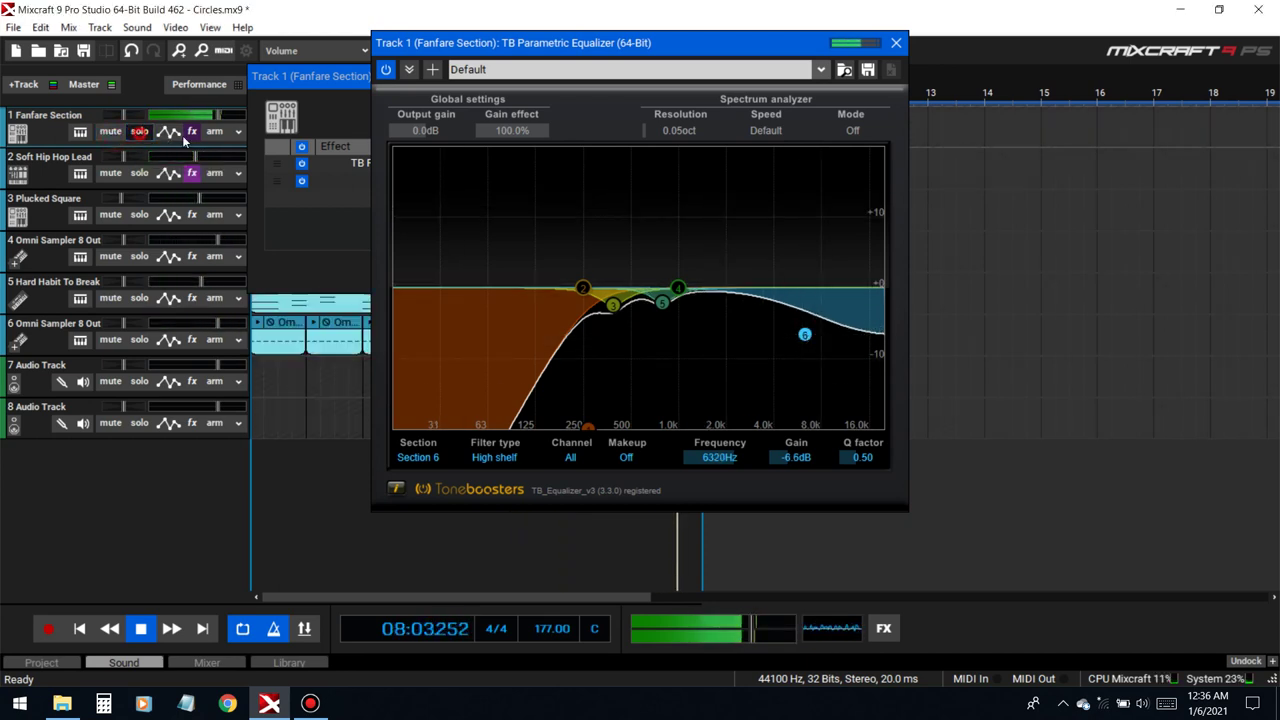
pyautogui.click(897, 42)
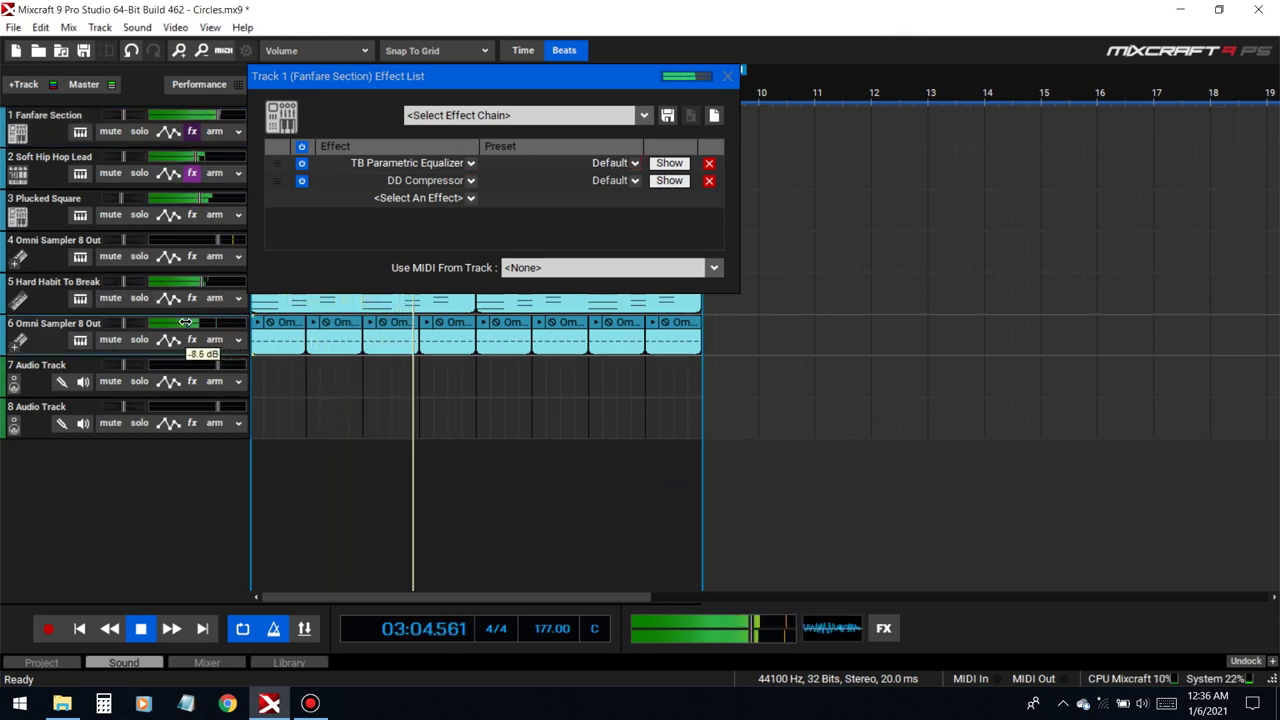
# - Lower the volumes of Omni Sampler tracks 4 and 6, with track 6 at about -8.5 dB, and close the effect list
pyautogui.moveTo(218, 239); pyautogui.dragTo(207, 239)
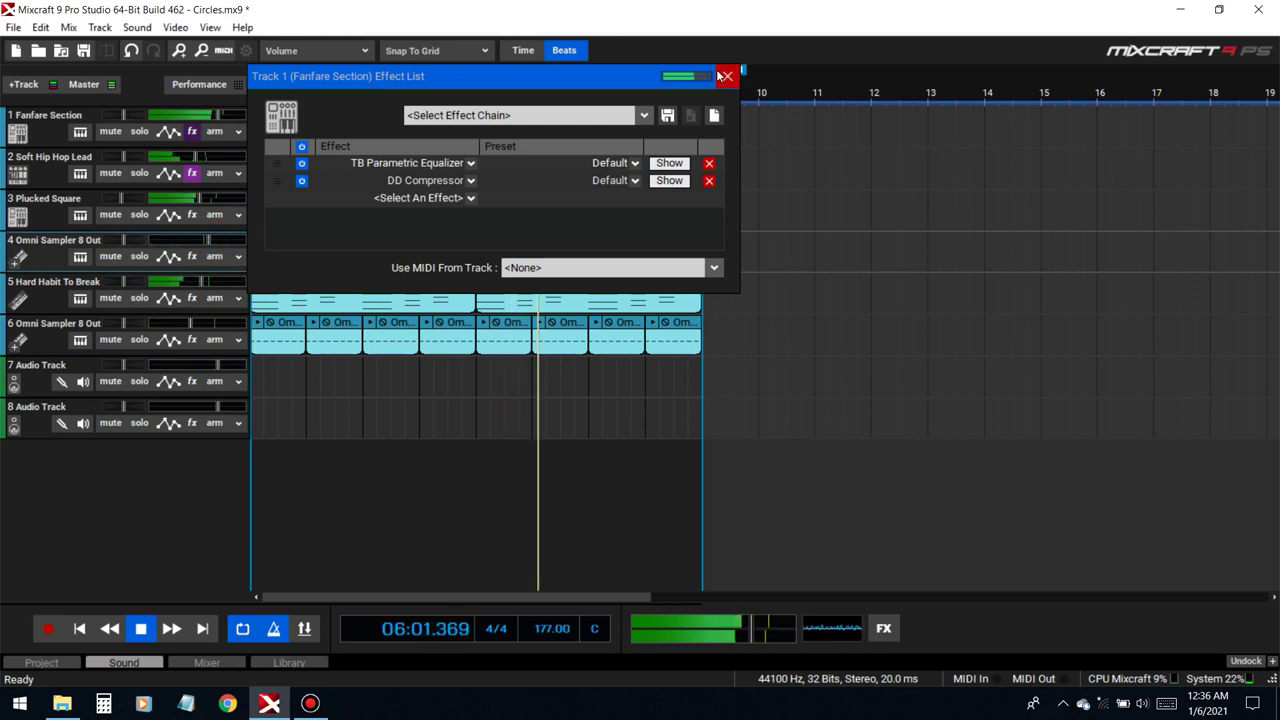
pyautogui.click(727, 76)
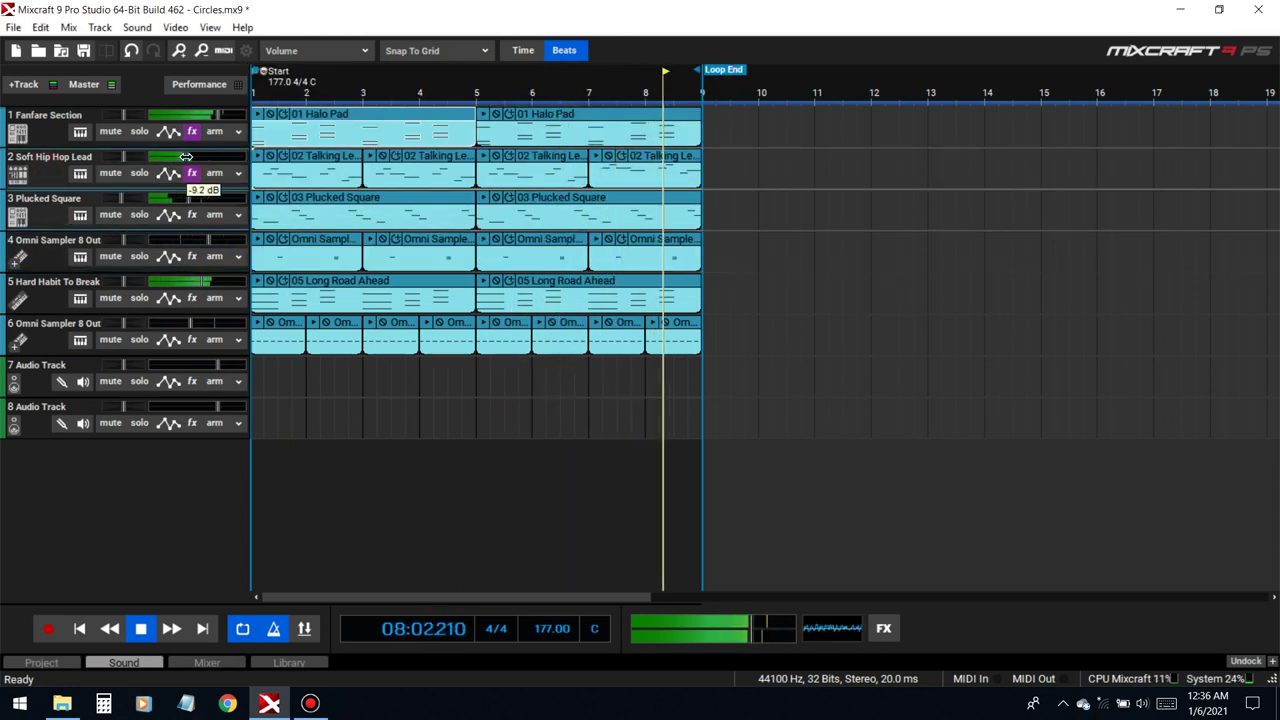
# - Lower the Fanfare Section track's volume slightly and set its DD Compressor's makeup to 6.2 dB
pyautogui.click(801, 245)
pyautogui.moveTo(217, 114); pyautogui.dragTo(210, 112)
pyautogui.click(192, 131)
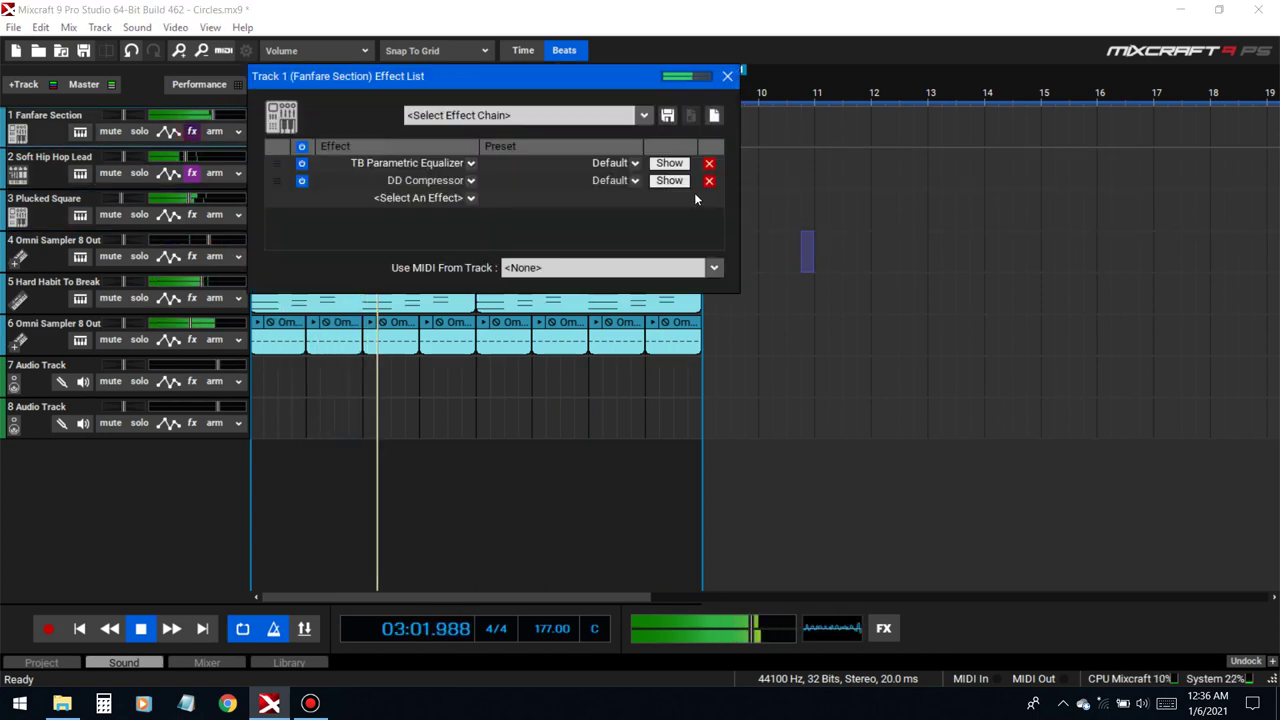
pyautogui.click(669, 180)
pyautogui.moveTo(795, 343)
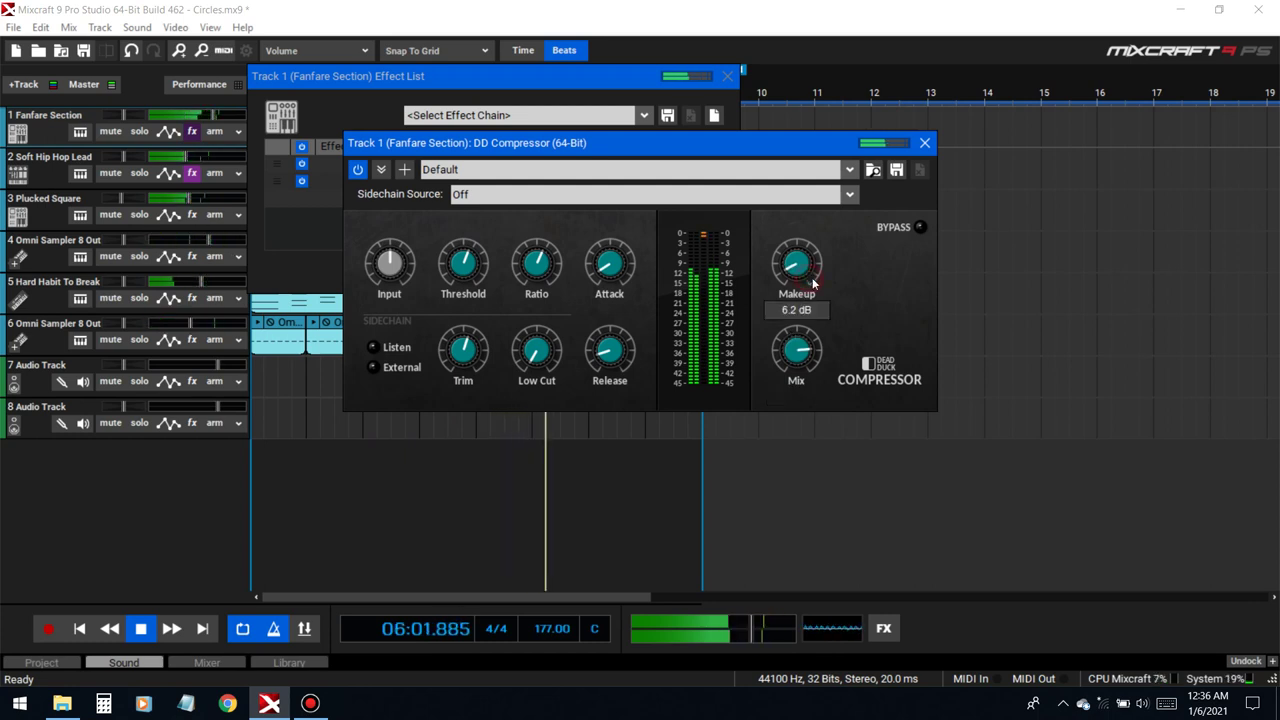
# - Fine-tune the compressor's threshold with Fanfare Section soloed, compare it bypassed, unsolo, close the effect windows and stop playback
pyautogui.click(140, 132)
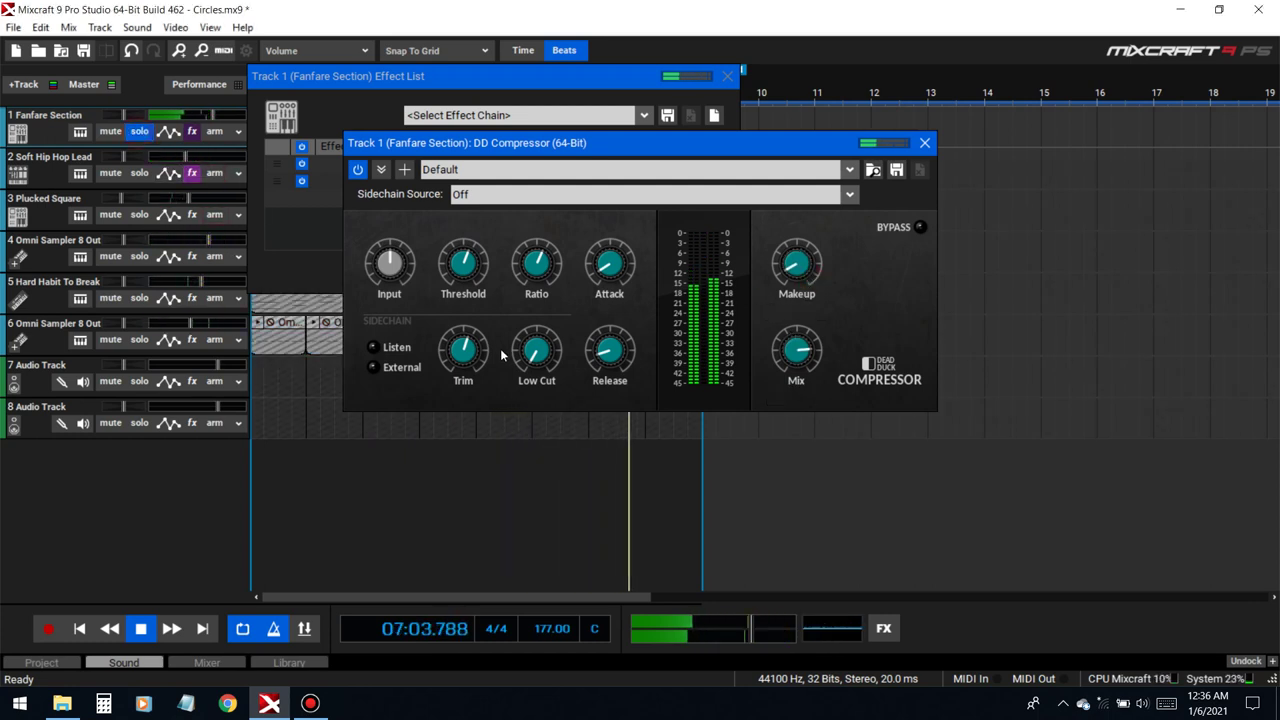
pyautogui.moveTo(464, 281)
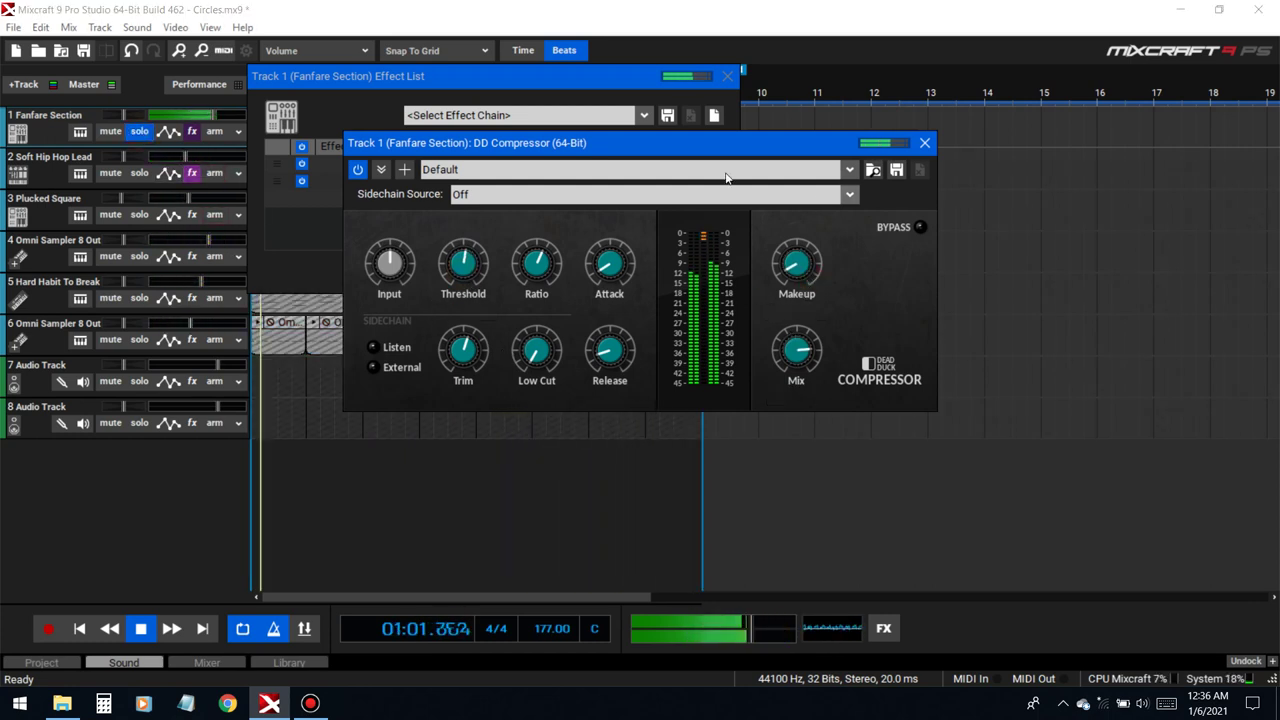
pyautogui.click(360, 169)
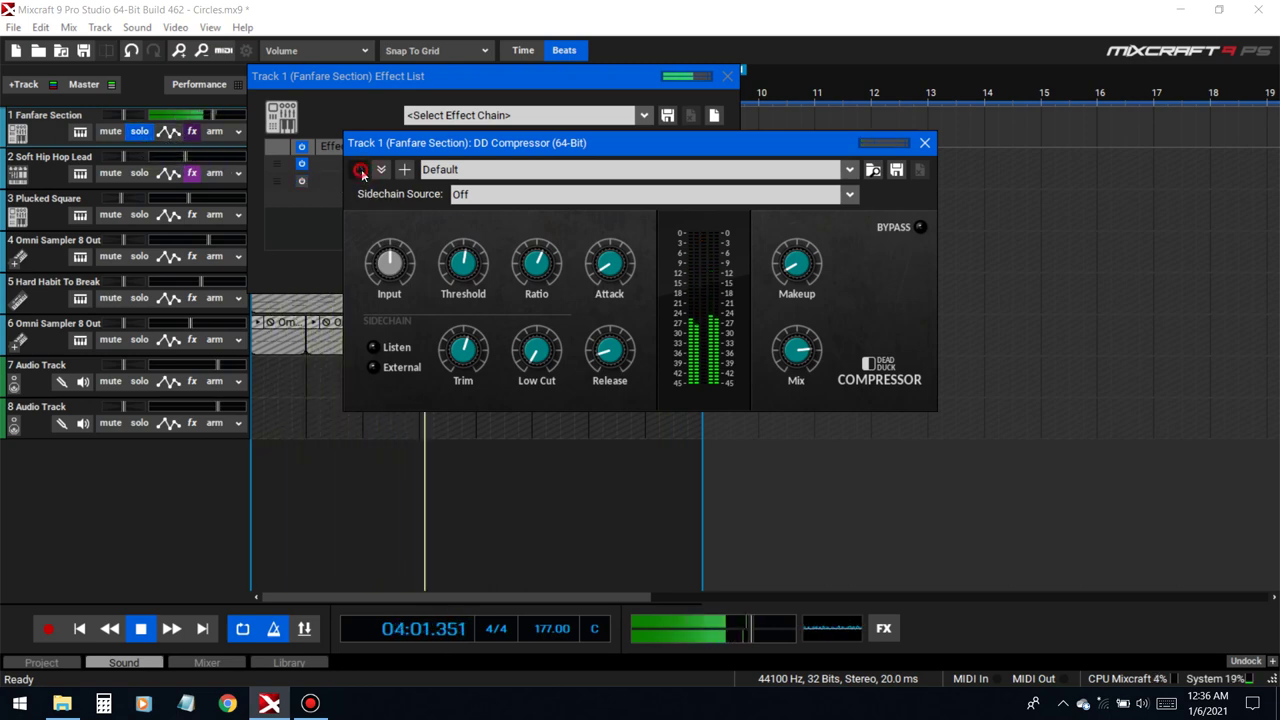
pyautogui.click(142, 137)
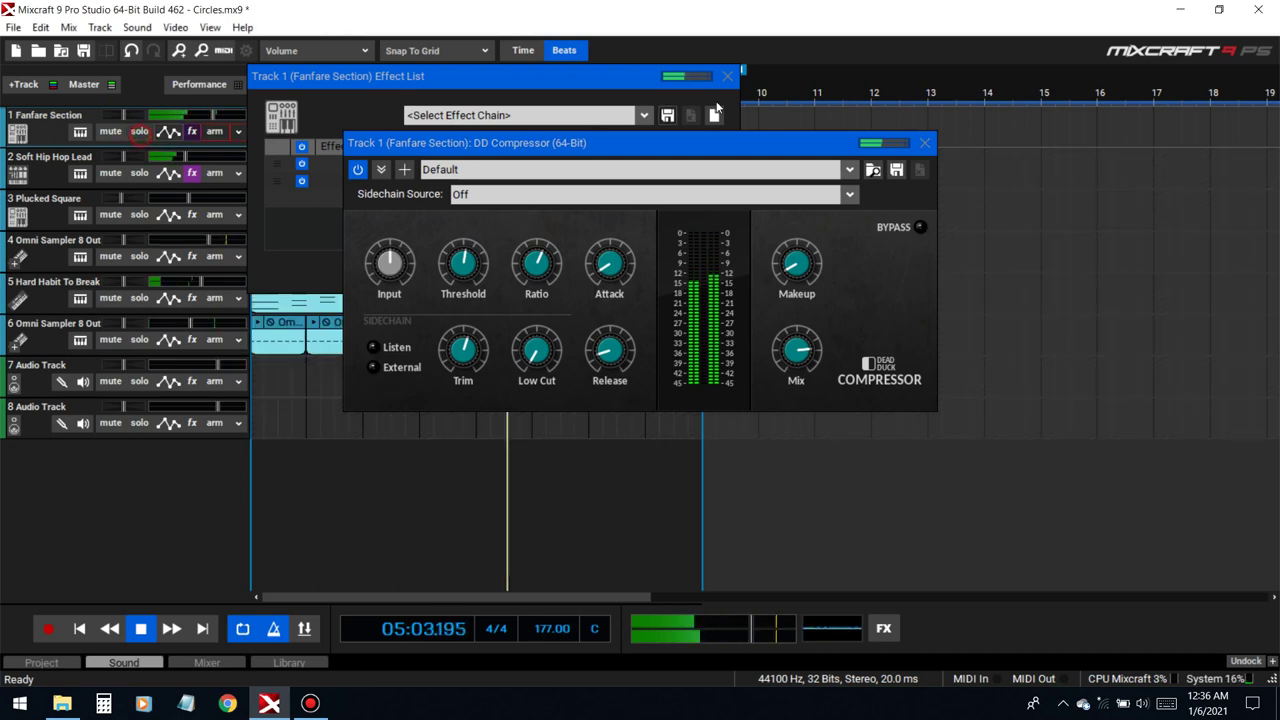
pyautogui.click(727, 76)
pyautogui.click(925, 144)
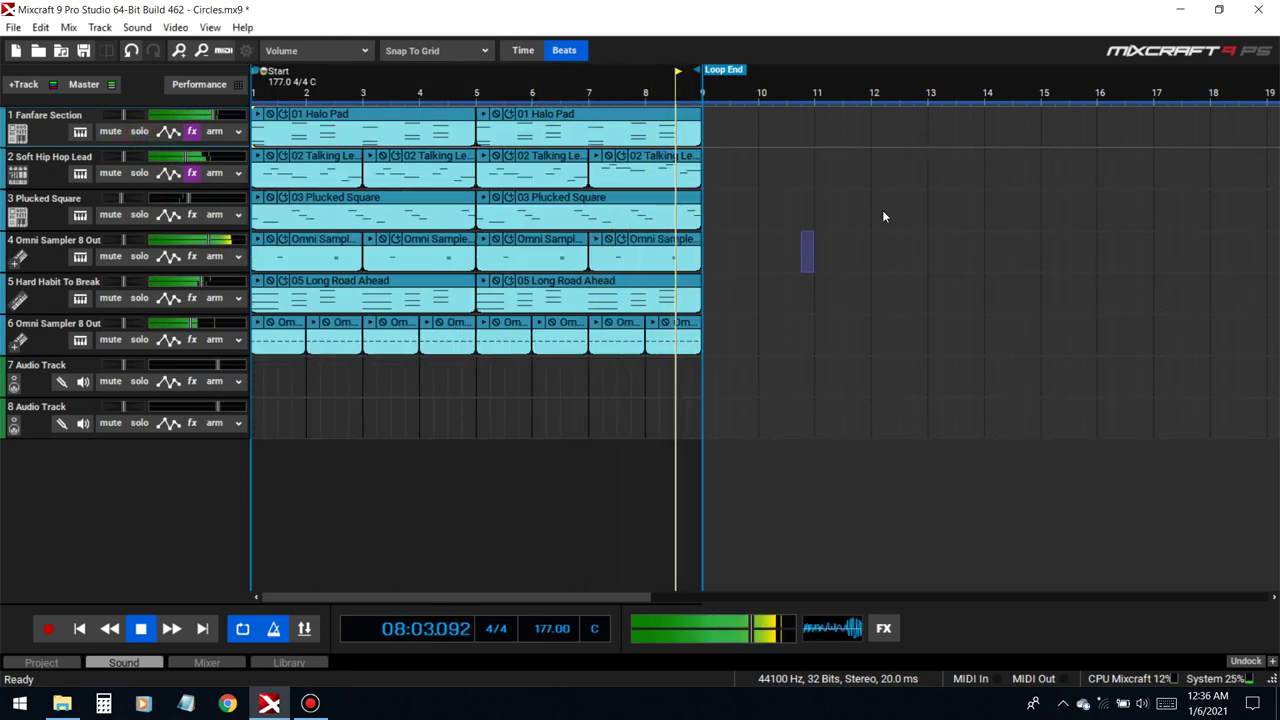
pyautogui.press('space')
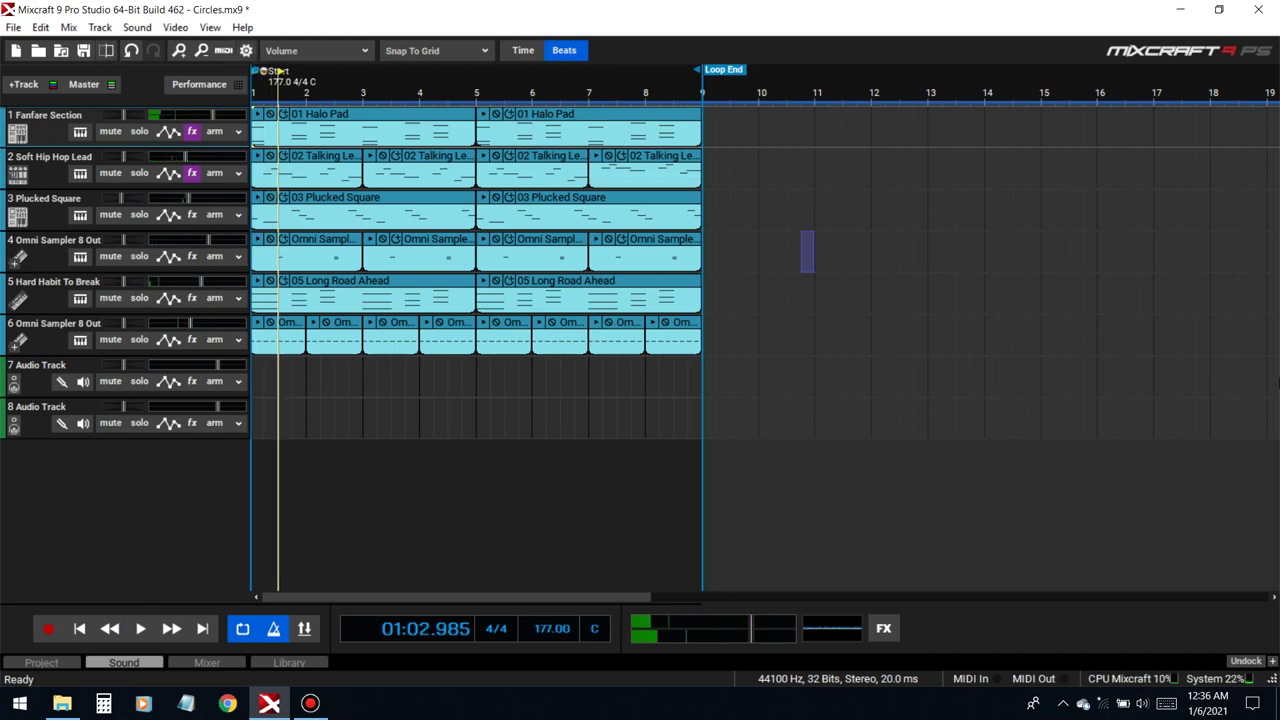
# - Preview the first Long Road Ahead clip and add a TB Parametric Equalizer to the Hard Habit To Break track
pyautogui.click(256, 282)
pyautogui.click(190, 300)
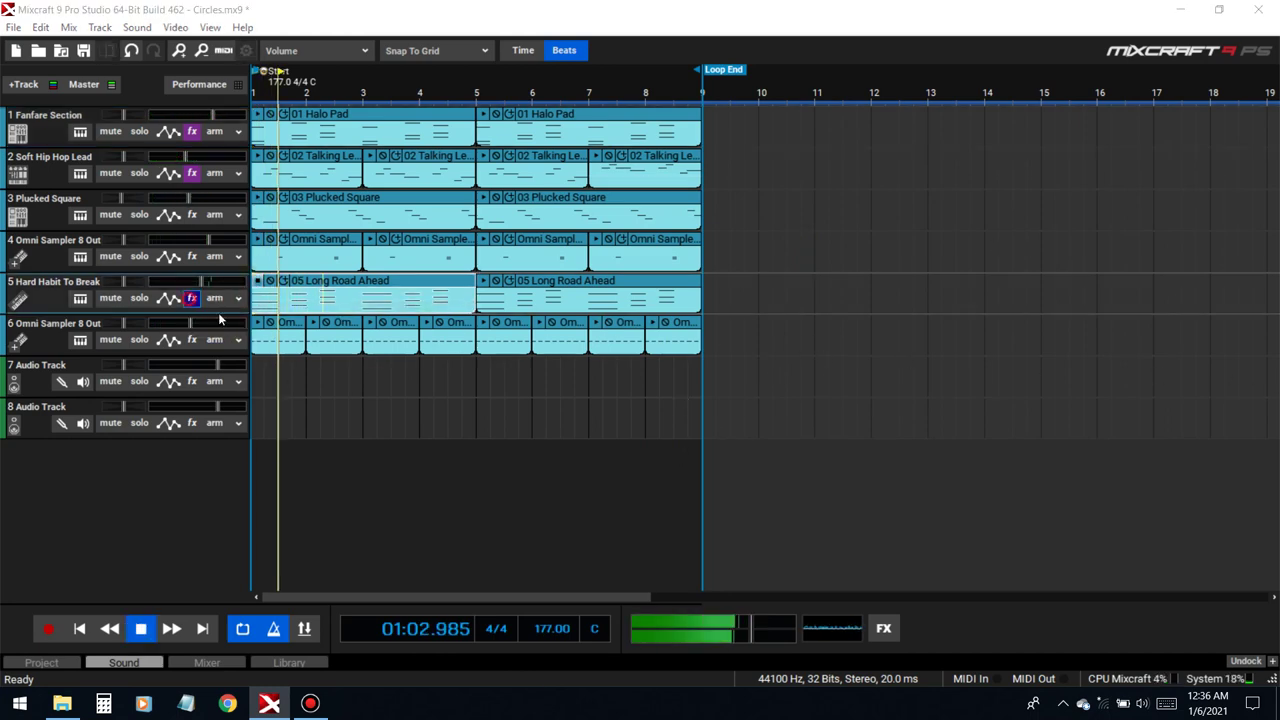
pyautogui.moveTo(468, 367)
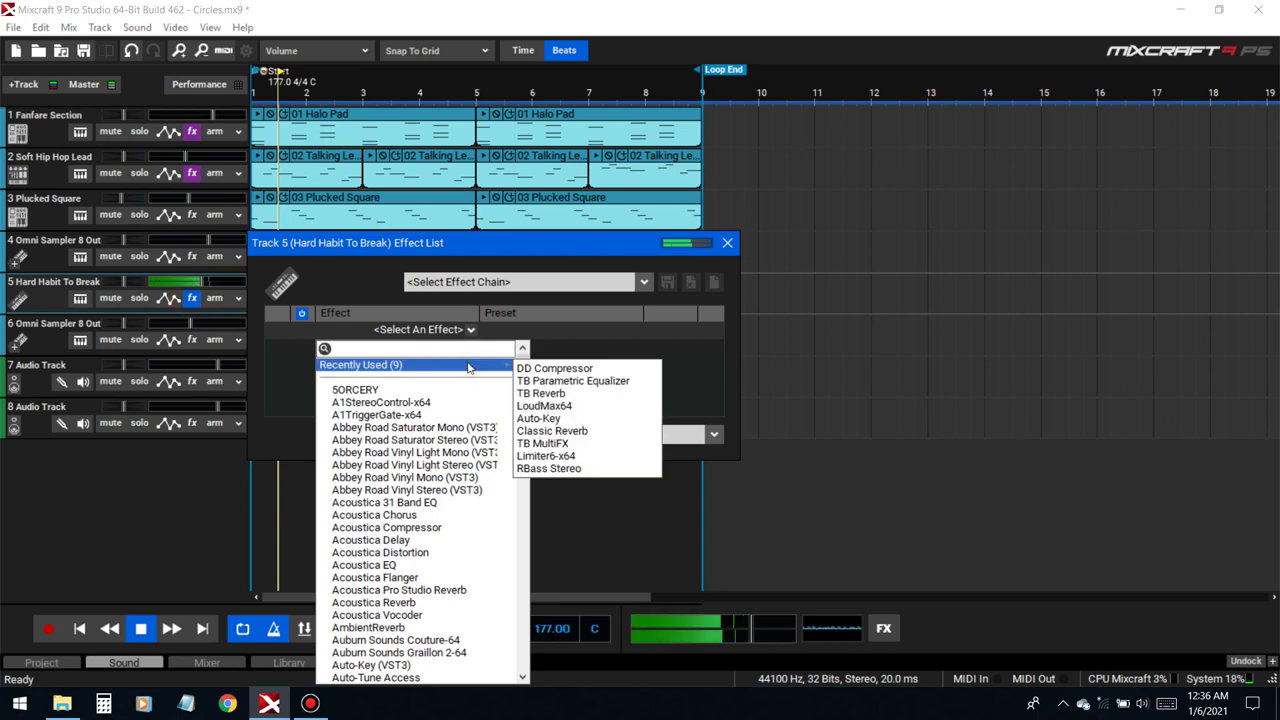
pyautogui.click(570, 381)
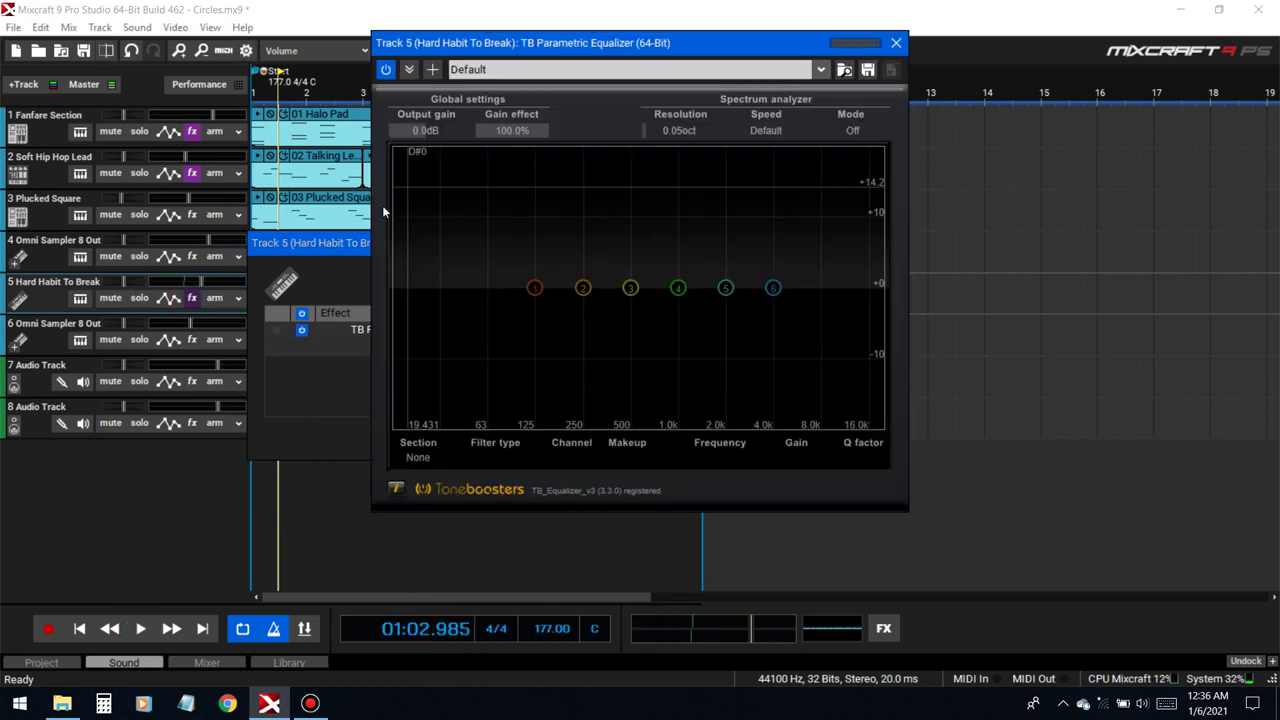
pyautogui.click(340, 244)
pyautogui.click(731, 243)
pyautogui.moveTo(496, 50); pyautogui.dragTo(688, 62)
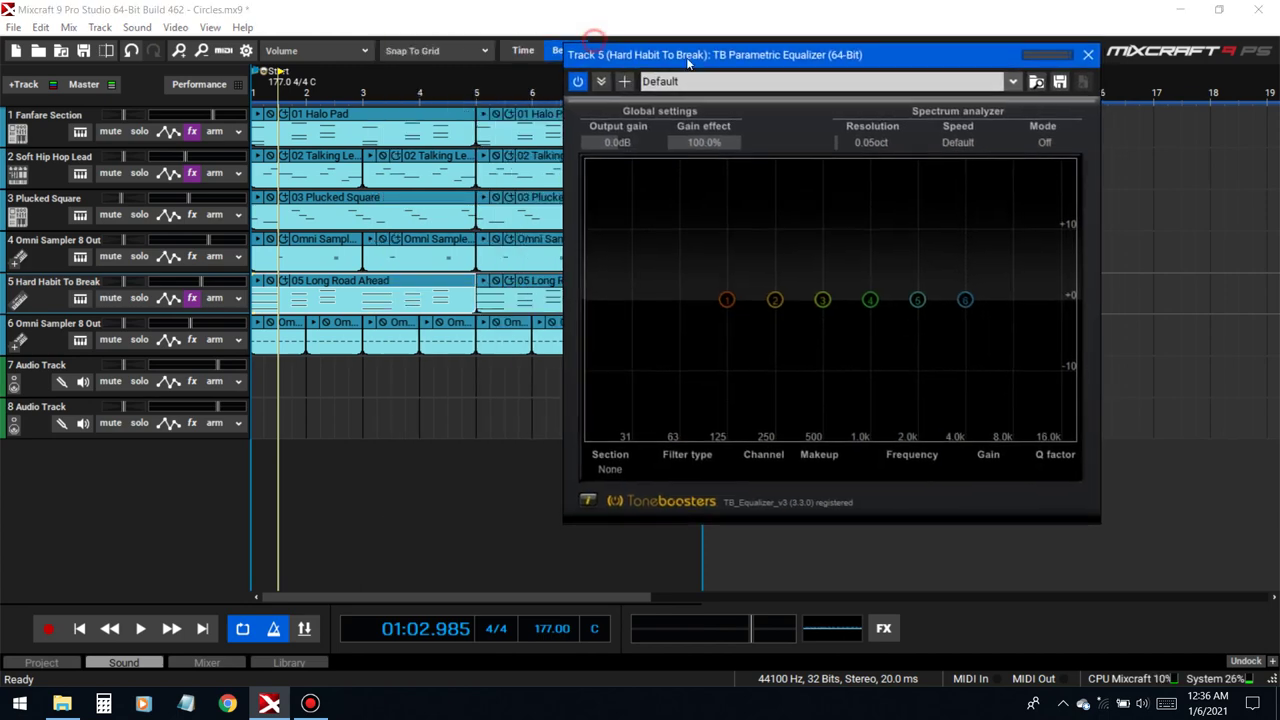
# - Add a second TB Parametric Equalizer to Fanfare Section ahead of its compressor, and close the Hard Habit To Break equalizer
pyautogui.click(192, 131)
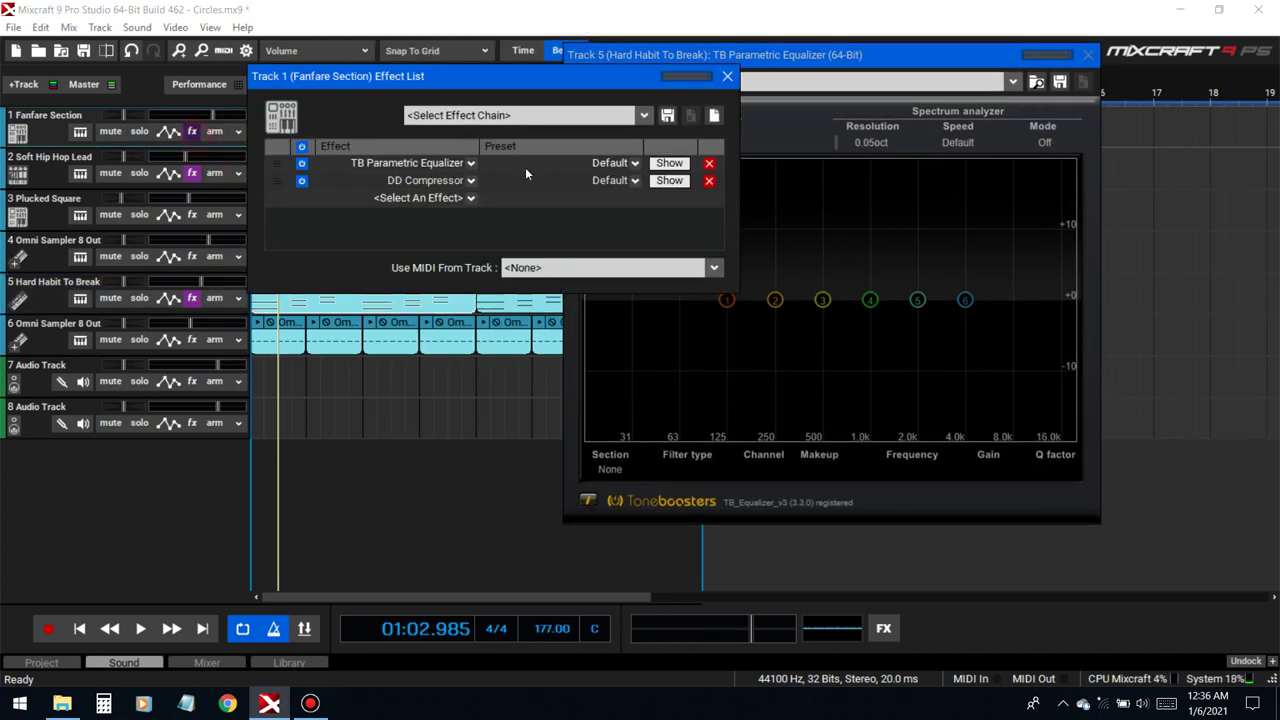
pyautogui.click(654, 168)
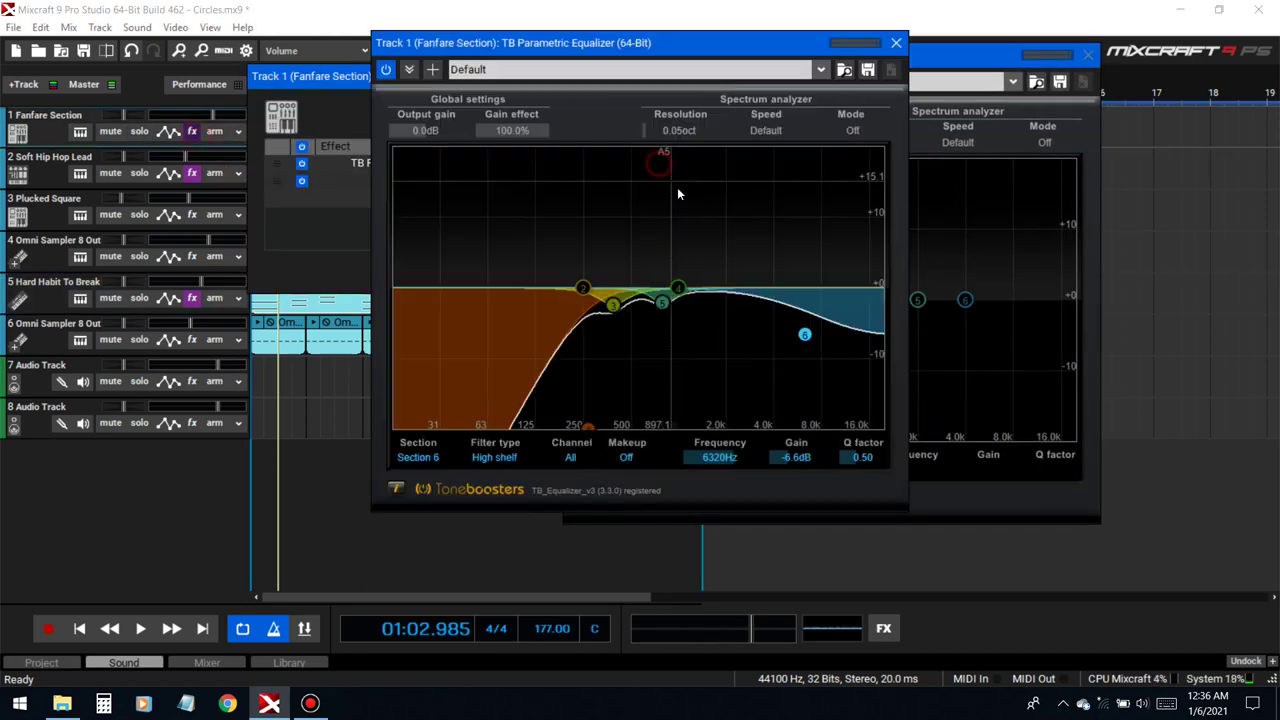
pyautogui.click(893, 38)
pyautogui.click(430, 199)
pyautogui.moveTo(445, 237)
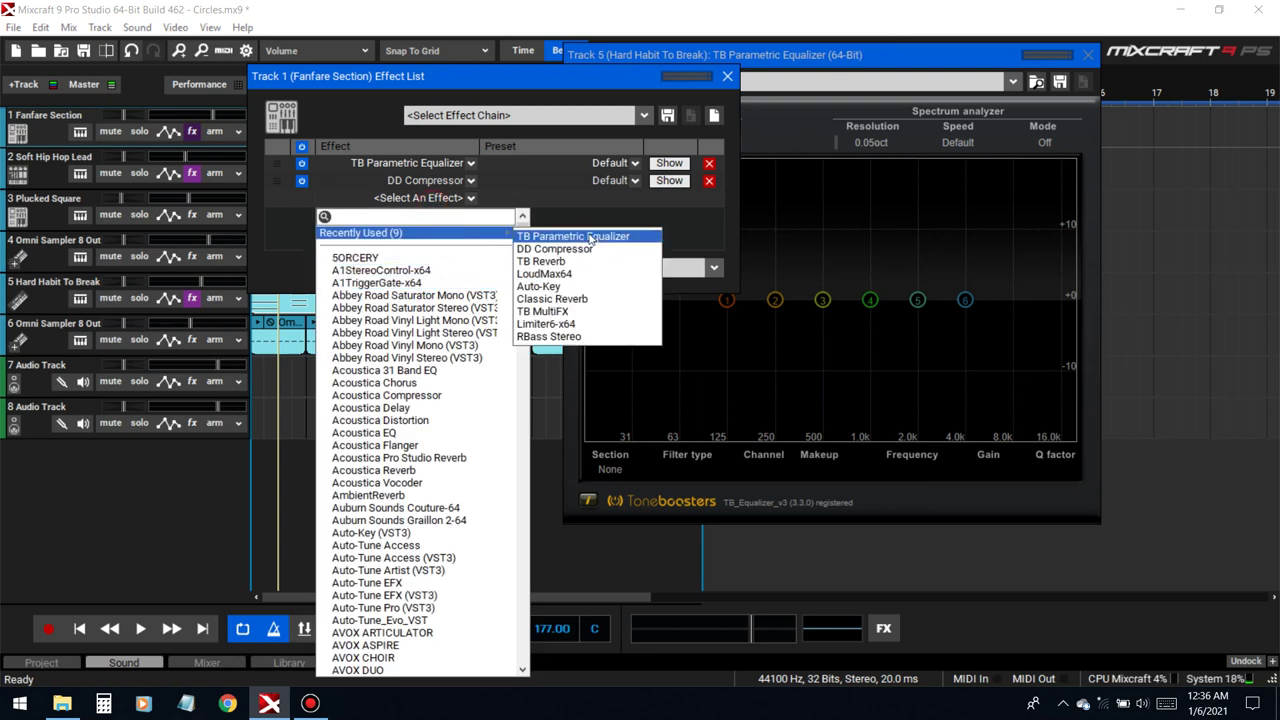
pyautogui.click(590, 236)
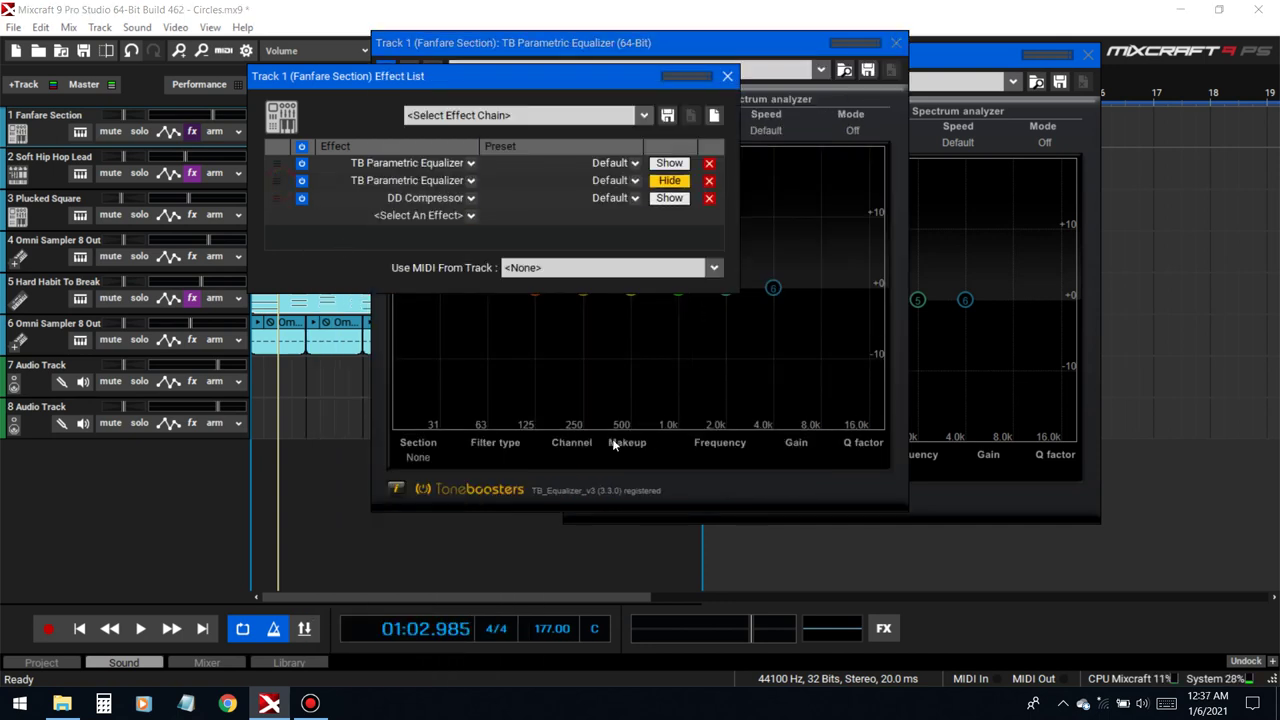
pyautogui.click(779, 55)
pyautogui.click(1088, 55)
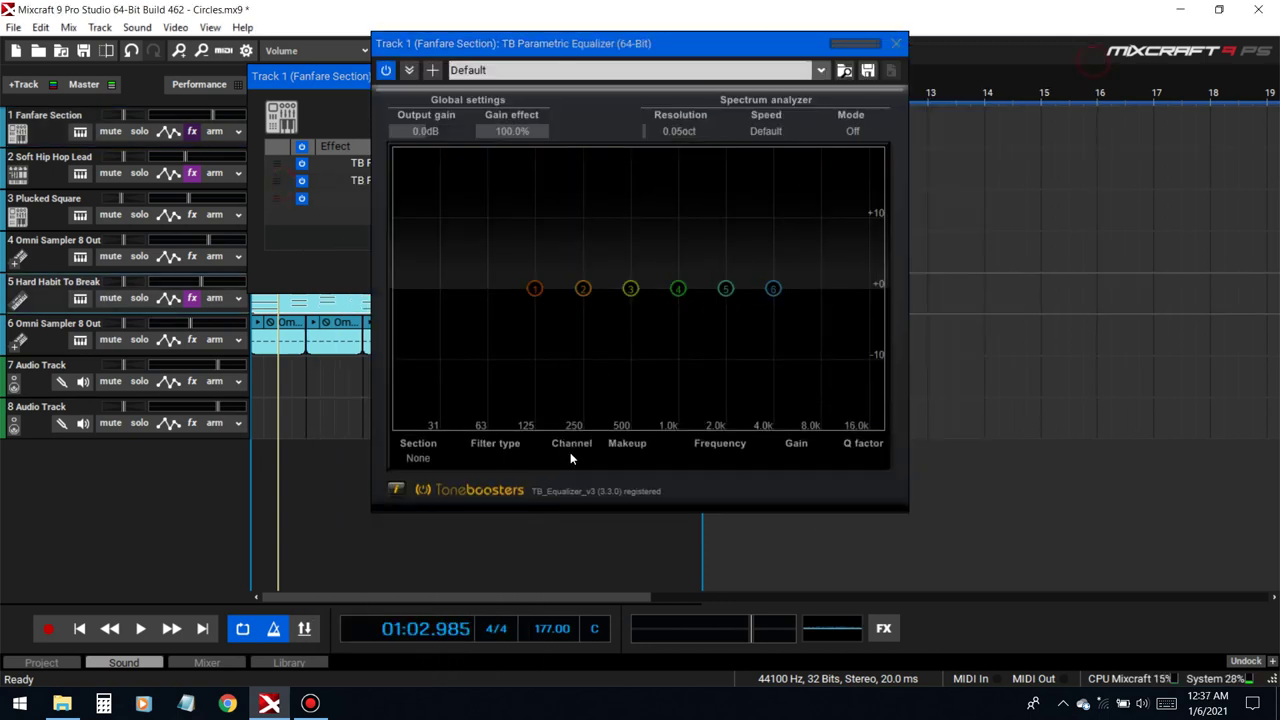
# - Play the beat briefly from the start with the new Fanfare Section equalizer flat, and stop playback
pyautogui.click(566, 453)
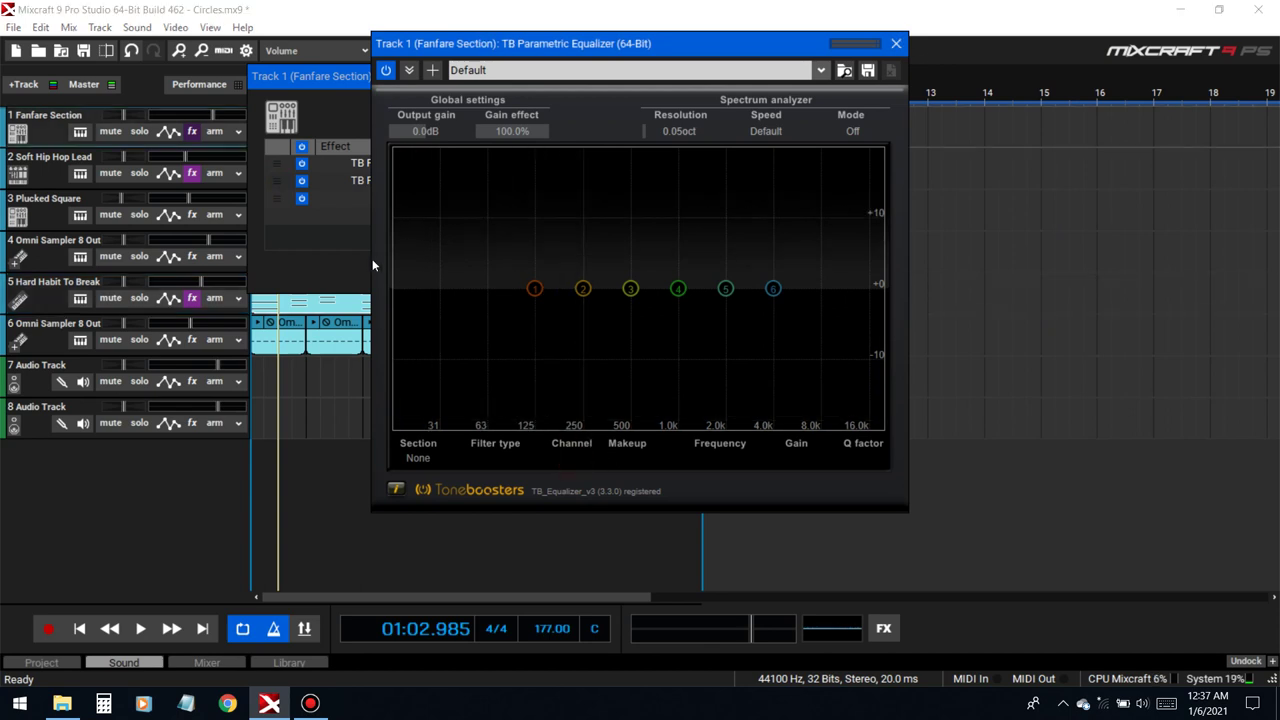
pyautogui.click(367, 259)
pyautogui.click(80, 632)
pyautogui.press('space')
pyautogui.click(594, 484)
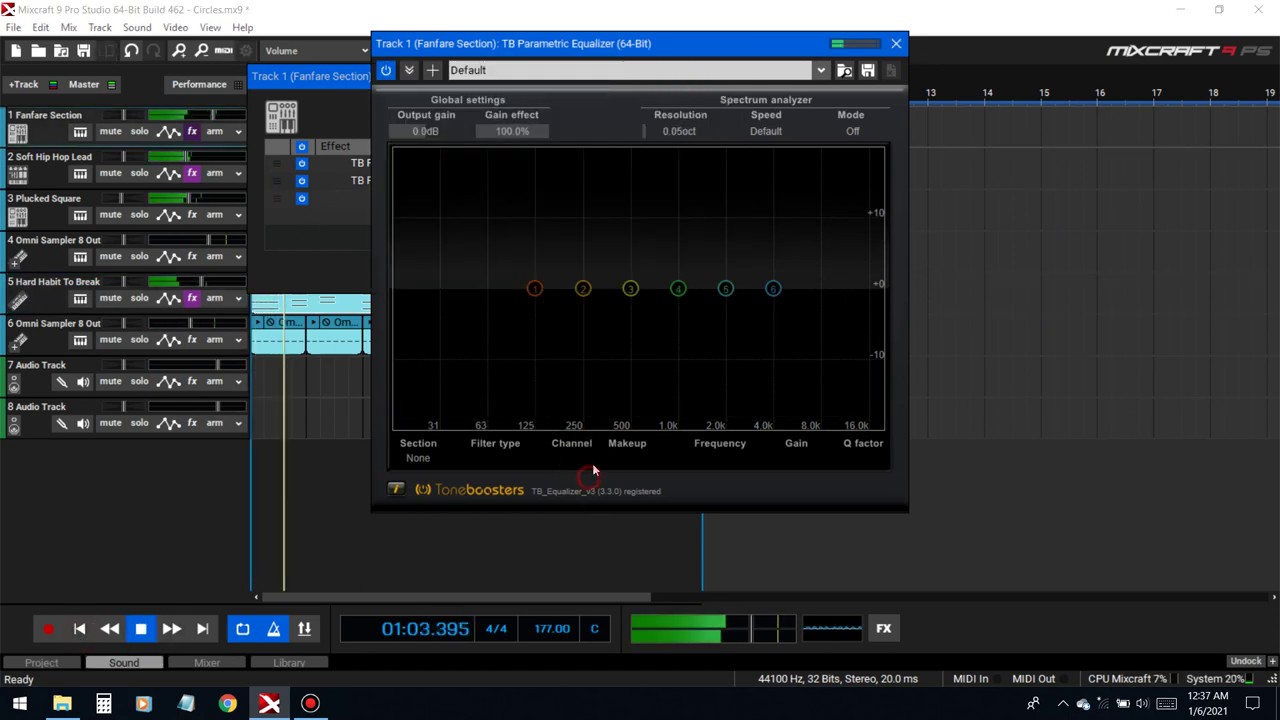
pyautogui.click(141, 628)
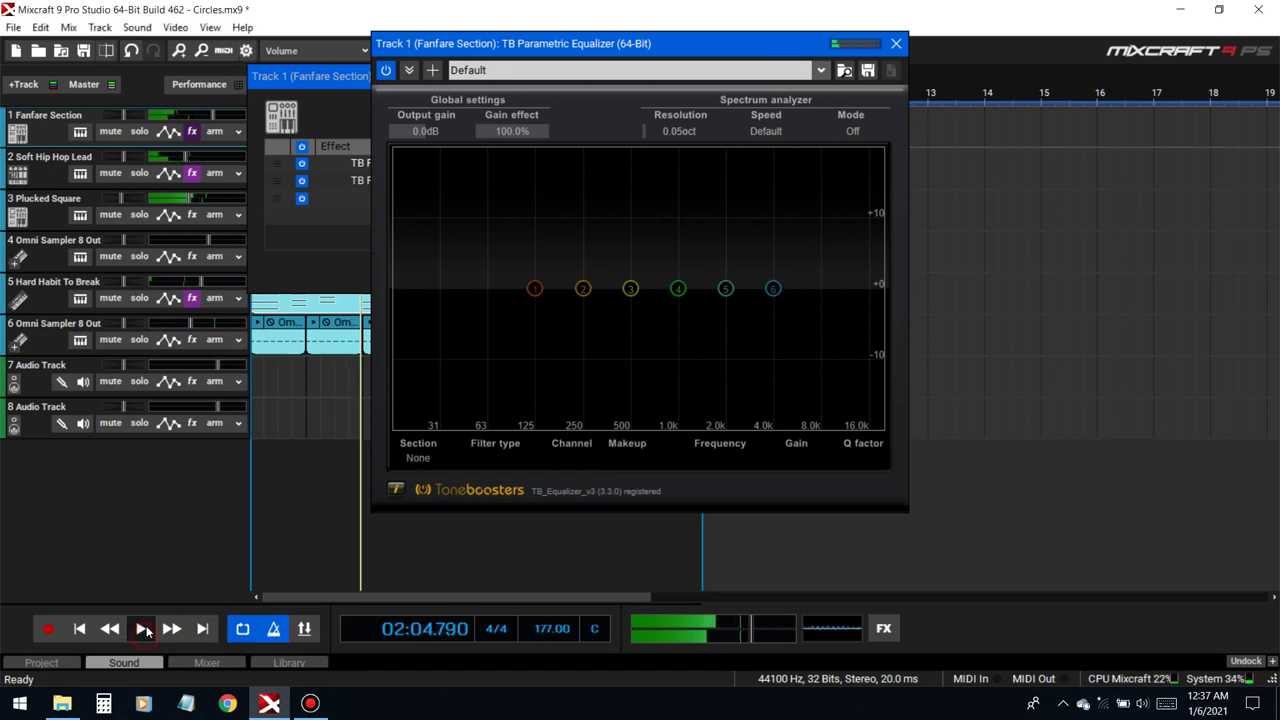
# - Set the new equalizer's section 2 analog bell to the Mid channel at about 514 Hz and -4.1 dB
pyautogui.moveTo(583, 288); pyautogui.dragTo(588, 305)
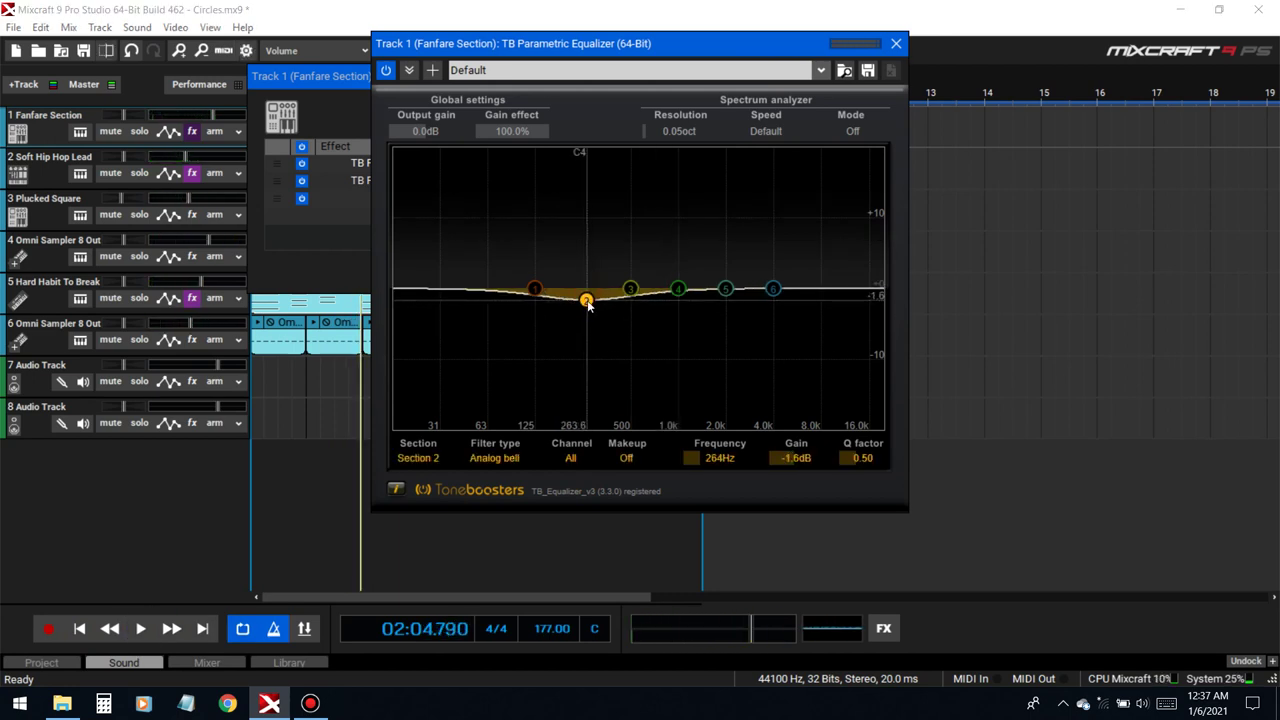
pyautogui.click(567, 458)
pyautogui.click(585, 495)
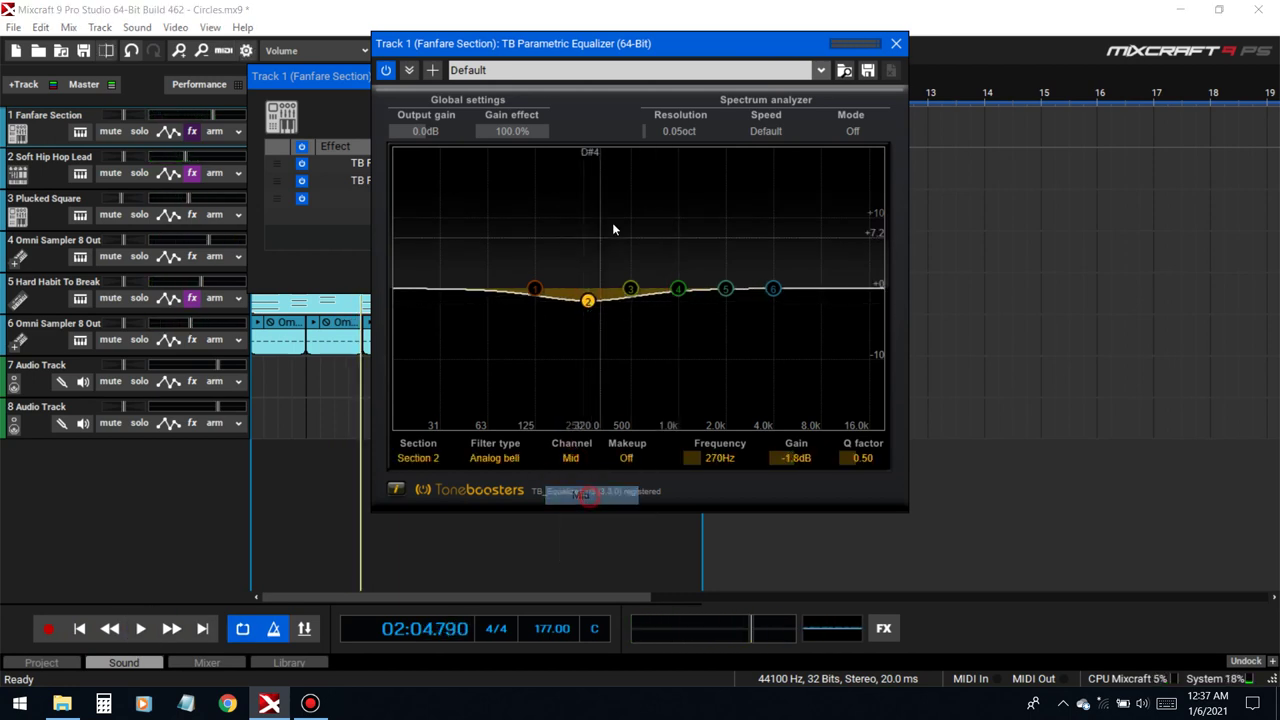
pyautogui.moveTo(588, 300); pyautogui.dragTo(632, 317)
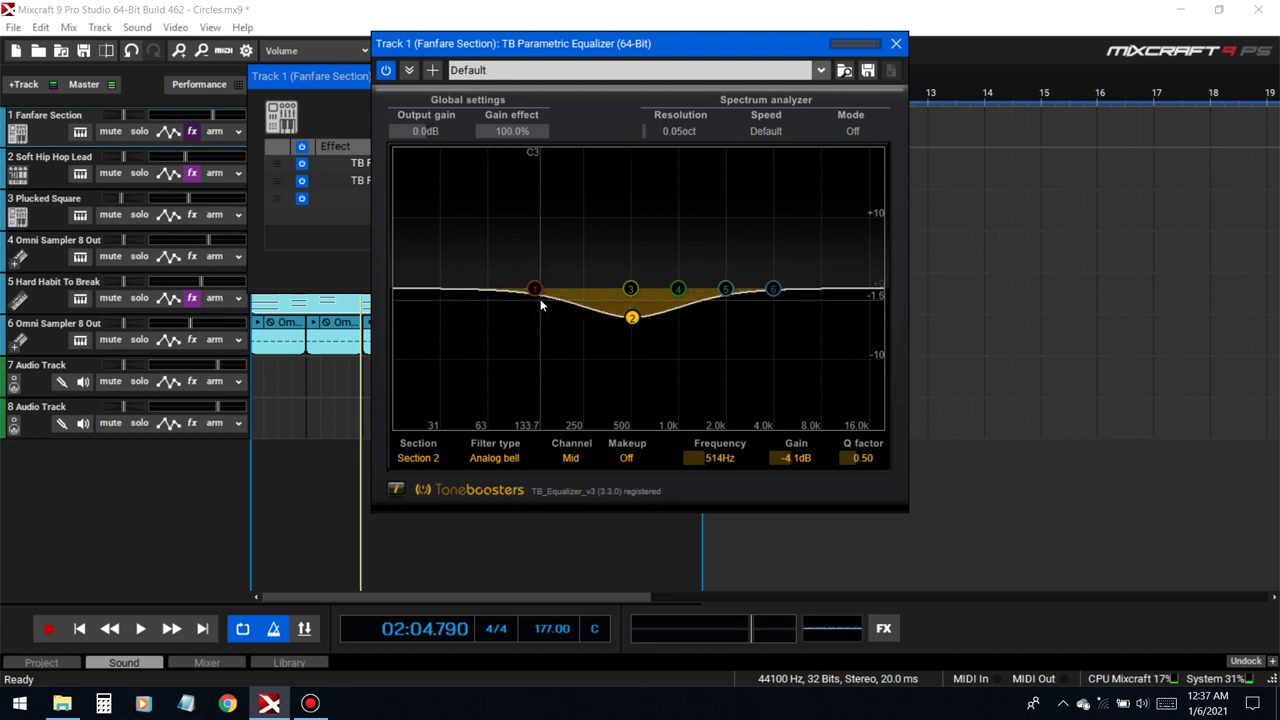
# - Set section 1 to a Low cut on the Mid channel at about 85 Hz with a Q factor of 0.57
pyautogui.moveTo(536, 291); pyautogui.dragTo(484, 426)
pyautogui.click(571, 458)
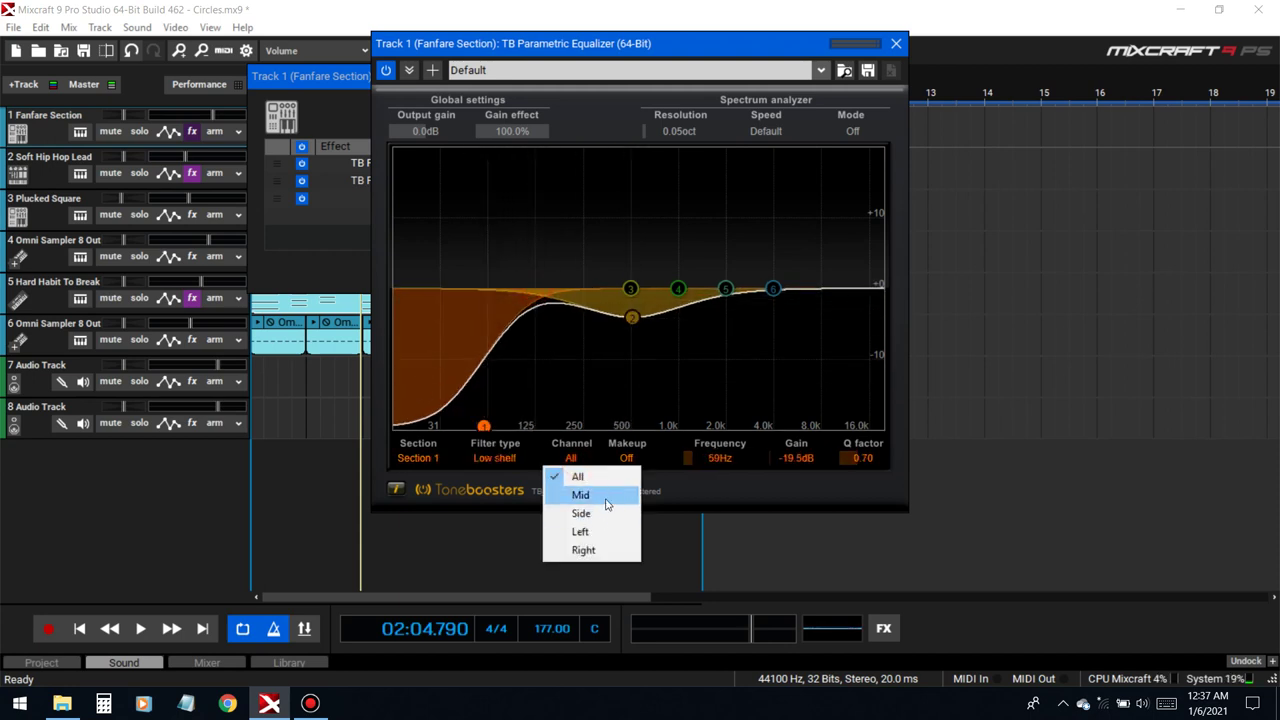
pyautogui.click(607, 495)
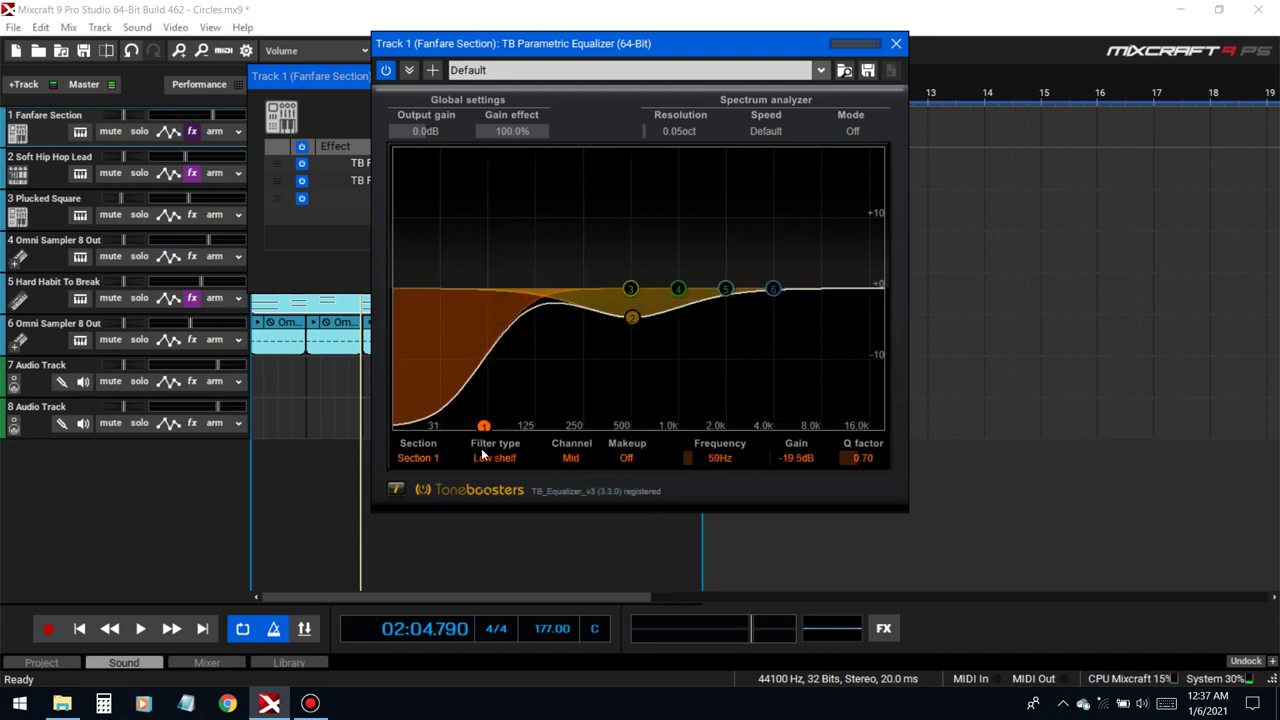
pyautogui.click(483, 460)
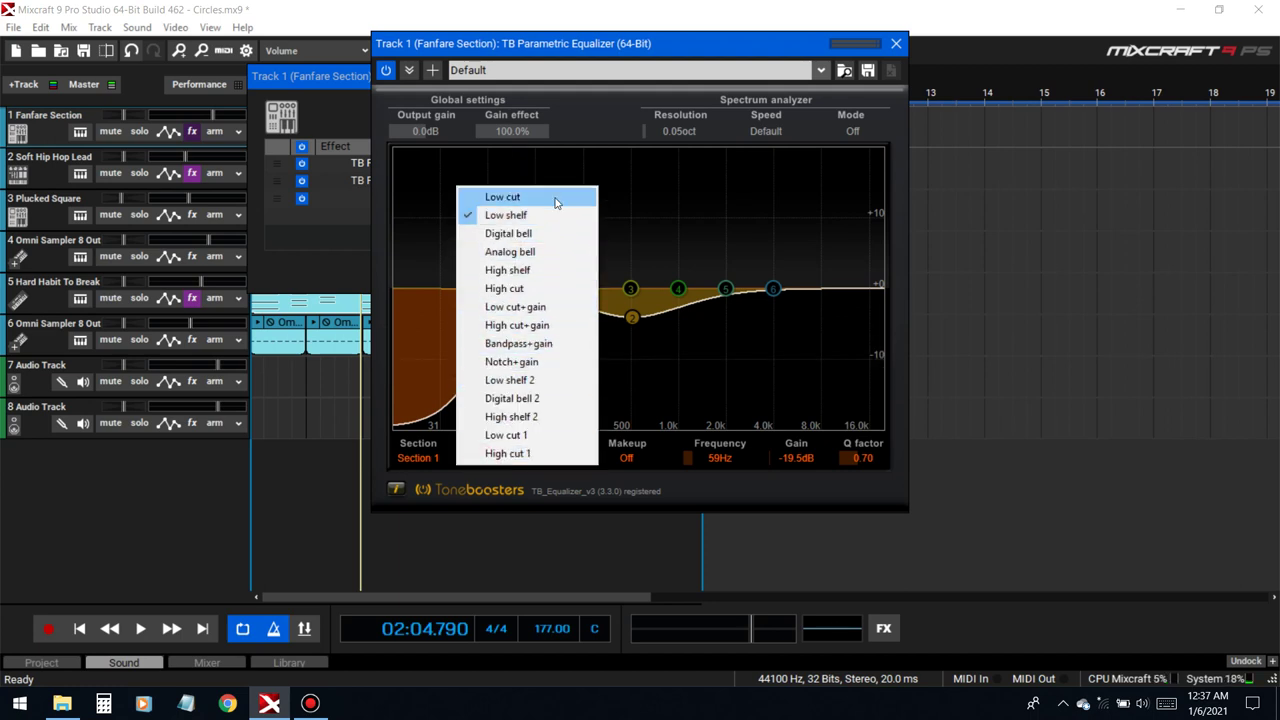
pyautogui.click(495, 197)
pyautogui.moveTo(490, 430); pyautogui.dragTo(512, 428)
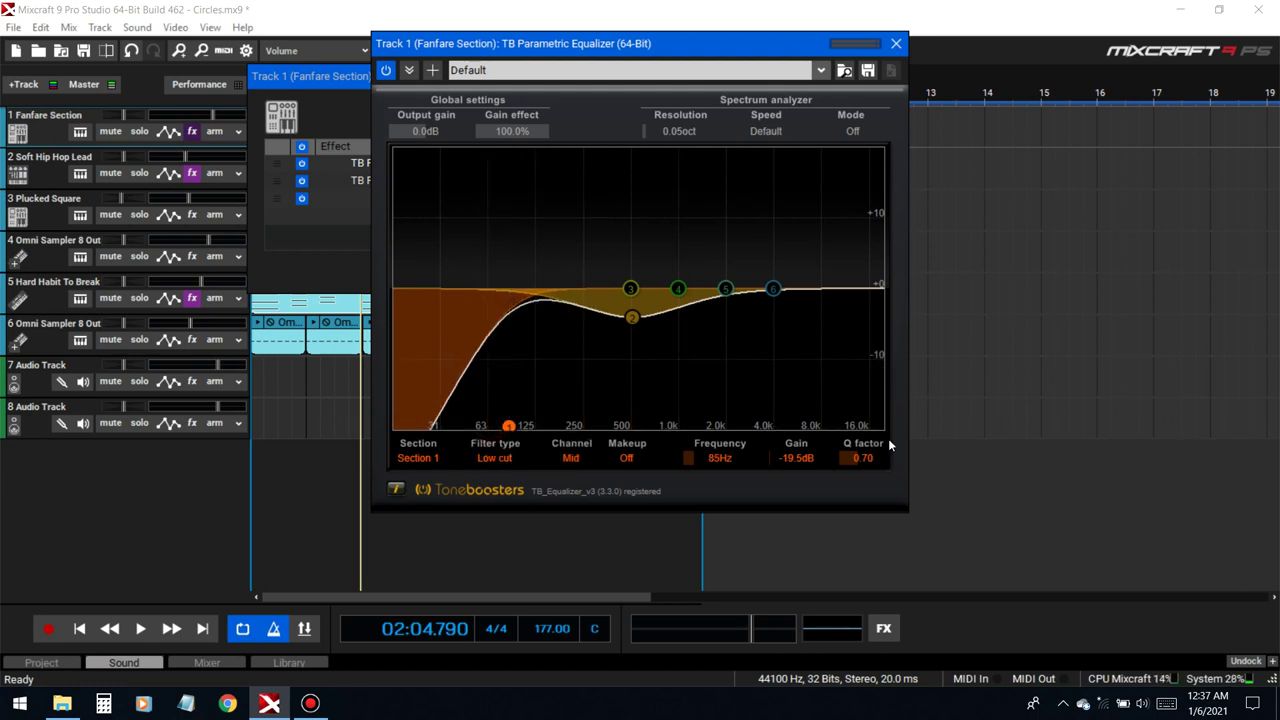
pyautogui.moveTo(855, 466); pyautogui.dragTo(850, 462)
# - Close the Fanfare Section effect list and move the equalizer window clear of the track controls
pyautogui.click(327, 85)
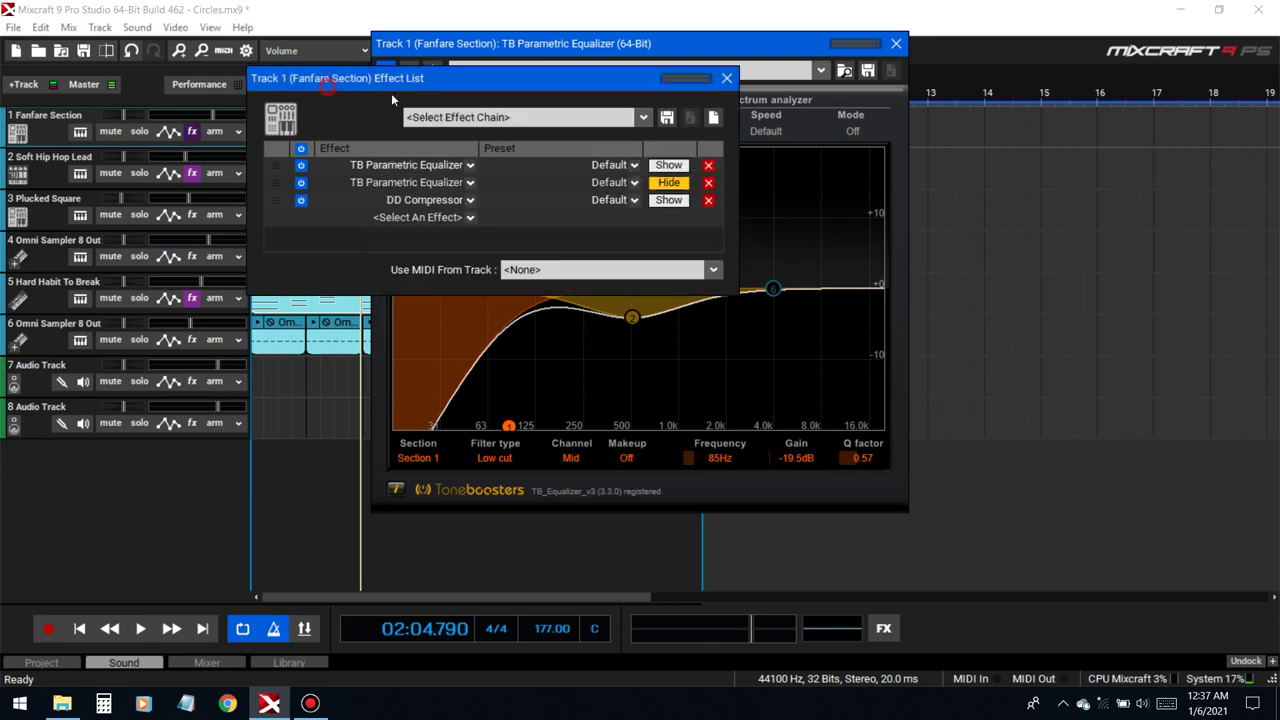
pyautogui.click(726, 78)
pyautogui.moveTo(398, 43); pyautogui.dragTo(715, 72)
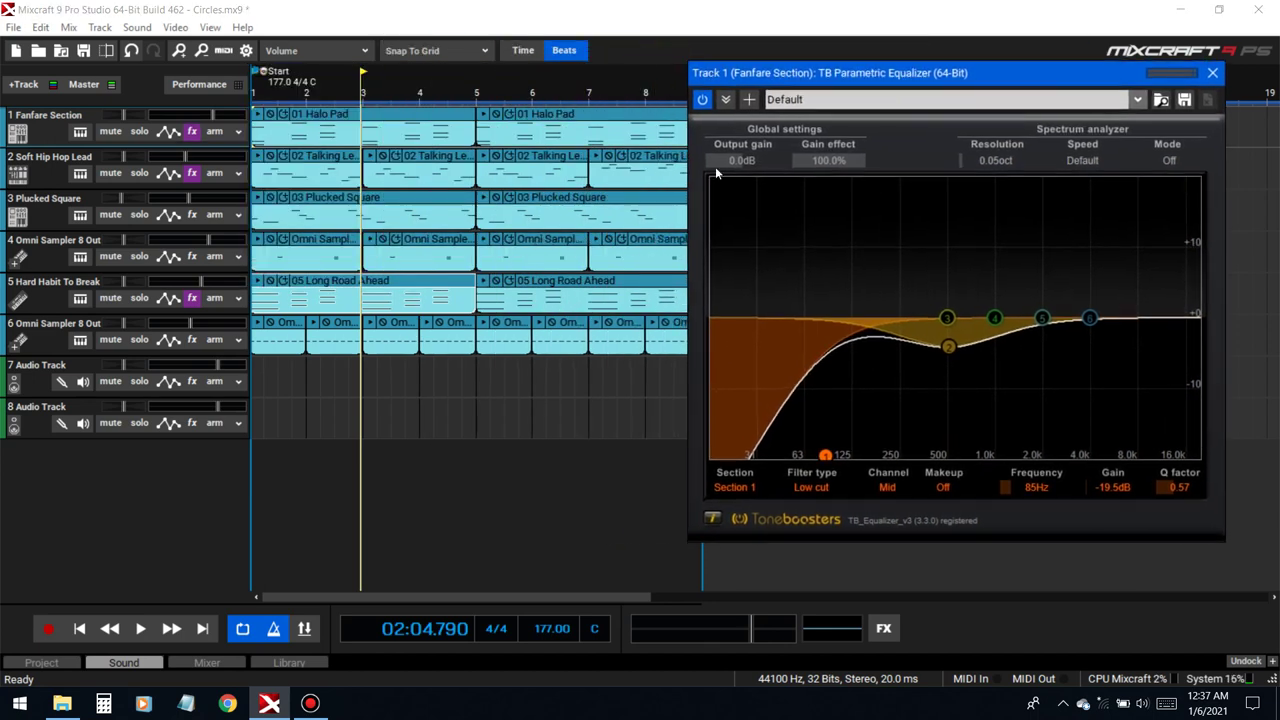
# - Play the full beat from the start and bypass the Fanfare Section equalizer to compare the sound
pyautogui.click(82, 623)
pyautogui.press('space')
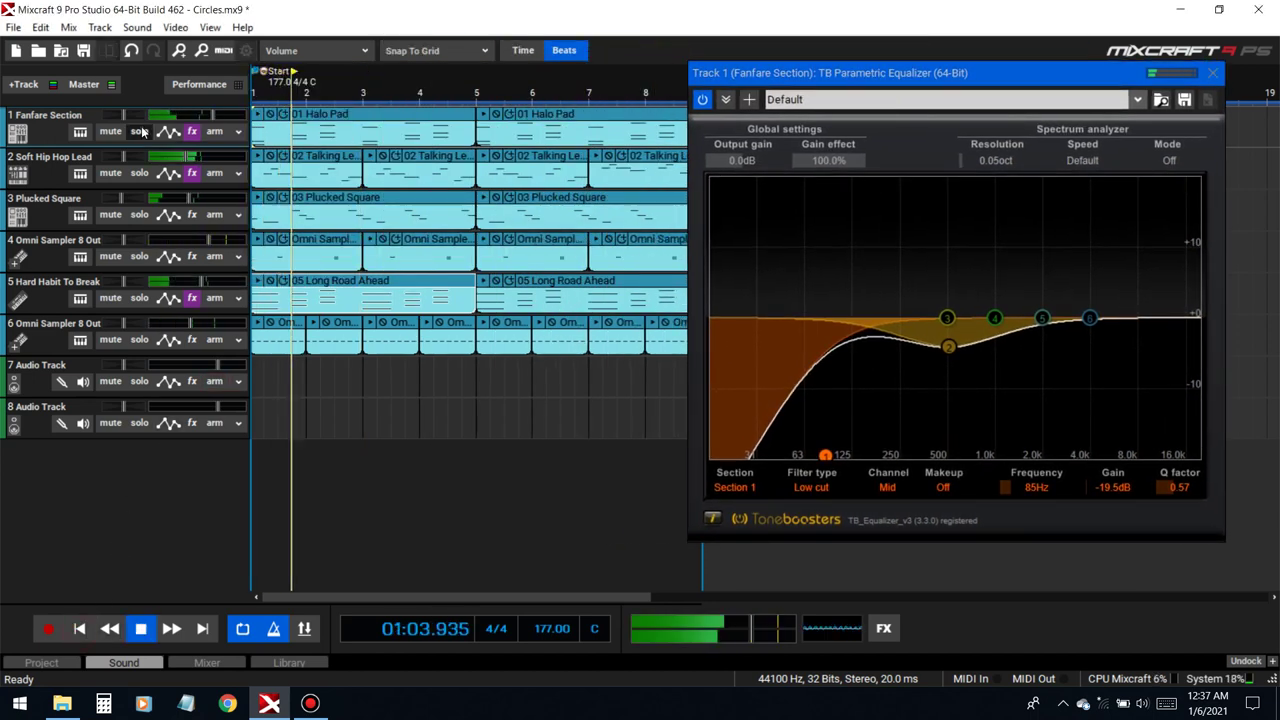
pyautogui.click(703, 100)
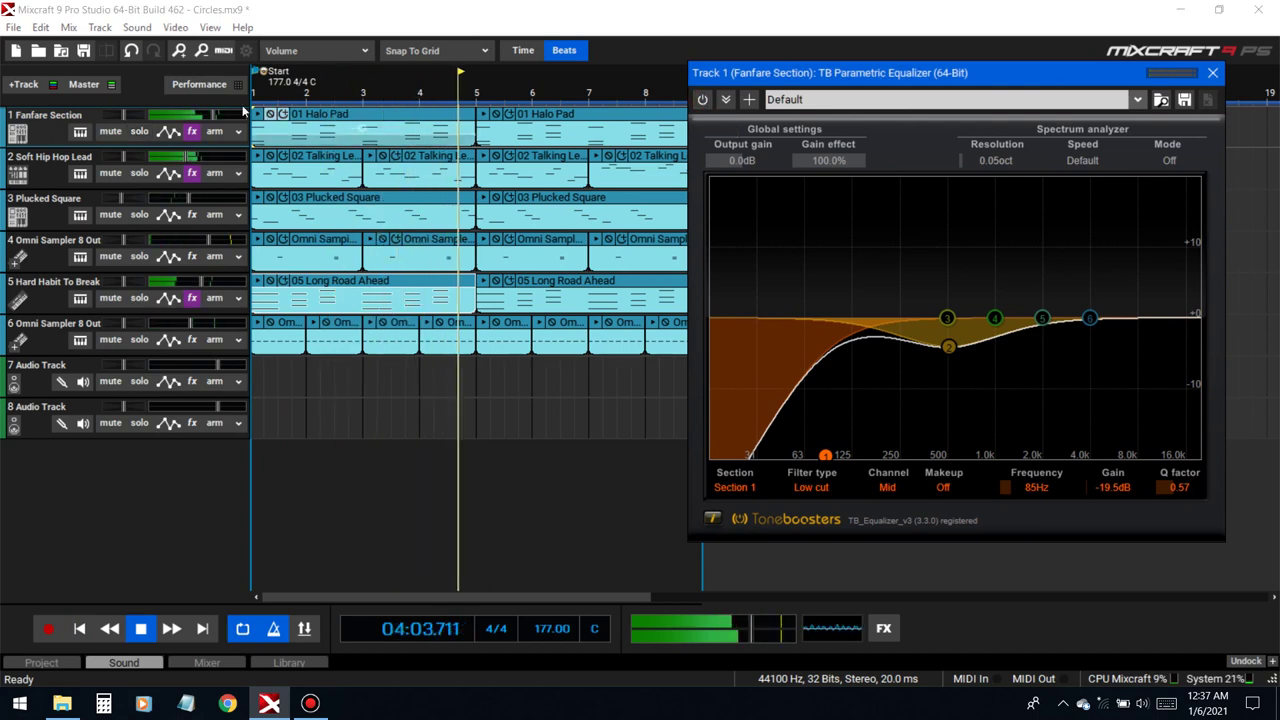
# - Solo the Fanfare Section track and play it from the start, comparing the sound with the equalizer bypassed and active
pyautogui.click(142, 132)
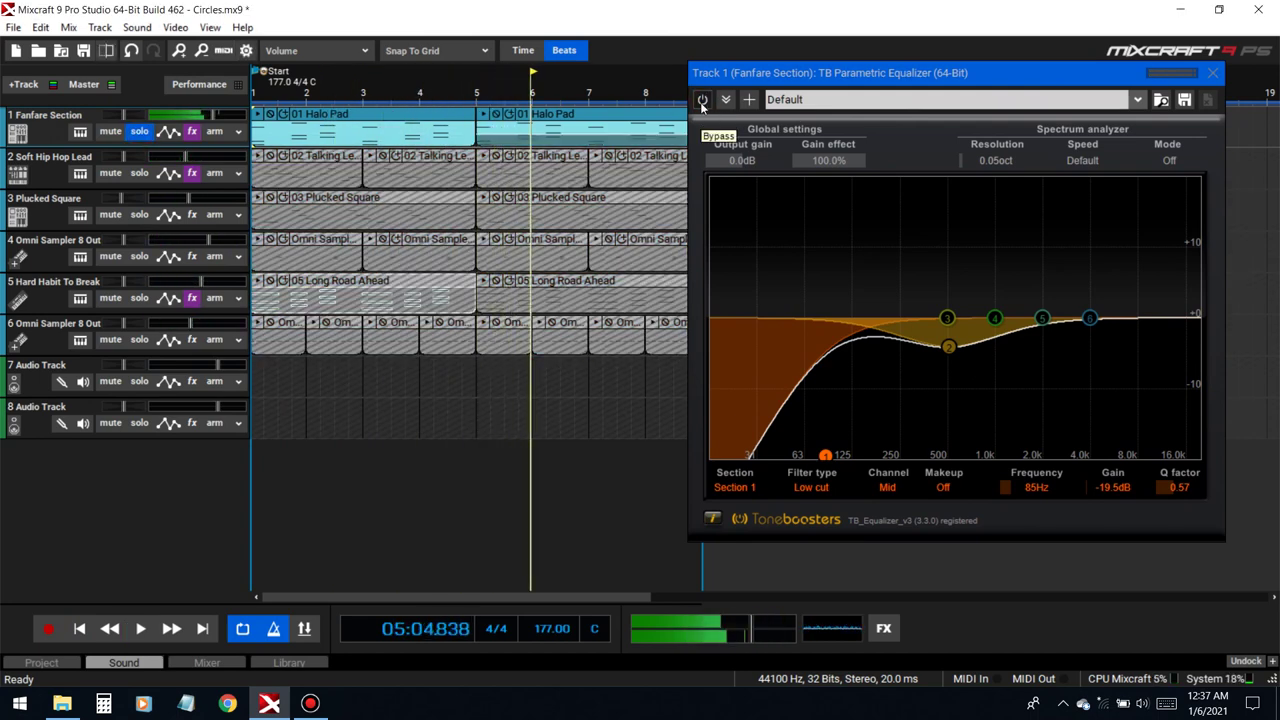
pyautogui.click(79, 628)
pyautogui.press('space')
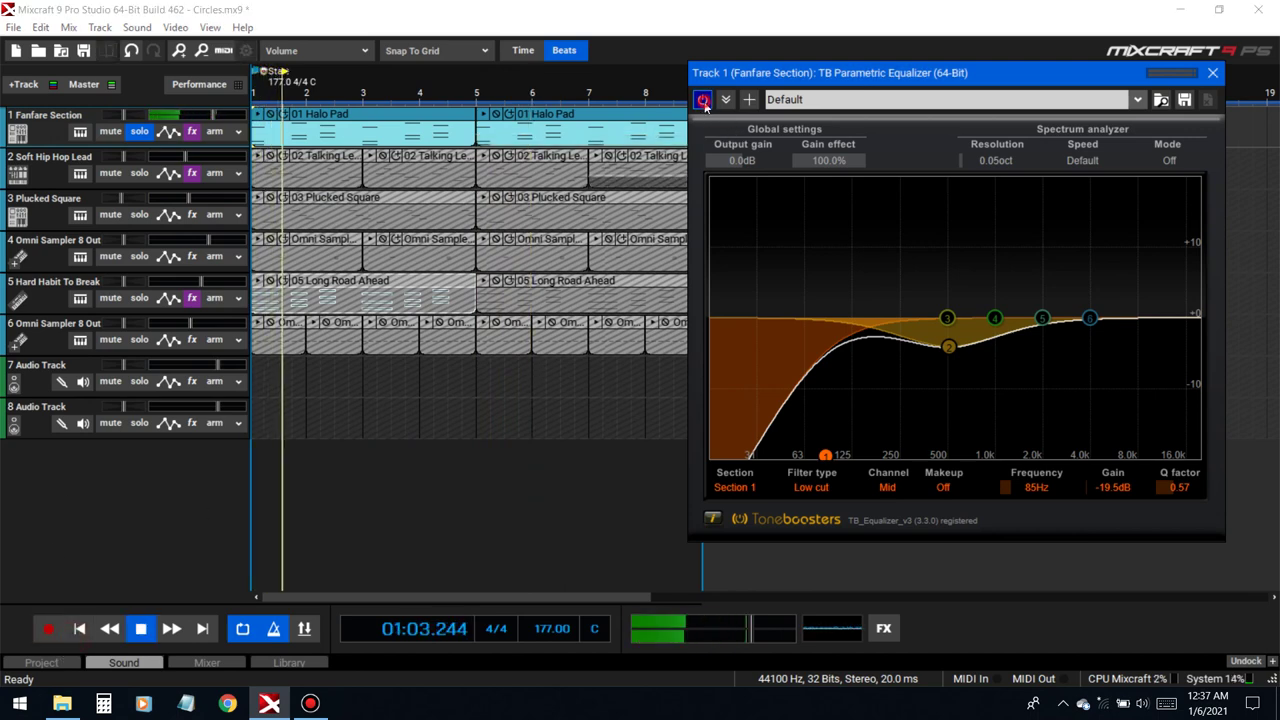
pyautogui.click(704, 102)
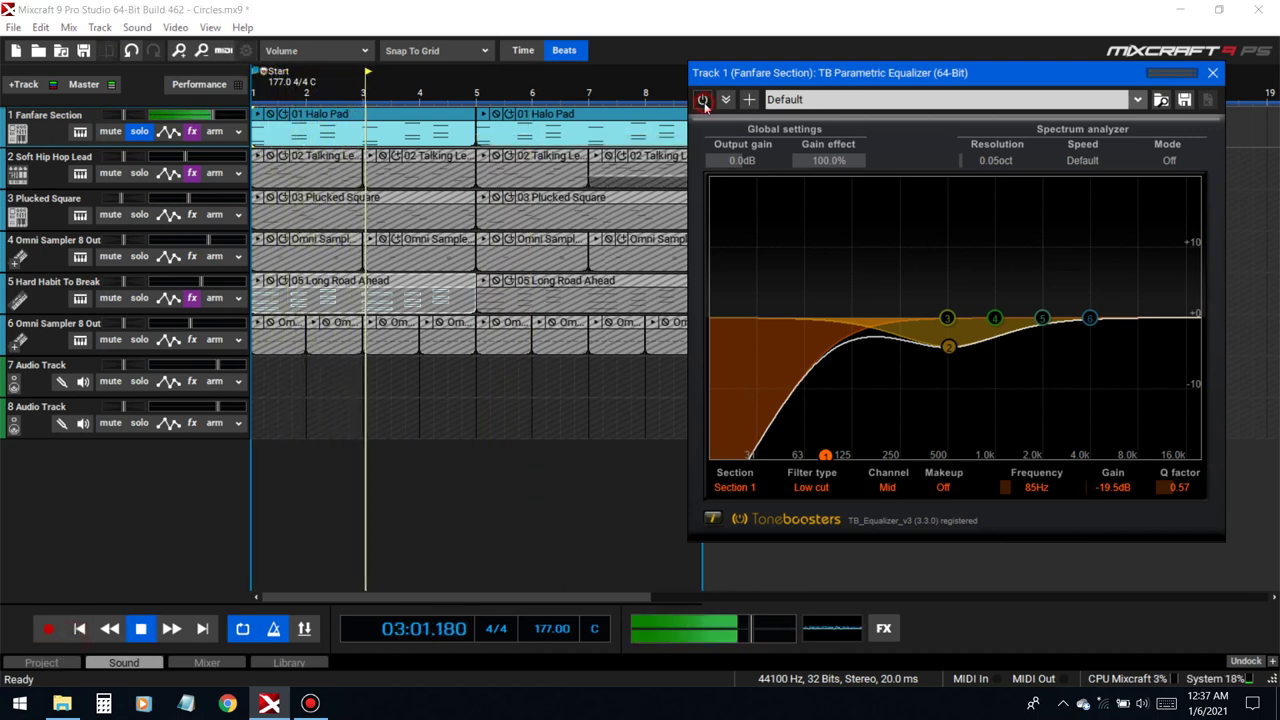
pyautogui.click(704, 101)
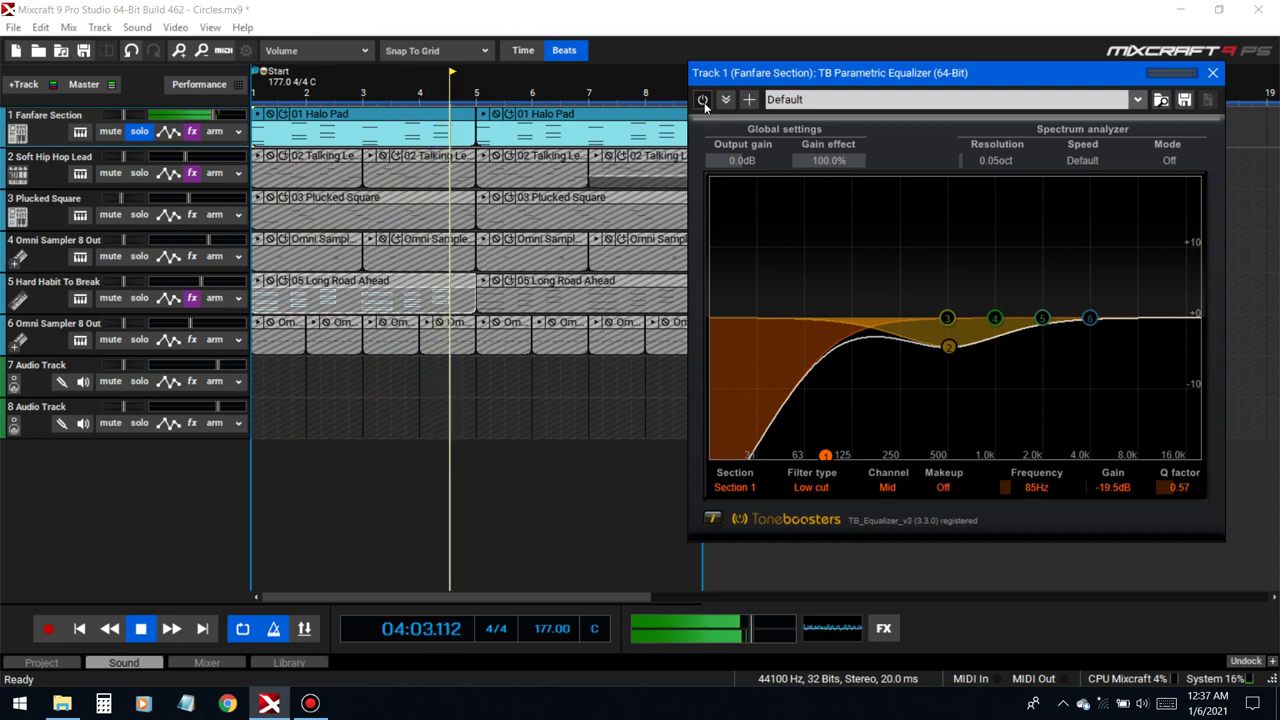
pyautogui.press('space')
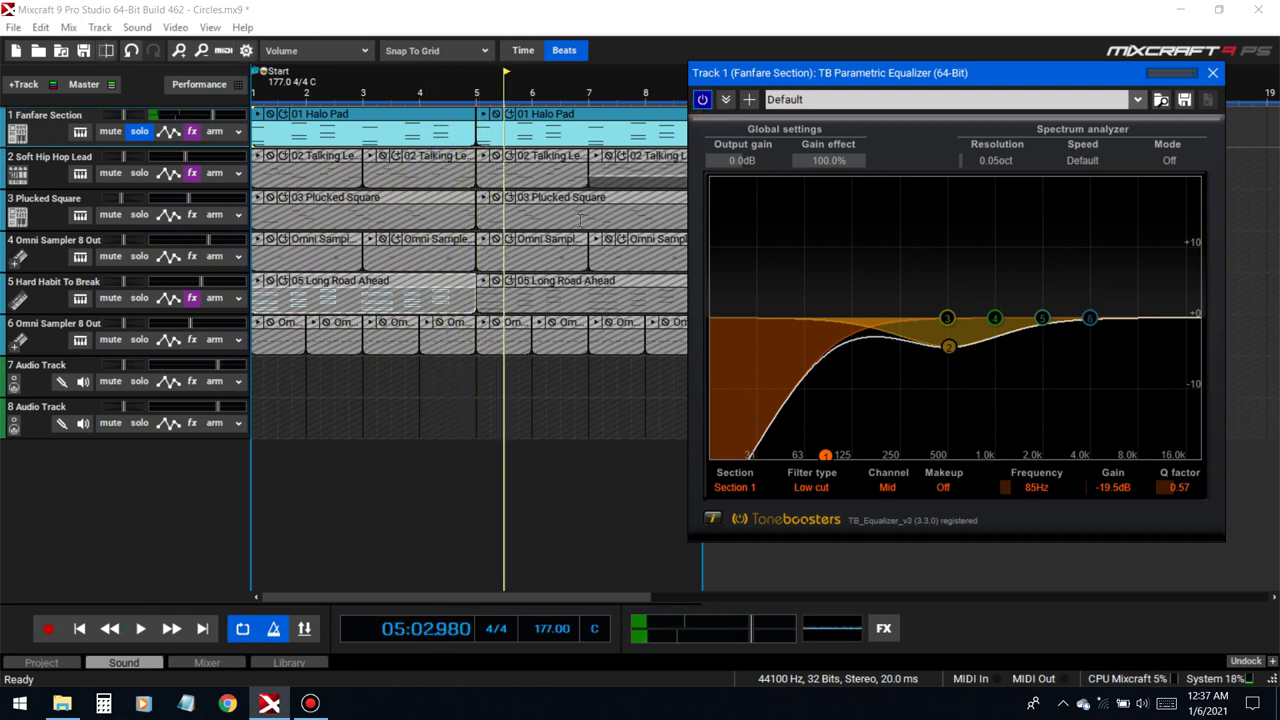
pyautogui.click(82, 628)
pyautogui.press('space')
pyautogui.click(702, 101)
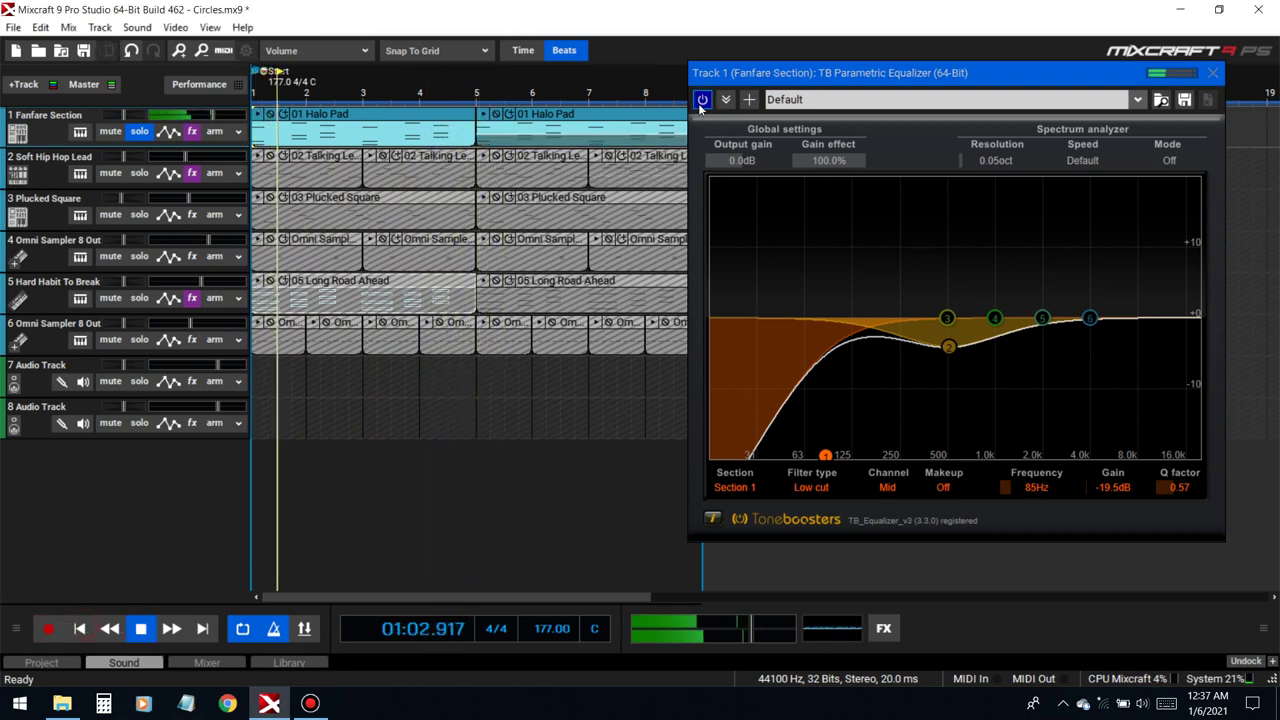
pyautogui.click(702, 101)
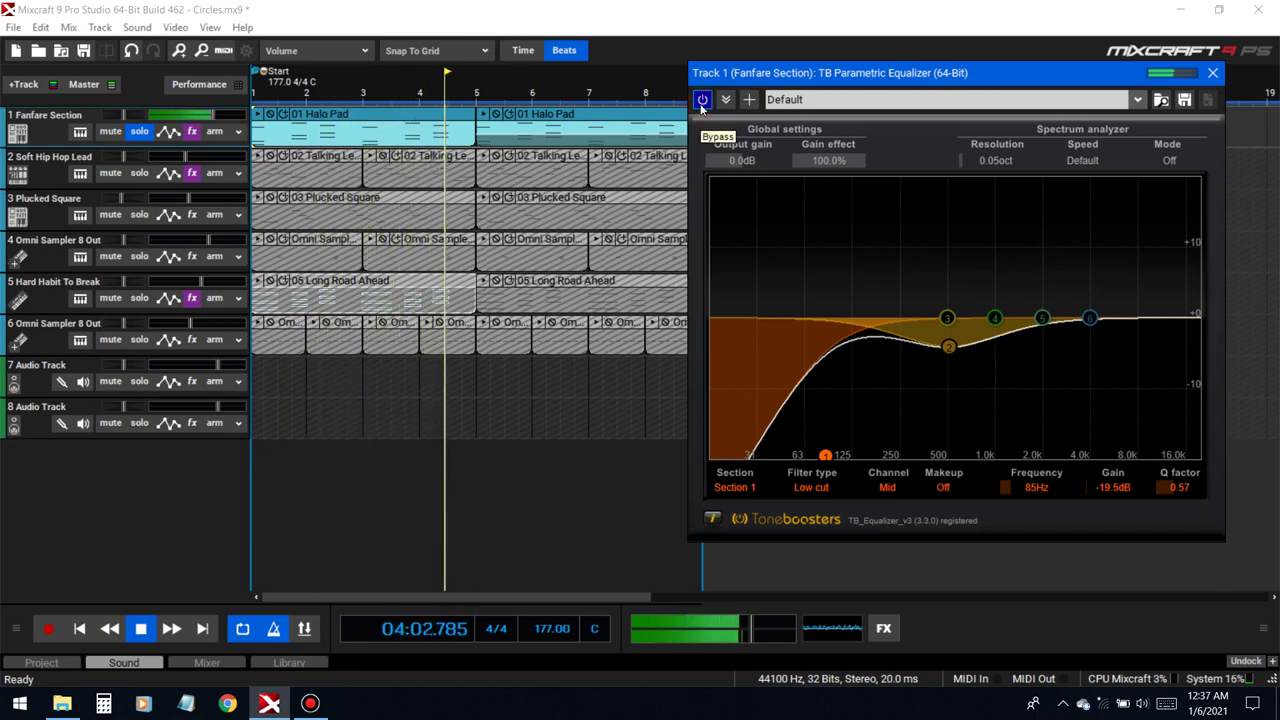
pyautogui.press('space')
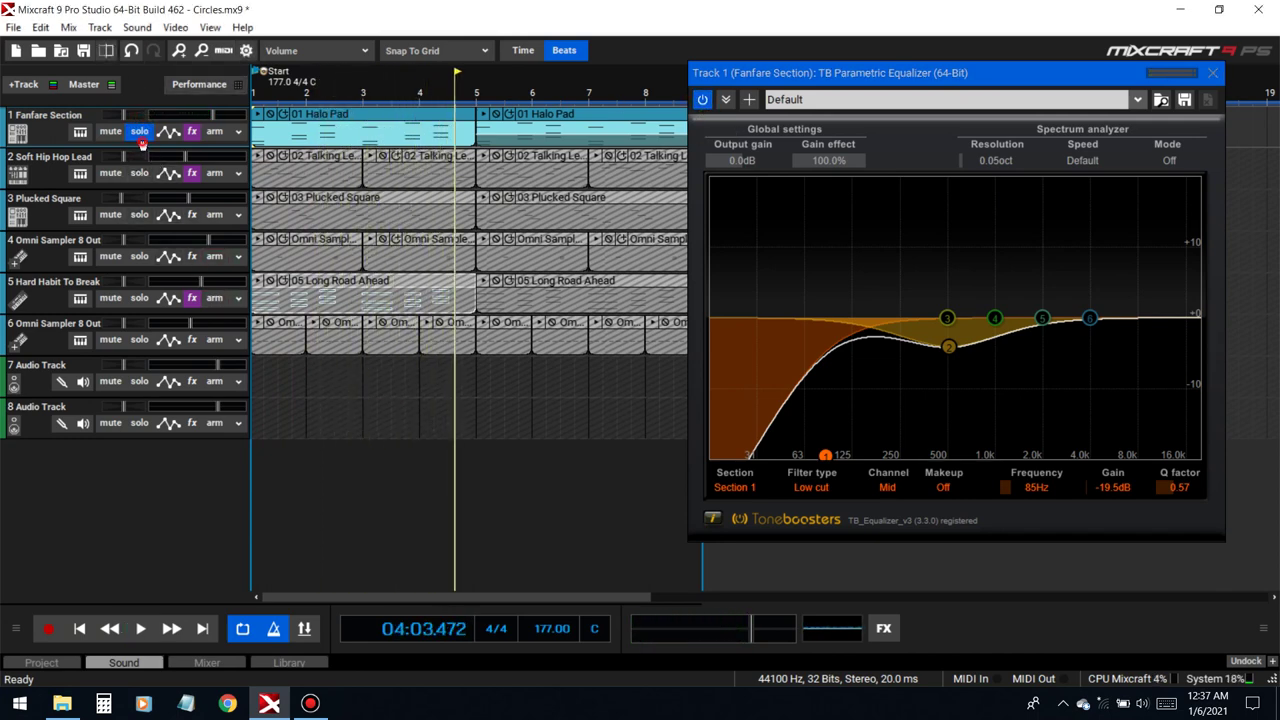
# - Unsolo the Fanfare Section, play the full beat from the start, and close the equalizer window
pyautogui.click(133, 136)
pyautogui.click(79, 628)
pyautogui.press('space')
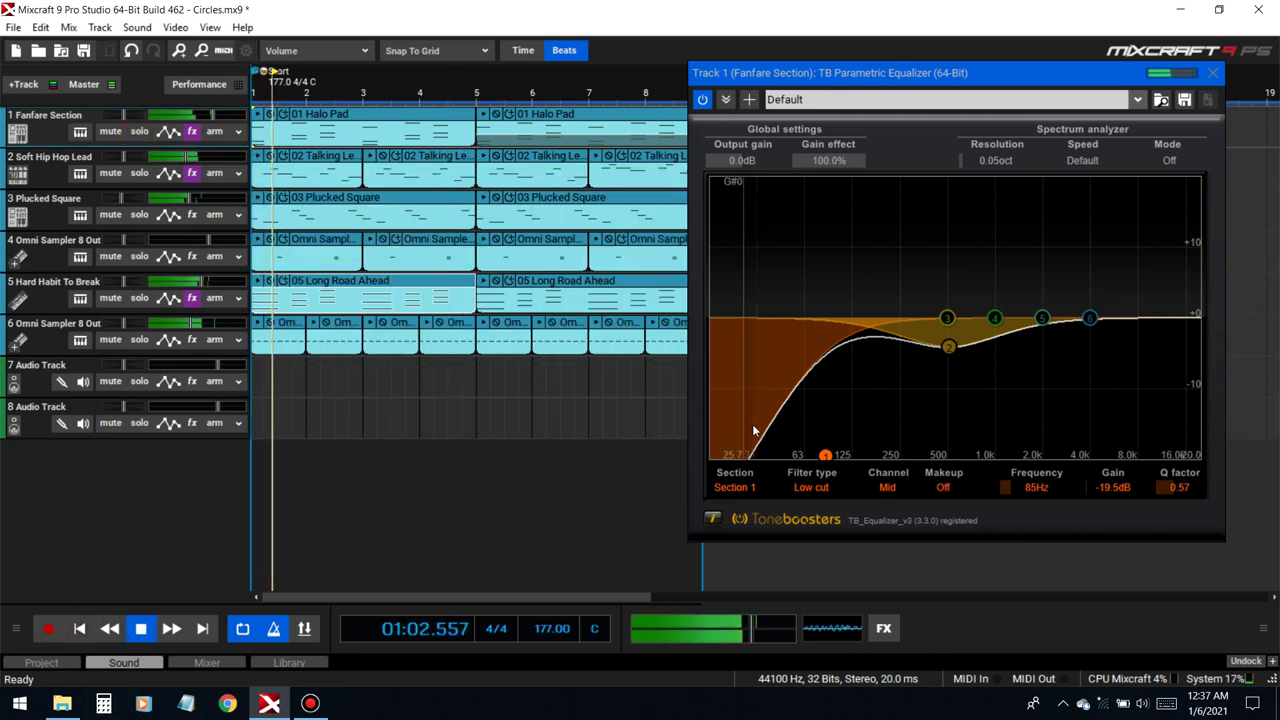
pyautogui.click(1212, 74)
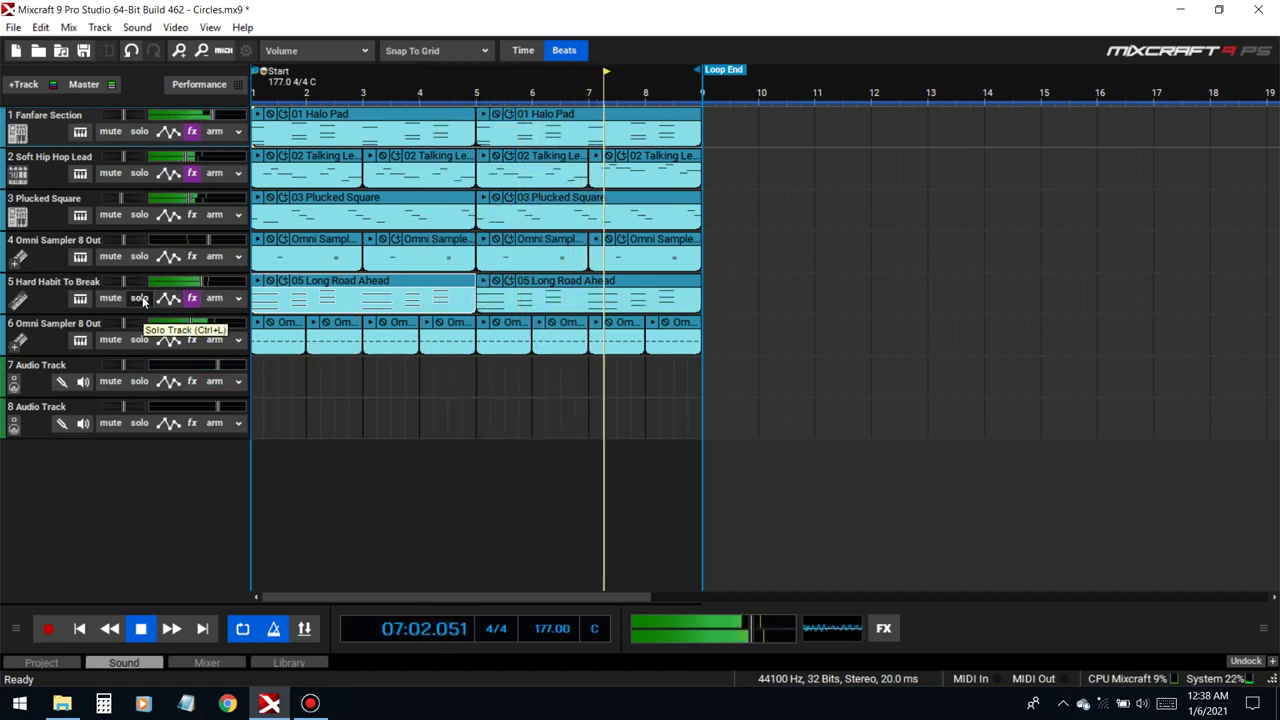
pyautogui.press('space')
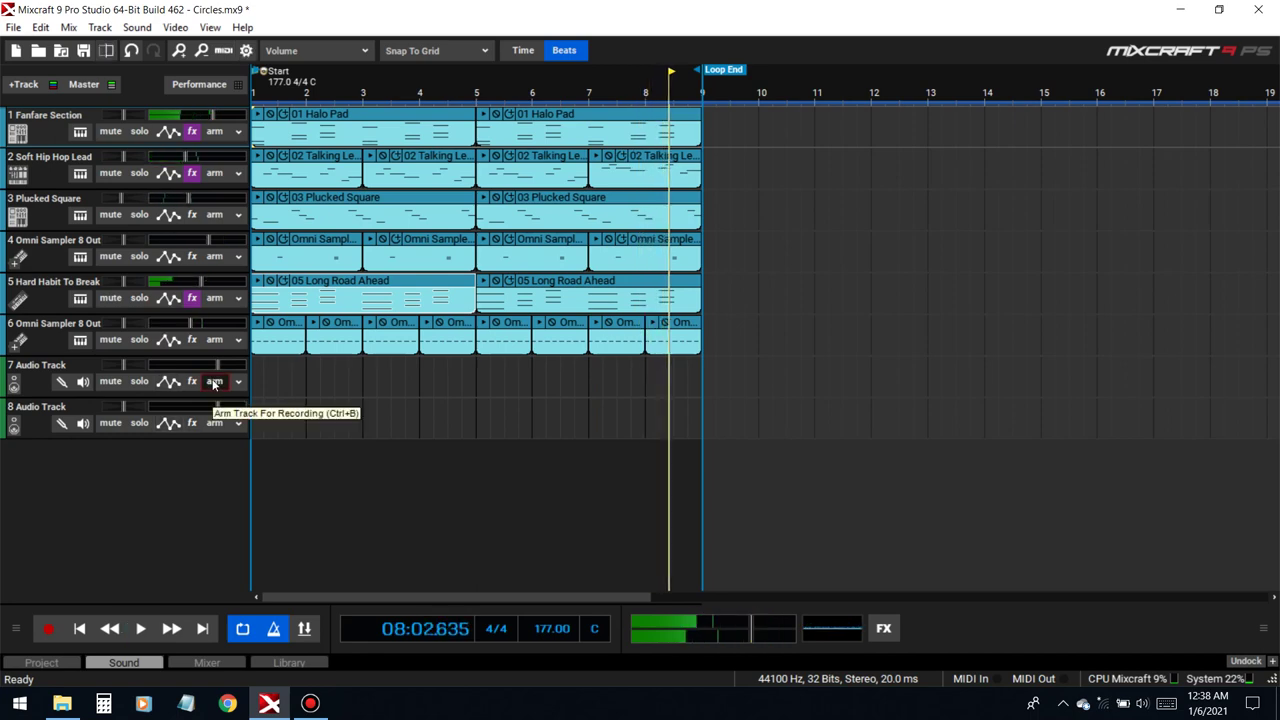
# - Load the Kick 8 sample from the drum kit's Kicks folder onto the C4 pad of track 4's Omni Sampler, and close its windows
pyautogui.click(80, 257)
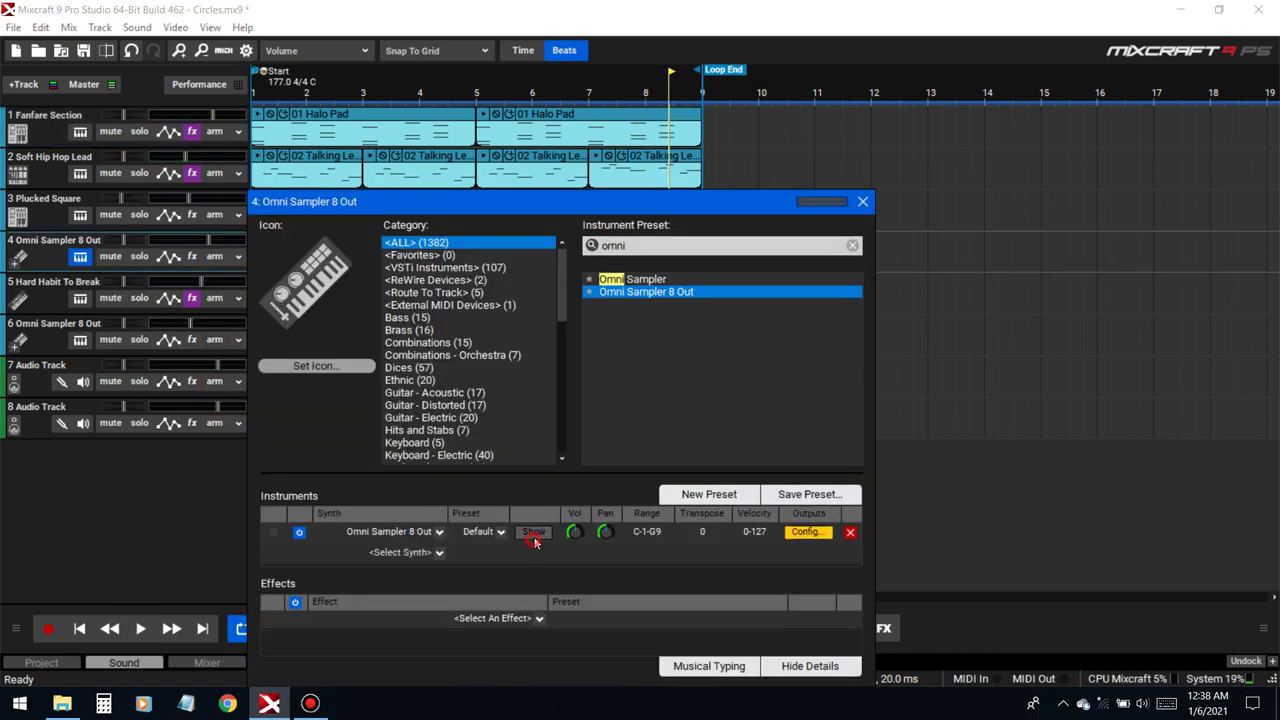
pyautogui.click(535, 532)
pyautogui.doubleClick(518, 386)
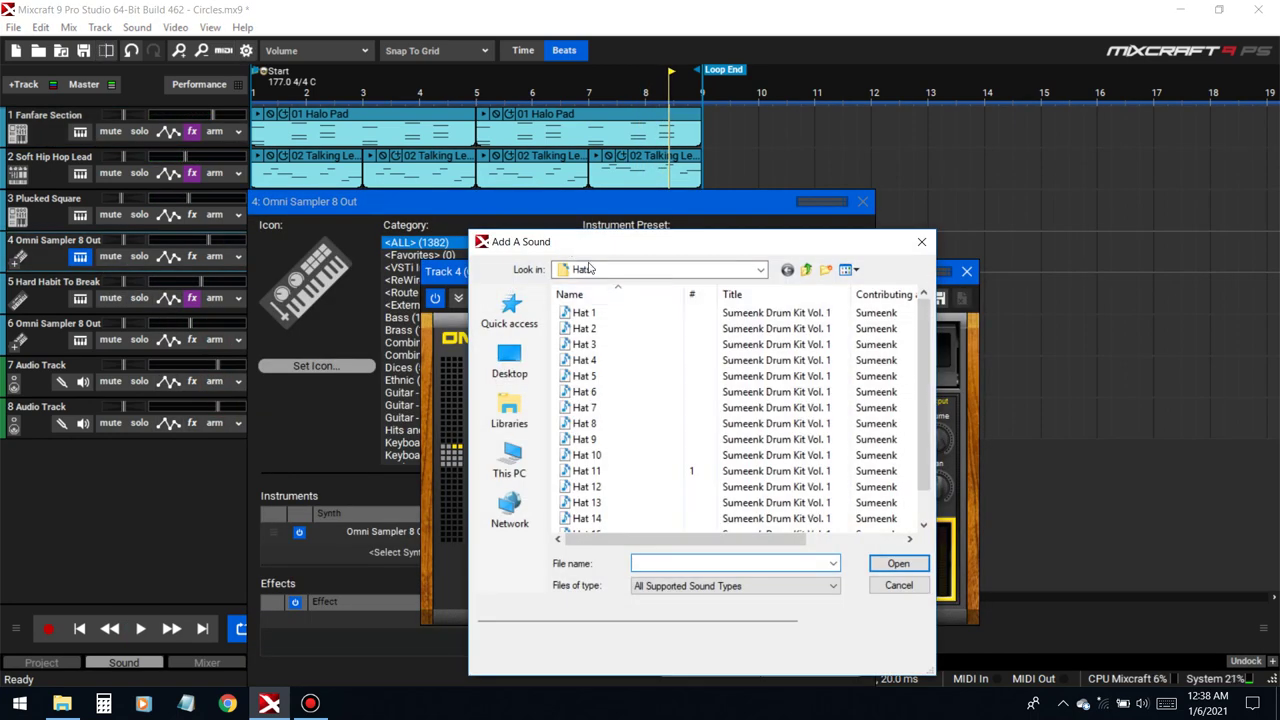
pyautogui.click(590, 268)
pyautogui.click(690, 354)
pyautogui.click(594, 424)
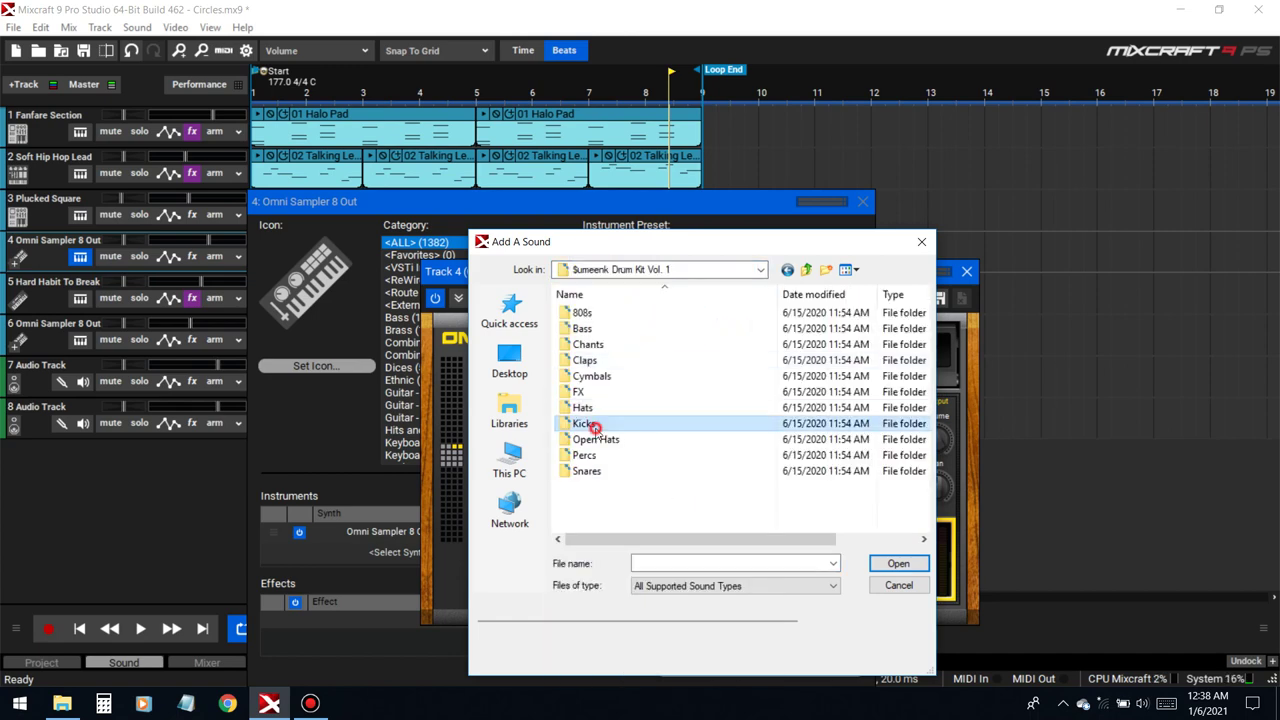
pyautogui.doubleClick(594, 424)
pyautogui.click(586, 374)
pyautogui.click(898, 563)
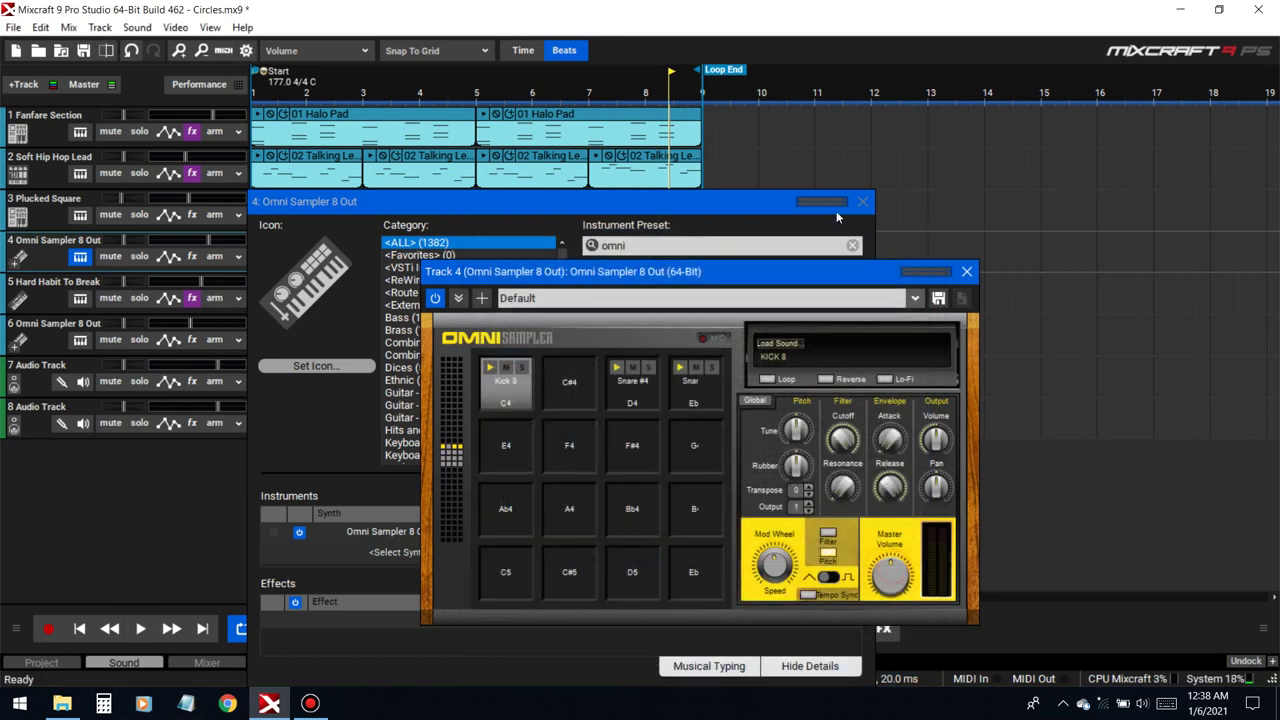
pyautogui.click(862, 201)
pyautogui.click(966, 271)
# - Open track 4's first clip in the step editor and add a Kick 8 row with a hit on beat 1.1
pyautogui.doubleClick(345, 243)
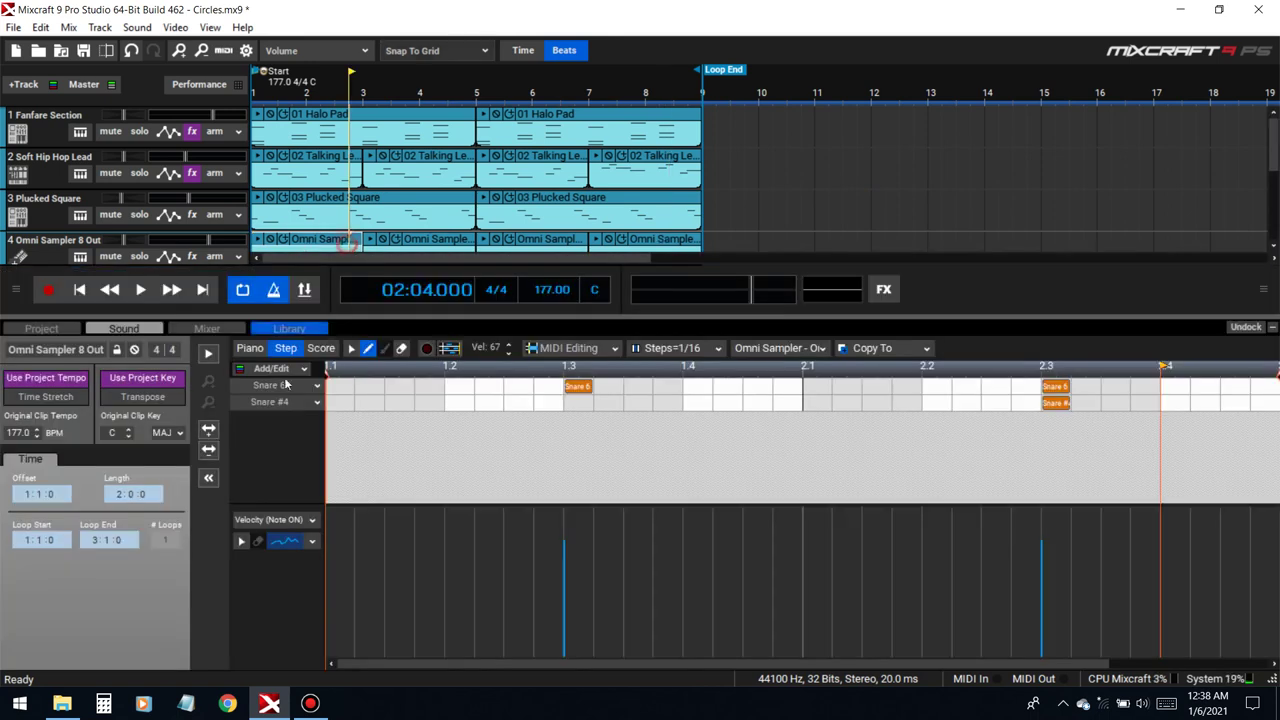
pyautogui.click(281, 409)
pyautogui.click(273, 370)
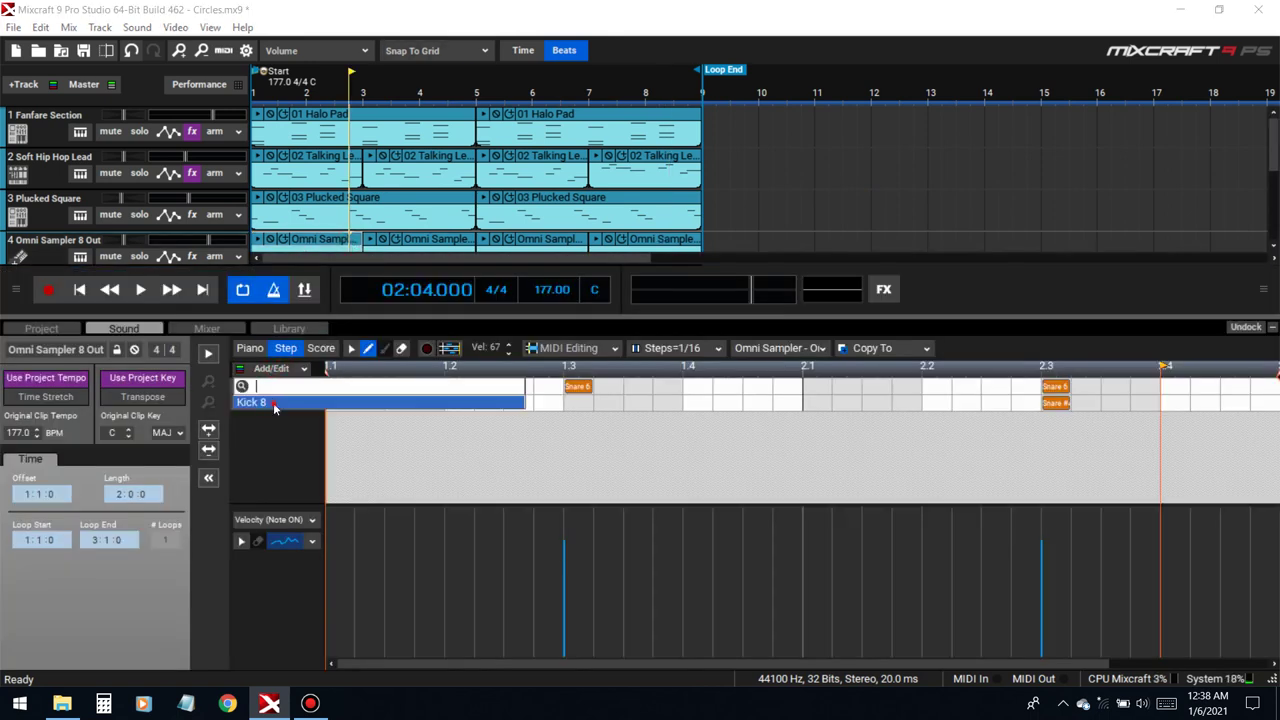
pyautogui.click(290, 403)
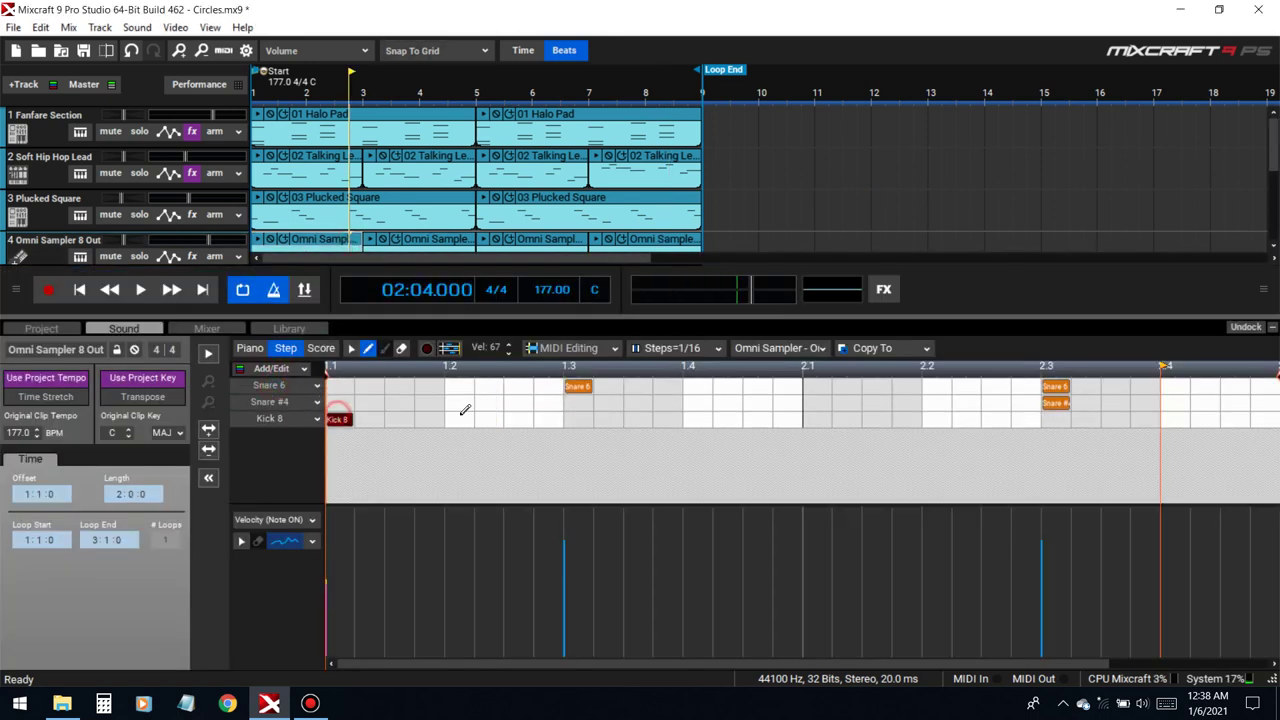
# - Add Kick 8 hits on the third sixteenth of beat 1.2 and on beat 1.4 while playing the beat
pyautogui.press('space')
pyautogui.click(515, 419)
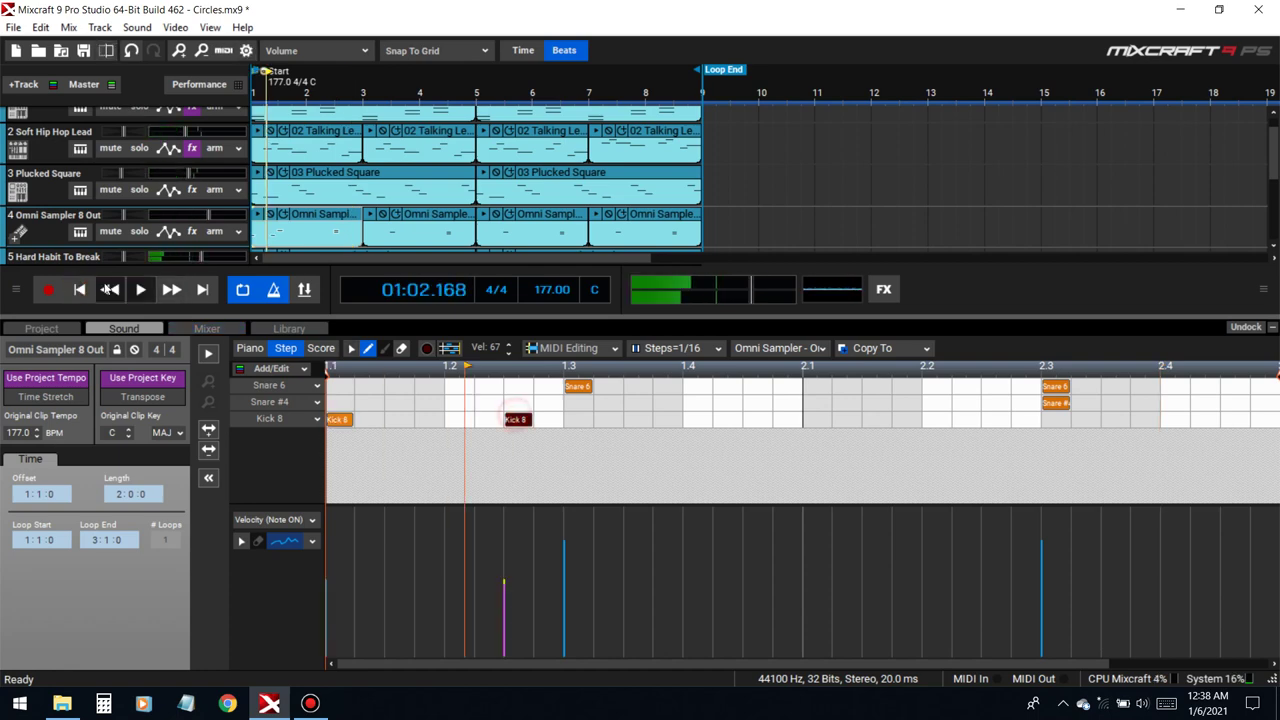
pyautogui.click(81, 289)
pyautogui.press('space')
pyautogui.click(694, 423)
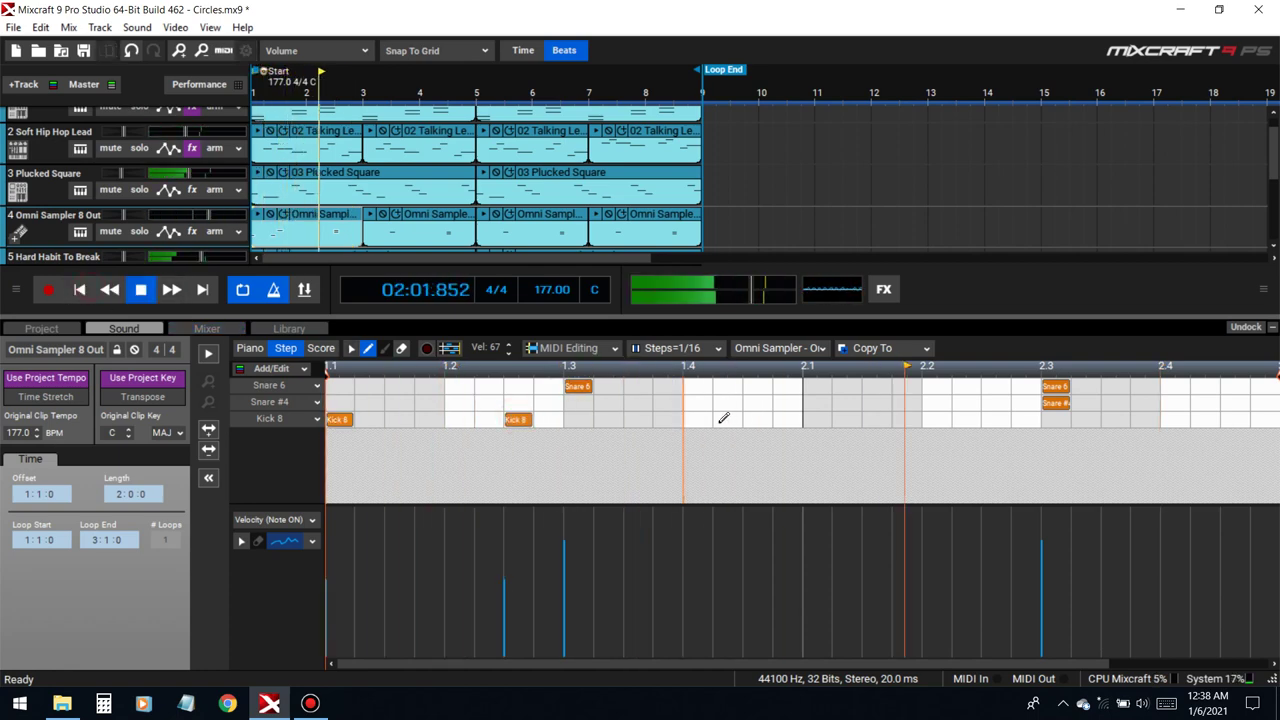
pyautogui.click(705, 420)
pyautogui.scroll(-2, 943, 434)
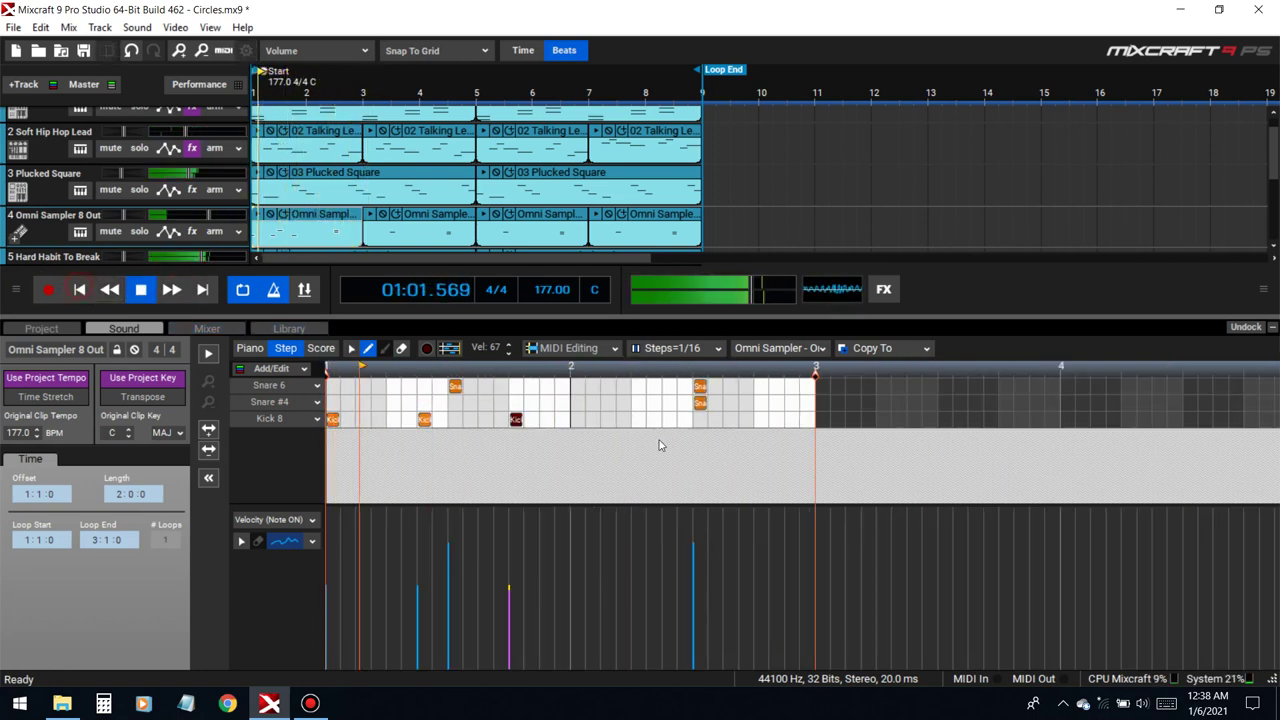
# - Try a Kick 8 hit on beat 2.4, replace it with one on the third sixteenth of beat 2.3, and replay
pyautogui.click(760, 419)
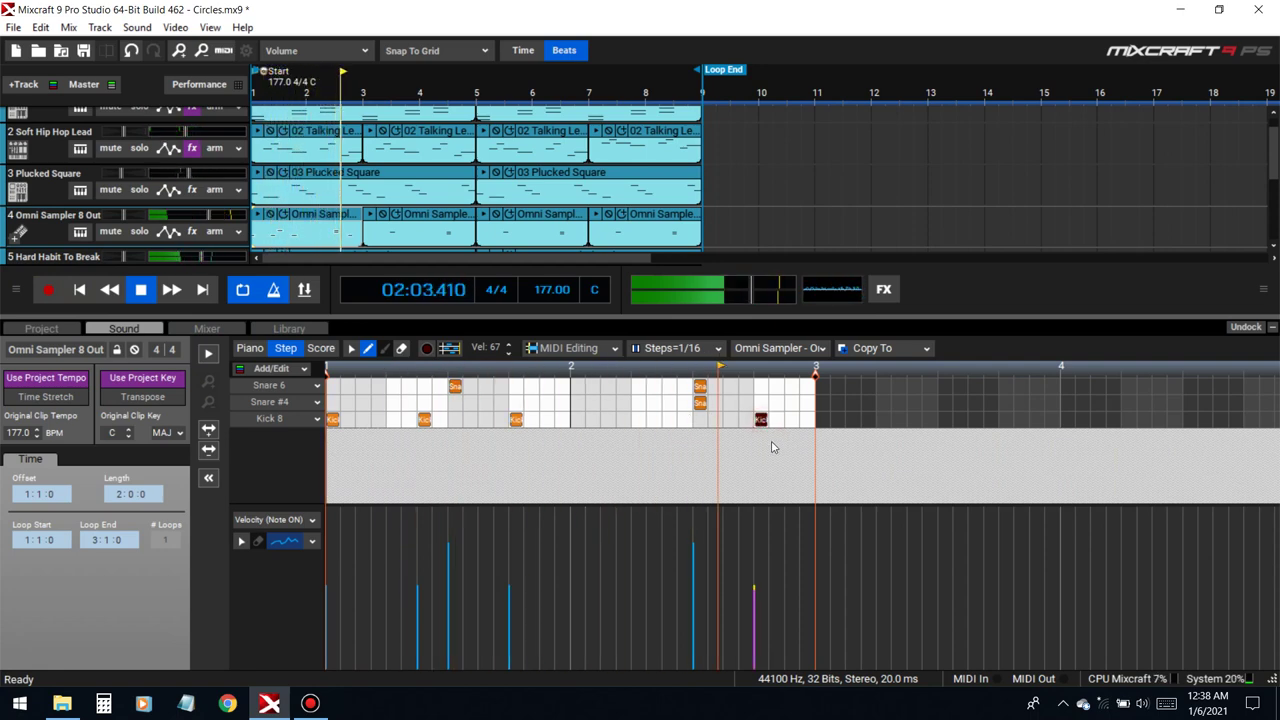
pyautogui.click(731, 419)
pyautogui.press('space')
pyautogui.click(760, 419)
pyautogui.press('space')
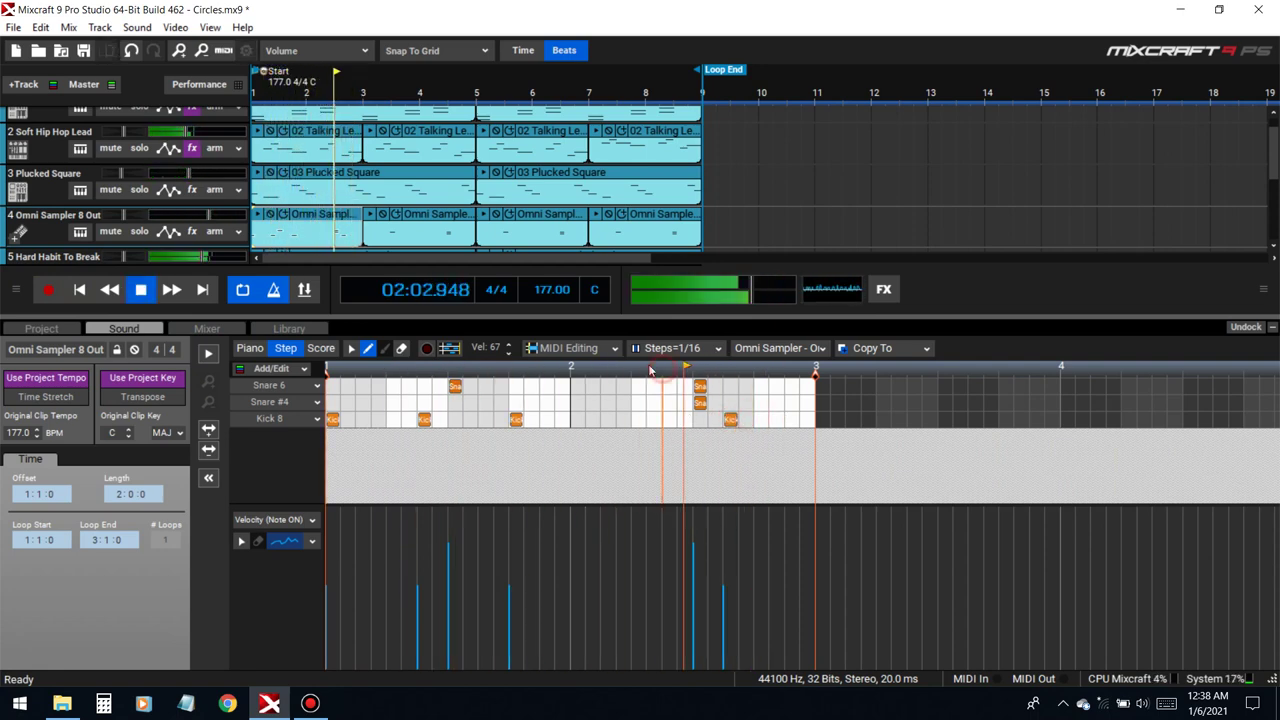
# - Raise the Kick 8 hits' velocity to 127, set the beat 2.3 snares' velocity to 113, and listen to the pattern
pyautogui.moveTo(368, 568)
pyautogui.mouseDown()
pyautogui.moveTo(343, 502)
pyautogui.moveTo(404, 496)
pyautogui.mouseUp()
pyautogui.moveTo(402, 516); pyautogui.dragTo(422, 509)
pyautogui.click(509, 508)
pyautogui.click(693, 508)
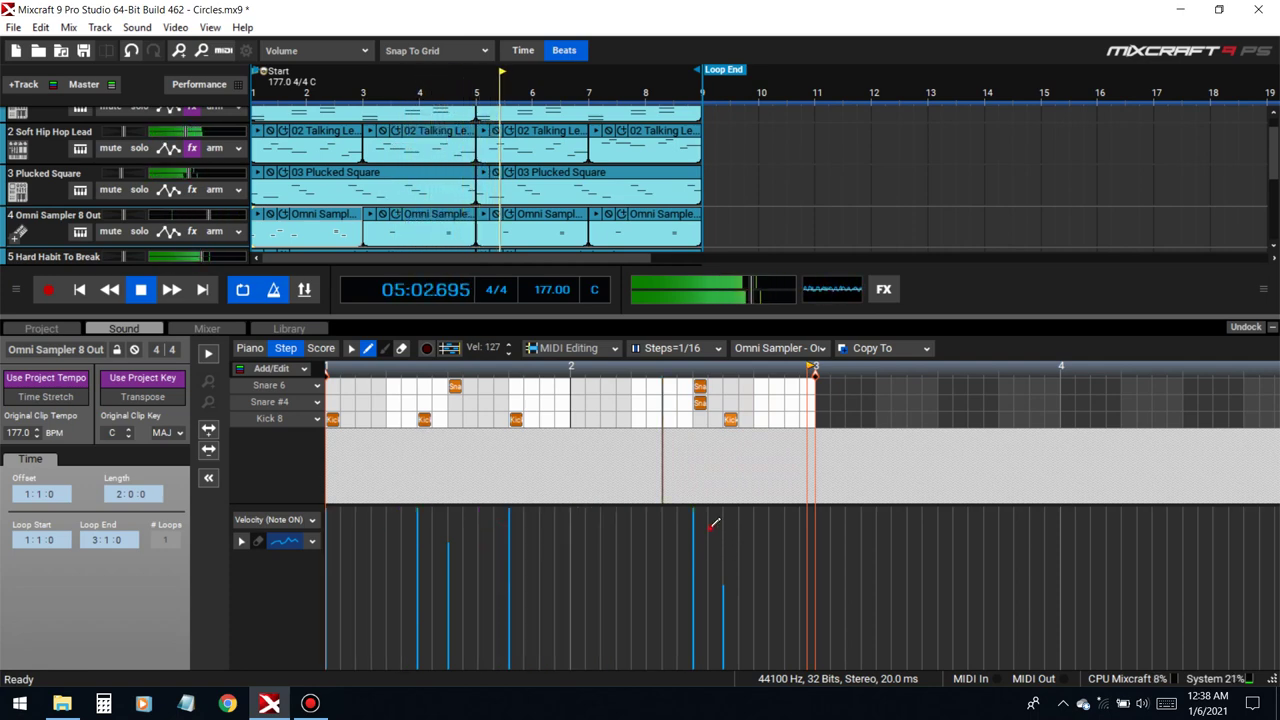
pyautogui.click(670, 530)
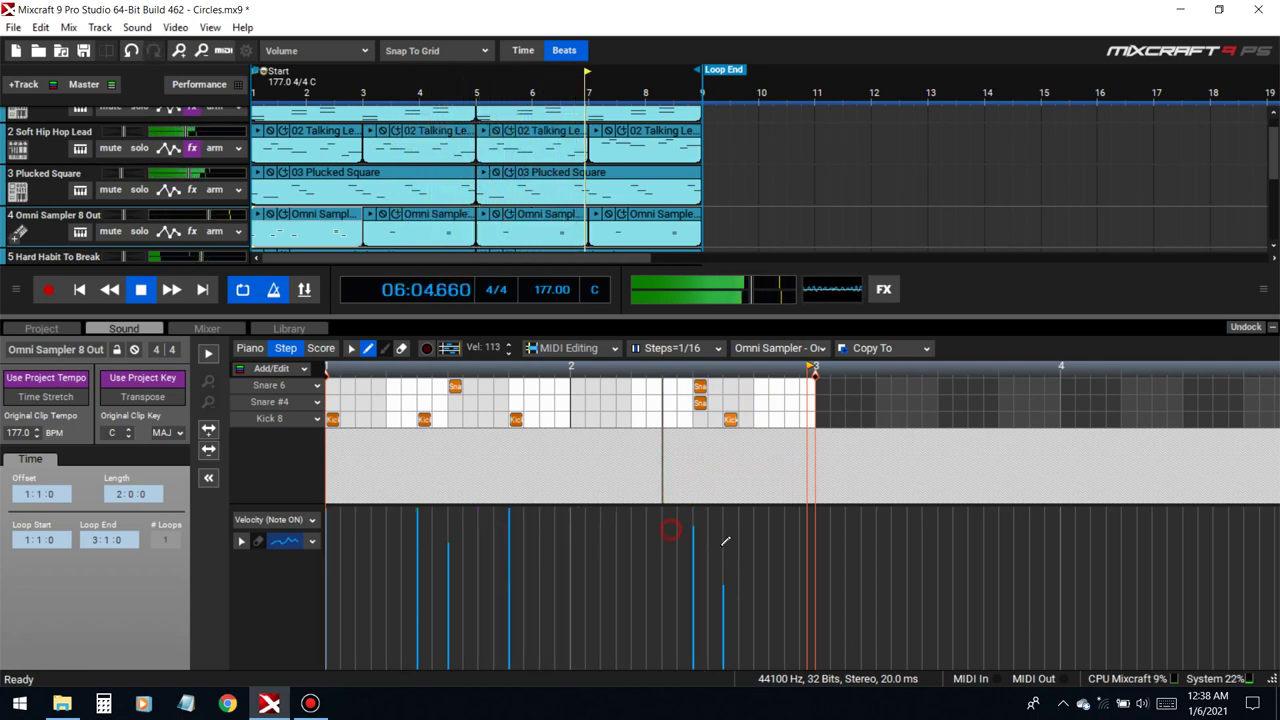
pyautogui.click(723, 511)
pyautogui.click(110, 296)
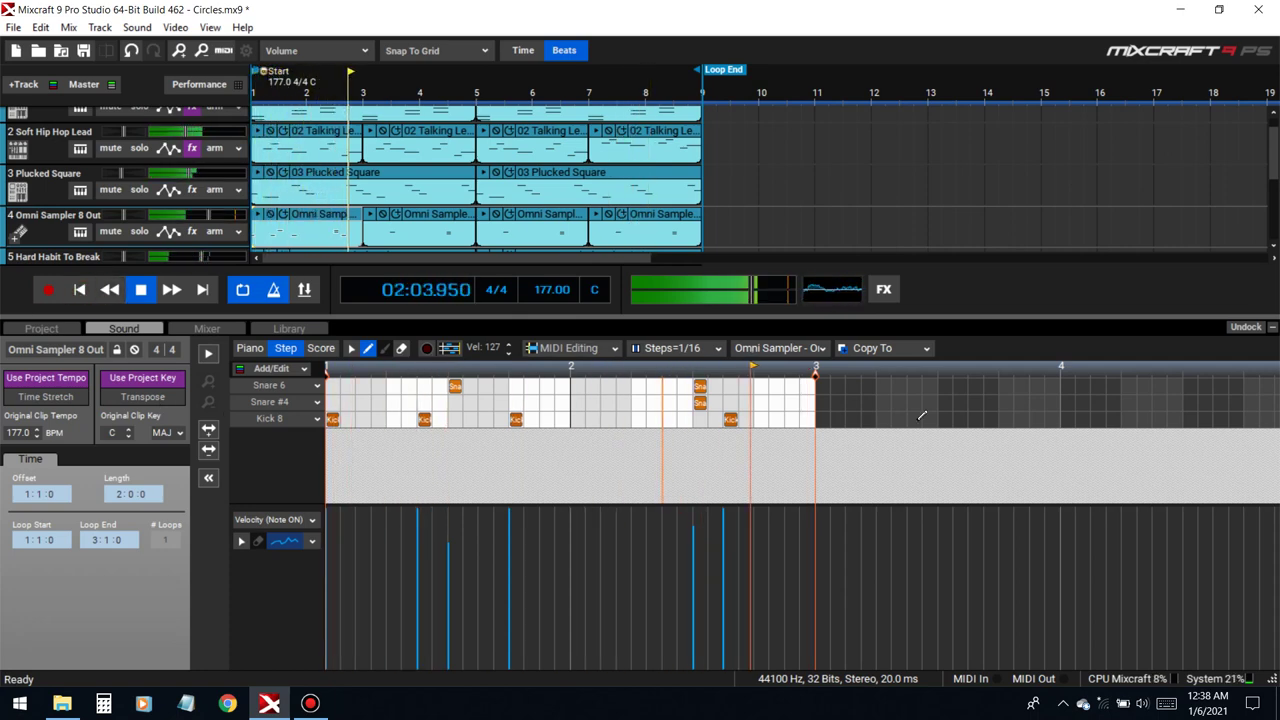
# - Close the clip editor, delete track 4's second clip, and move its two remaining old clips past the loop end to bar 9
pyautogui.click(1272, 327)
pyautogui.click(453, 247)
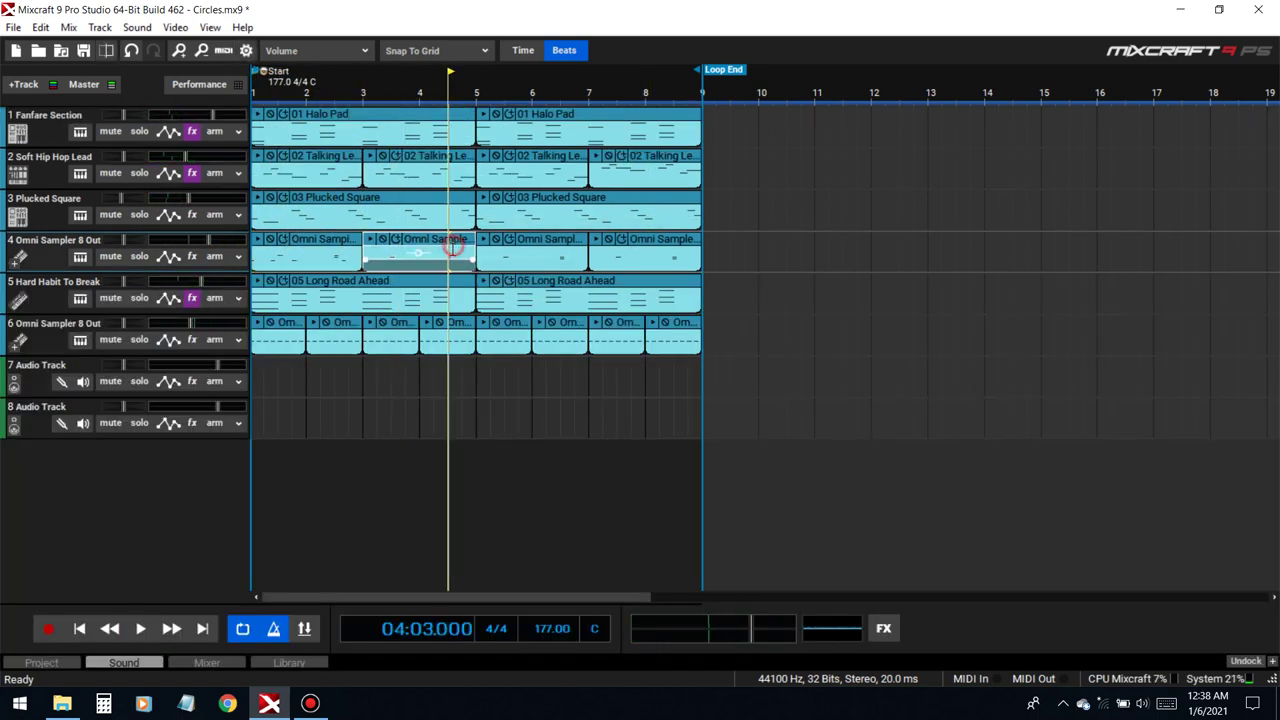
pyautogui.press('Delete')
pyautogui.moveTo(850, 260); pyautogui.dragTo(447, 265)
pyautogui.moveTo(551, 247); pyautogui.dragTo(778, 237)
# - Fill bars 1 to 8 of track 4 with two merged four-bar clips of the new kick and snare pattern
pyautogui.click(326, 240)
pyautogui.moveTo(362, 246); pyautogui.dragTo(592, 249)
pyautogui.hotkey('ctrl', 'w')
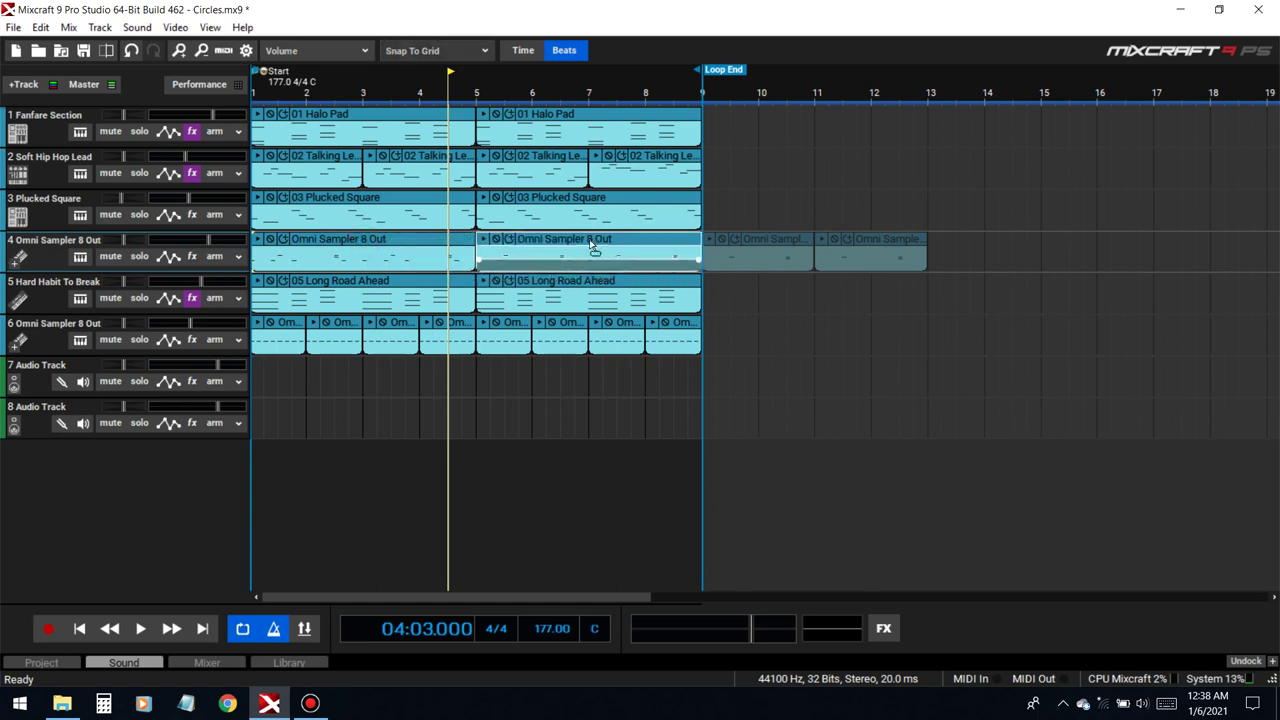
# - Play the beat from the start and save the project
pyautogui.click(82, 628)
pyautogui.press('space')
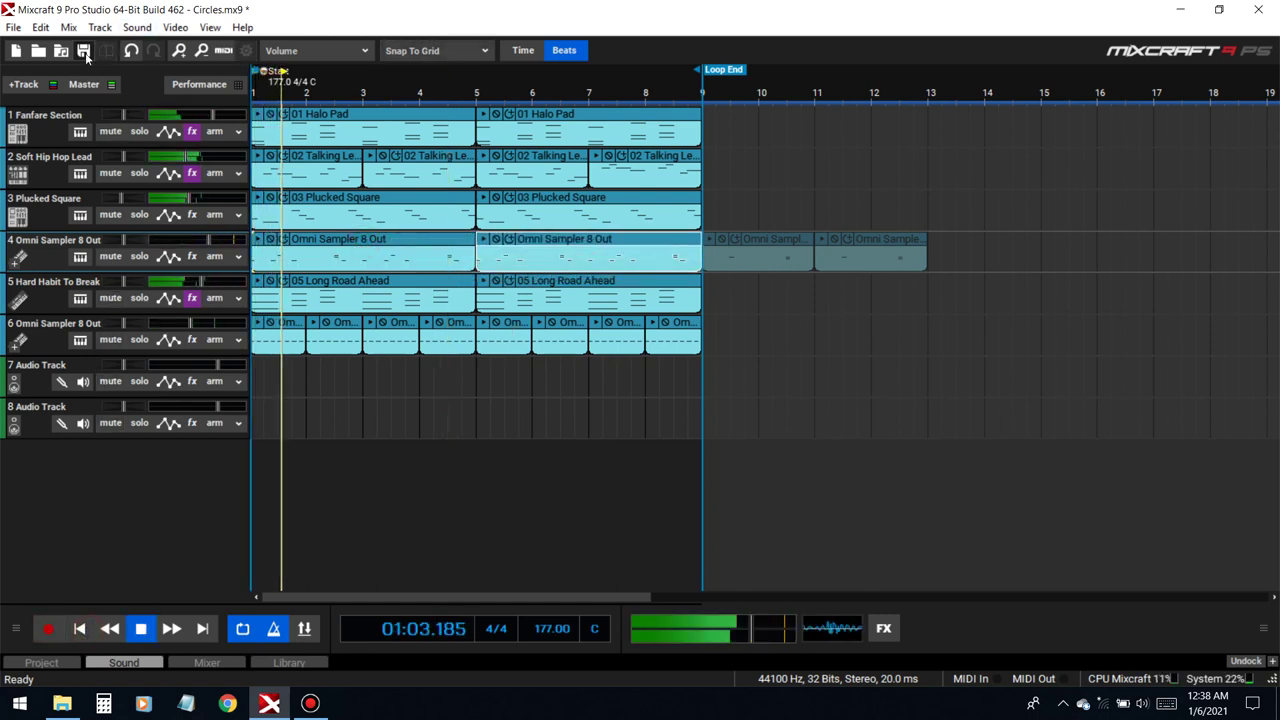
pyautogui.hotkey('ctrl', 's')
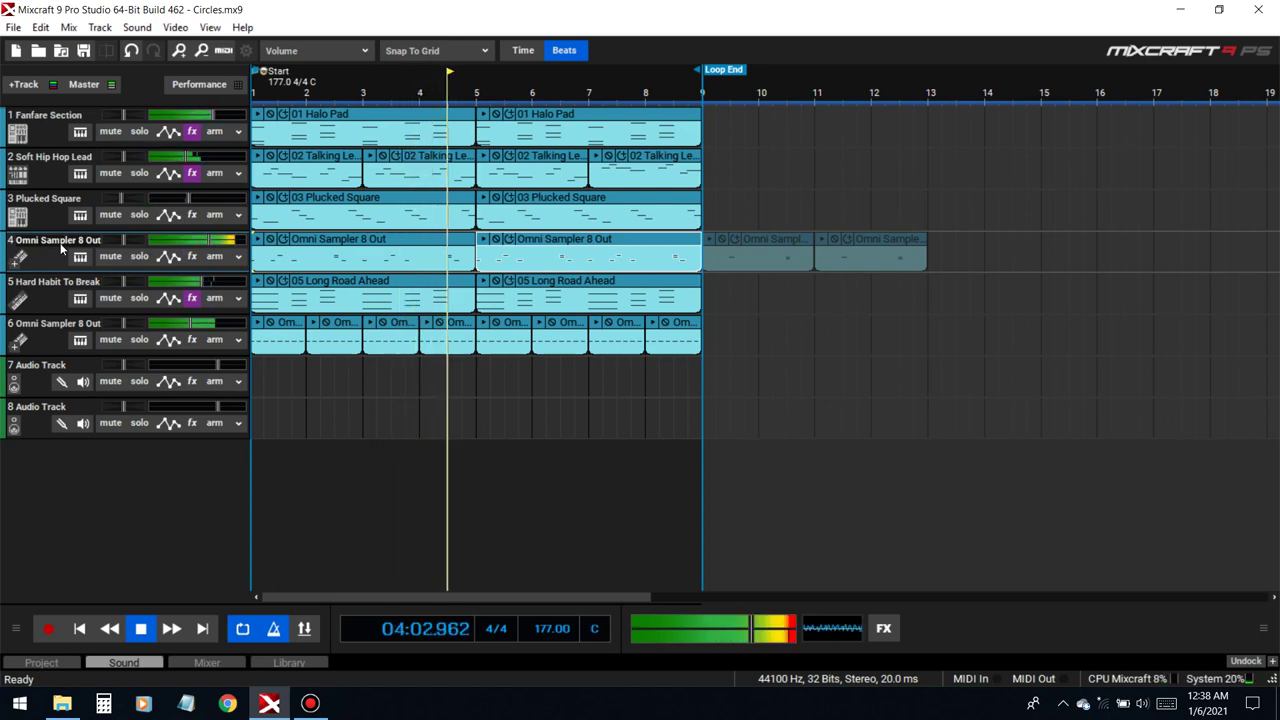
# - Add the Limiter6-x64 effect to the master track
pyautogui.click(884, 631)
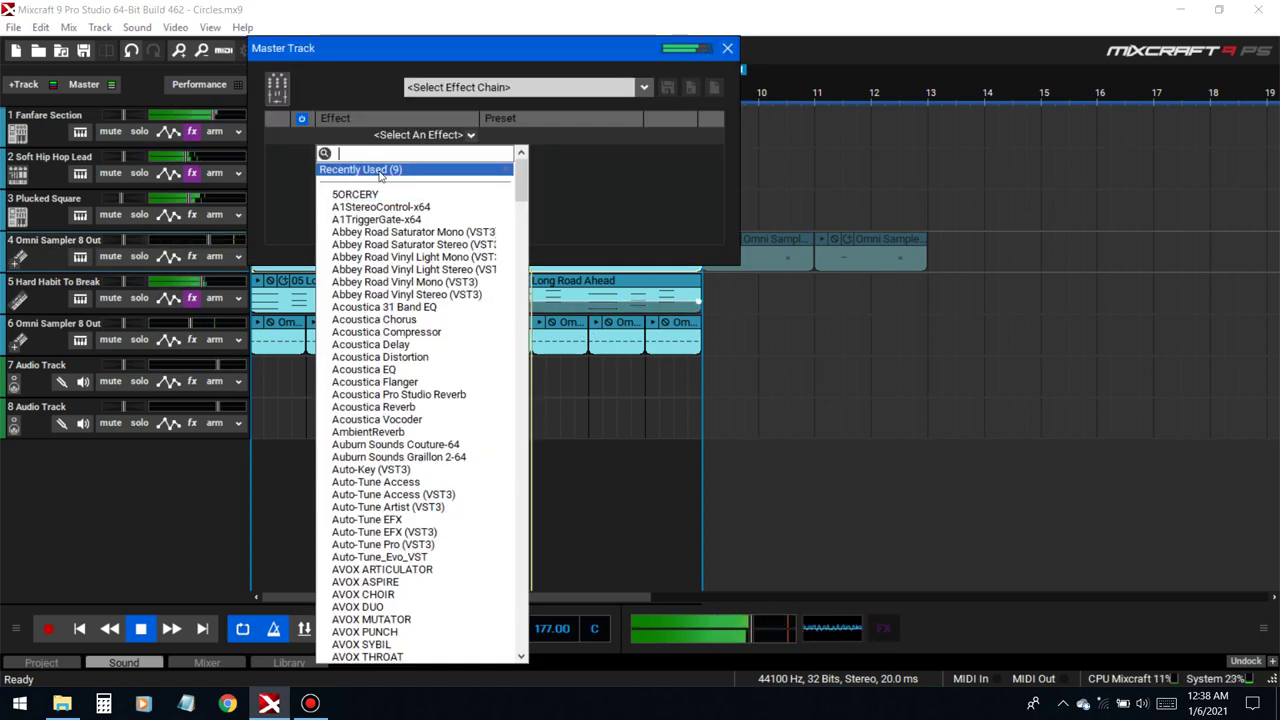
pyautogui.moveTo(410, 170)
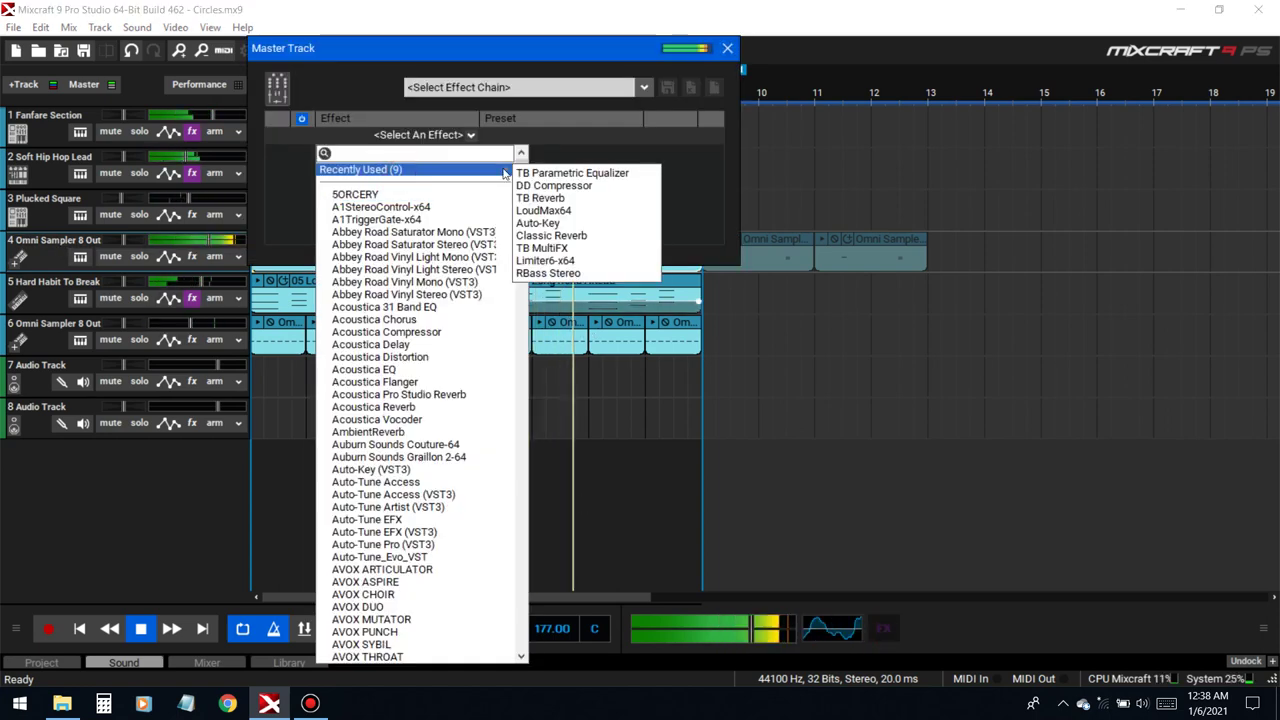
pyautogui.click(551, 259)
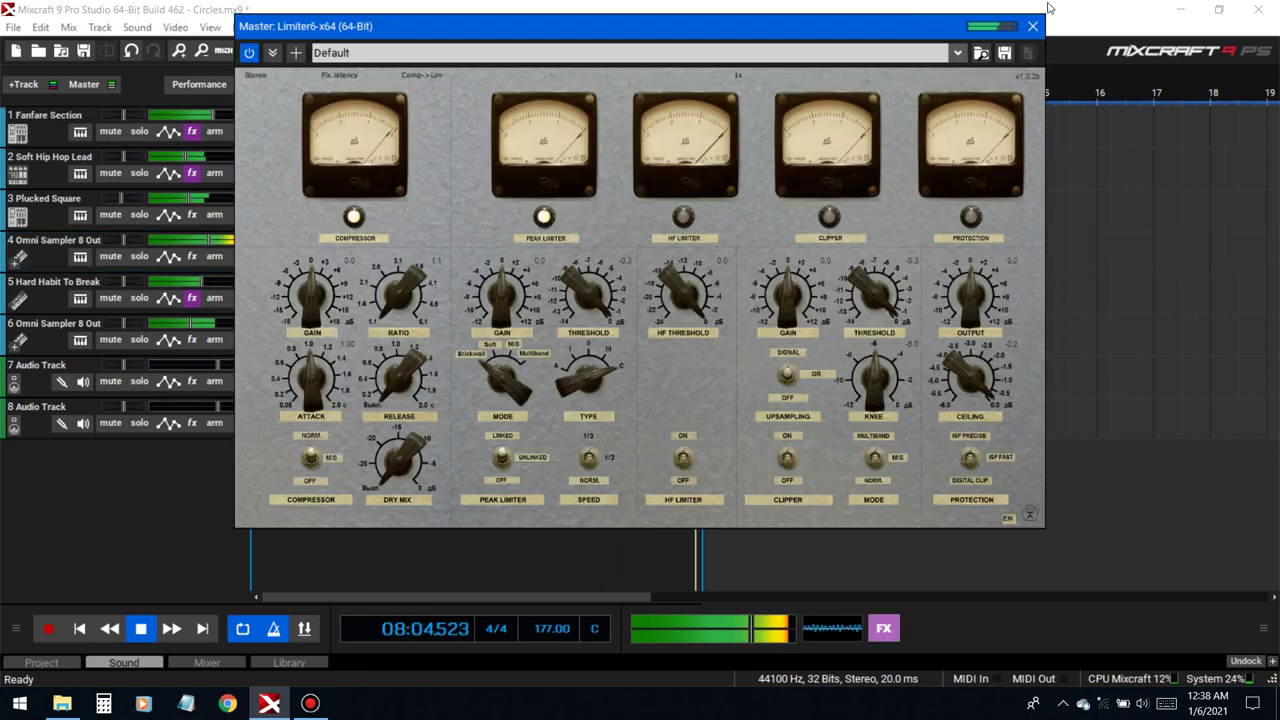
# - Close the limiter window, add a virtual instrument track, move it to position 7 above the audio tracks, and stop playback
pyautogui.click(1036, 18)
pyautogui.click(727, 48)
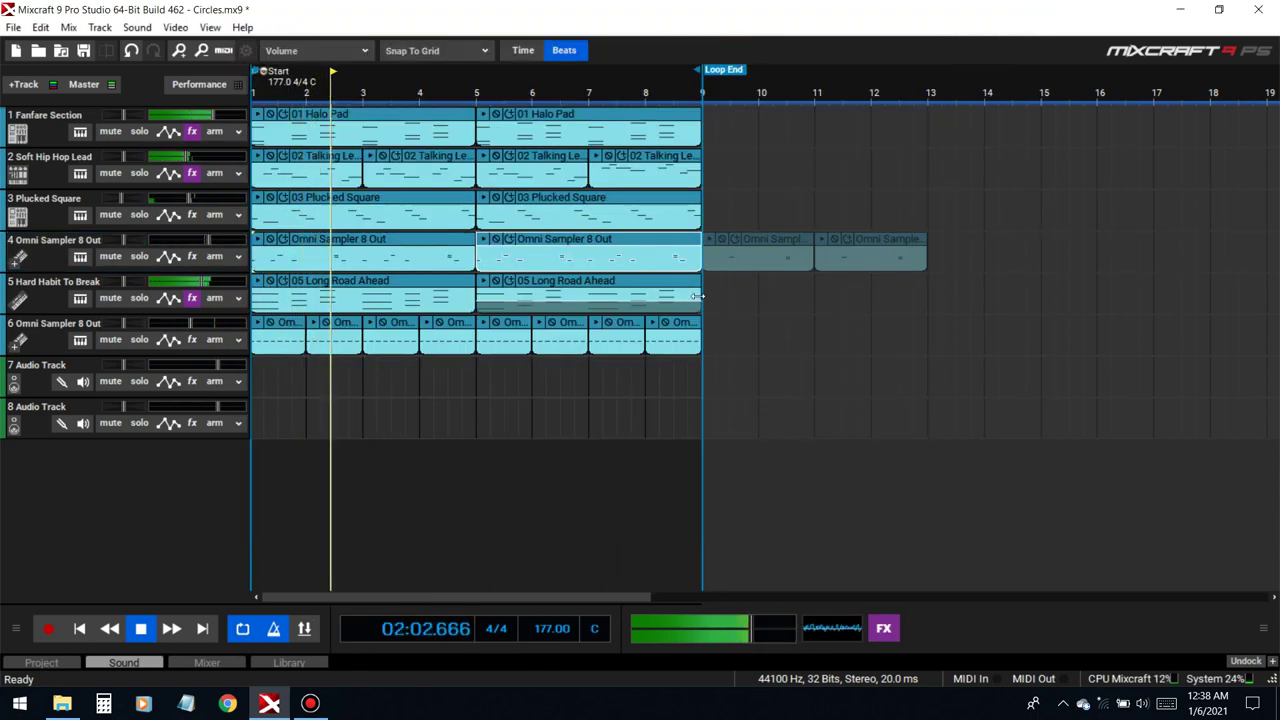
pyautogui.hotkey('ctrl', 'e')
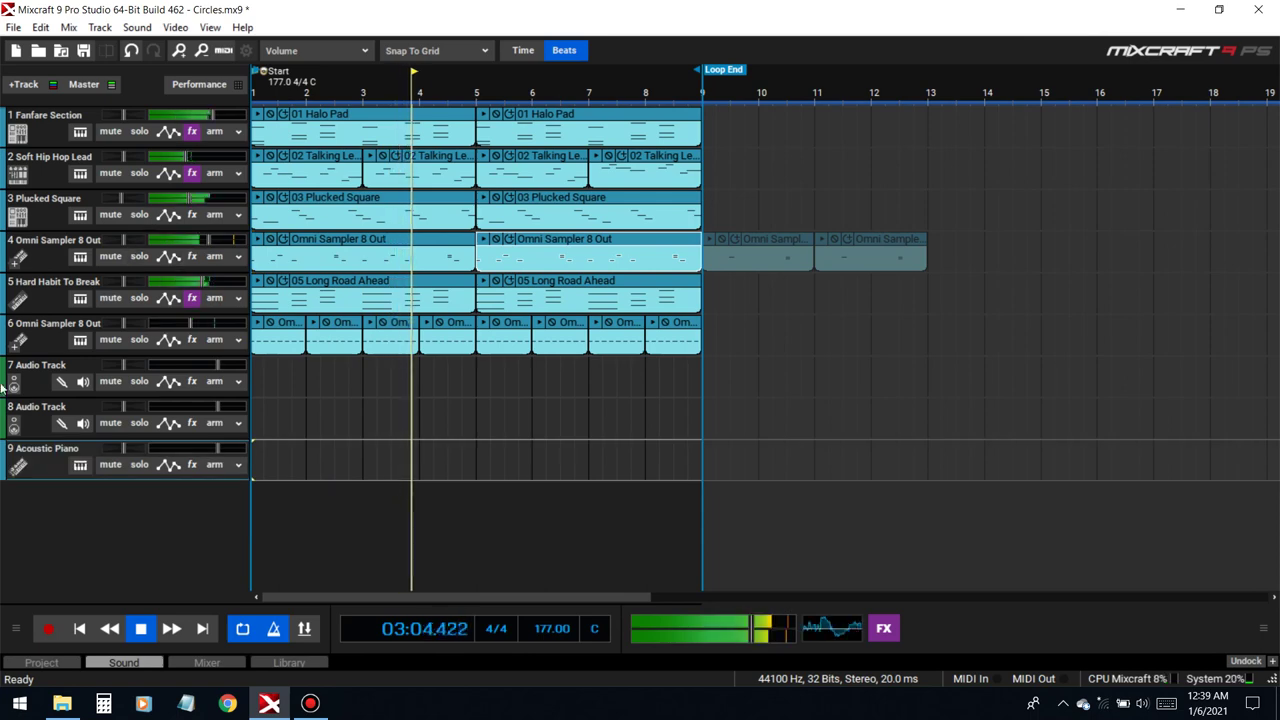
pyautogui.moveTo(43, 460); pyautogui.dragTo(70, 389)
pyautogui.press('space')
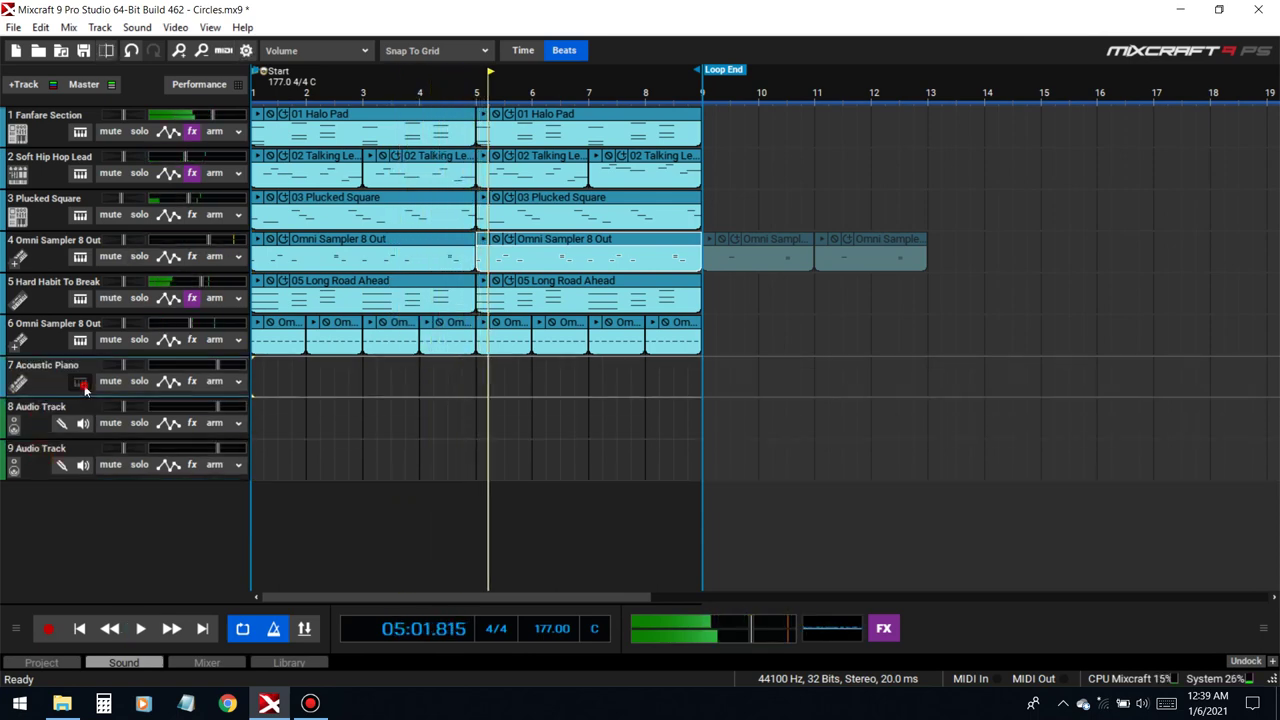
# - Browse the Synth - Riff instrument presets for track 7
pyautogui.click(79, 382)
pyautogui.scroll(-10, 509, 455)
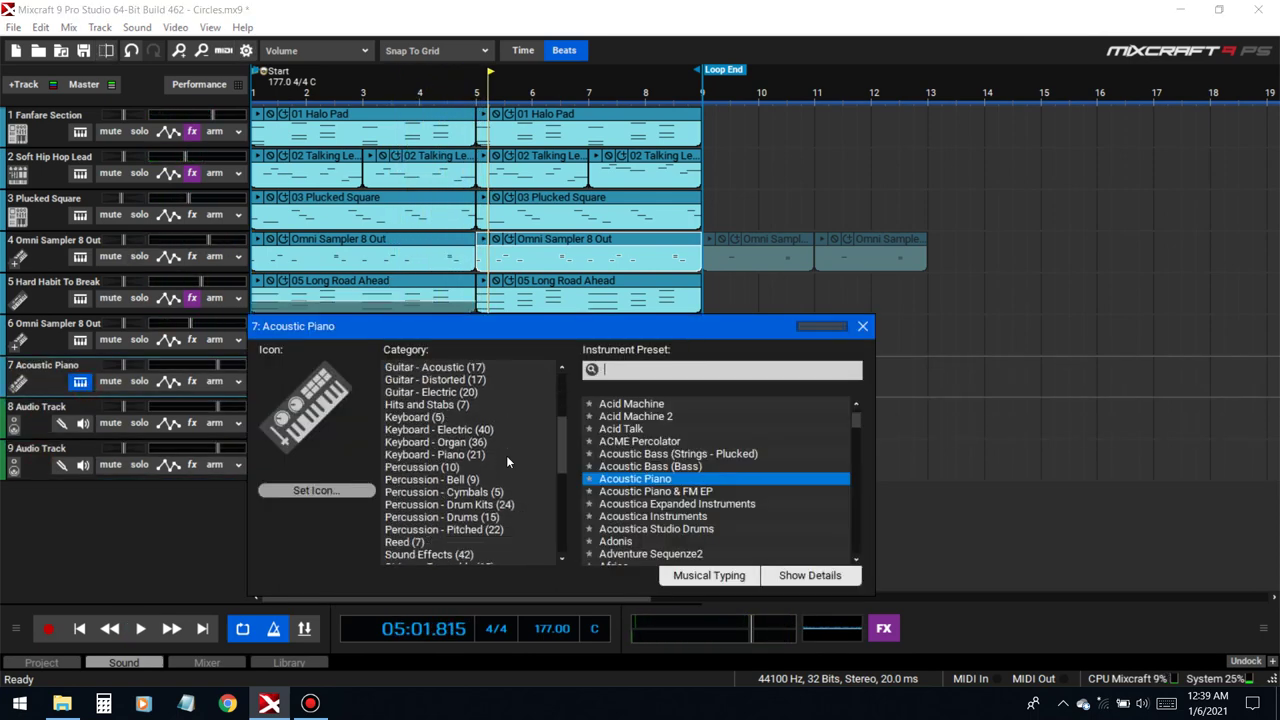
pyautogui.scroll(-3, 506, 453)
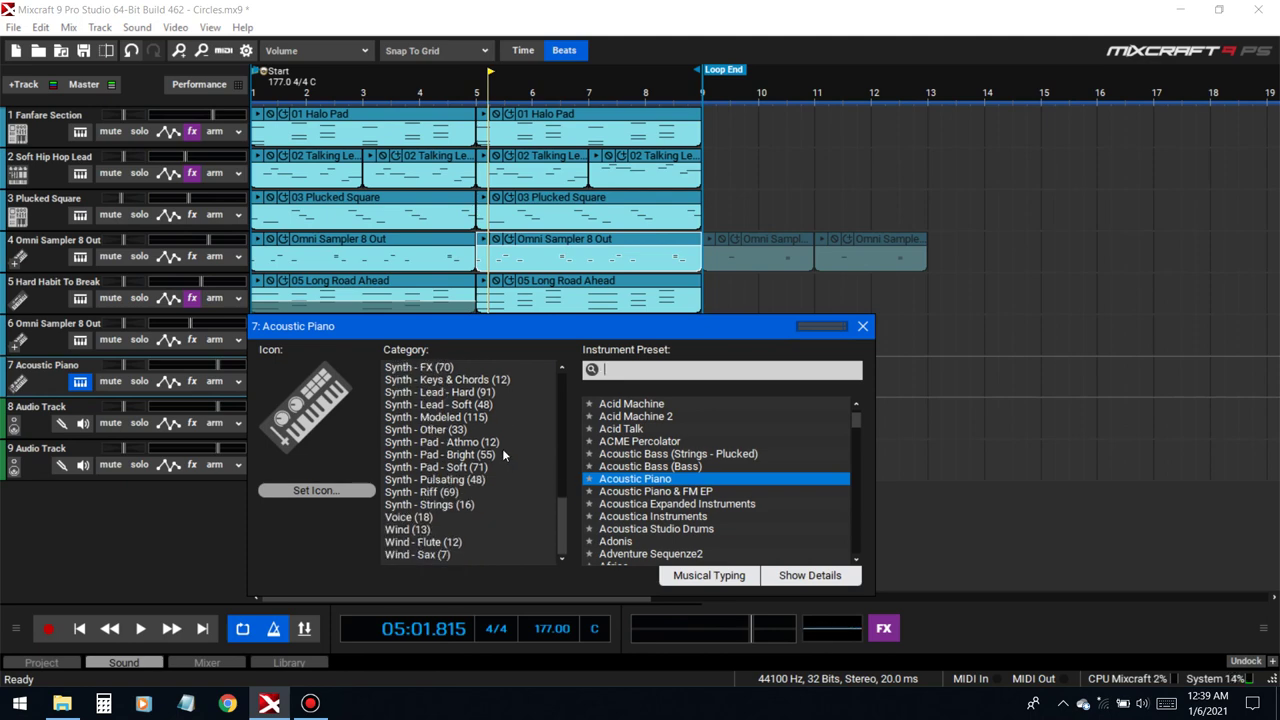
pyautogui.click(434, 494)
pyautogui.scroll(-15, 716, 513)
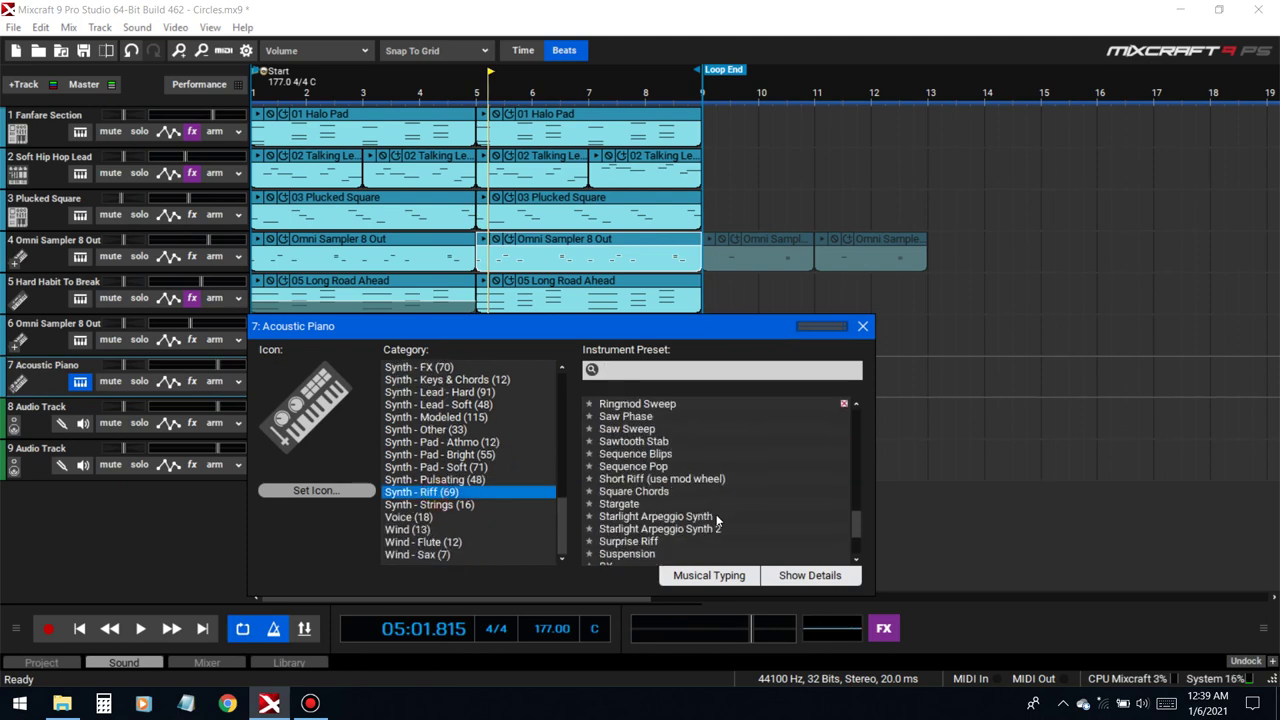
pyautogui.scroll(4, 704, 502)
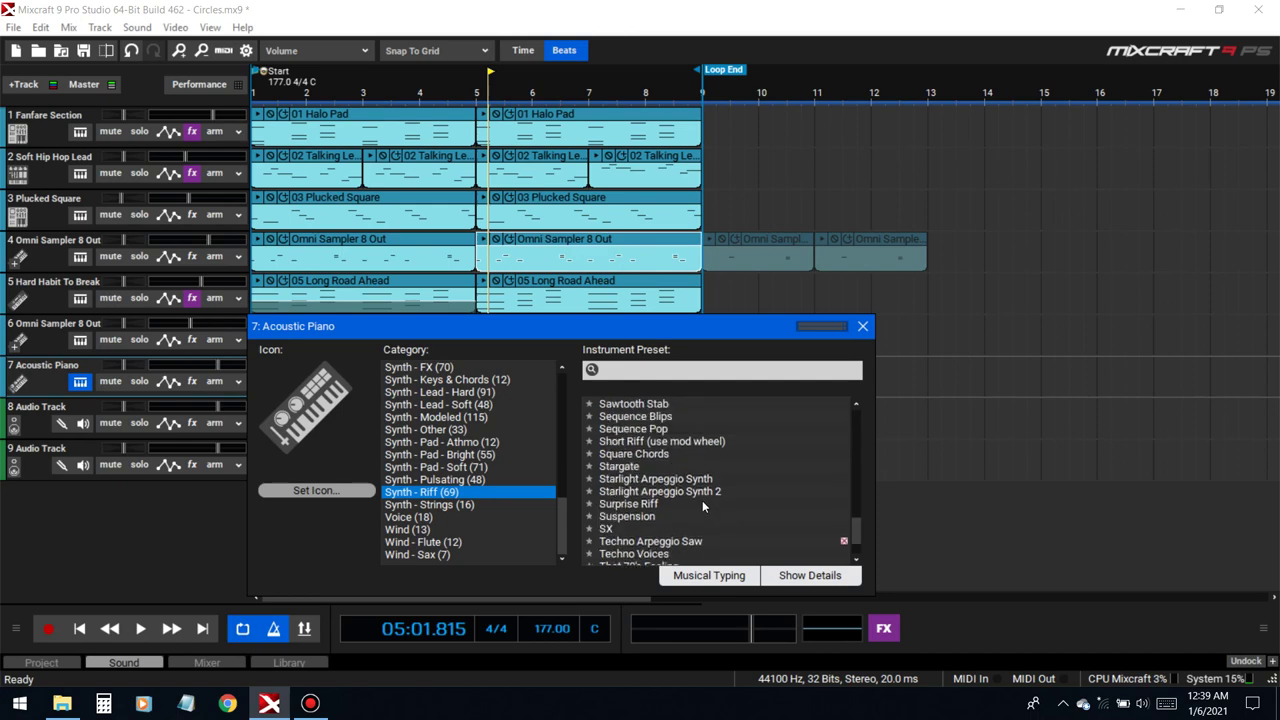
pyautogui.scroll(1, 700, 498)
pyautogui.scroll(-3, 698, 490)
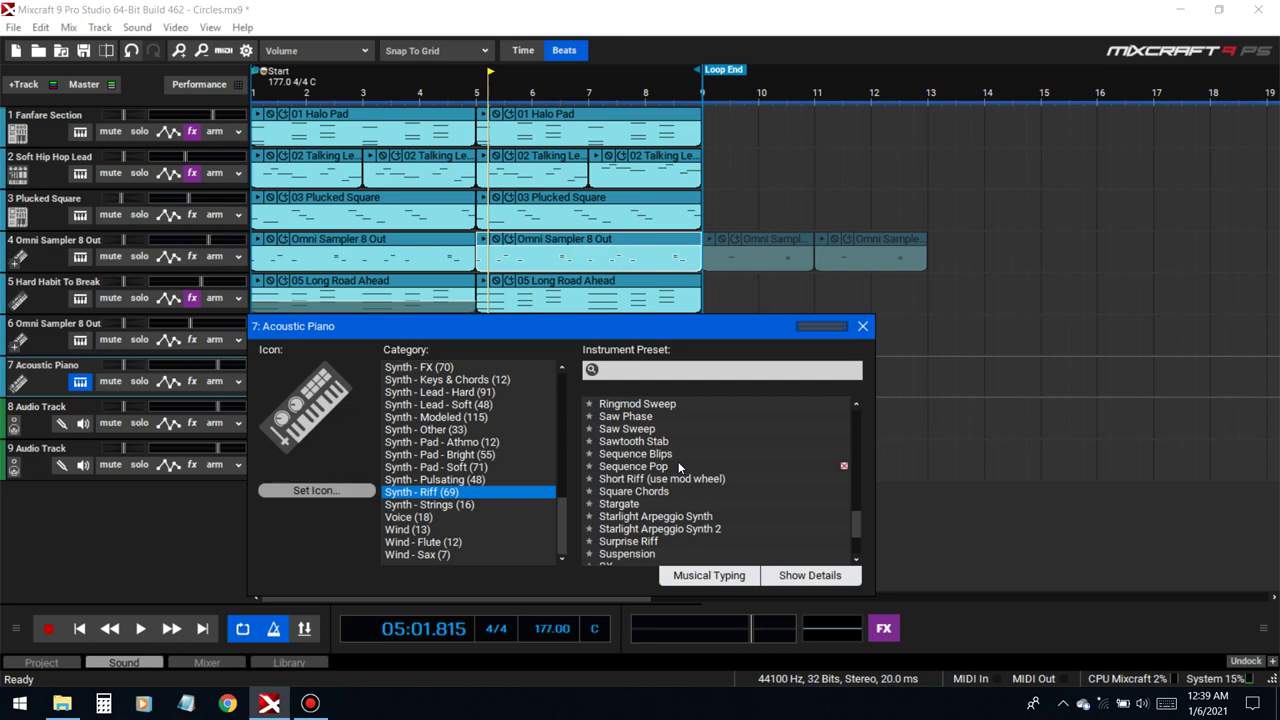
pyautogui.scroll(-1, 678, 461)
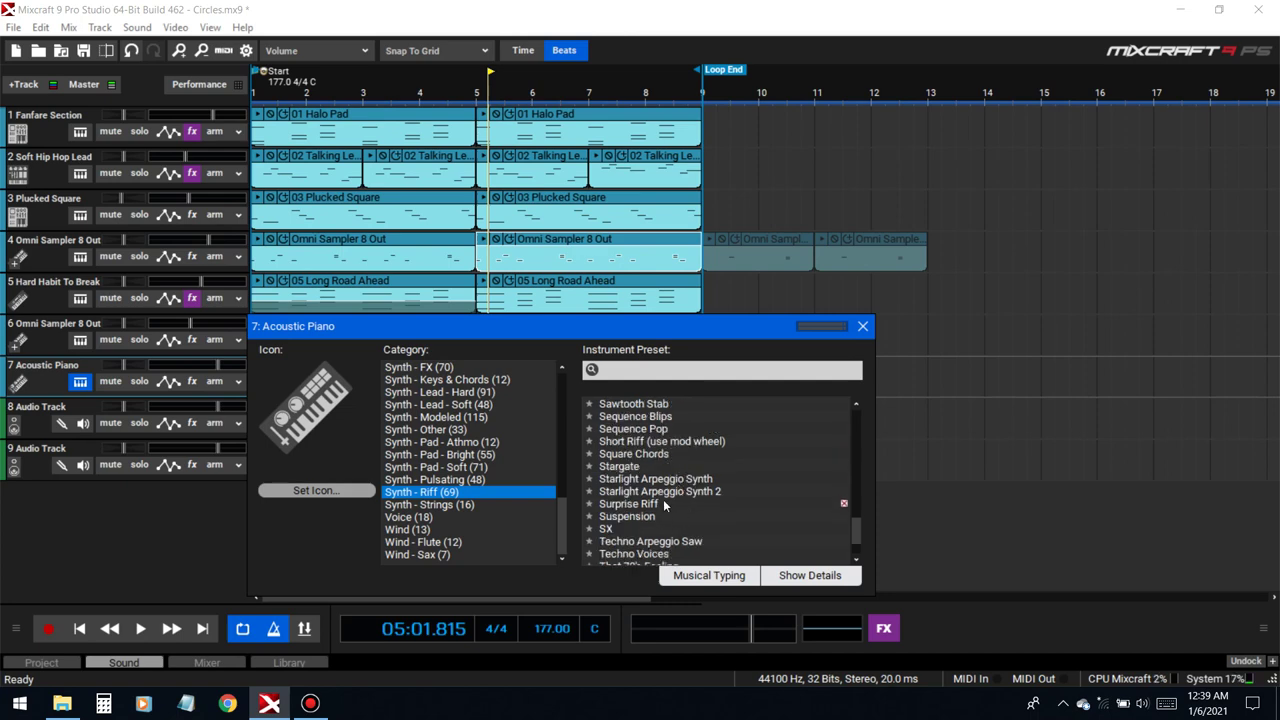
pyautogui.scroll(-2, 668, 505)
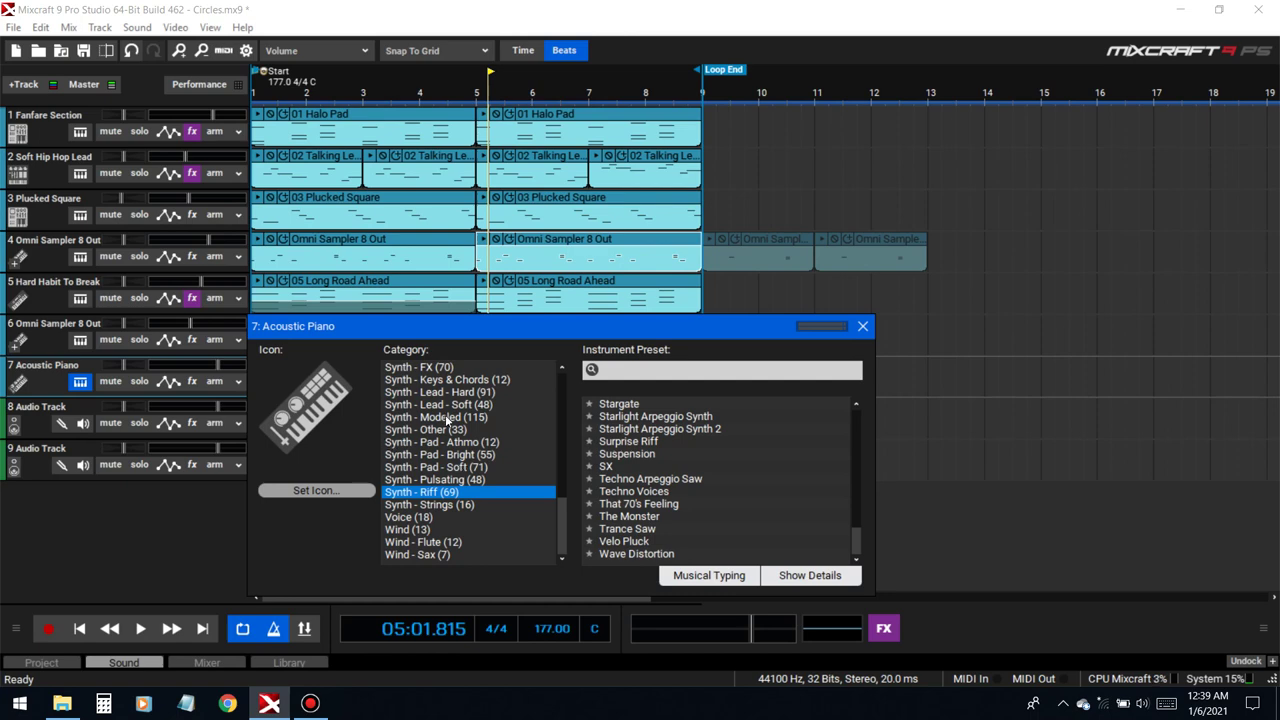
# - Assign the Simple Sub preset from the Synth - Bass category to track 7
pyautogui.scroll(3, 447, 420)
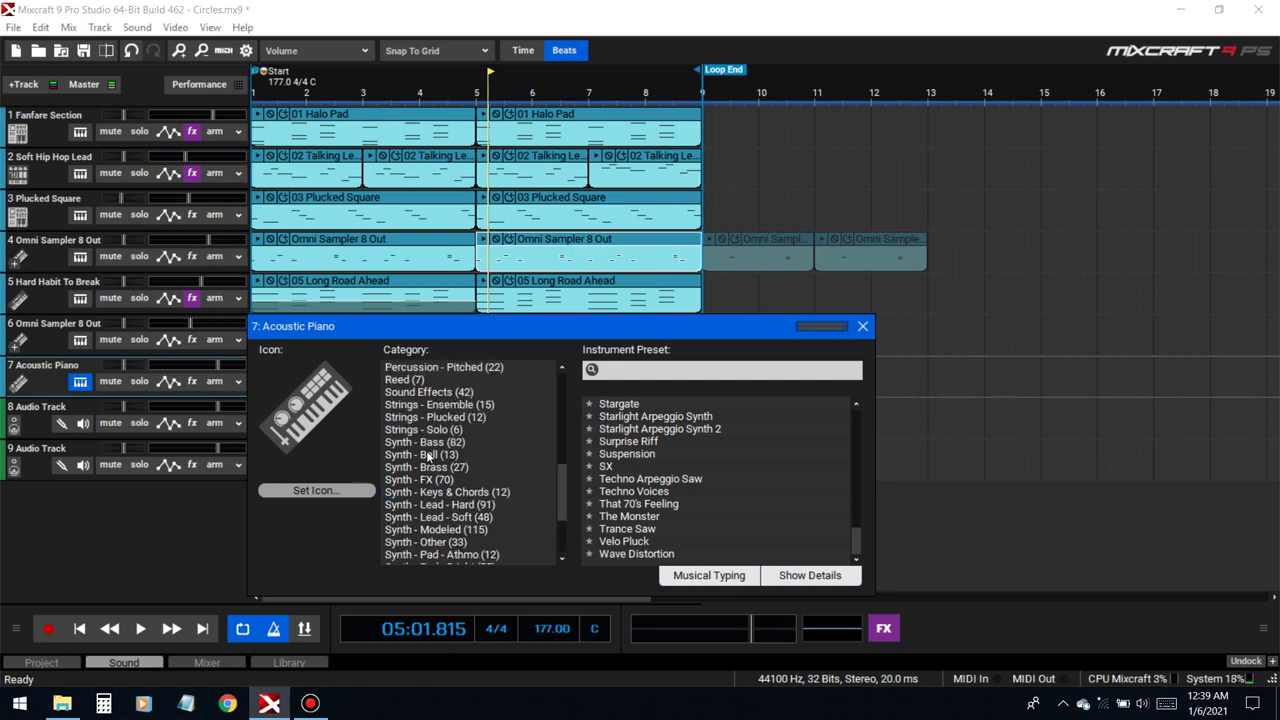
pyautogui.click(427, 445)
pyautogui.scroll(-15, 689, 489)
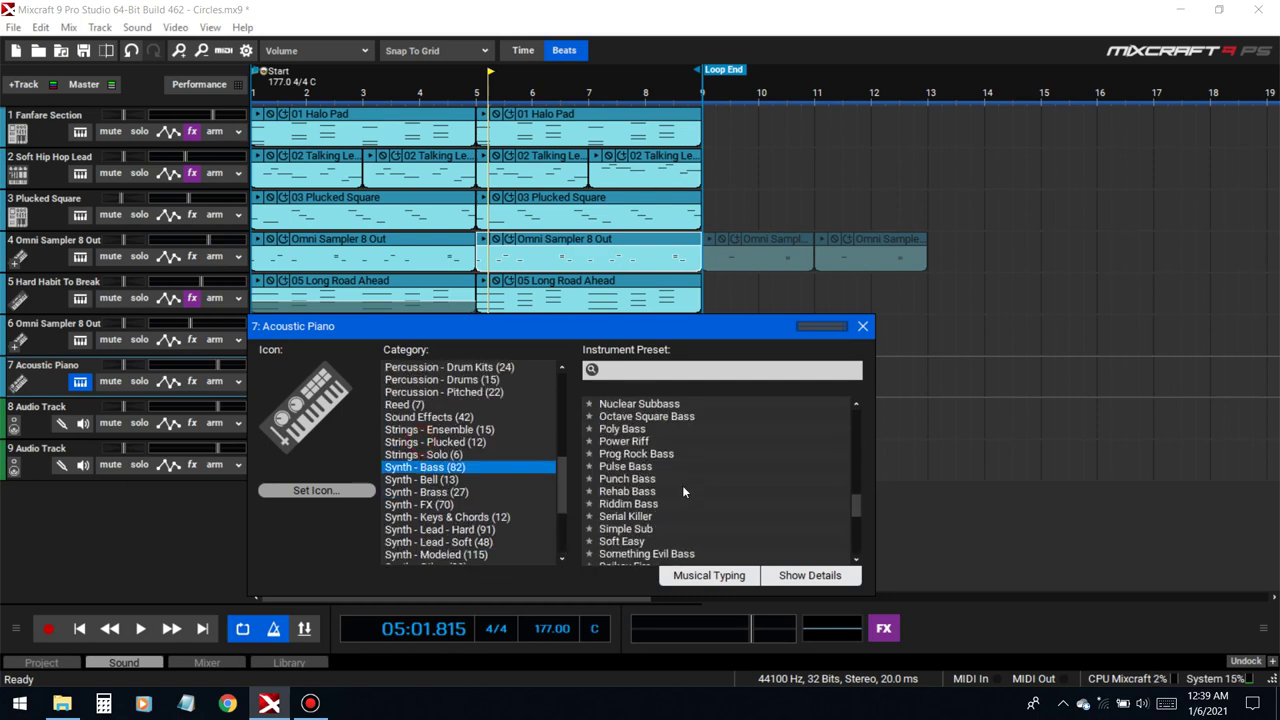
pyautogui.scroll(-5, 681, 485)
pyautogui.scroll(2, 668, 470)
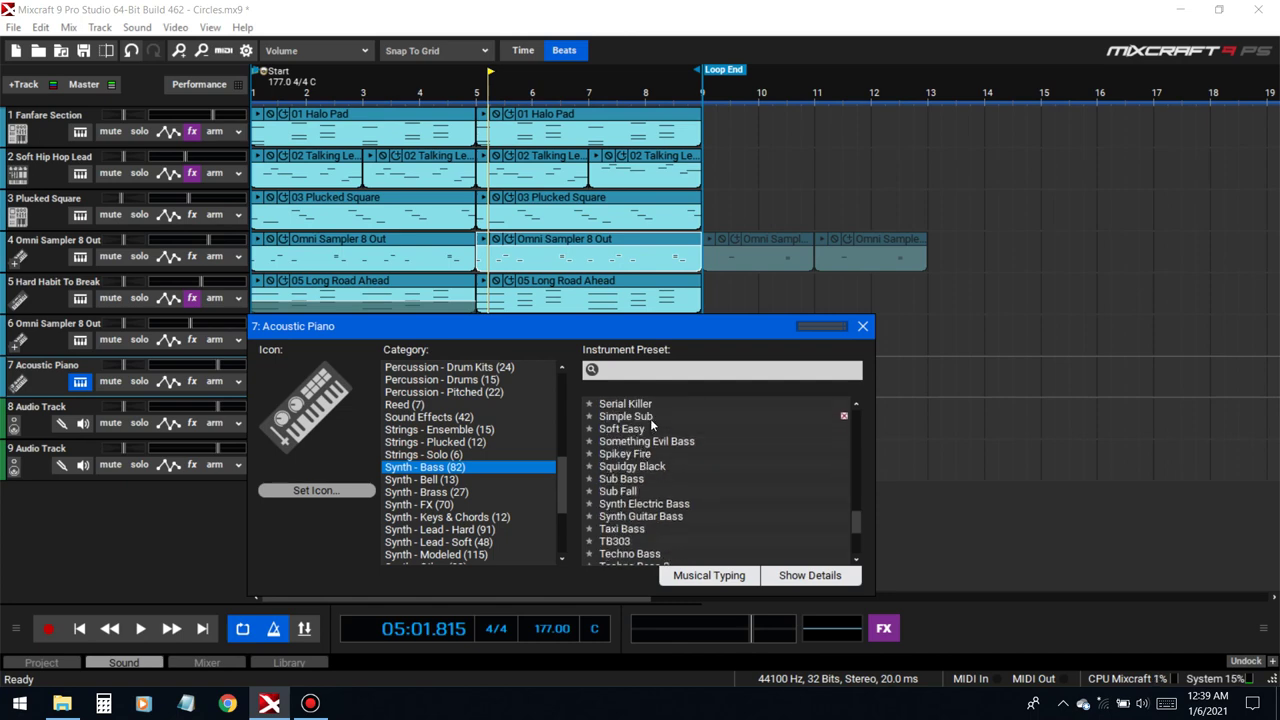
pyautogui.scroll(-4, 662, 483)
pyautogui.scroll(6, 664, 489)
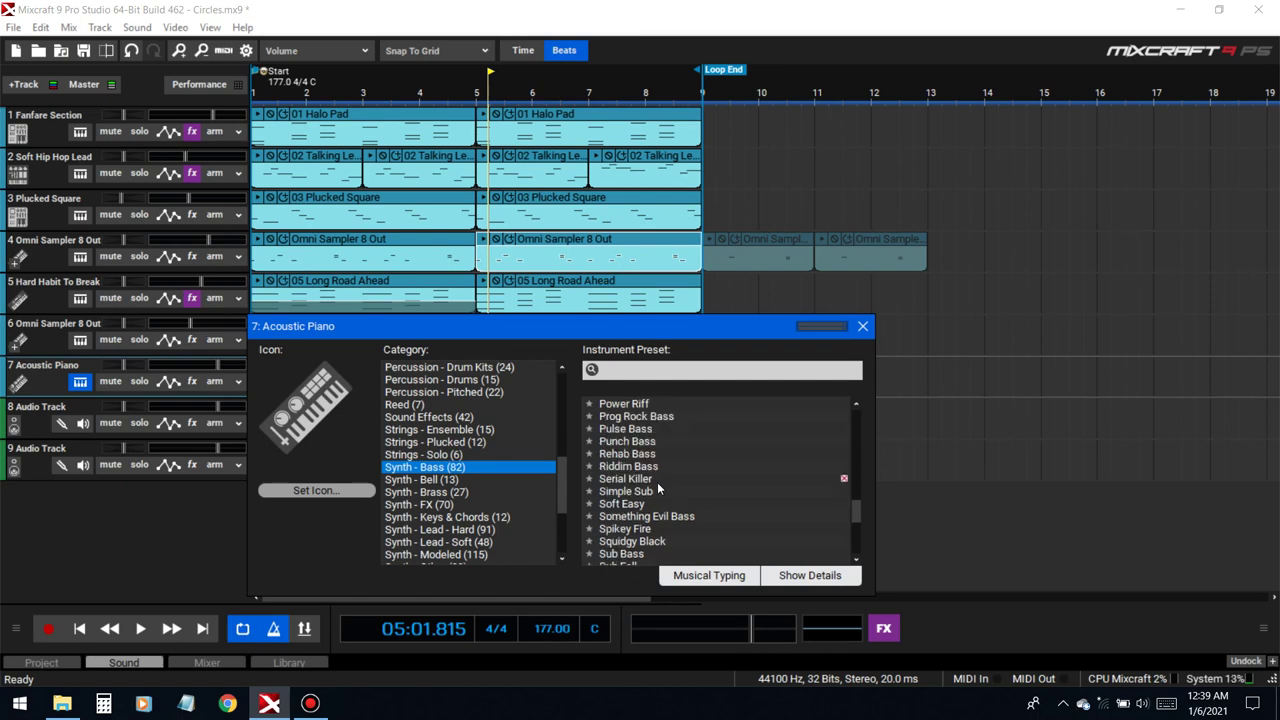
pyautogui.click(628, 492)
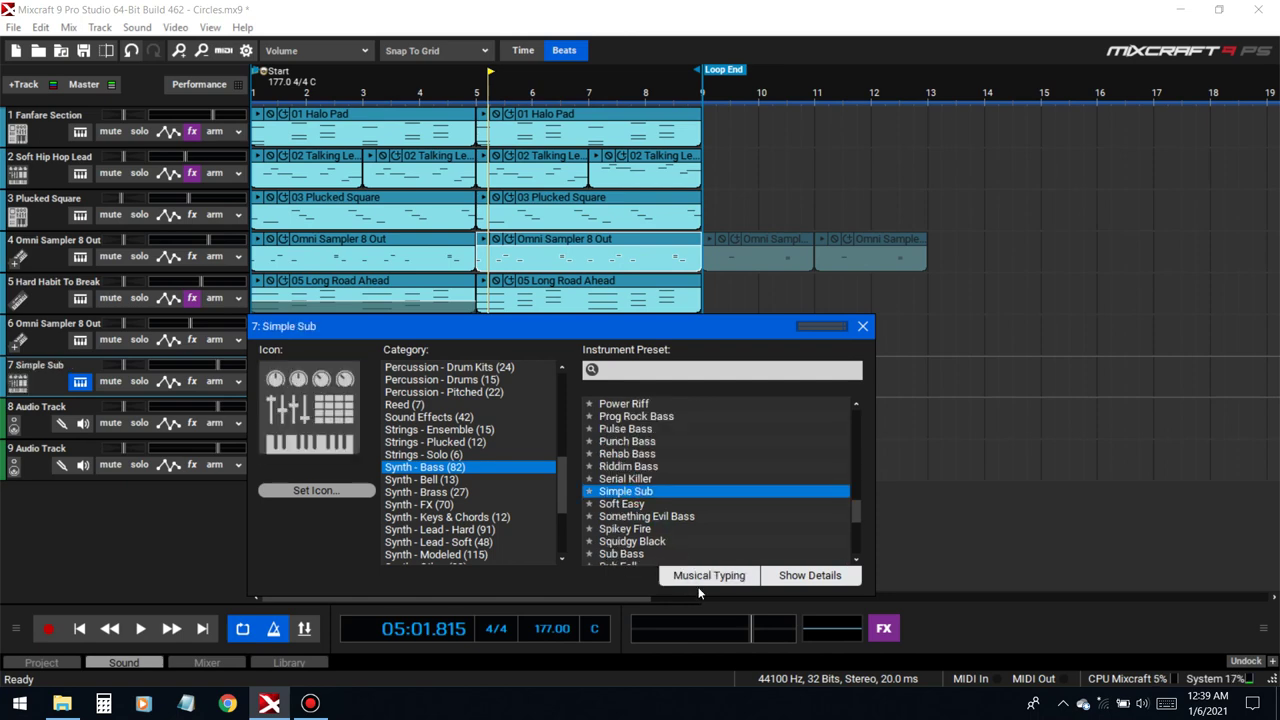
# - Show the Musical Typing keyboard and audition several Simple Sub notes in the C4 to F#5 range
pyautogui.click(702, 580)
pyautogui.press('a')
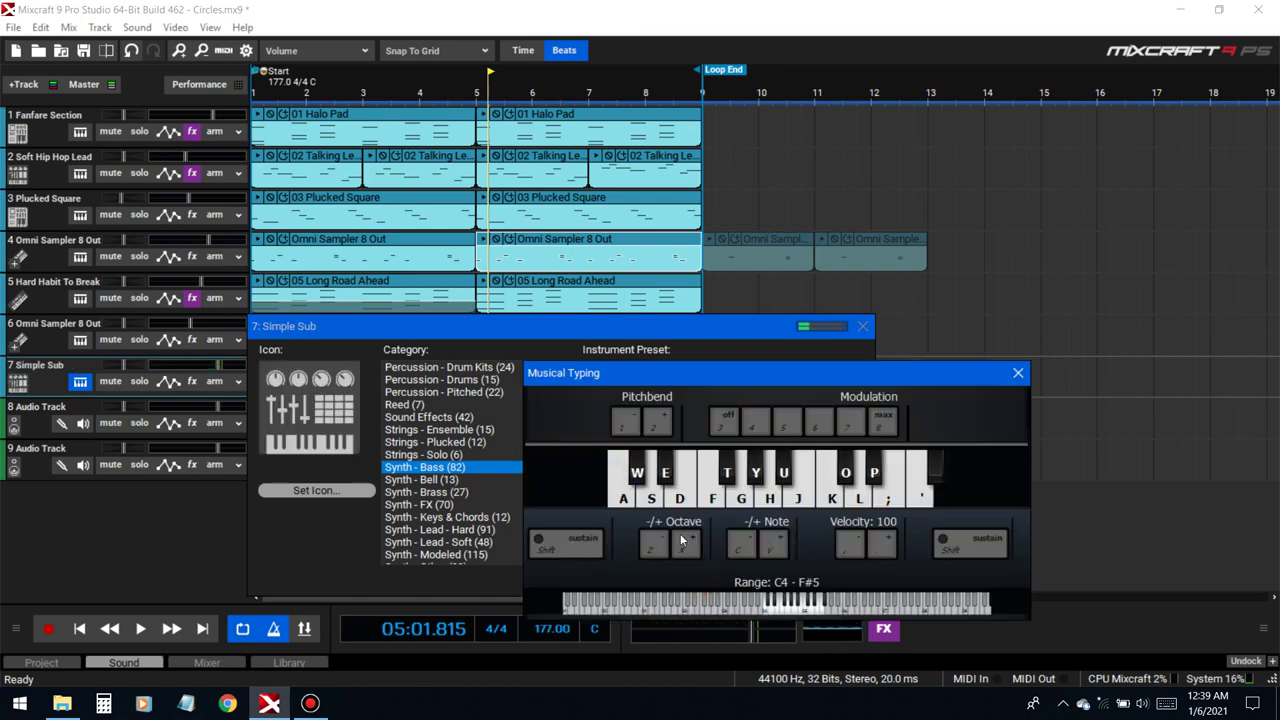
pyautogui.press('g')
pyautogui.press('e')
pyautogui.press('h')
pyautogui.press('d')
pyautogui.press('s')
pyautogui.press('a')
pyautogui.press('a')
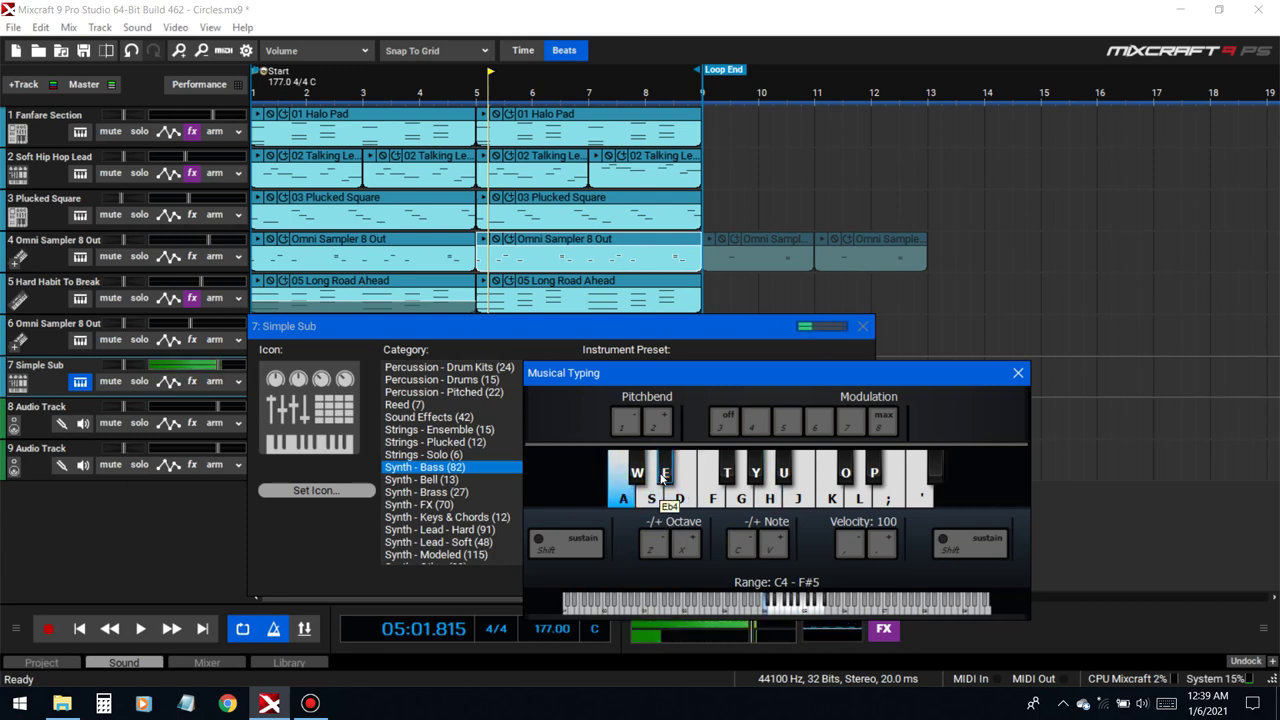
pyautogui.press('g')
pyautogui.press('g')
# - Lower the Musical Typing range to C2 - F#3 and audition the F and G bass notes
pyautogui.click(317, 521)
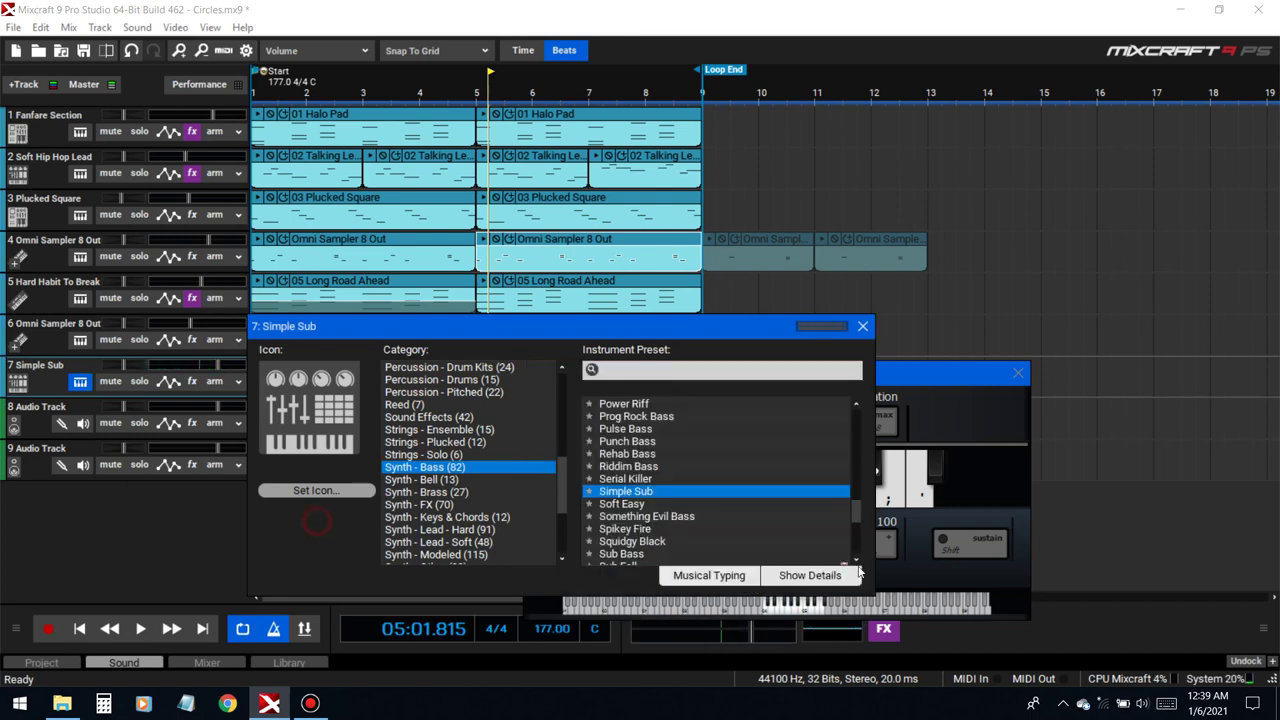
pyautogui.click(977, 460)
pyautogui.press('z')
pyautogui.press('f')
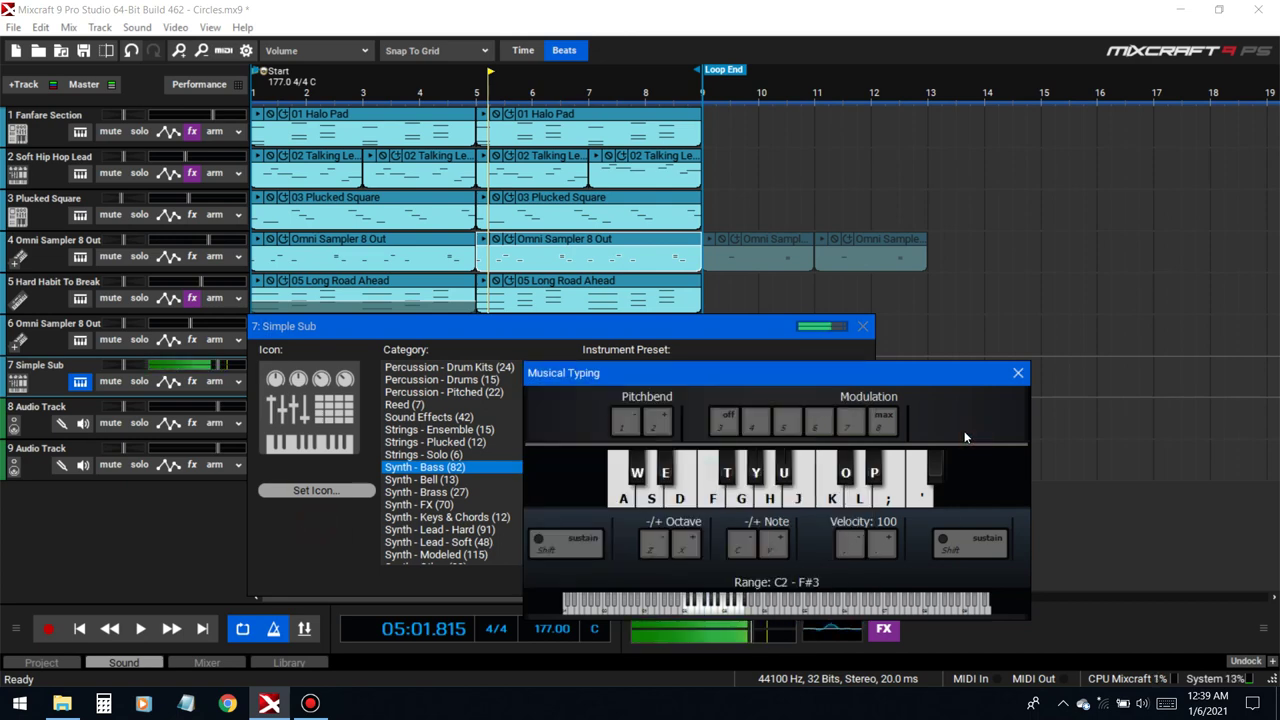
pyautogui.press('f')
pyautogui.press('g')
# - Open the Glass Viper editor for the Simple Sub preset and close the instrument selection window
pyautogui.click(309, 547)
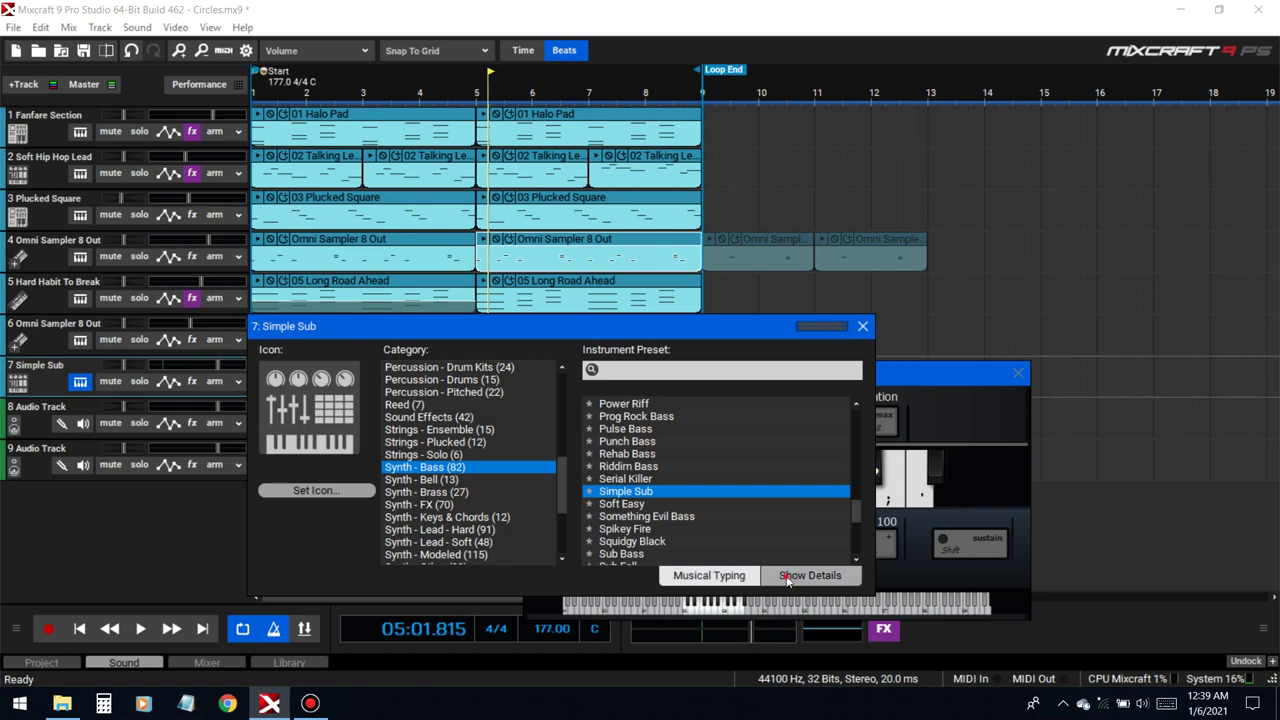
pyautogui.click(810, 651)
pyautogui.click(521, 563)
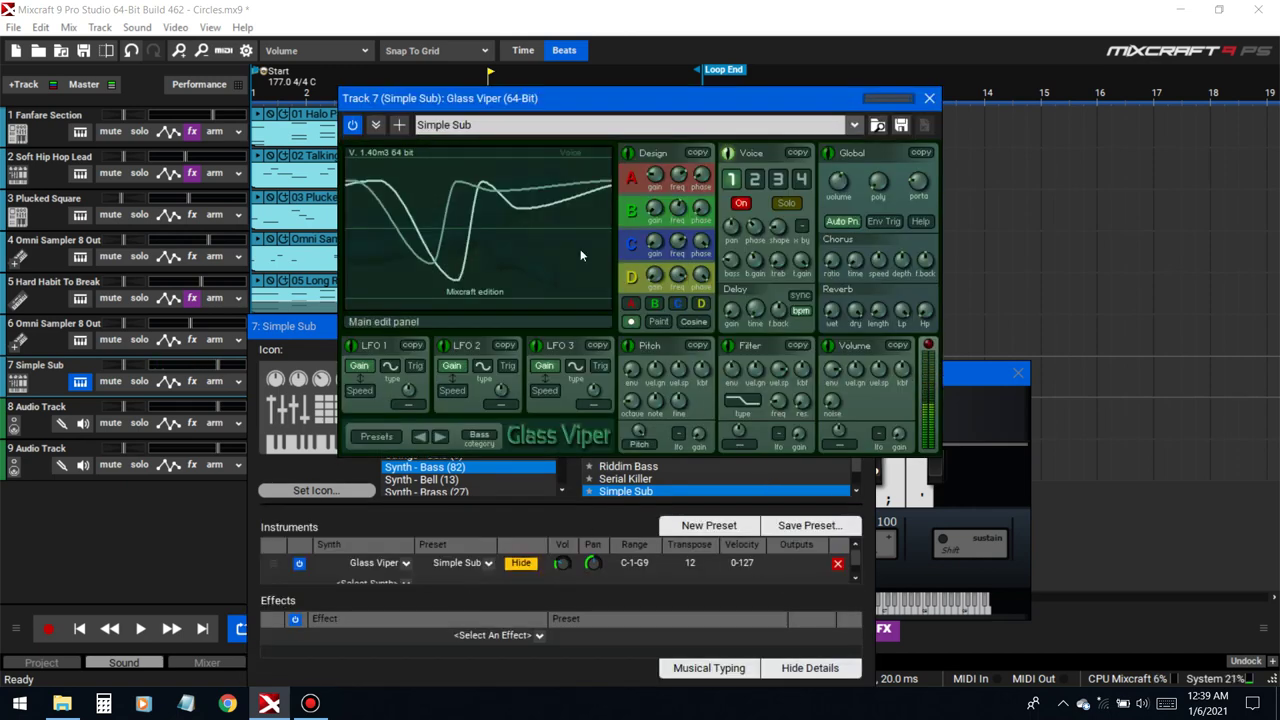
pyautogui.click(862, 326)
# - Audition the bass an octave lower, return to the C2 - F#3 range, and play G repeatedly
pyautogui.click(962, 414)
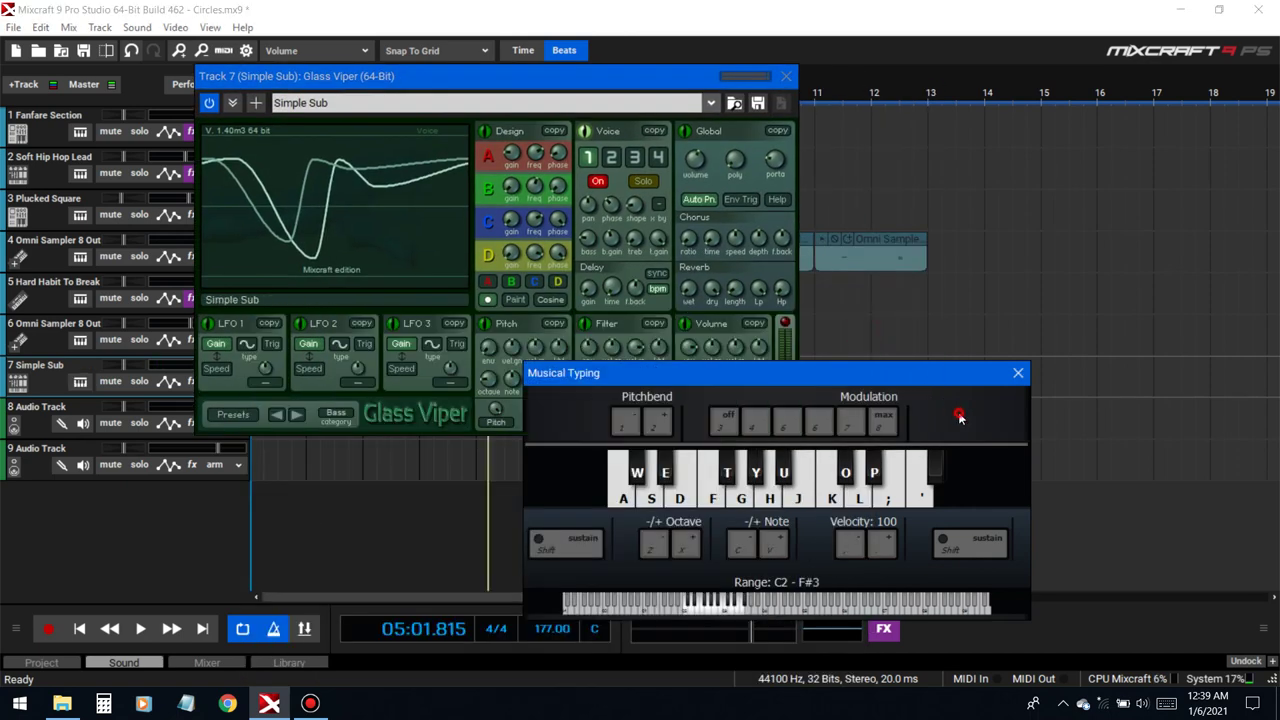
pyautogui.press('z')
pyautogui.press('f')
pyautogui.press('x')
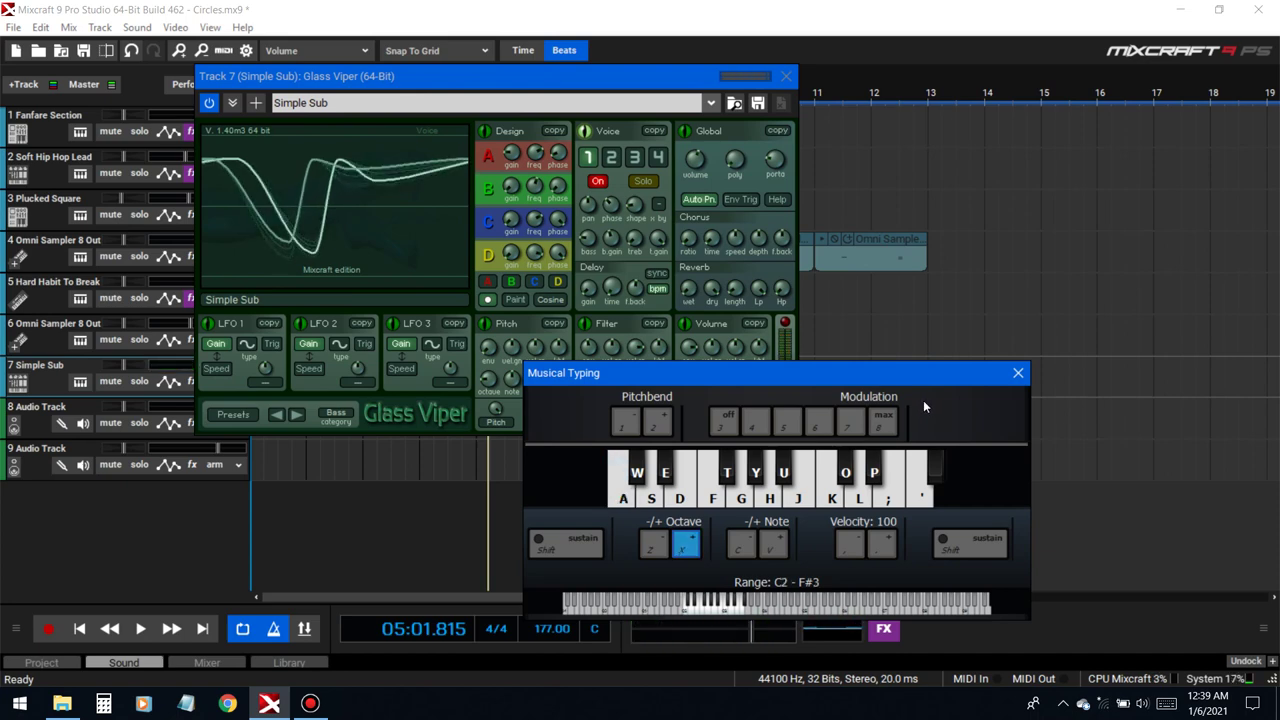
pyautogui.press('g')
pyautogui.press('g')
pyautogui.press('g')
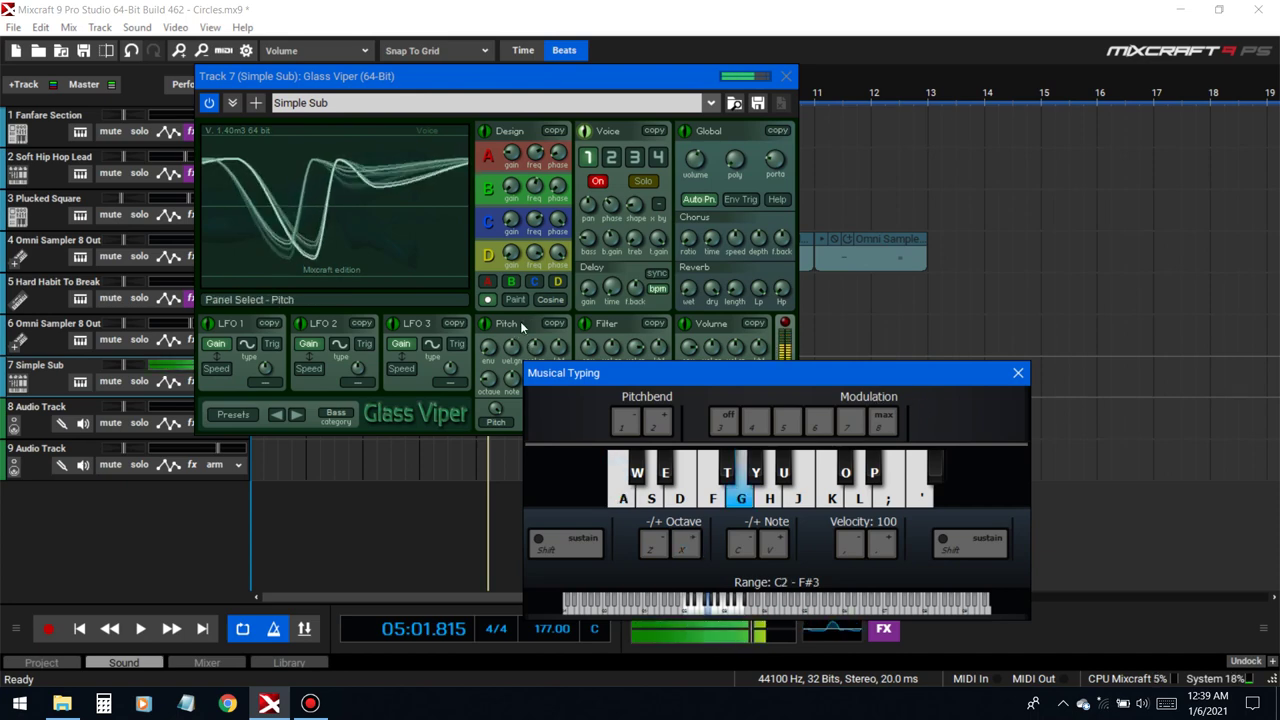
# - Display Glass Viper's gain envelope for the Volume section and audition the G note
pyautogui.click(475, 312)
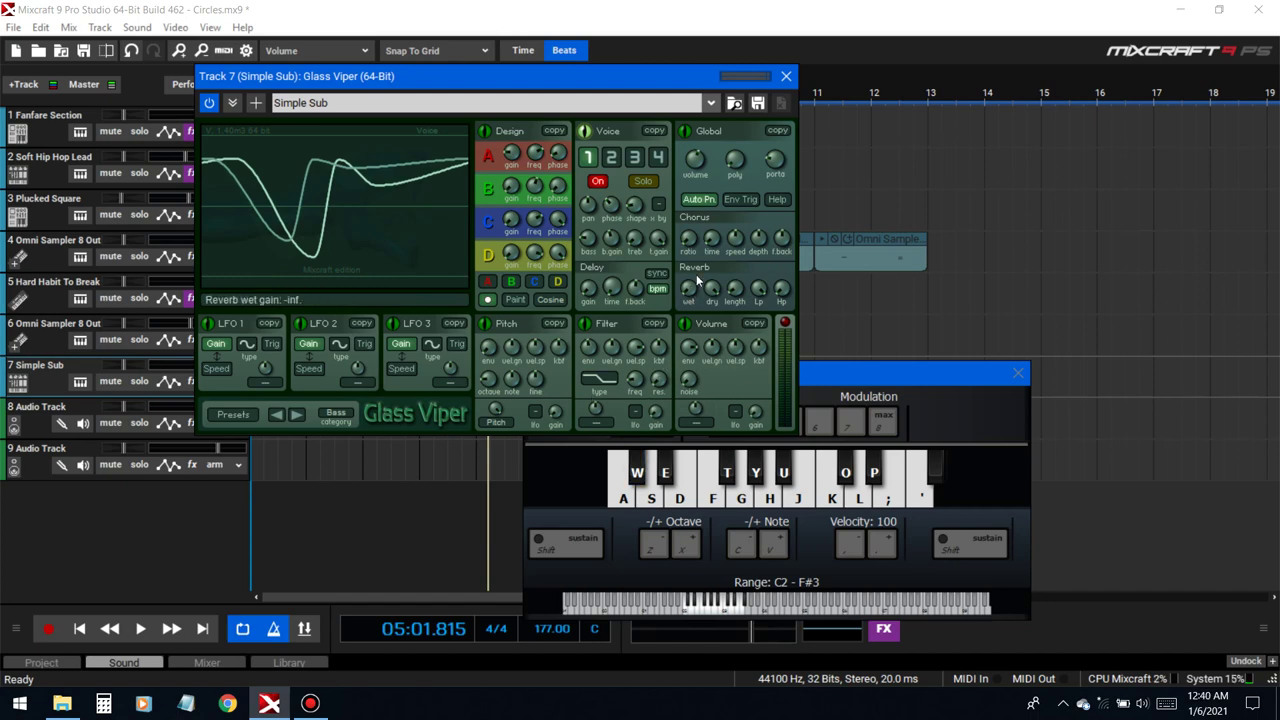
pyautogui.click(711, 320)
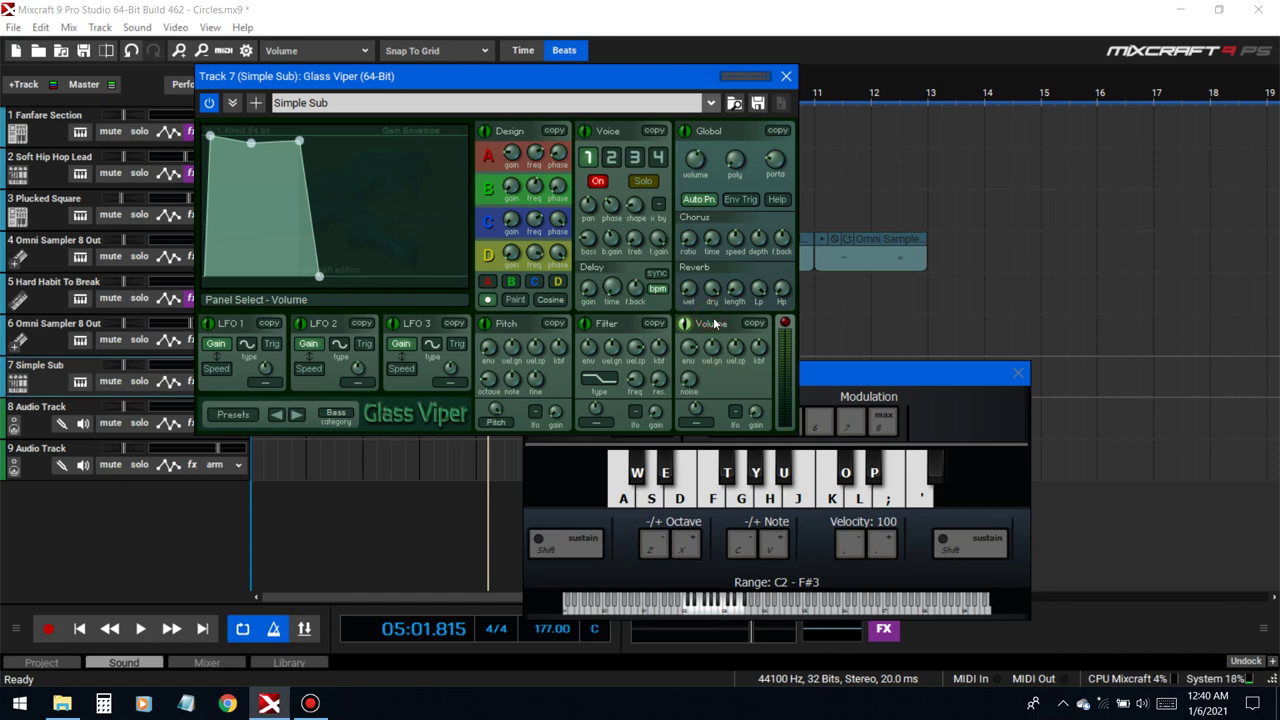
pyautogui.click(969, 497)
pyautogui.press('g')
pyautogui.press('g')
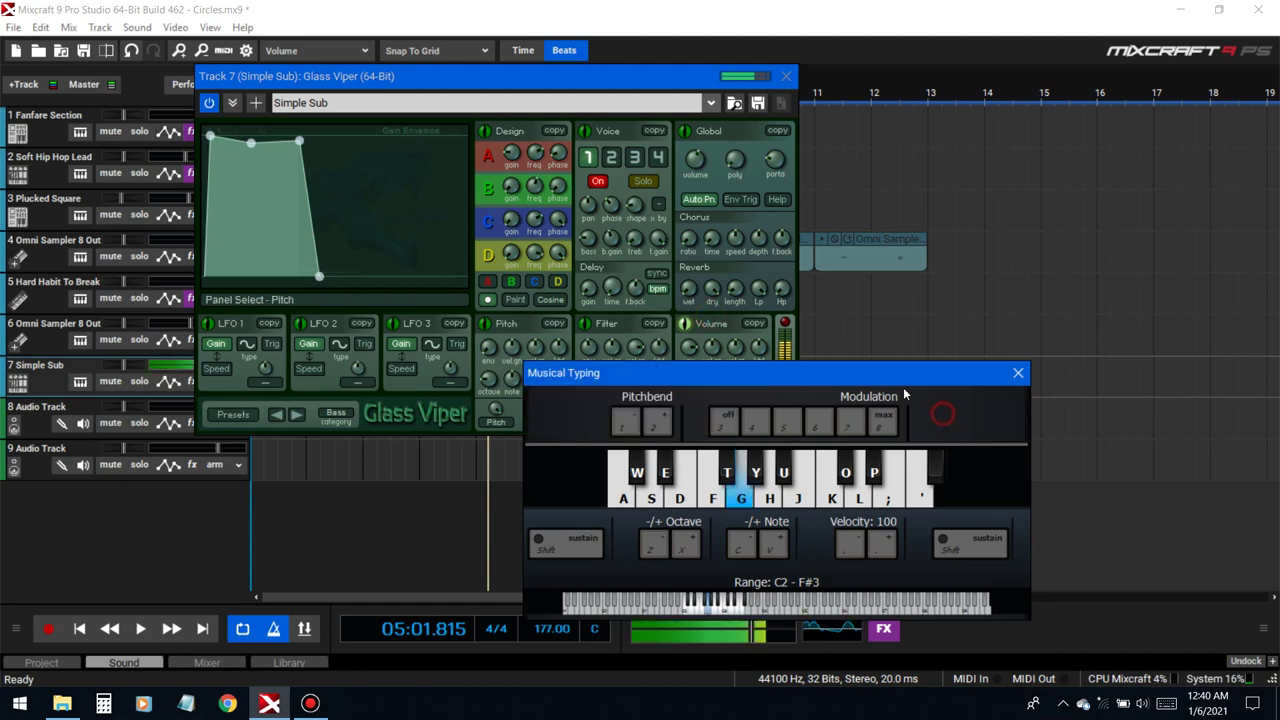
# - Lower the gain envelope's third point to about half level, stretch its end point much later, and audition the G note
pyautogui.moveTo(298, 143); pyautogui.dragTo(288, 205)
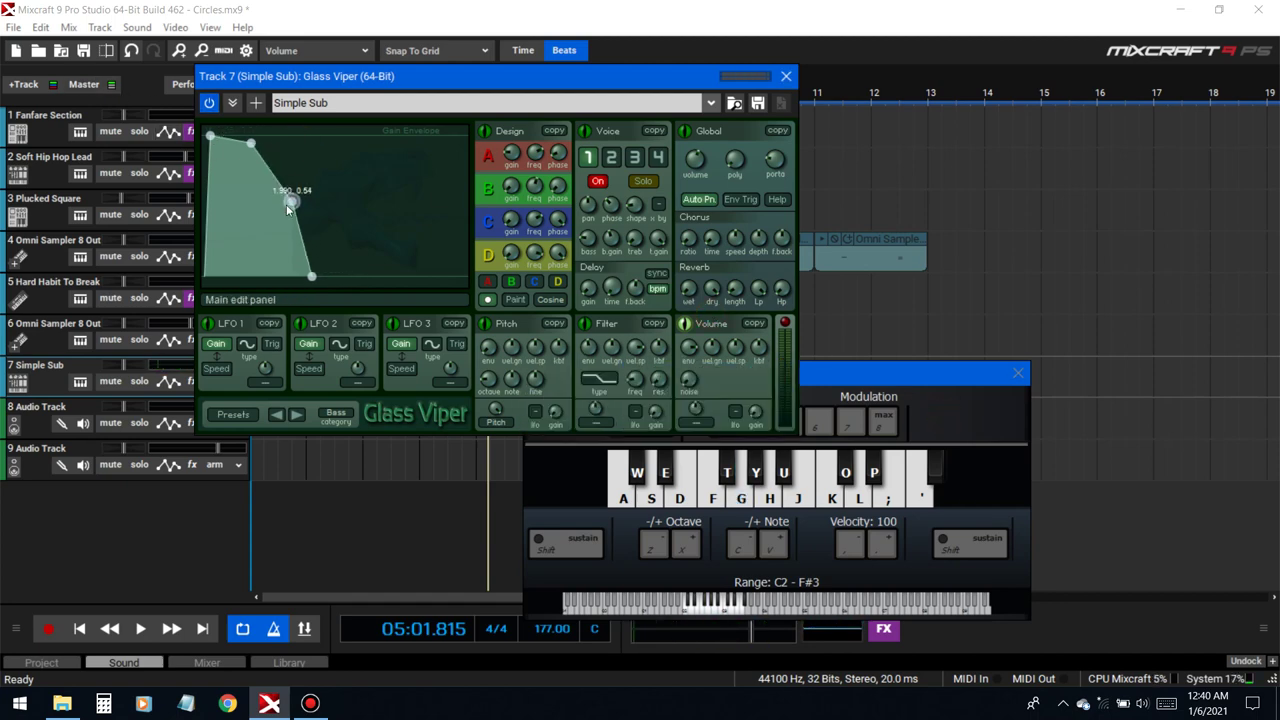
pyautogui.moveTo(312, 280); pyautogui.dragTo(405, 281)
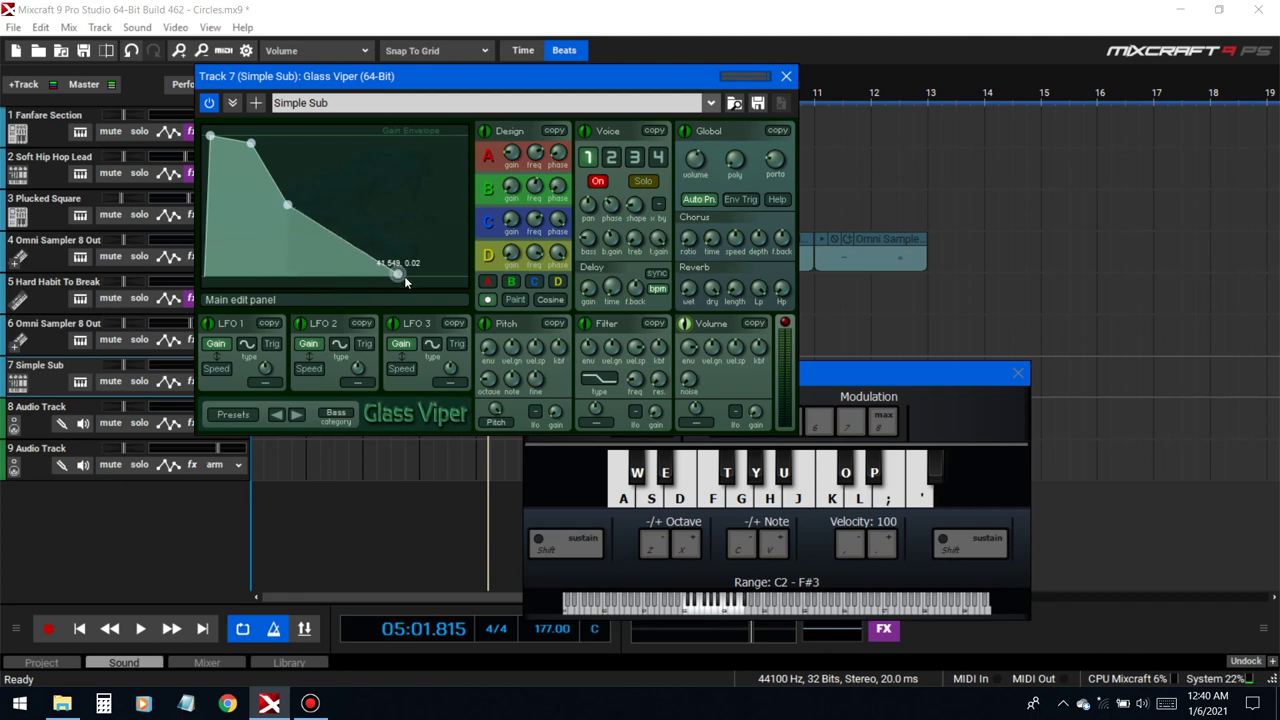
pyautogui.click(920, 472)
pyautogui.press('g')
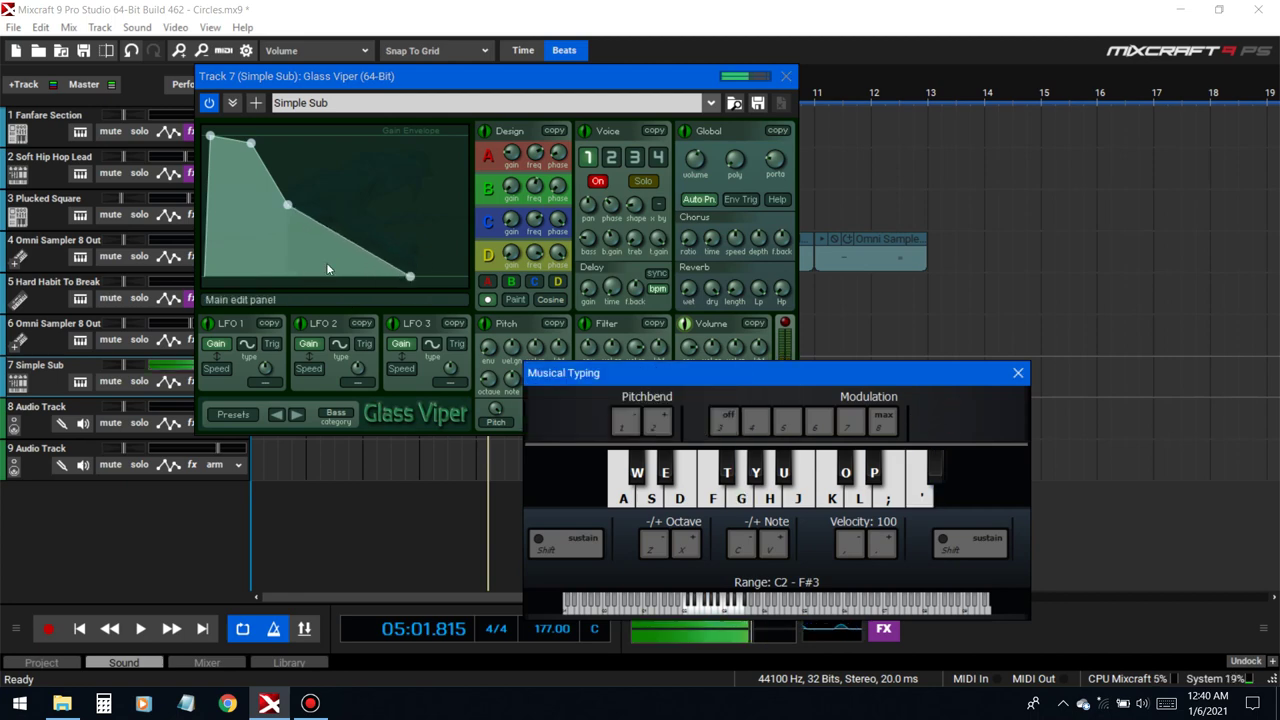
# - Shorten the gain envelope's release by moving its end point earlier, and audition the G note
pyautogui.moveTo(410, 277); pyautogui.dragTo(350, 277)
pyautogui.click(999, 412)
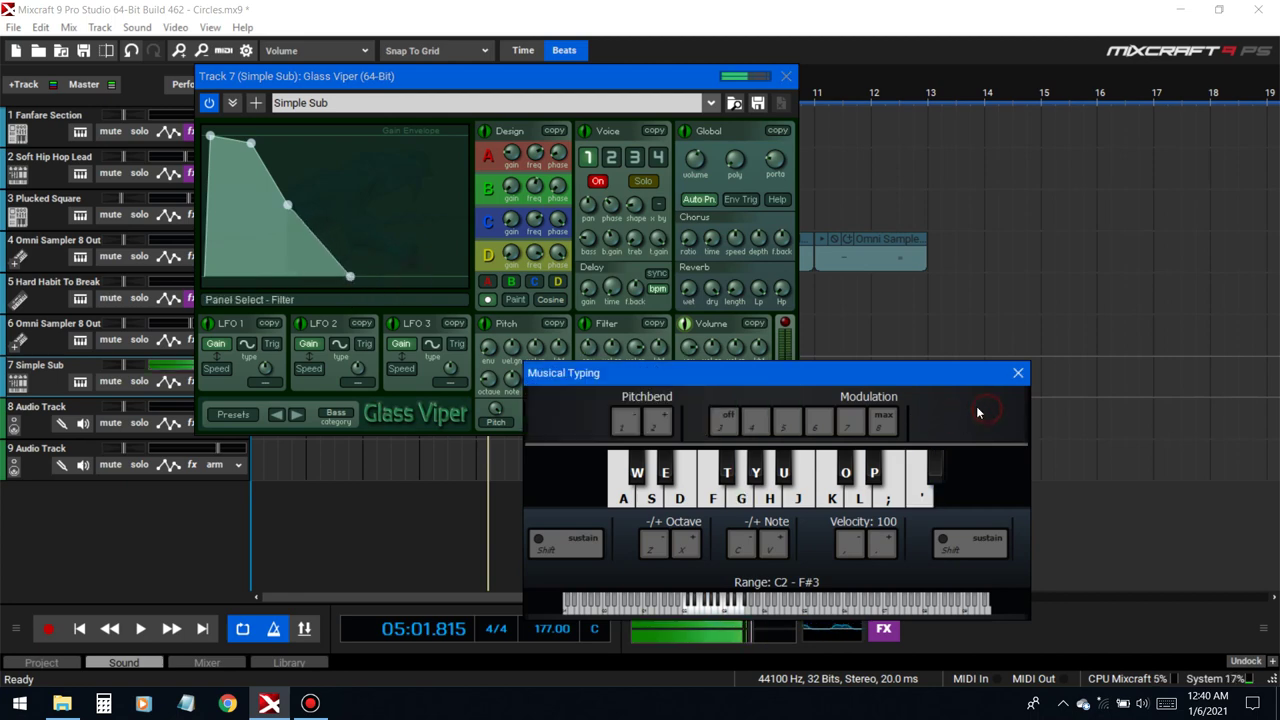
pyautogui.press('space')
pyautogui.press('space')
pyautogui.press('g')
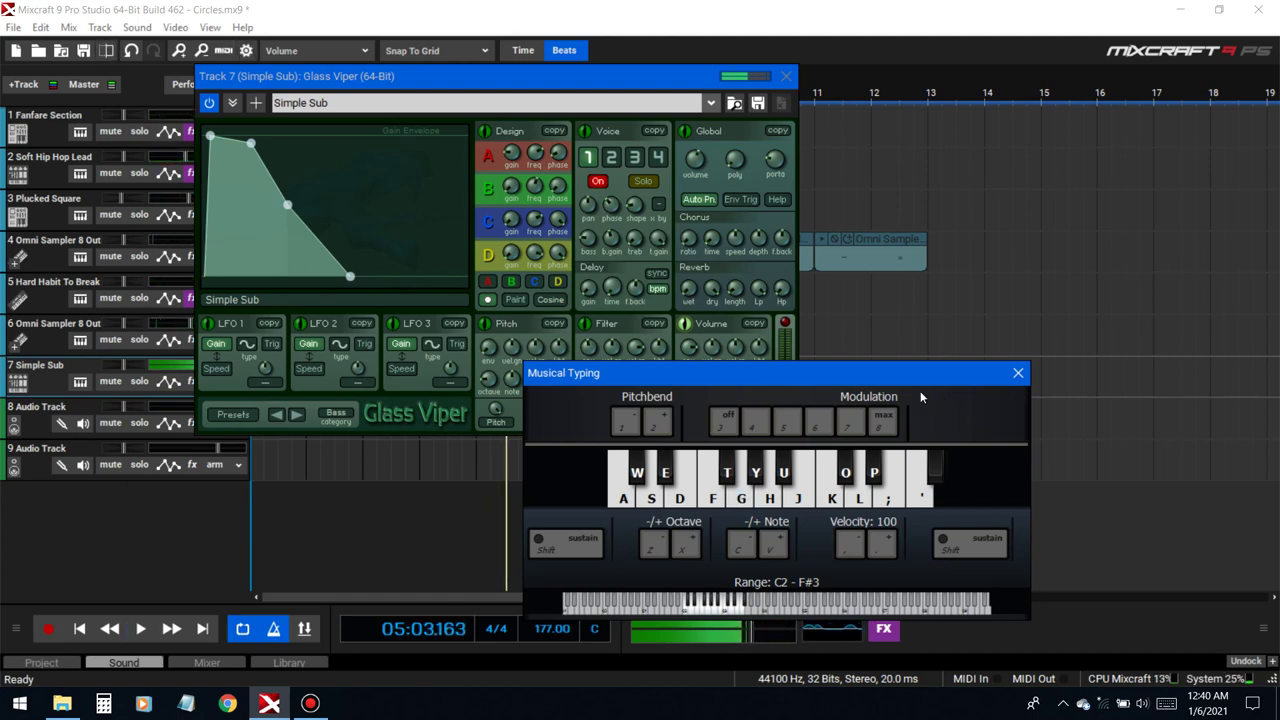
# - Shorten the bass release slightly by fine-tuning the gain envelope's end point, auditioning the G, A, T and E keys
pyautogui.moveTo(345, 283); pyautogui.dragTo(321, 278)
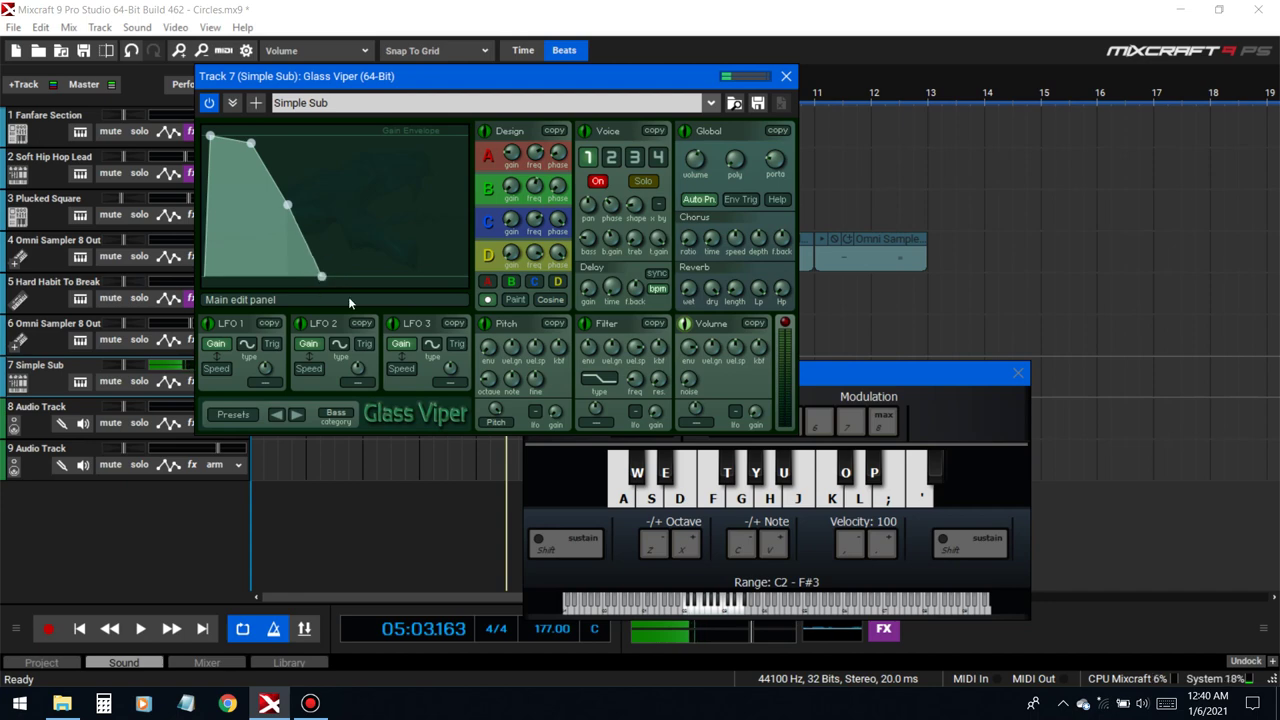
pyautogui.click(967, 431)
pyautogui.press('g')
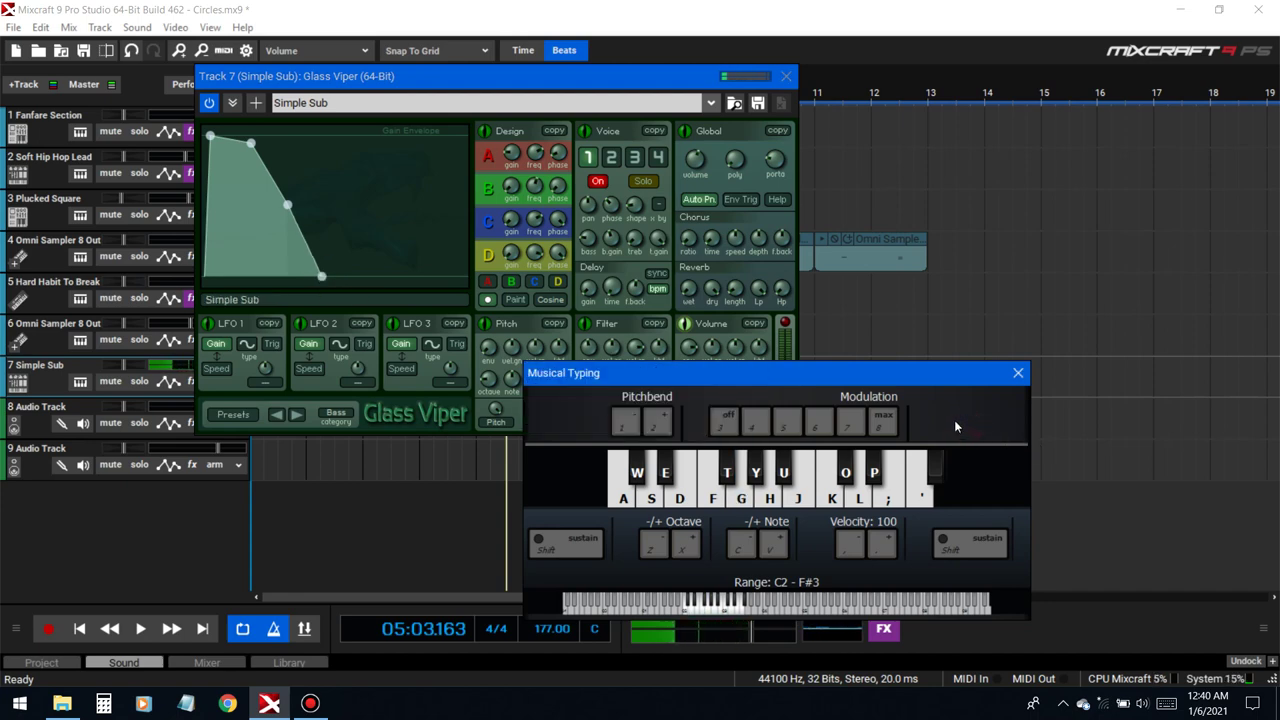
pyautogui.click(322, 276)
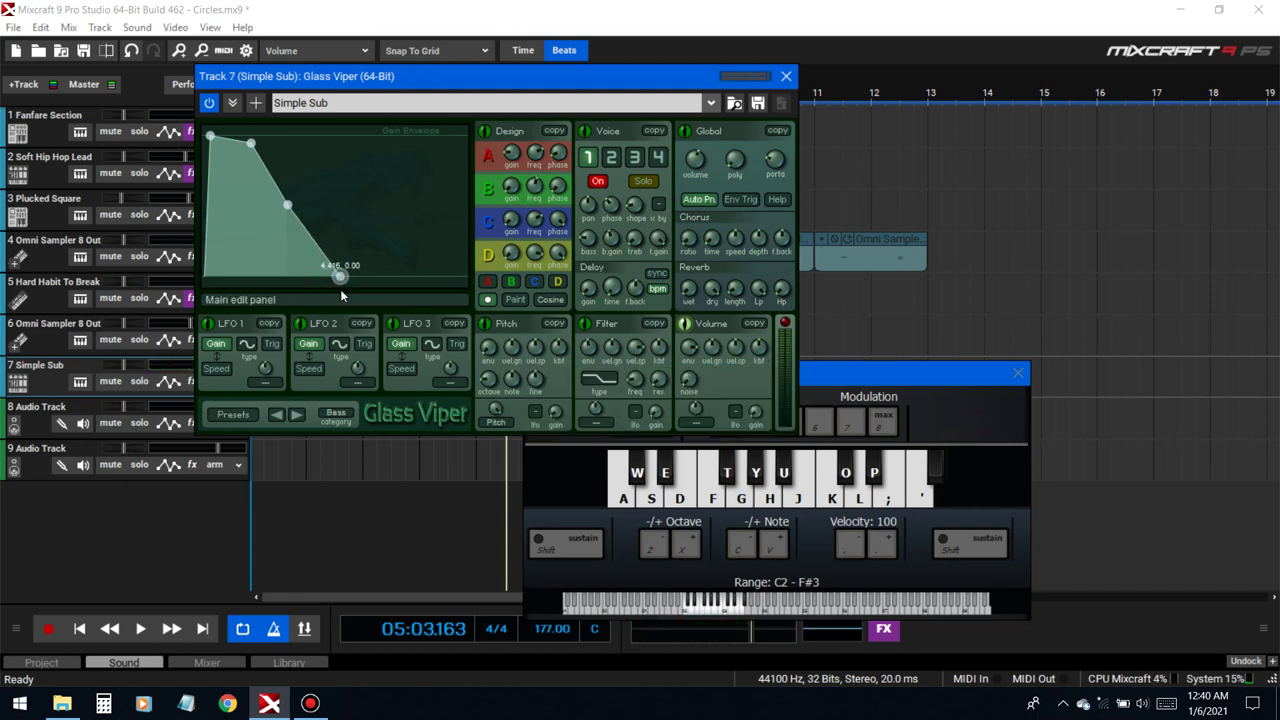
pyautogui.moveTo(342, 295); pyautogui.dragTo(330, 281)
pyautogui.click(948, 402)
pyautogui.press('a')
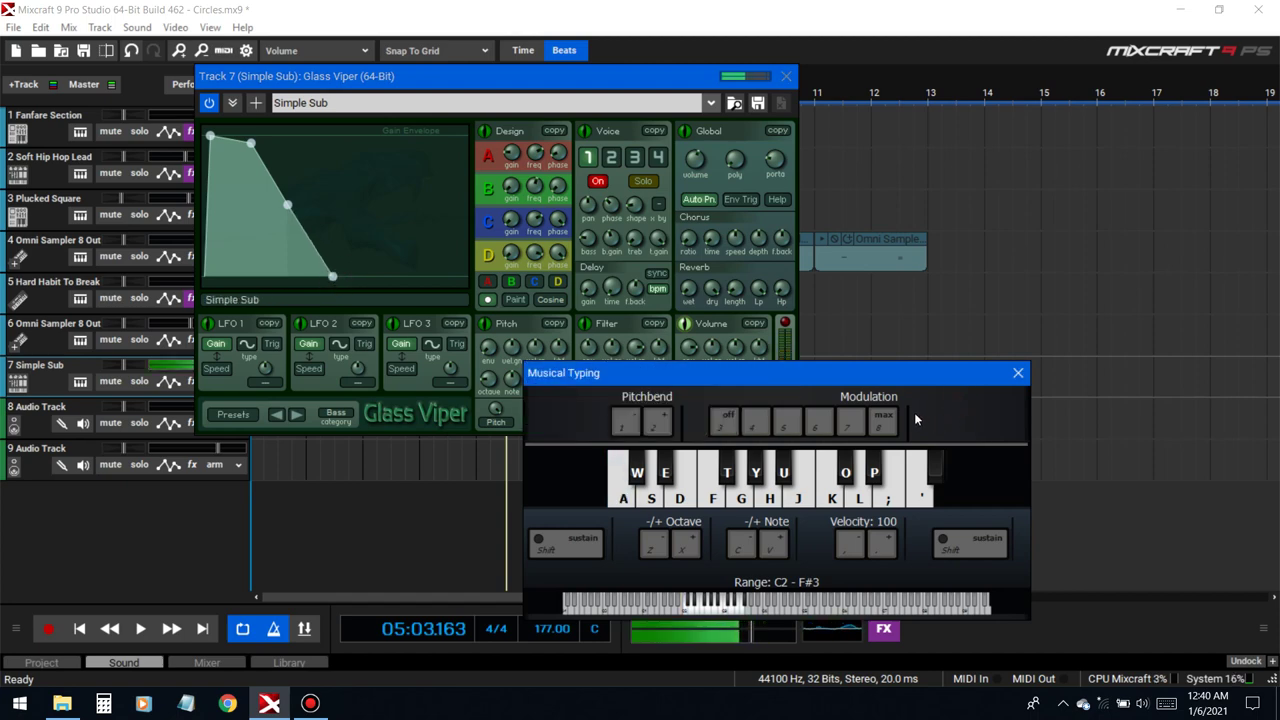
pyautogui.press('t')
pyautogui.press('e')
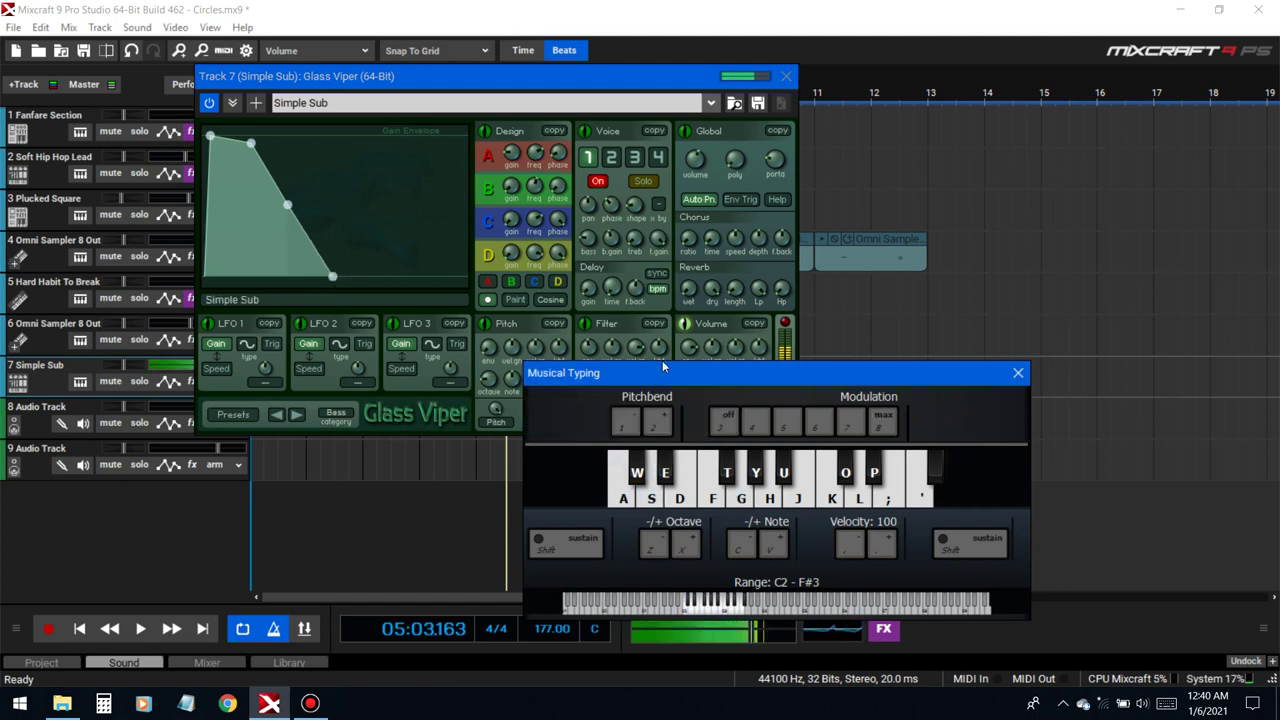
# - Reshape Voice 1's wave design into a smooth sine-like curve with an earlier peak and a shallower, earlier trough, and audition E, G and S
pyautogui.click(491, 172)
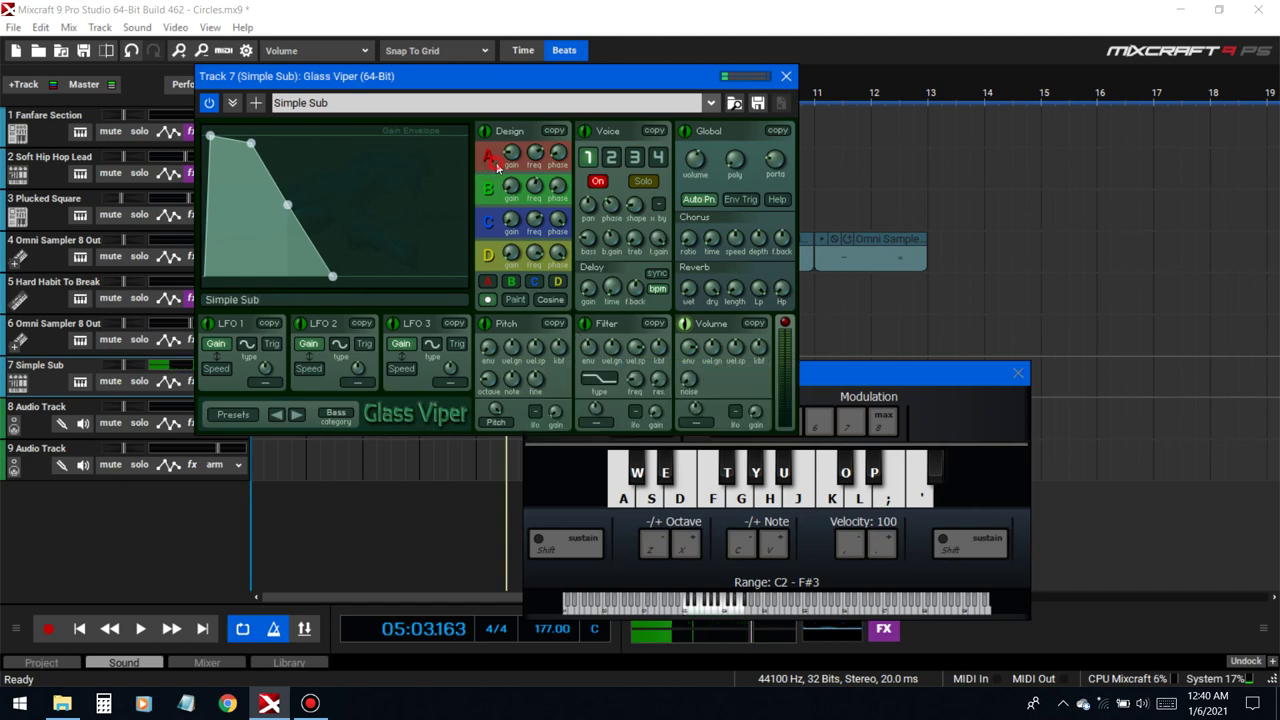
pyautogui.click(510, 132)
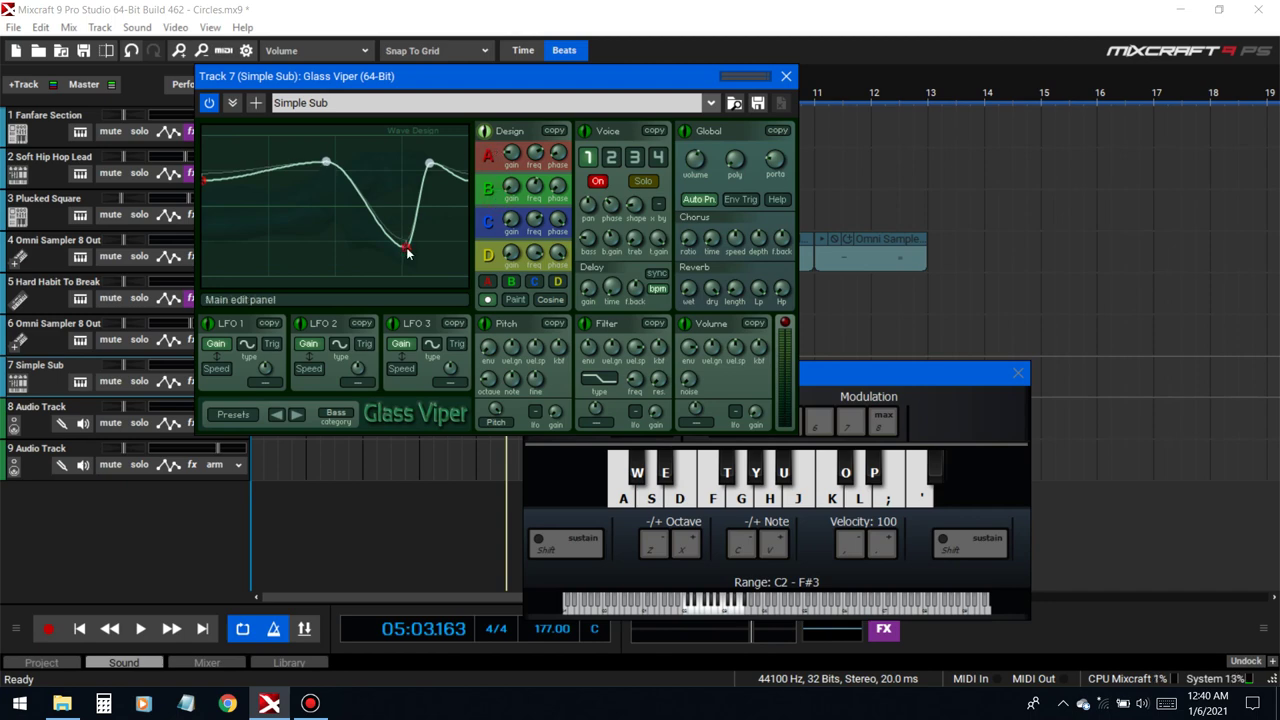
pyautogui.moveTo(407, 253); pyautogui.dragTo(380, 236)
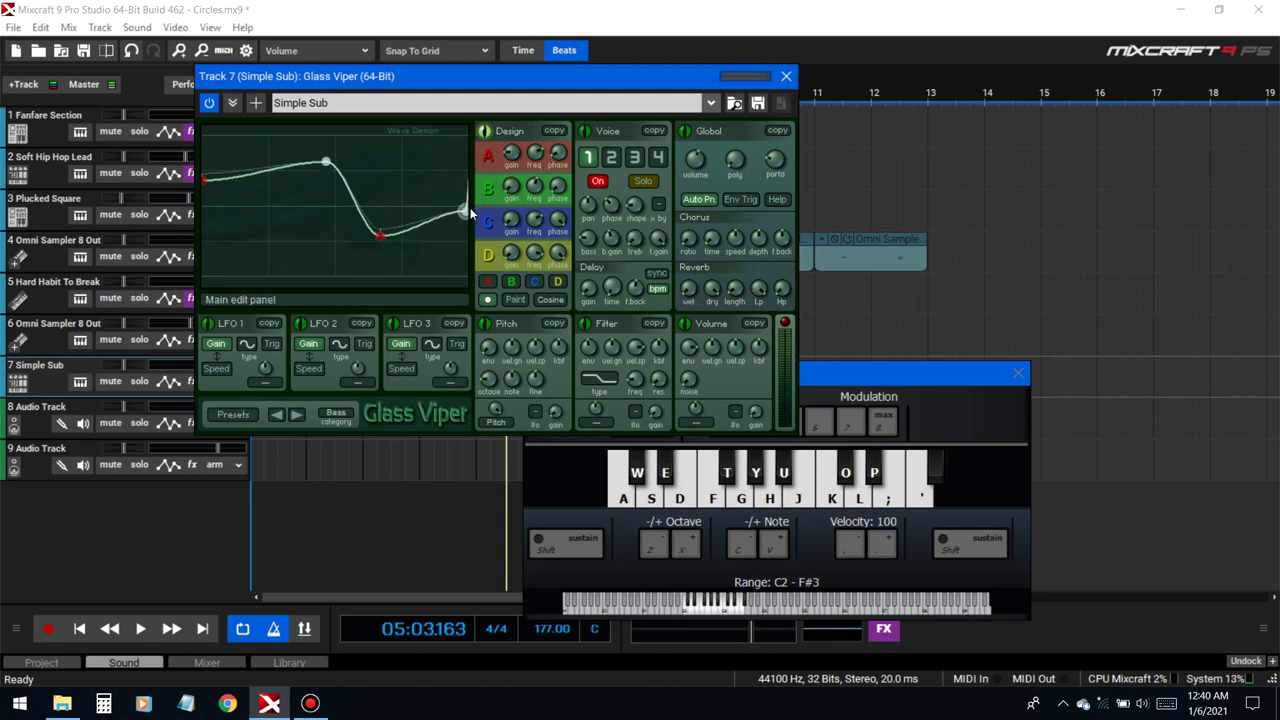
pyautogui.moveTo(327, 163); pyautogui.dragTo(280, 163)
pyautogui.click(944, 413)
pyautogui.press('e')
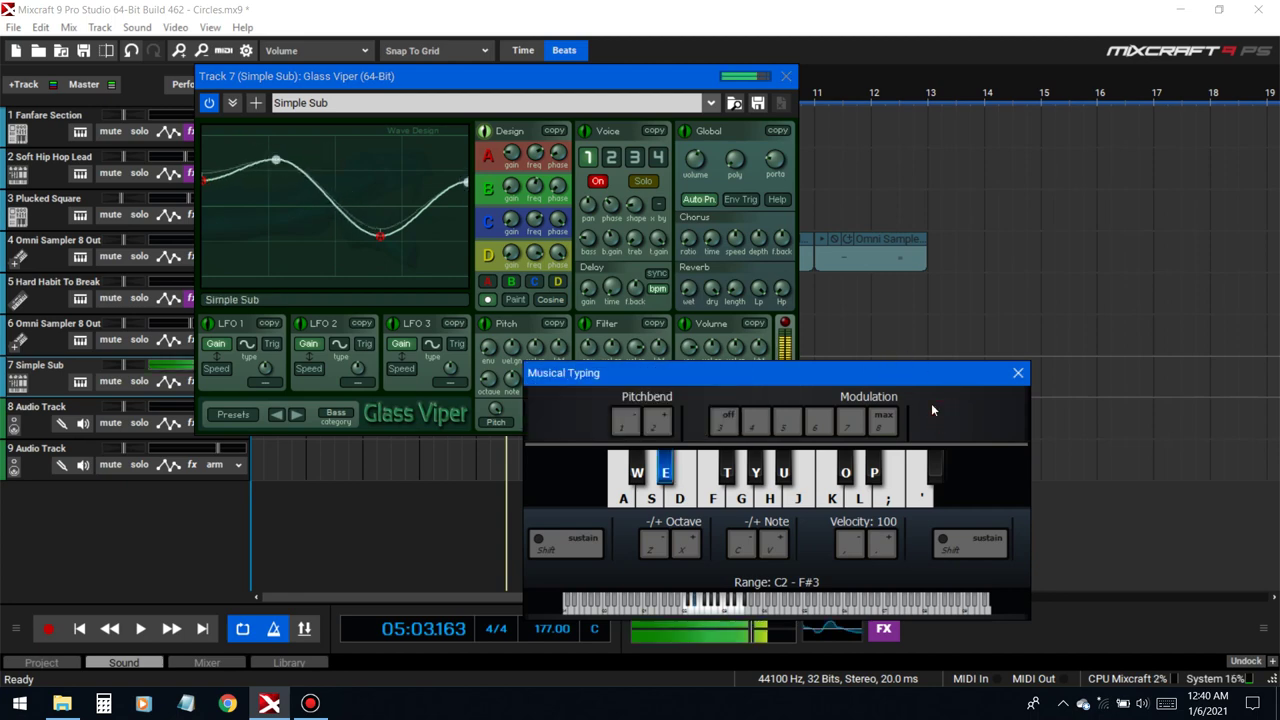
pyautogui.press('g')
pyautogui.press('s')
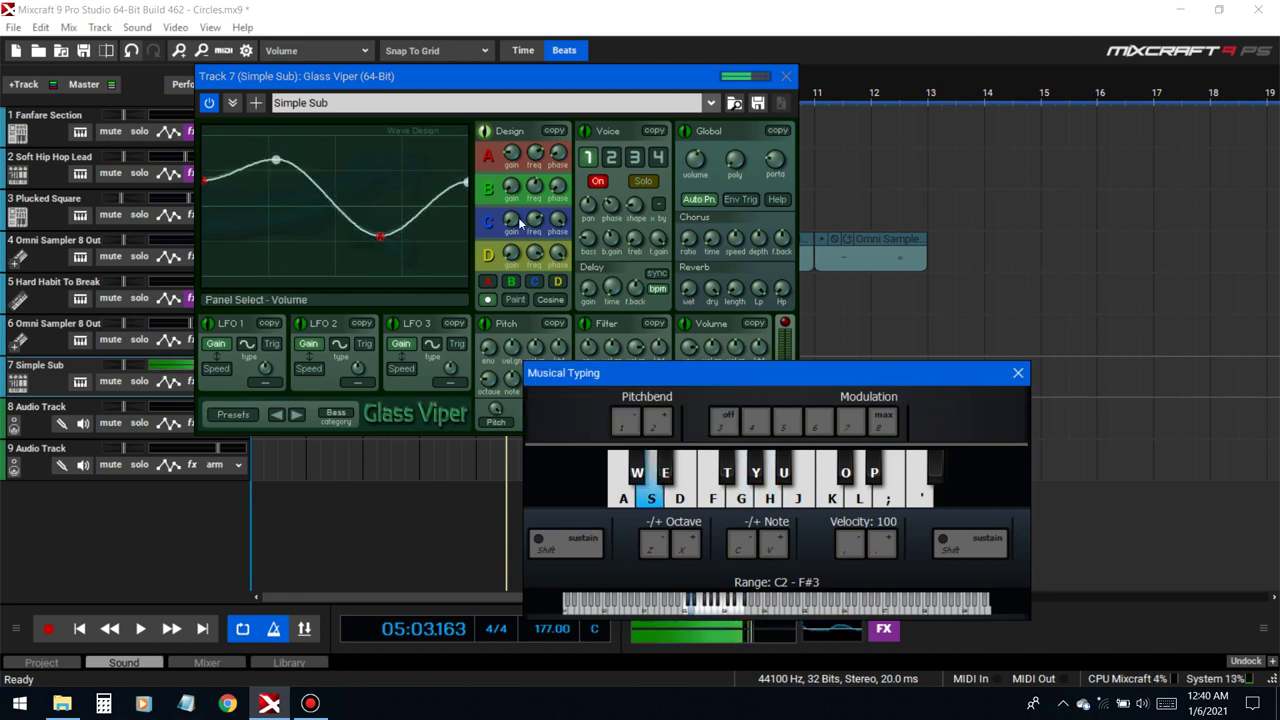
# - Enable shaper C for Voice 1 in the Design section and audition the bass on the A, E and G keys
pyautogui.click(509, 220)
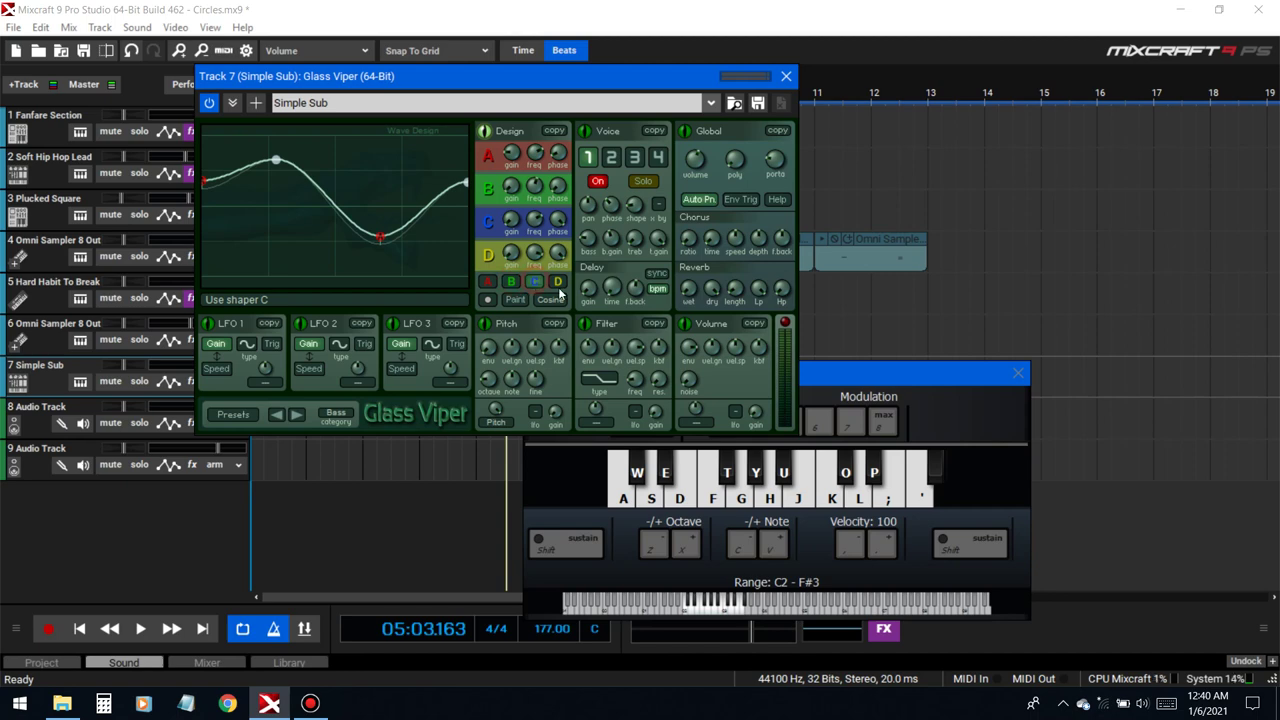
pyautogui.click(955, 450)
pyautogui.press('a')
pyautogui.press('a')
pyautogui.press('e')
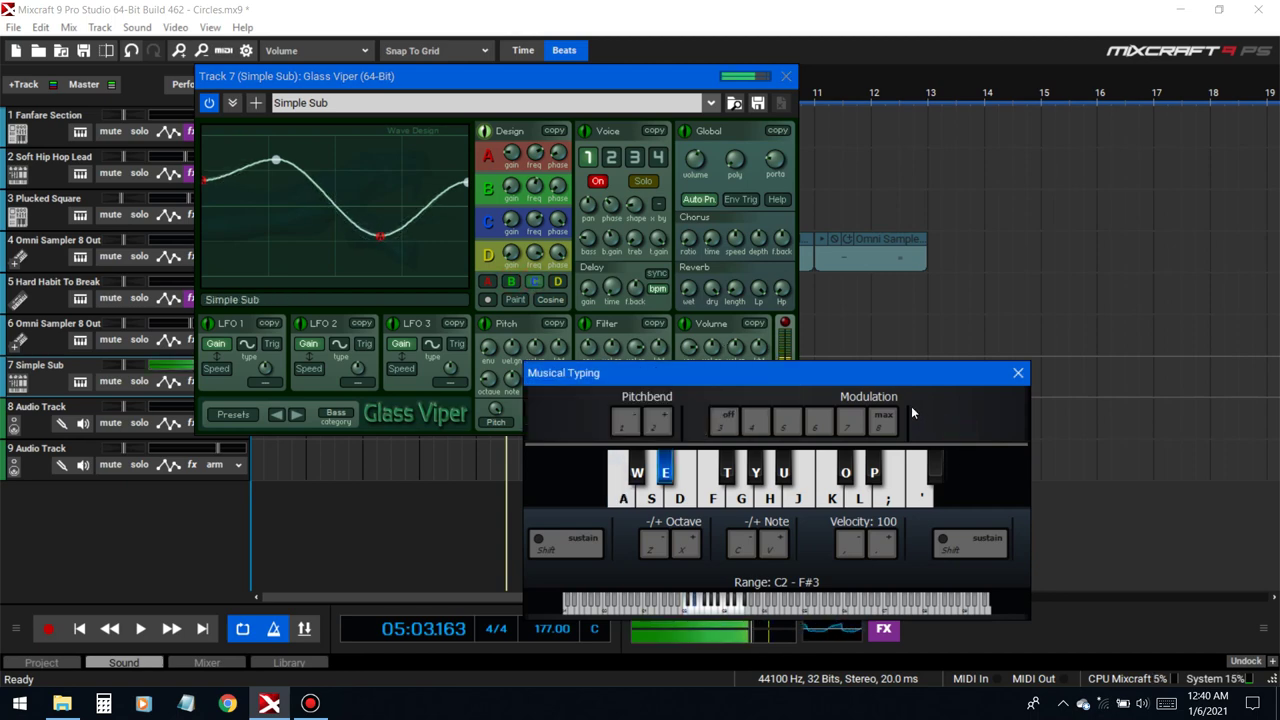
pyautogui.press('g')
pyautogui.click(672, 142)
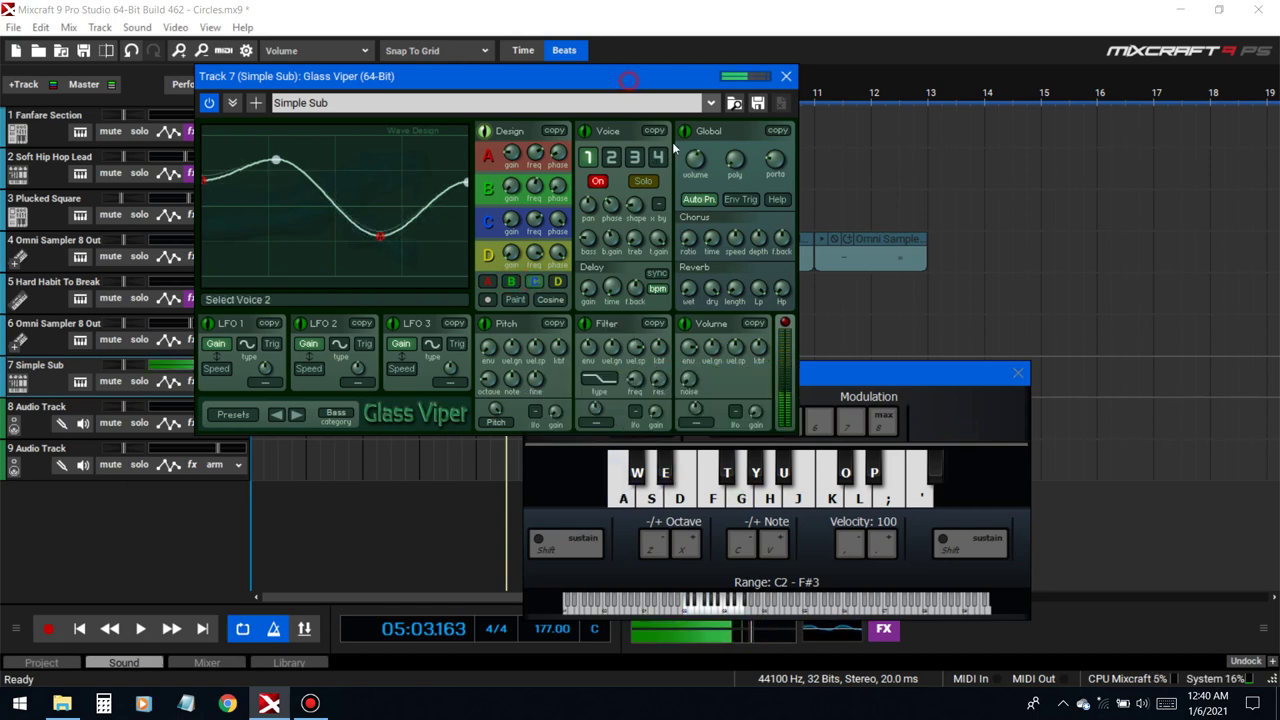
pyautogui.click(901, 406)
pyautogui.press('a')
pyautogui.press('g')
pyautogui.press('e')
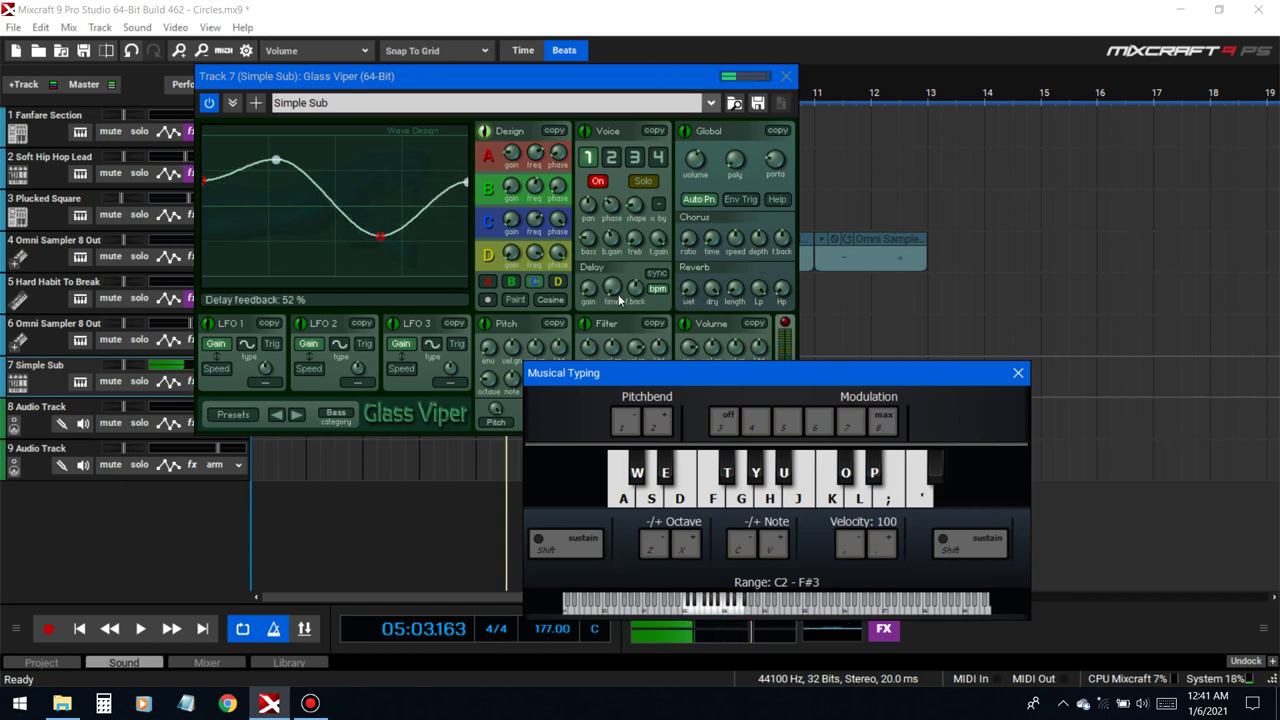
# - Examine the wave designs of Voices 2 and 3, and return to Voice 1
pyautogui.click(611, 158)
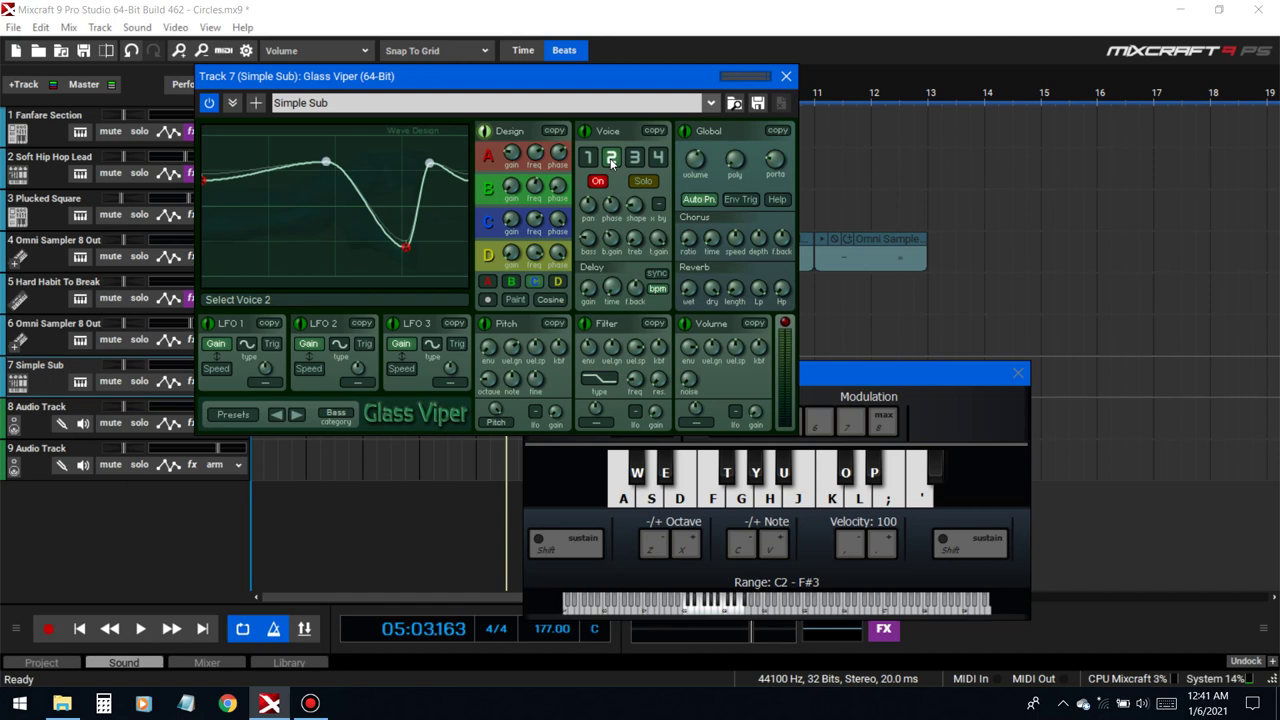
pyautogui.click(635, 160)
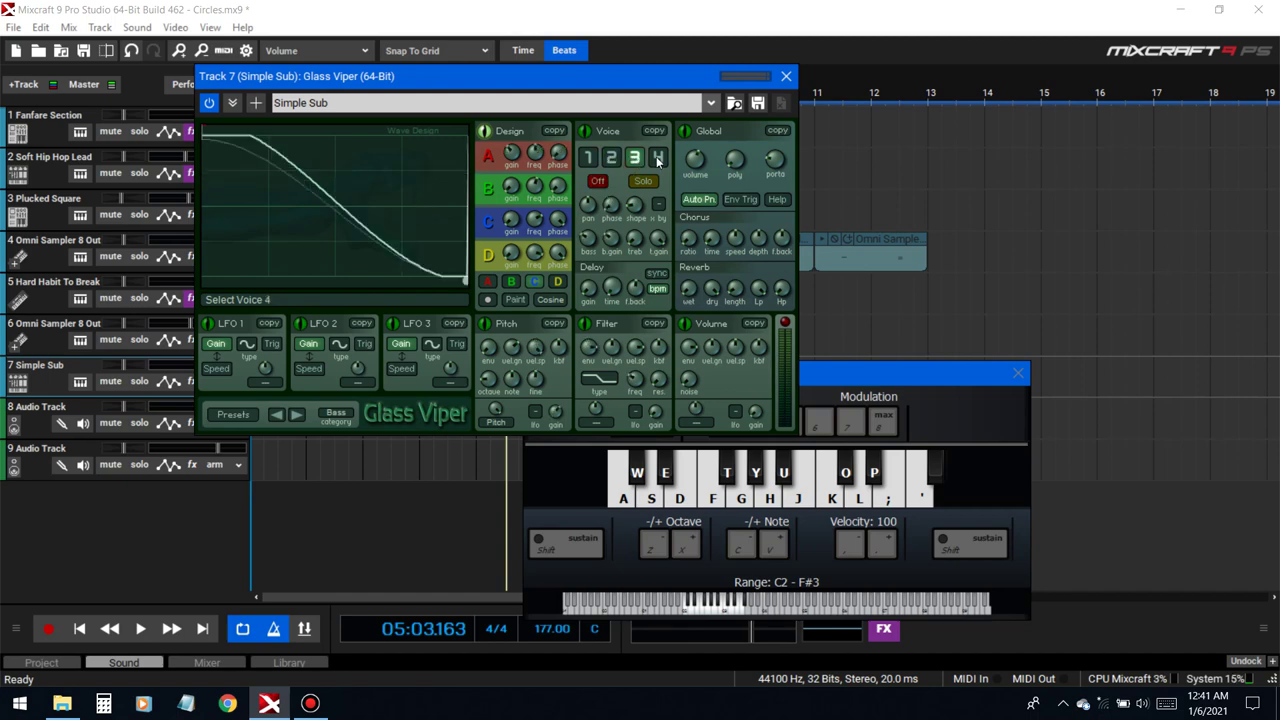
pyautogui.click(588, 157)
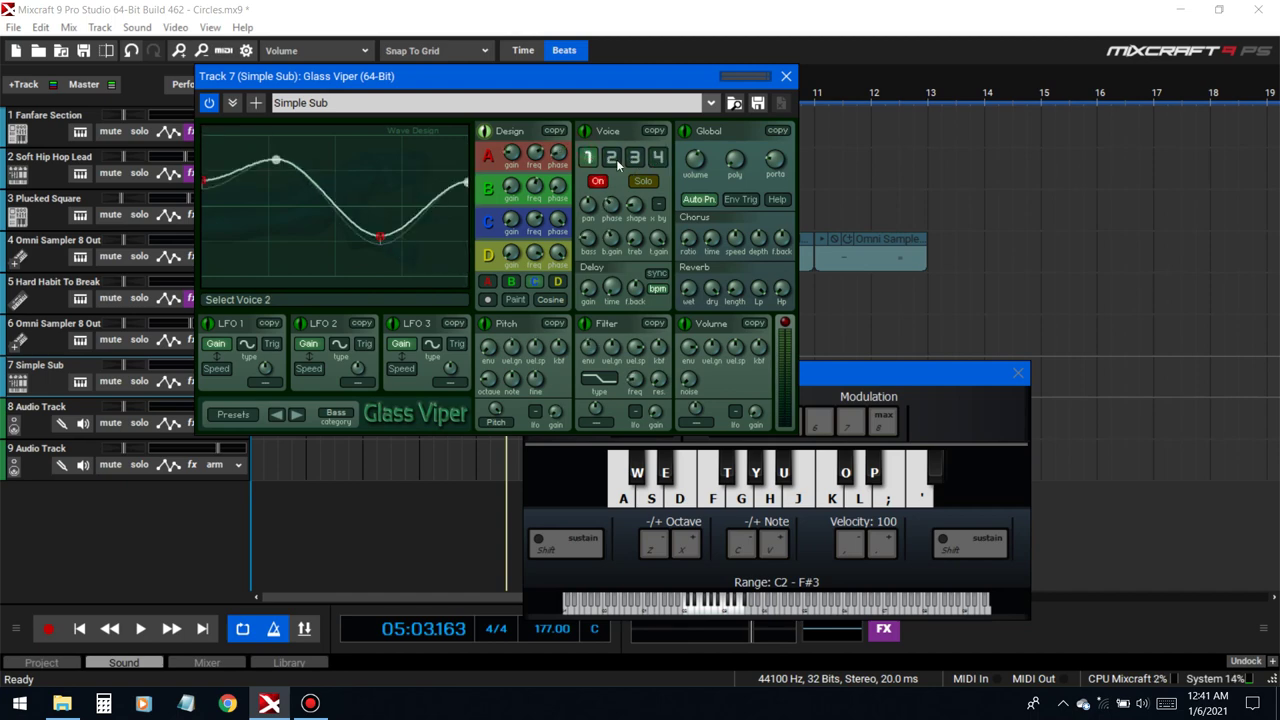
# - Turn Voice 1 off and audition the bass on the A, E and S keys
pyautogui.click(601, 182)
pyautogui.click(949, 418)
pyautogui.press('a')
pyautogui.press('a')
pyautogui.press('a')
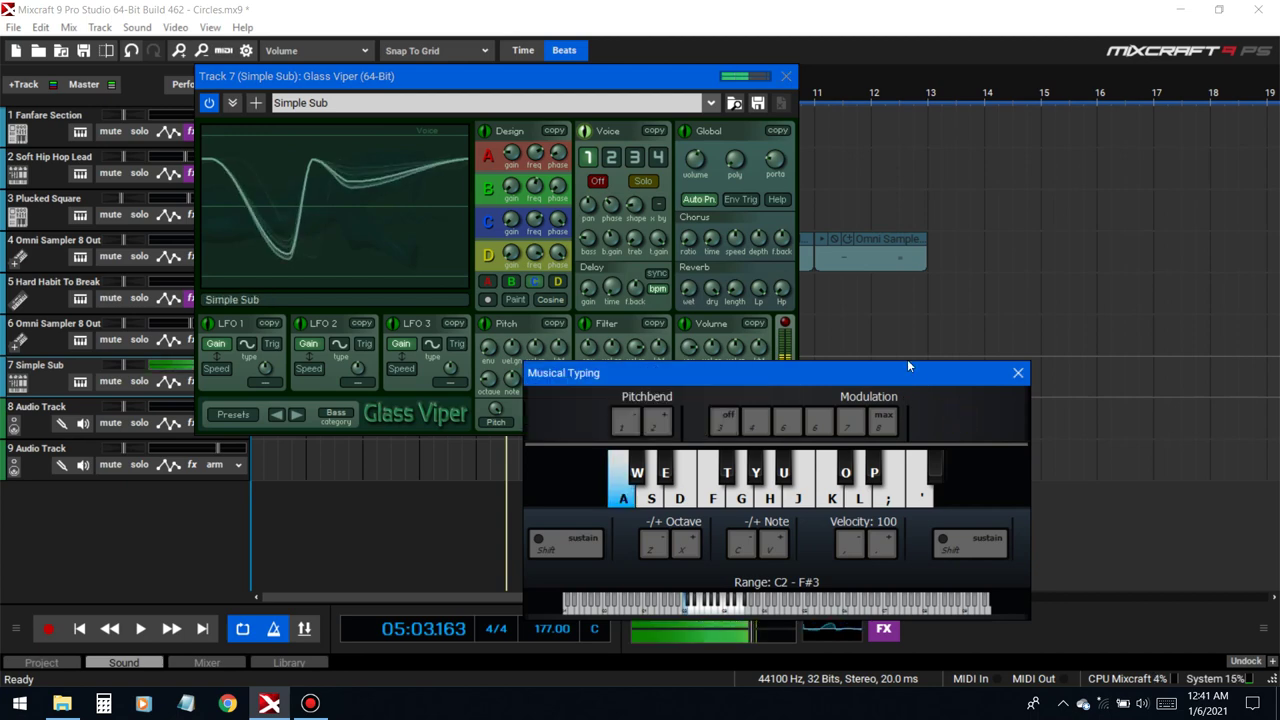
pyautogui.press('e')
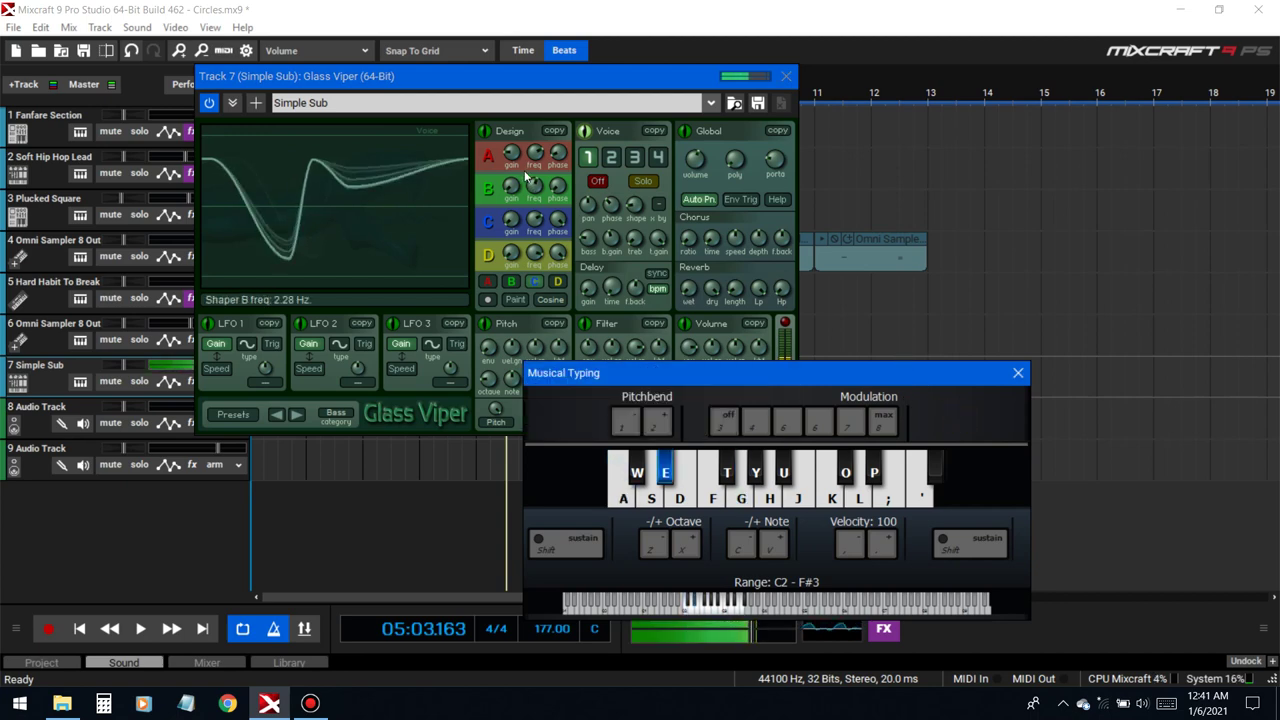
pyautogui.press('s')
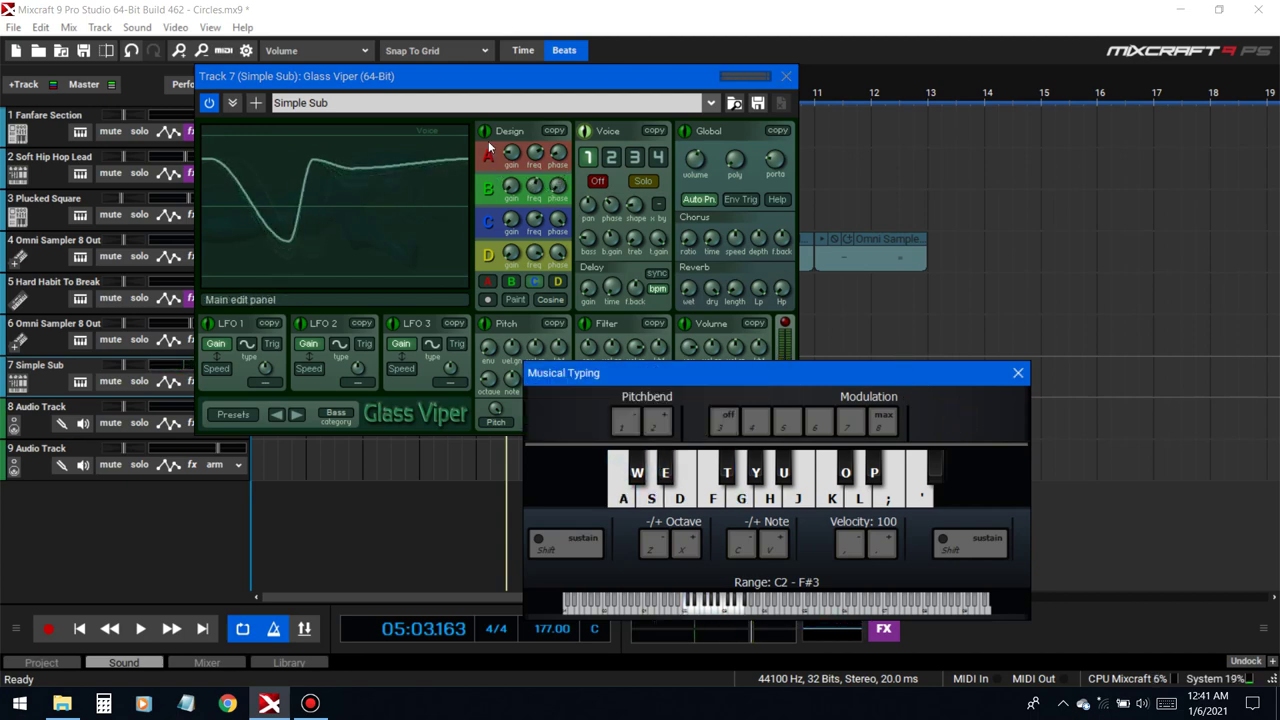
# - Check Voice 3, select Voice 2, and compare the voice's on and off sound with the A key
pyautogui.click(510, 134)
pyautogui.click(606, 135)
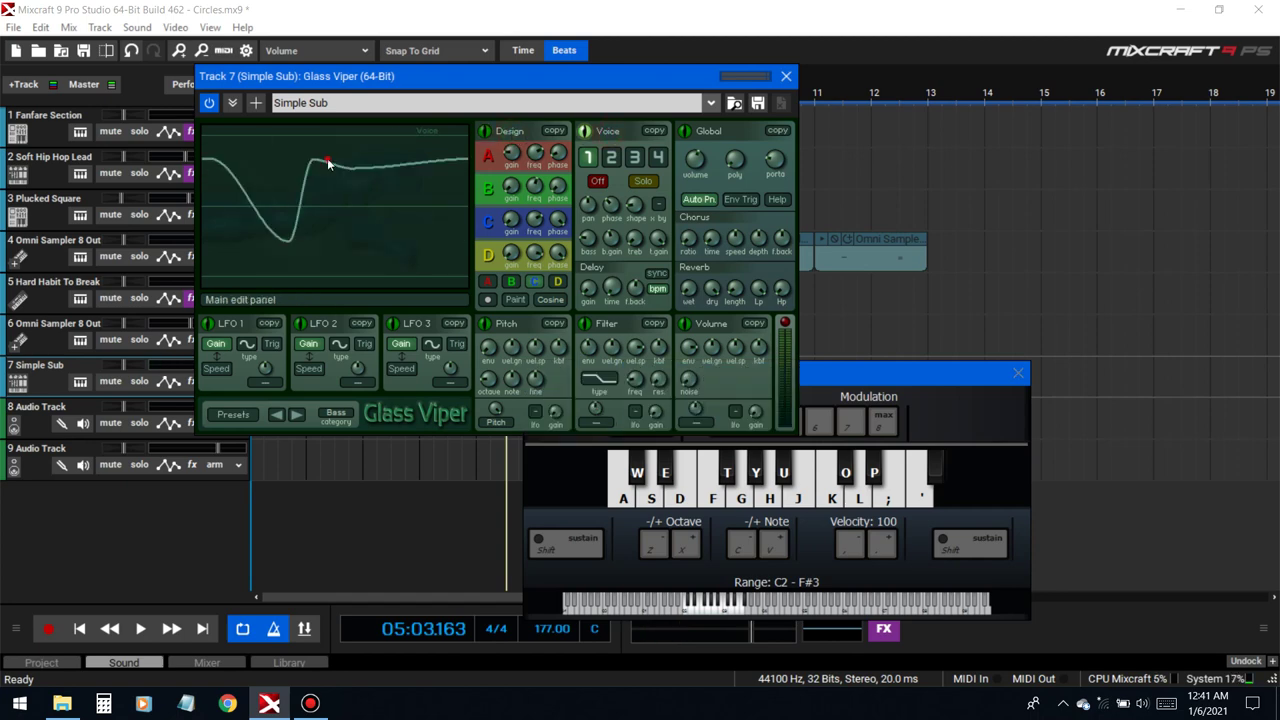
pyautogui.click(634, 158)
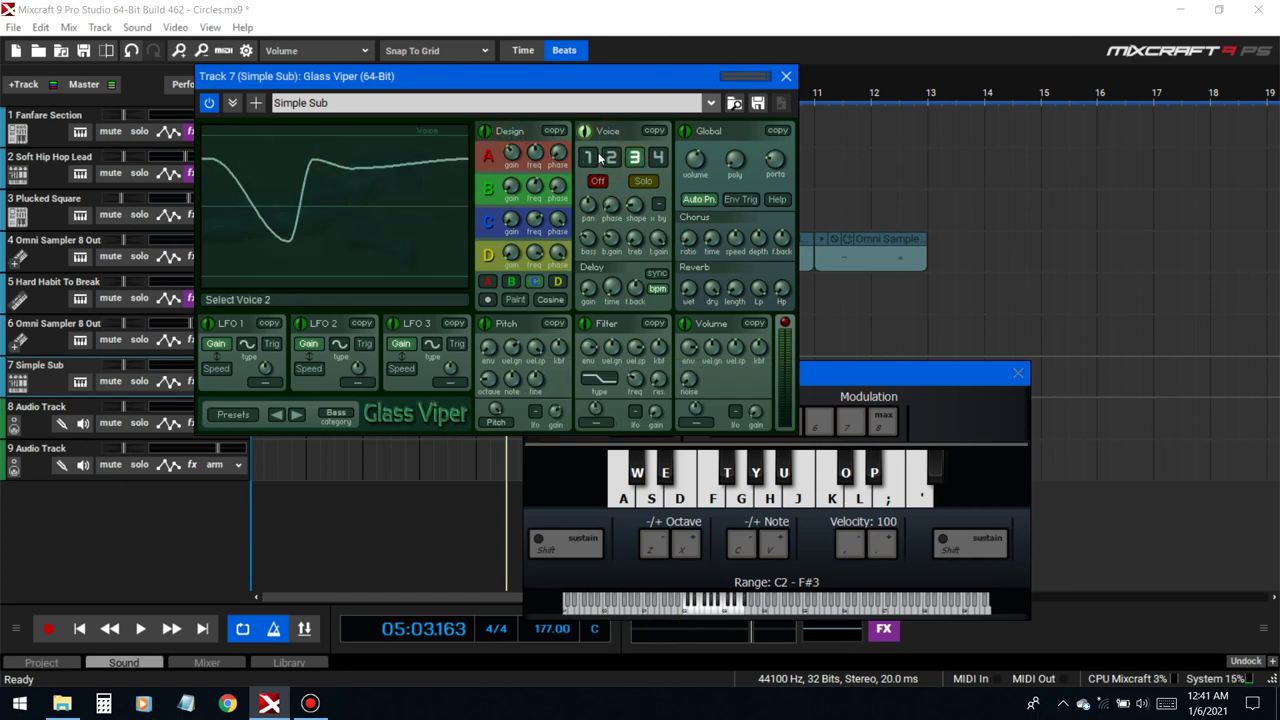
pyautogui.click(610, 158)
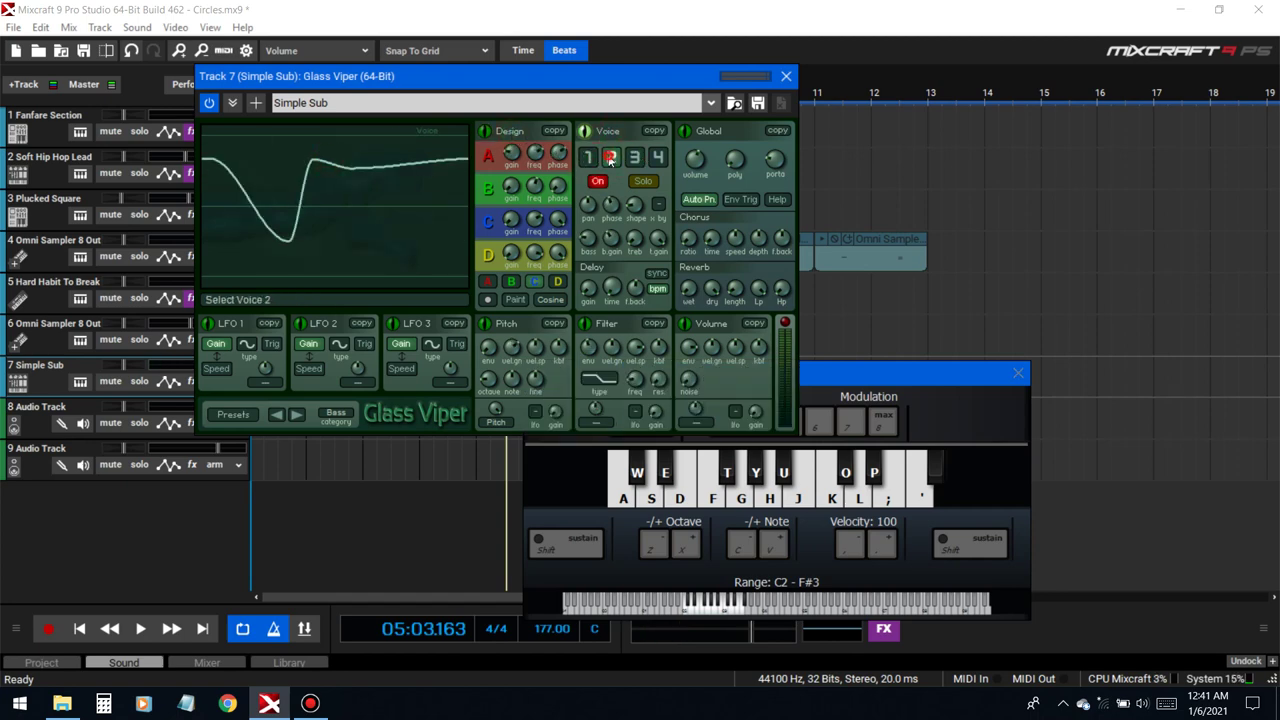
pyautogui.click(938, 423)
pyautogui.press('a')
pyautogui.press('a')
pyautogui.click(600, 181)
pyautogui.press('a')
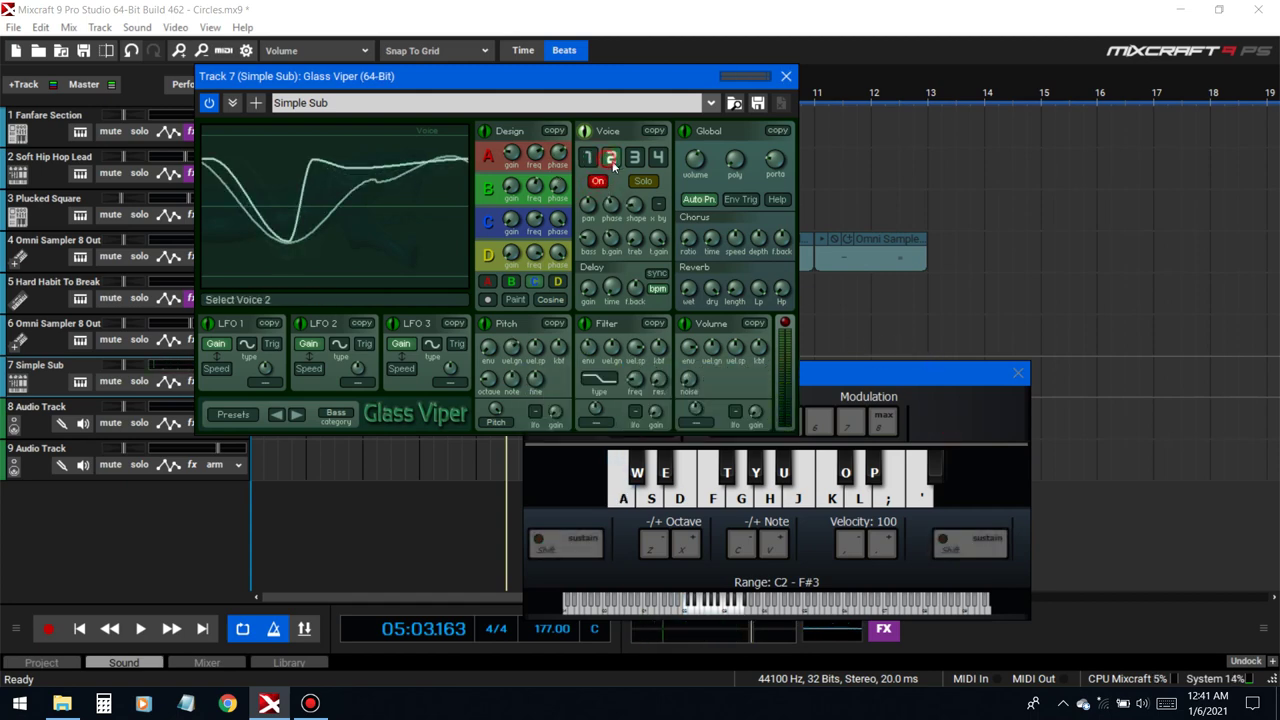
# - Return to Voice 1 with the voice switched on, and audition the bass on the A, G, E and S keys
pyautogui.click(600, 181)
pyautogui.click(590, 154)
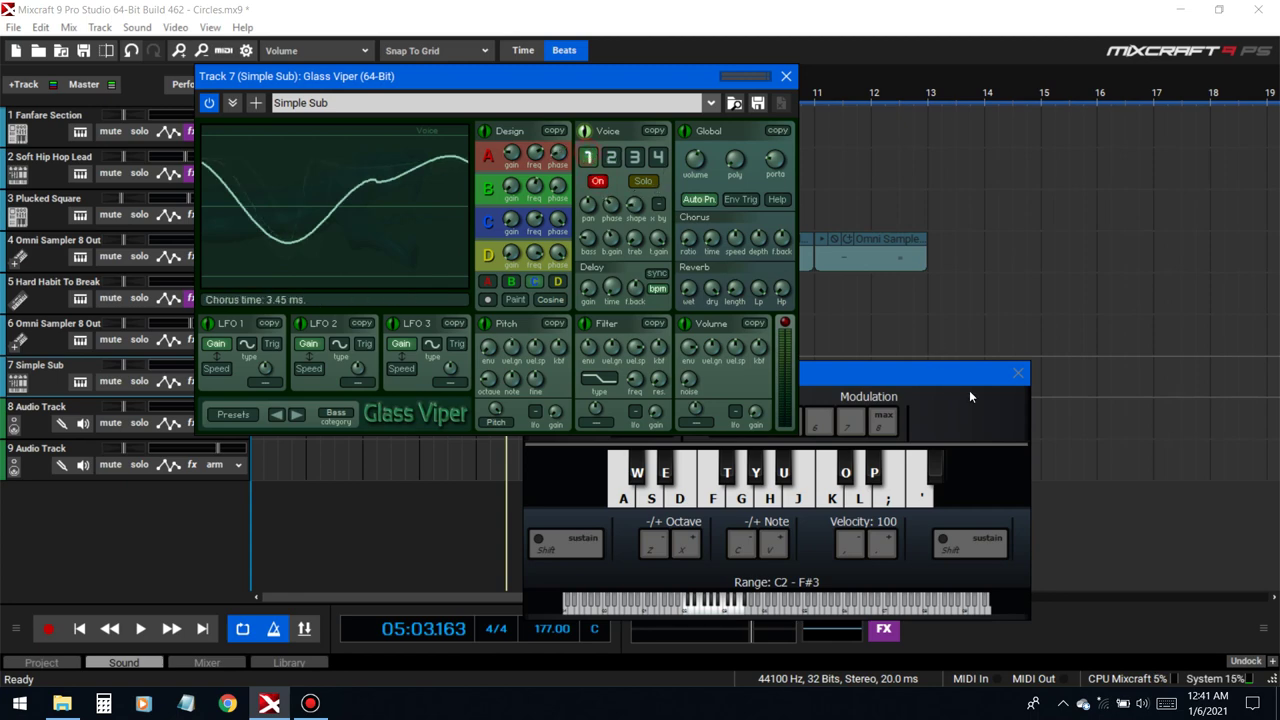
pyautogui.click(969, 390)
pyautogui.press('a')
pyautogui.press('g')
pyautogui.press('g')
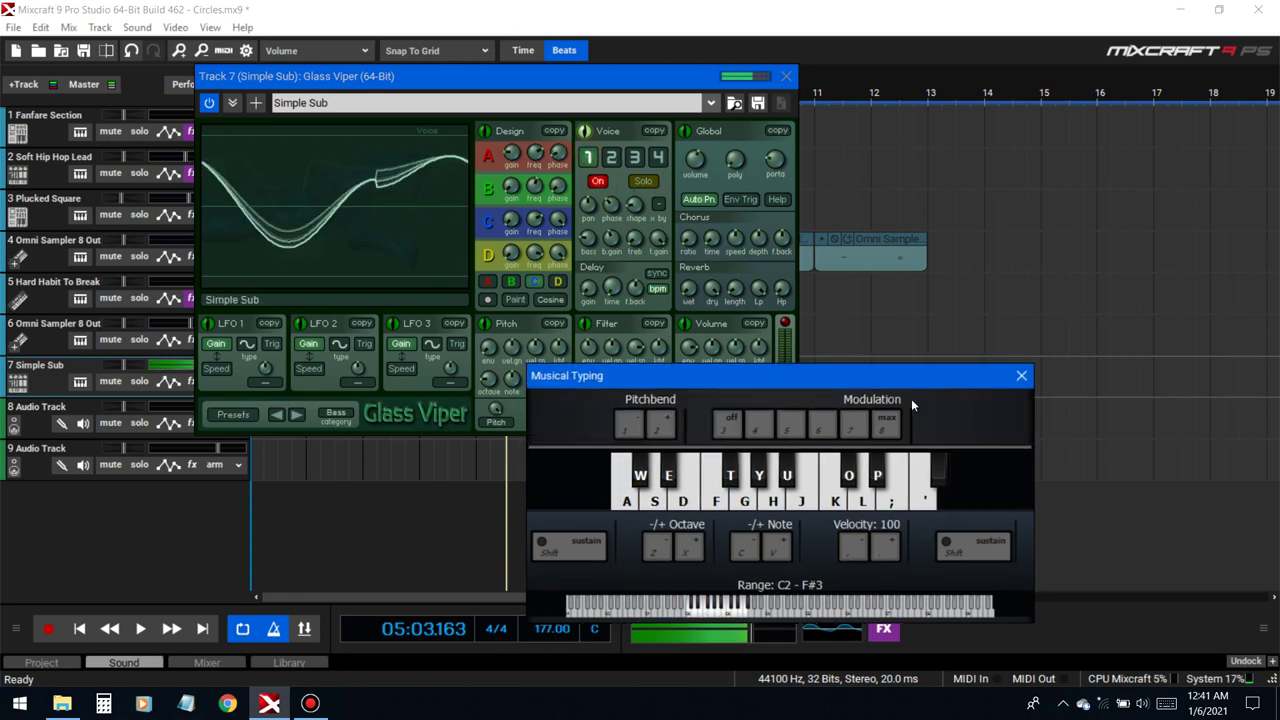
pyautogui.press('e')
pyautogui.press('s')
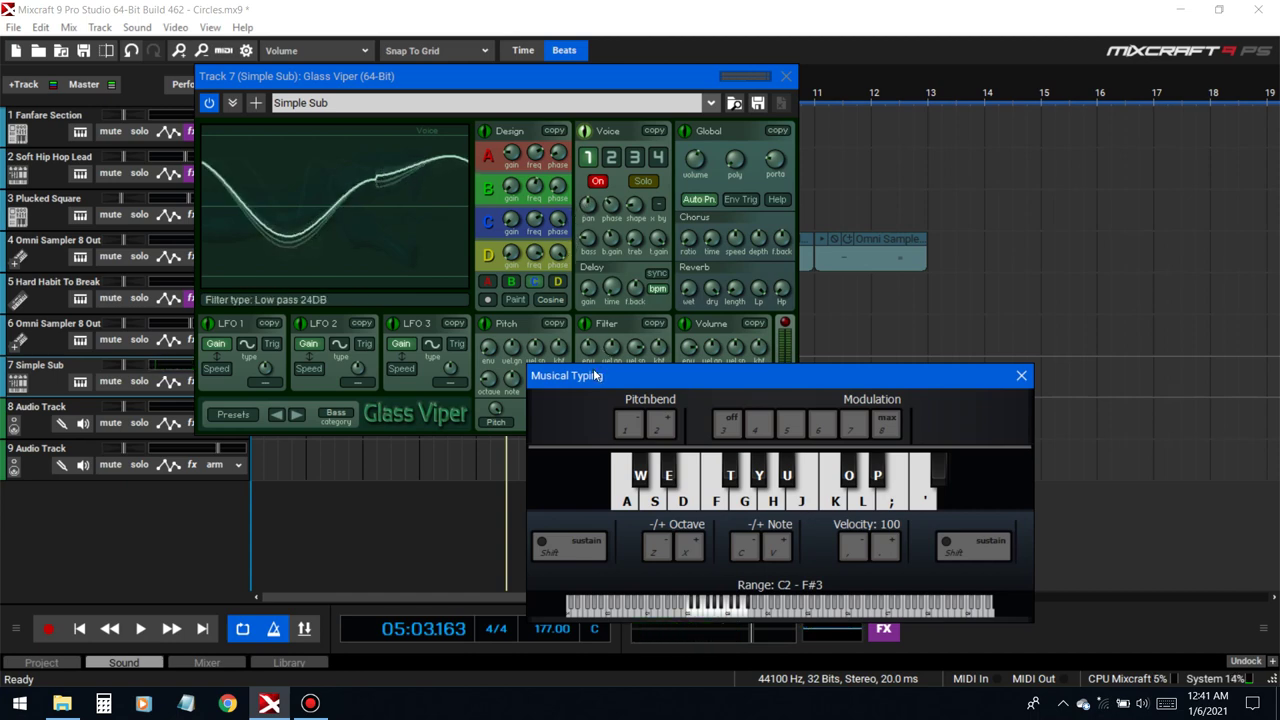
# - Inspect LFO 1's gain envelope and LFO 2's speed envelope, and audition the bass on the A, G and E keys
pyautogui.moveTo(591, 376); pyautogui.dragTo(607, 470)
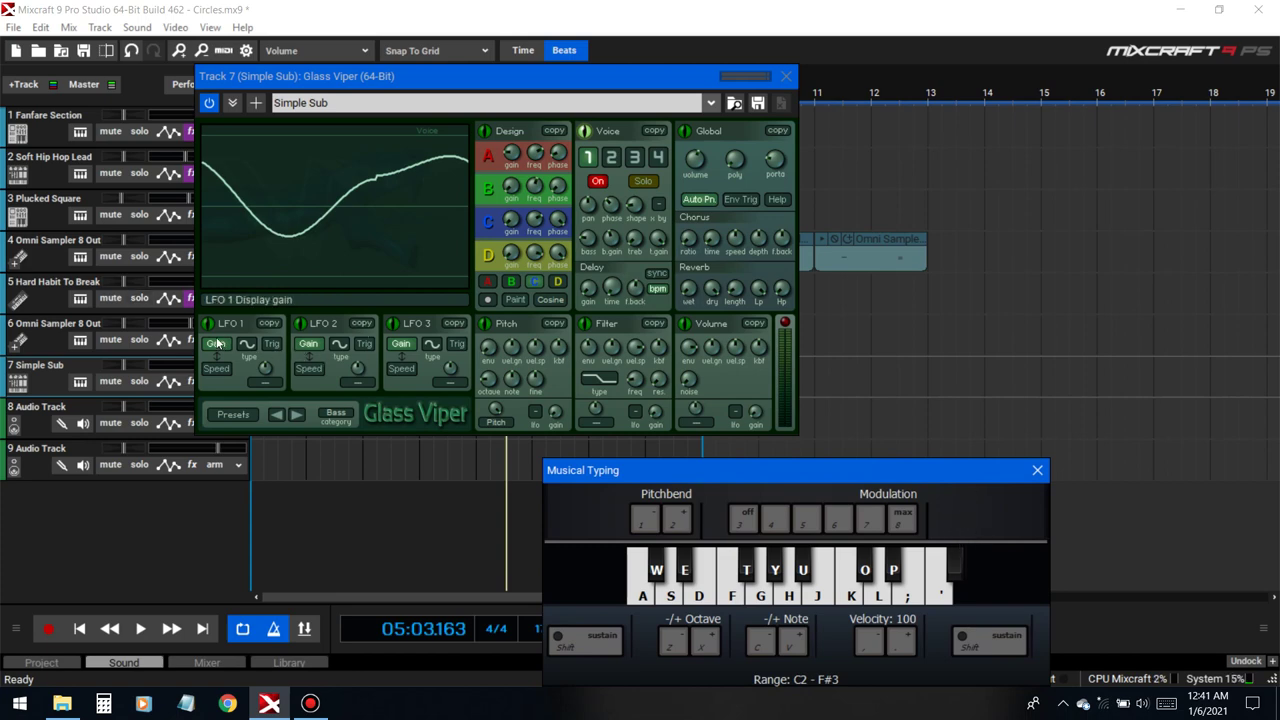
pyautogui.click(209, 327)
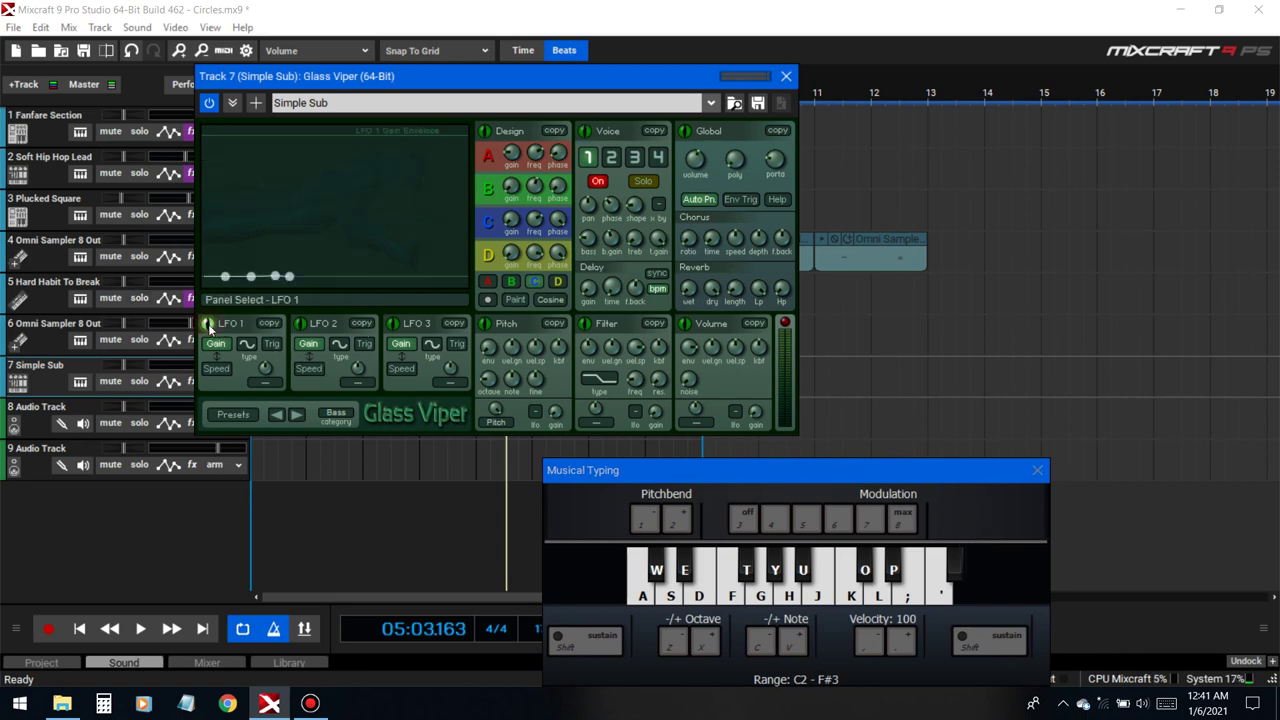
pyautogui.click(224, 345)
pyautogui.click(223, 342)
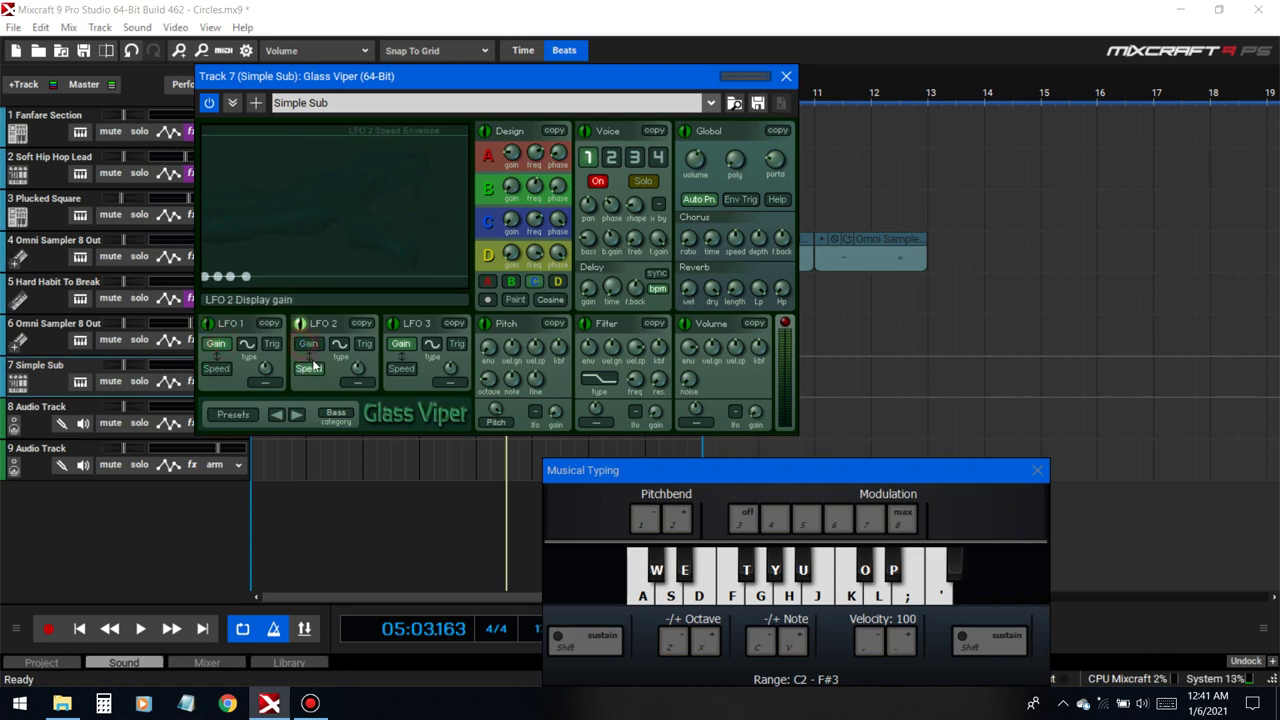
pyautogui.click(948, 514)
pyautogui.press('a')
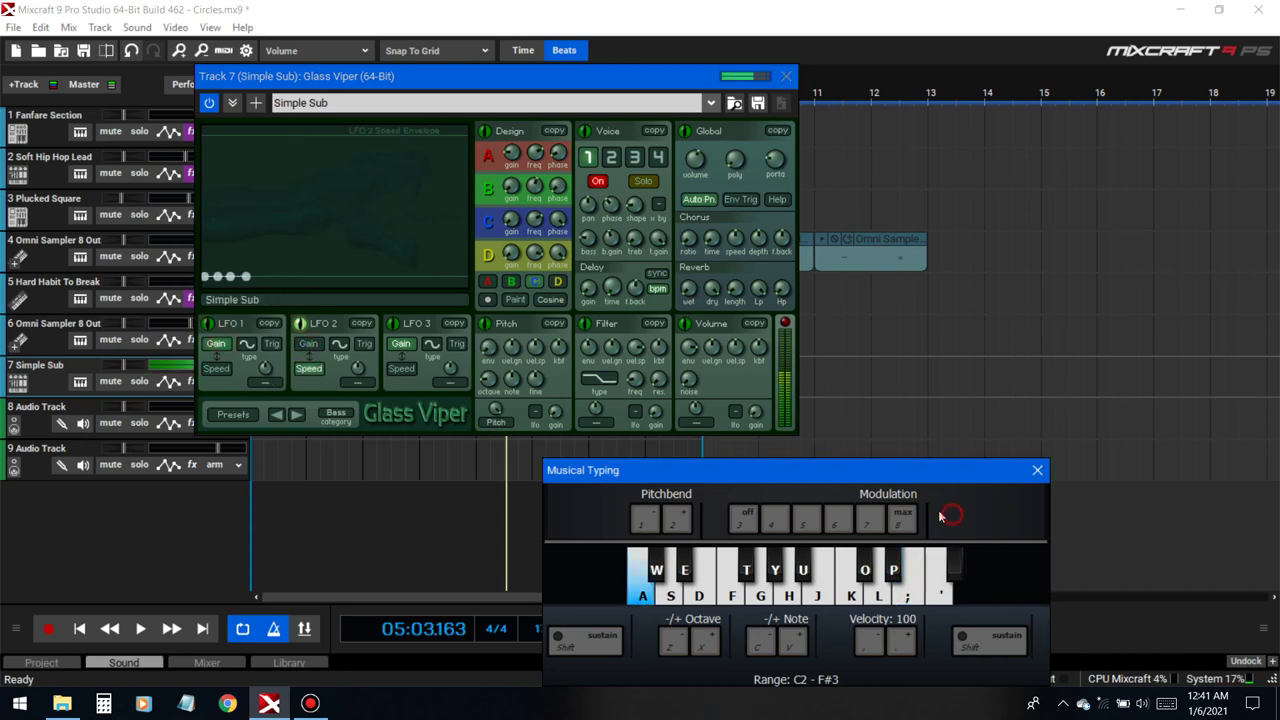
pyautogui.moveTo(890, 479); pyautogui.dragTo(841, 364)
pyautogui.press('g')
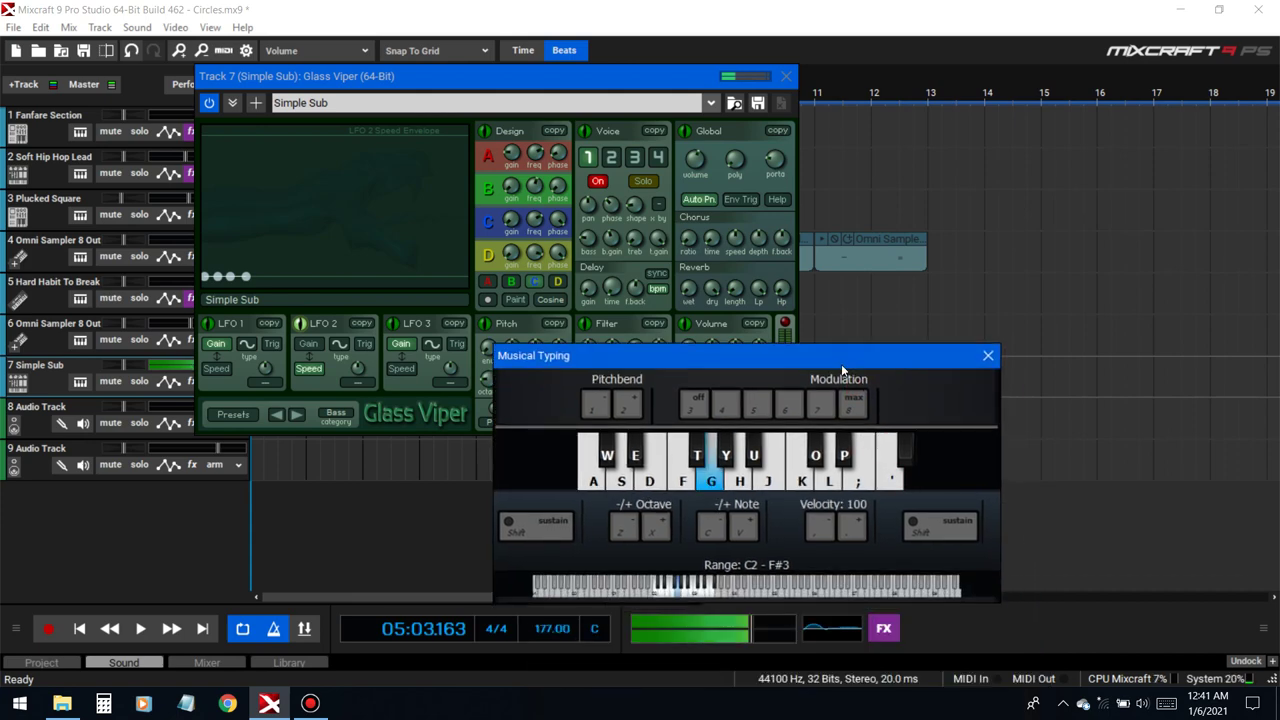
pyautogui.press('e')
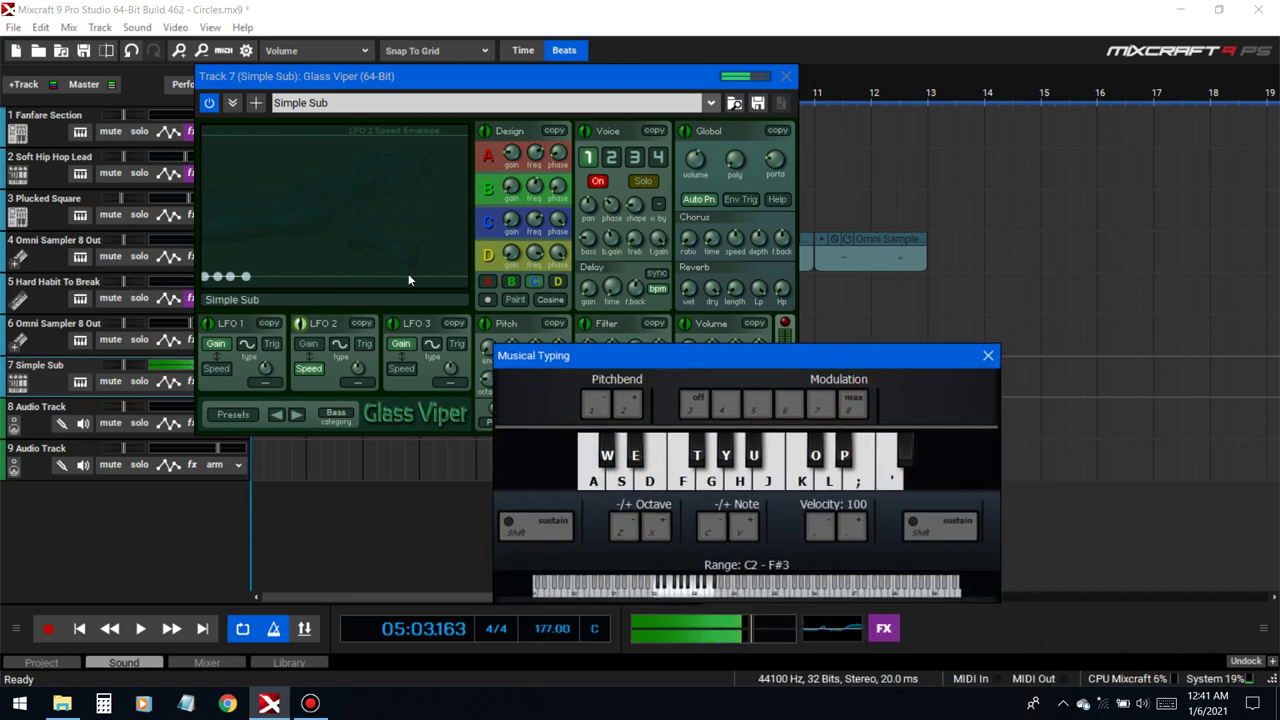
# - Reshape Glass Viper's design wave by raising its peak and pulling its trough lower and closer to the end, and audition the A key
pyautogui.click(502, 157)
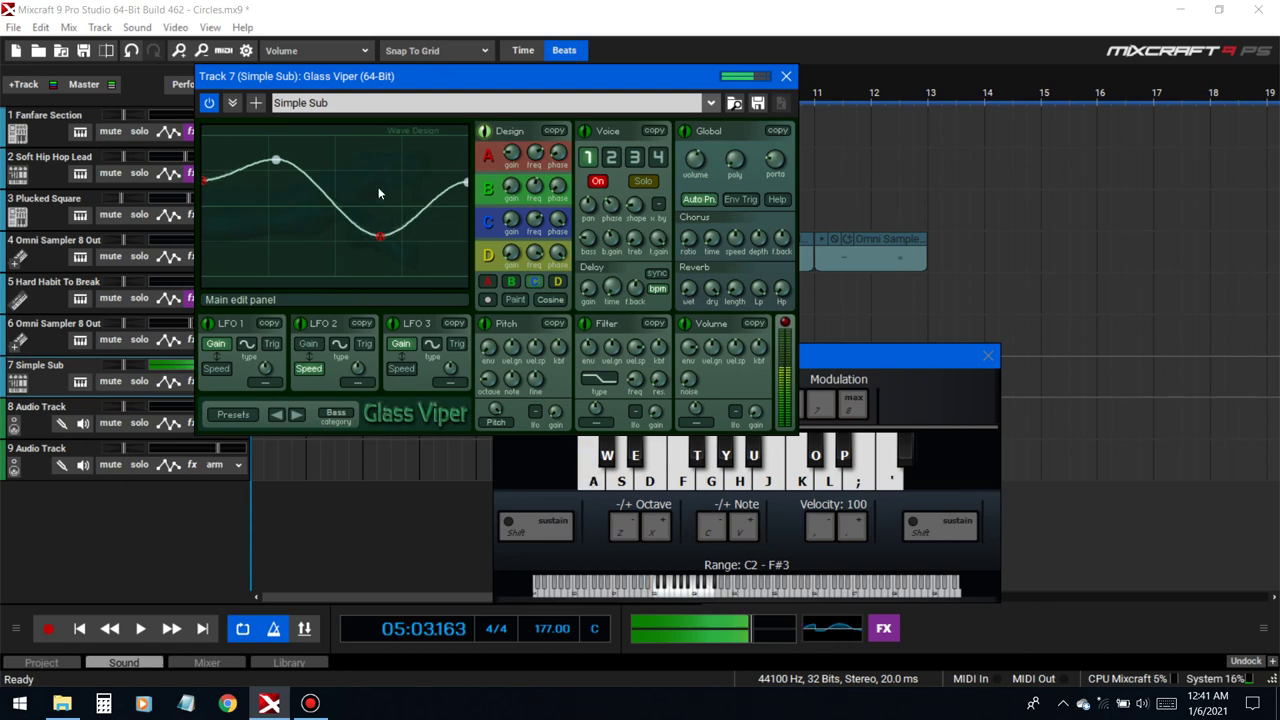
pyautogui.moveTo(275, 160)
pyautogui.mouseDown()
pyautogui.moveTo(260, 140)
pyautogui.moveTo(277, 137)
pyautogui.mouseUp()
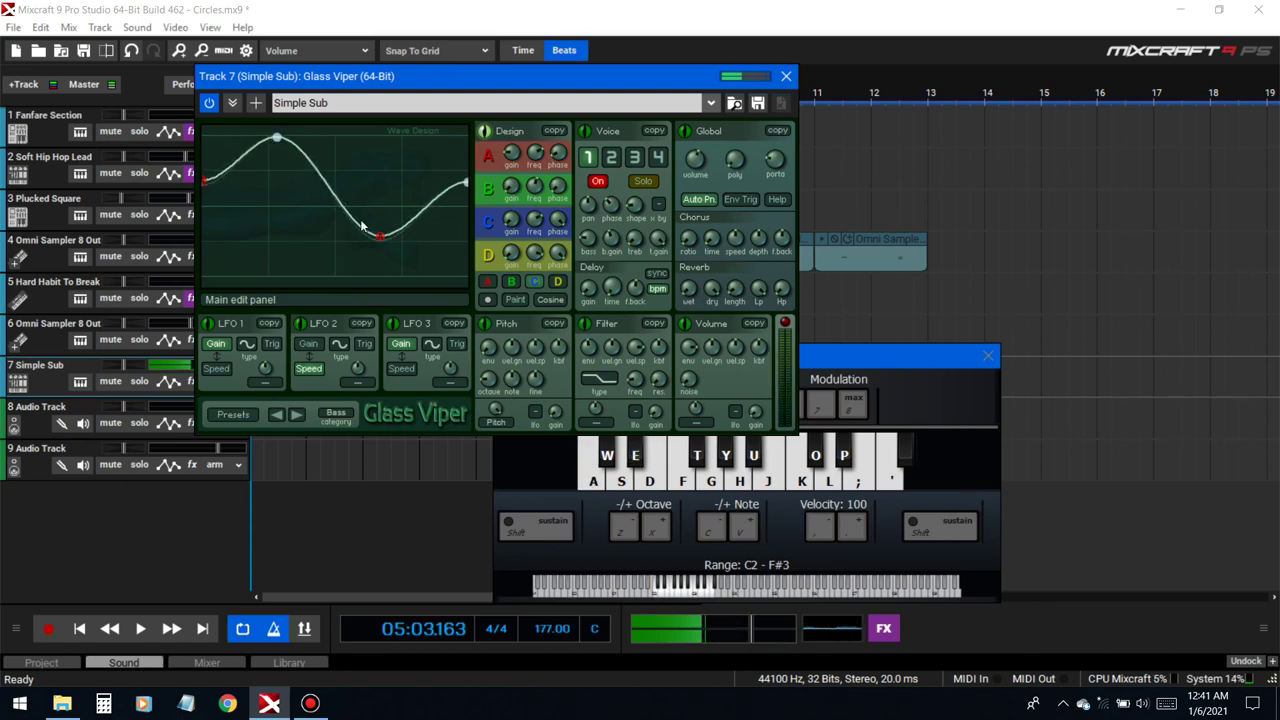
pyautogui.moveTo(376, 236); pyautogui.dragTo(437, 260)
pyautogui.click(892, 398)
pyautogui.press('a')
pyautogui.click(940, 356)
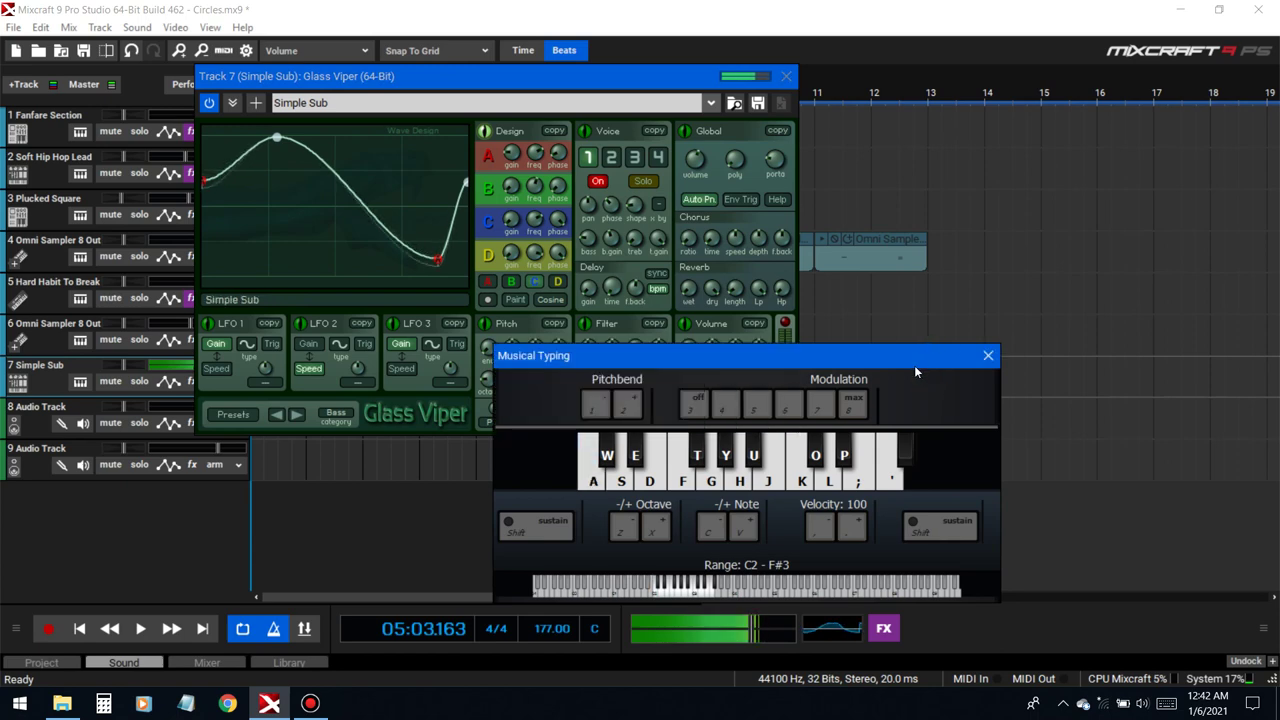
pyautogui.press('a')
# - Move the design wave's peak earlier and lower, and audition the bass on the A, G and S keys
pyautogui.moveTo(277, 137); pyautogui.dragTo(251, 160)
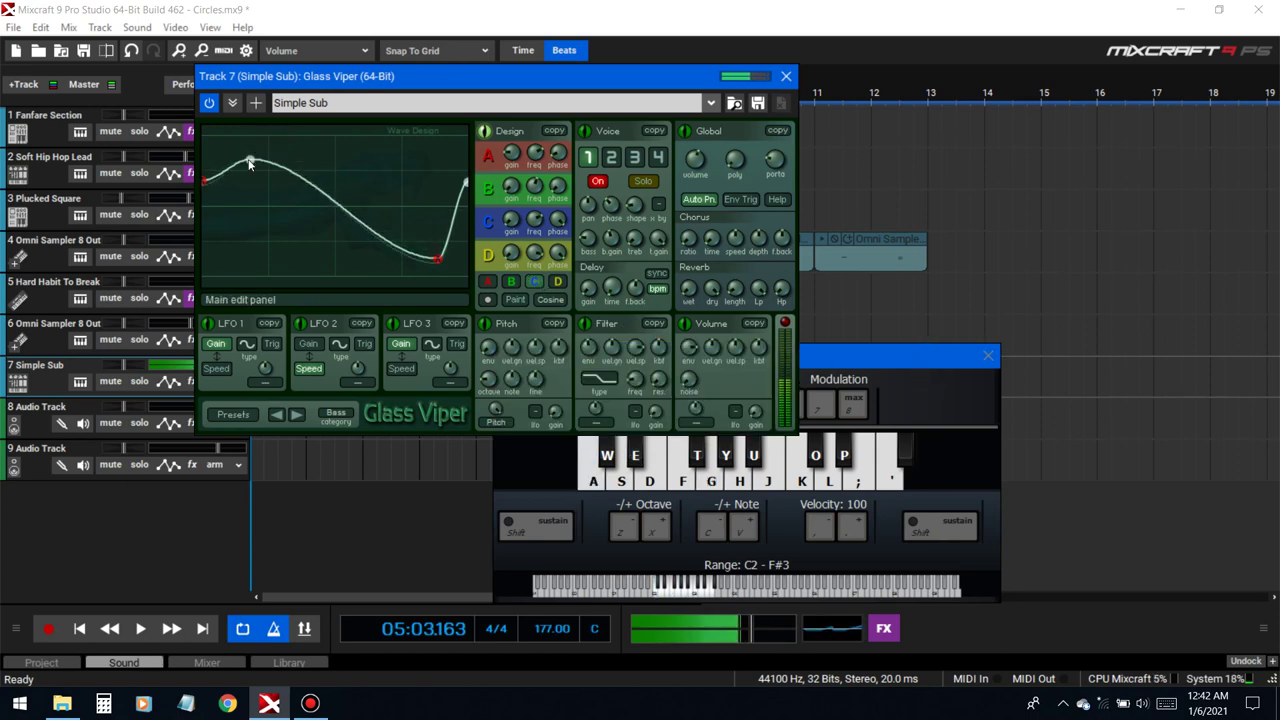
pyautogui.press('a')
pyautogui.press('g')
pyautogui.press('s')
pyautogui.press('a')
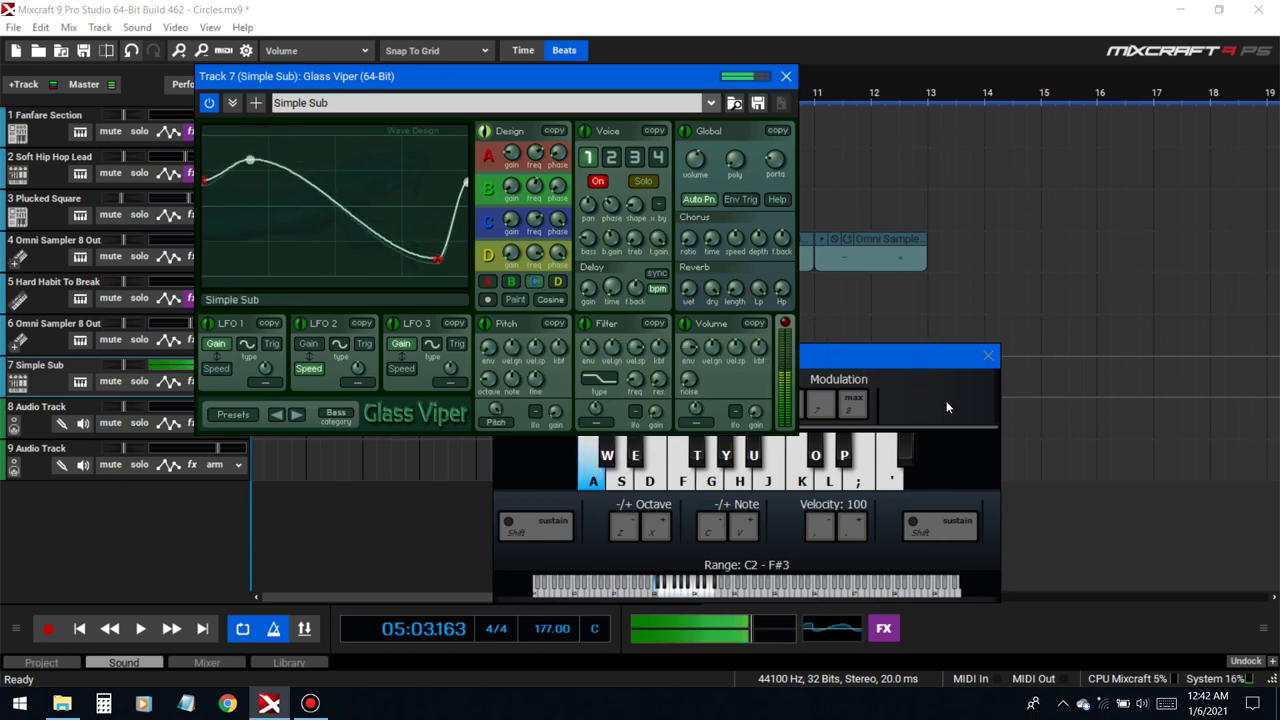
pyautogui.press('a')
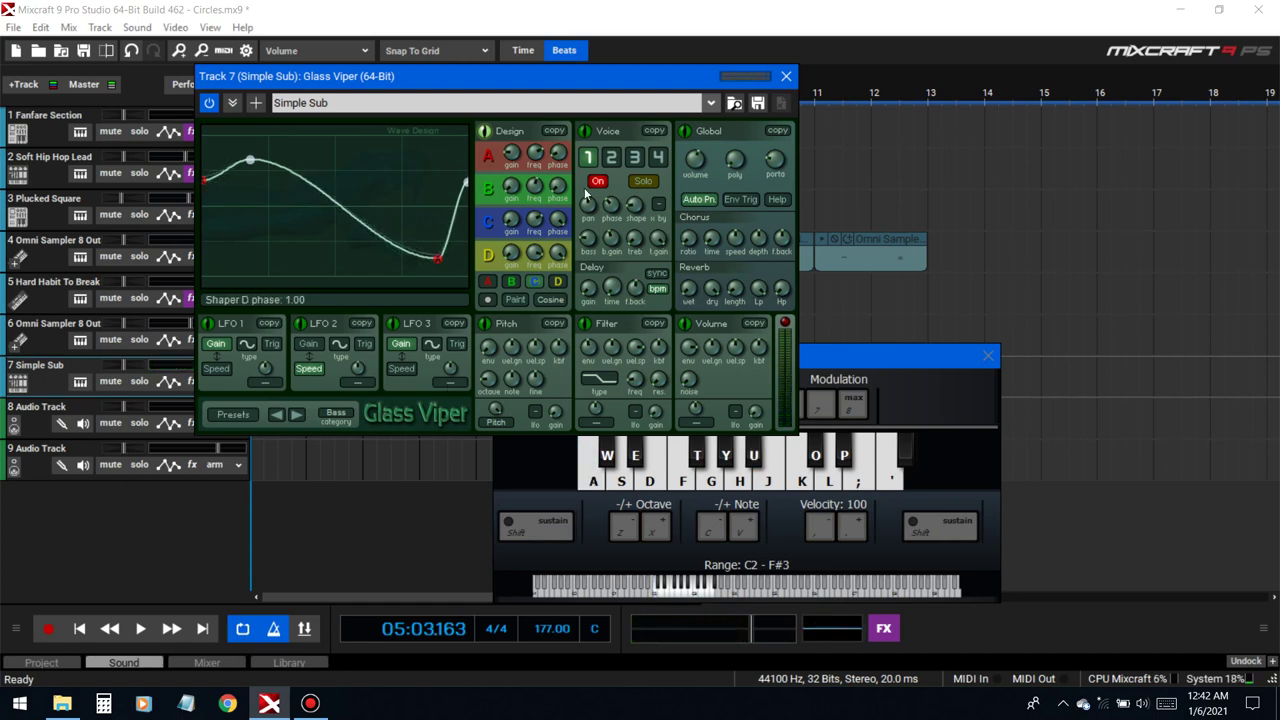
# - Reshape the Volume gain envelope by lowering the second point and raising the third to the same level, and audition the bass
pyautogui.click(713, 324)
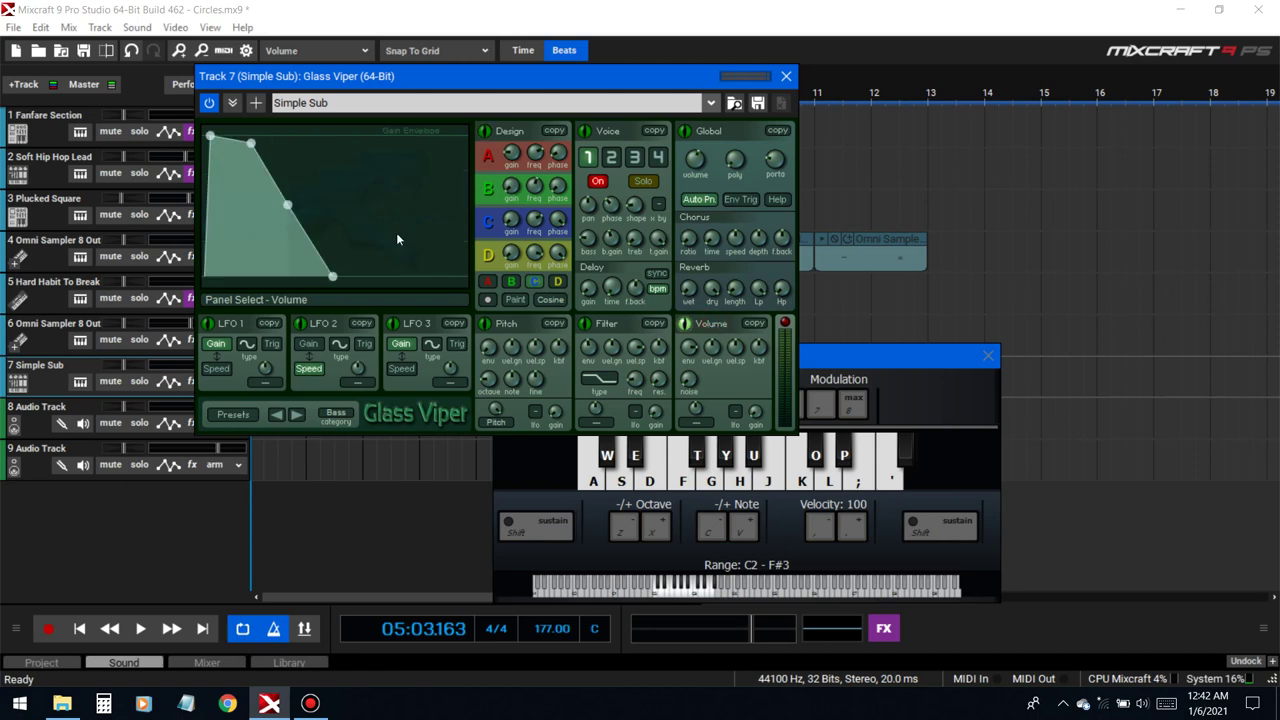
pyautogui.moveTo(210, 138); pyautogui.dragTo(244, 177)
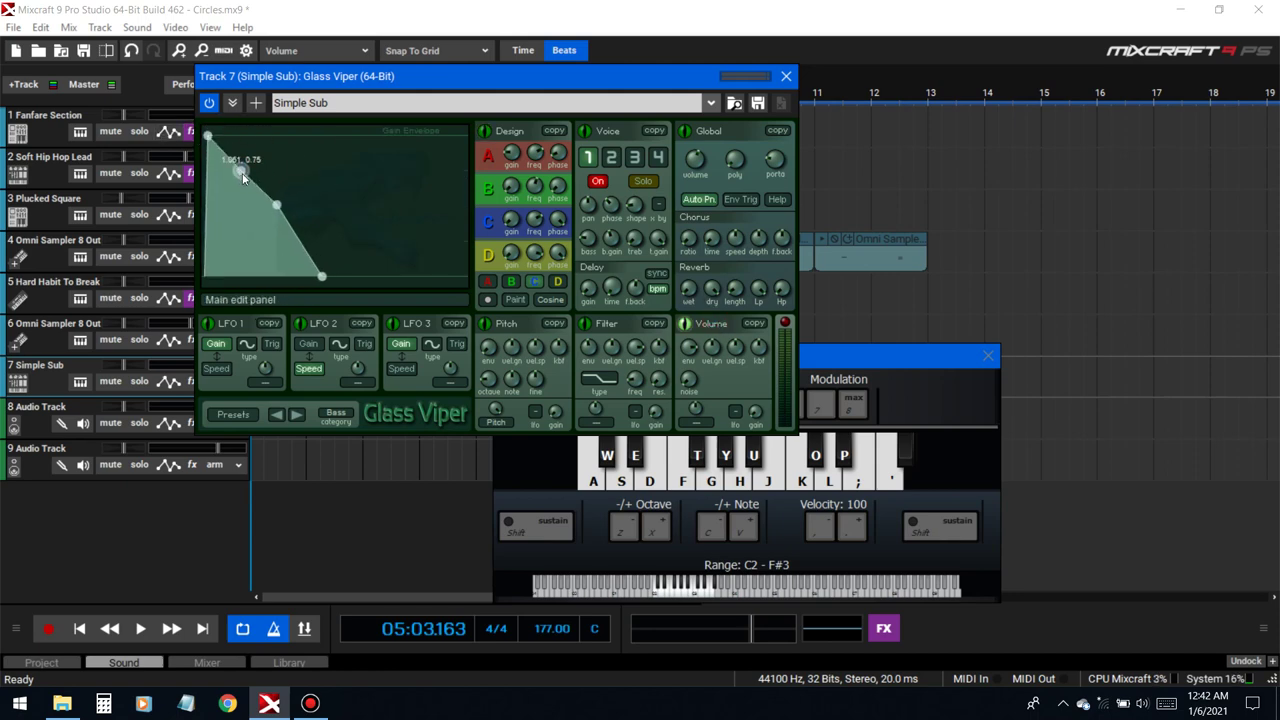
pyautogui.click(927, 441)
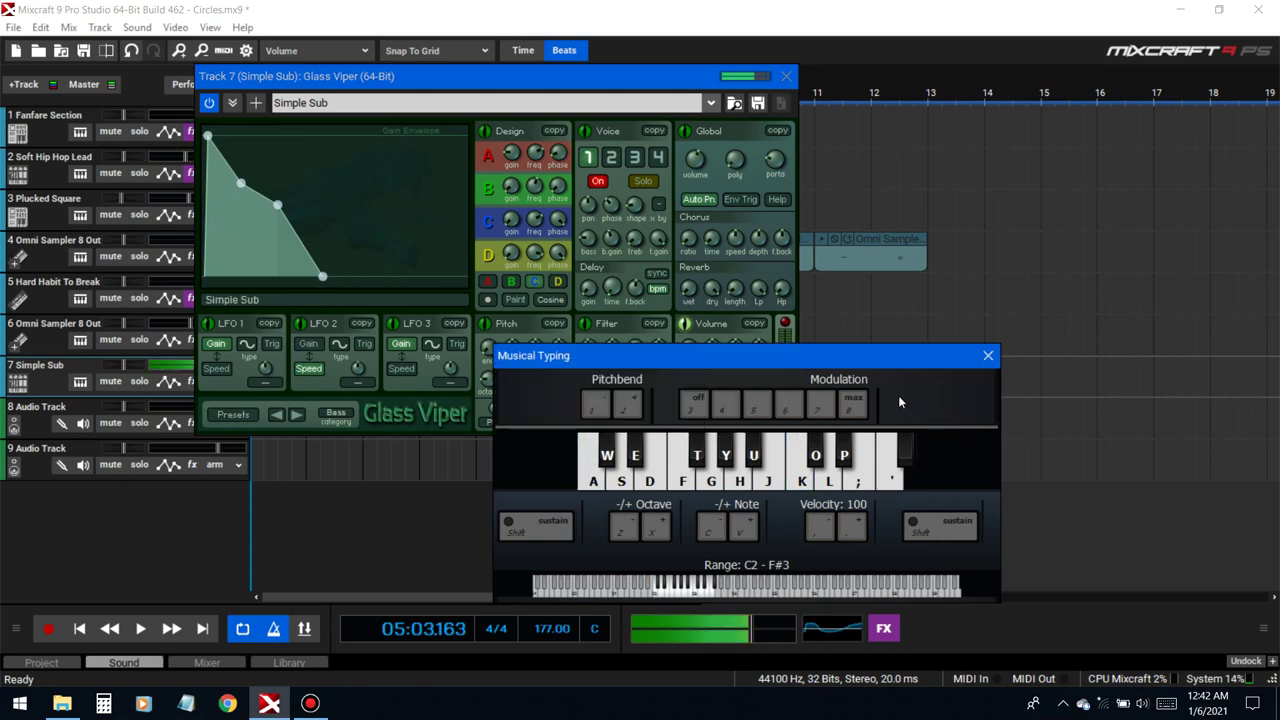
pyautogui.moveTo(279, 207); pyautogui.dragTo(292, 183)
pyautogui.click(940, 408)
pyautogui.press('g')
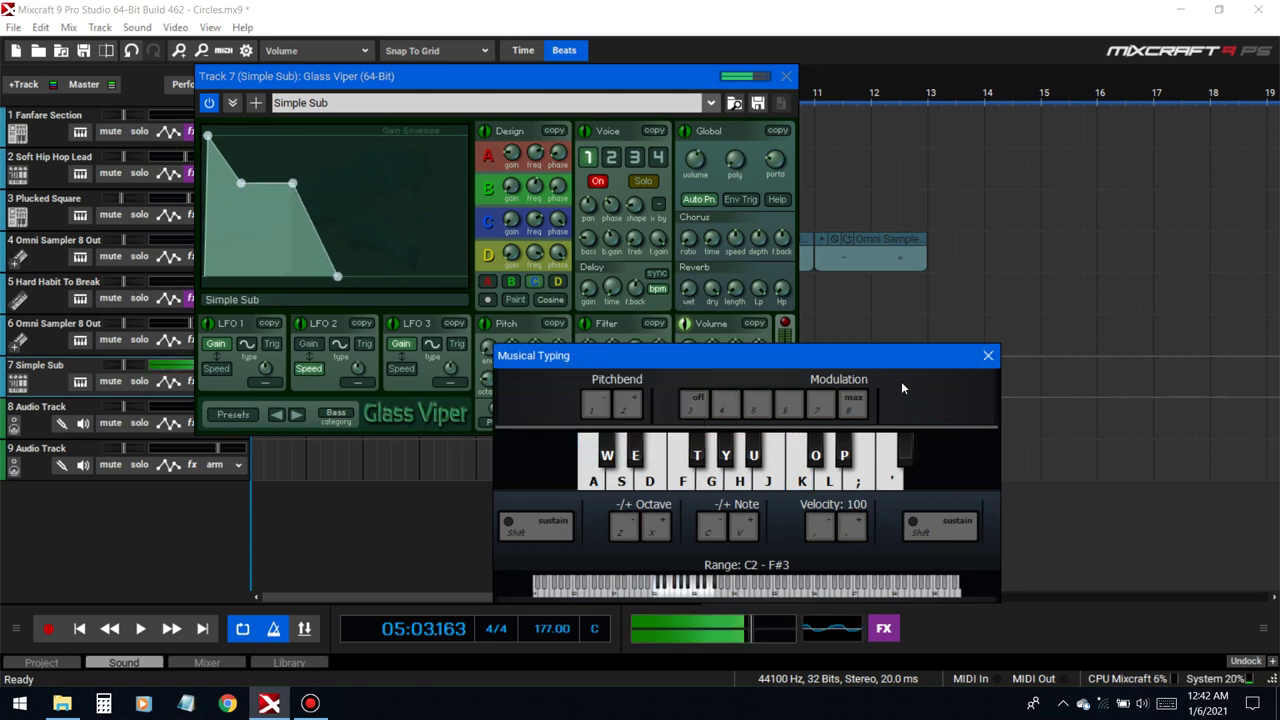
# - Display the Pitch envelope, set the pitch LFO number to 3, and audition the bass on the A and E keys
pyautogui.click(676, 256)
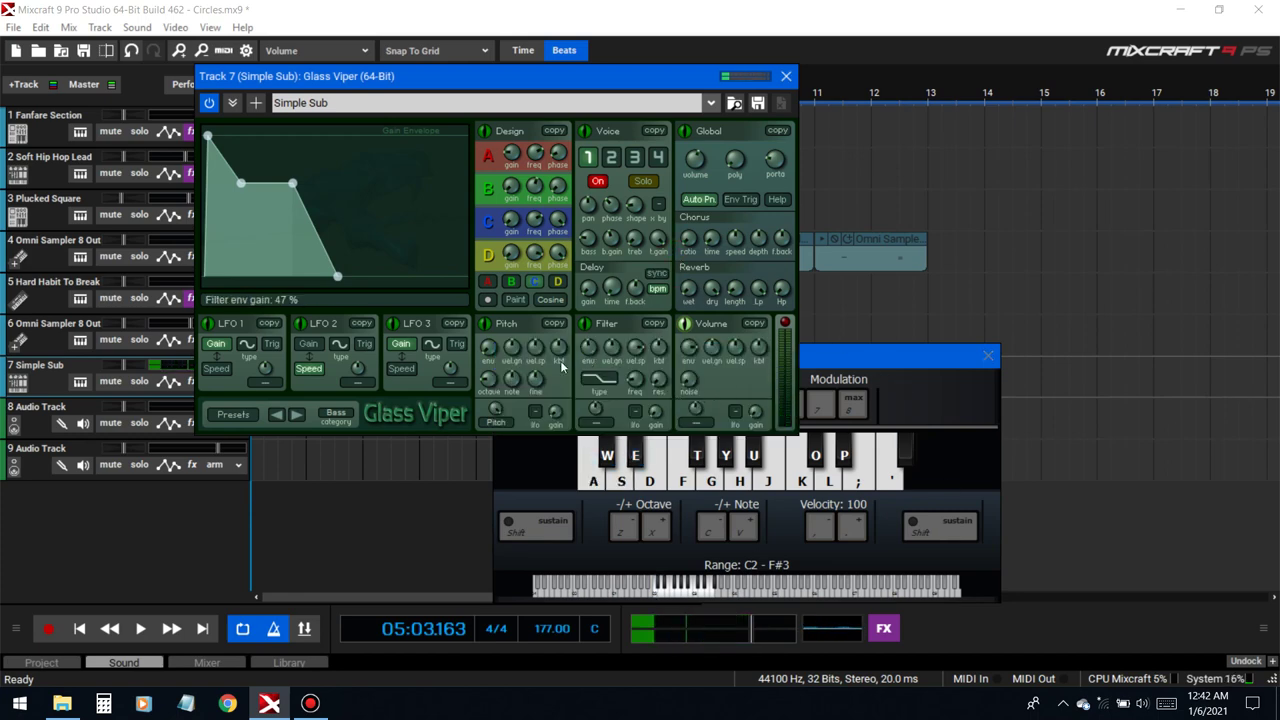
pyautogui.click(509, 325)
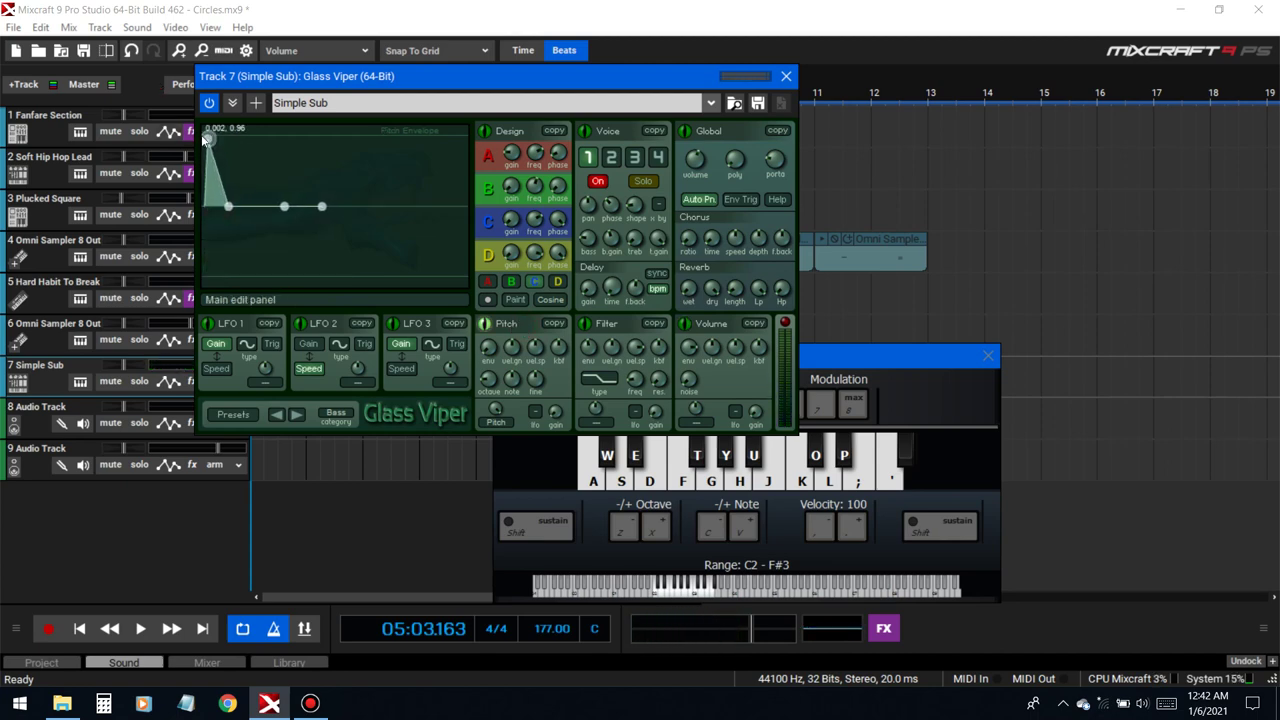
pyautogui.click(806, 381)
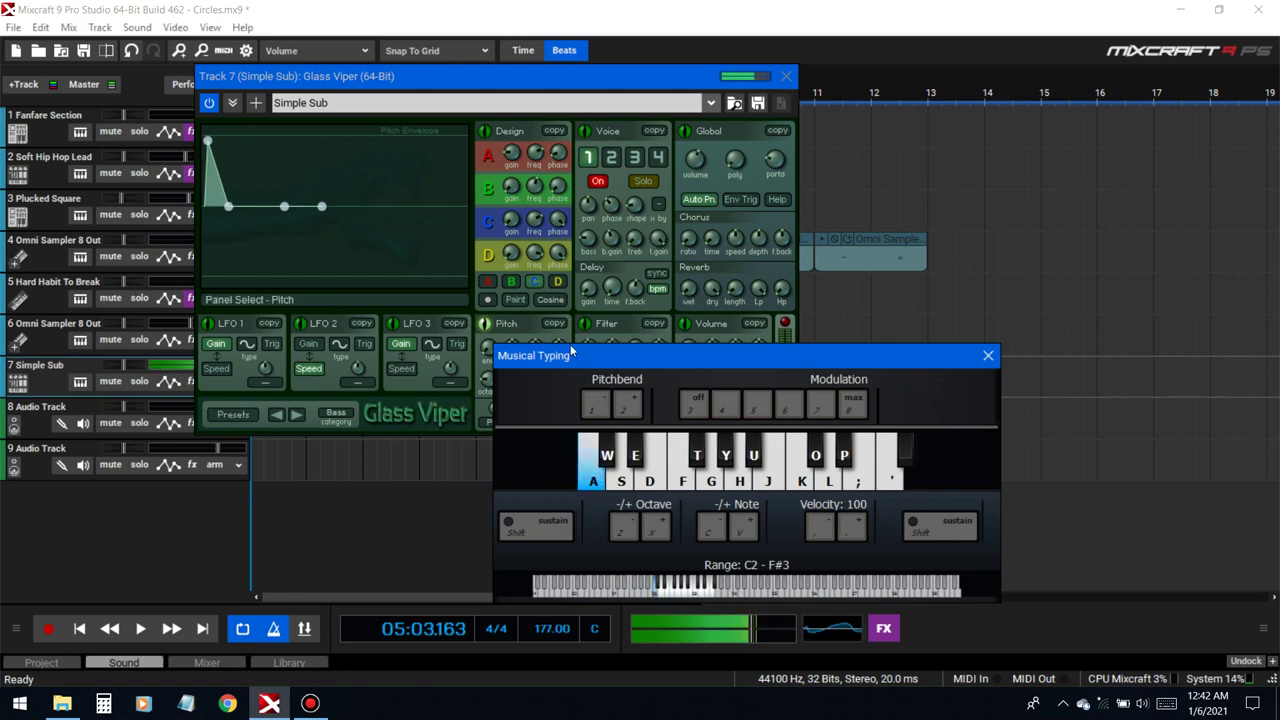
pyautogui.click(533, 330)
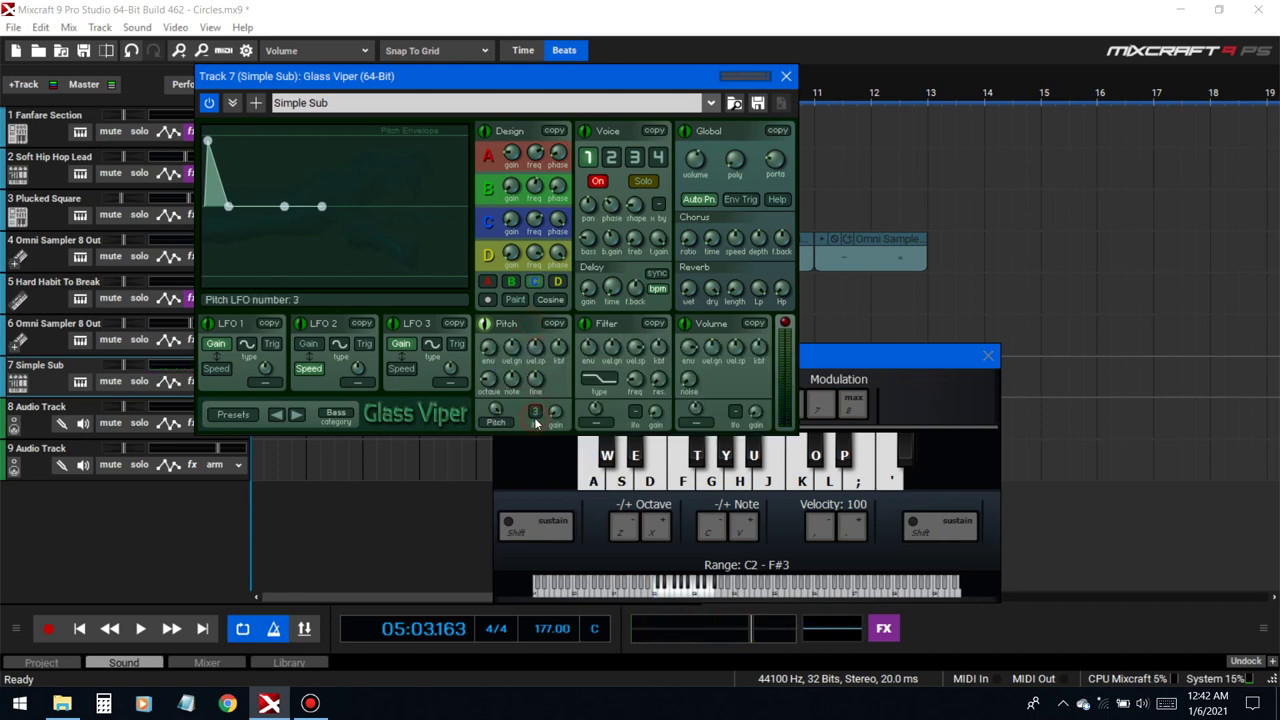
pyautogui.click(932, 414)
pyautogui.press('a')
pyautogui.press('e')
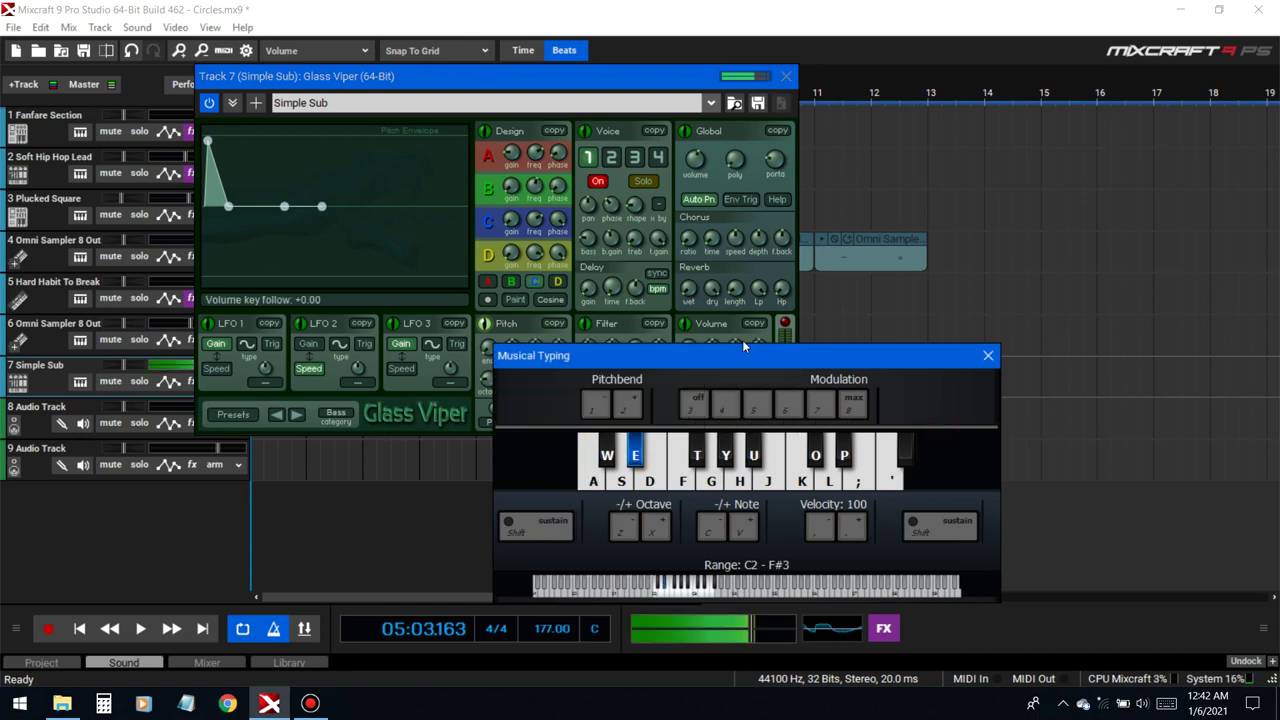
# - Close the Glass Viper window and add the TR5 Saturator X effect to the Simple Sub track
pyautogui.click(788, 76)
pyautogui.click(788, 76)
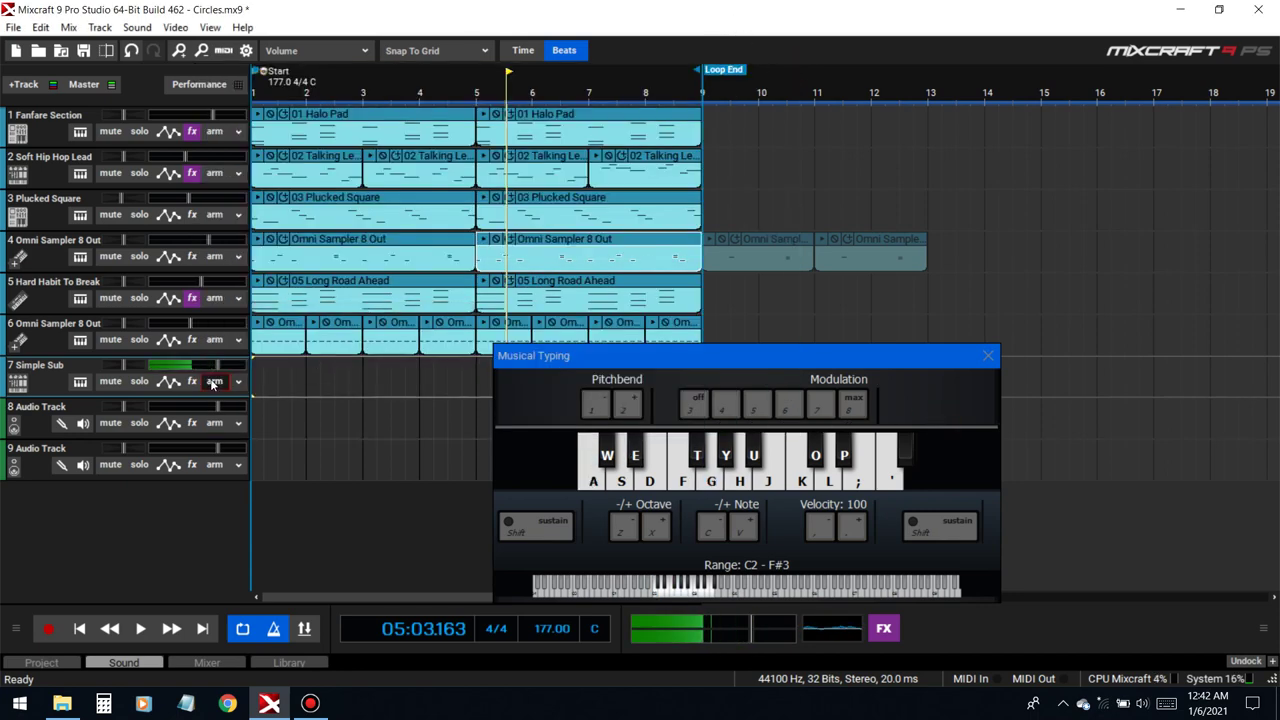
pyautogui.click(194, 383)
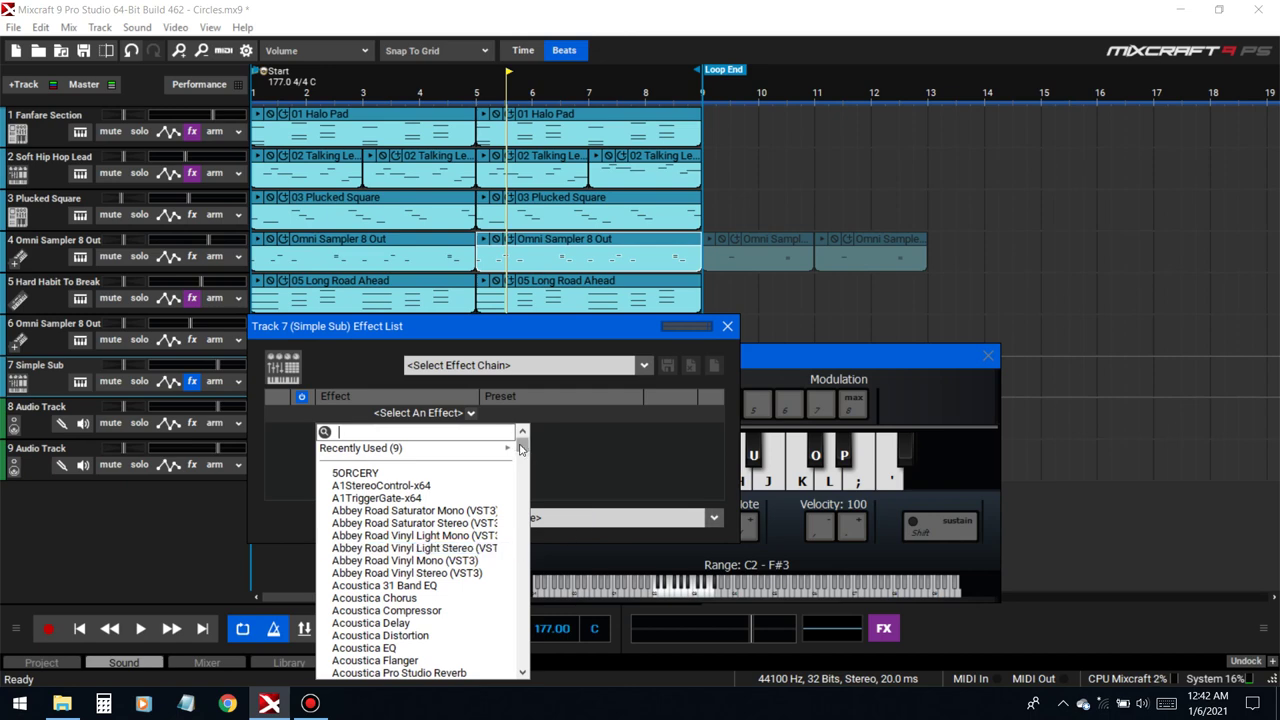
pyautogui.write('sat')
pyautogui.click(382, 500)
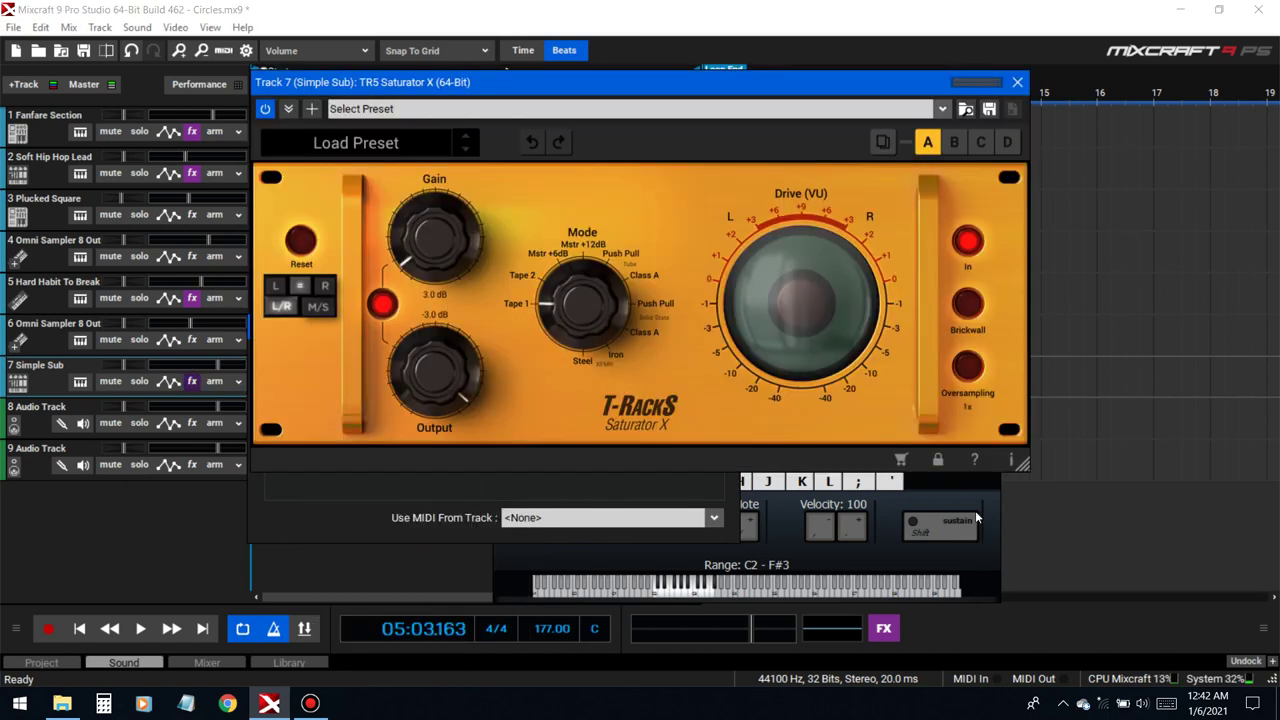
# - Raise the saturator's gain to 7.8 dB and compare the bass before and after with the A key
pyautogui.click(972, 508)
pyautogui.press('a')
pyautogui.press('a')
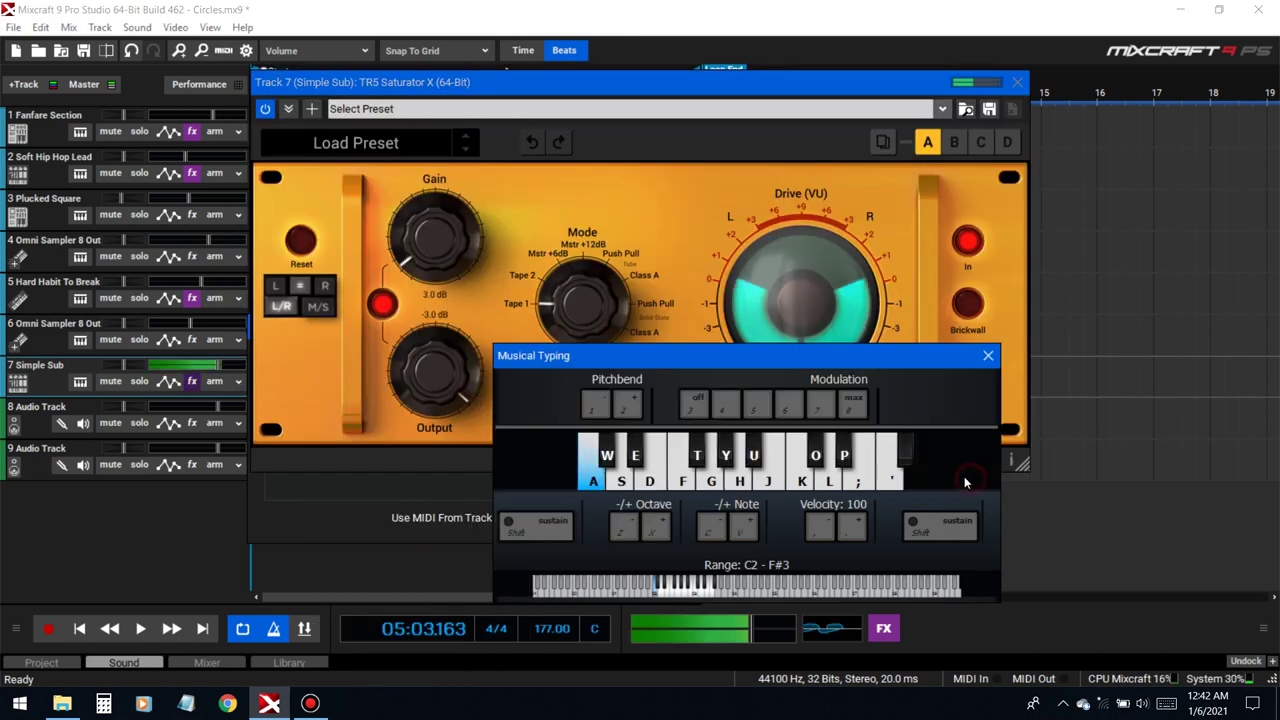
pyautogui.moveTo(445, 250); pyautogui.dragTo(453, 222)
pyautogui.click(581, 484)
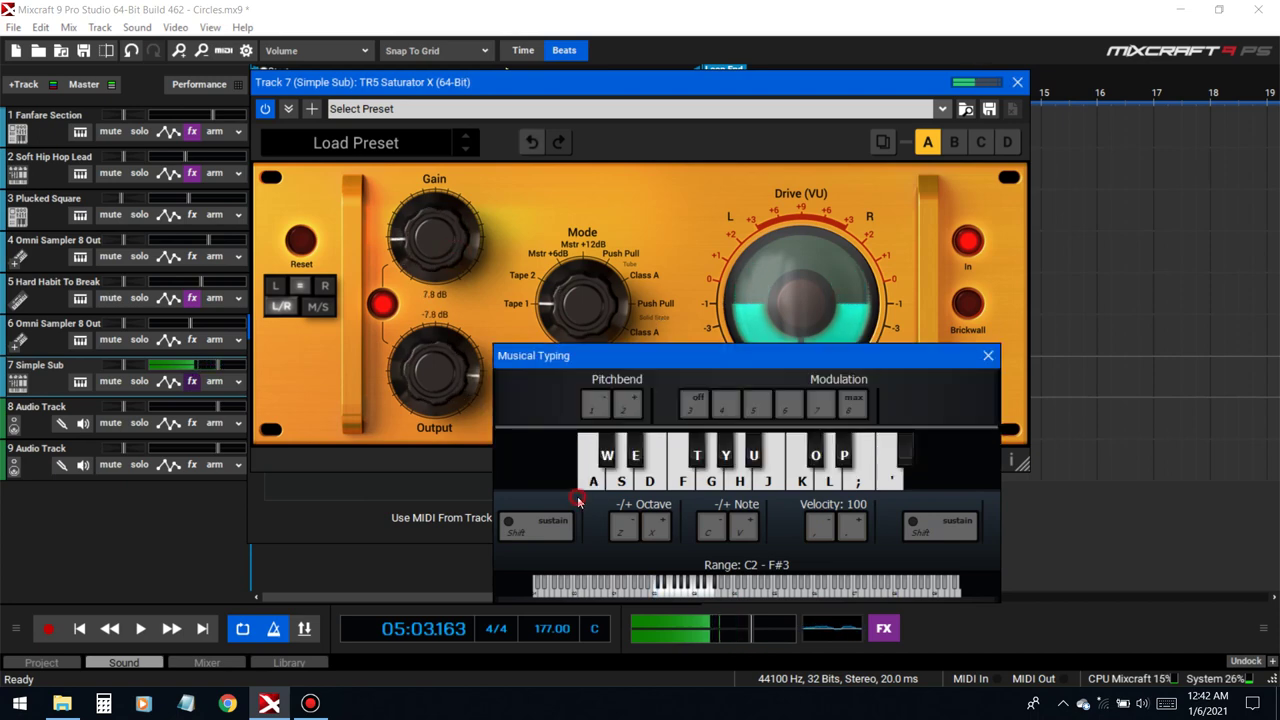
pyautogui.press('a')
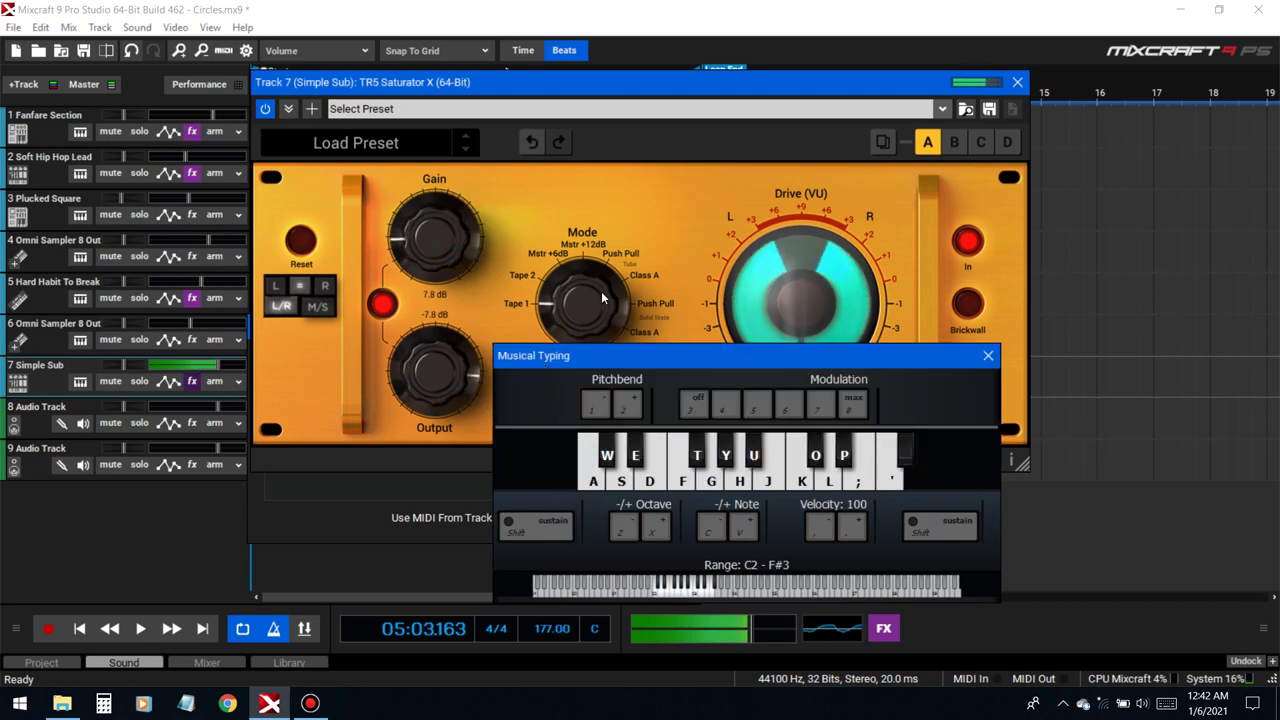
# - Set the saturator's mode to the tube Push Pull, raise the gain to 8.8 dB, and audition the bass
pyautogui.click(620, 253)
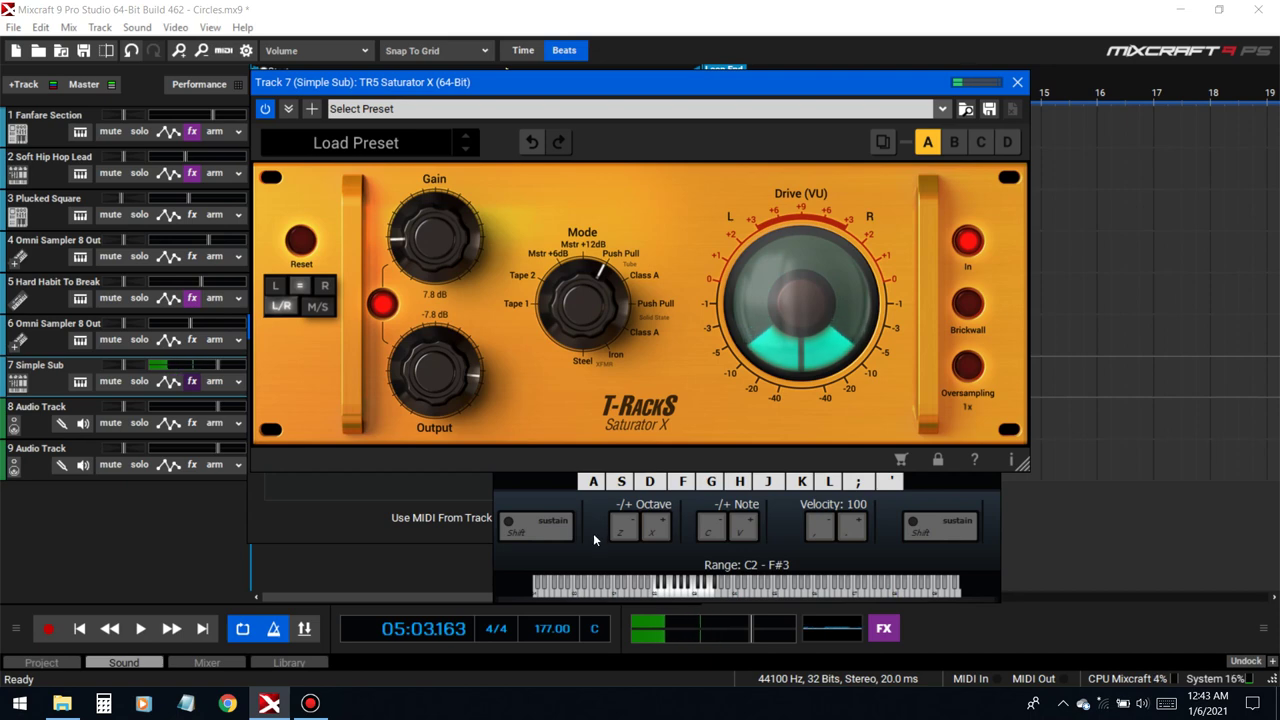
pyautogui.click(577, 503)
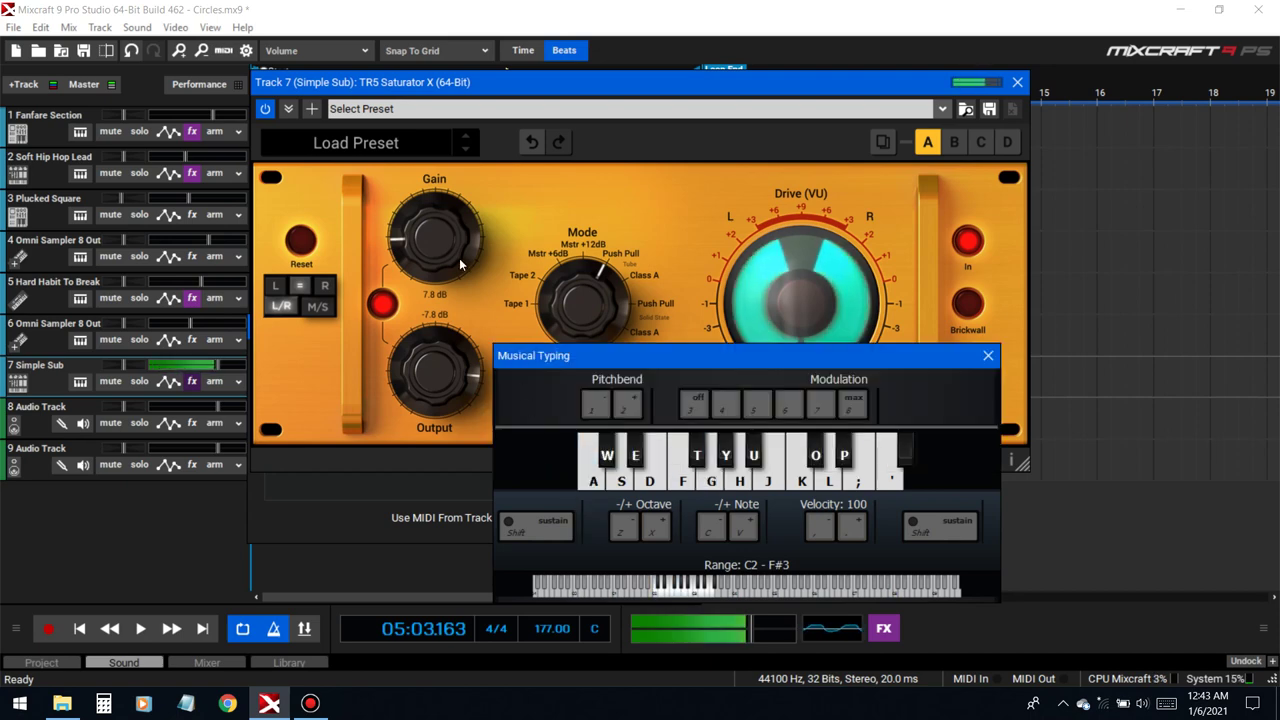
pyautogui.moveTo(438, 217); pyautogui.dragTo(449, 233)
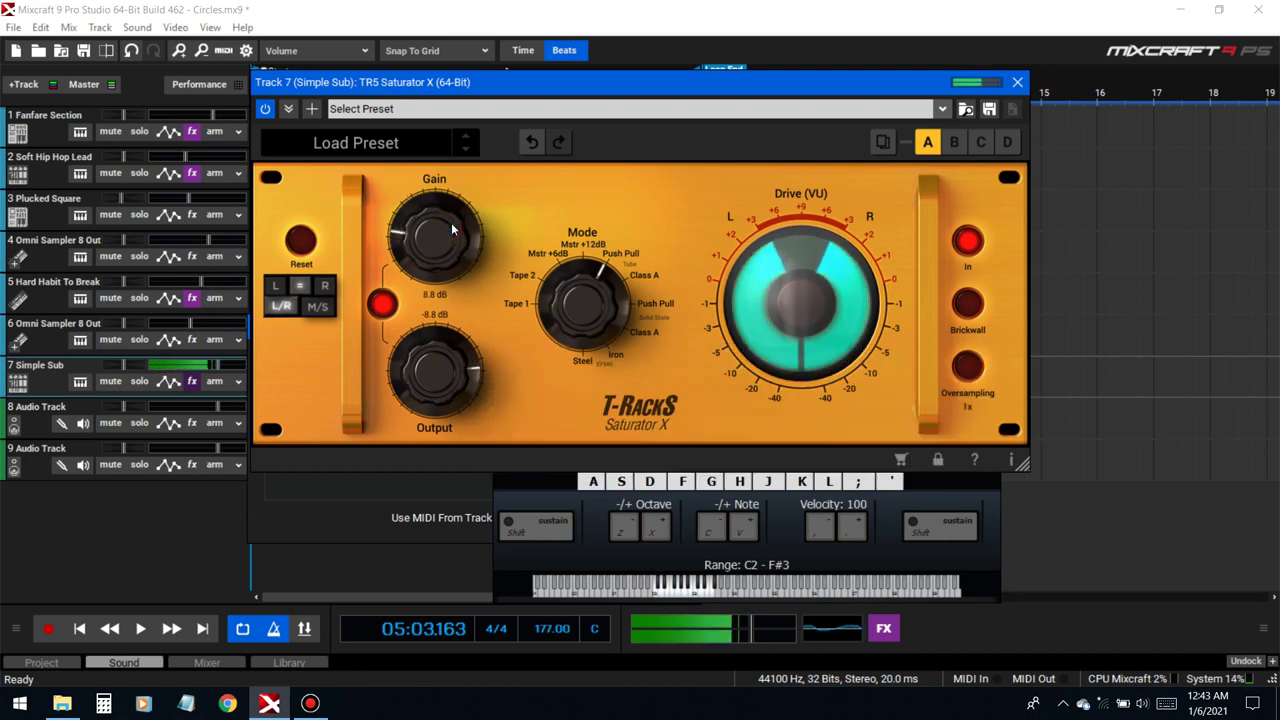
pyautogui.click(580, 557)
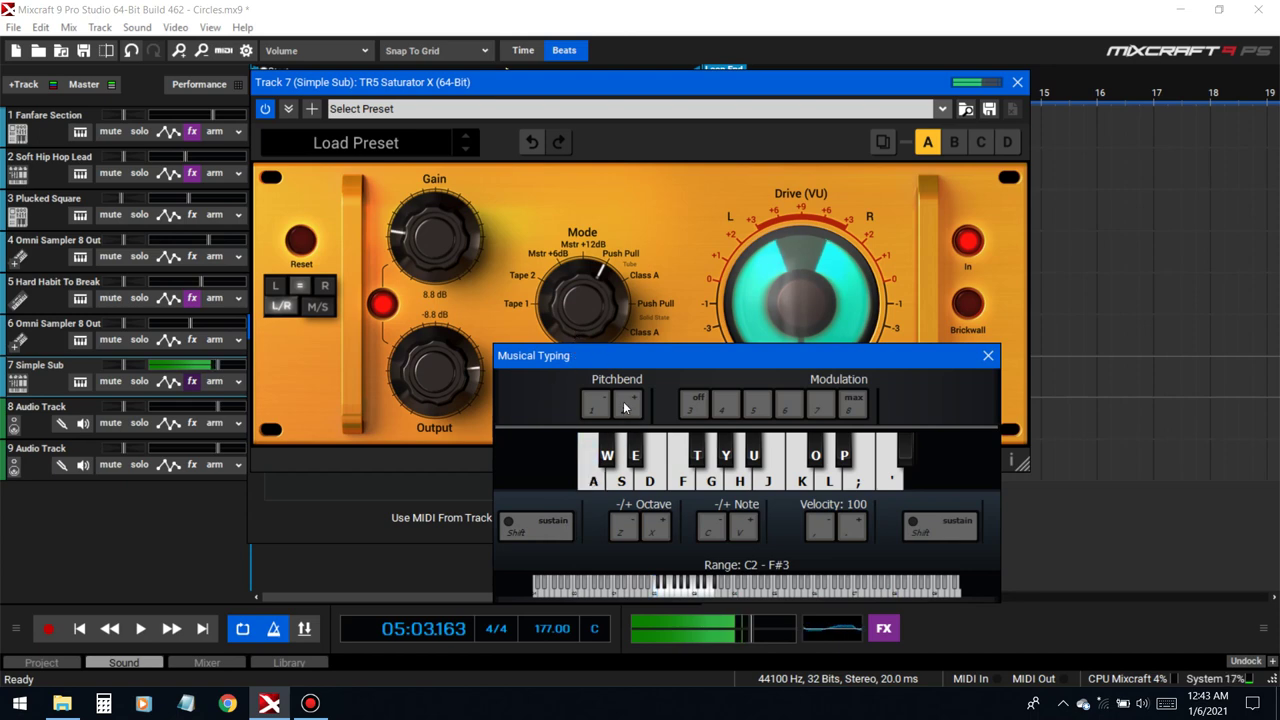
# - Try the tube Class A mode, switch the saturator to solid-state Push Pull, and audition the bass on the G, E, S and F keys
pyautogui.click(606, 318)
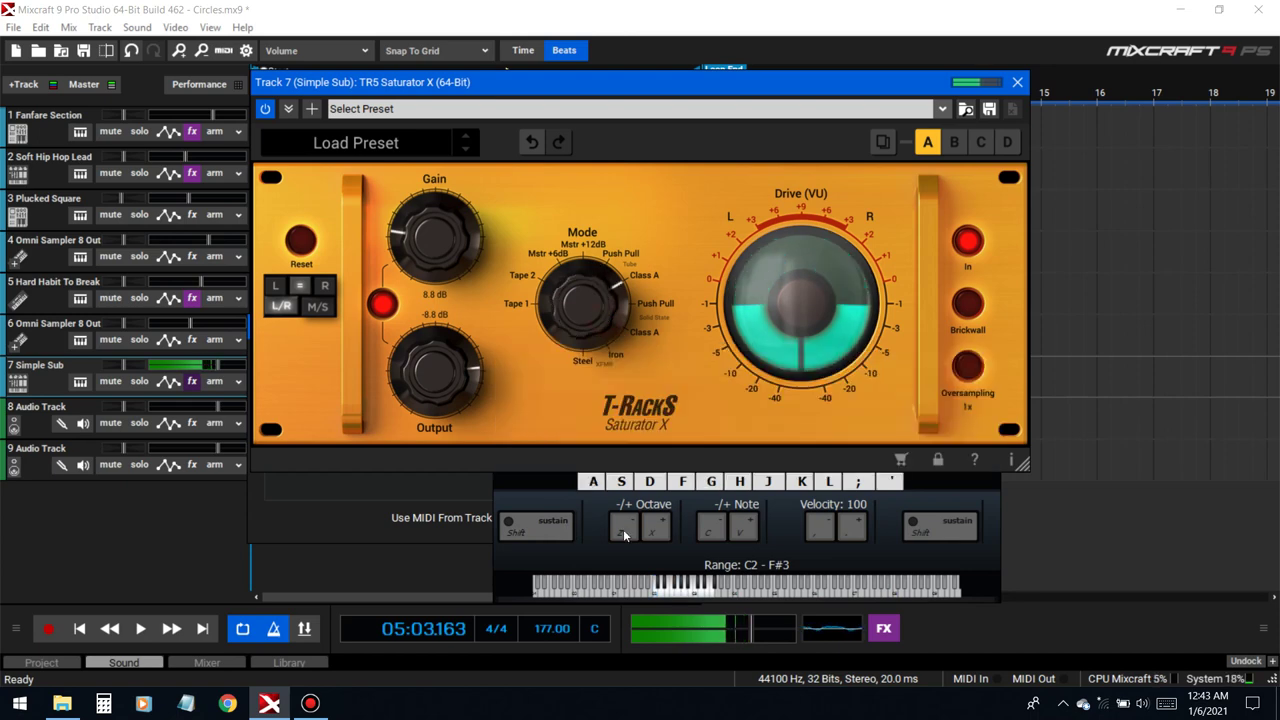
pyautogui.click(623, 529)
pyautogui.click(590, 306)
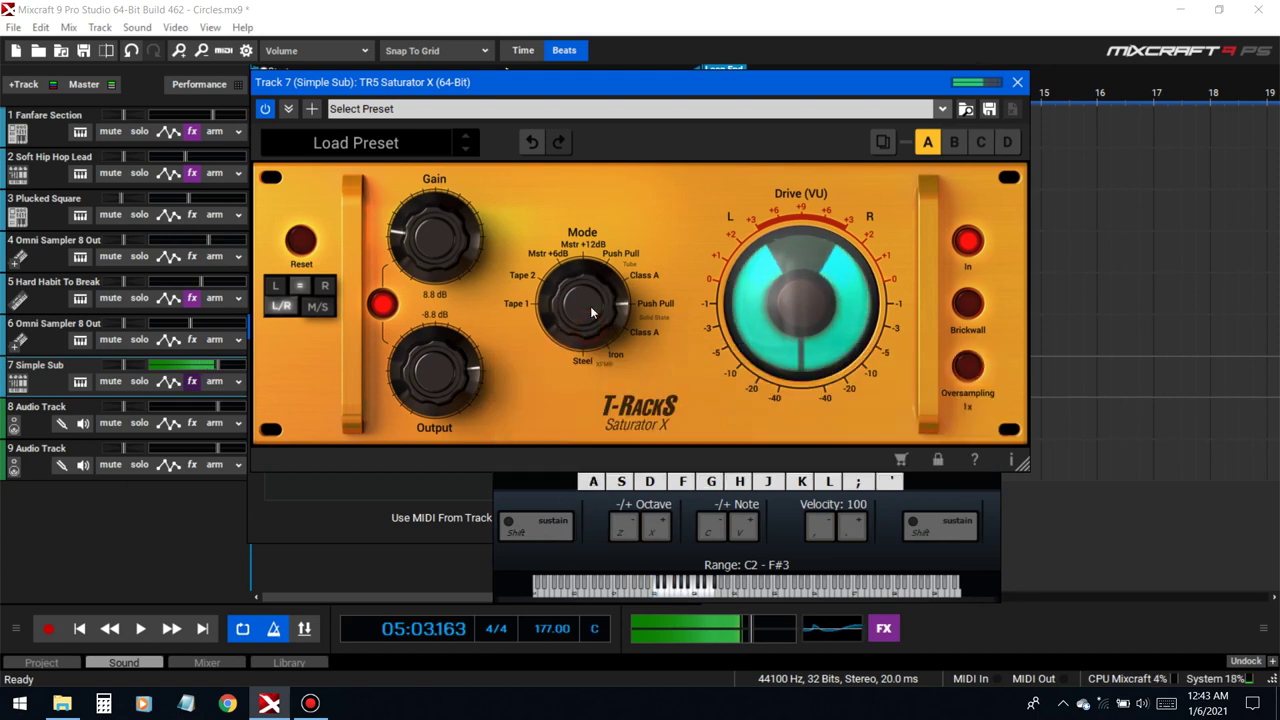
pyautogui.click(571, 498)
pyautogui.press('g')
pyautogui.press('e')
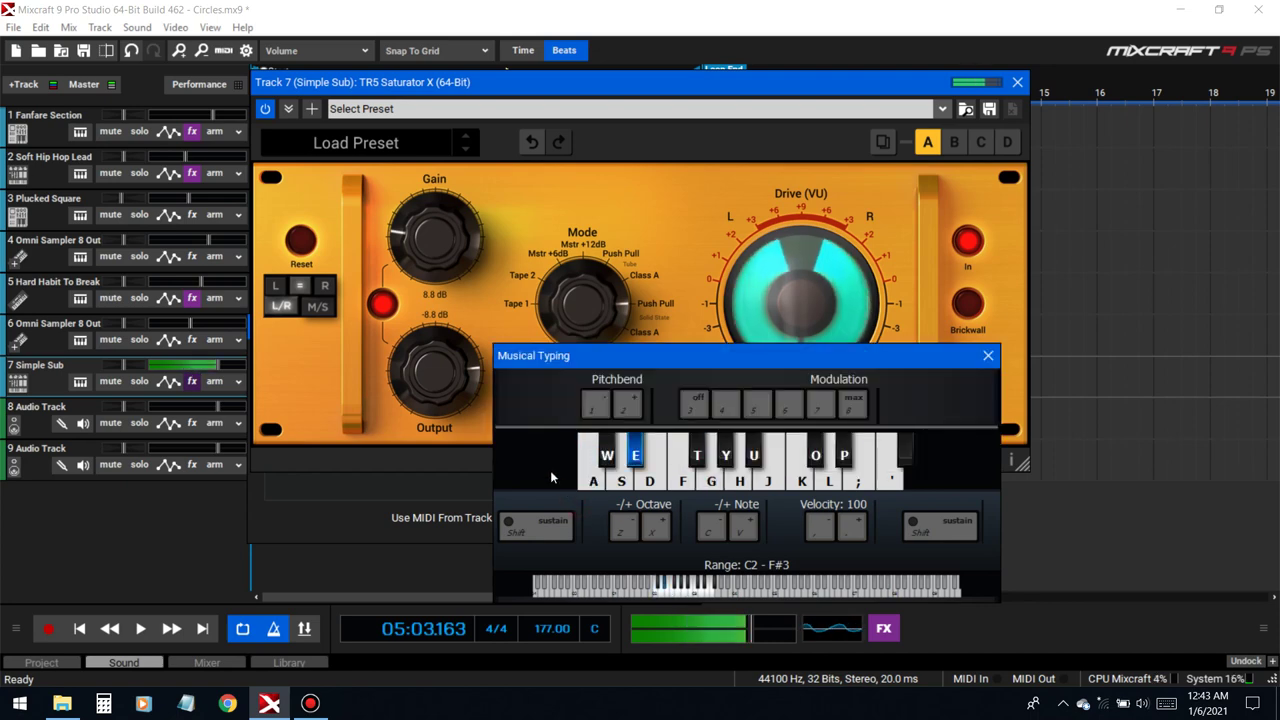
pyautogui.press('s')
pyautogui.press('f')
# - Close the saturator, the Simple Sub effect list and the Musical Typing keyboard
pyautogui.click(1012, 81)
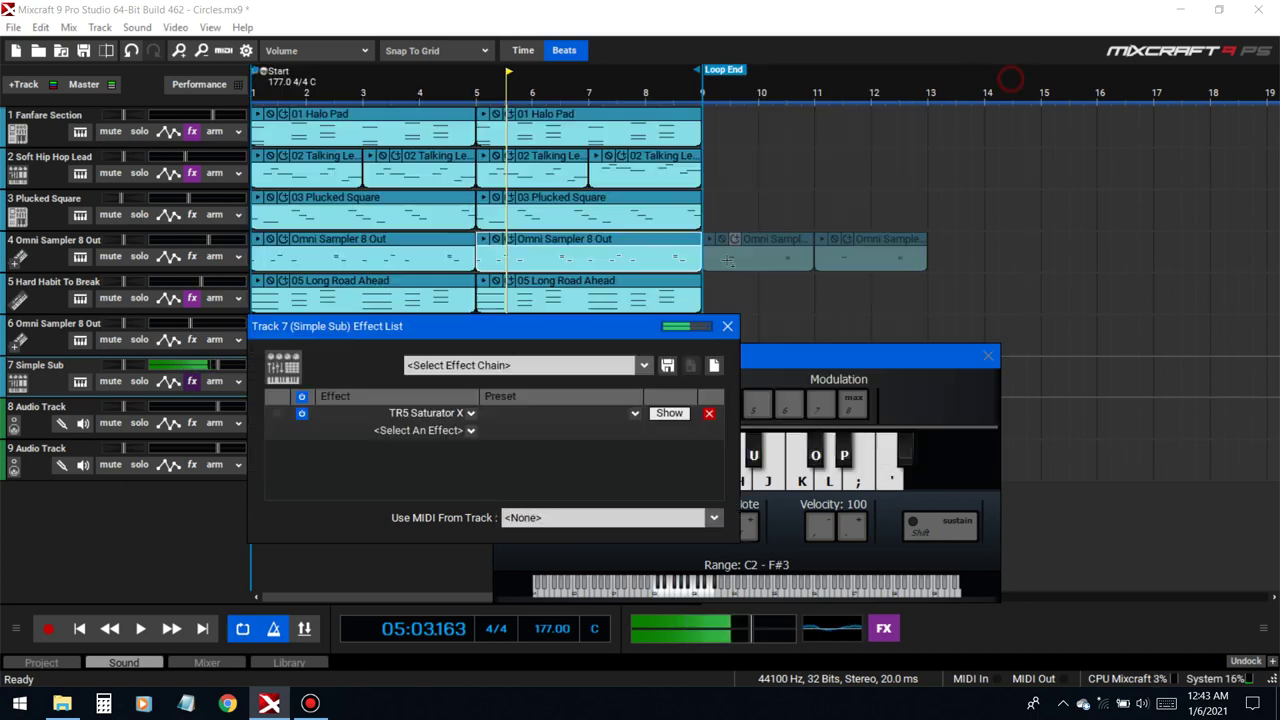
pyautogui.click(727, 326)
pyautogui.click(988, 355)
# - Reopen the Simple Sub track's effect list and add DUBSHOX Multi-Band Distortion after the saturator
pyautogui.click(192, 382)
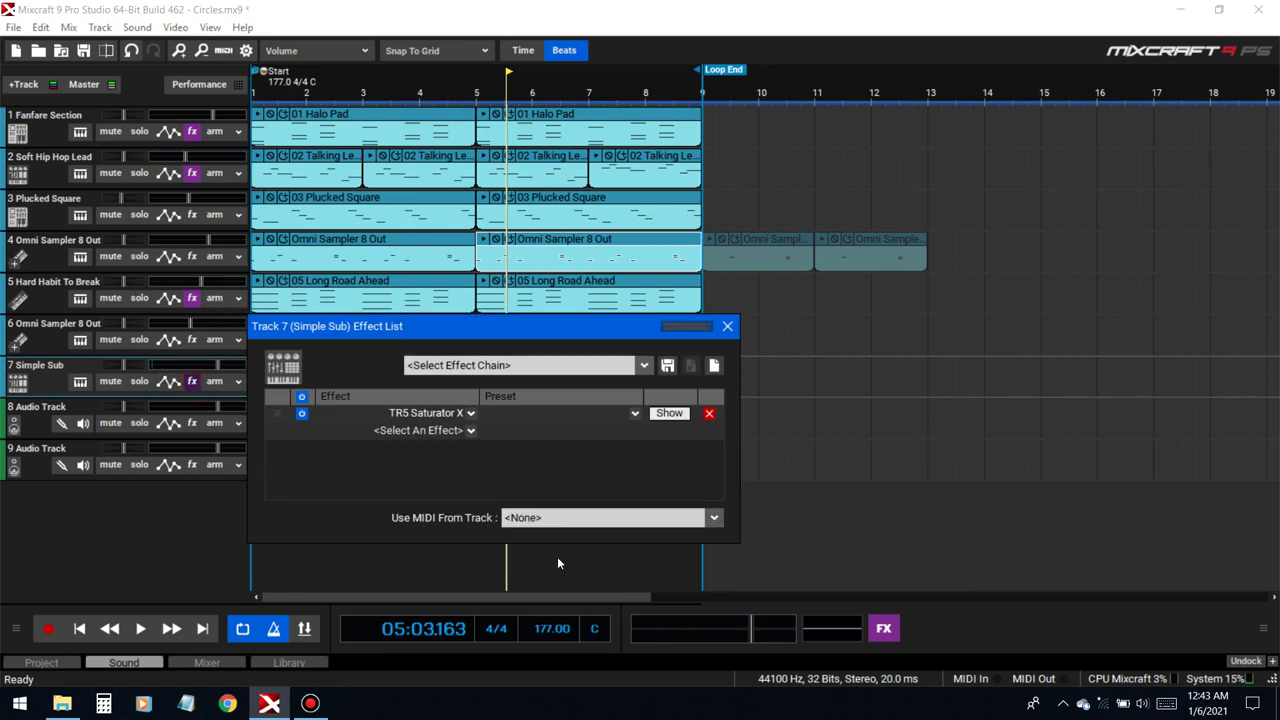
pyautogui.click(465, 430)
pyautogui.write('d')
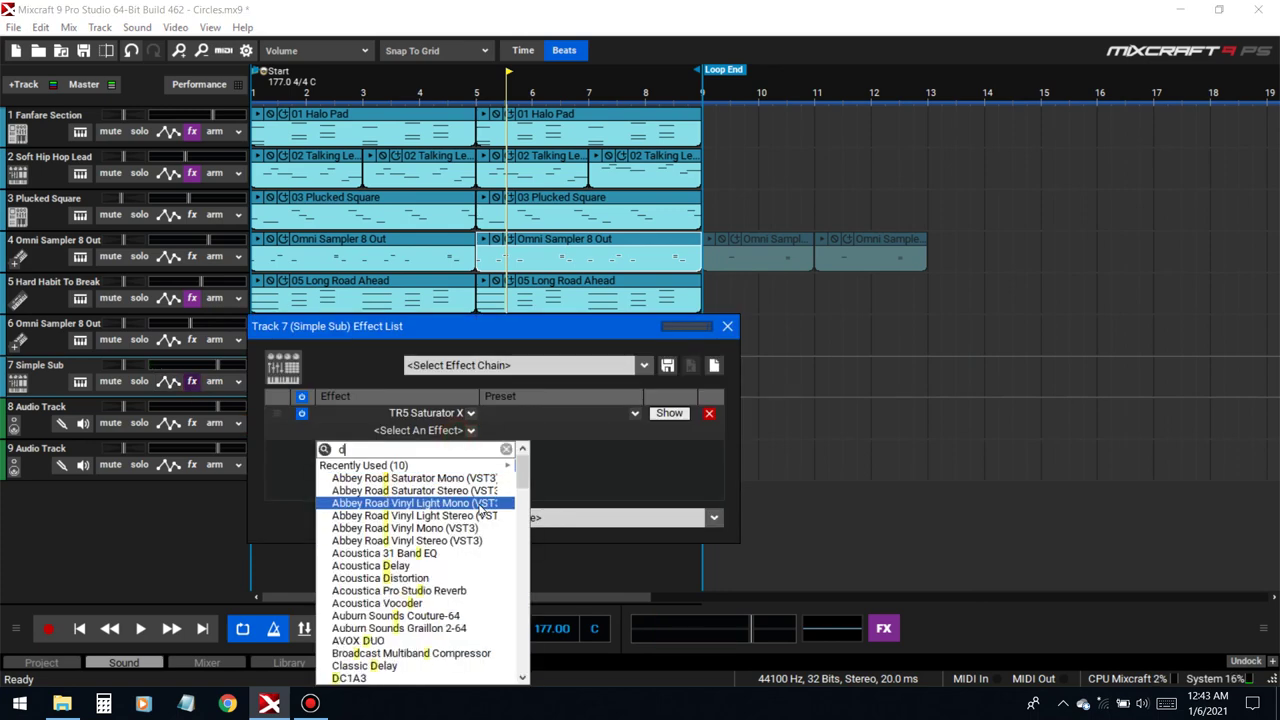
pyautogui.press('BackSpace')
pyautogui.write('fa')
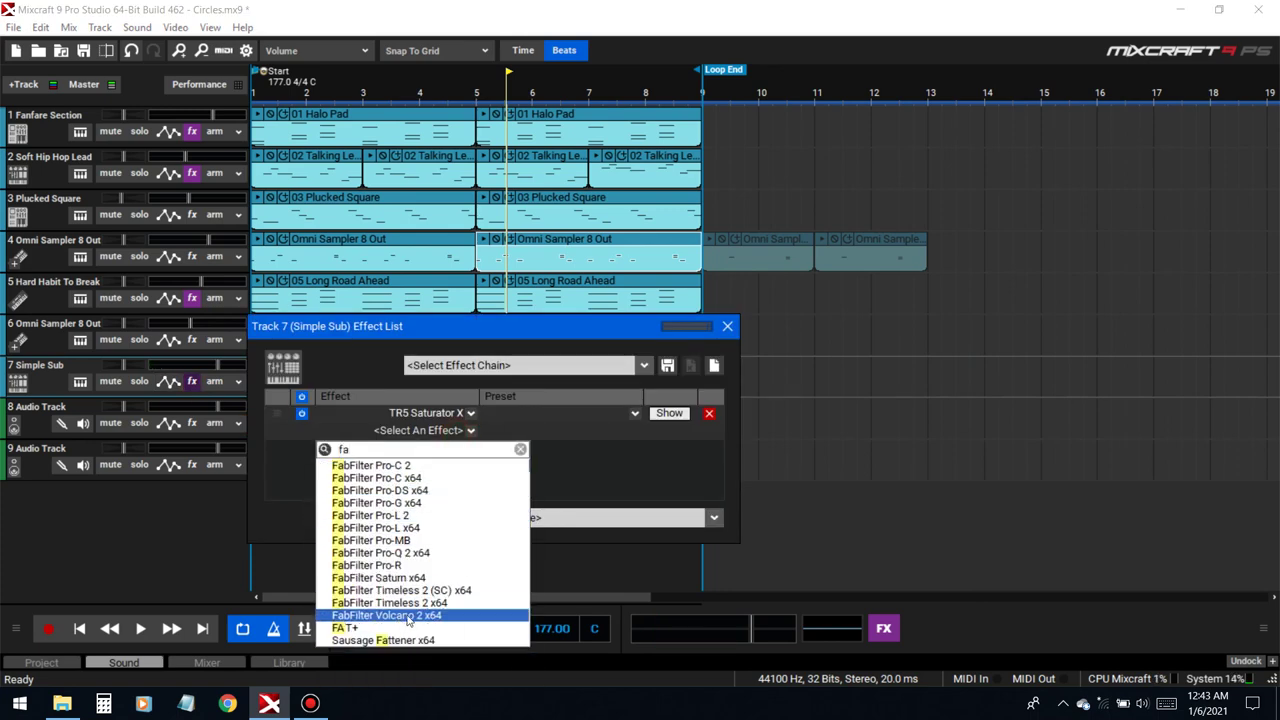
pyautogui.click(519, 449)
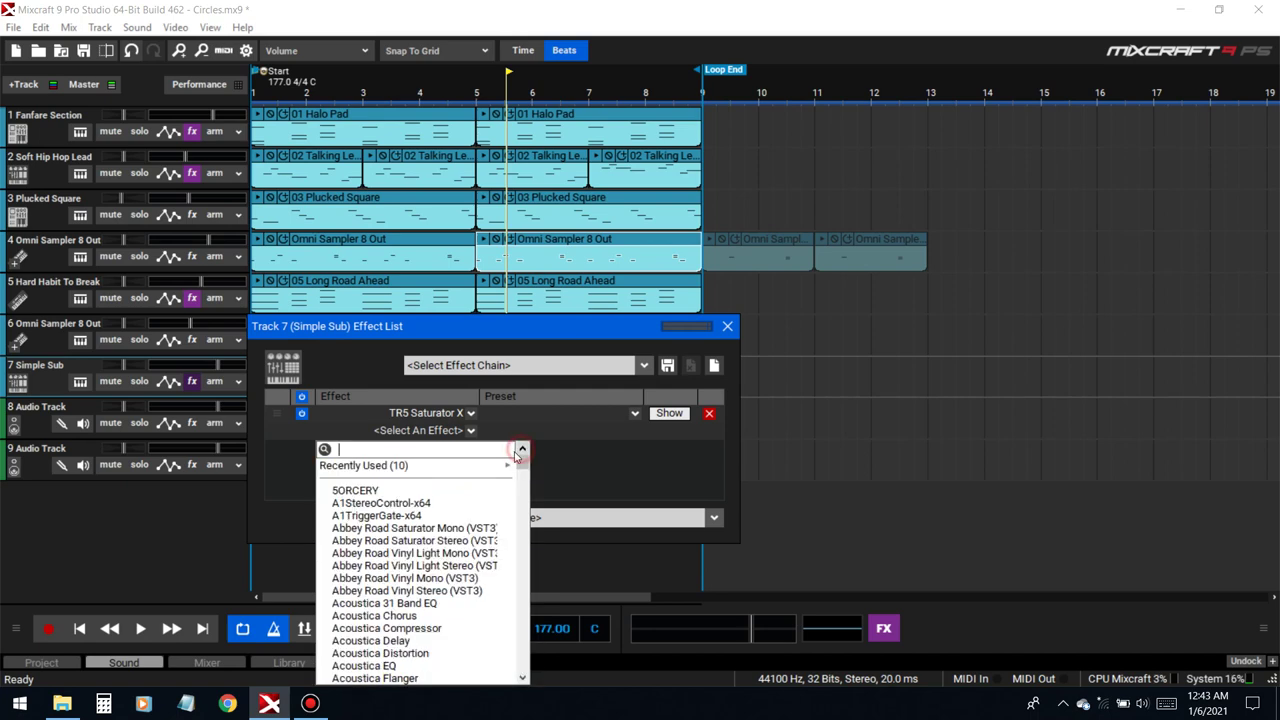
pyautogui.write('dis')
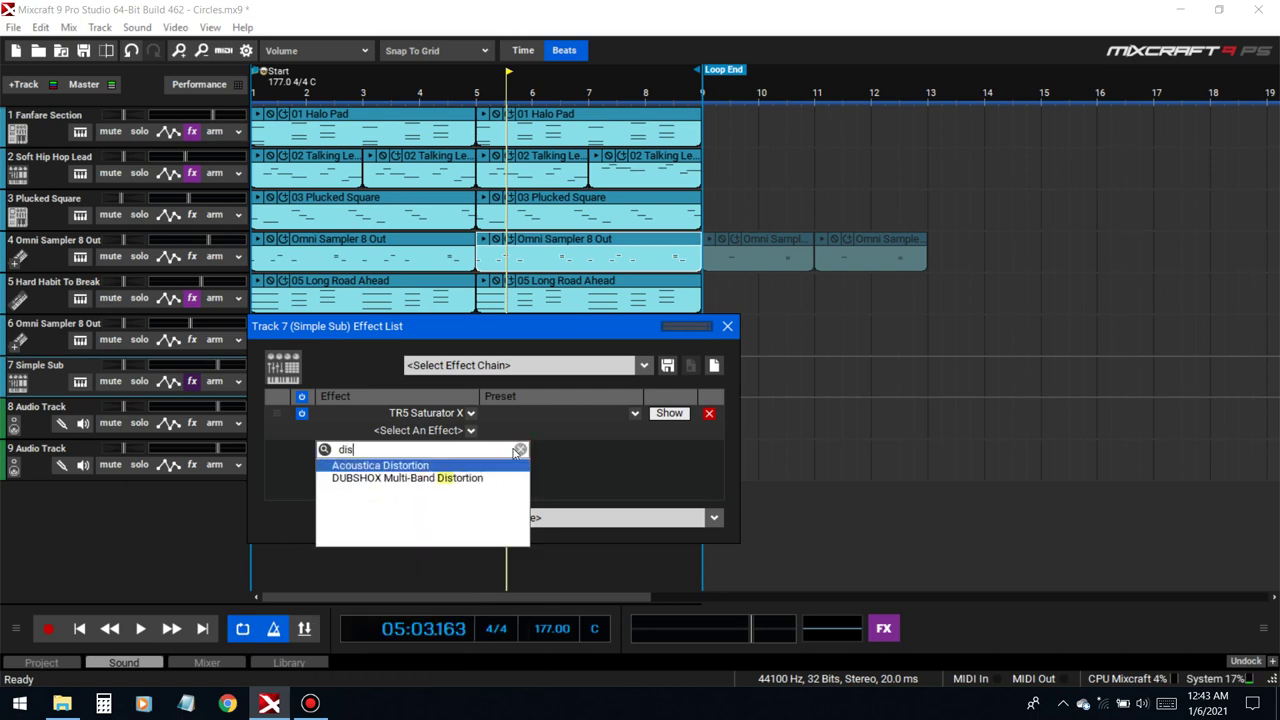
pyautogui.click(428, 479)
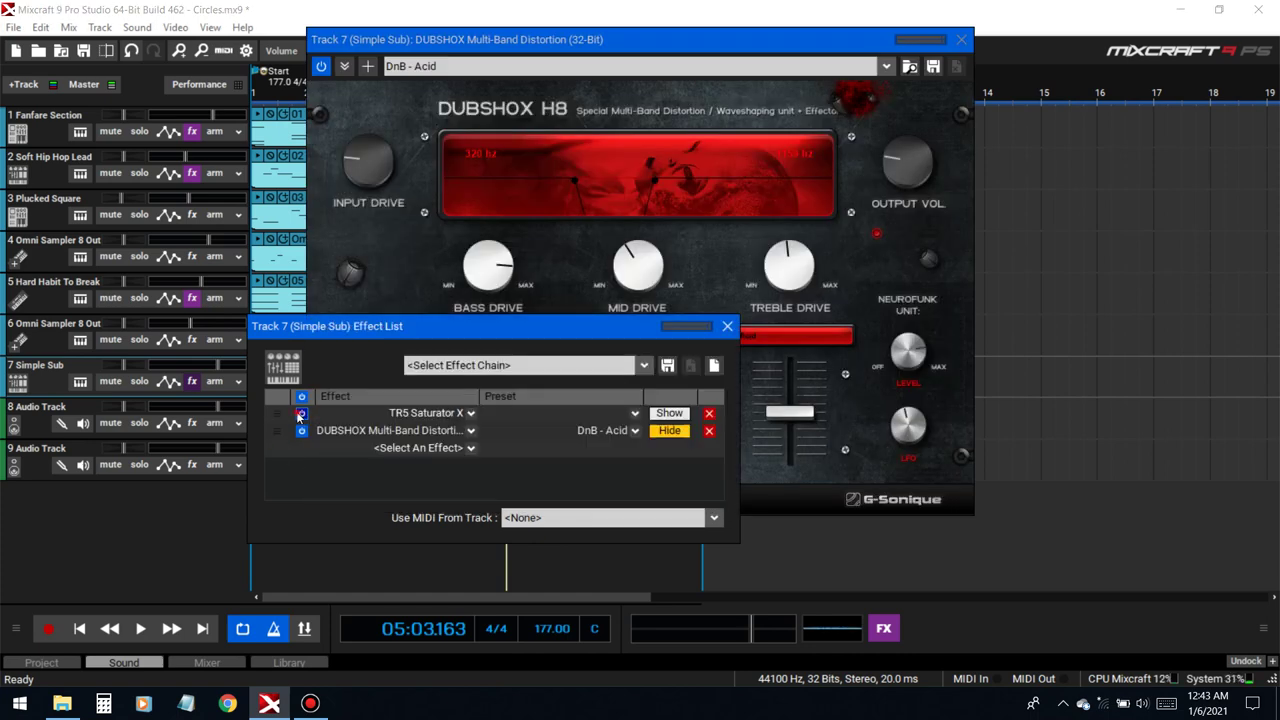
# - Create a one-bar clip at the start of the Simple Sub track, and close the distortion plug-in and effect list
pyautogui.moveTo(414, 331); pyautogui.dragTo(655, 309)
pyautogui.doubleClick(255, 379)
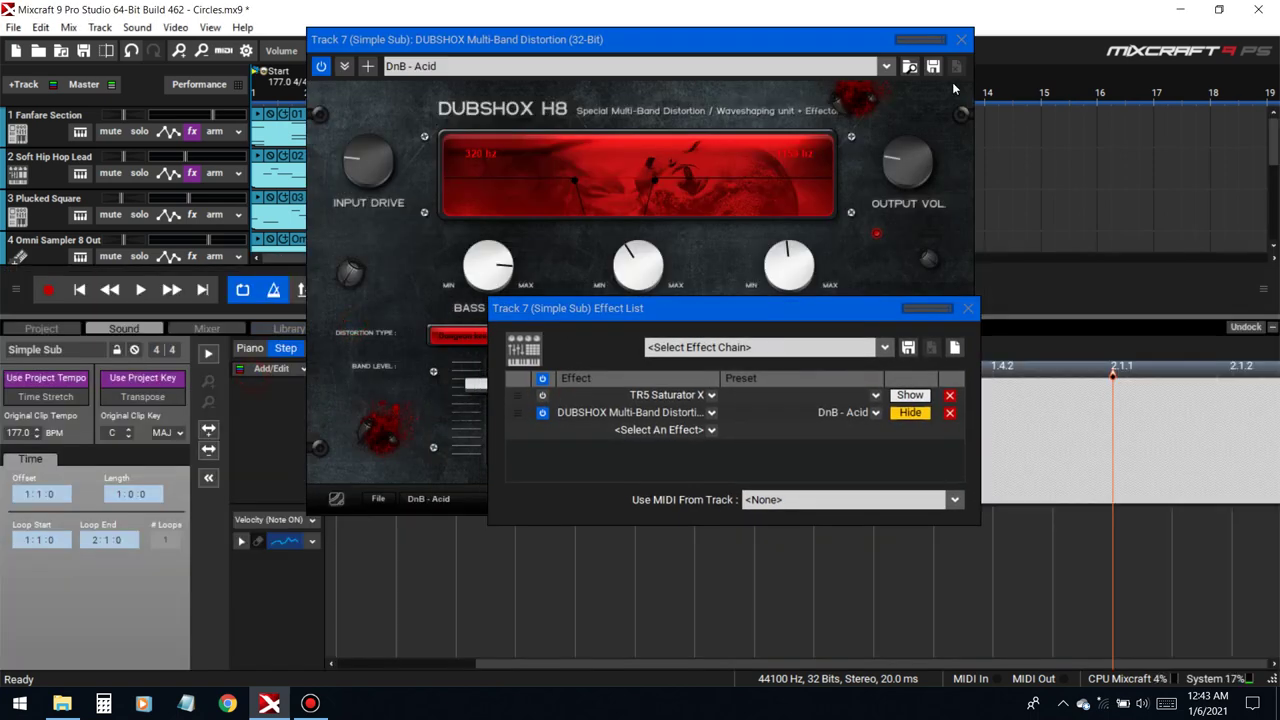
pyautogui.click(961, 39)
pyautogui.click(690, 303)
pyautogui.click(968, 308)
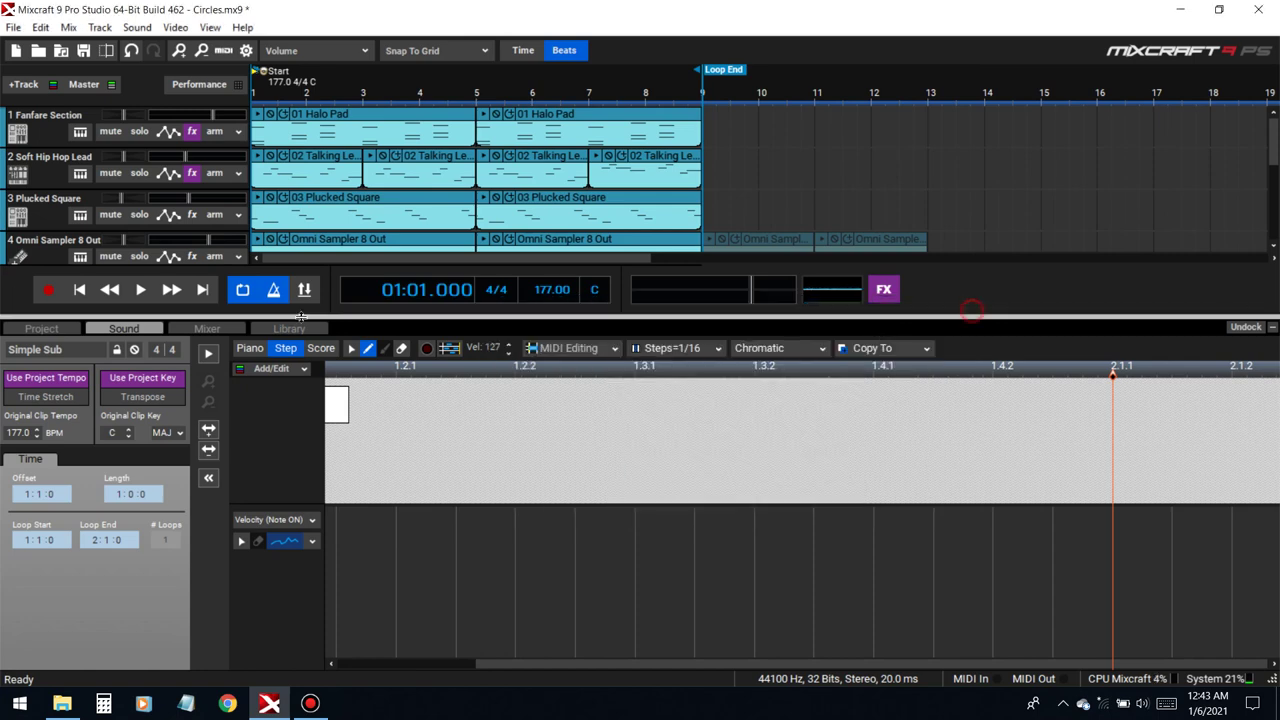
# - Audition C3 and C2 in the step editor's voice chooser, and add a C2 row to the clip
pyautogui.click(270, 368)
pyautogui.click(479, 464)
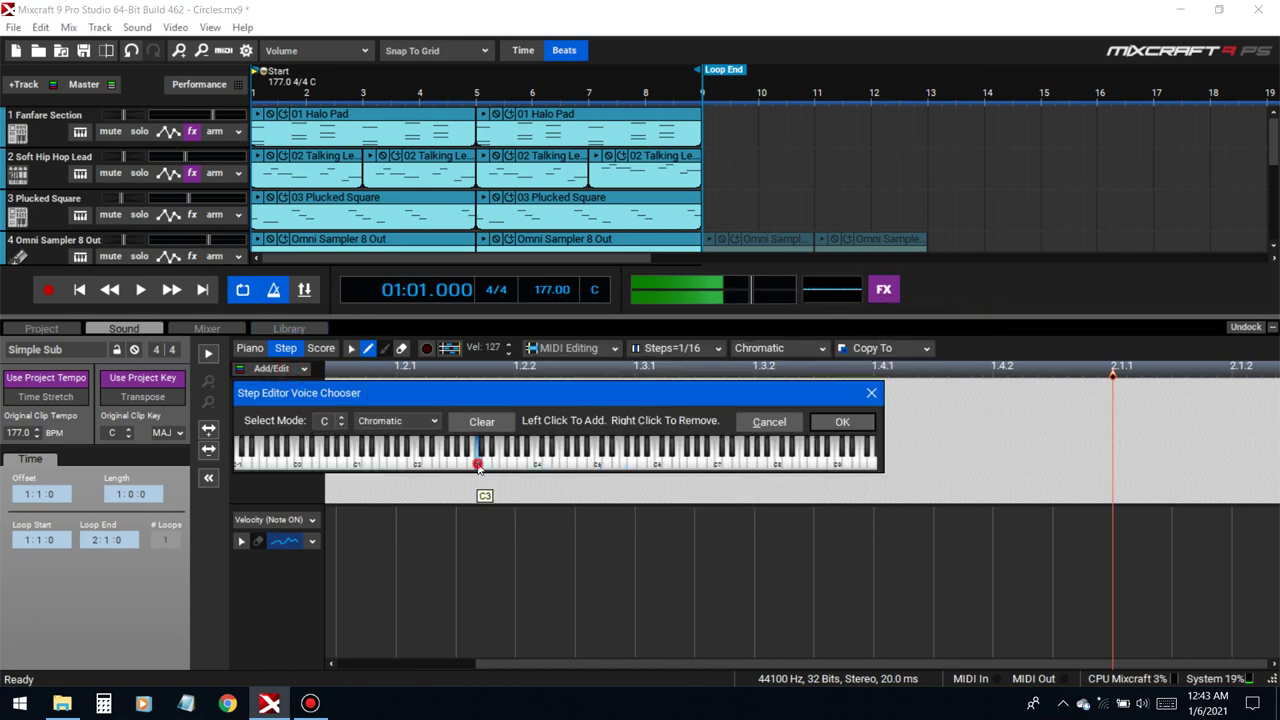
pyautogui.click(415, 463)
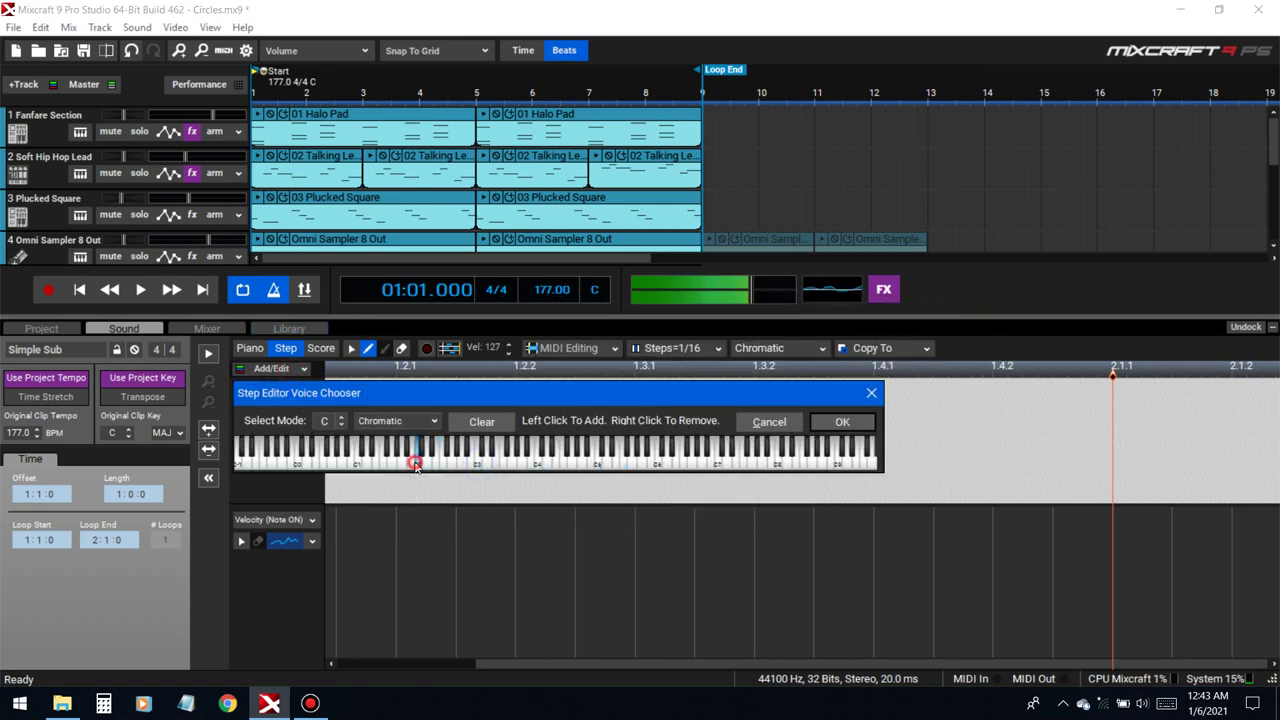
pyautogui.click(842, 421)
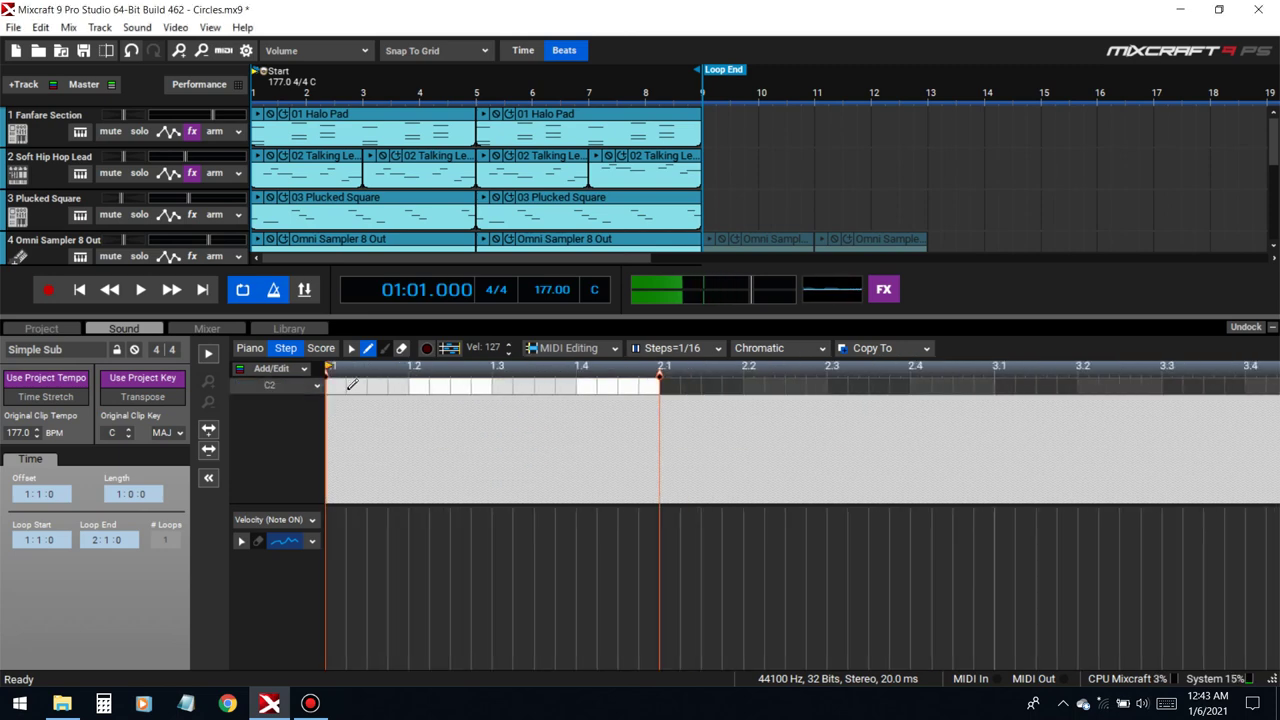
# - Place C2 notes on sixteenth steps 1, 7 and 13 of the bar while playing the beat from the start
pyautogui.press('space')
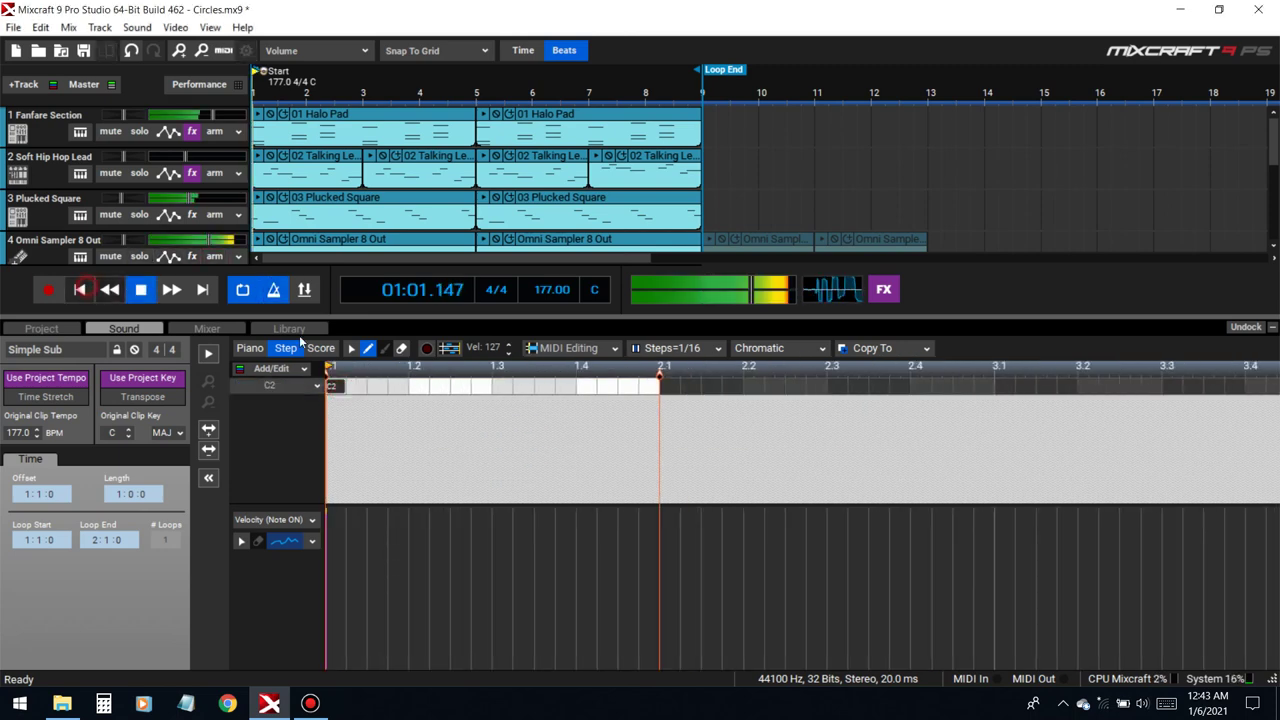
pyautogui.click(457, 386)
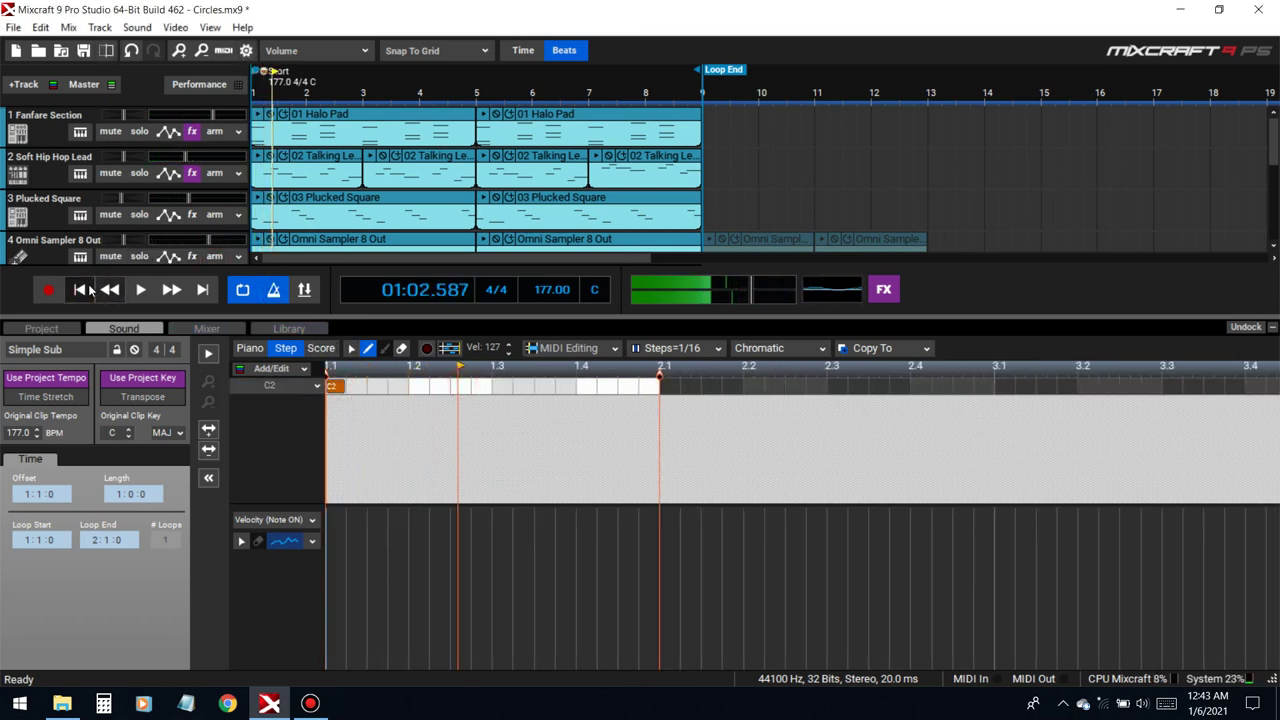
pyautogui.click(586, 386)
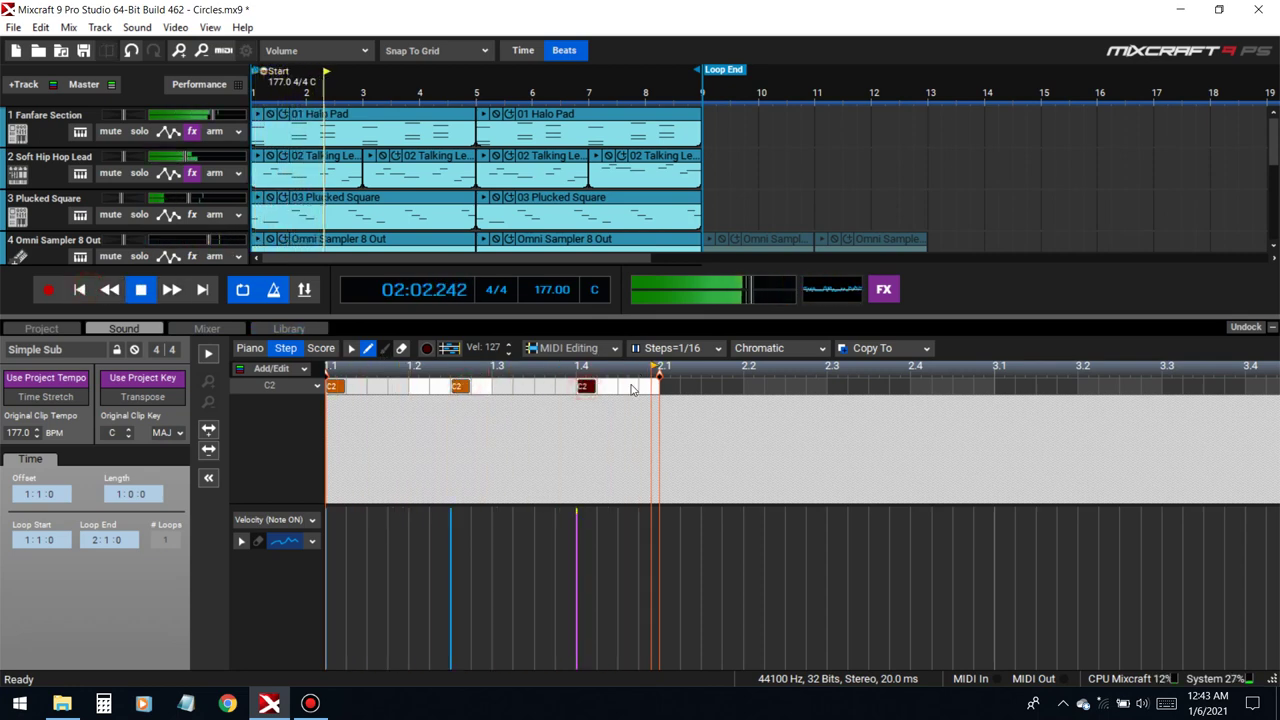
pyautogui.scroll(-2, 634, 388)
pyautogui.press('space')
# - Extend the Simple Sub clip to two bars and add a G2 note on beat 2 of its second bar
pyautogui.moveTo(532, 376)
pyautogui.mouseDown()
pyautogui.moveTo(754, 388)
pyautogui.moveTo(740, 376)
pyautogui.mouseUp()
pyautogui.click(270, 368)
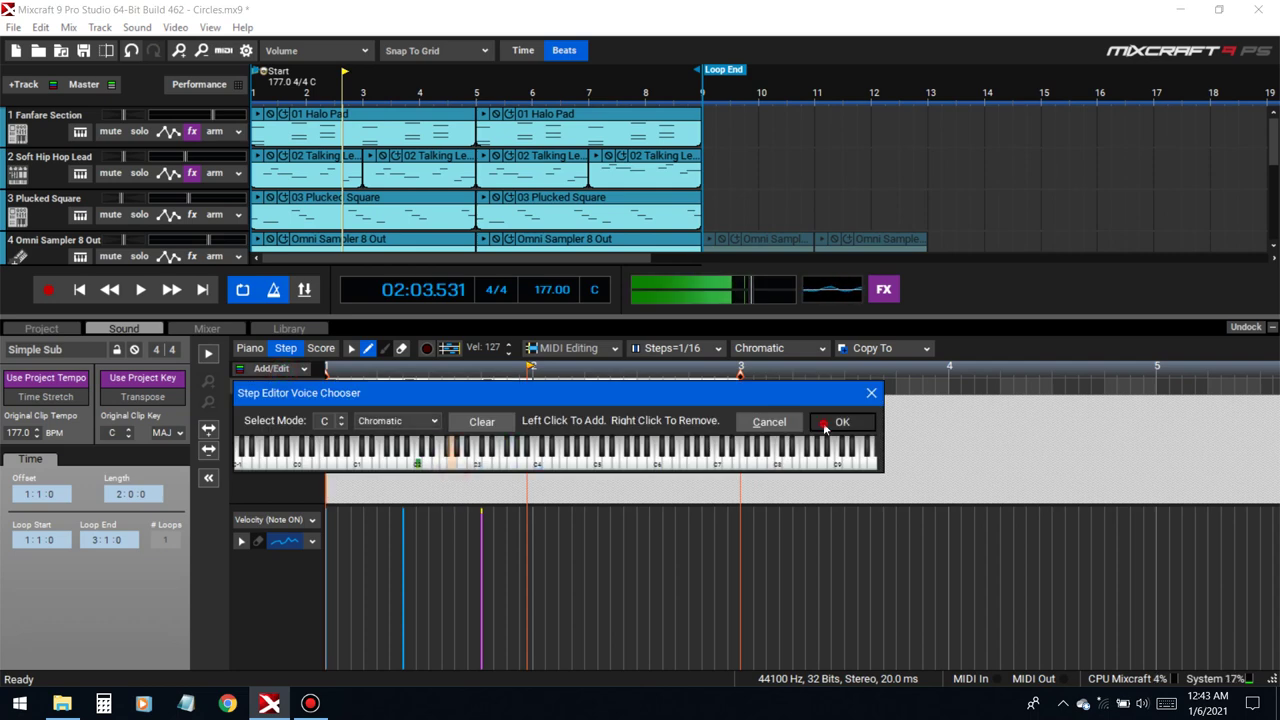
pyautogui.click(840, 422)
pyautogui.press('space')
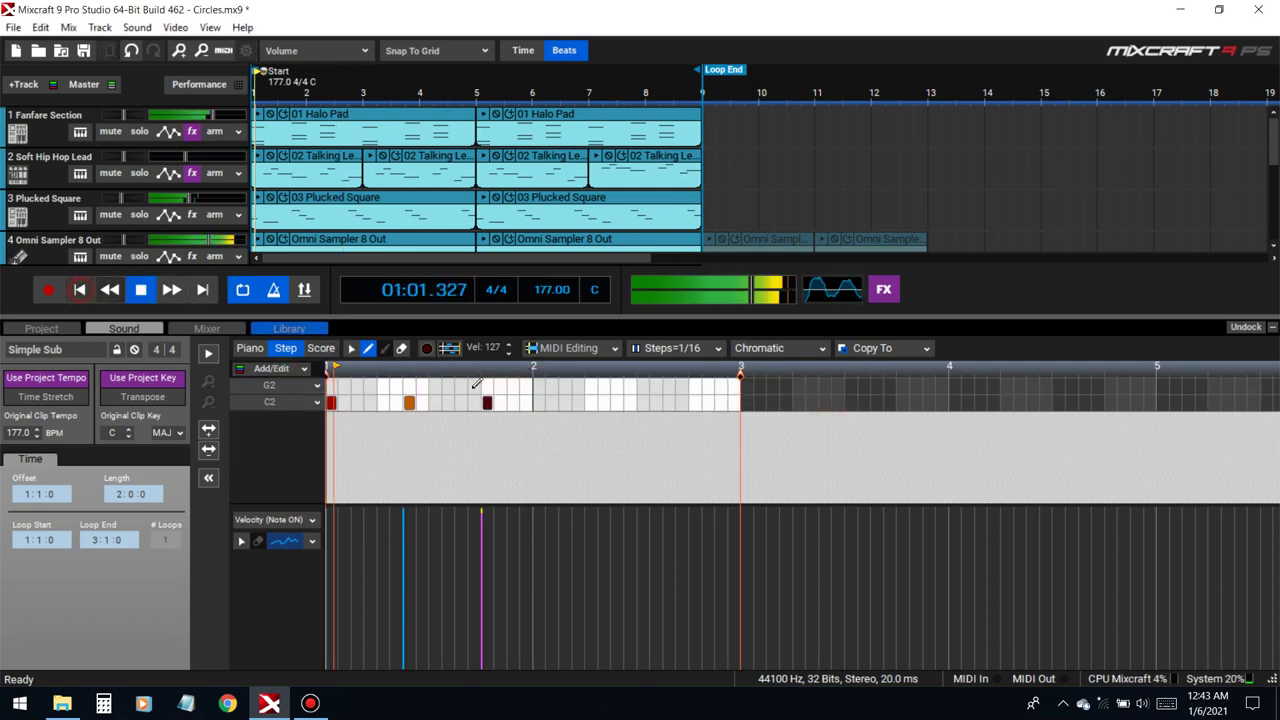
pyautogui.click(591, 386)
pyautogui.click(1273, 327)
pyautogui.press('space')
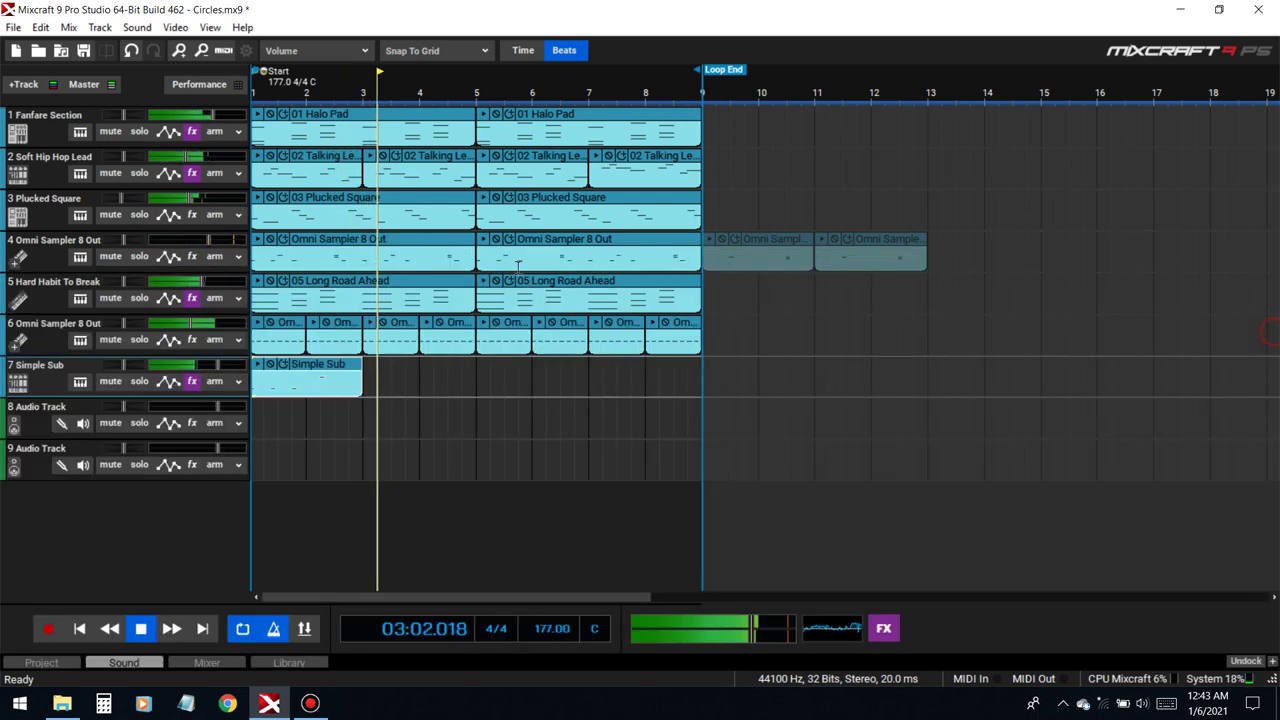
# - Copy the two-bar Simple Sub clip along its track up to bar 9, and play the project from the start
pyautogui.moveTo(331, 366)
pyautogui.mouseDown()
pyautogui.moveTo(449, 369)
pyautogui.moveTo(333, 364)
pyautogui.mouseUp()
pyautogui.moveTo(335, 364); pyautogui.dragTo(557, 364)
pyautogui.click(79, 628)
pyautogui.press('space')
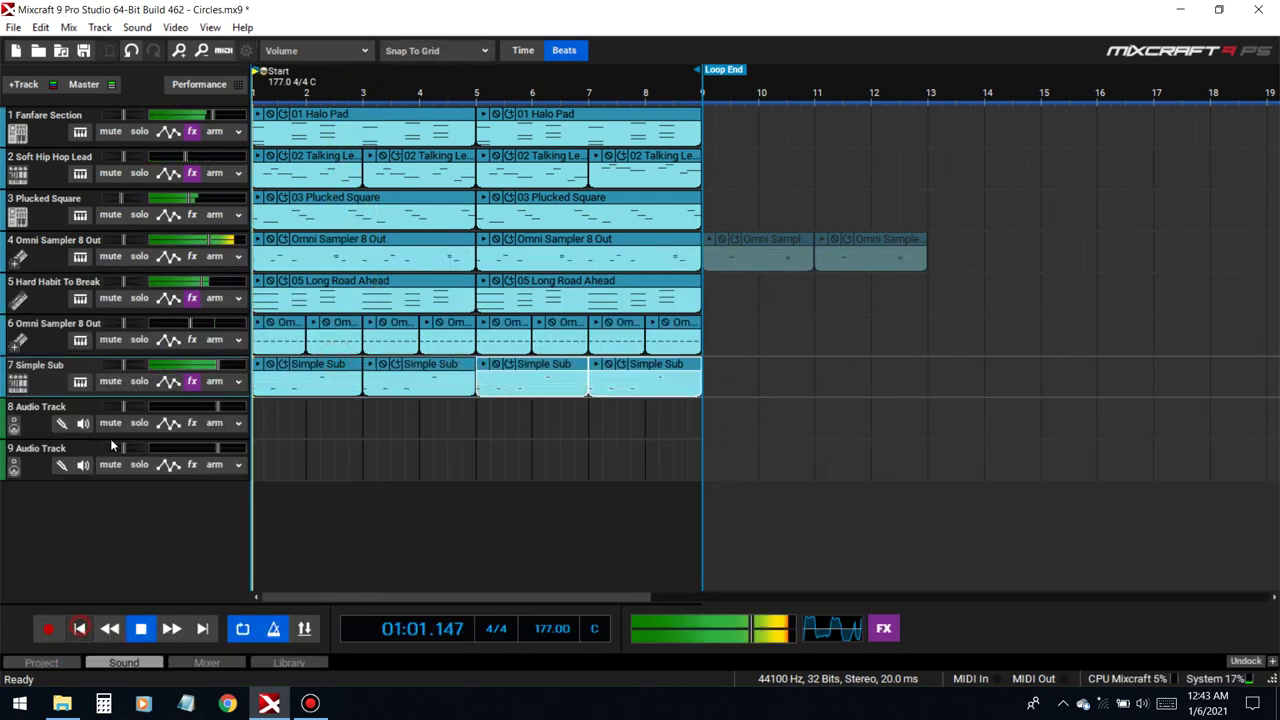
# - Solo the Simple Sub track and open its instrument details and effect list
pyautogui.click(138, 383)
pyautogui.click(80, 383)
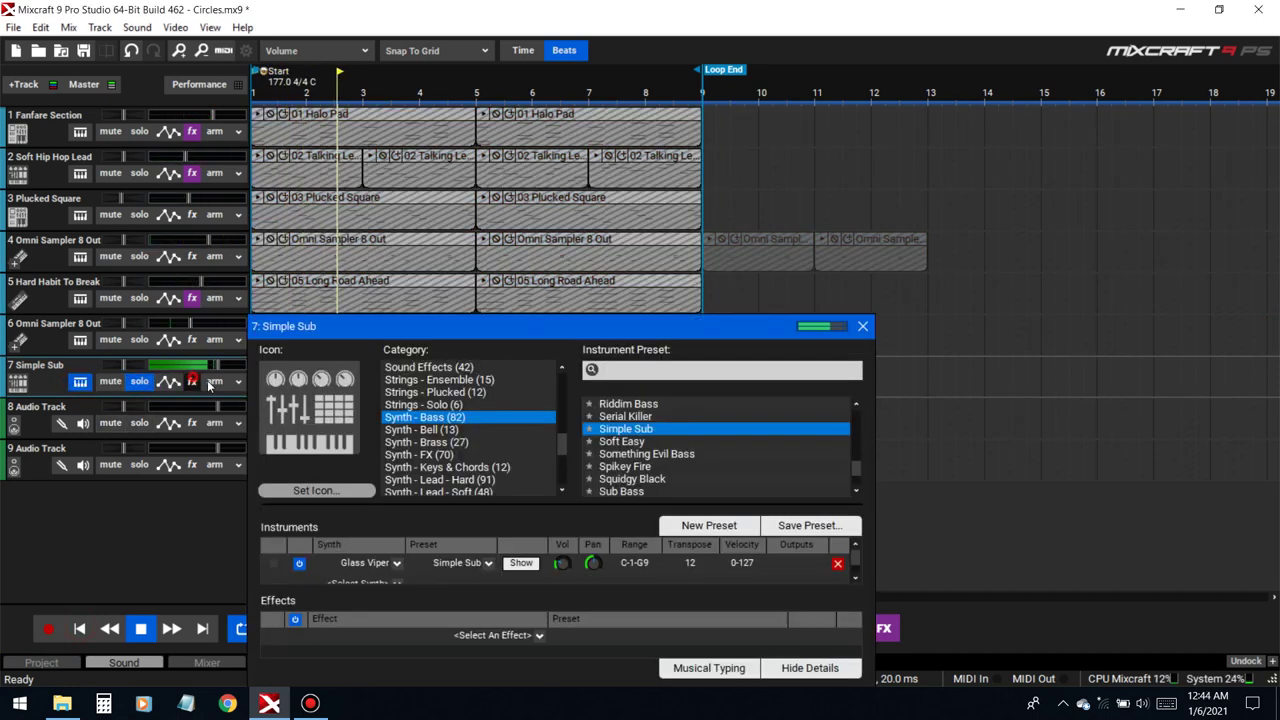
pyautogui.click(192, 381)
# - Audition the DUBSHOX distortion presets DnB - End, Spank, Napalm, Neuro, Nuclear armageddon and Silent invasion on the bass
pyautogui.click(862, 413)
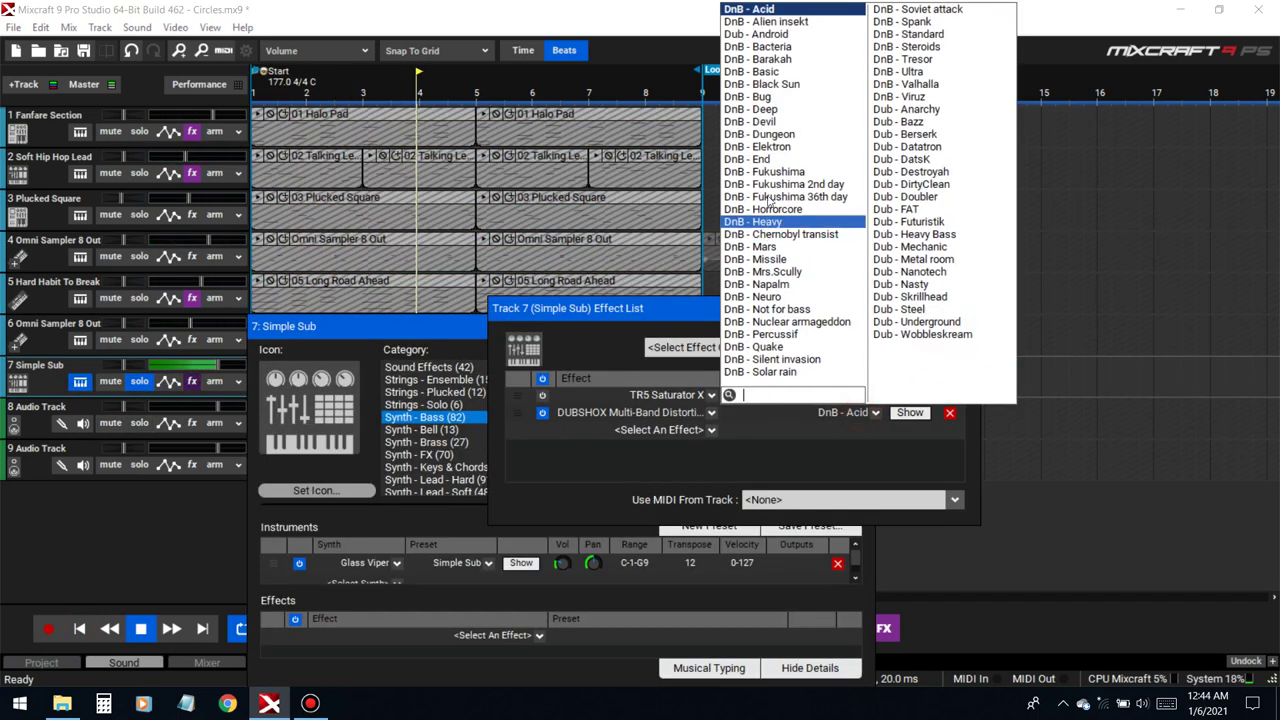
pyautogui.click(749, 159)
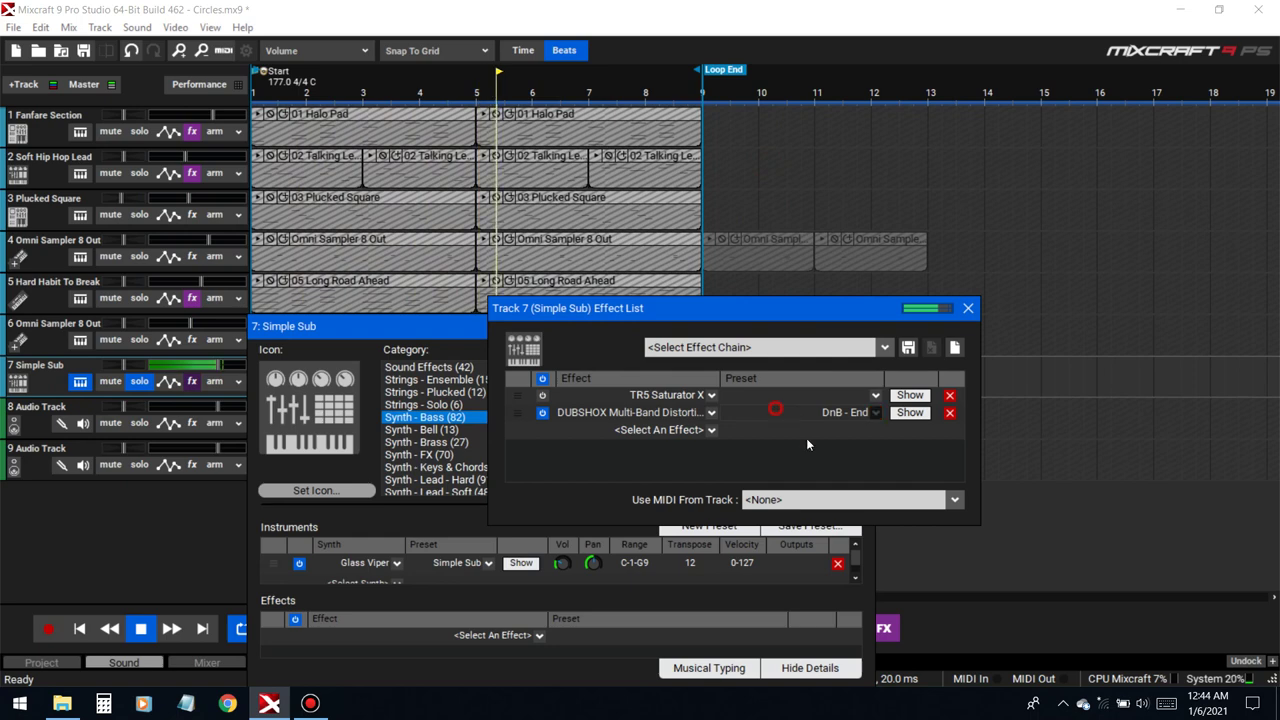
pyautogui.click(806, 412)
pyautogui.click(905, 22)
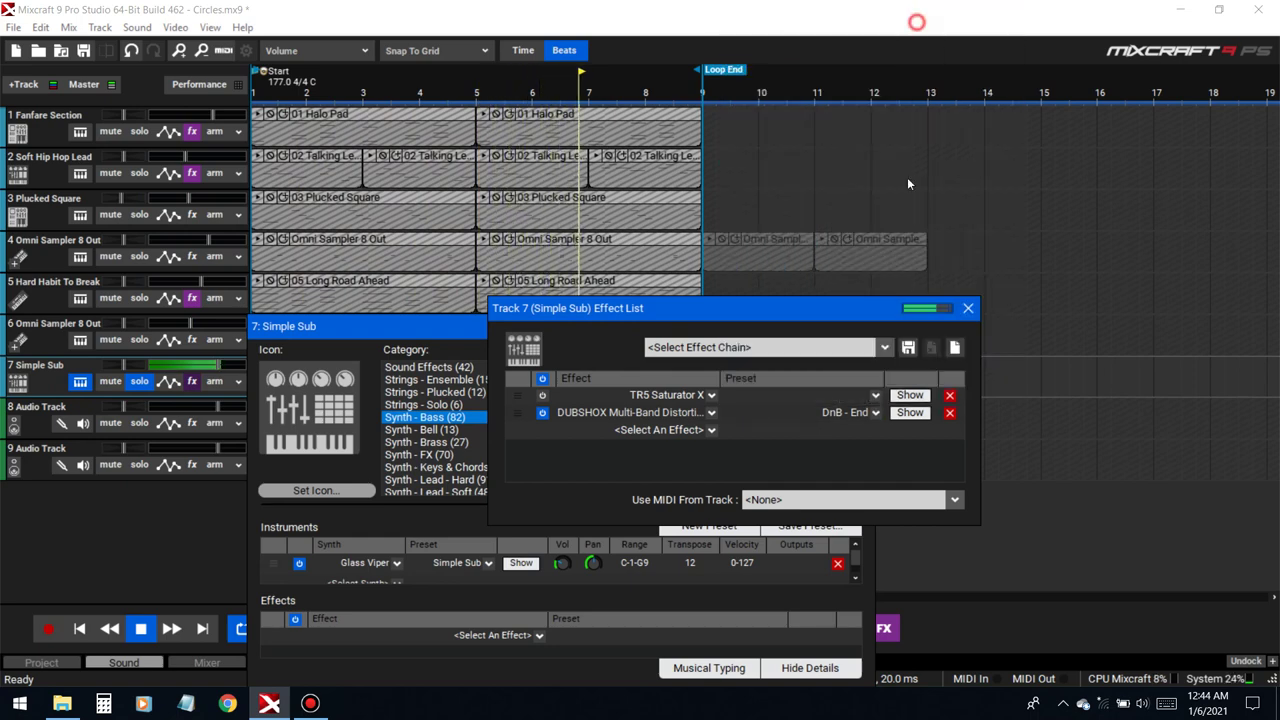
pyautogui.click(848, 412)
pyautogui.click(756, 284)
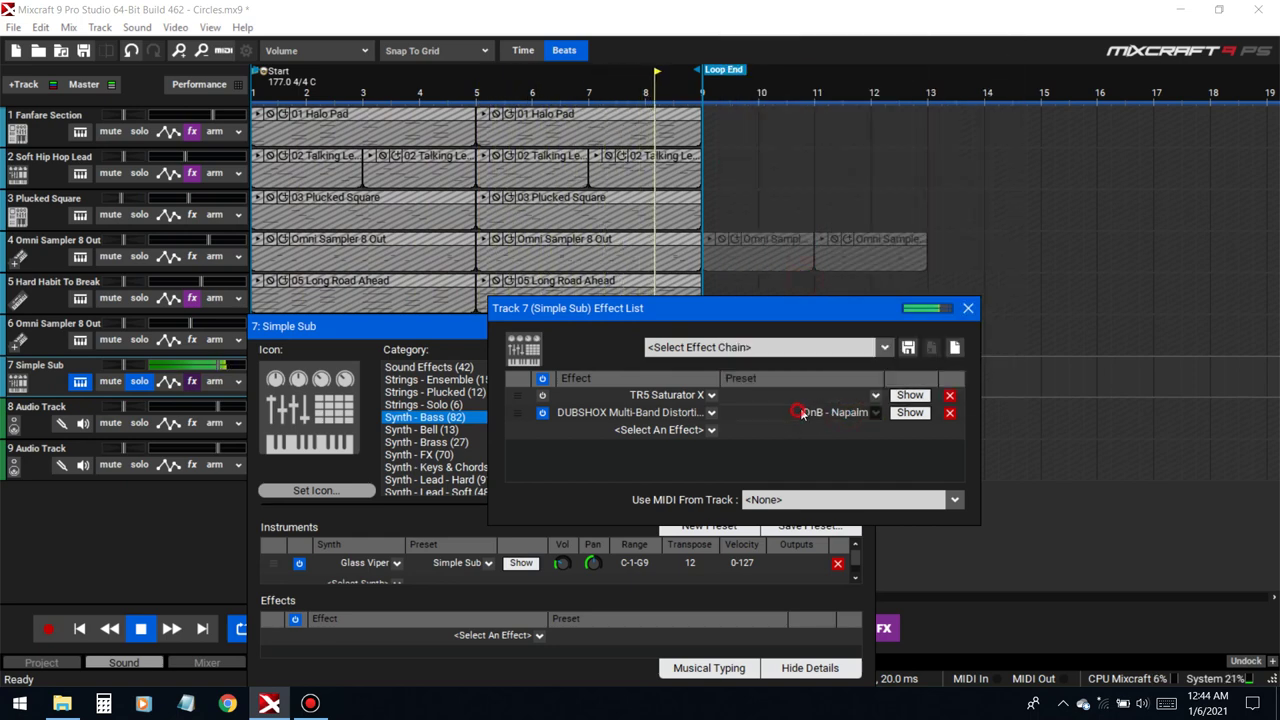
pyautogui.click(848, 412)
pyautogui.click(766, 295)
pyautogui.click(802, 412)
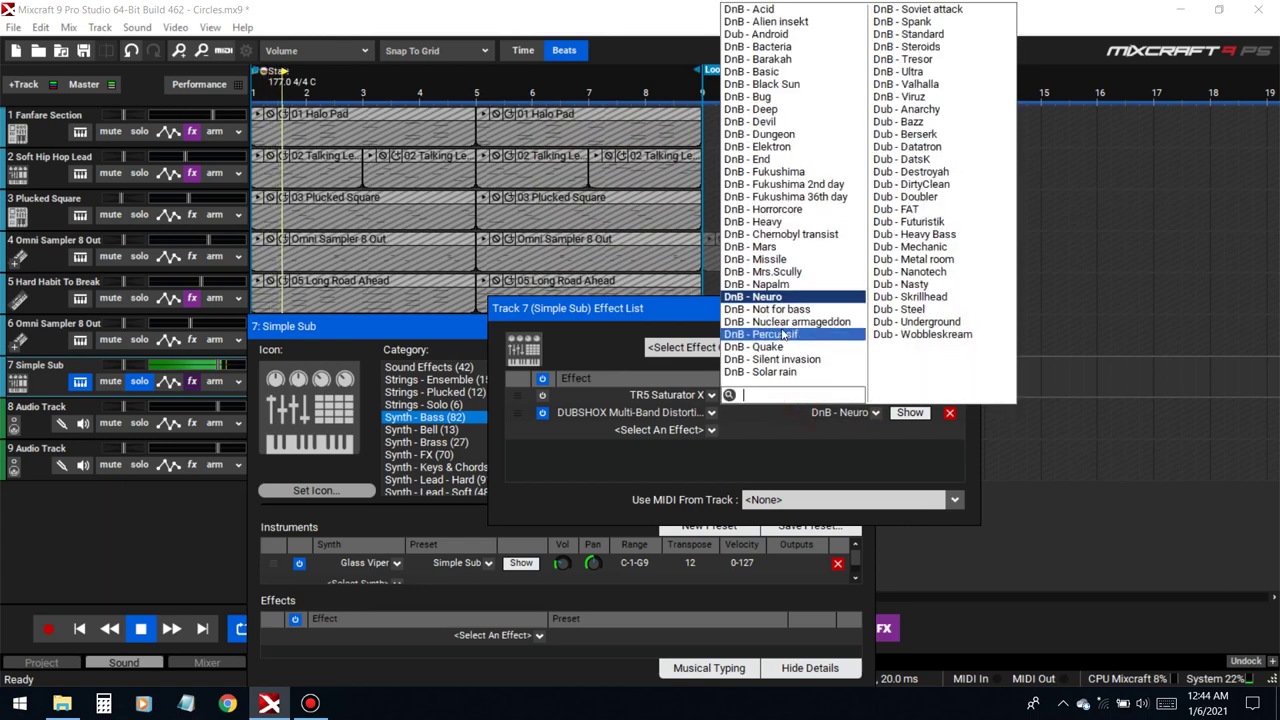
pyautogui.click(780, 322)
pyautogui.click(771, 412)
pyautogui.click(771, 360)
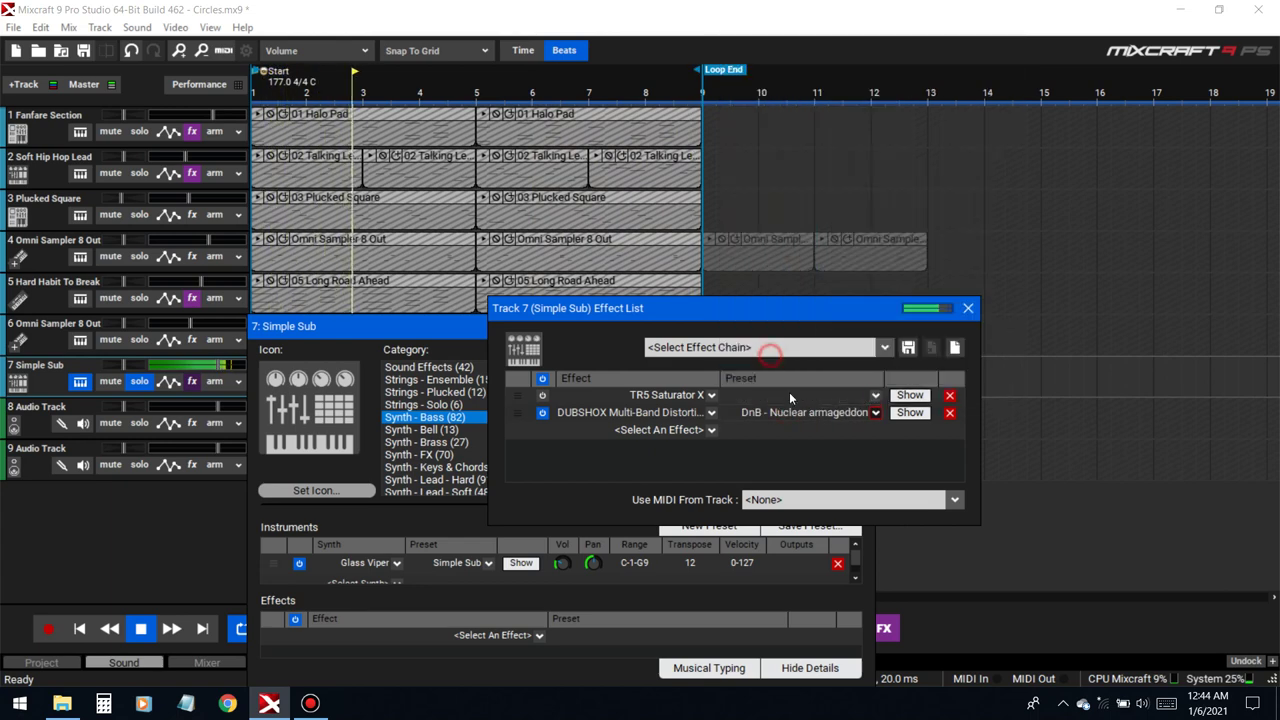
# - Try the DnB - Horrorcore, Devil, Deep and Bug presets of the DUBSHOX distortion on the bass
pyautogui.click(800, 412)
pyautogui.click(777, 209)
pyautogui.click(803, 411)
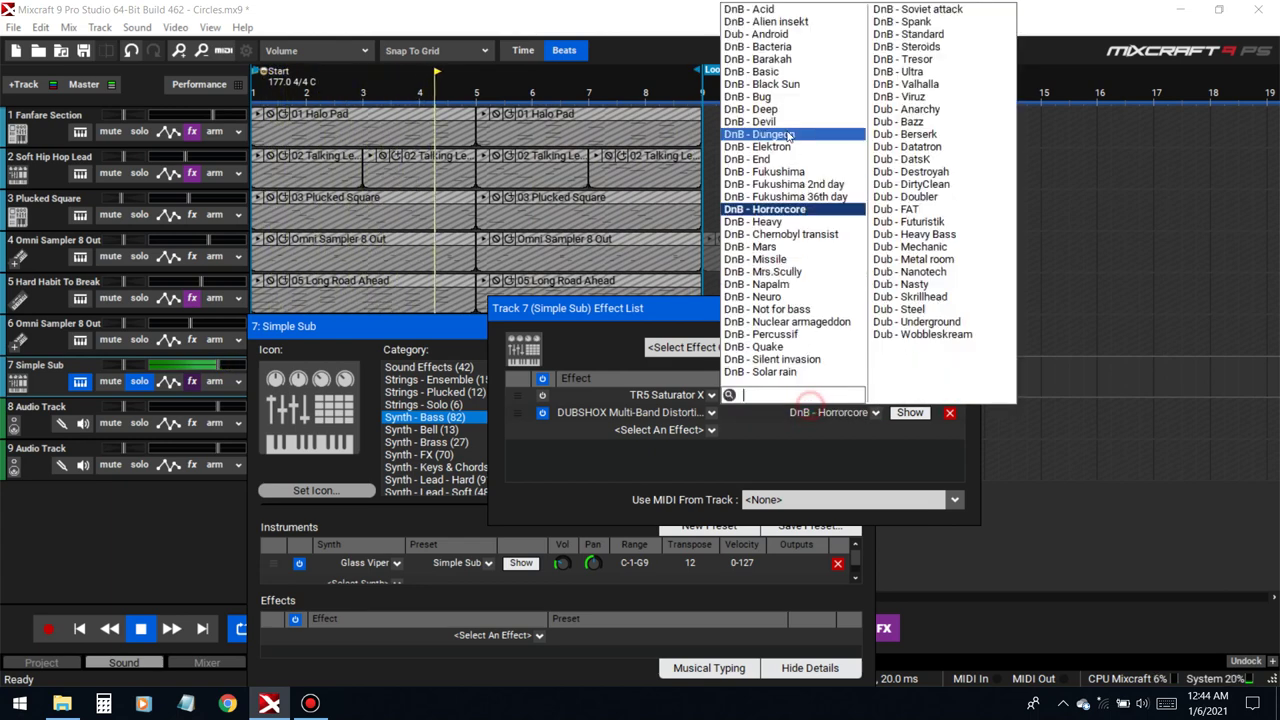
pyautogui.click(790, 121)
pyautogui.click(791, 410)
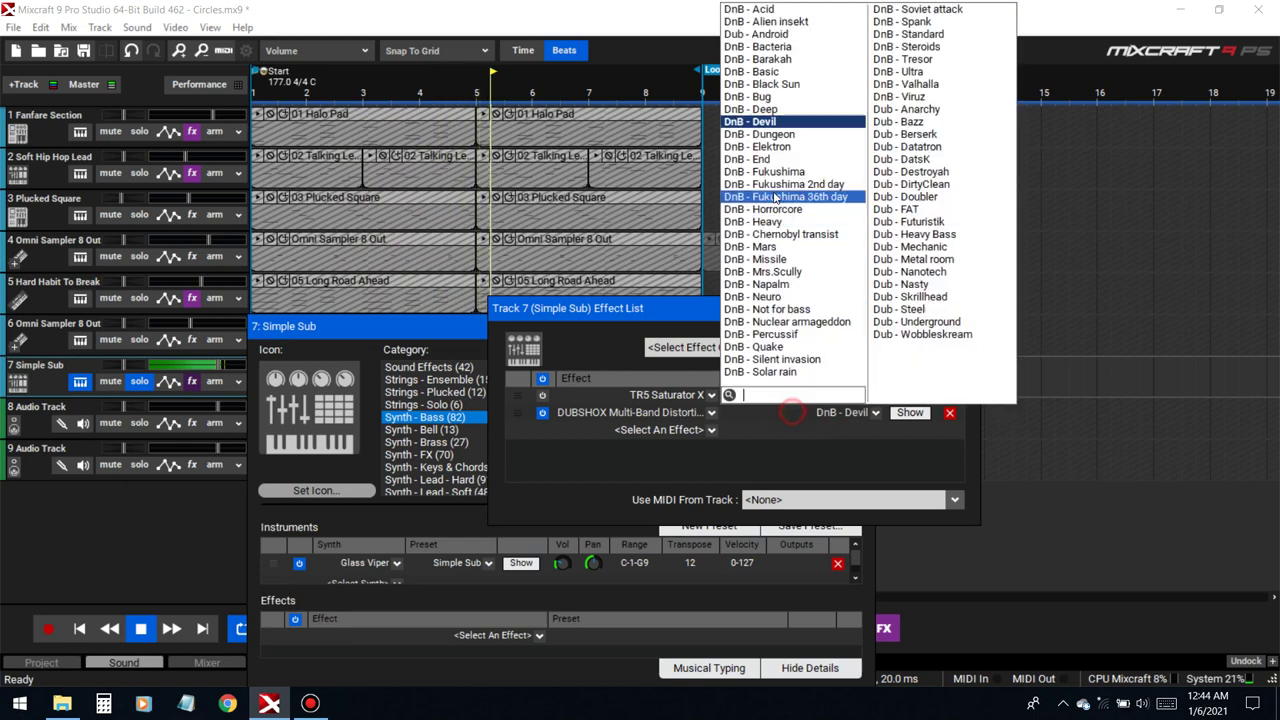
pyautogui.click(770, 109)
pyautogui.click(822, 411)
pyautogui.click(760, 96)
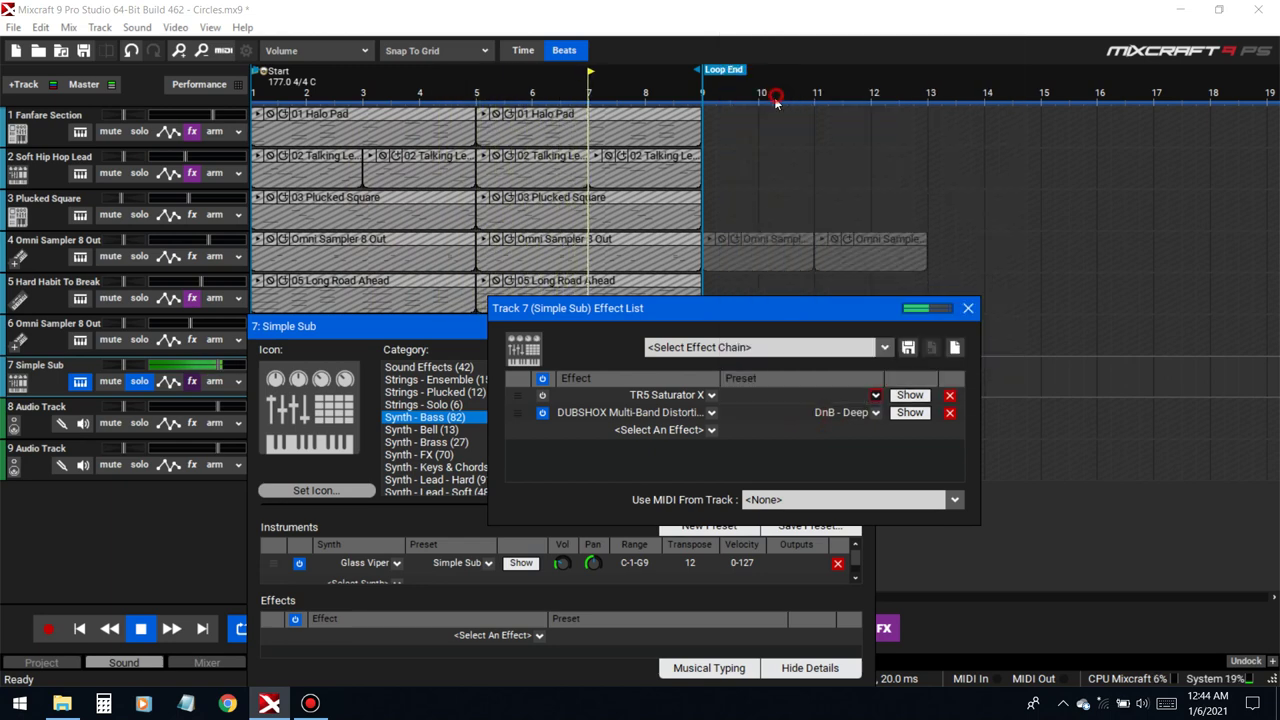
# - Set the DUBSHOX distortion preset to DnB - Basic and remove TR5 Saturator X from the Simple Sub track
pyautogui.click(803, 410)
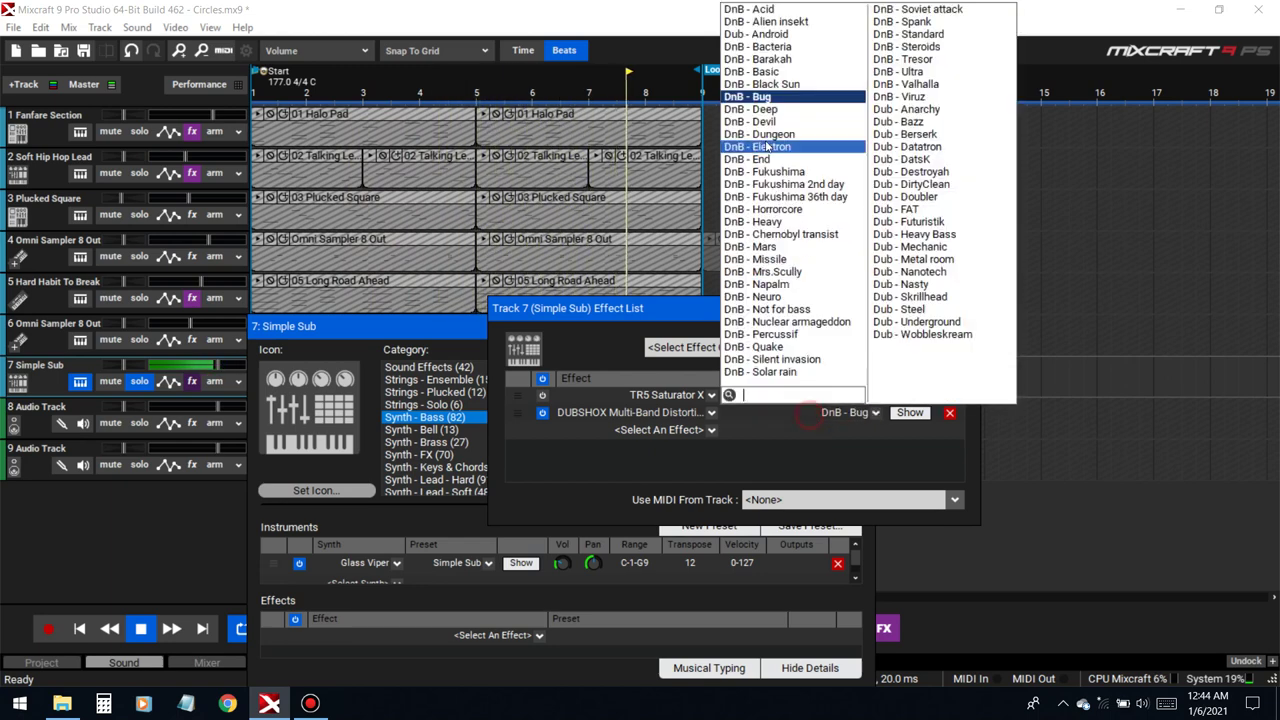
pyautogui.click(761, 73)
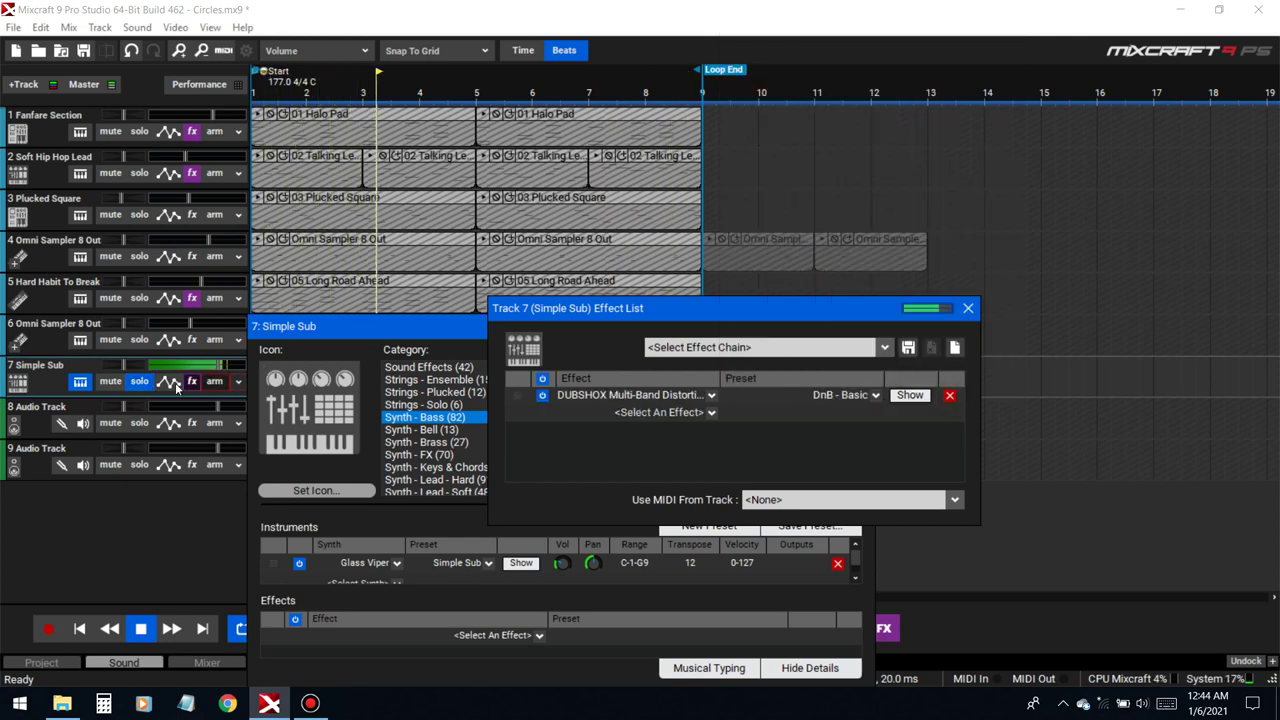
# - Unsolo the Simple Sub track and close its instrument details and effect list
pyautogui.click(375, 335)
pyautogui.click(862, 326)
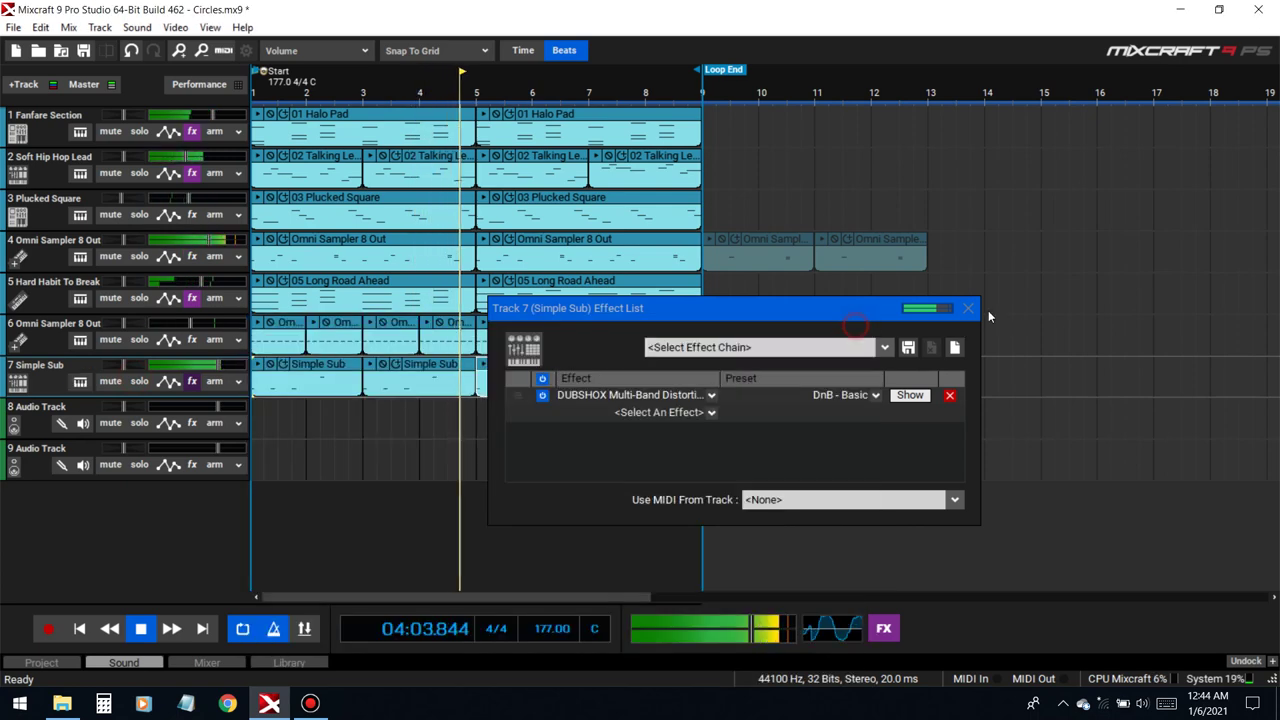
pyautogui.click(968, 308)
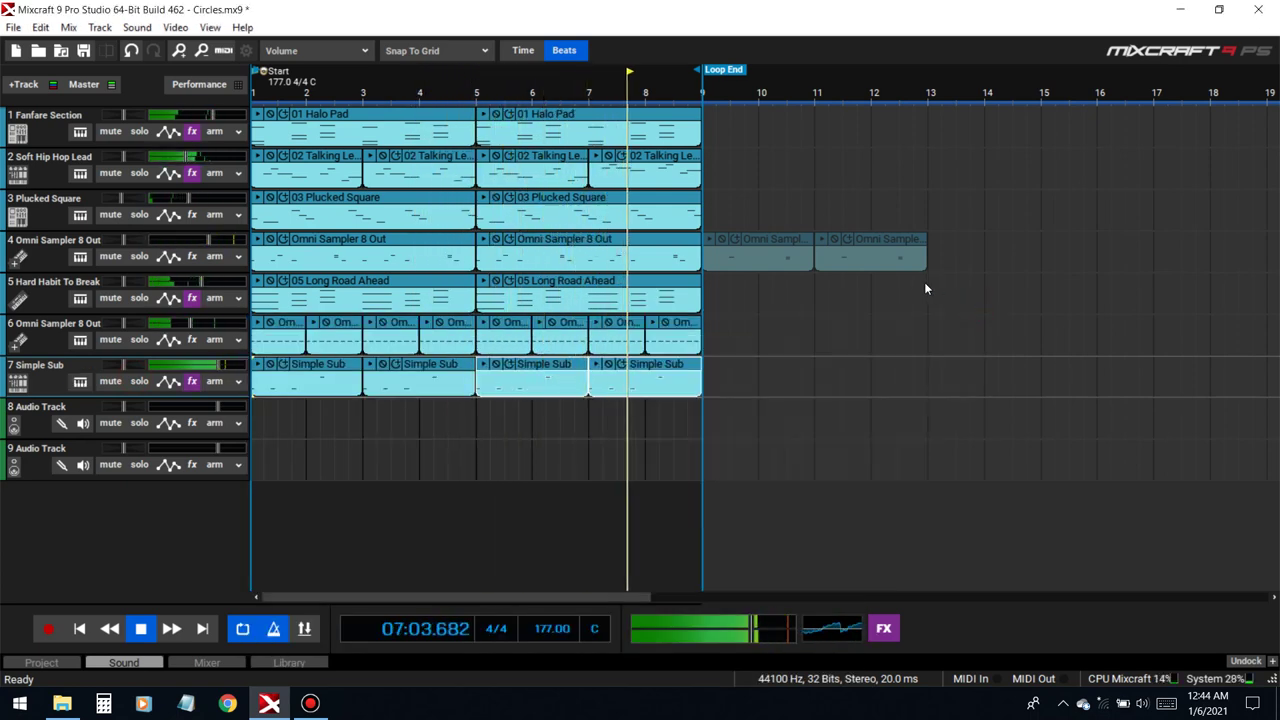
# - Solo the Simple Sub track and shorten the sustain and release points of Glass Viper's gain envelope
pyautogui.click(139, 381)
pyautogui.click(80, 382)
pyautogui.click(521, 562)
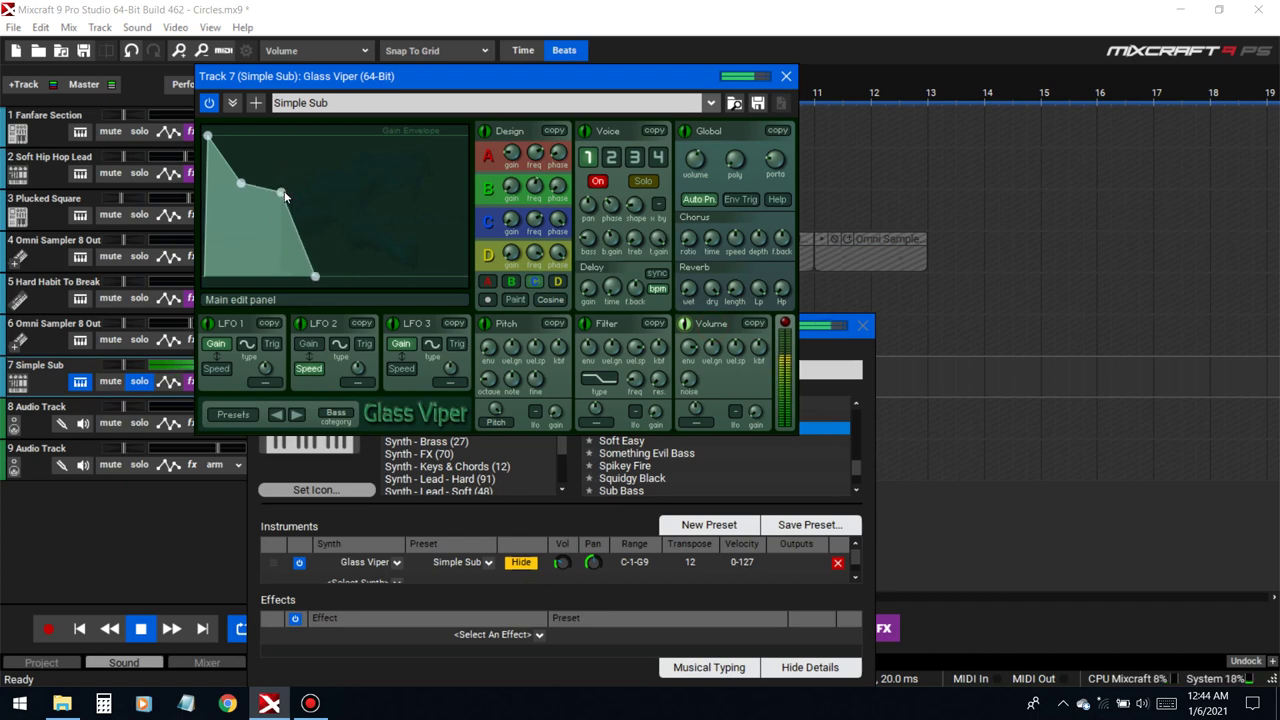
pyautogui.click(279, 193)
pyautogui.moveTo(319, 278); pyautogui.dragTo(306, 279)
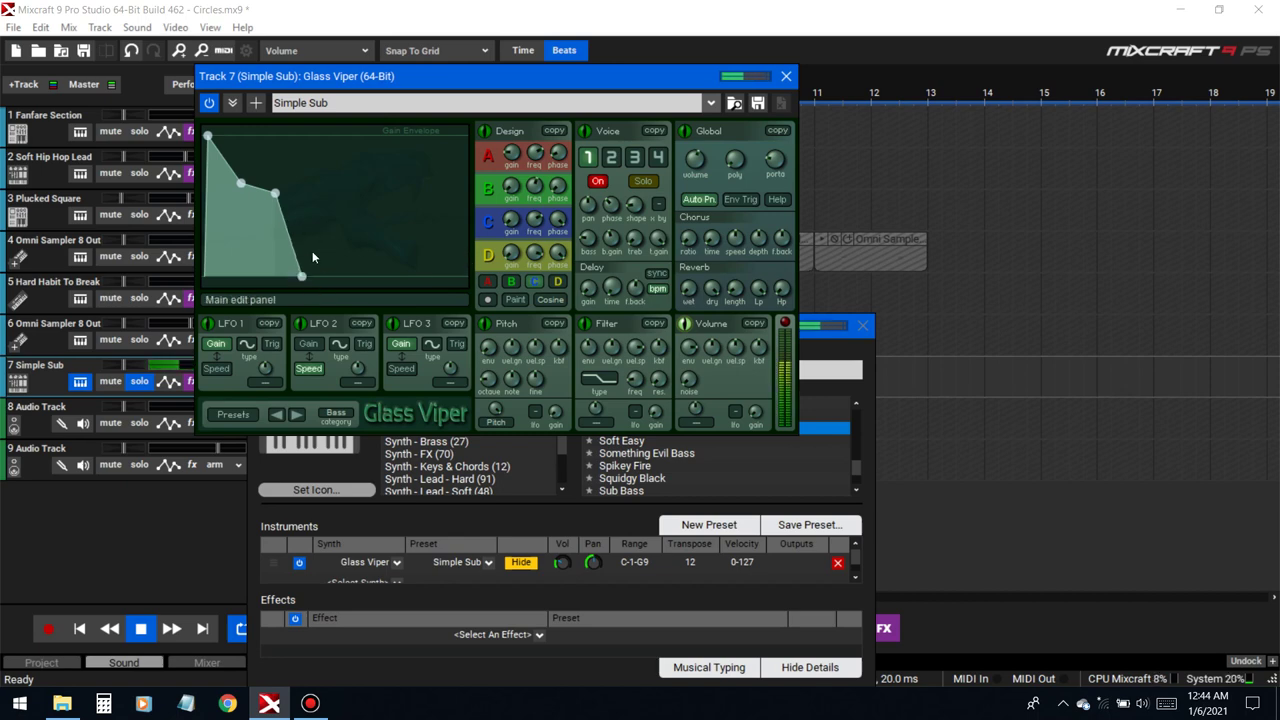
# - Unsolo the Simple Sub track and close the Glass Viper and instrument windows
pyautogui.click(134, 388)
pyautogui.click(786, 77)
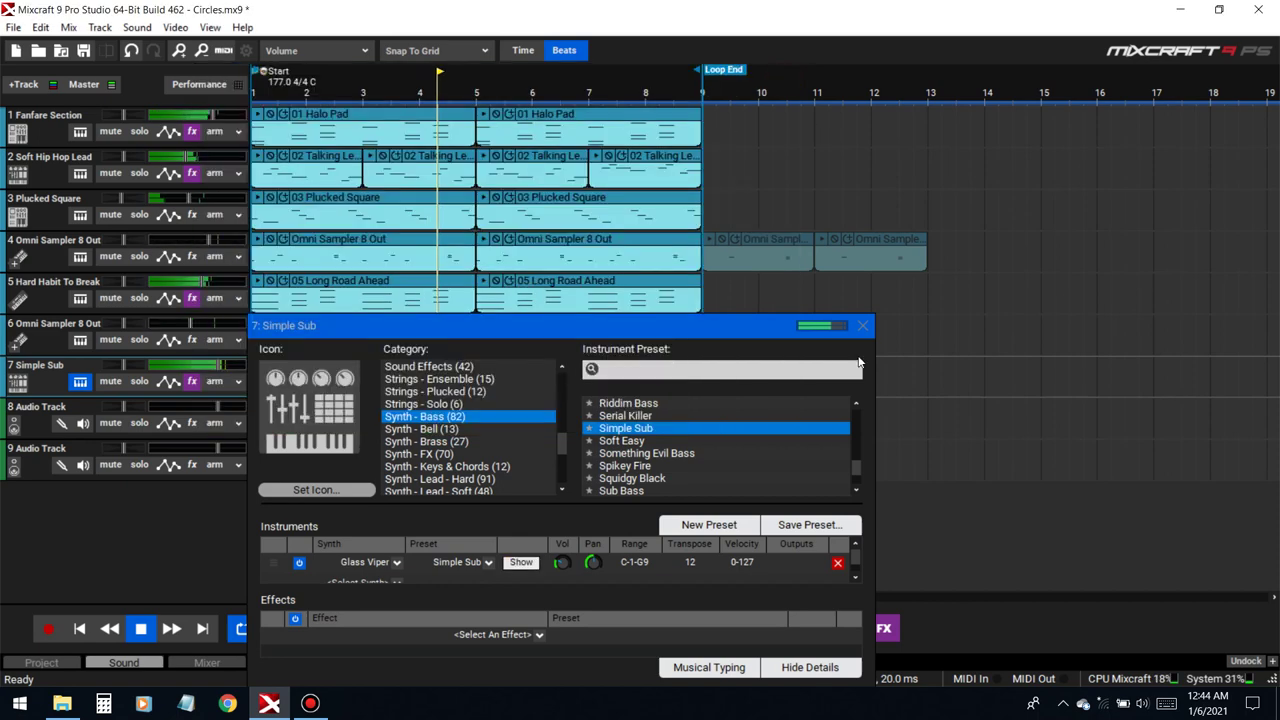
pyautogui.click(863, 325)
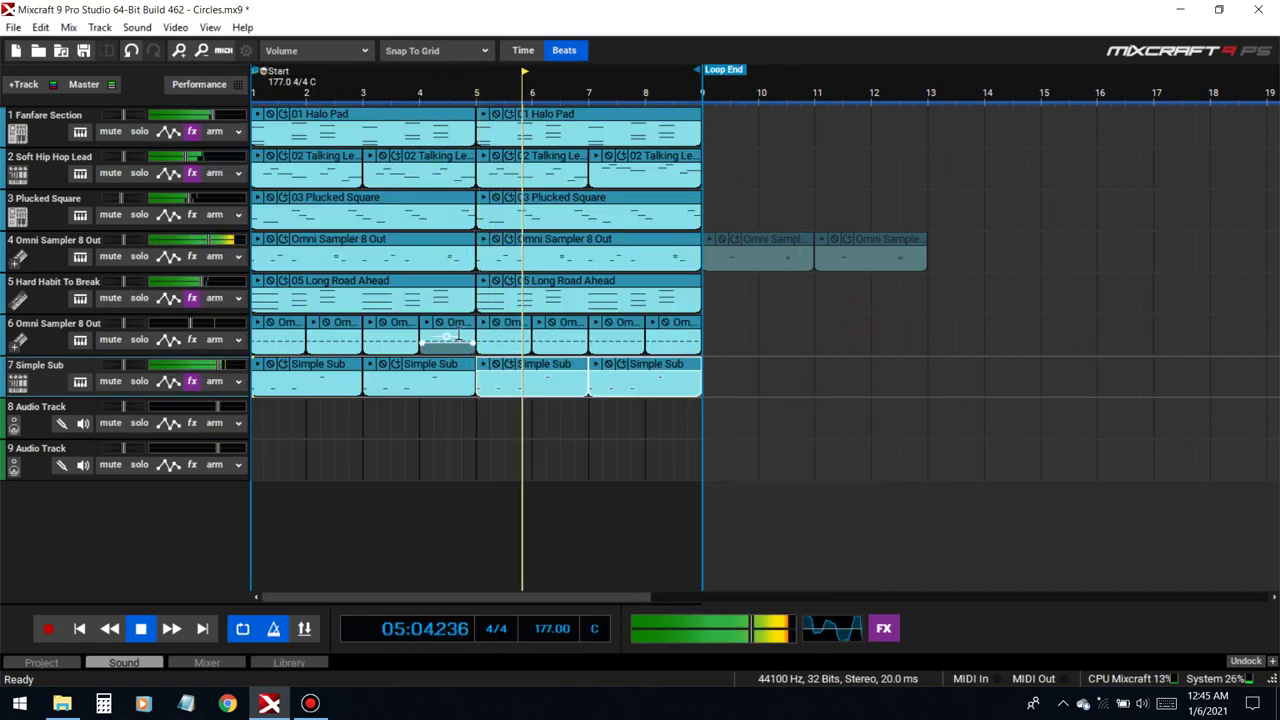
# - Raise the system speaker volume to 100
pyautogui.click(1141, 703)
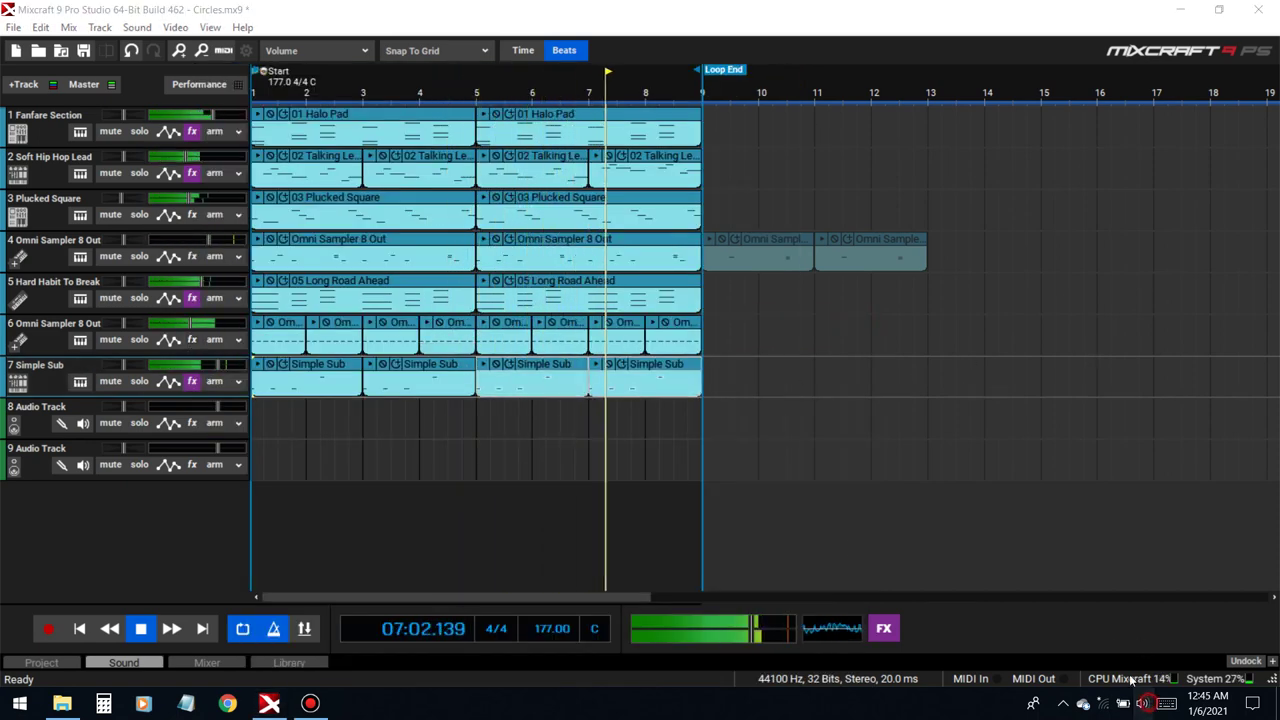
pyautogui.scroll(20, 1040, 630)
pyautogui.scroll(4, 984, 622)
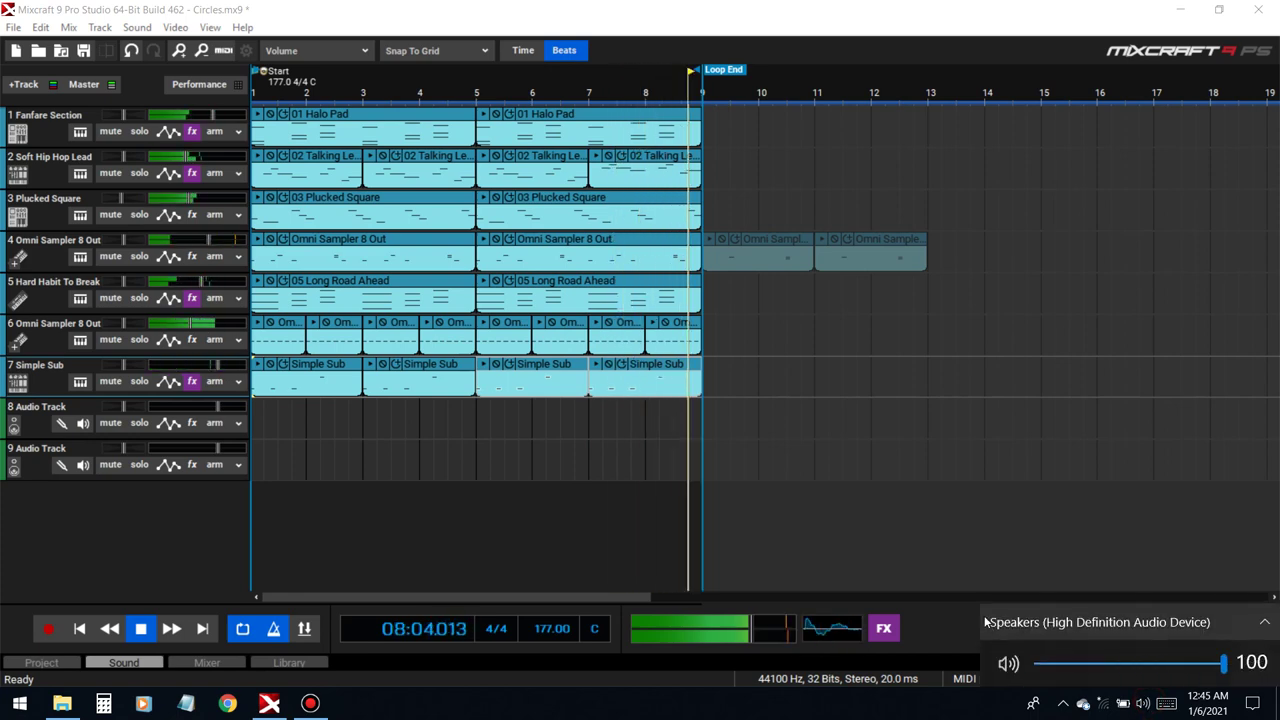
# - Search the Simple Sub track's effects for "bass" and add VBE-1 Vacuum Tube Bass Enhancer after the distortion
pyautogui.click(192, 381)
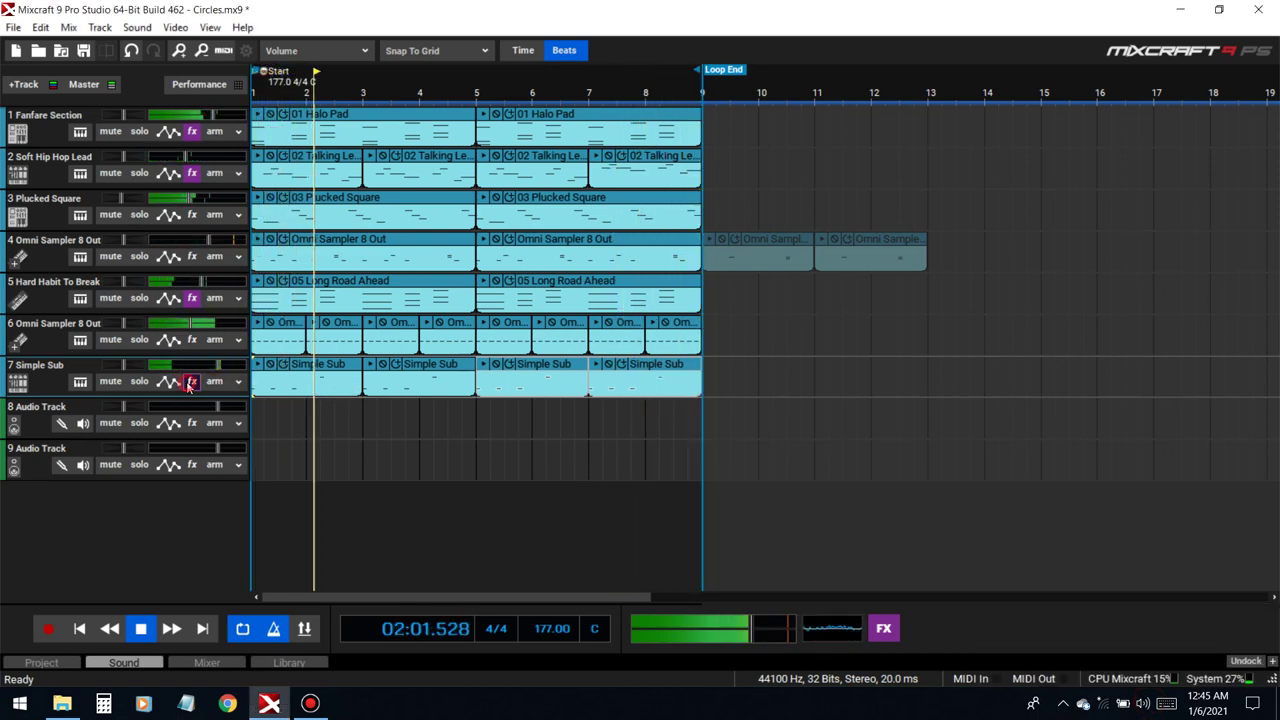
pyautogui.click(660, 412)
pyautogui.write('bass')
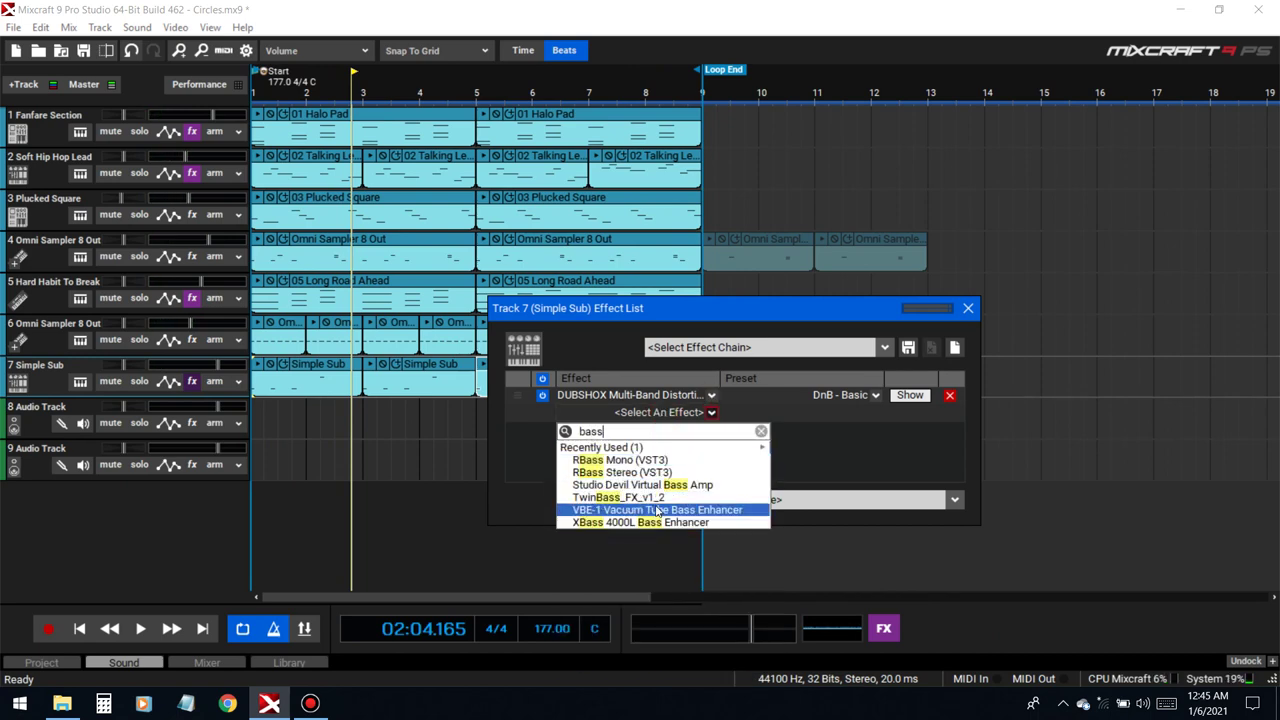
pyautogui.click(658, 510)
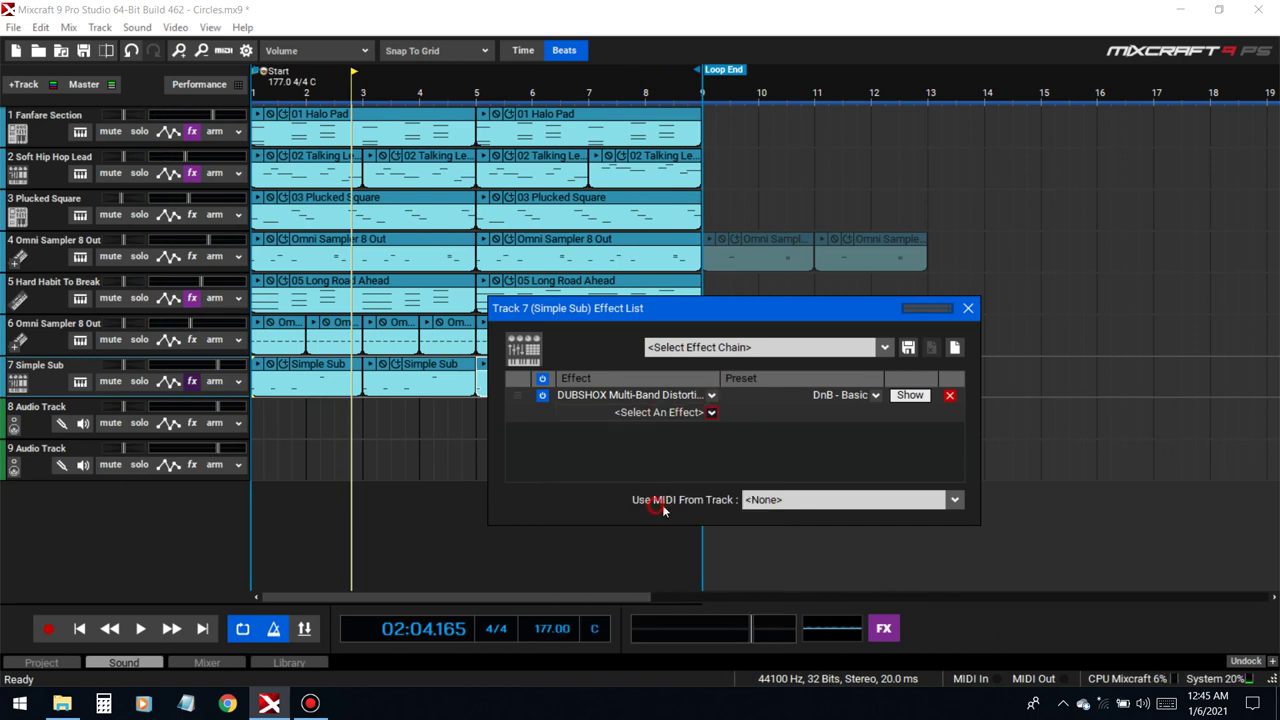
# - Play the project from the start and lower the system speaker volume to 60
pyautogui.click(48, 628)
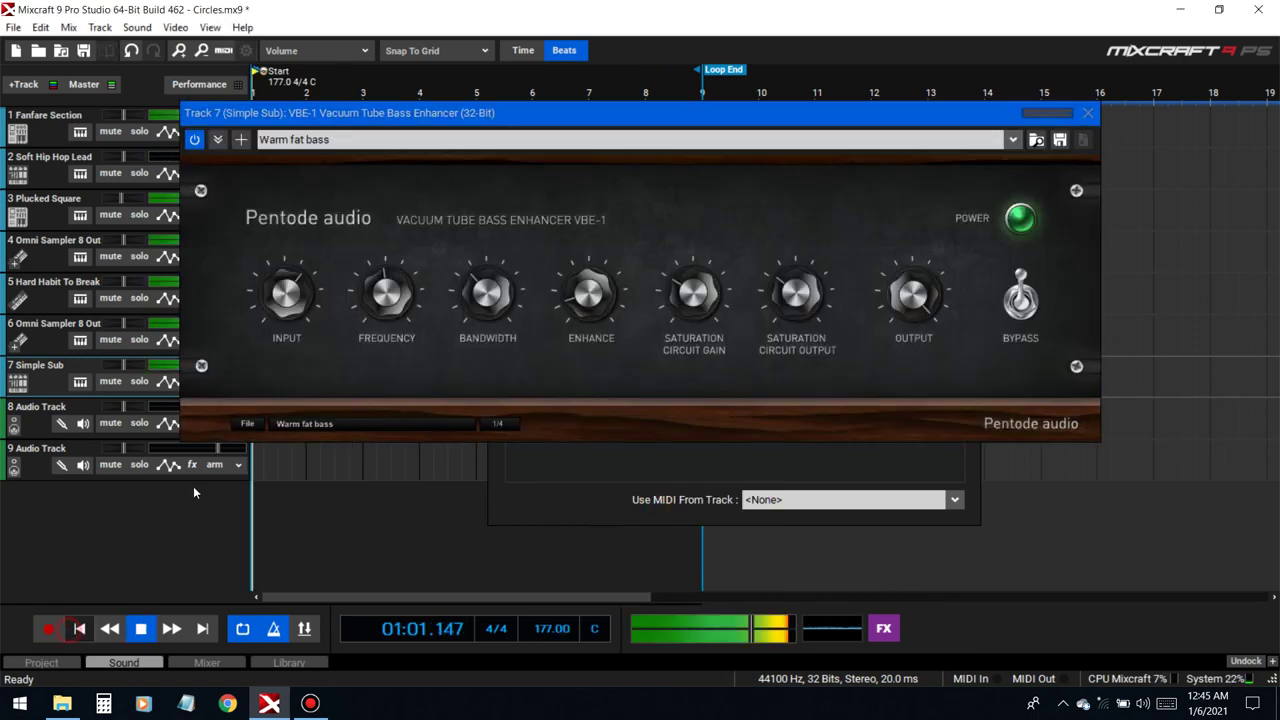
pyautogui.click(1143, 703)
pyautogui.scroll(-1, 1026, 630)
pyautogui.scroll(-19, 1026, 630)
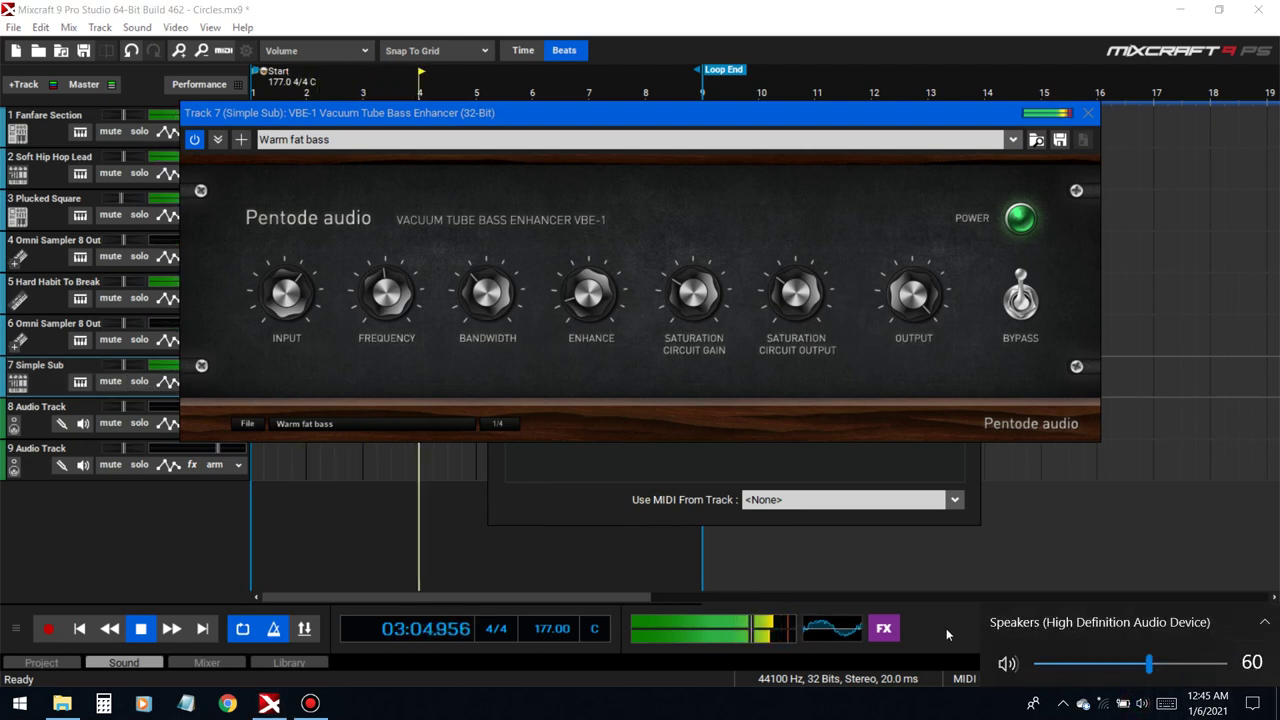
# - Close the VBE-1 window and bring up the Simple Sub track's effect list and instrument settings side by side
pyautogui.click(1088, 114)
pyautogui.click(968, 308)
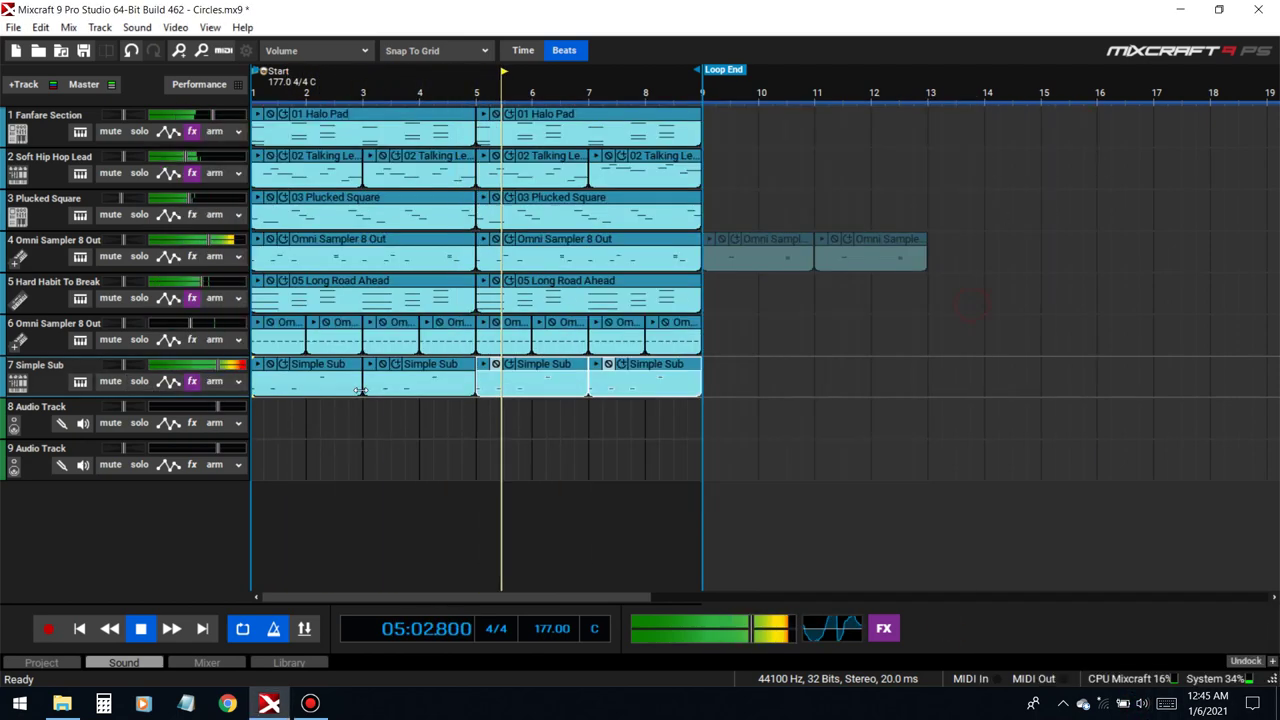
pyautogui.click(79, 382)
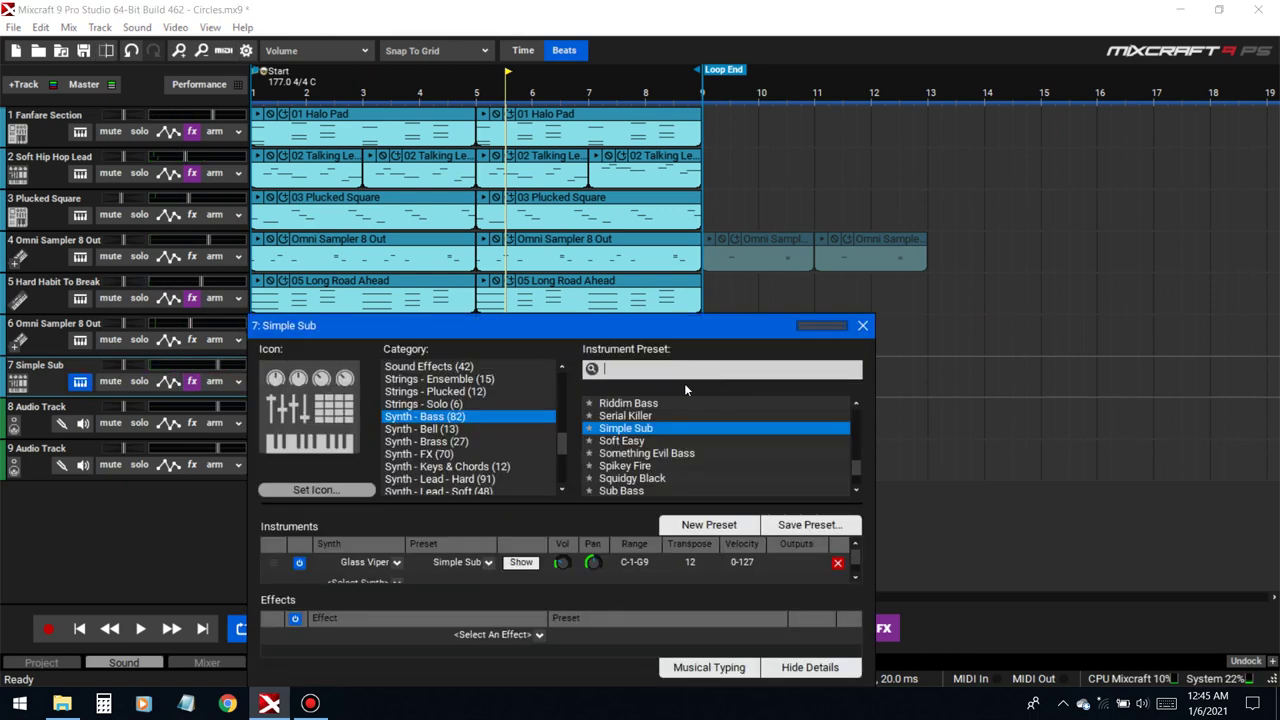
pyautogui.click(861, 324)
pyautogui.click(191, 382)
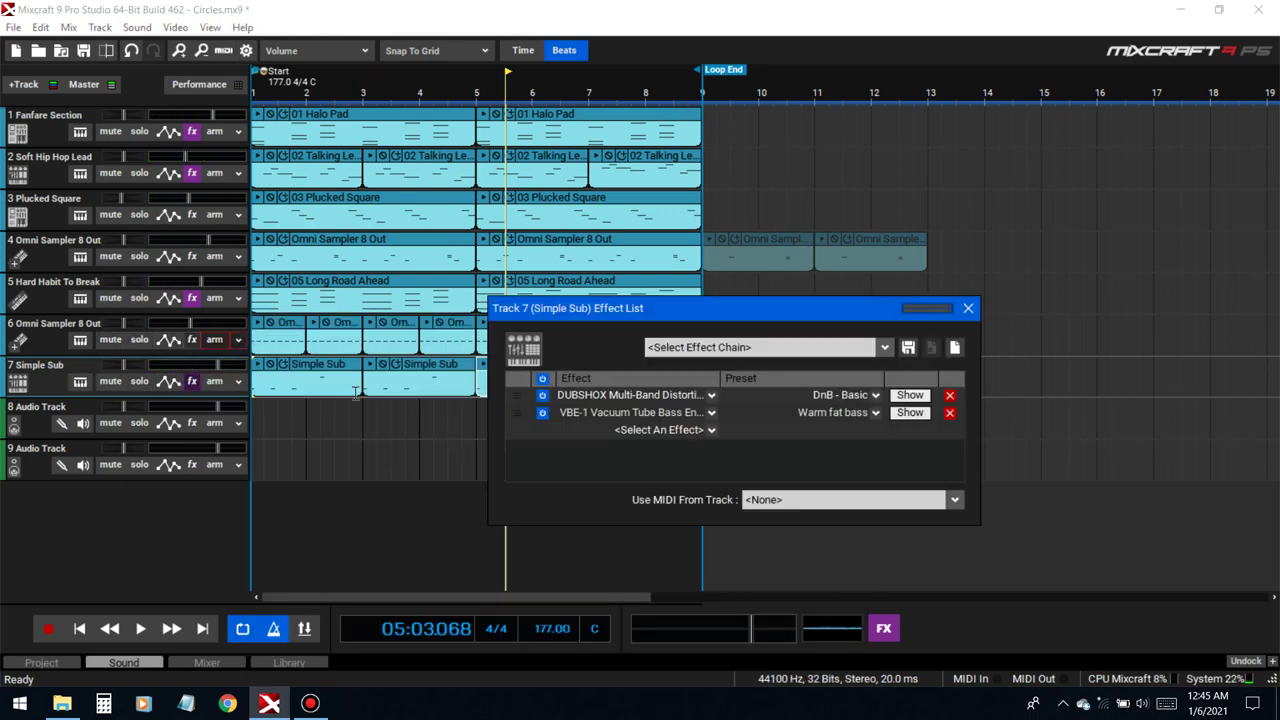
pyautogui.click(79, 382)
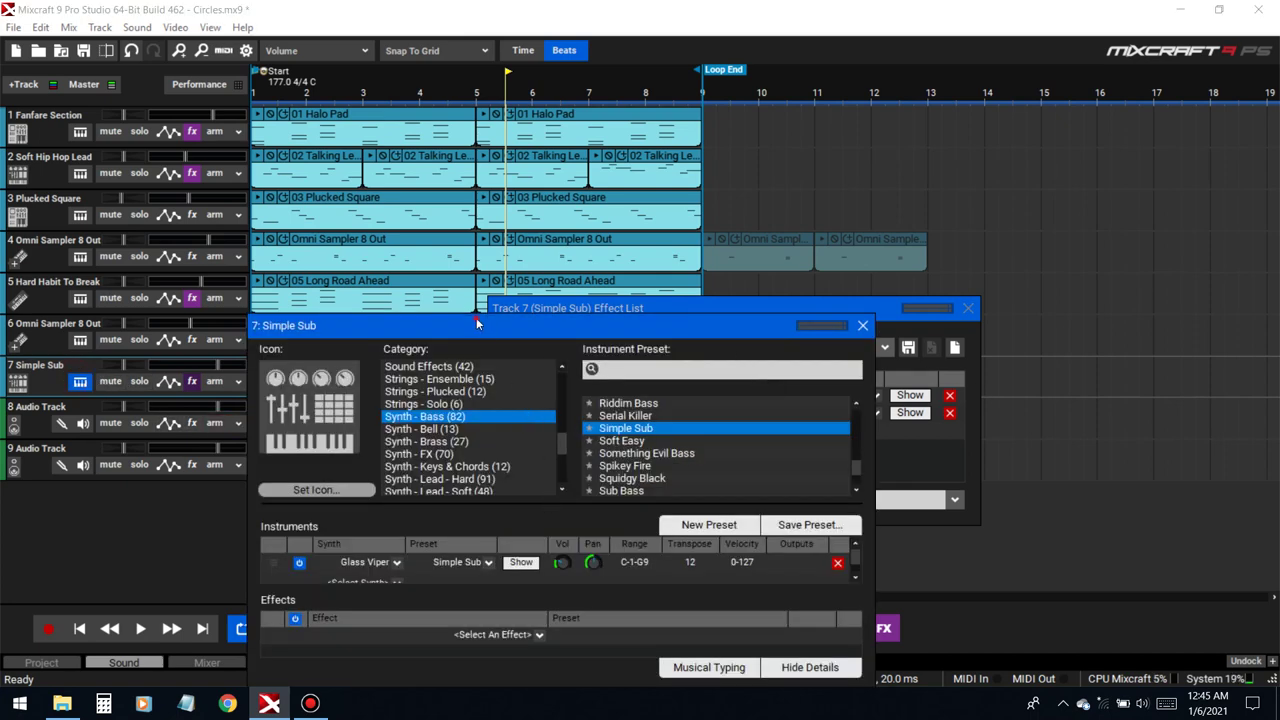
pyautogui.moveTo(476, 317); pyautogui.dragTo(283, 114)
pyautogui.click(610, 323)
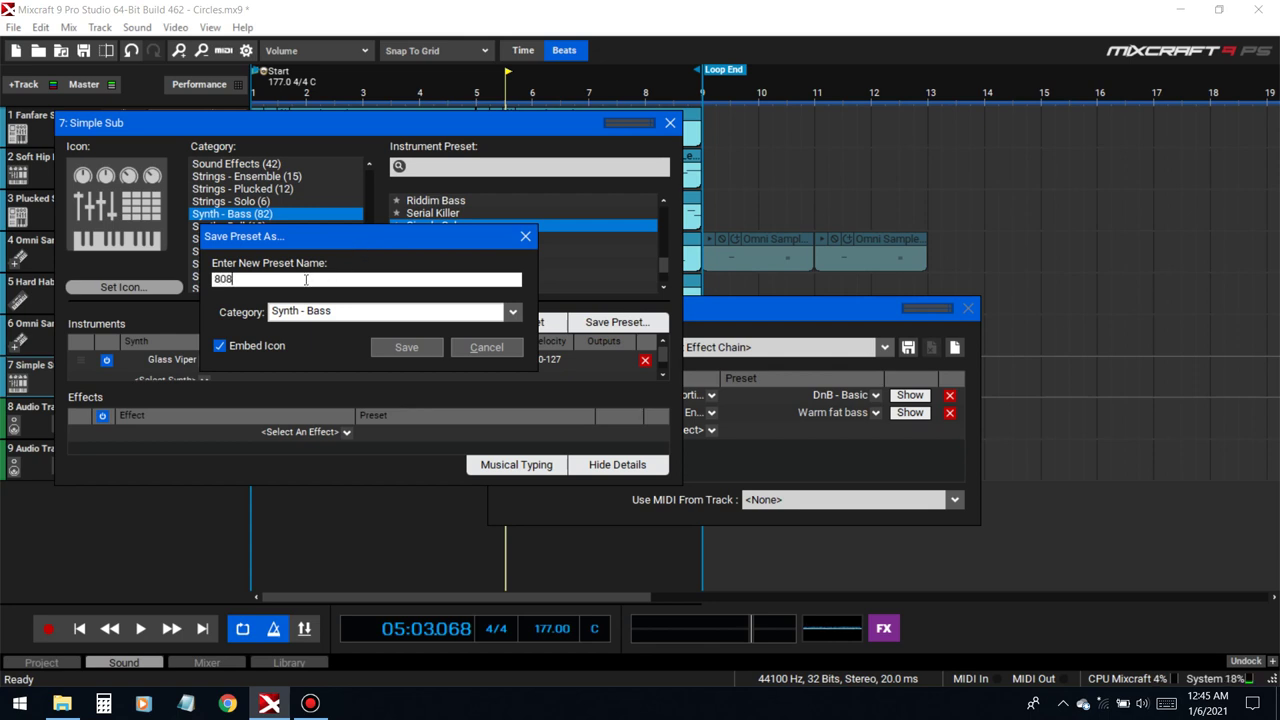
pyautogui.click(510, 314)
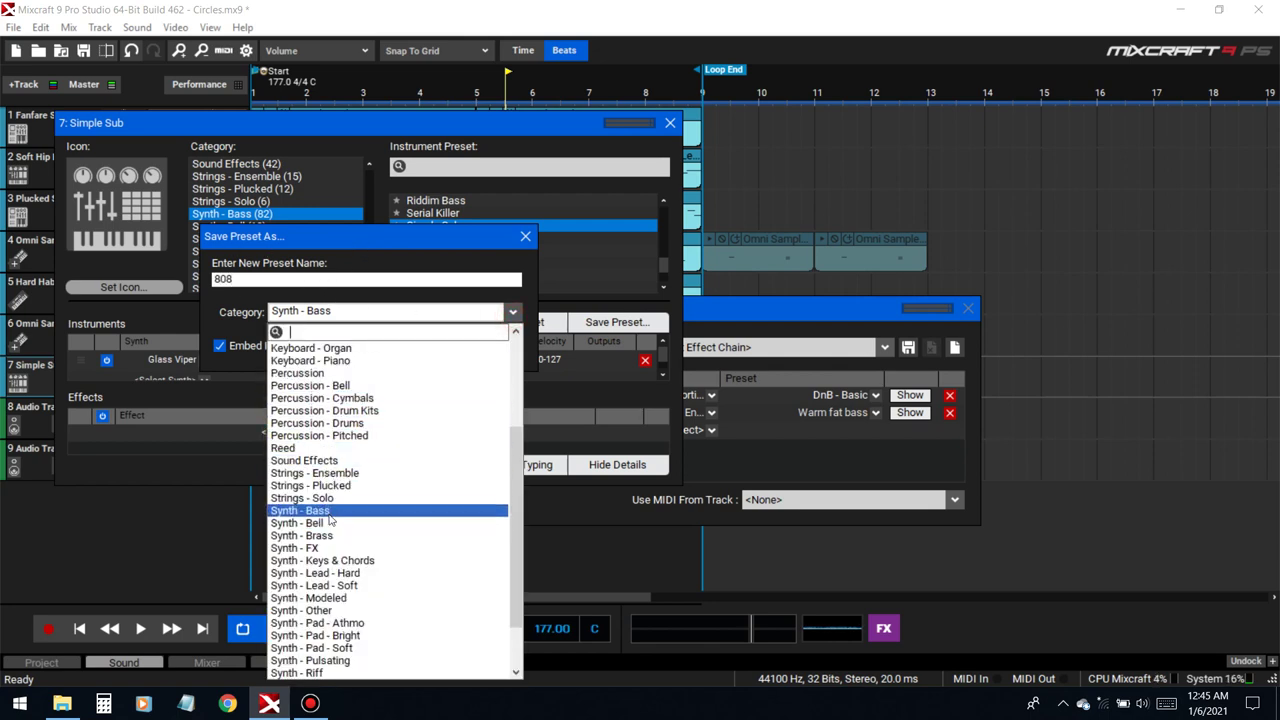
pyautogui.scroll(4, 310, 412)
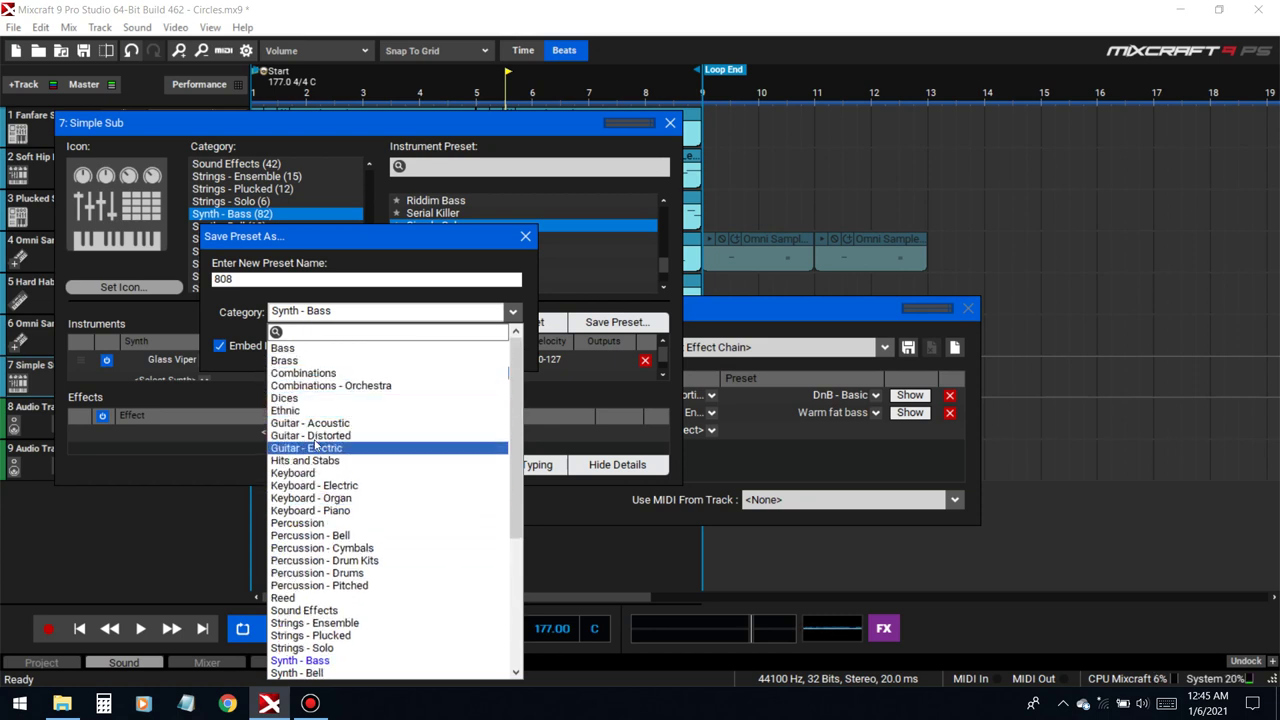
pyautogui.click(300, 398)
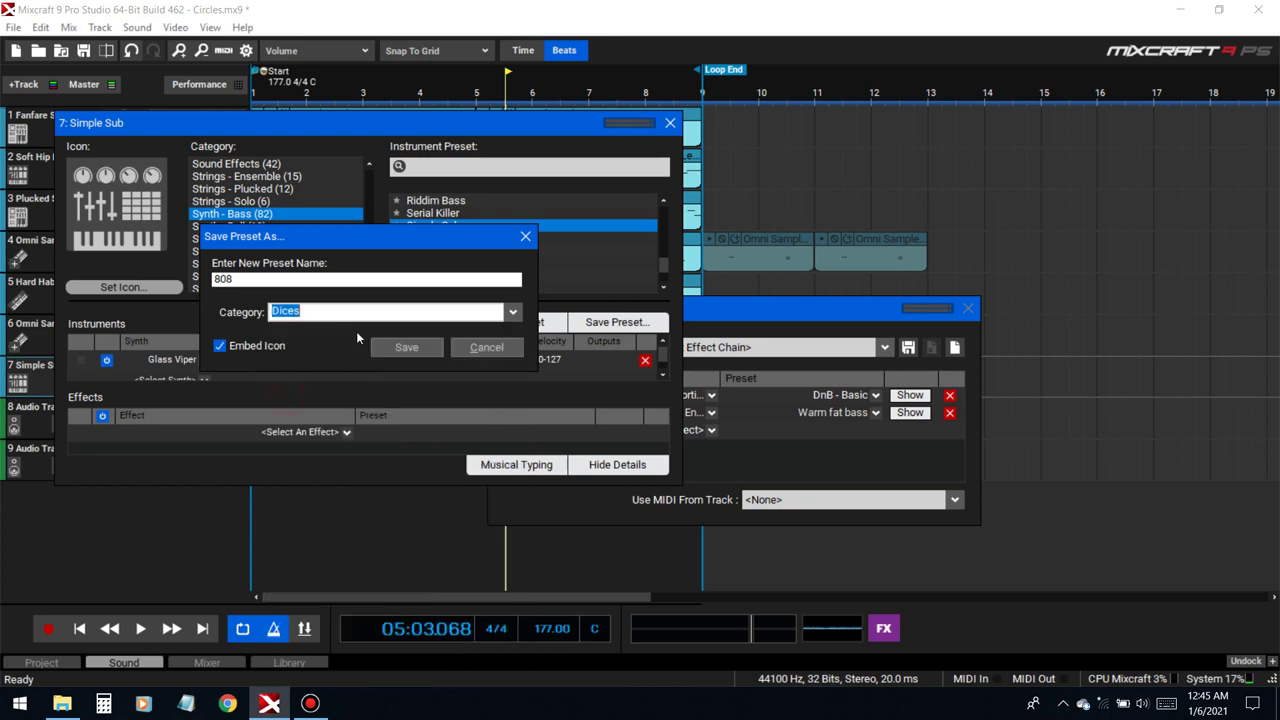
pyautogui.click(488, 348)
# - Add DUBSHOX Multi-Band Distortion with the DnB - Basic preset to the Simple Sub instrument's own effects
pyautogui.click(274, 434)
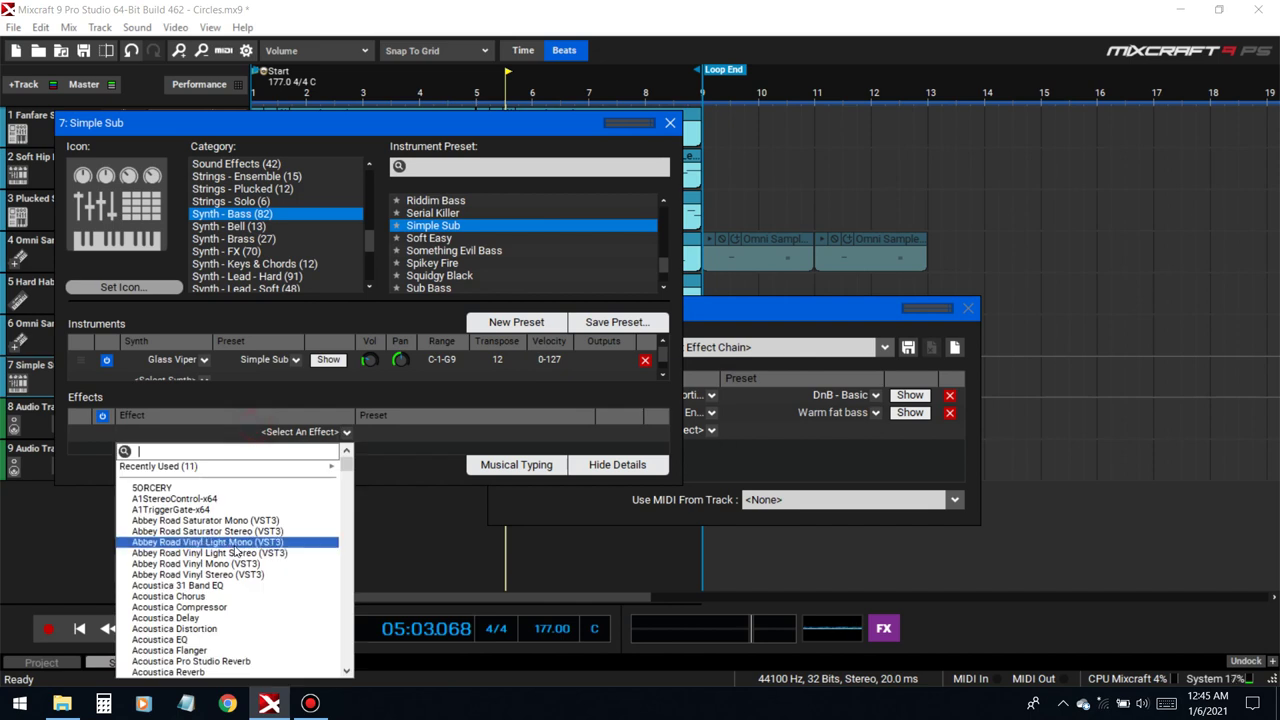
pyautogui.click(868, 313)
pyautogui.moveTo(868, 313); pyautogui.dragTo(966, 315)
pyautogui.click(269, 436)
pyautogui.write('dub')
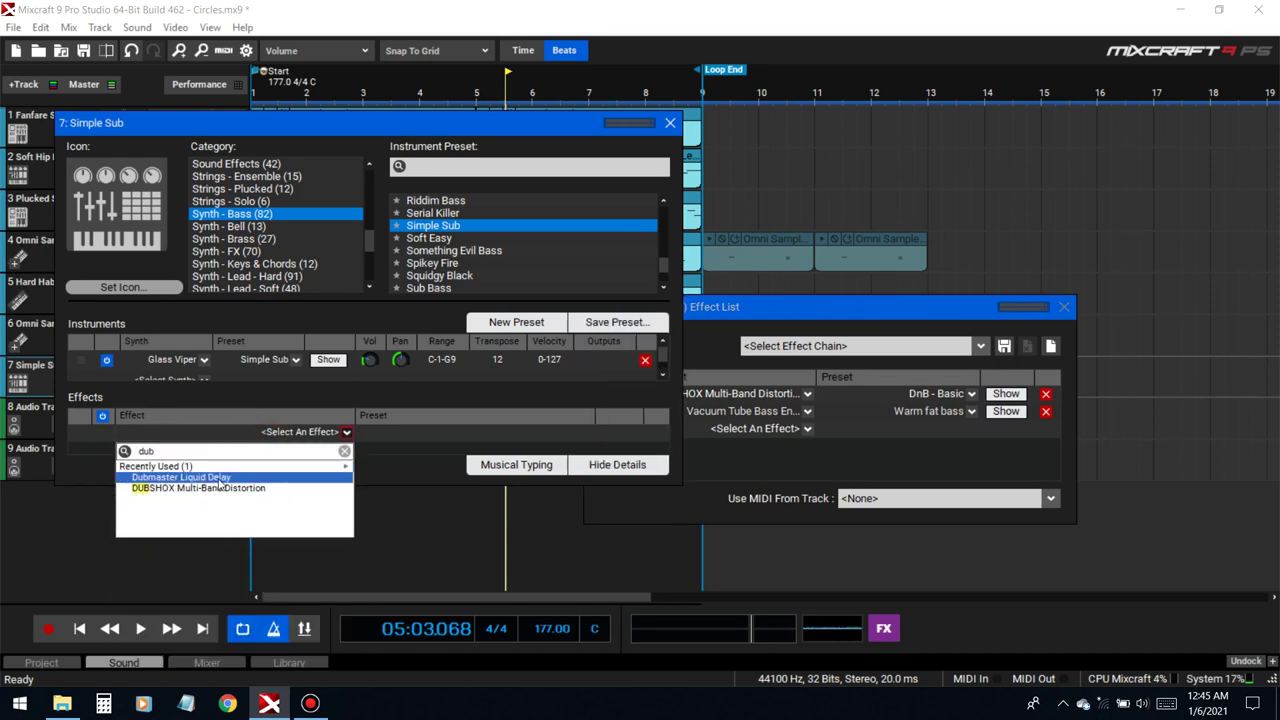
pyautogui.click(219, 486)
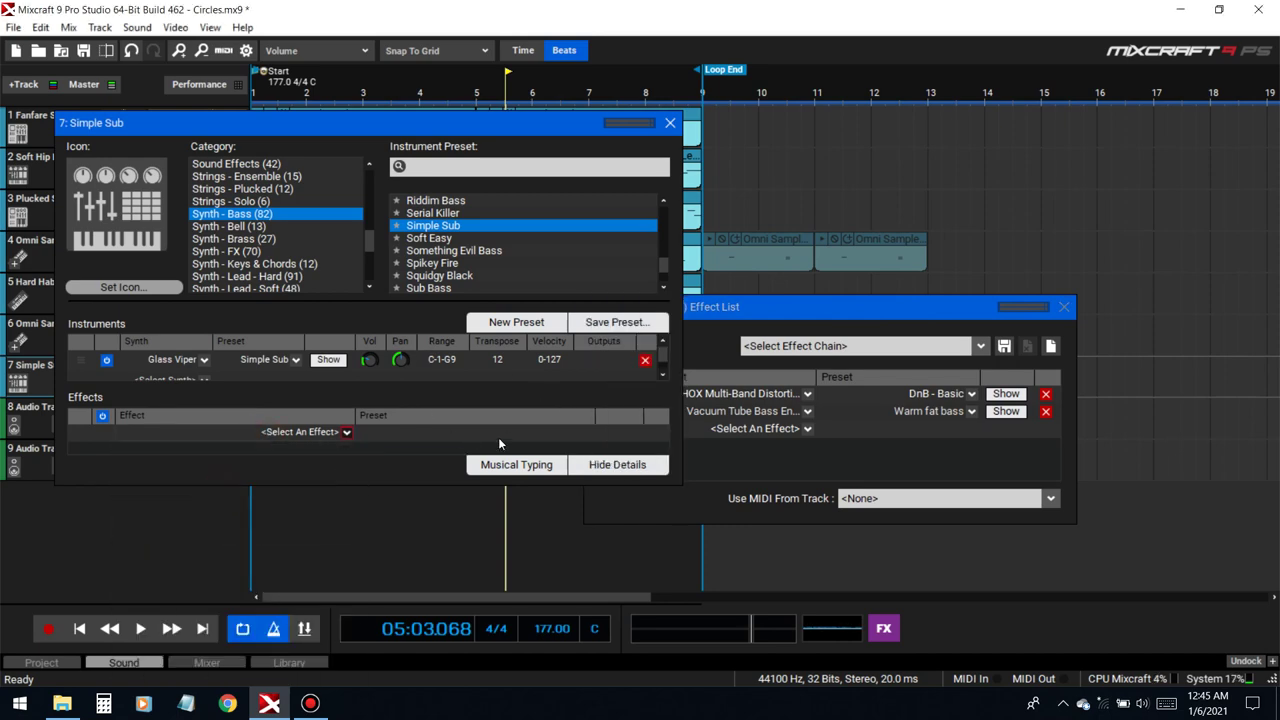
pyautogui.click(603, 70)
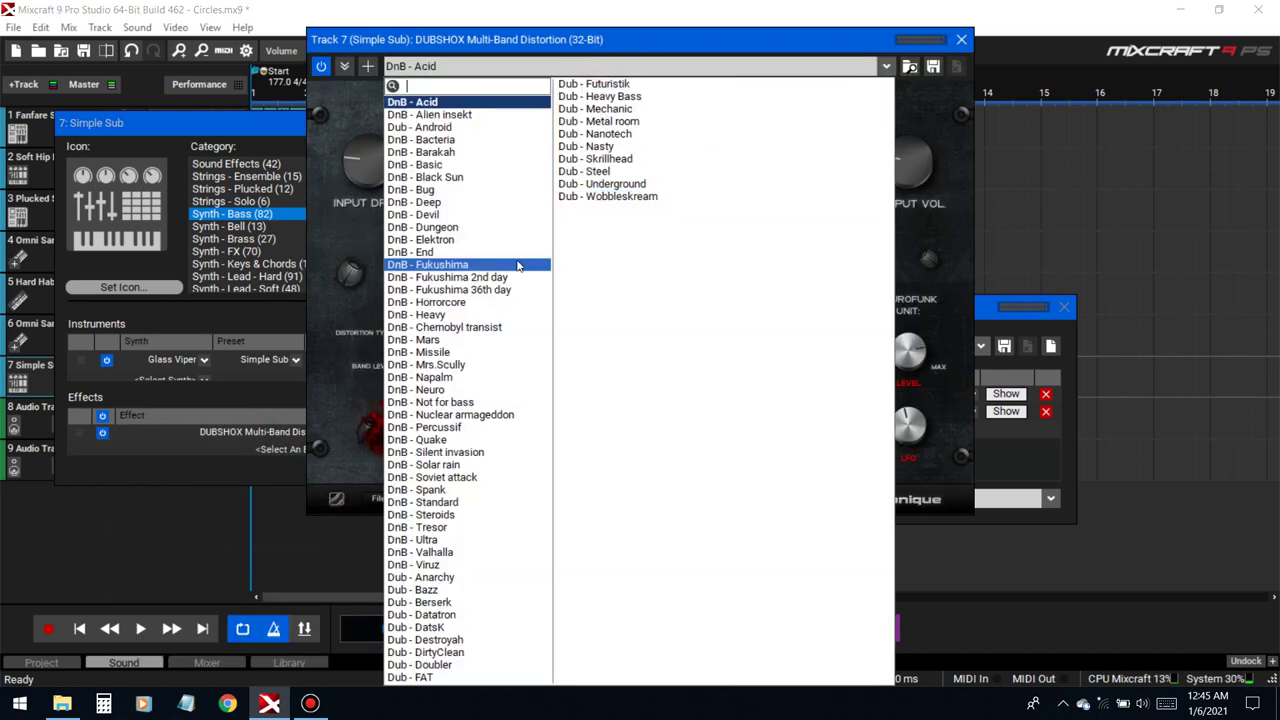
pyautogui.click(430, 159)
pyautogui.click(961, 39)
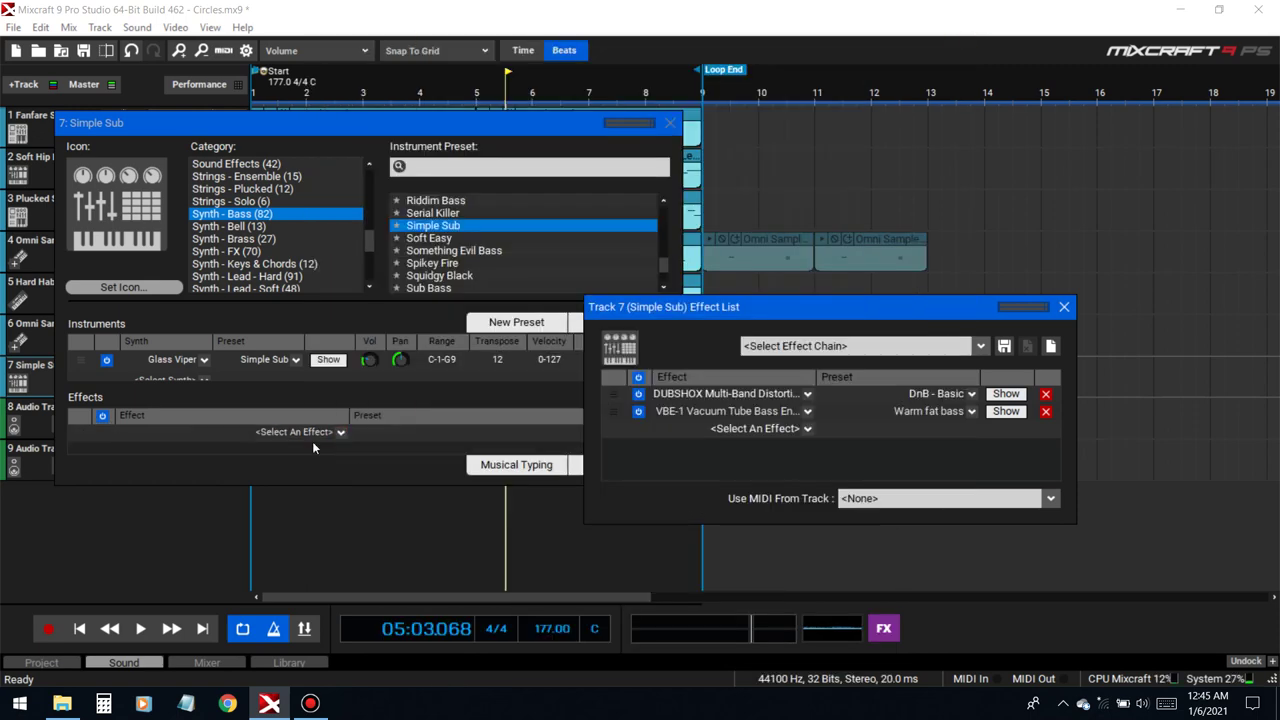
# - Add VBE-1 Vacuum Tube Bass Enhancer to the instrument's own effects and remove both effects from the track's effect list
pyautogui.click(305, 432)
pyautogui.write('bass')
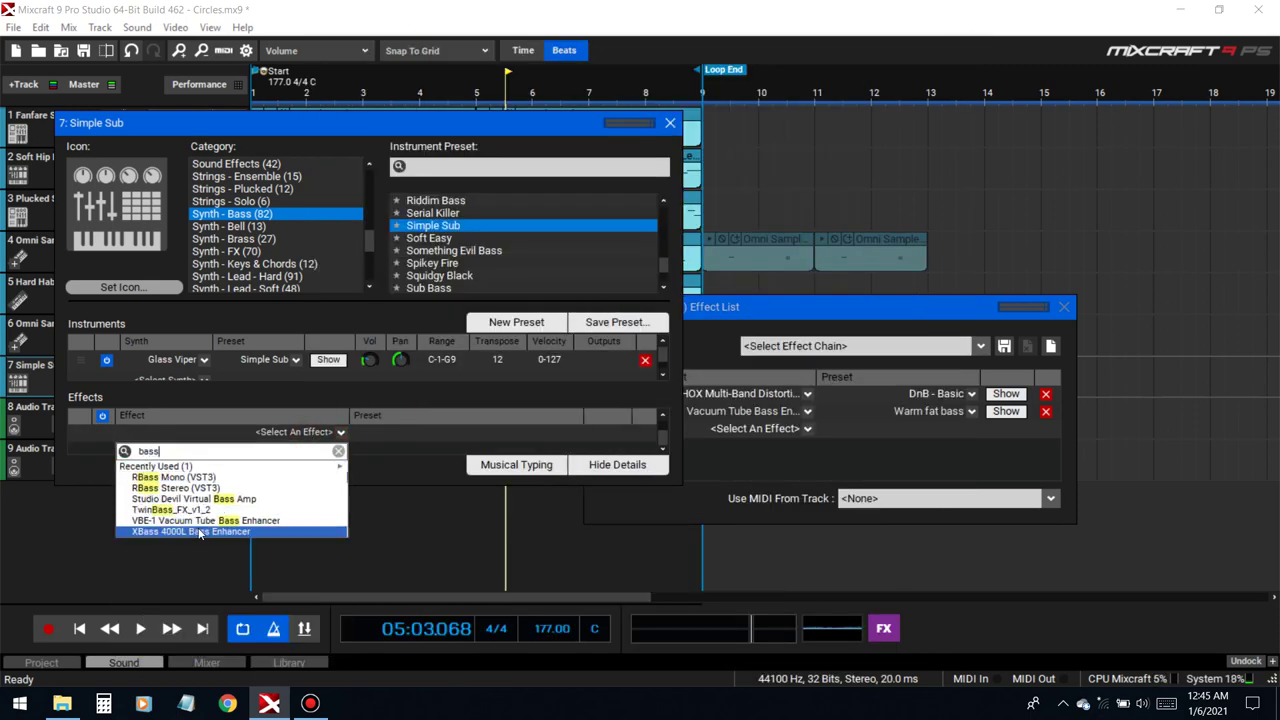
pyautogui.click(192, 532)
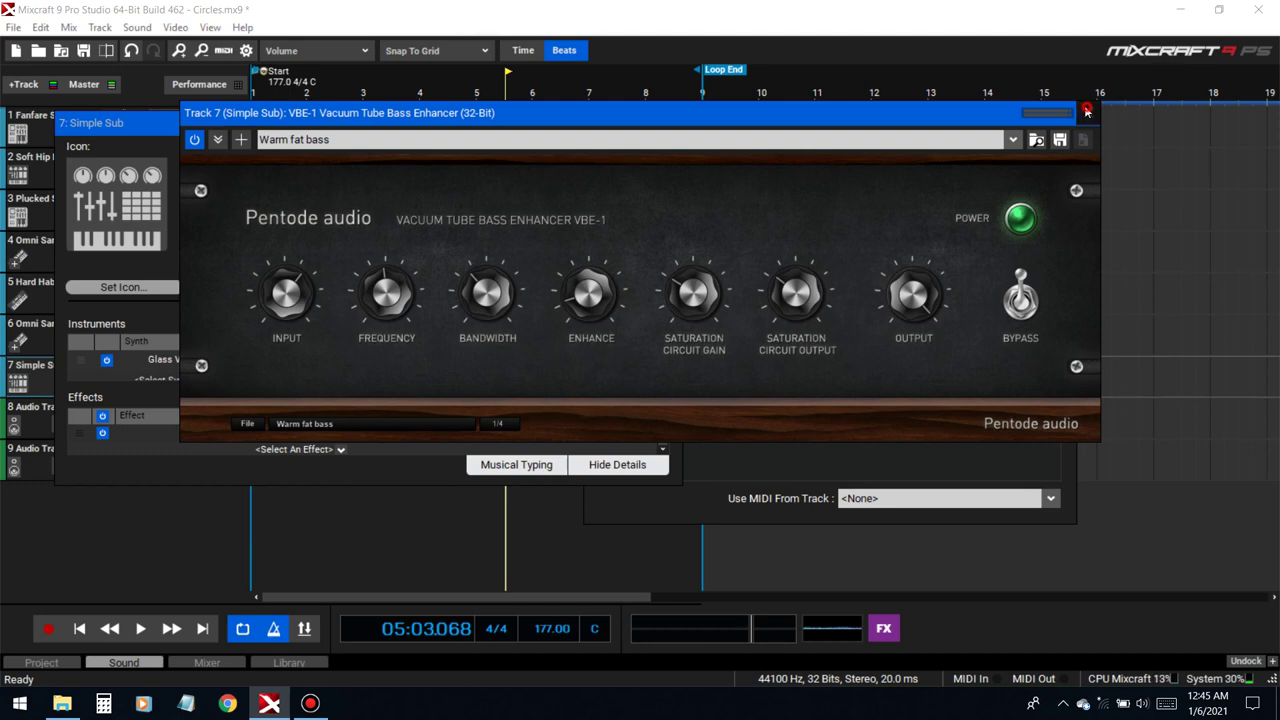
pyautogui.click(1087, 111)
pyautogui.click(1045, 409)
pyautogui.click(1045, 394)
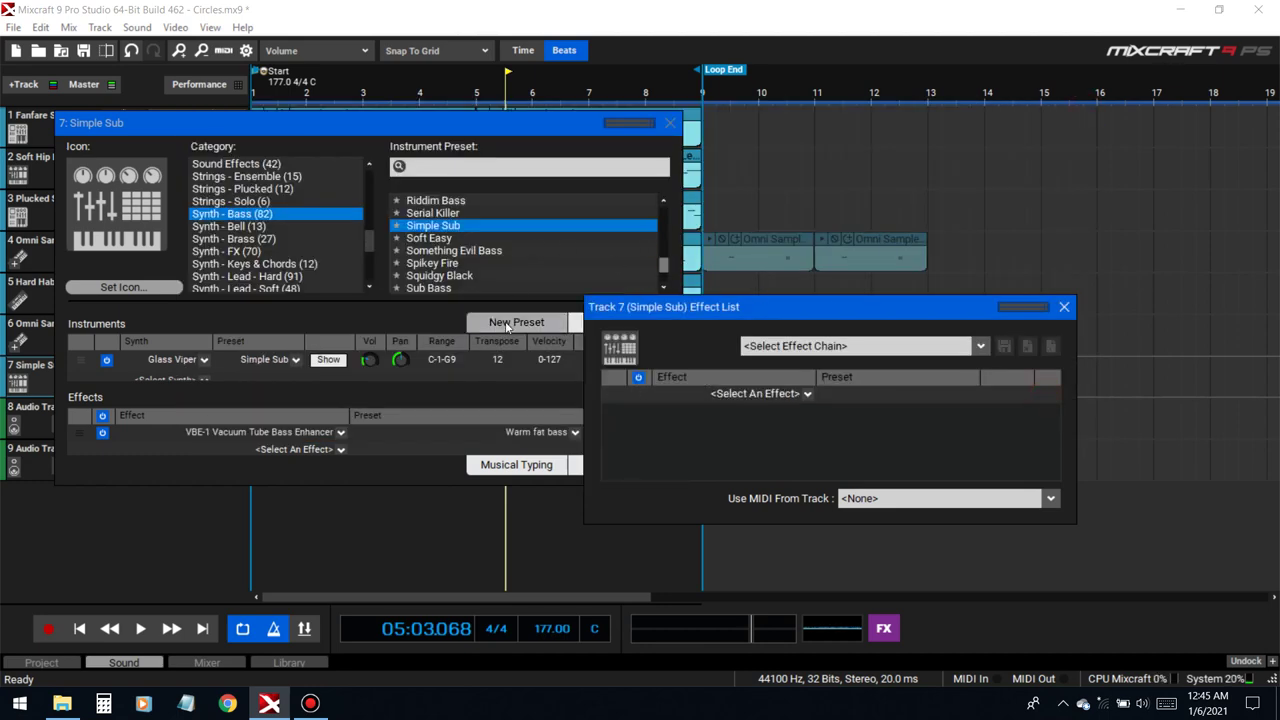
# - Save the instrument as preset 808 in the Synth - Bass category, check it in the preset list and close the instrument window
pyautogui.click(577, 322)
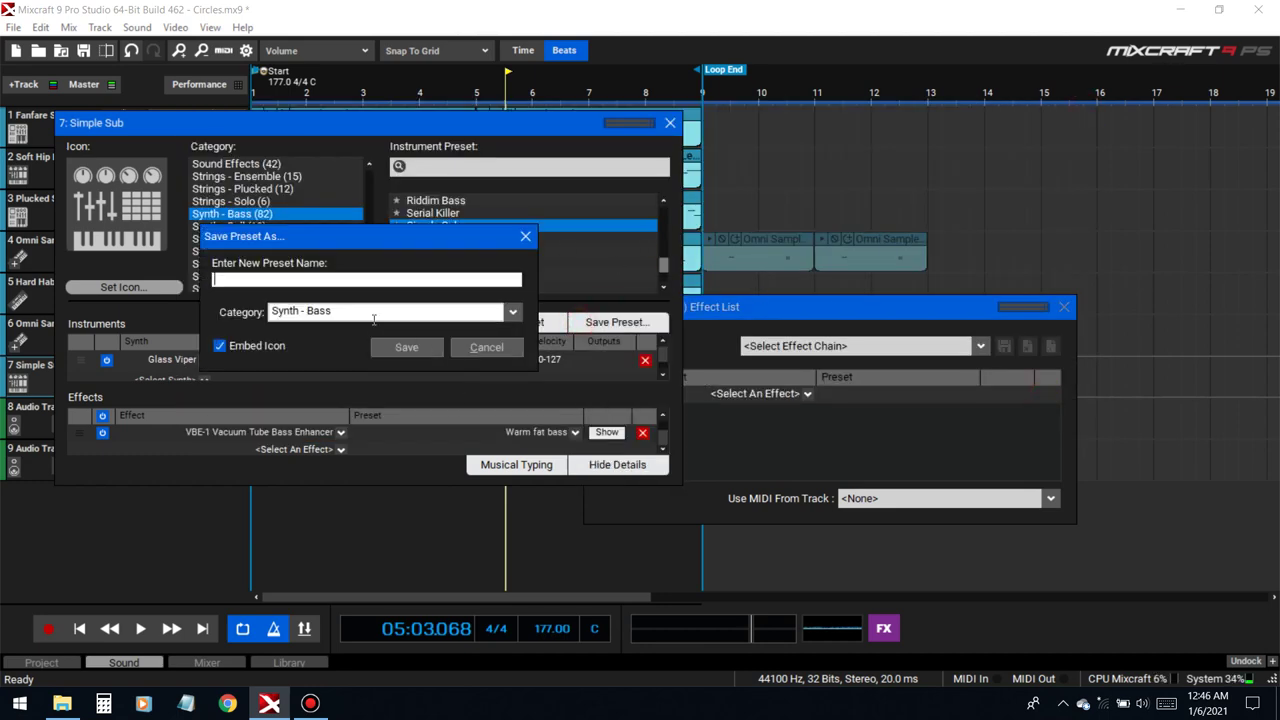
pyautogui.click(432, 354)
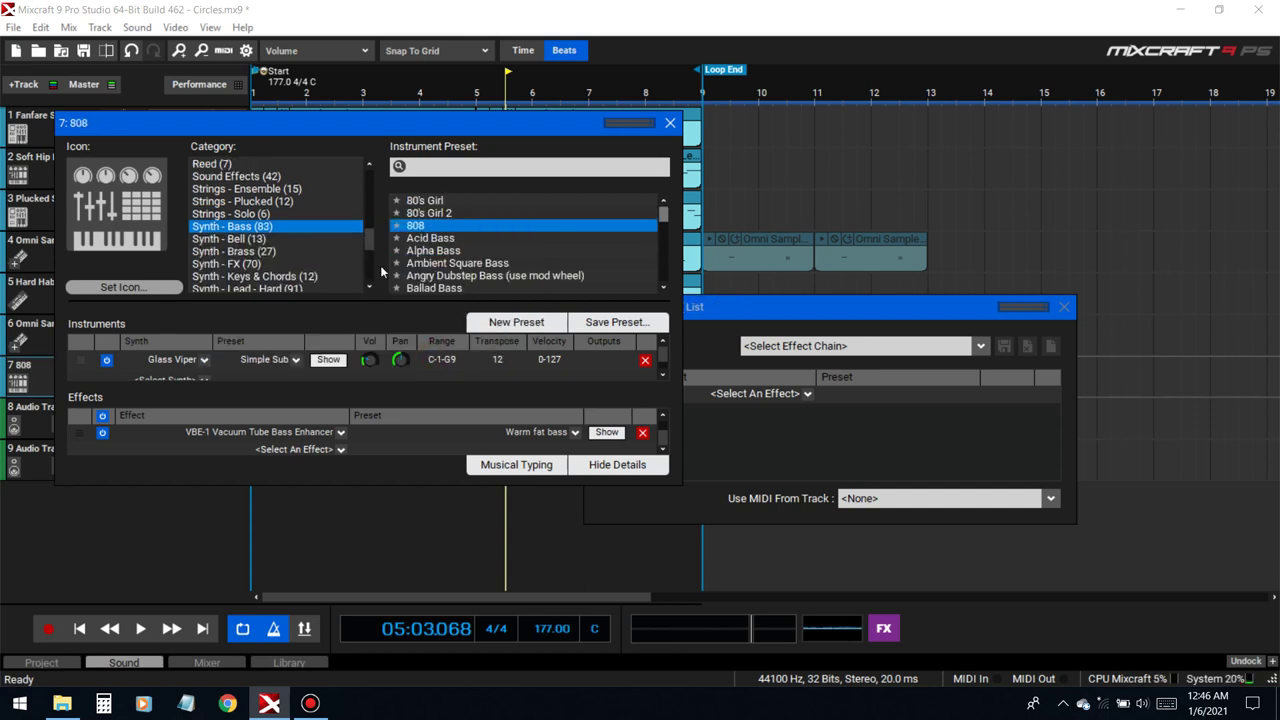
pyautogui.click(245, 239)
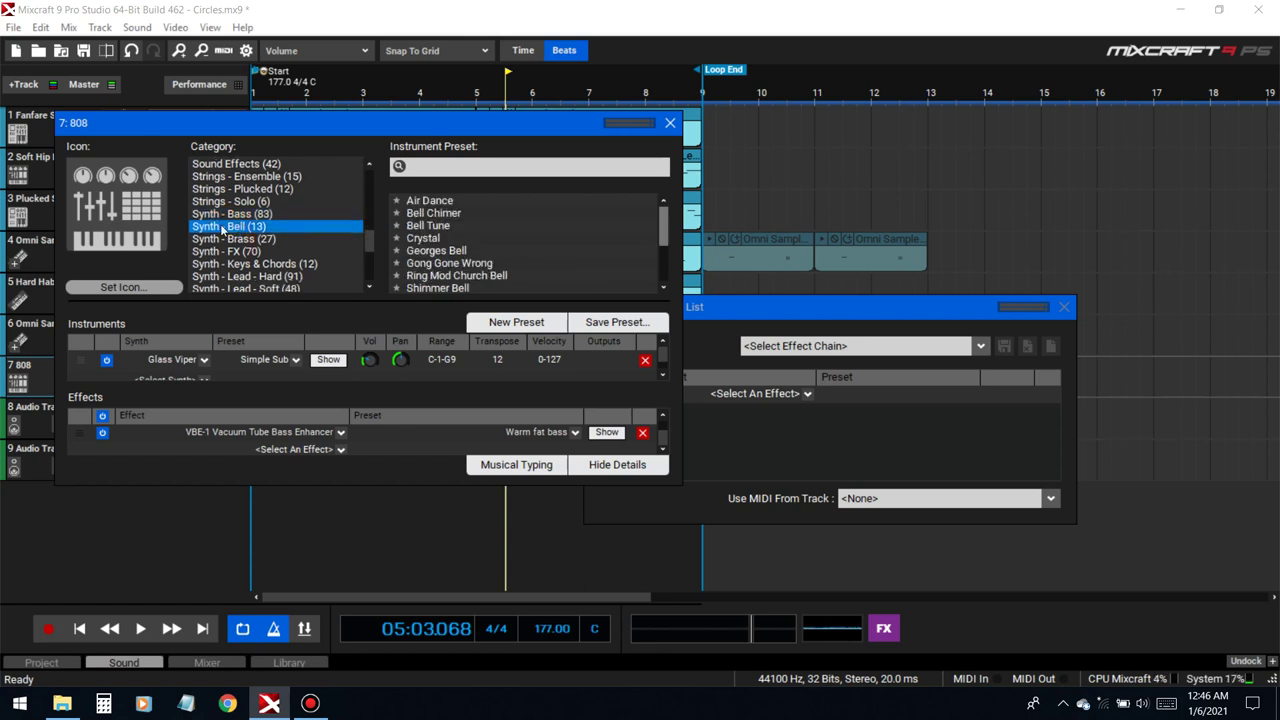
pyautogui.click(220, 214)
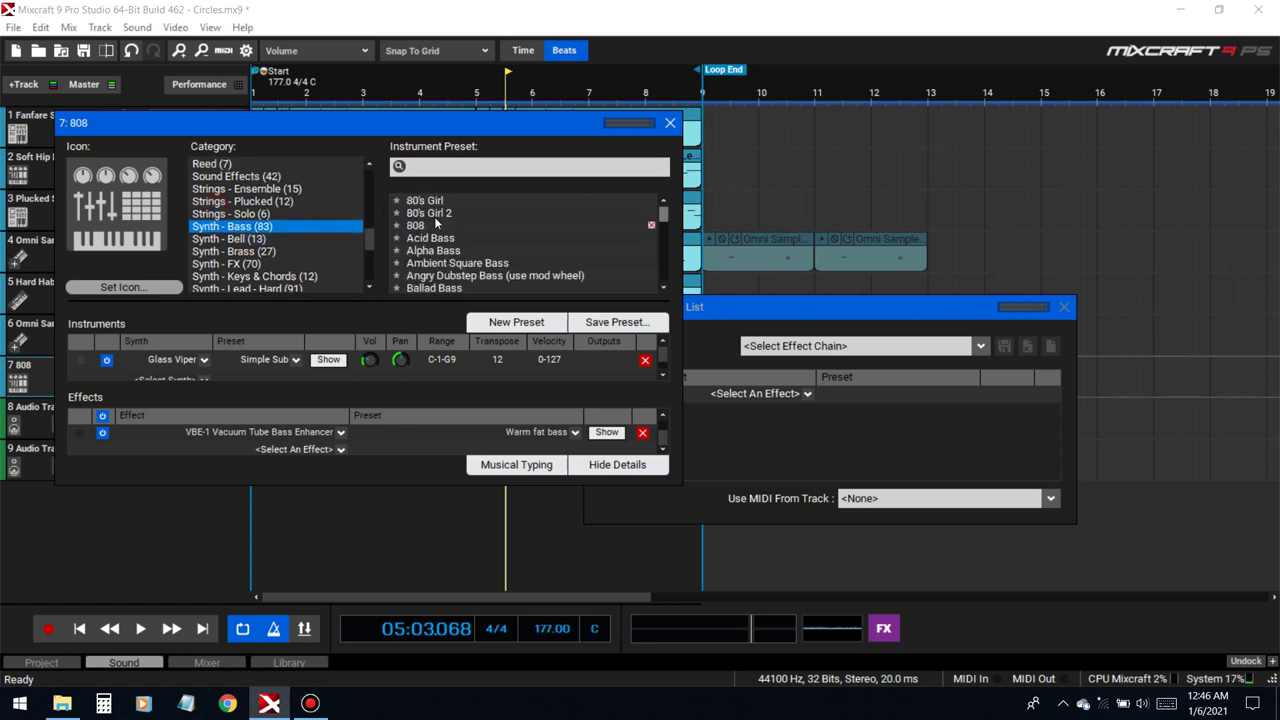
pyautogui.click(669, 123)
# - Preview the first clip on the 808 track and add the Limiter6-x64 effect to that track
pyautogui.click(258, 364)
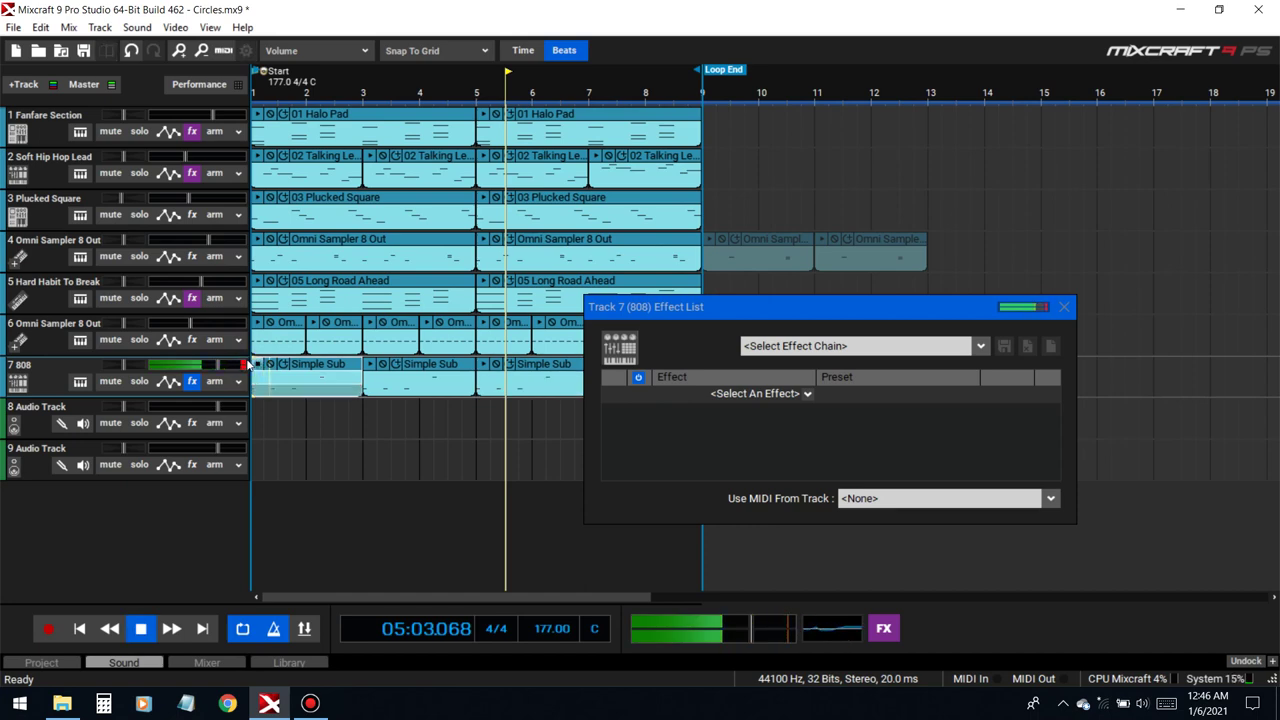
pyautogui.click(193, 381)
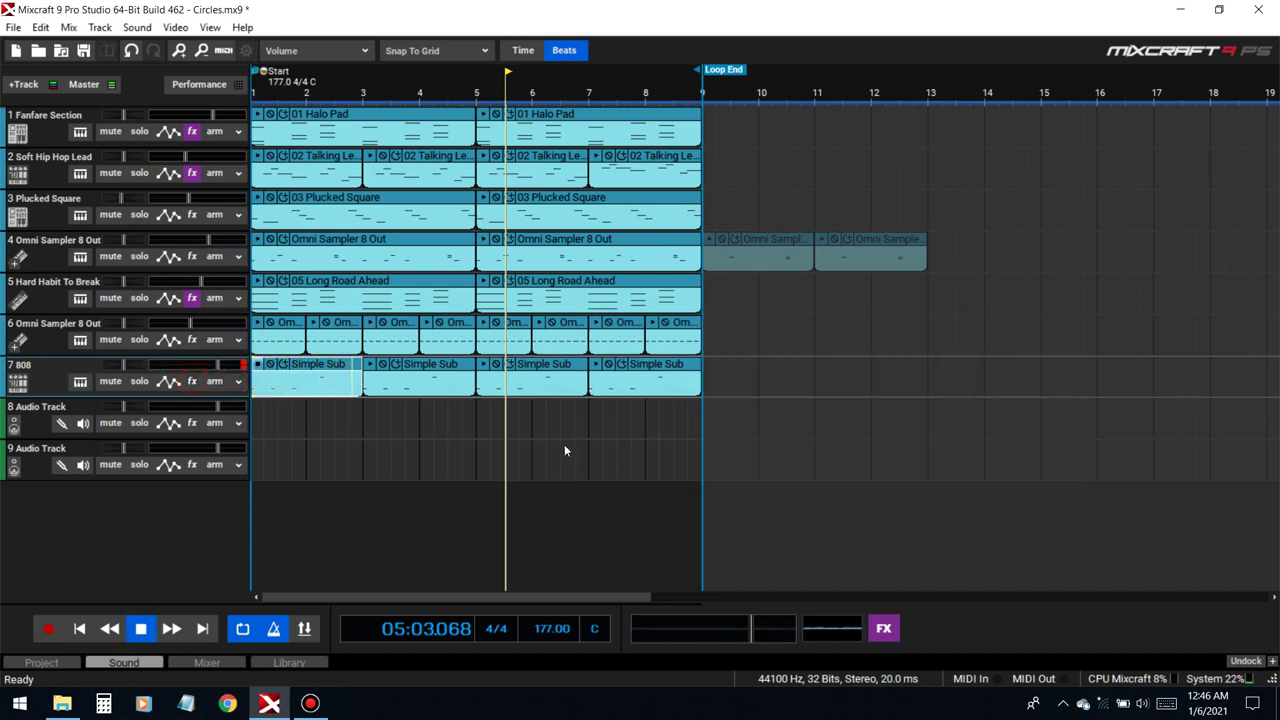
pyautogui.click(191, 381)
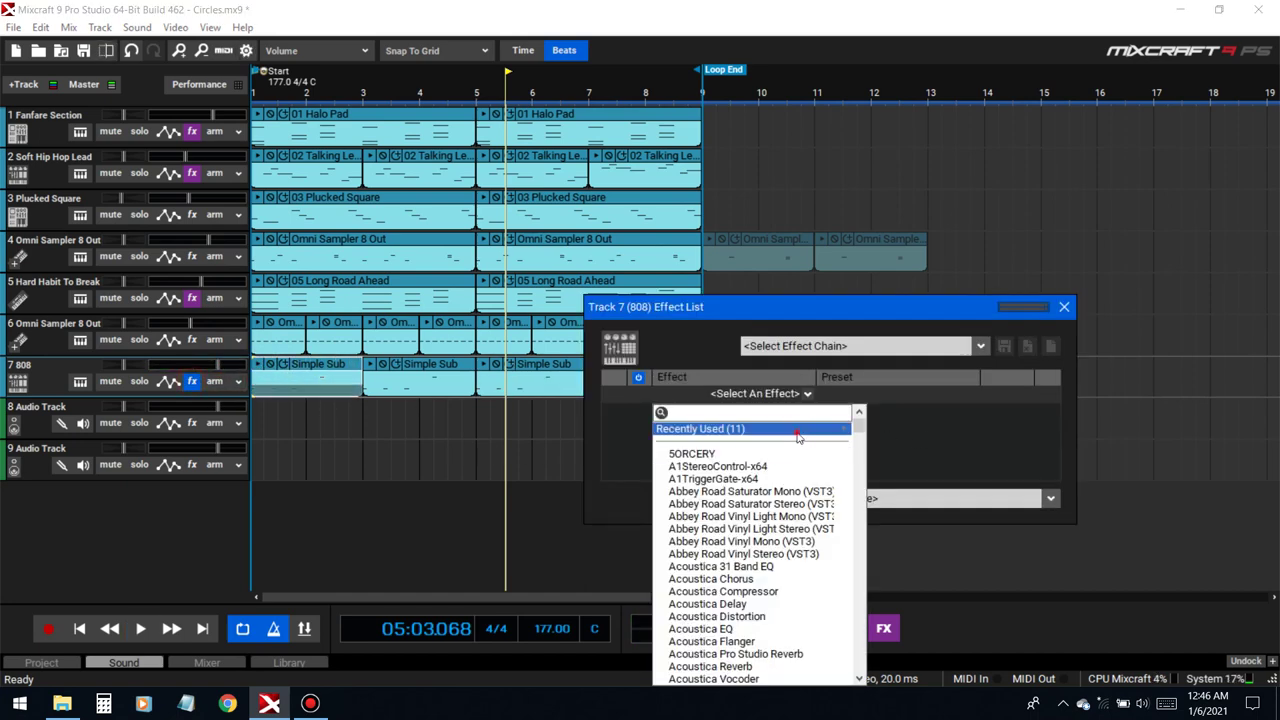
pyautogui.moveTo(798, 436)
pyautogui.click(880, 466)
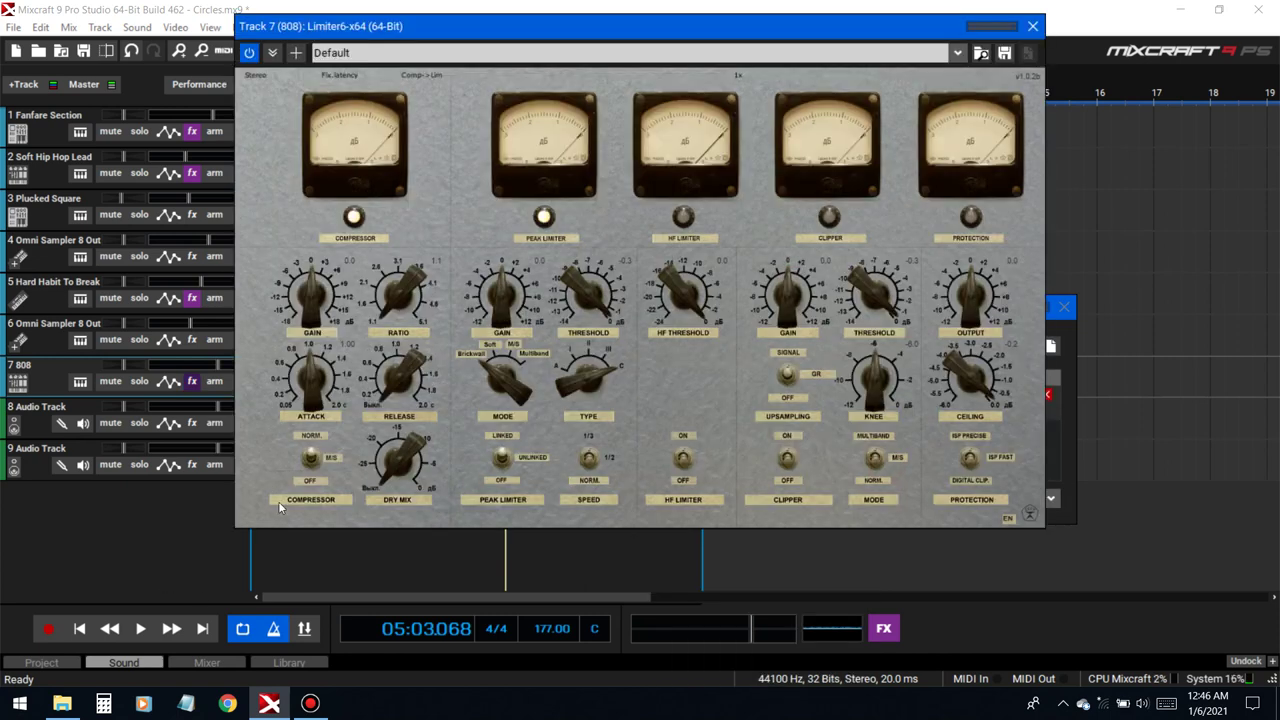
pyautogui.click(1032, 26)
# - Play the project from the start with the 808 effect list closed and turn looping off
pyautogui.click(108, 628)
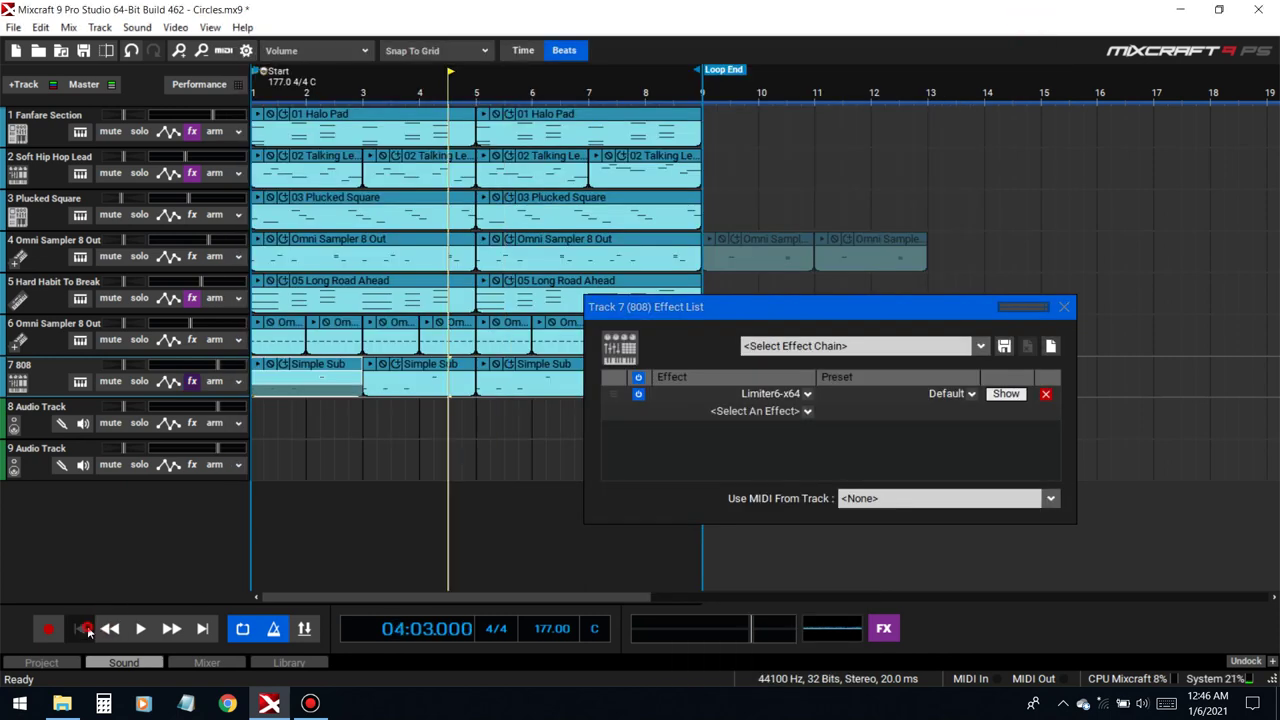
pyautogui.click(88, 630)
pyautogui.press('space')
pyautogui.click(1064, 306)
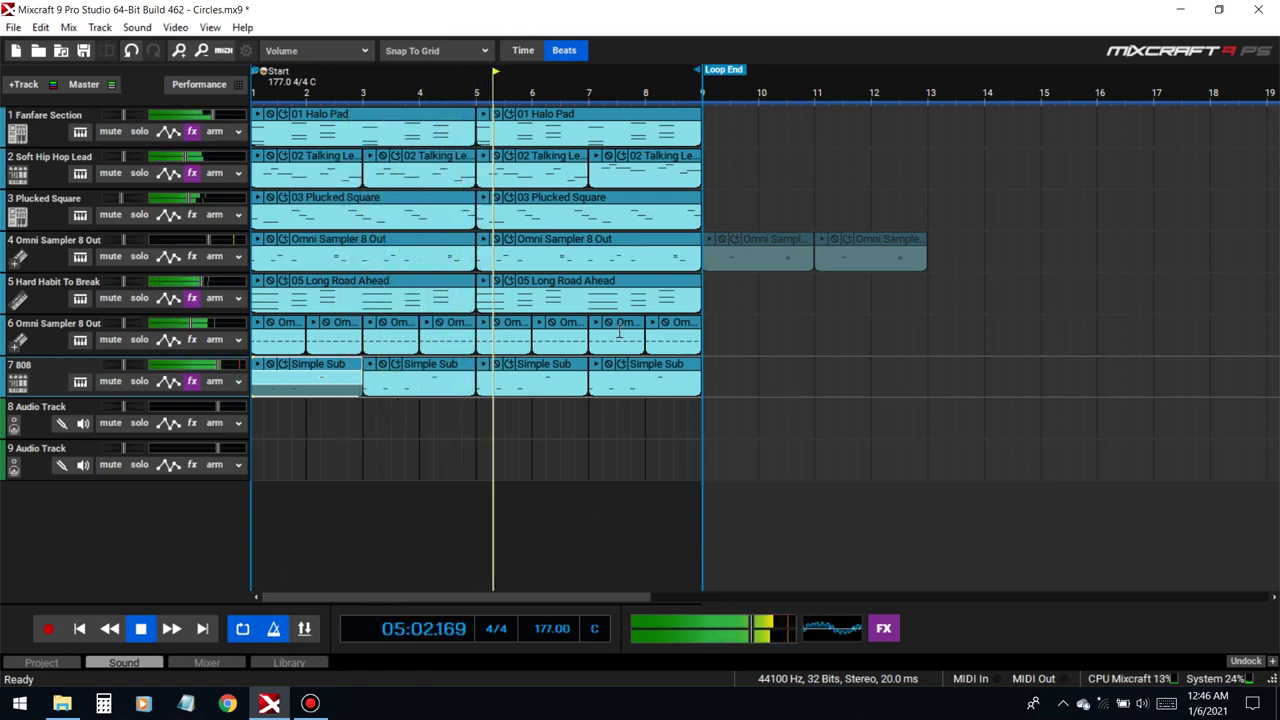
pyautogui.scroll(-3, 619, 332)
pyautogui.click(242, 628)
# - Duplicate the Halo Pad clips on Fanfare Section and the clips on track 6 so both tracks extend to bar 17
pyautogui.moveTo(553, 236)
pyautogui.mouseDown()
pyautogui.moveTo(473, 238)
pyautogui.moveTo(574, 251)
pyautogui.moveTo(549, 250)
pyautogui.mouseUp()
pyautogui.moveTo(398, 120); pyautogui.dragTo(580, 125)
pyautogui.moveTo(434, 329); pyautogui.dragTo(345, 336)
pyautogui.hotkey('ctrl', 'd')
pyautogui.hotkey('ctrl', 'd')
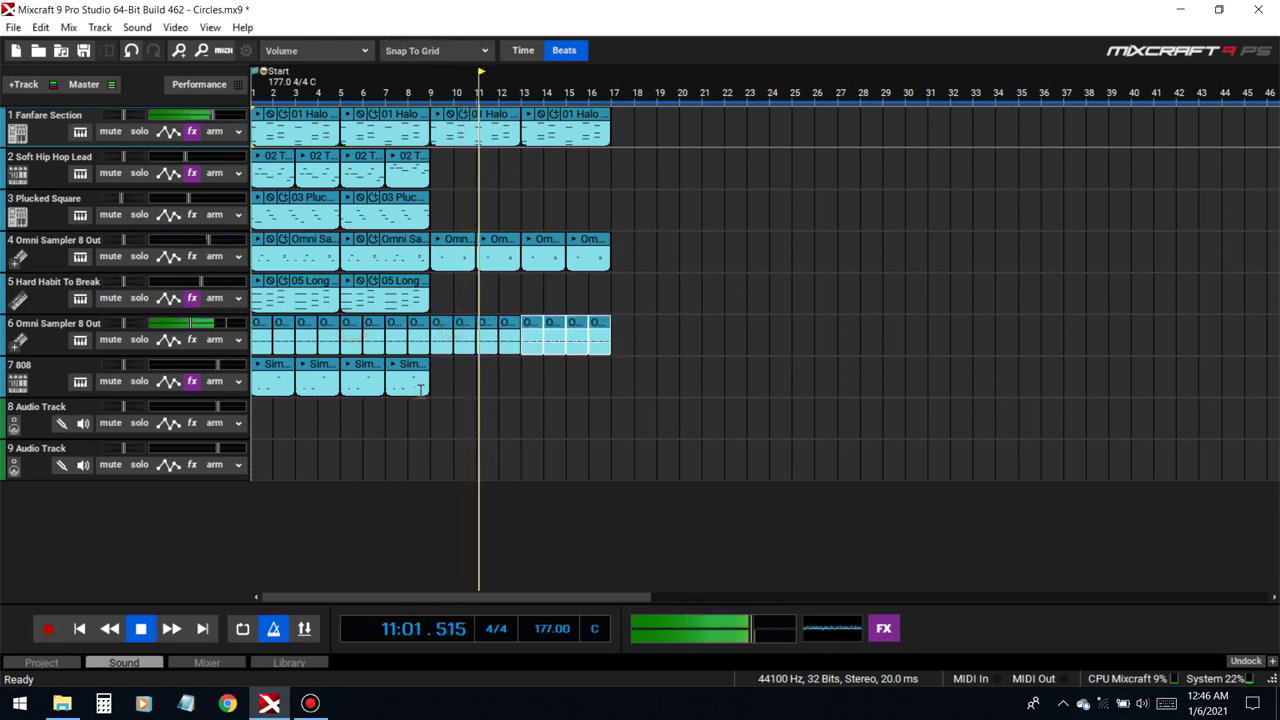
# - Duplicate the last two clips on the 808 track twice to extend it to bar 17, and stop playback
pyautogui.moveTo(420, 390); pyautogui.dragTo(387, 363)
pyautogui.hotkey('ctrl', 'd')
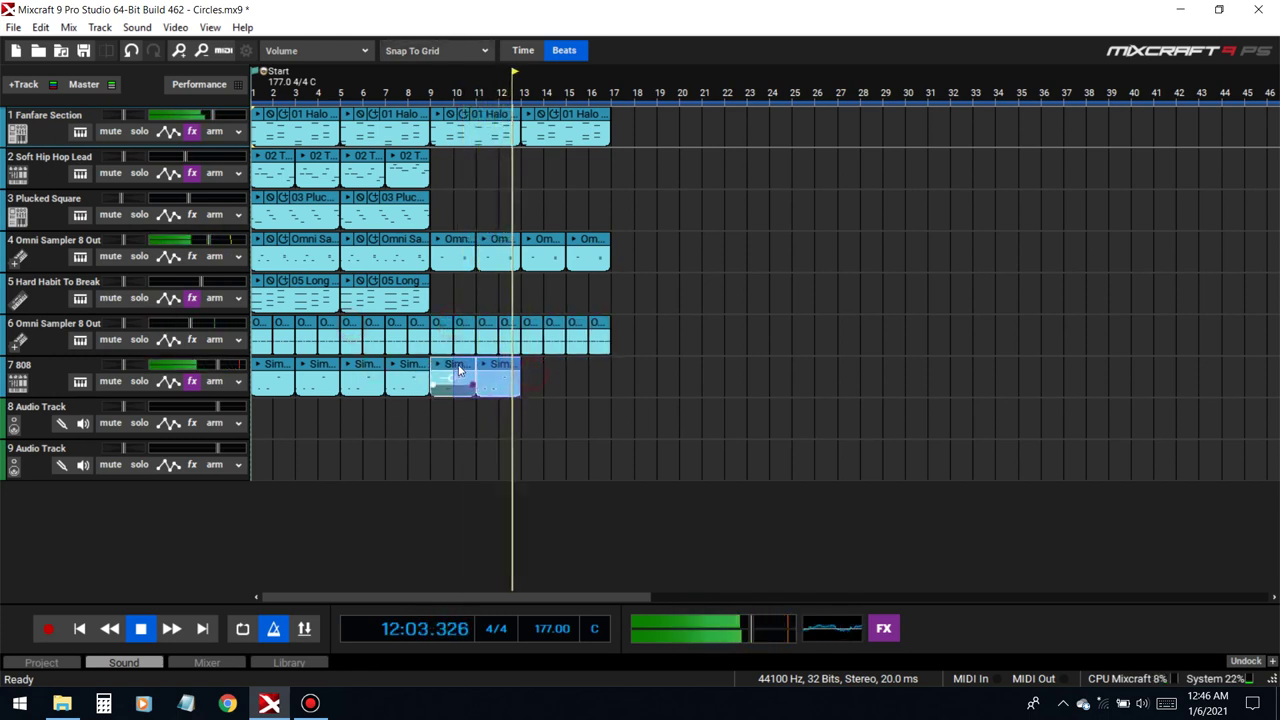
pyautogui.hotkey('ctrl', 'd')
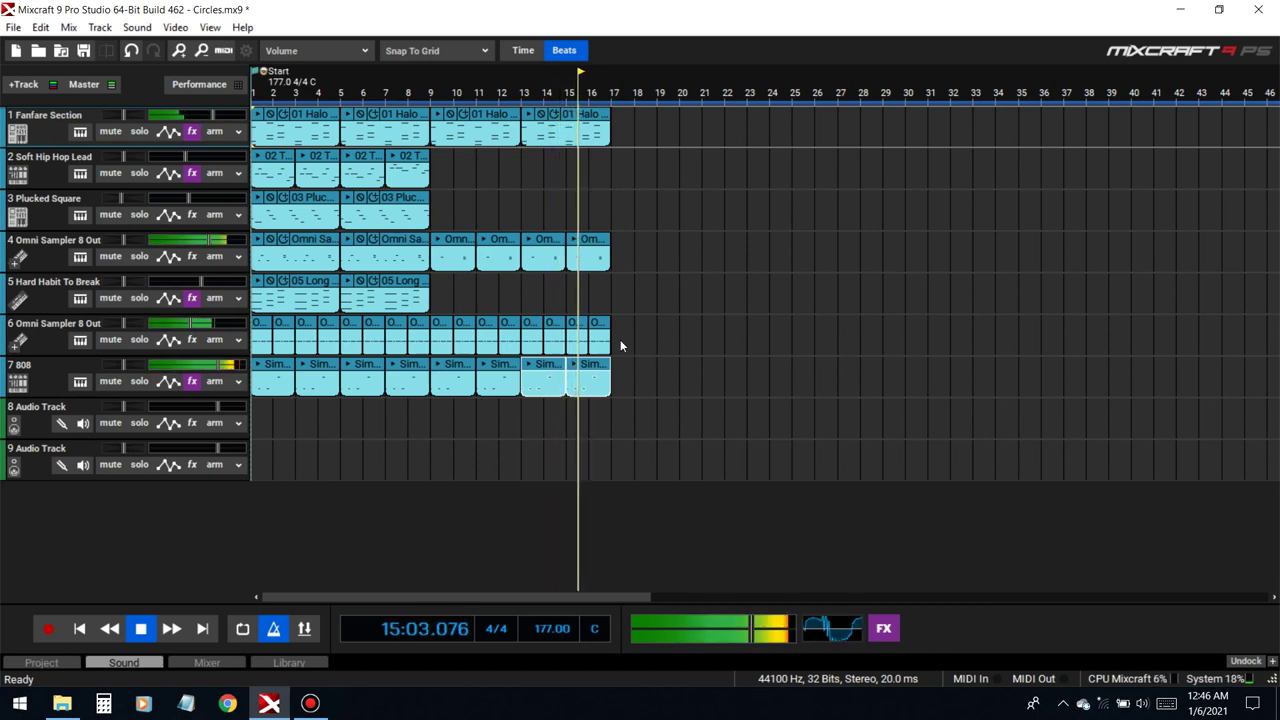
pyautogui.press('space')
# - Move the clips of tracks 1 to 7 to start at bar 9 and fill Fanfare Section's bars 1 to 8 with Halo Pad clips
pyautogui.moveTo(678, 373); pyautogui.dragTo(377, 81)
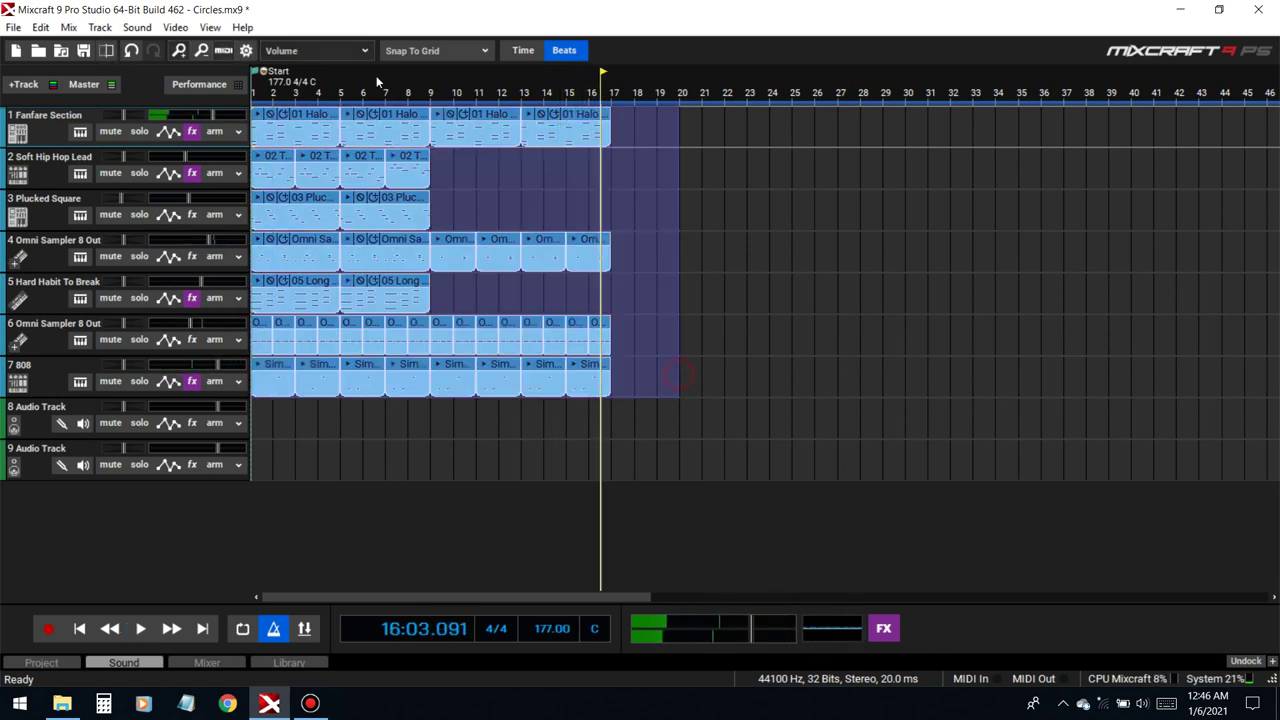
pyautogui.moveTo(316, 120); pyautogui.dragTo(237, 131)
pyautogui.click(320, 217)
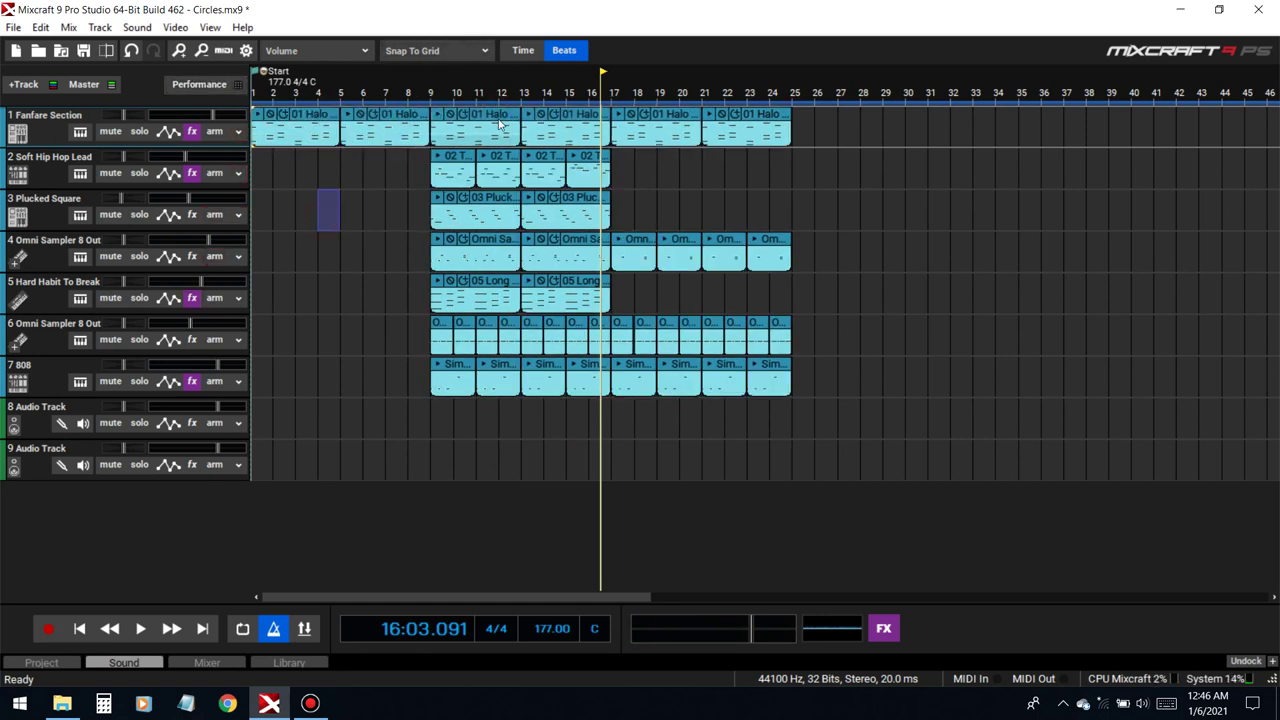
# - Play the arrangement from the start and fill bars 1 to 8 of Soft Hip Hop Lead with copies of its clips
pyautogui.click(79, 628)
pyautogui.press('space')
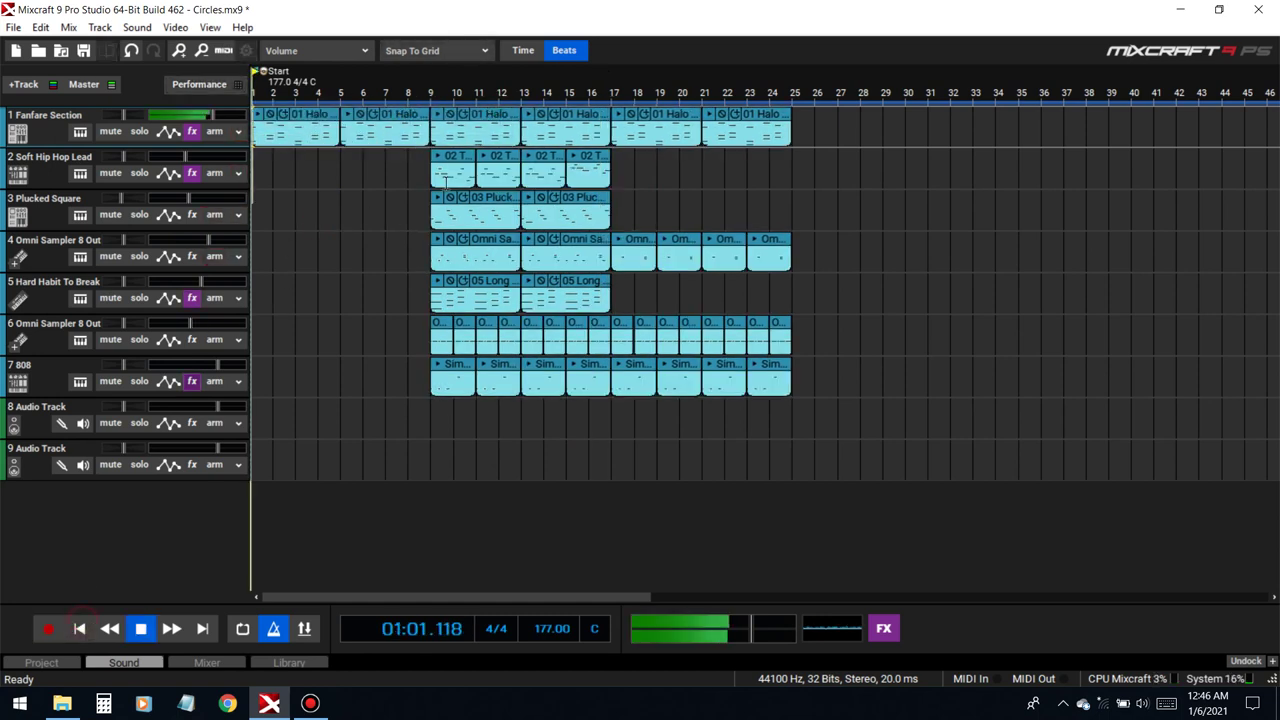
pyautogui.moveTo(408, 168); pyautogui.dragTo(372, 160)
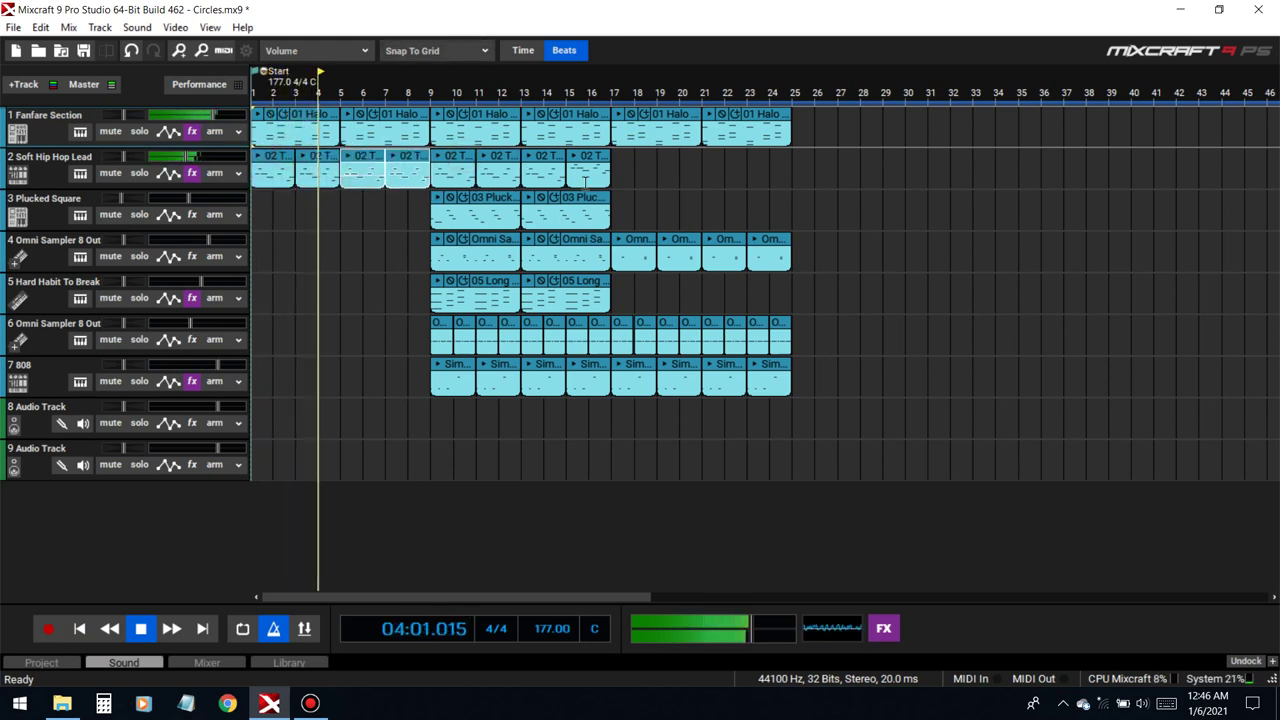
# - Switch the clip automation to Low Pass Cutoff and merge Fanfare Section's two Halo Pad clips in bars 1 to 8 into one
pyautogui.click(315, 50)
pyautogui.click(340, 109)
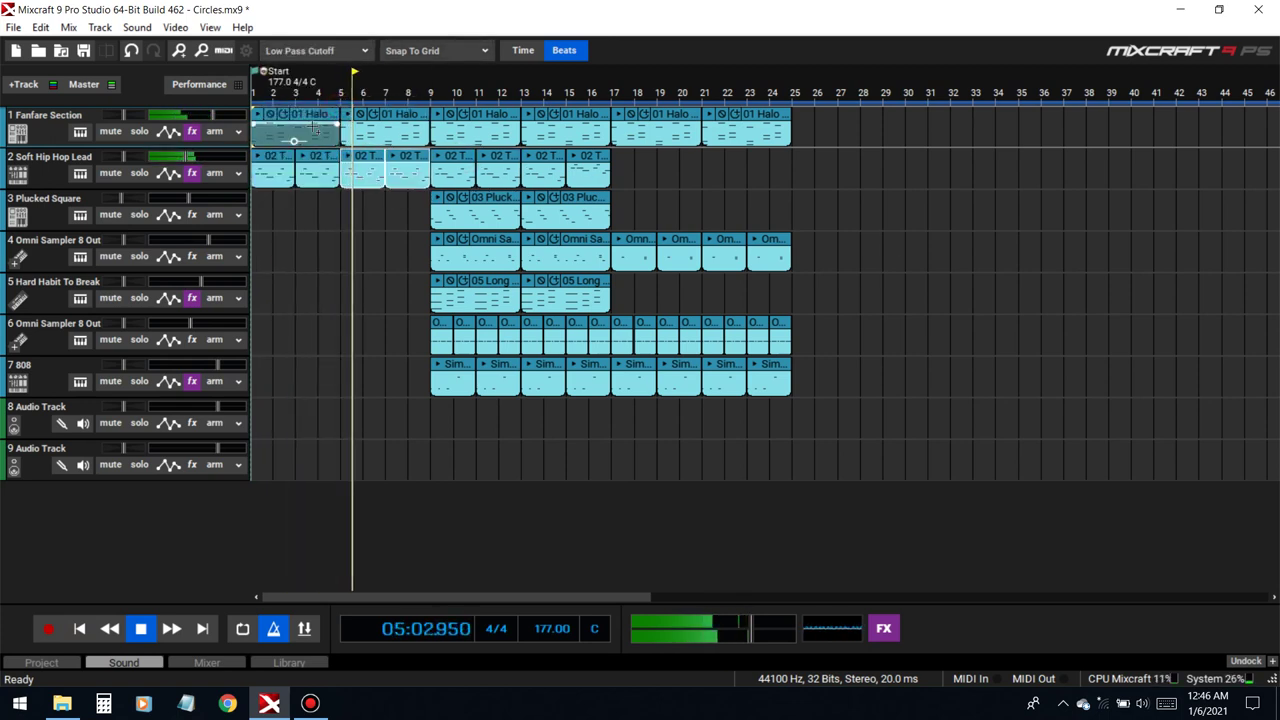
pyautogui.hotkey('ctrl', 'a')
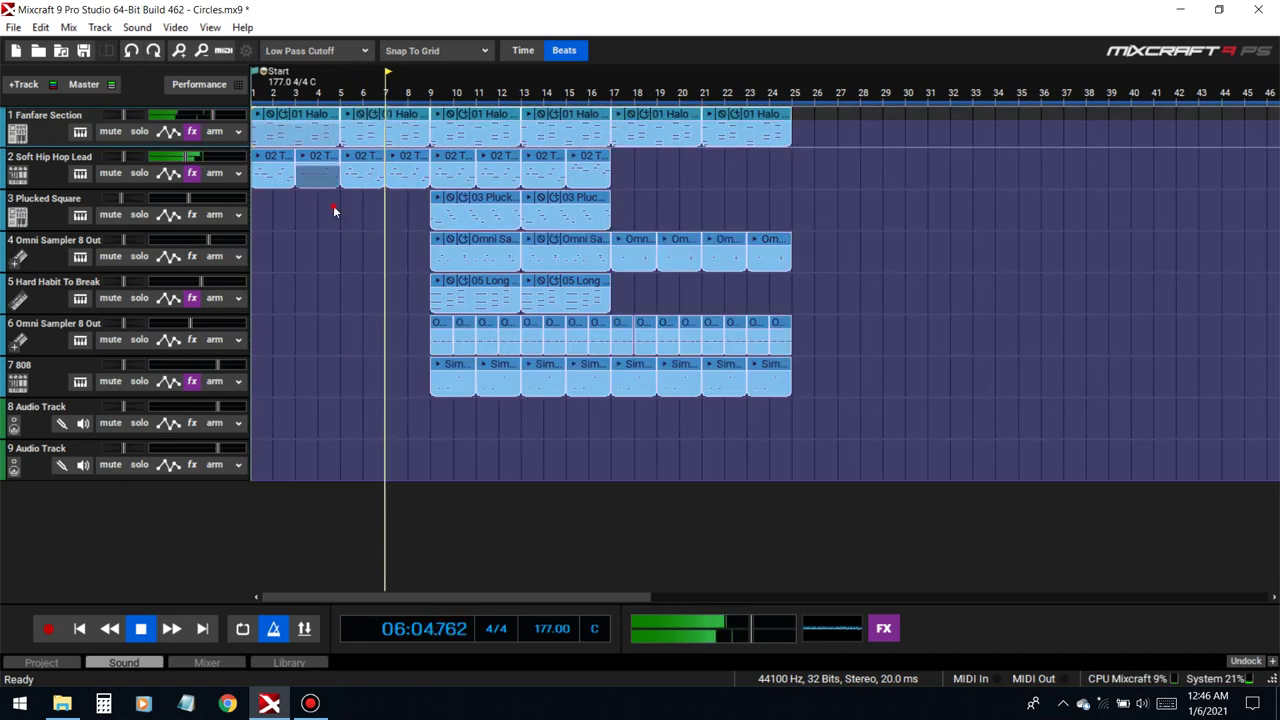
pyautogui.moveTo(334, 211); pyautogui.dragTo(320, 208)
pyautogui.press('space')
pyautogui.moveTo(385, 132); pyautogui.dragTo(317, 144)
pyautogui.hotkey('ctrl', 'w')
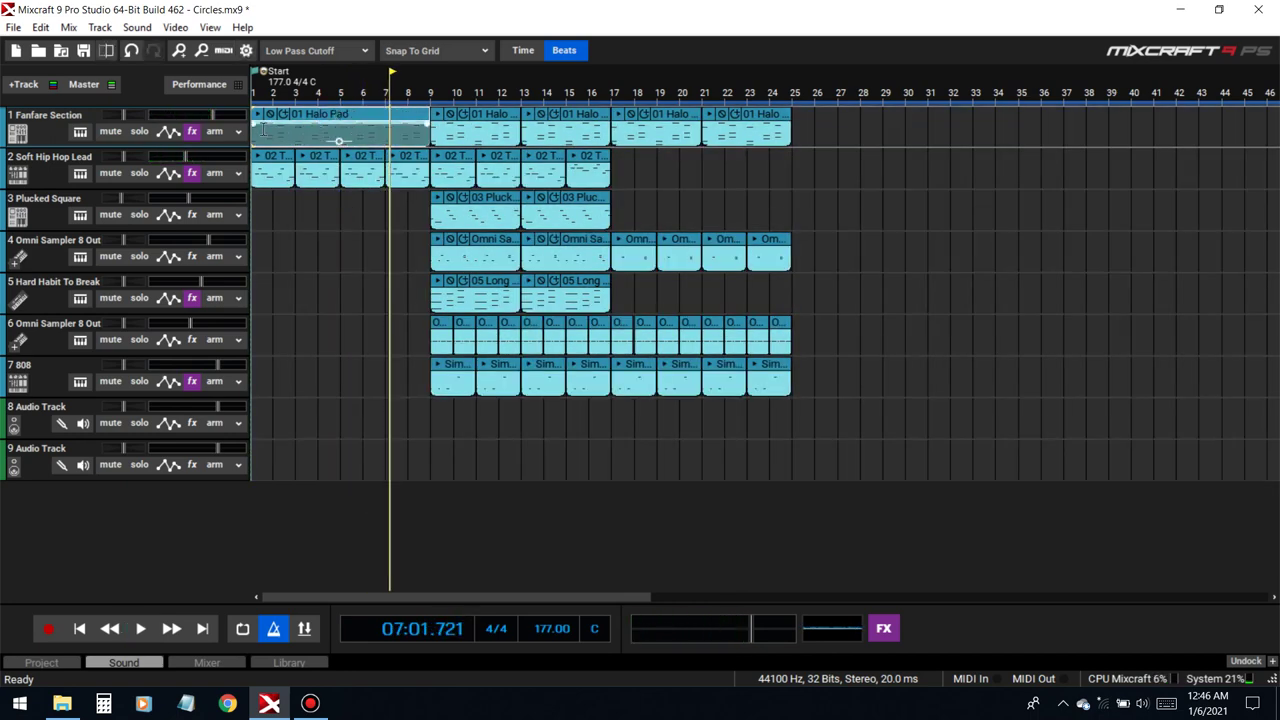
# - Shape a rising low-pass cutoff curve across the merged Halo Pad clip and play the arrangement from the start
pyautogui.click(82, 630)
pyautogui.press('space')
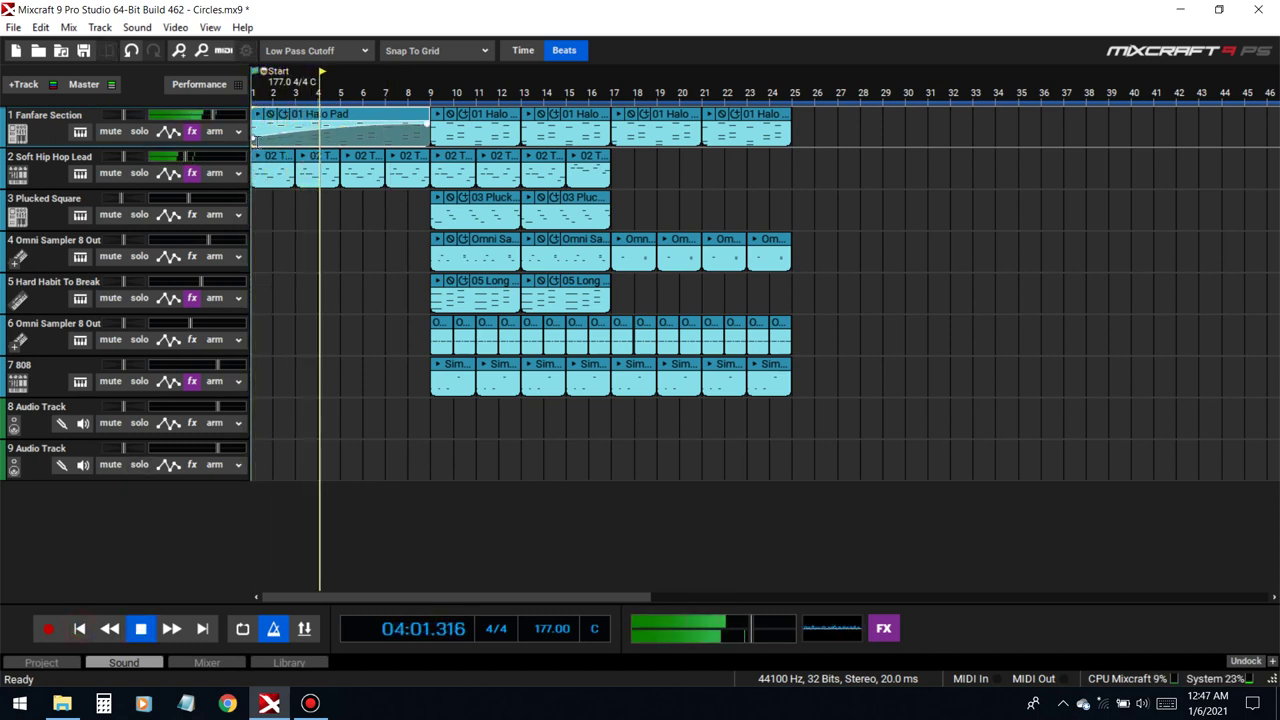
pyautogui.click(76, 628)
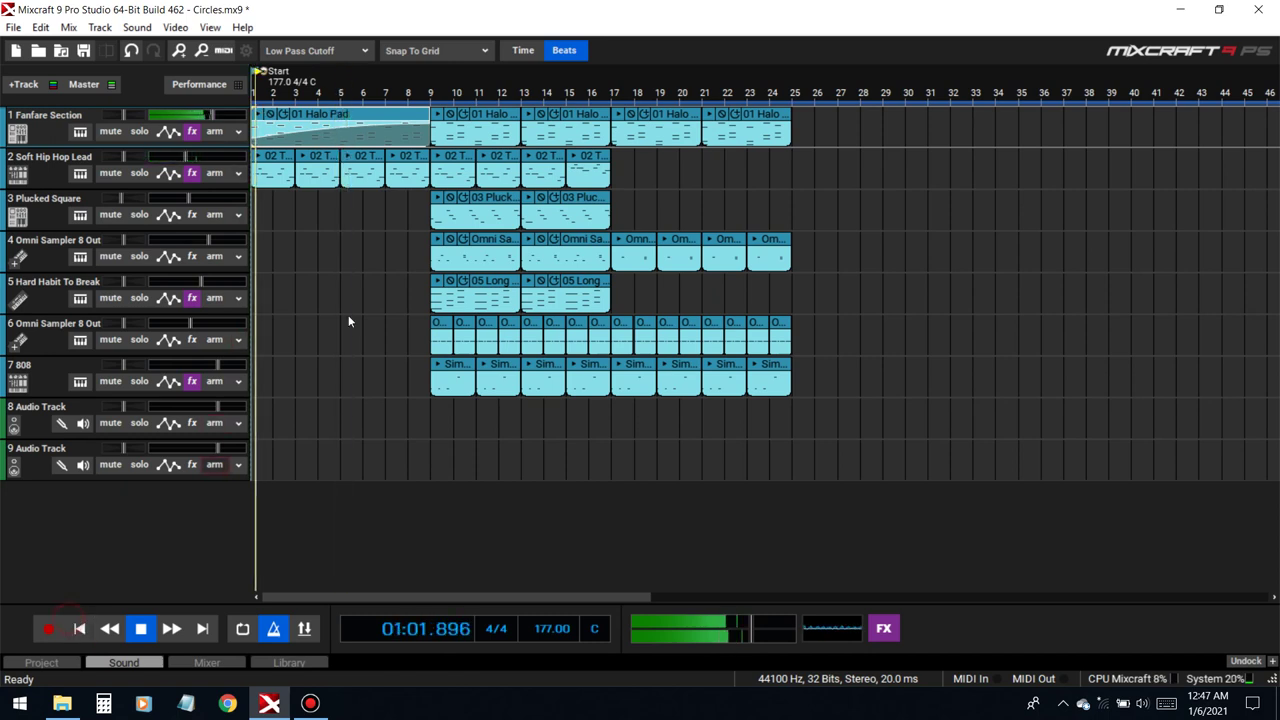
# - Merge the first two Soft Hip Hop Lead clips, shape a rising low-pass cutoff curve over bars 1 to 4, and play from the start
pyautogui.moveTo(282, 204); pyautogui.dragTo(260, 173)
pyautogui.hotkey('ctrl', 'w')
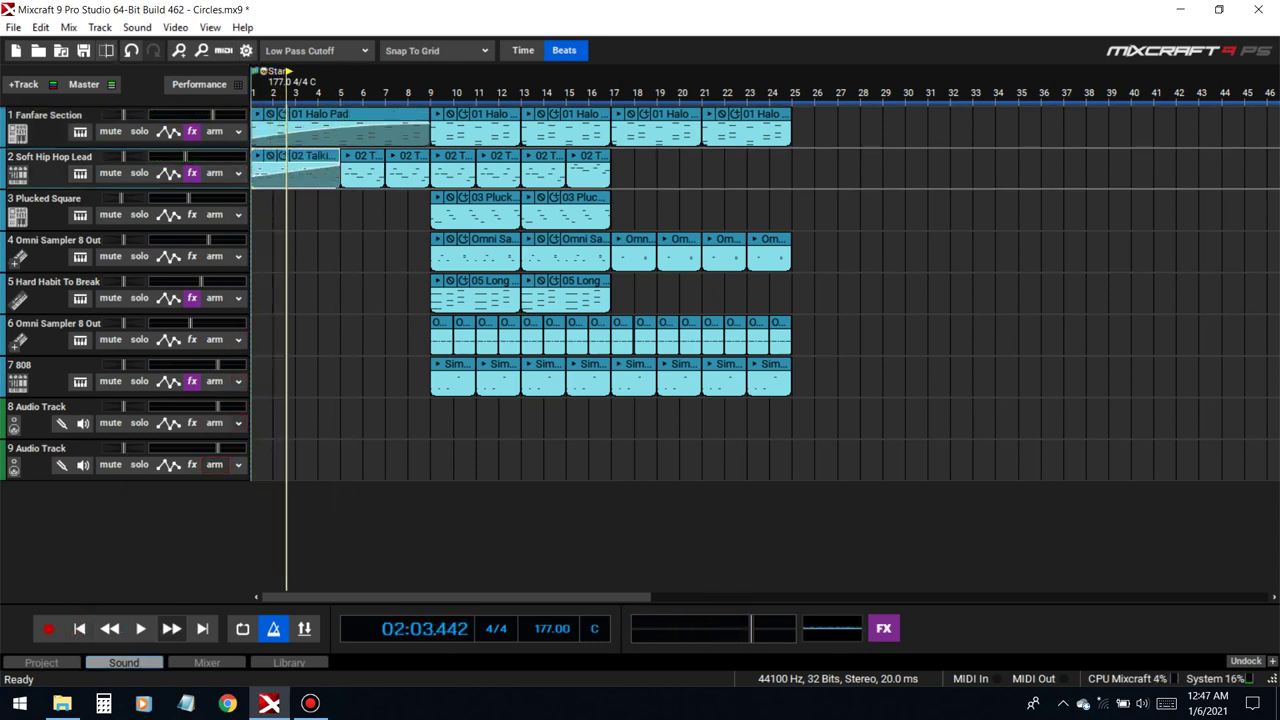
pyautogui.click(79, 628)
pyautogui.press('space')
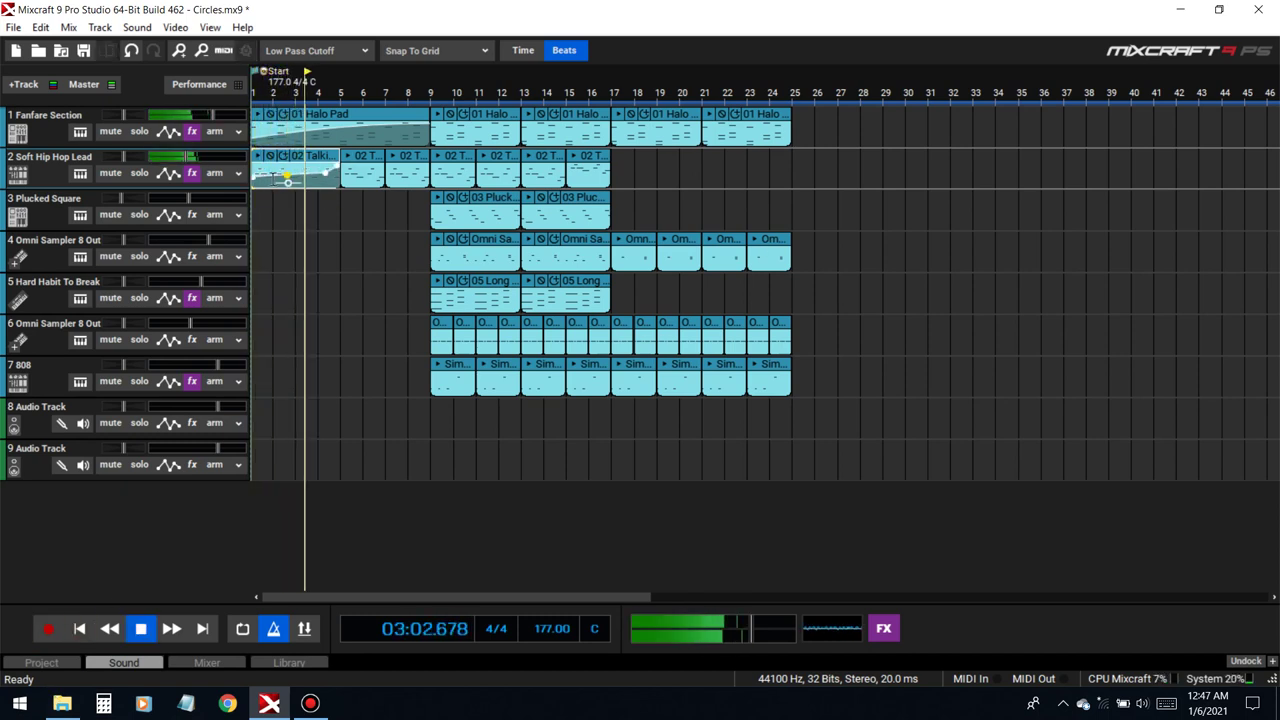
pyautogui.doubleClick(289, 178)
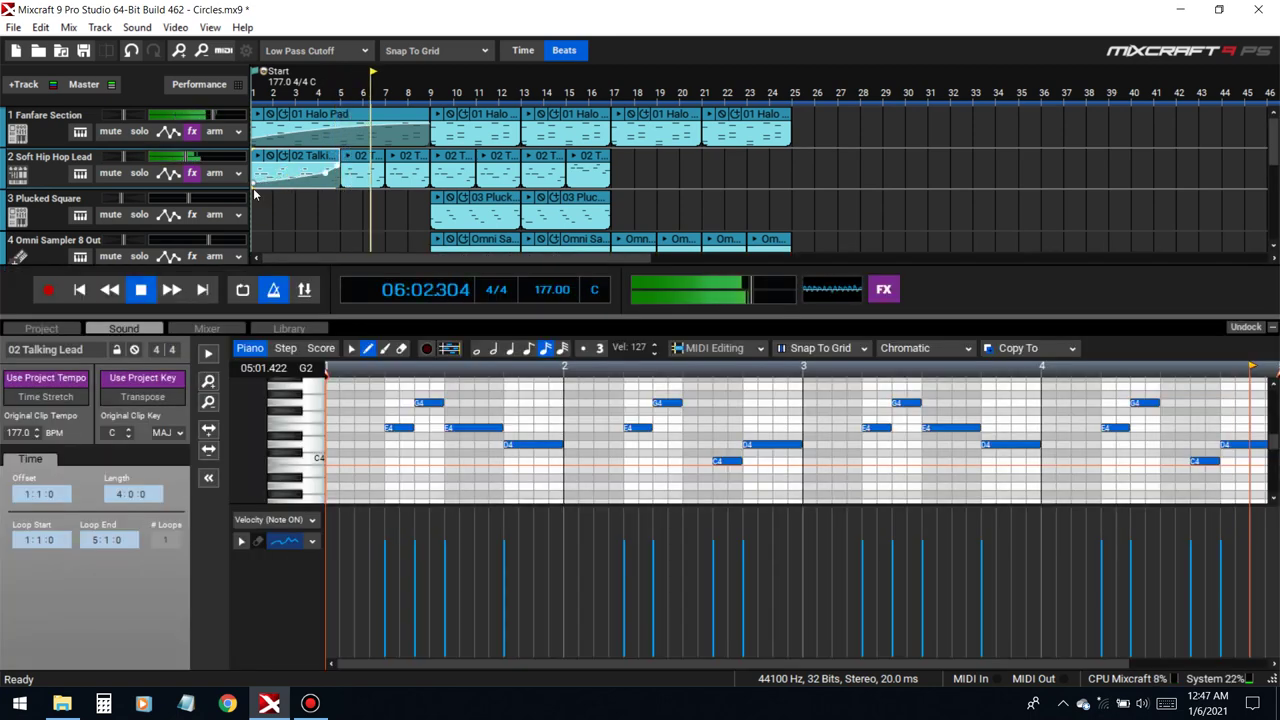
pyautogui.click(80, 289)
pyautogui.click(1272, 327)
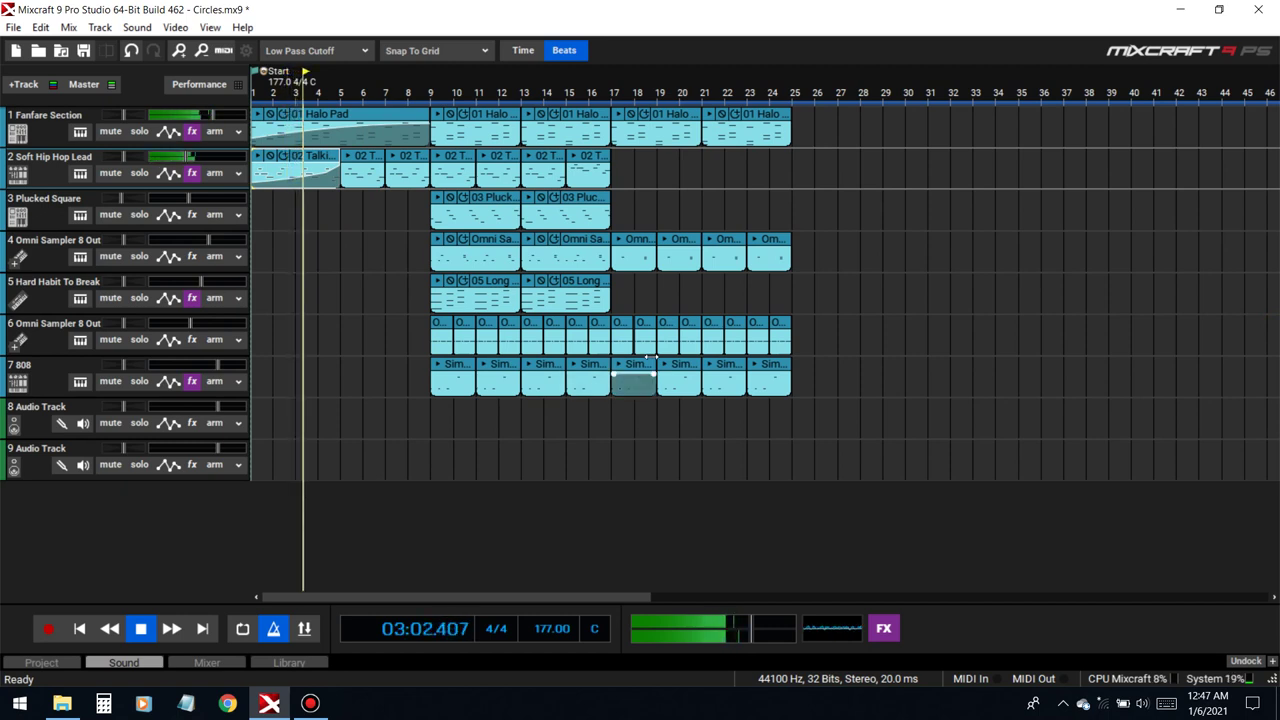
# - Move the two Plucked Square clips to start at bar 17
pyautogui.moveTo(630, 203); pyautogui.dragTo(686, 208)
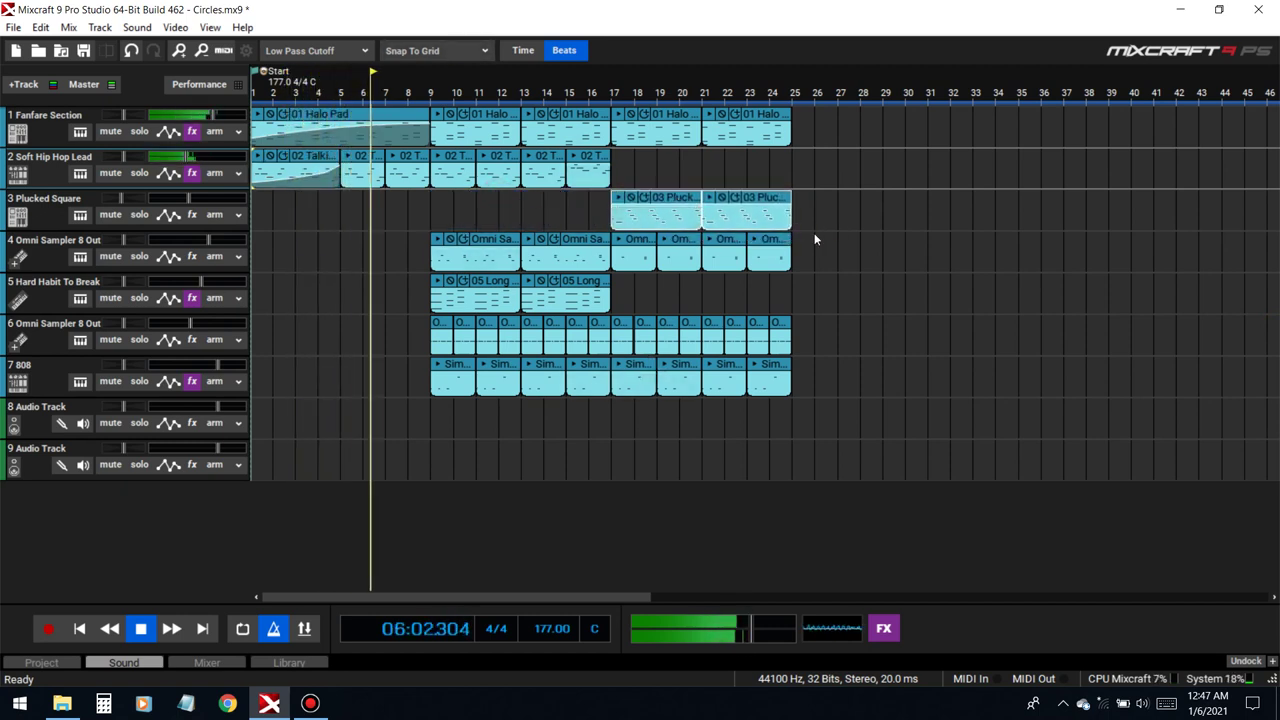